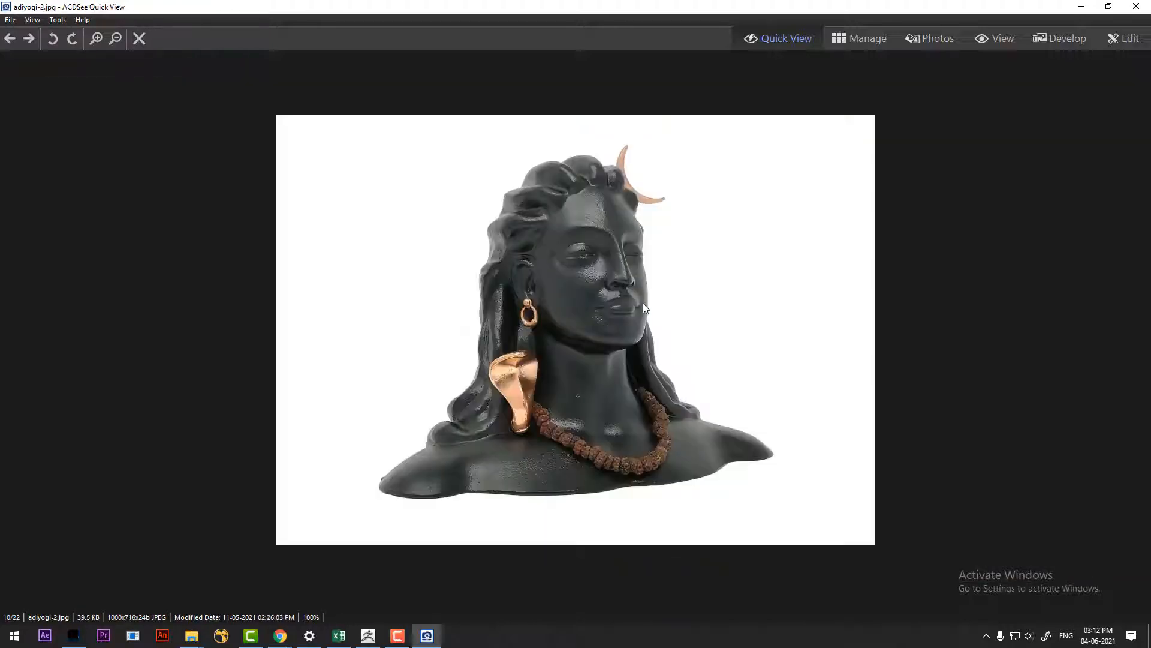
# Switch to ZBrush and bring up the adiyogi-2.jpg reference image in a floating window over it
pyautogui.click(1082, 7)
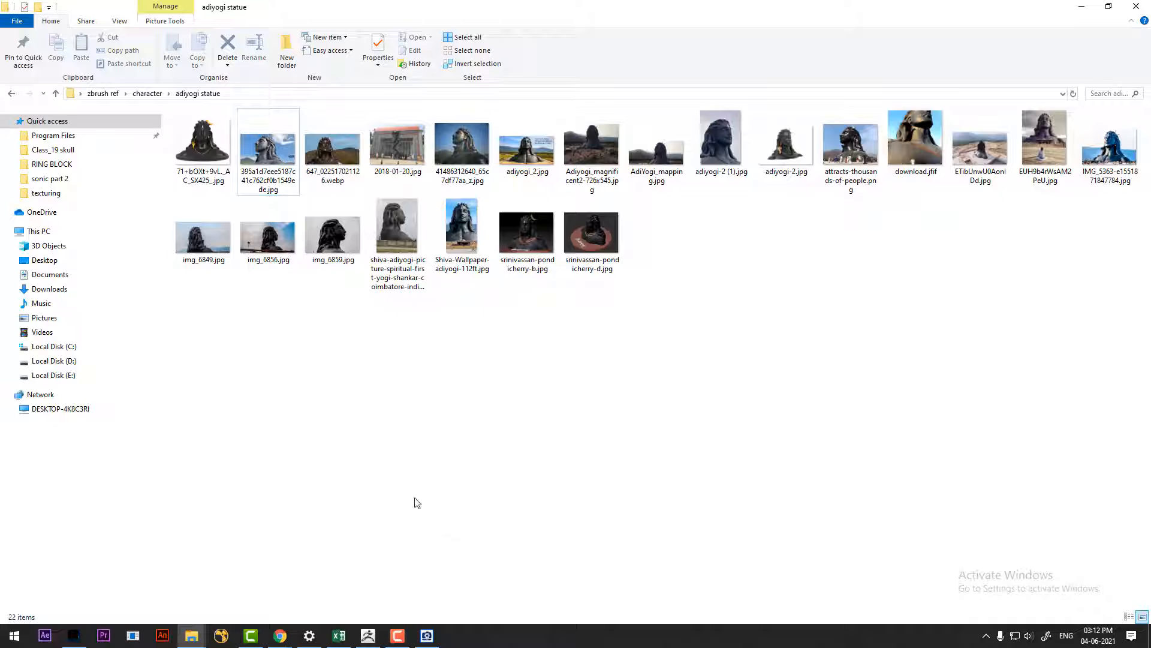
pyautogui.click(368, 635)
pyautogui.hotkey('alt', 'Tab')
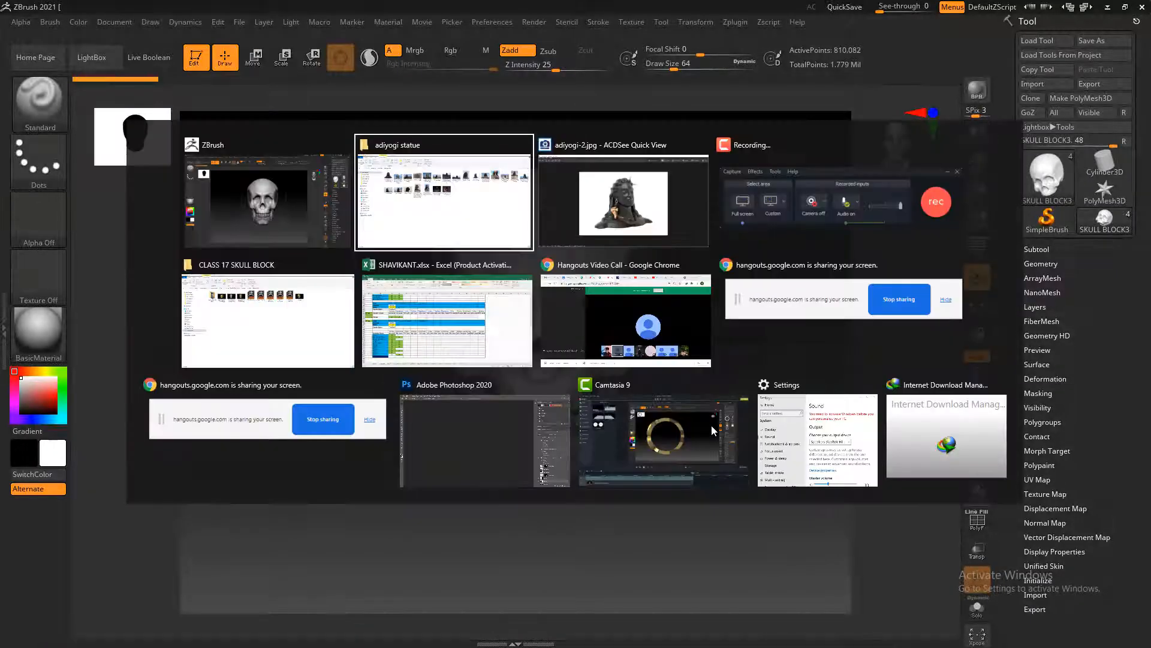
pyautogui.click(636, 221)
pyautogui.click(1108, 6)
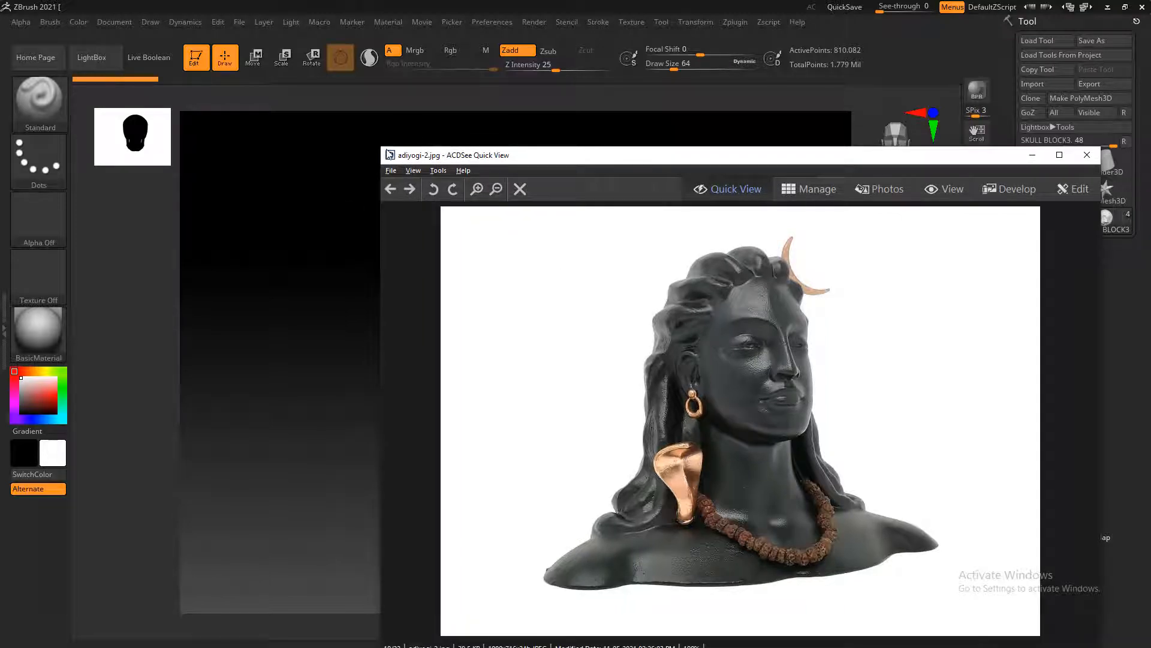
# Shrink the reference image window and place it beside the skull model so both stay visible
pyautogui.moveTo(383, 146); pyautogui.dragTo(749, 285)
pyautogui.moveTo(816, 296); pyautogui.dragTo(70, 83)
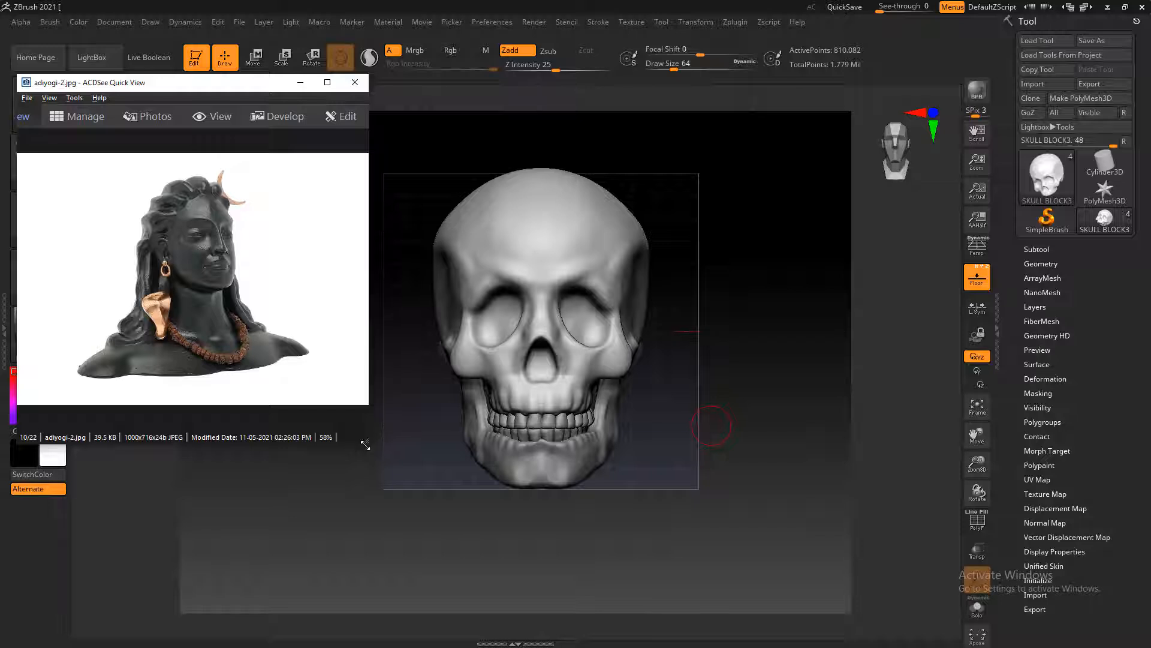
pyautogui.moveTo(365, 445); pyautogui.dragTo(316, 419)
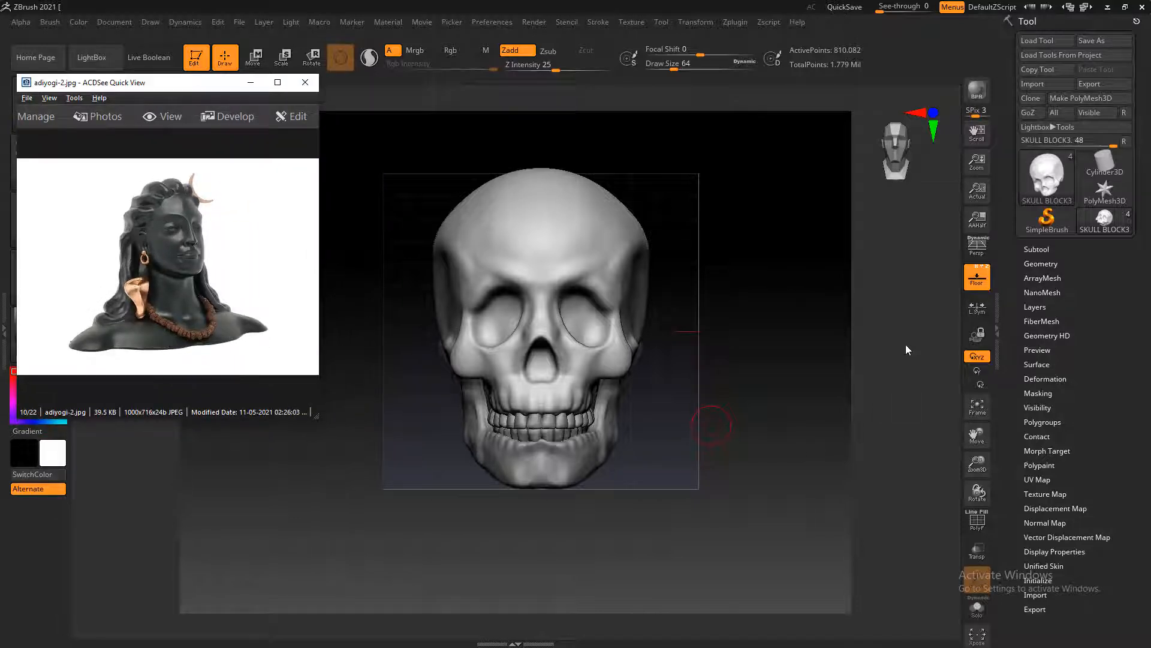
# Lower the skull and the lower jaw subtools to subdivision level 1
pyautogui.click(1038, 249)
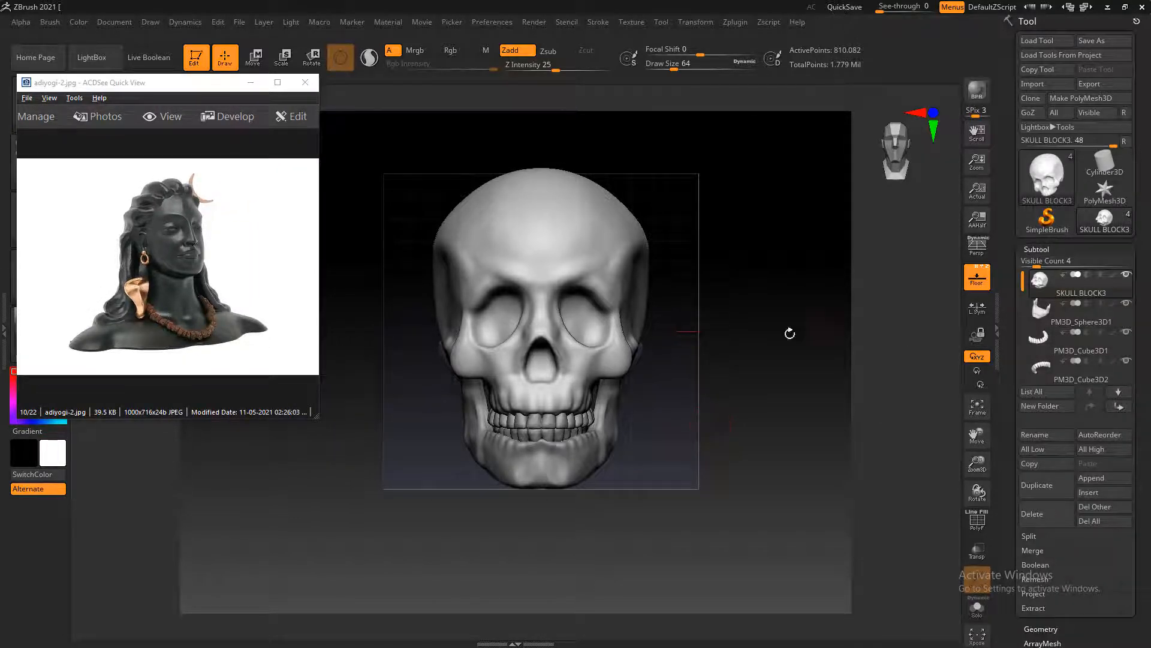
pyautogui.moveTo(789, 333); pyautogui.dragTo(837, 354)
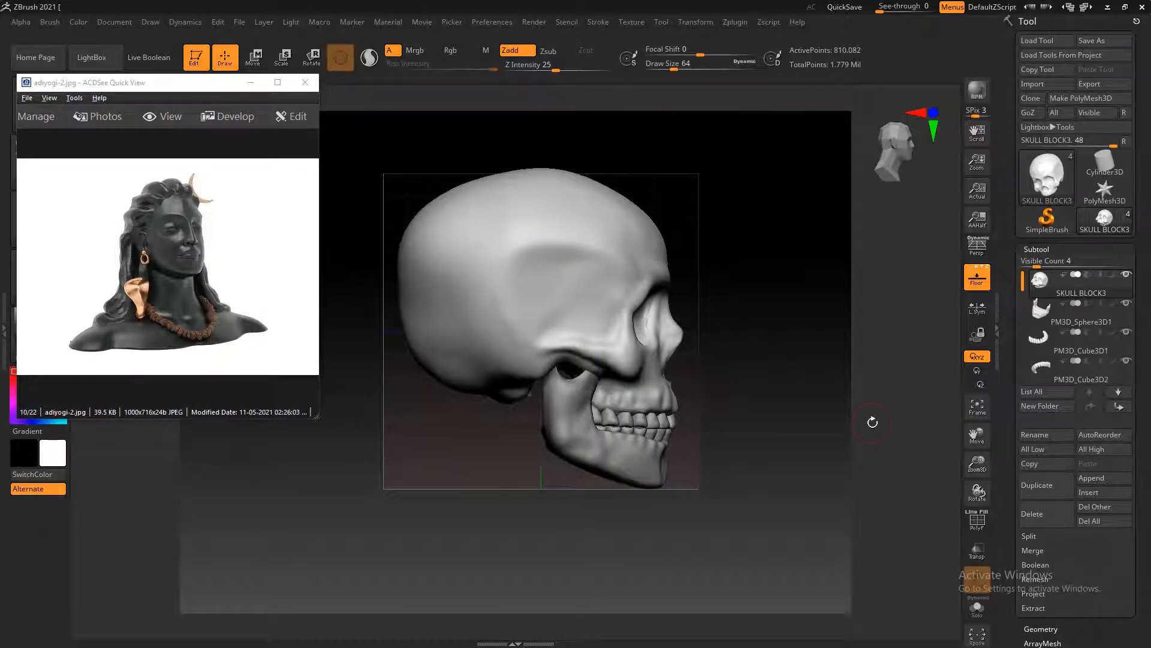
pyautogui.moveTo(1027, 618); pyautogui.dragTo(1027, 408)
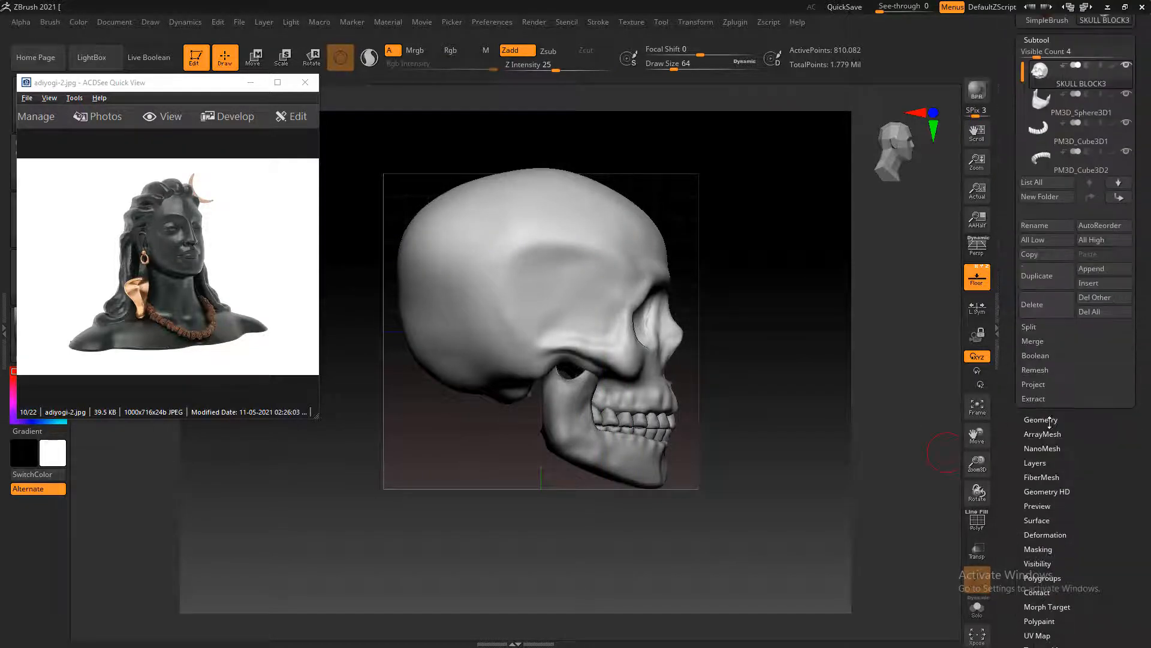
pyautogui.click(1044, 420)
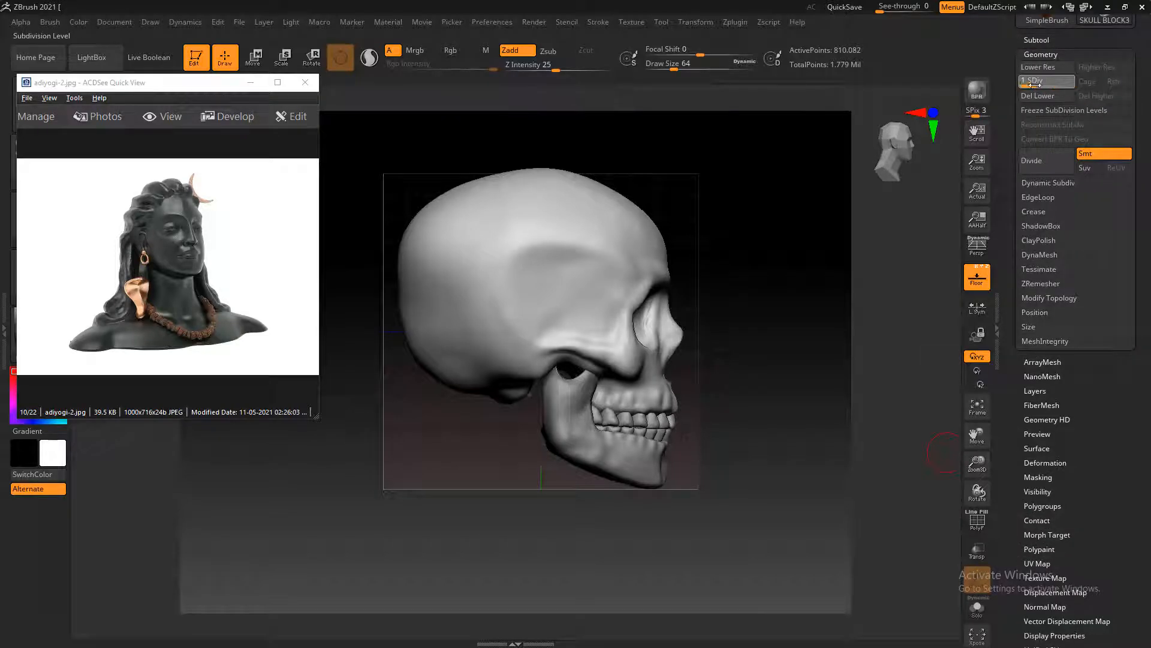
pyautogui.moveTo(1032, 85); pyautogui.dragTo(1022, 84)
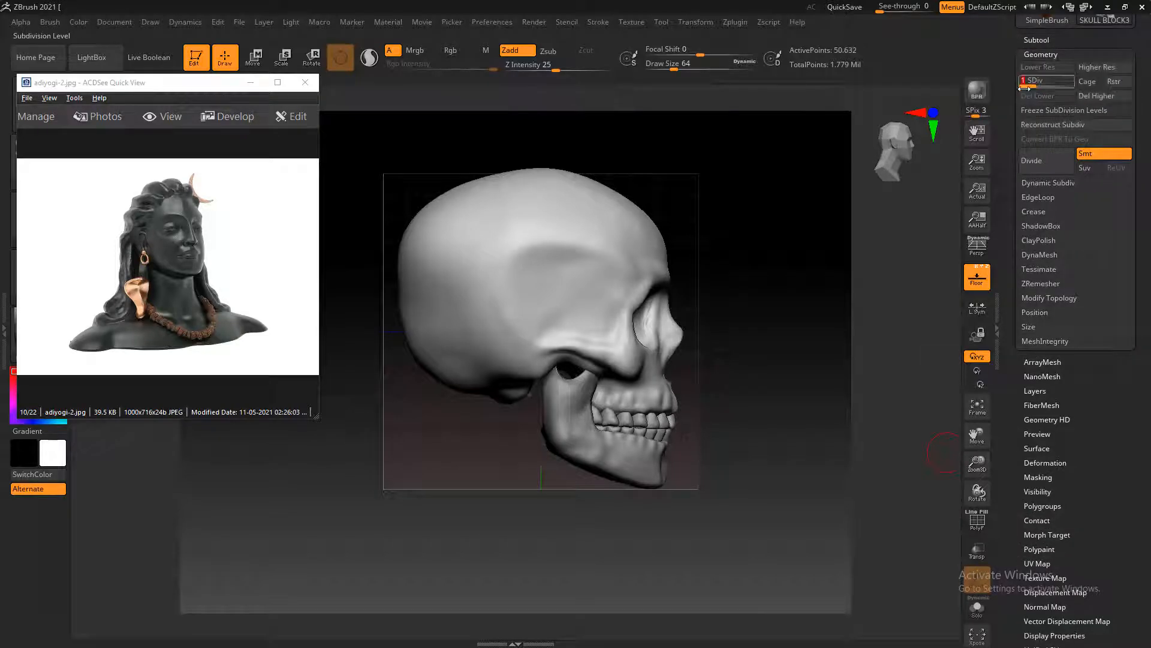
pyautogui.keyDown('alt'); pyautogui.click(580, 442); pyautogui.keyUp('alt')
pyautogui.moveTo(1066, 81); pyautogui.dragTo(1023, 81)
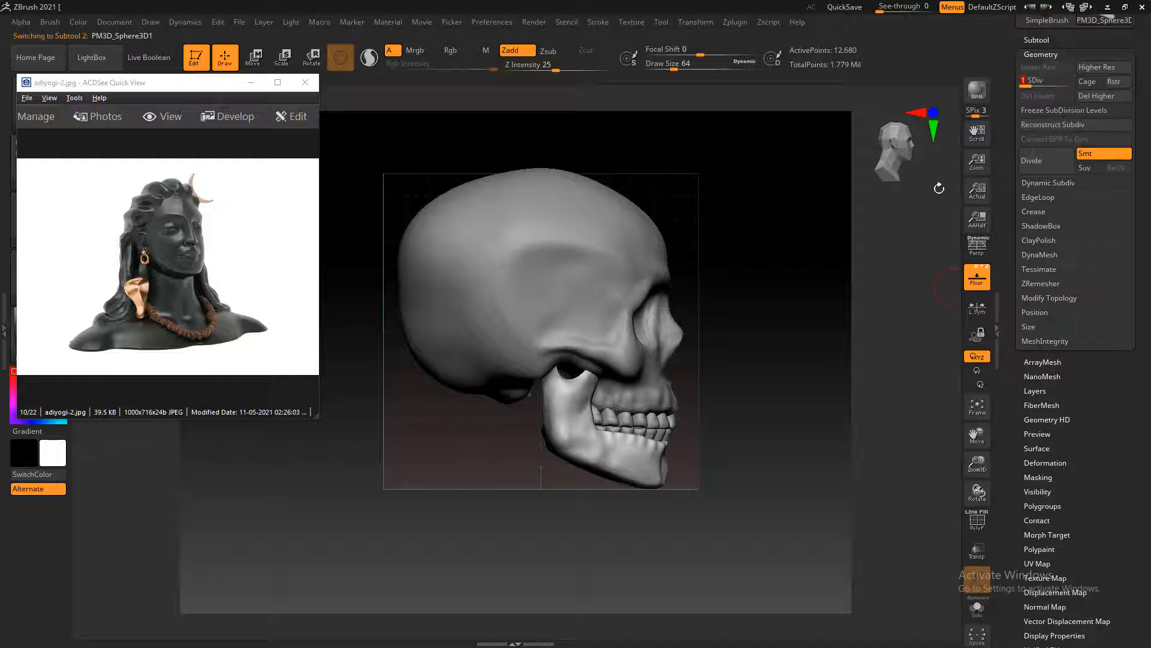
# Select the teeth subtool PM3D_Cube3D1 and append a Sphere3D as a new subtool
pyautogui.moveTo(880, 354)
pyautogui.mouseDown()
pyautogui.moveTo(797, 393)
pyautogui.moveTo(862, 361)
pyautogui.mouseUp()
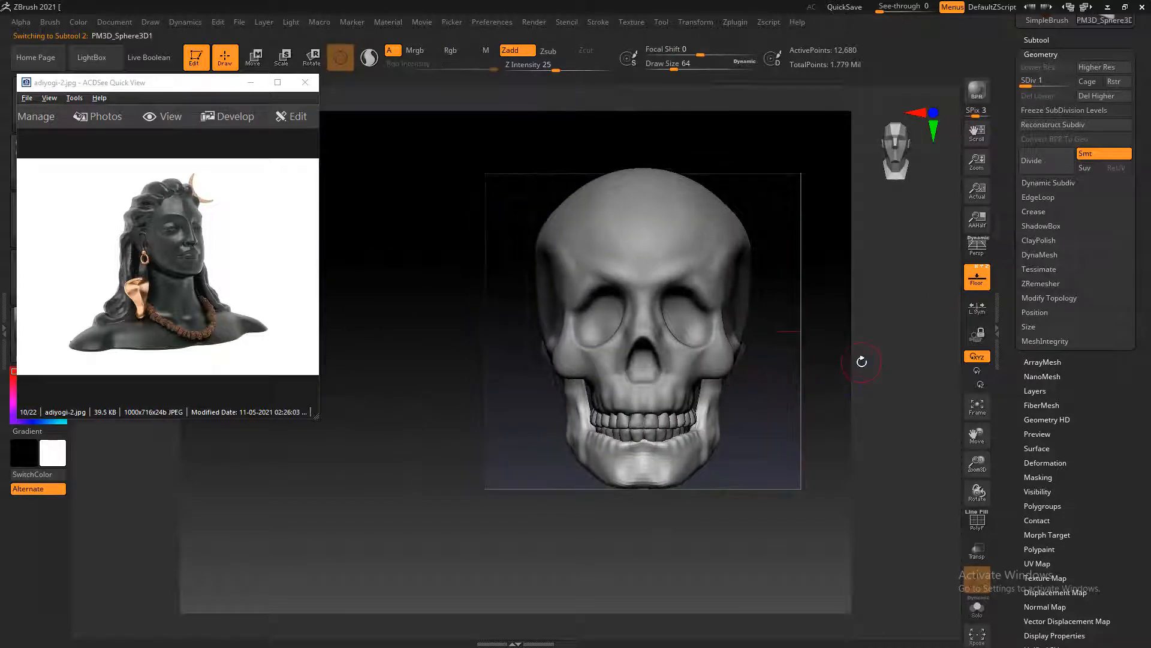
pyautogui.keyDown('alt'); pyautogui.click(651, 421); pyautogui.keyUp('alt')
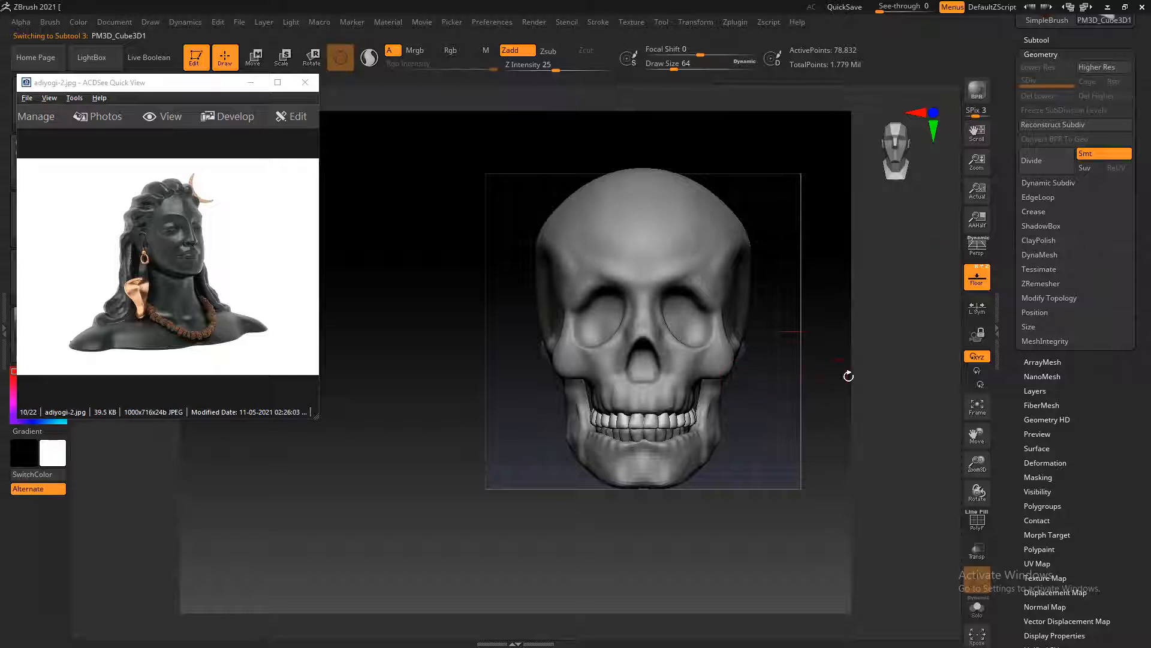
pyautogui.moveTo(849, 375); pyautogui.dragTo(833, 385)
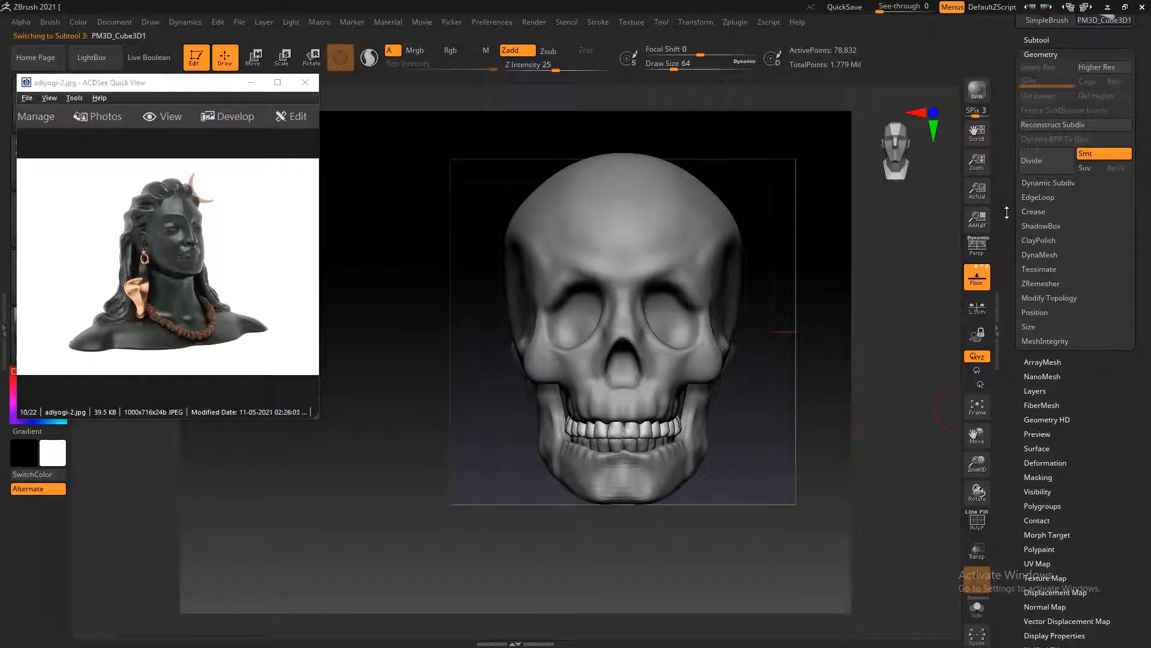
pyautogui.moveTo(1007, 212); pyautogui.dragTo(1007, 298)
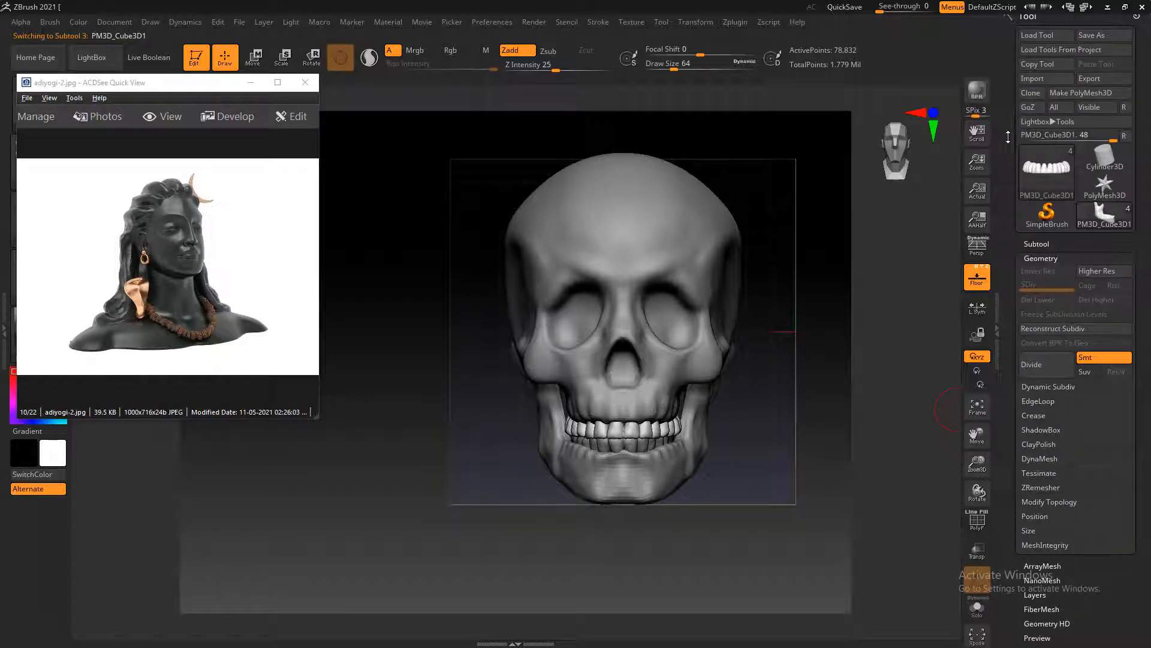
pyautogui.moveTo(1008, 137); pyautogui.dragTo(1015, 150)
pyautogui.click(1042, 249)
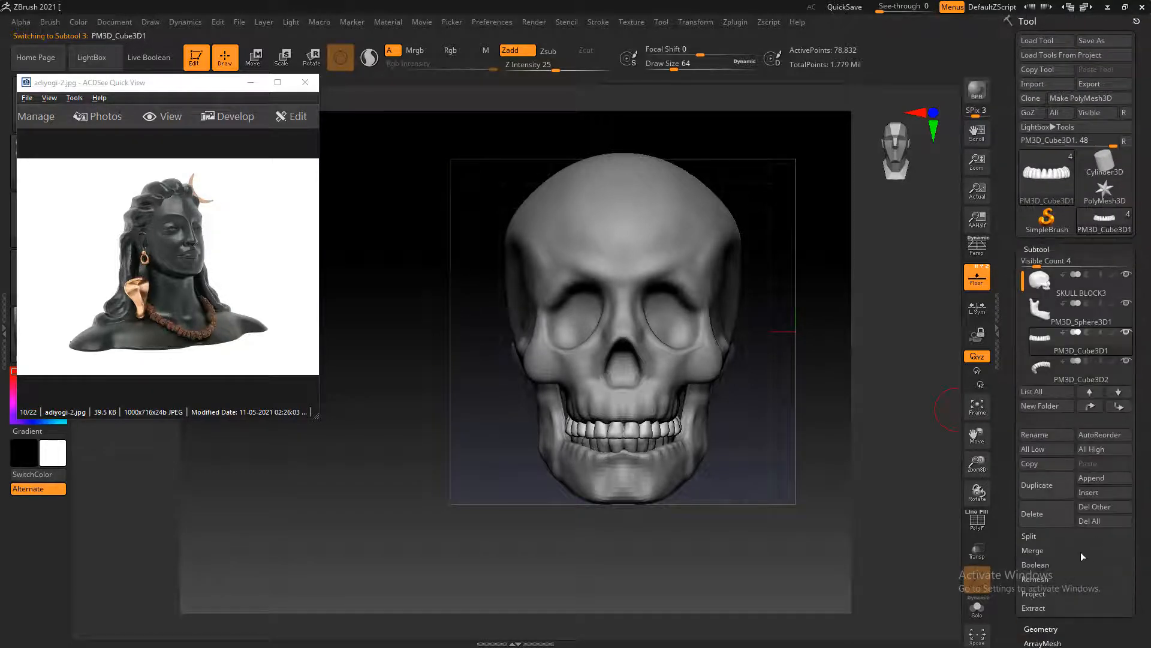
pyautogui.click(1103, 478)
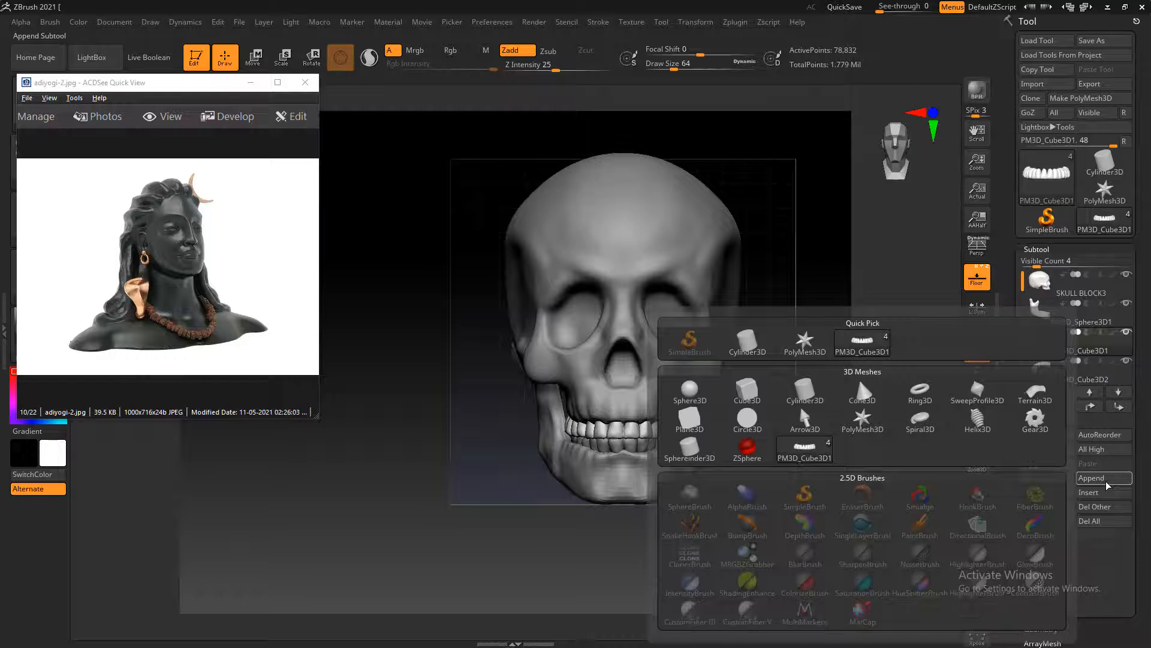
pyautogui.click(691, 396)
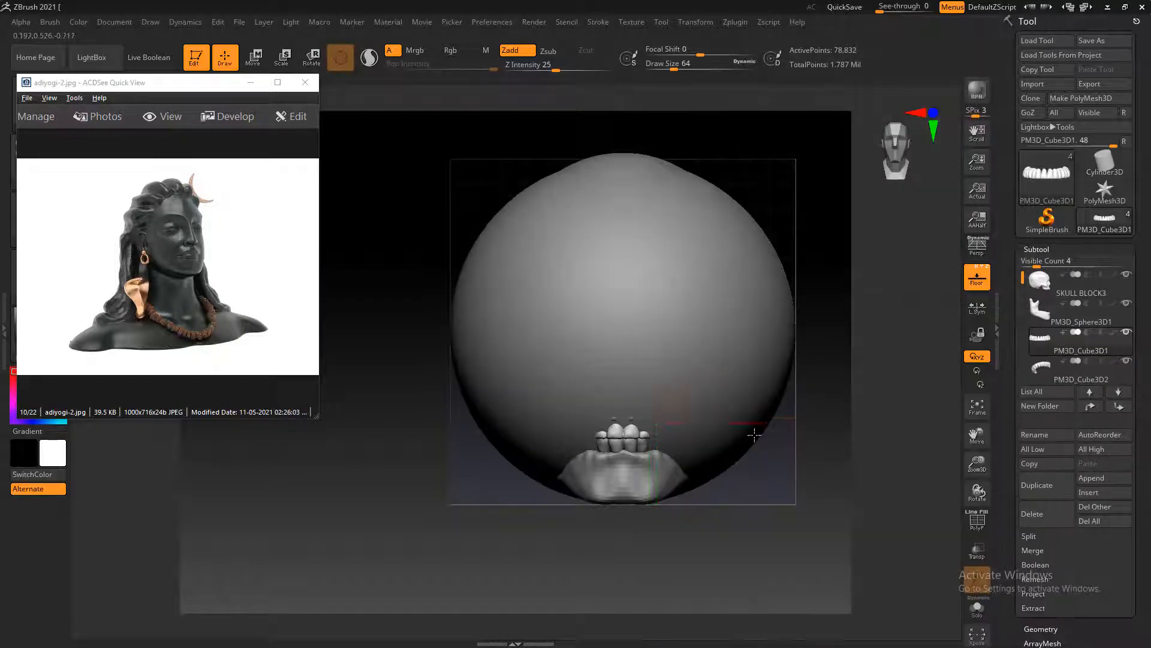
# Set the floor grid's Fill Mode to 3 so the reference skull overlays the model in front and side views
pyautogui.moveTo(819, 505)
pyautogui.mouseDown()
pyautogui.moveTo(813, 483)
pyautogui.moveTo(871, 484)
pyautogui.mouseUp()
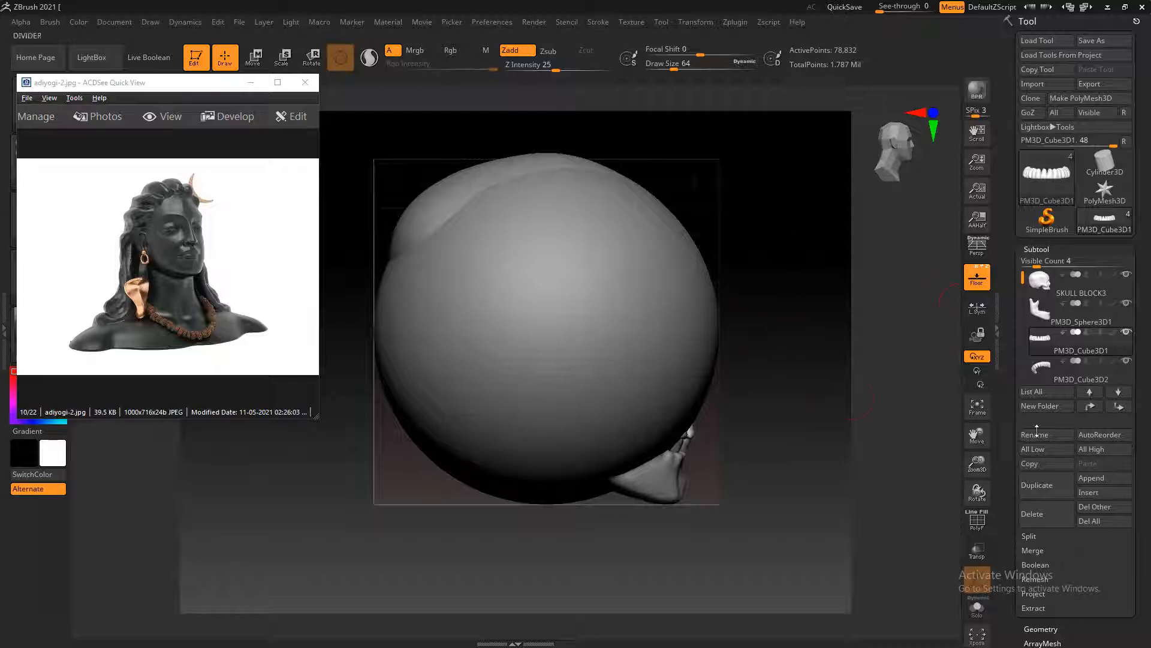
pyautogui.click(147, 25)
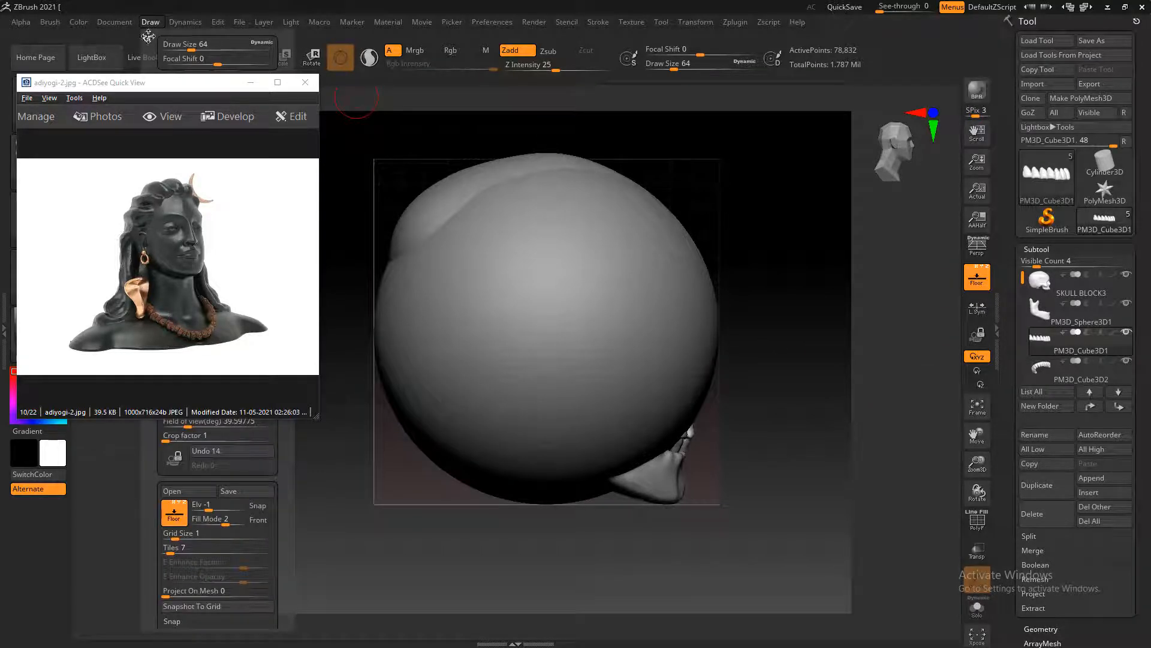
pyautogui.click(148, 37)
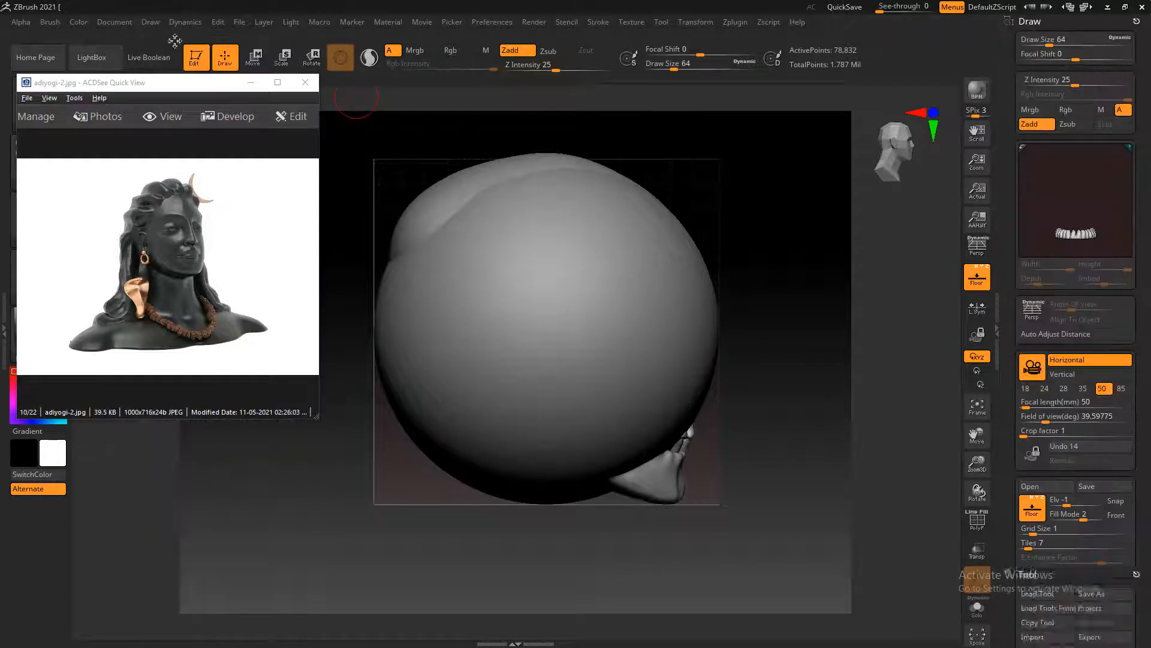
pyautogui.click(1096, 520)
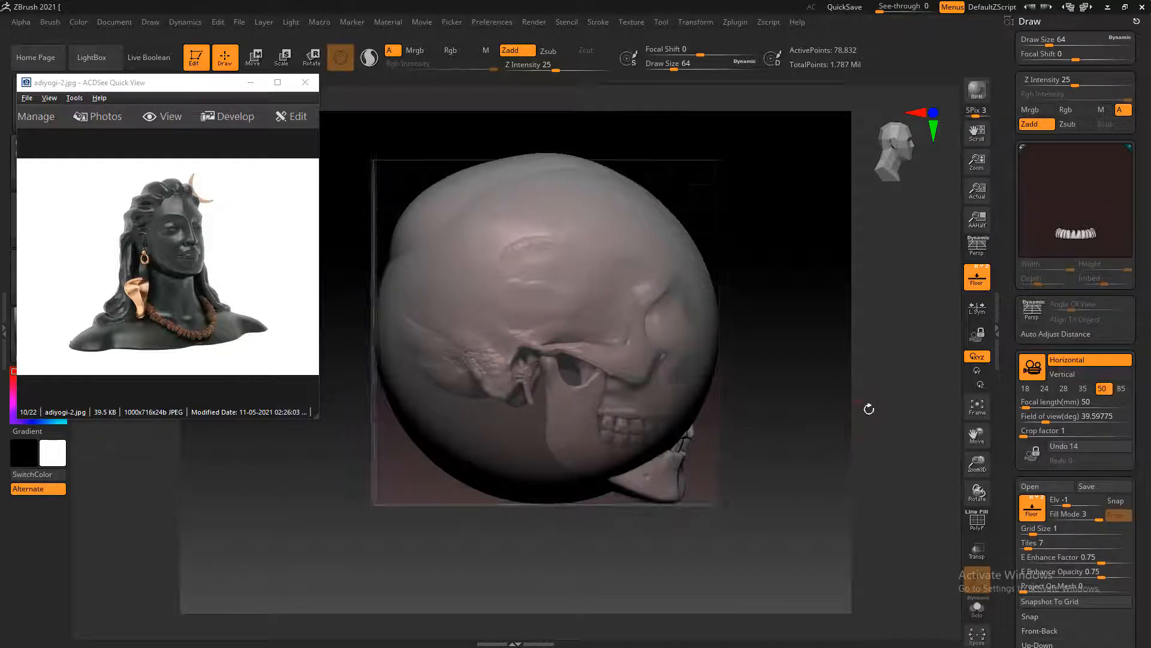
pyautogui.keyDown('shift'); pyautogui.moveTo(869, 409); pyautogui.dragTo(882, 435); pyautogui.keyUp('shift')
pyautogui.keyDown('alt'); pyautogui.moveTo(876, 501); pyautogui.dragTo(840, 491); pyautogui.keyUp('alt')
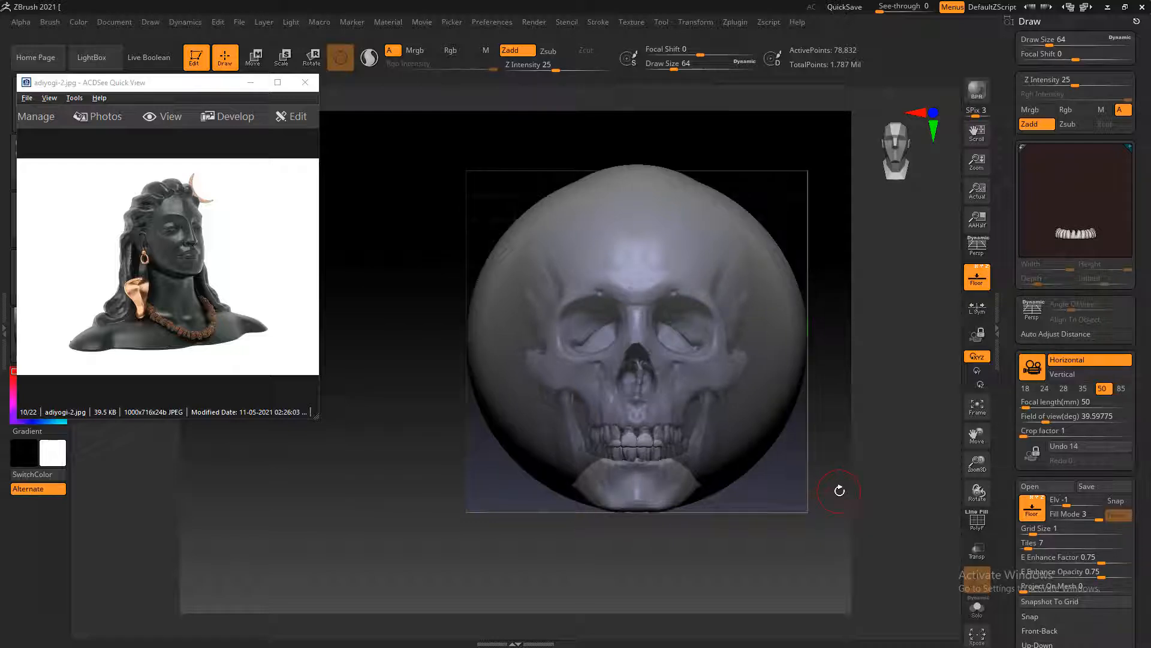
pyautogui.moveTo(869, 464)
pyautogui.mouseDown()
pyautogui.moveTo(926, 475)
pyautogui.moveTo(866, 464)
pyautogui.mouseUp()
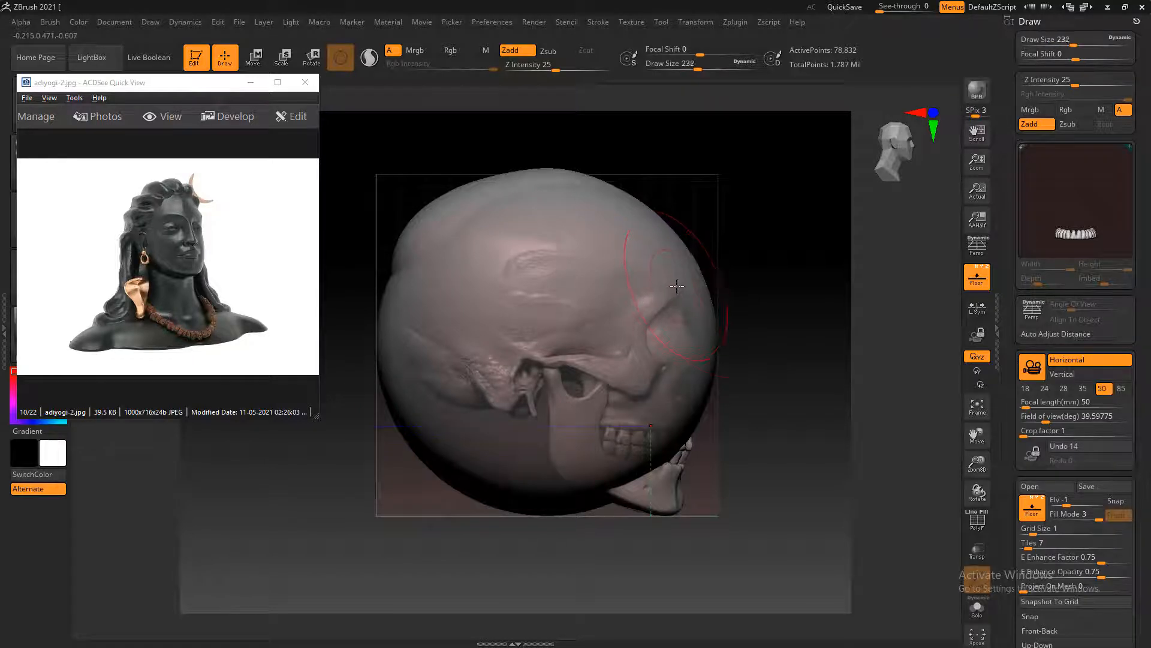
# Load the compact brush and materials interface layout, choose the Move brush at draw size 236, and make the appended sphere active
pyautogui.moveTo(839, 518); pyautogui.dragTo(788, 523)
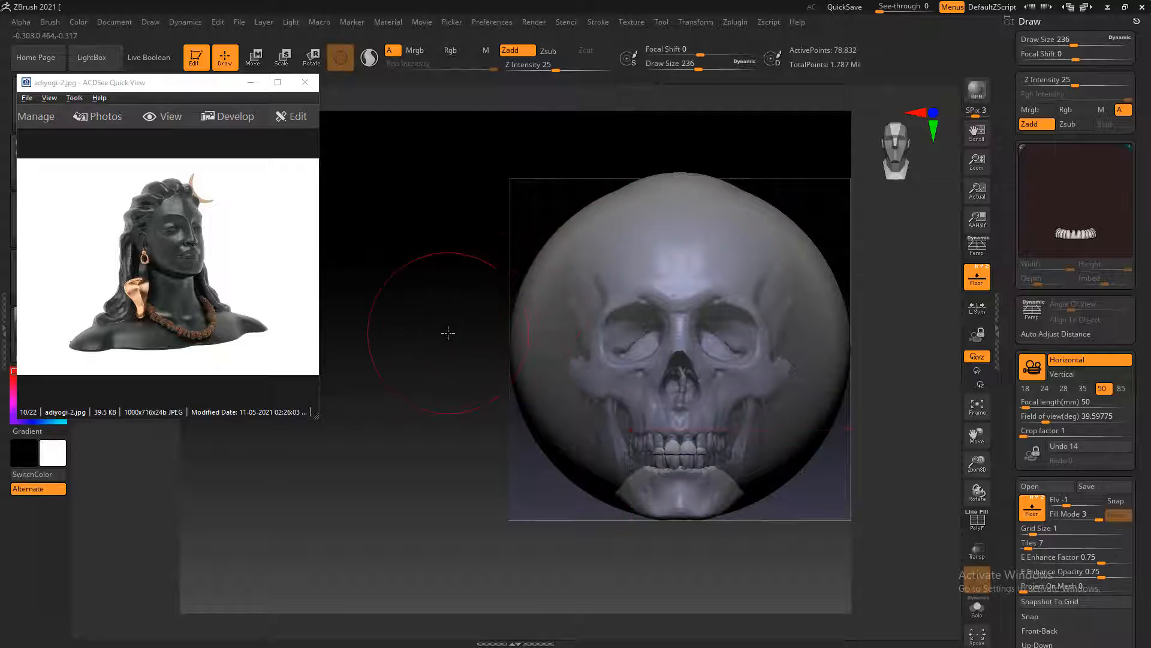
pyautogui.keyDown('alt'); pyautogui.moveTo(448, 332); pyautogui.dragTo(428, 320); pyautogui.keyUp('alt')
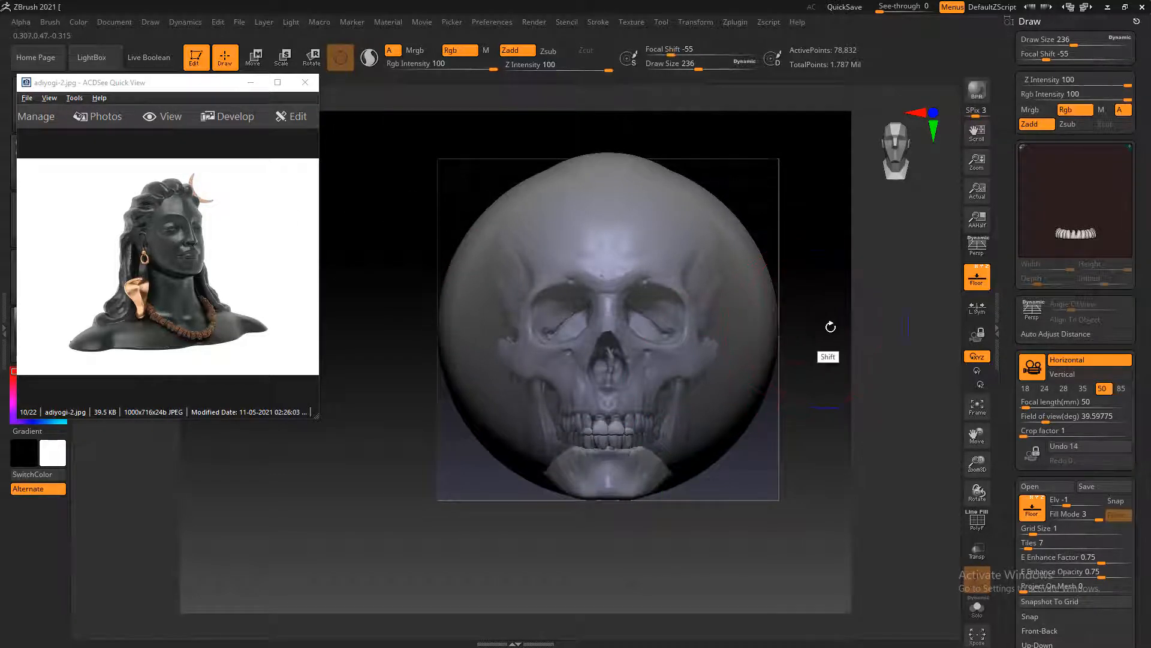
pyautogui.keyDown('ctrl'); pyautogui.moveTo(830, 326); pyautogui.dragTo(827, 317, button='right'); pyautogui.keyUp('ctrl')
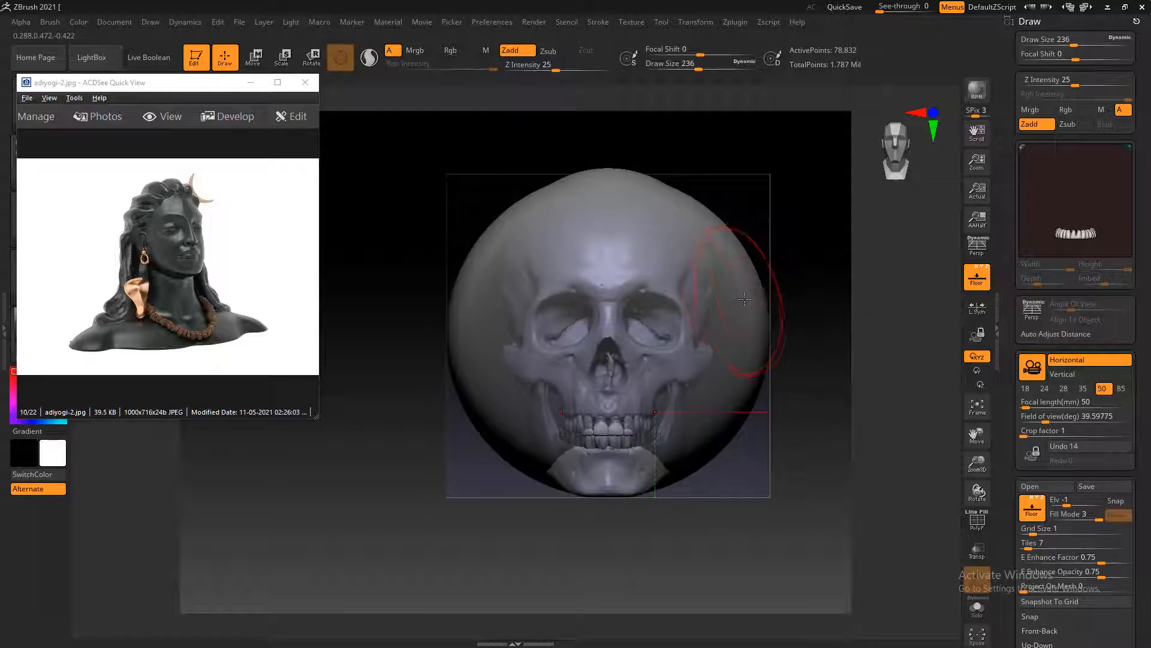
pyautogui.moveTo(754, 297); pyautogui.dragTo(799, 328)
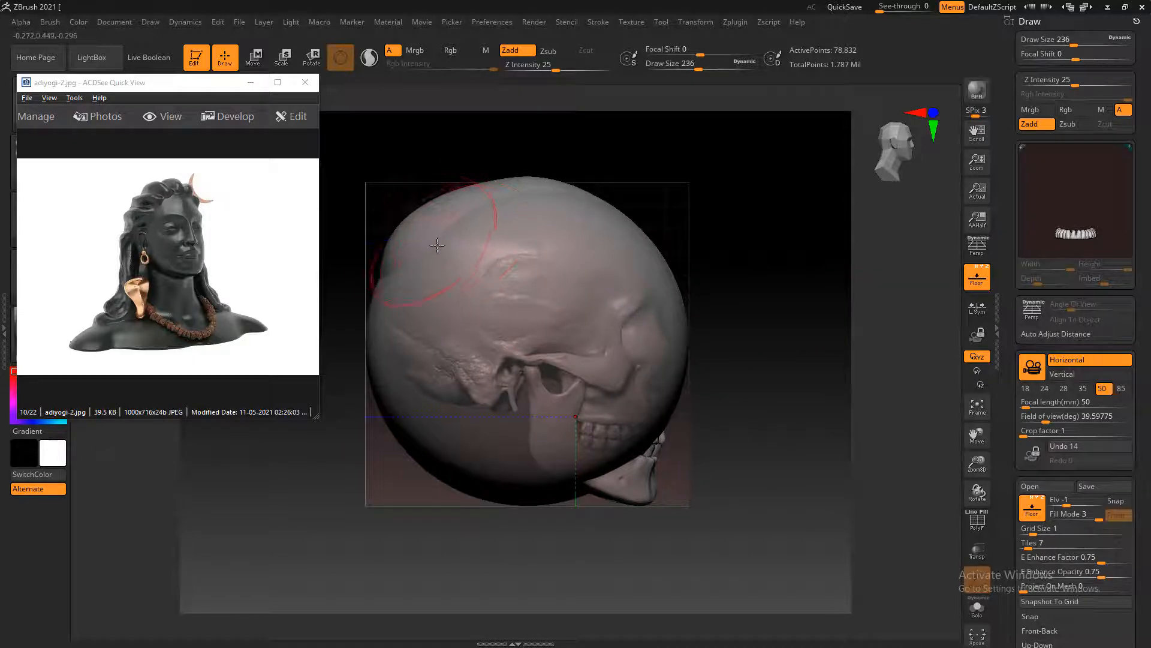
pyautogui.click(1085, 6)
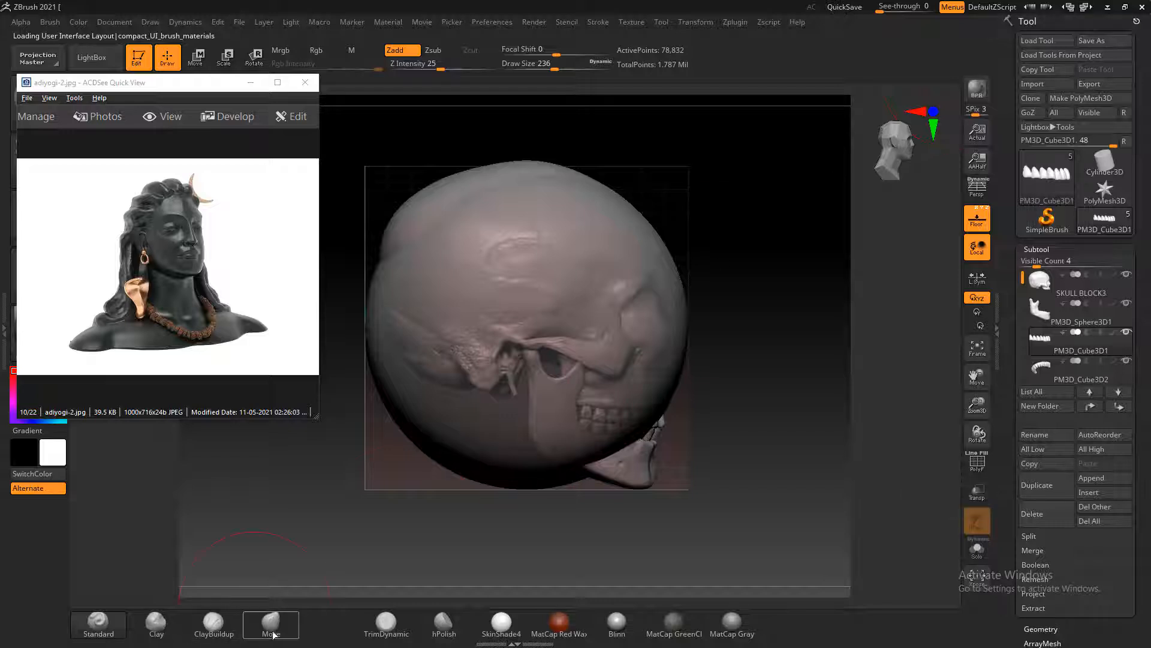
pyautogui.click(271, 629)
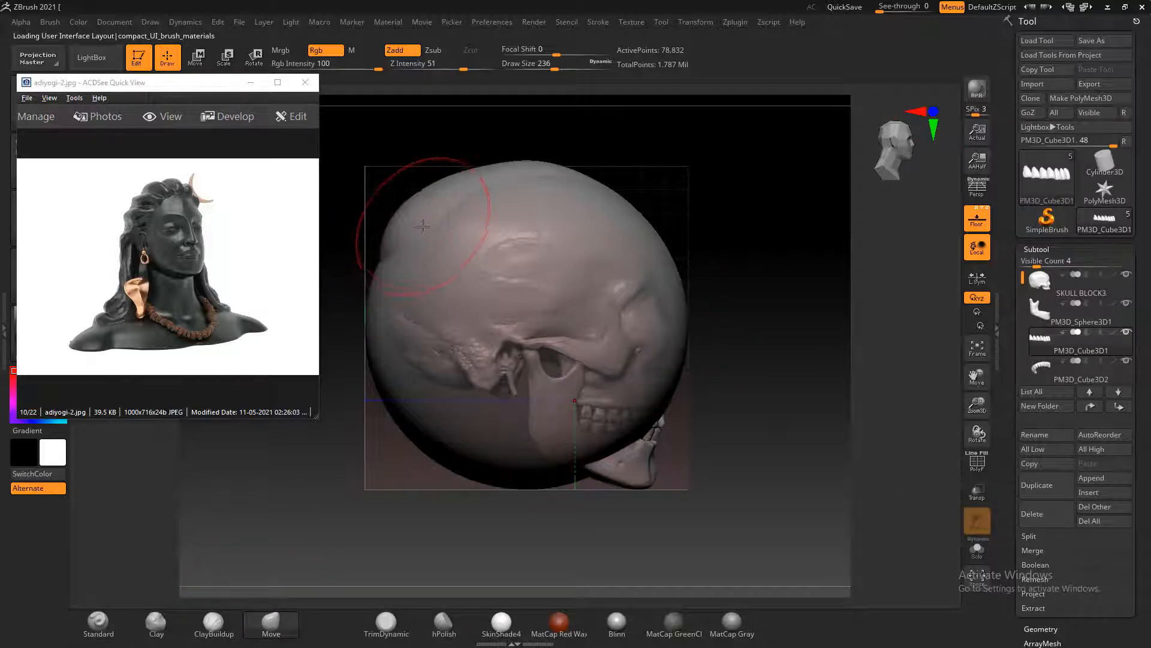
pyautogui.keyDown('alt'); pyautogui.click(496, 238); pyautogui.keyUp('alt')
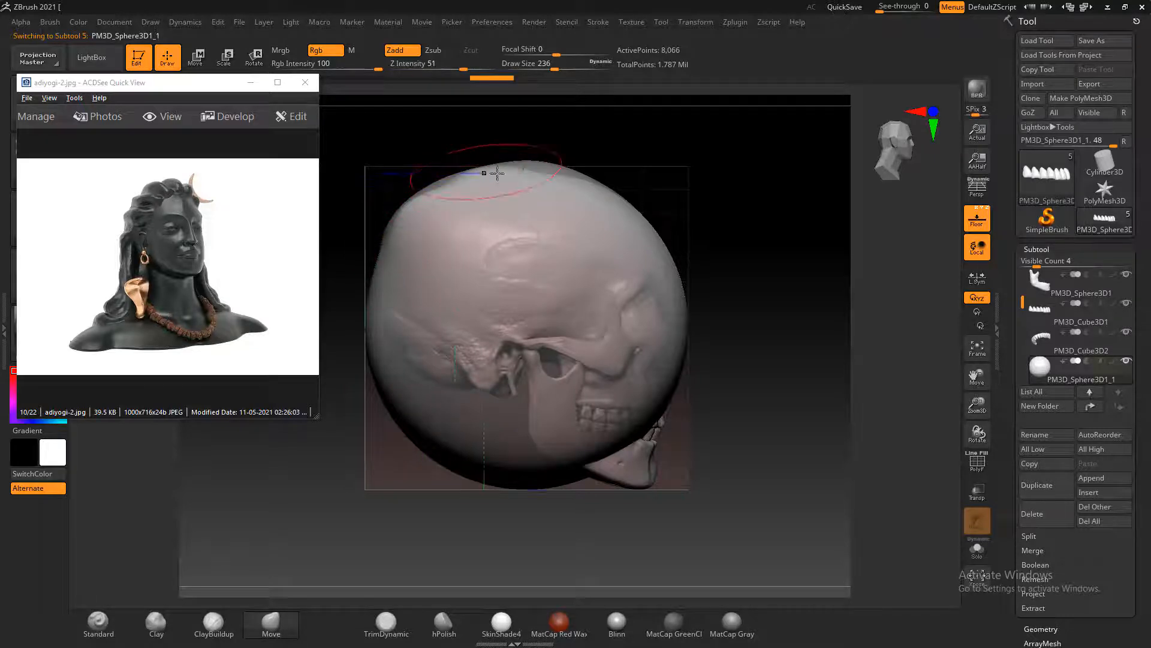
# Try to pull the top of the sphere toward the skull's outline with the Move brush, enlarging the brush to draw size 252
pyautogui.moveTo(761, 189); pyautogui.dragTo(737, 199)
pyautogui.moveTo(545, 194); pyautogui.dragTo(527, 157)
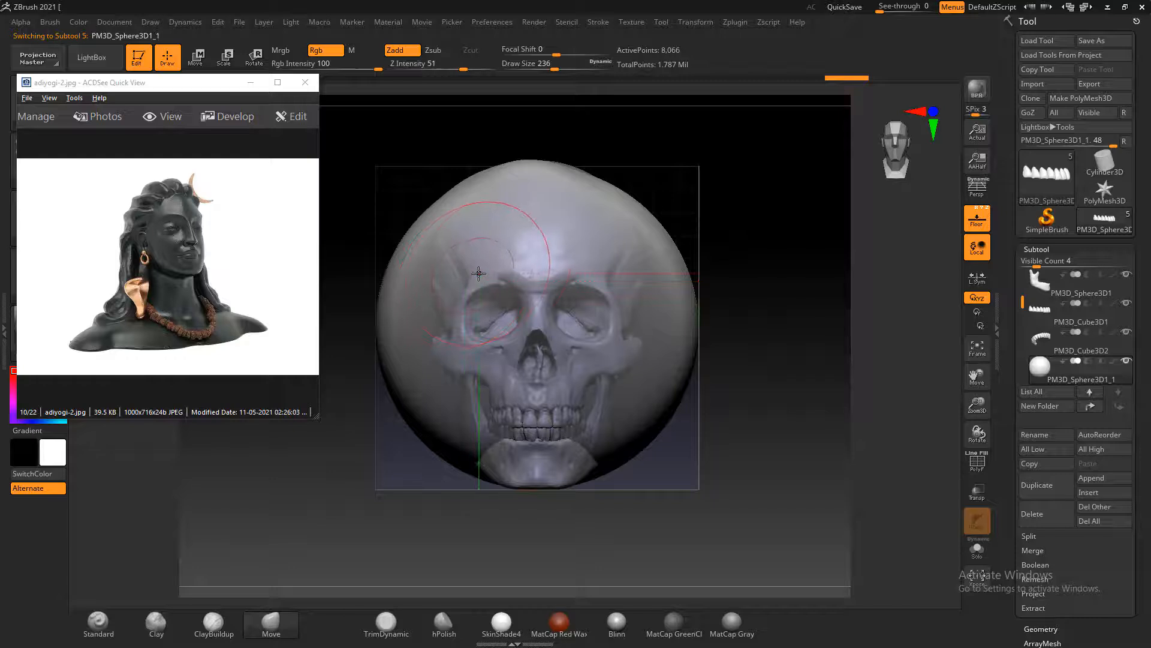
pyautogui.press(']')
# Undo the recent Move brush strokes on the sphere
pyautogui.hotkey('ctrl', 'z')
pyautogui.hotkey('ctrl', 'z')
pyautogui.hotkey('ctrl', 'z')
pyautogui.hotkey('ctrl', 'z')
pyautogui.hotkey('ctrl', 'z')
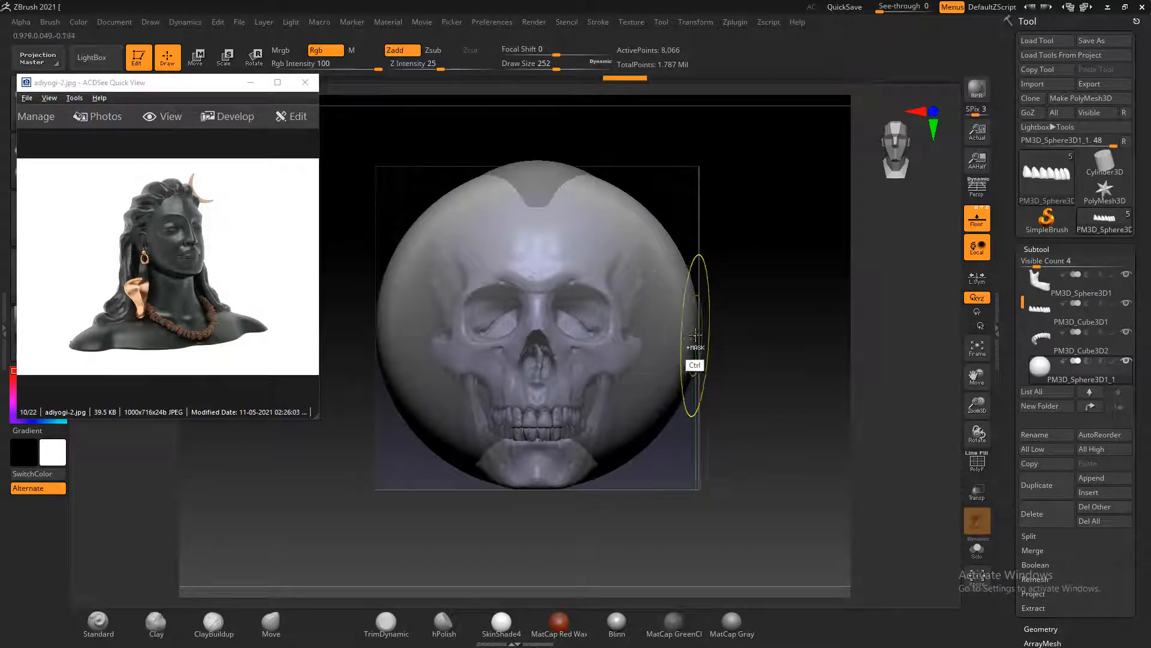
pyautogui.hotkey('ctrl', 'z')
pyautogui.hotkey('ctrl', 'z')
pyautogui.hotkey('ctrl', 'z')
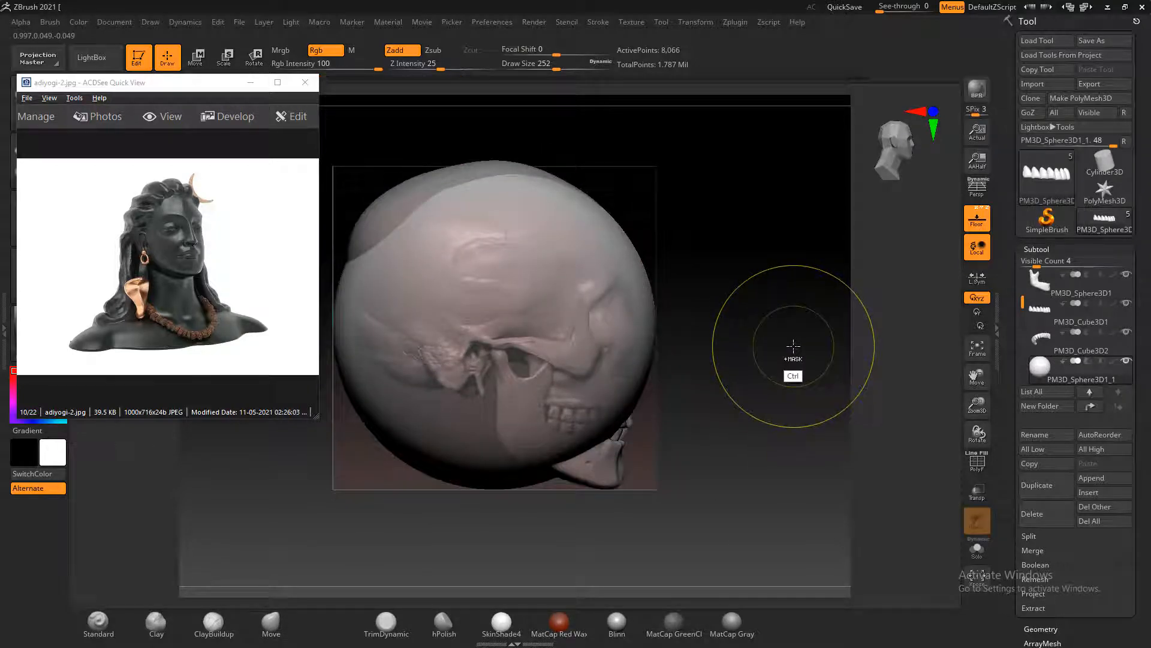
pyautogui.hotkey('ctrl', 'z')
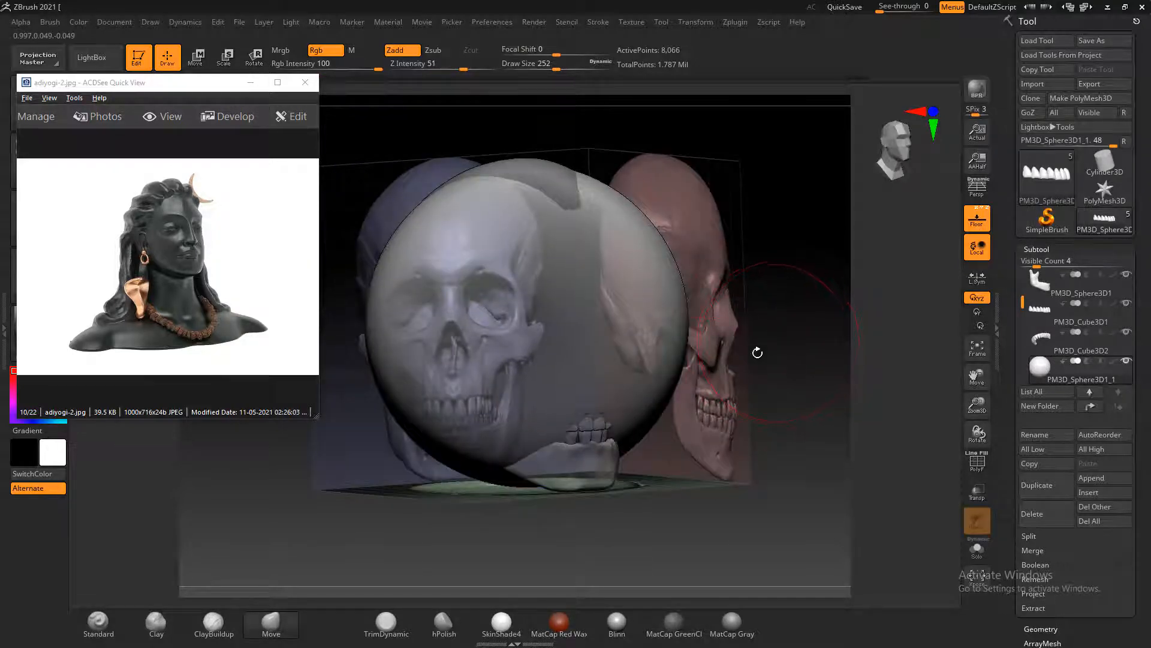
# In the side view, move the sphere up and back, and scale it down uniformly to fit the reference skull's cranium
pyautogui.moveTo(768, 322)
pyautogui.keyDown('shift'); pyautogui.mouseDown()
pyautogui.moveTo(799, 303)
pyautogui.moveTo(748, 321)
pyautogui.moveTo(748, 339)
pyautogui.moveTo(796, 336)
pyautogui.mouseUp(); pyautogui.keyUp('shift')
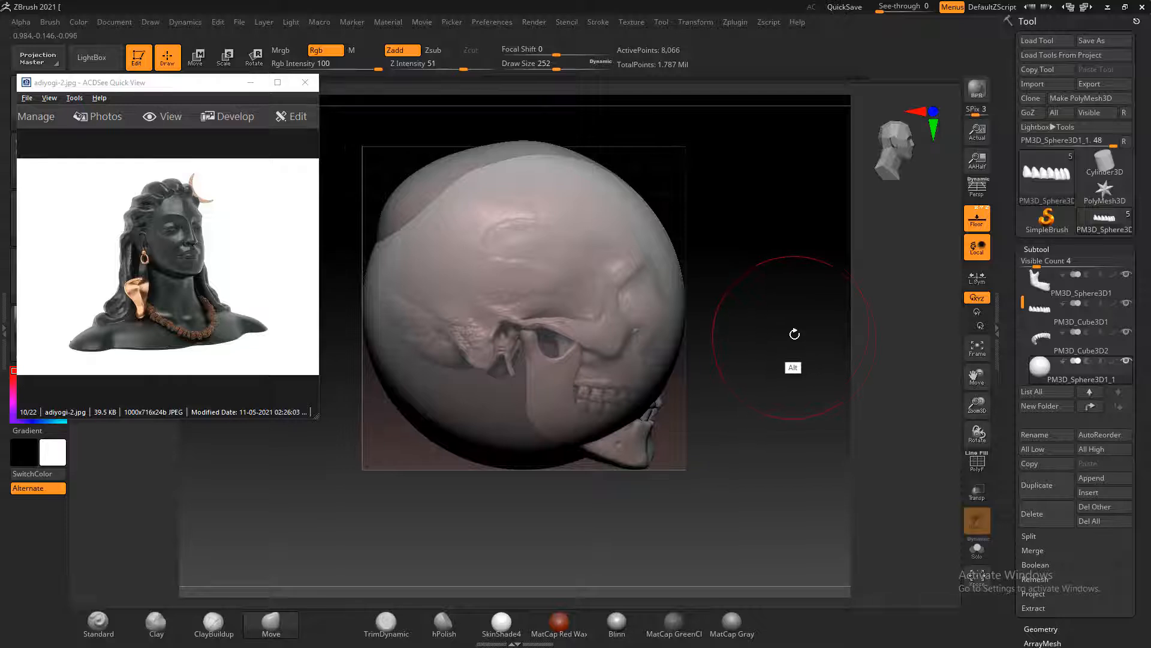
pyautogui.click(198, 58)
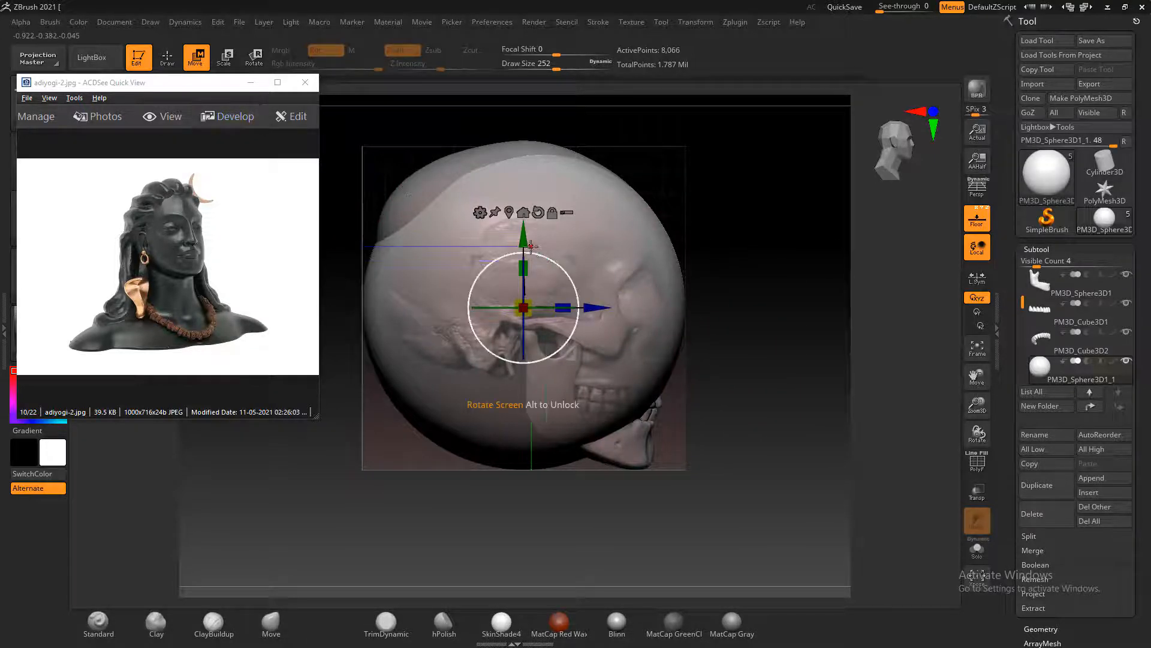
pyautogui.moveTo(523, 262); pyautogui.dragTo(525, 243)
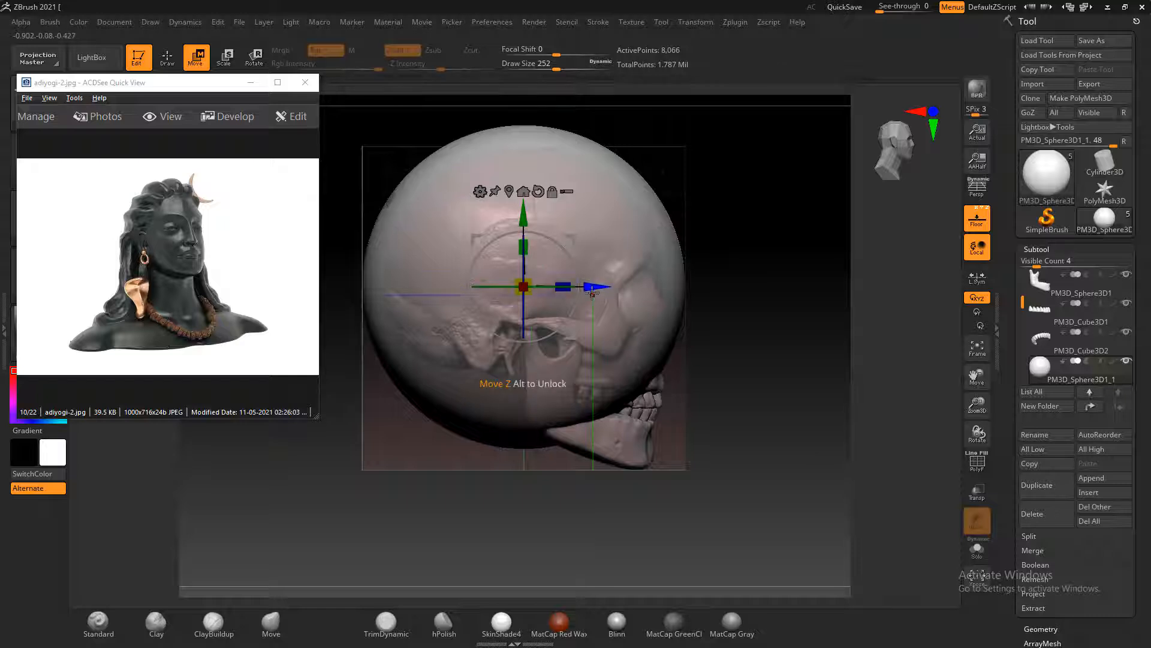
pyautogui.moveTo(598, 287); pyautogui.dragTo(591, 287)
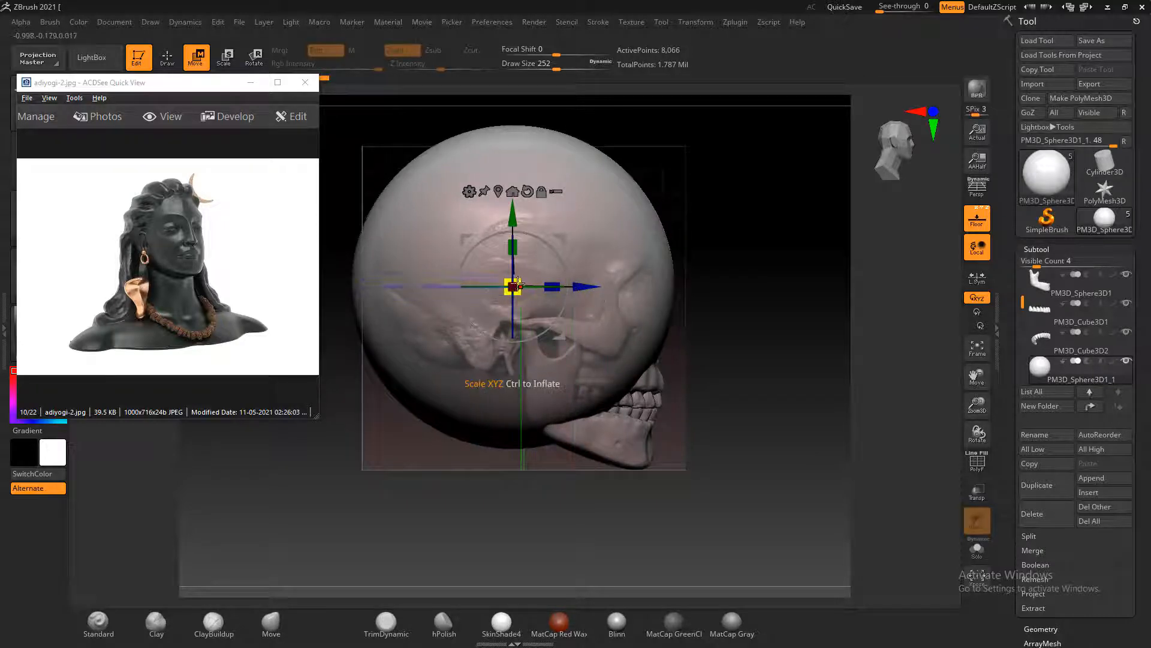
pyautogui.moveTo(512, 285); pyautogui.dragTo(517, 280)
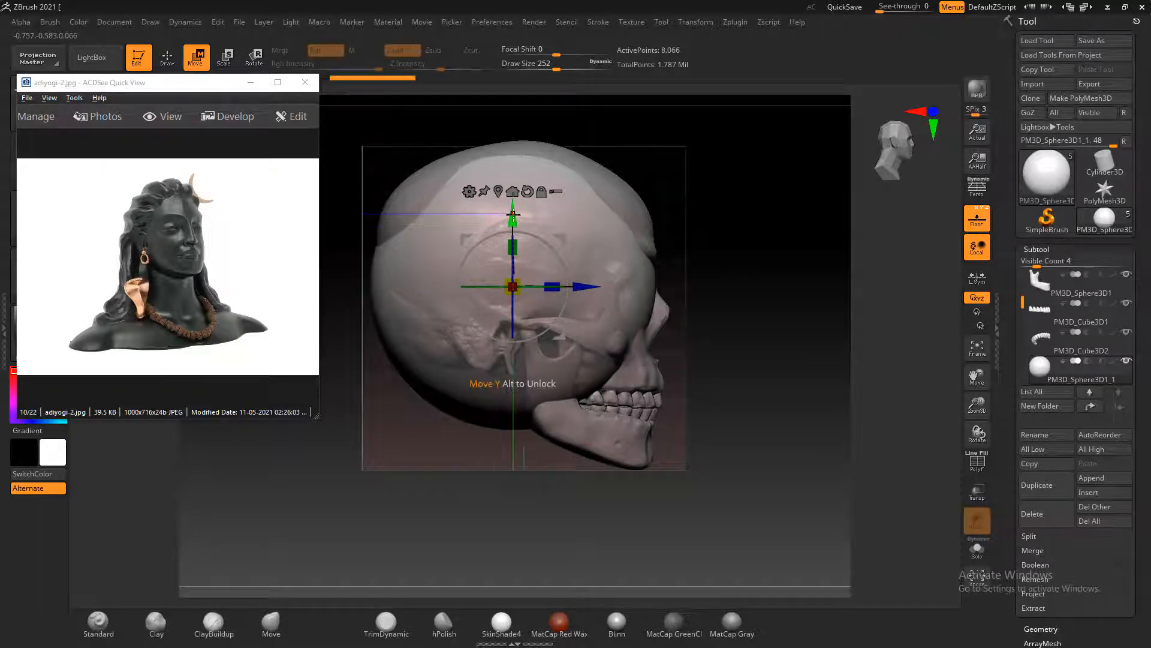
pyautogui.moveTo(514, 232); pyautogui.dragTo(513, 215)
# Narrow the sphere to the cranium's width in the front view and flatten its height slightly in the side view
pyautogui.keyDown('shift'); pyautogui.moveTo(708, 252); pyautogui.dragTo(766, 309); pyautogui.keyUp('shift')
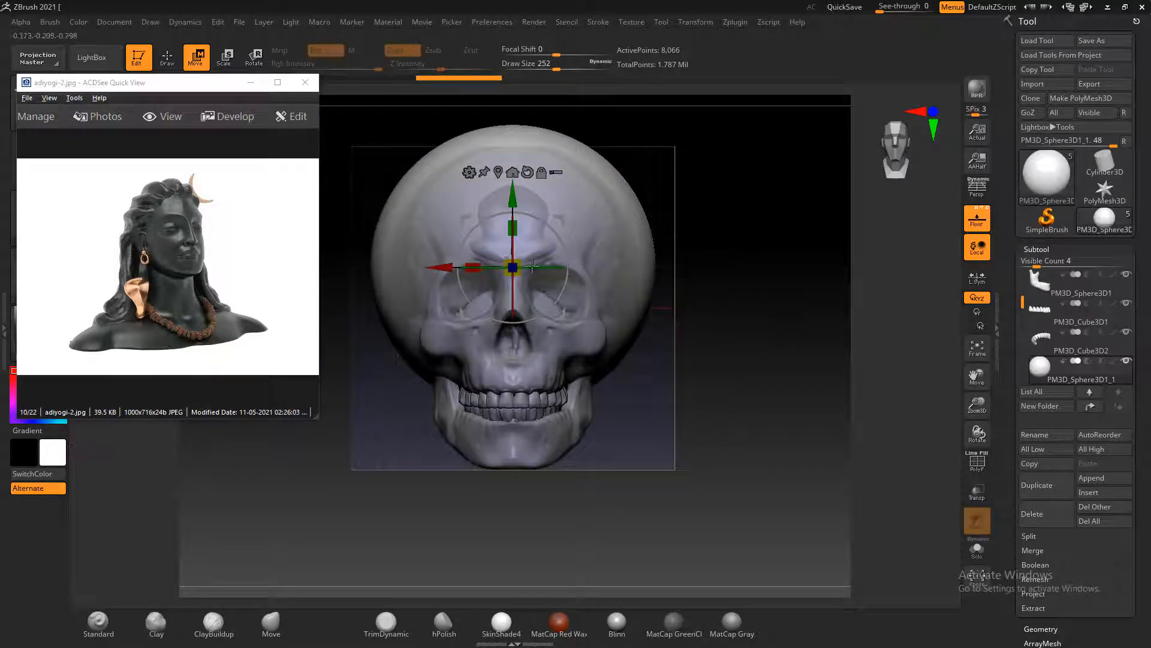
pyautogui.moveTo(473, 266); pyautogui.dragTo(474, 265)
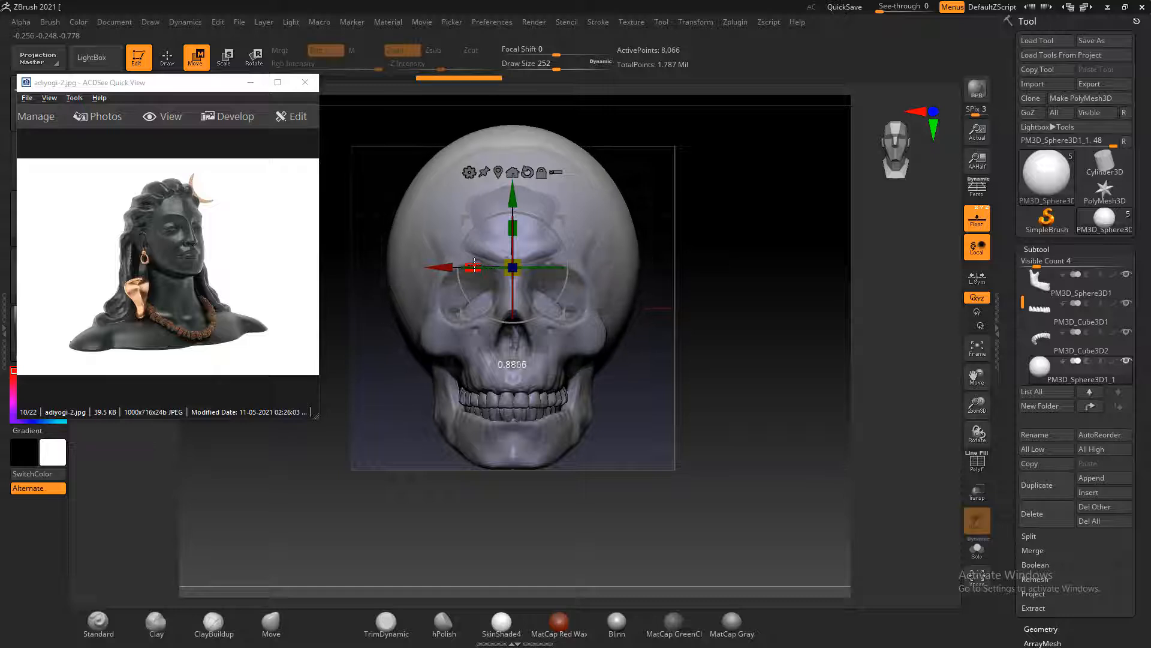
pyautogui.keyDown('shift'); pyautogui.moveTo(737, 267); pyautogui.dragTo(808, 280); pyautogui.keyUp('shift')
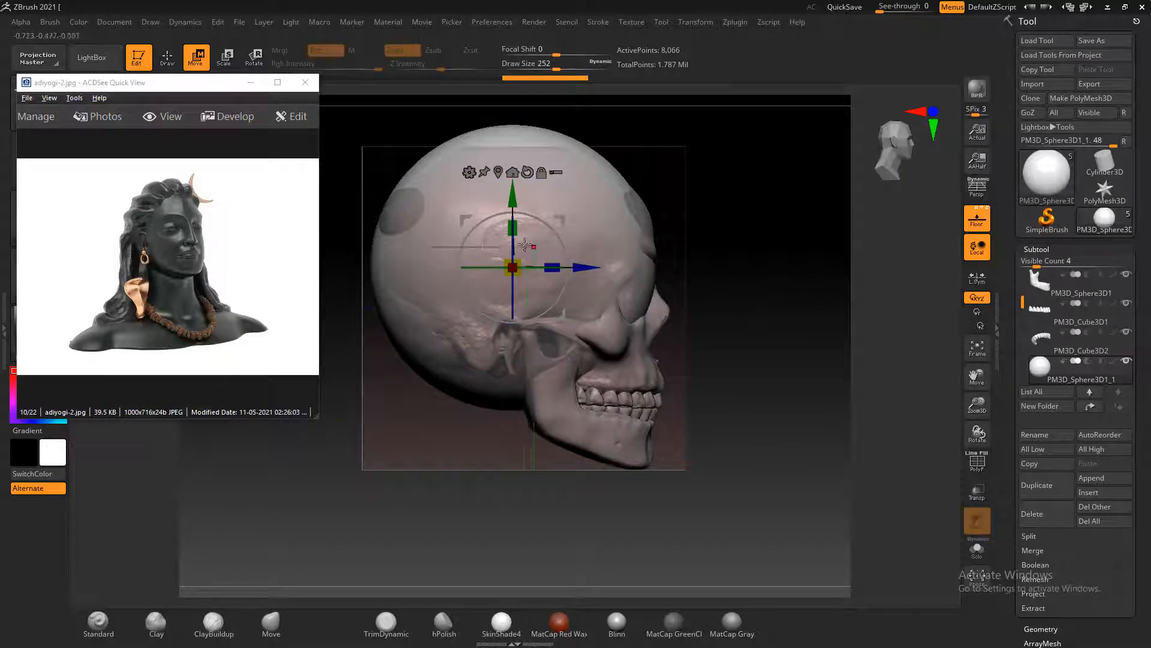
pyautogui.moveTo(514, 227); pyautogui.dragTo(511, 190)
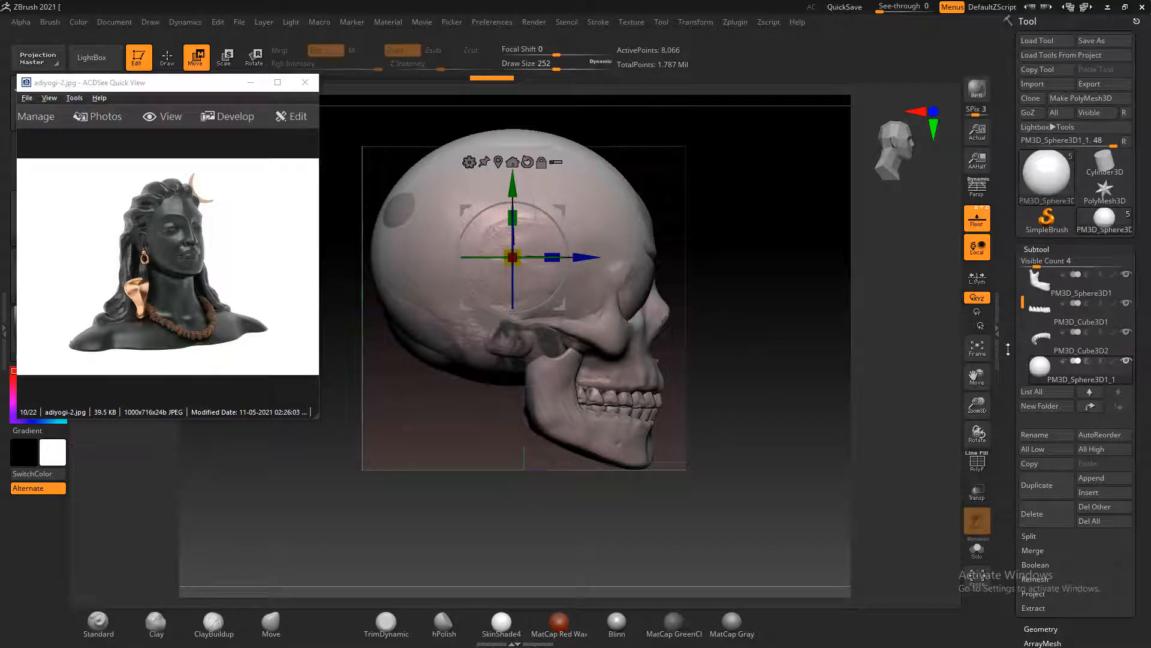
pyautogui.keyDown('shift'); pyautogui.moveTo(773, 330); pyautogui.dragTo(803, 328); pyautogui.keyUp('shift')
# Return to Draw mode and pull the sphere with the Move brush to follow the skull's forehead, back and jaw in profile
pyautogui.click(167, 57)
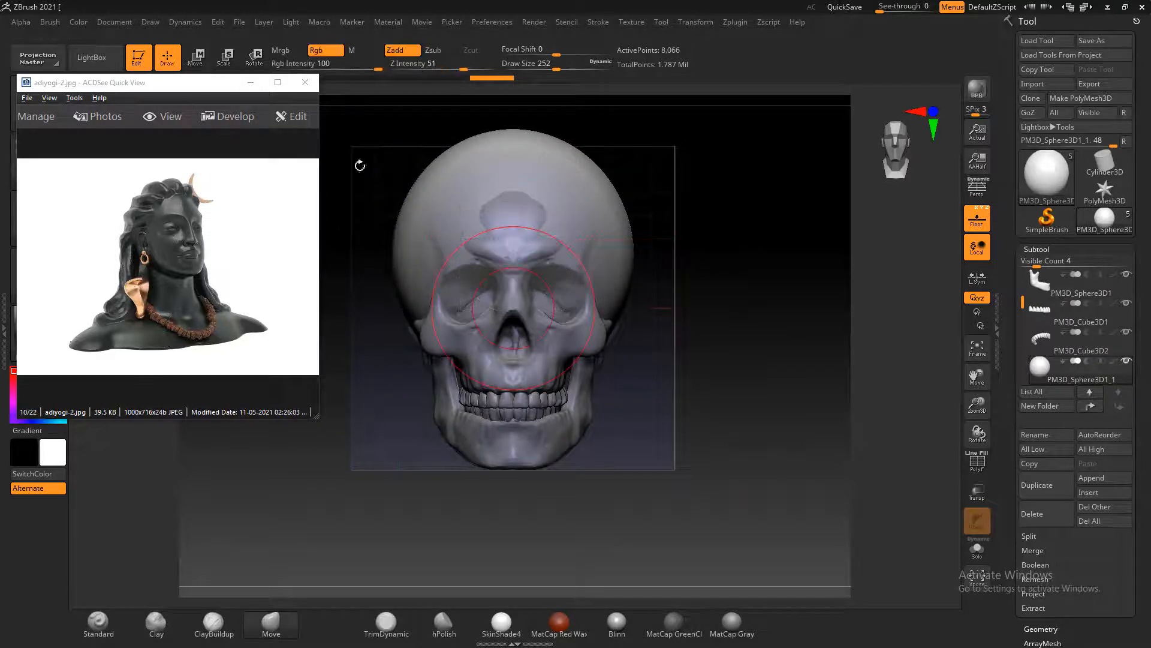
pyautogui.moveTo(613, 336); pyautogui.dragTo(665, 358)
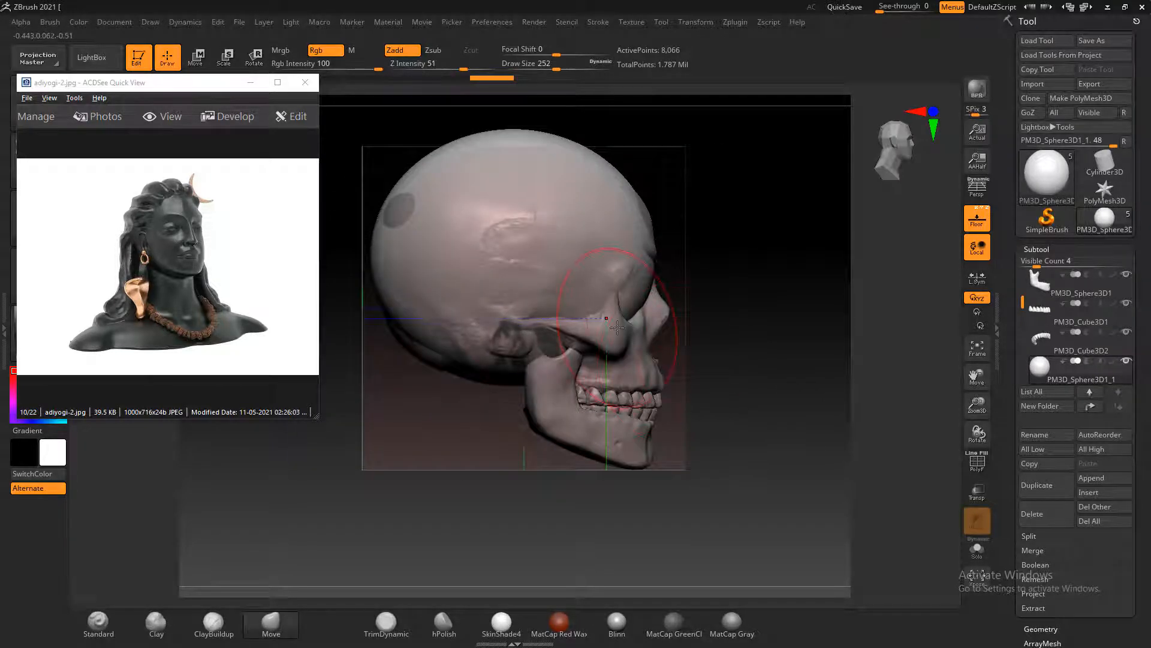
pyautogui.keyDown('shift'); pyautogui.moveTo(758, 326); pyautogui.dragTo(702, 317); pyautogui.keyUp('shift')
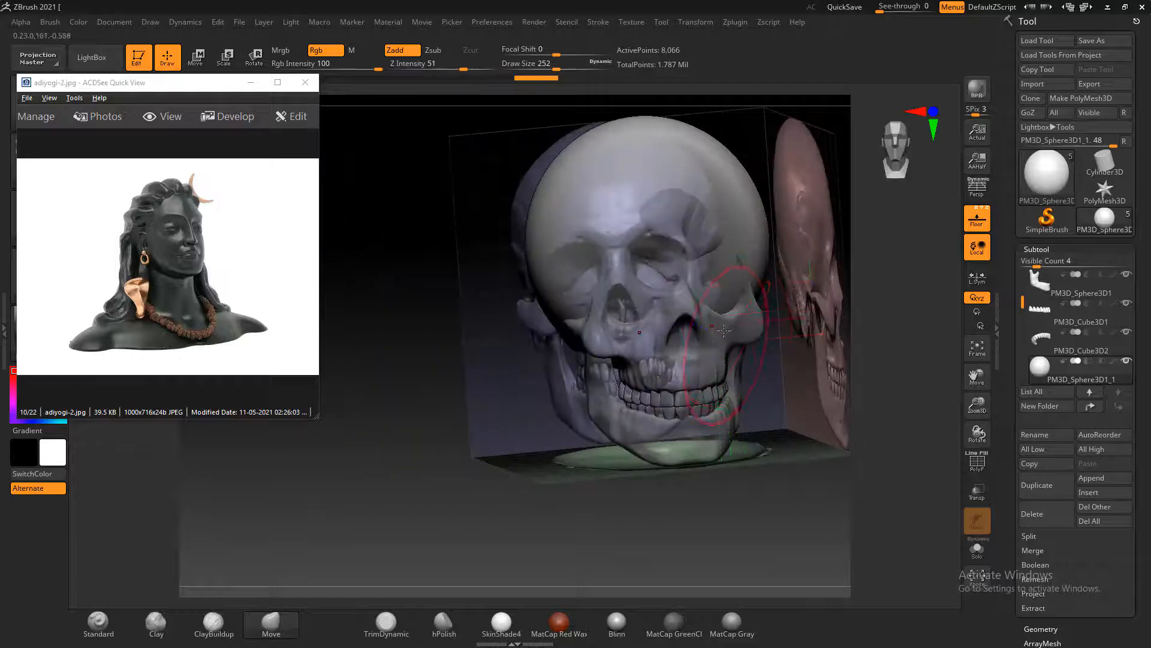
pyautogui.keyDown('shift'); pyautogui.moveTo(829, 382); pyautogui.dragTo(881, 429); pyautogui.keyUp('shift')
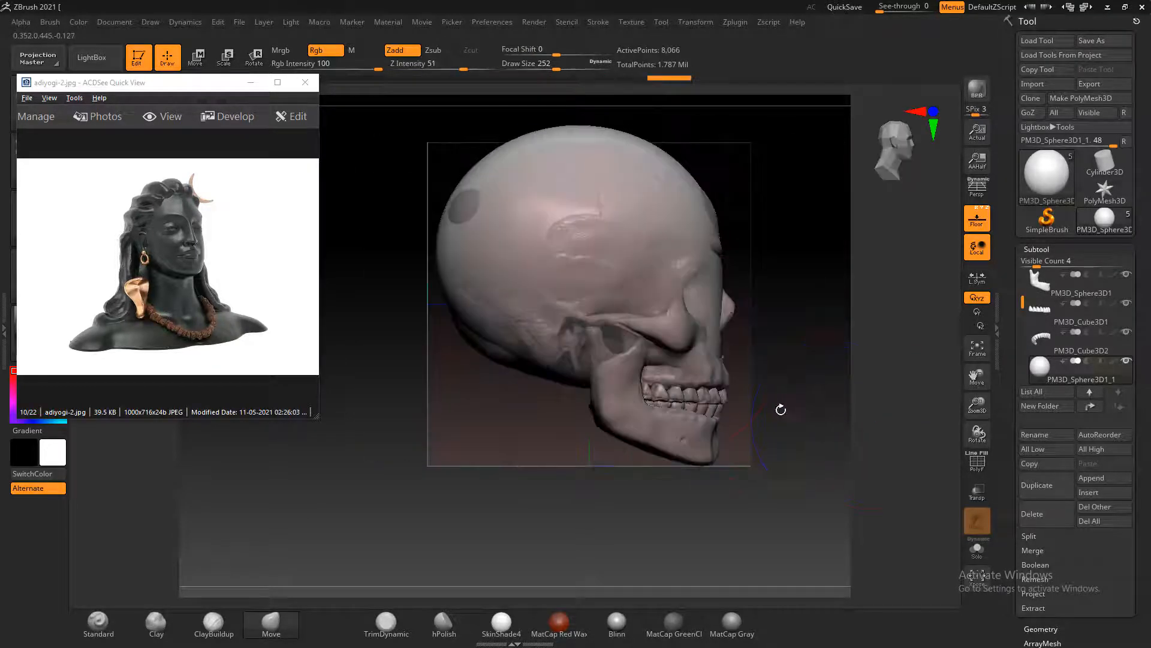
pyautogui.moveTo(682, 398); pyautogui.dragTo(709, 438)
pyautogui.hotkey('ctrl', 'z')
pyautogui.hotkey('ctrl', 'z')
pyautogui.hotkey('ctrl', 'z')
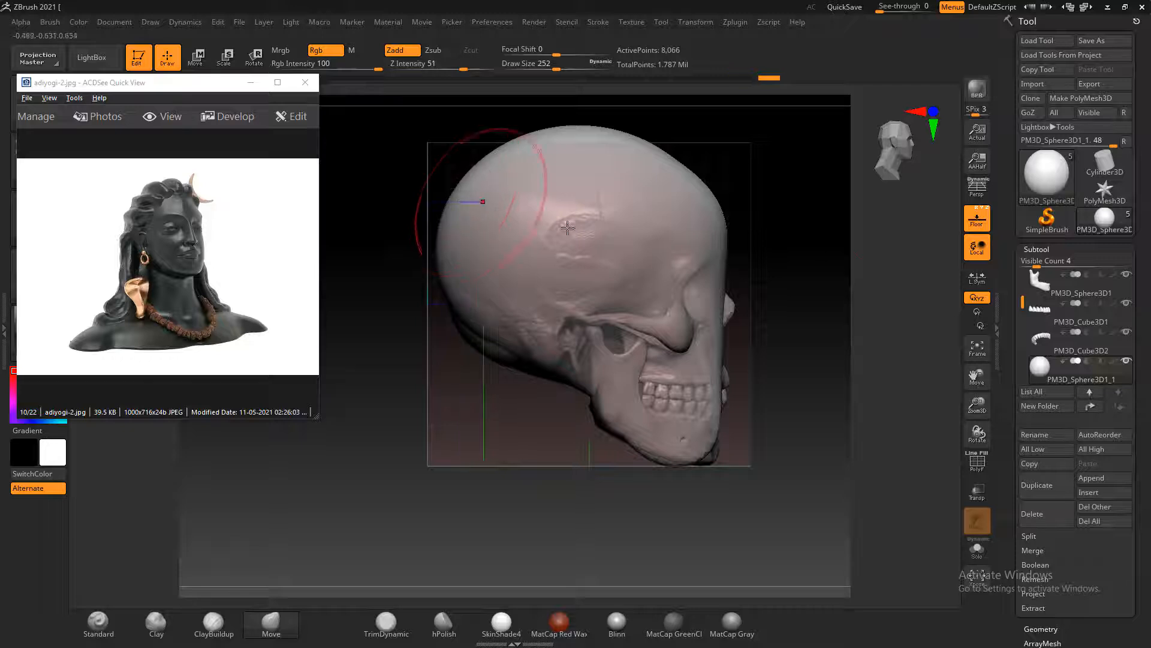
pyautogui.moveTo(476, 200); pyautogui.dragTo(656, 419, button='right')
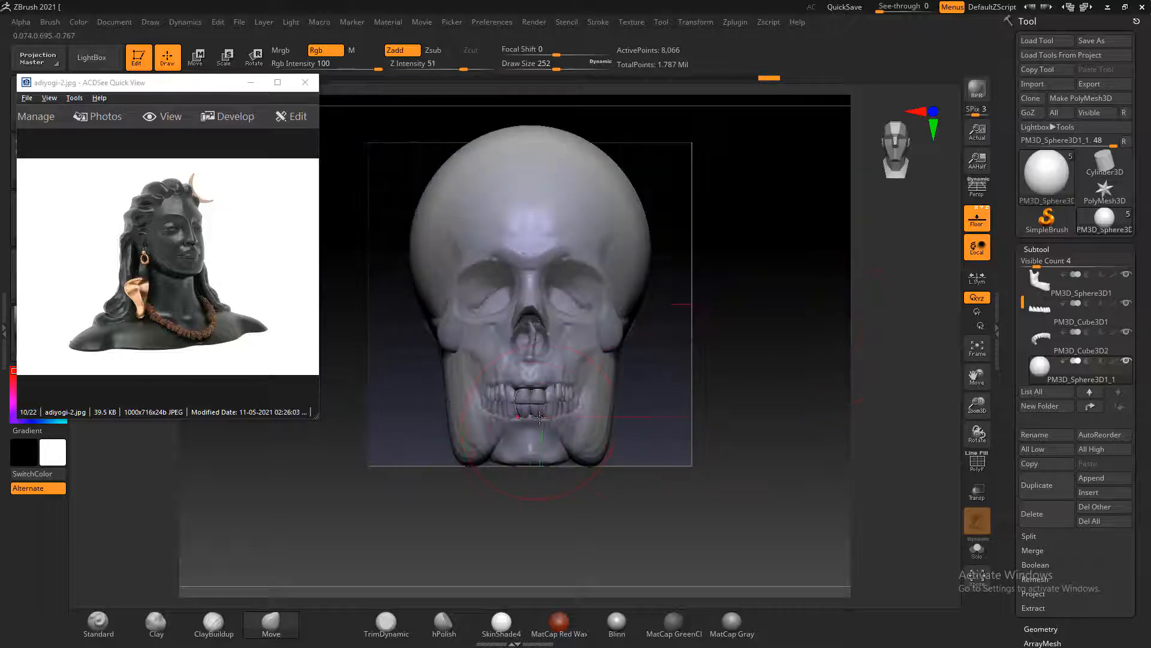
# In the front view, shape the chin and cheeks to the skull's outline with the Move brush, reducing the draw size to 192
pyautogui.moveTo(540, 417)
pyautogui.mouseDown()
pyautogui.moveTo(533, 435)
pyautogui.moveTo(485, 456)
pyautogui.mouseUp()
pyautogui.hotkey('ctrl', 'z')
pyautogui.hotkey('ctrl', 'z')
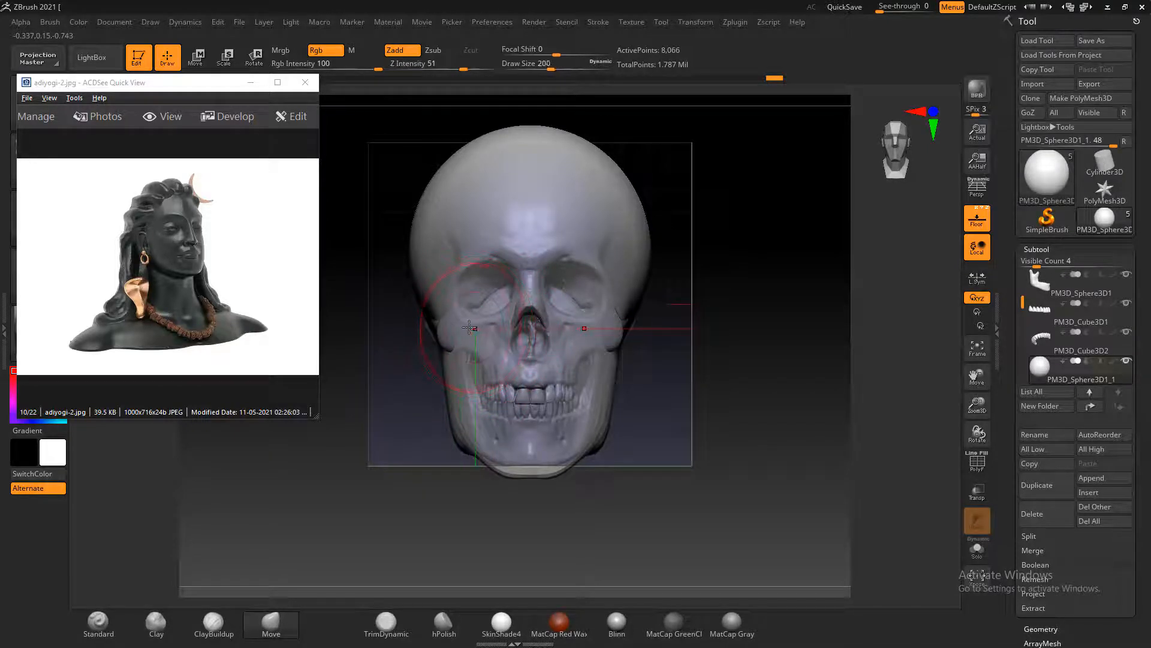
pyautogui.moveTo(462, 329); pyautogui.dragTo(462, 322)
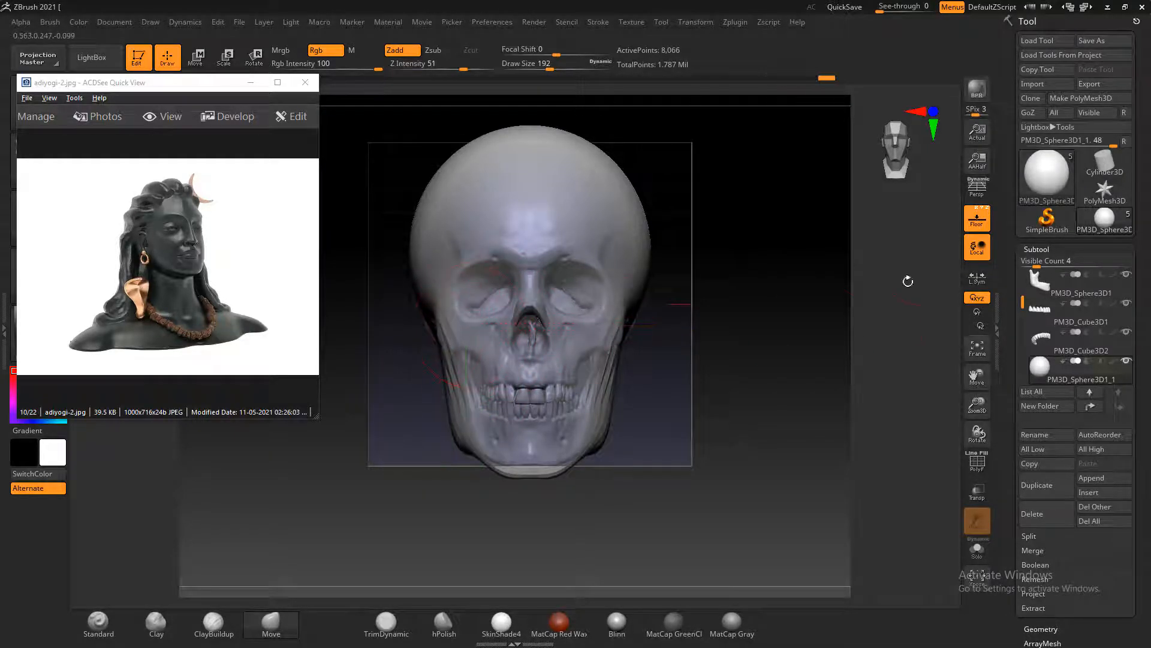
# Hide the floor grid references and smooth the stretched surface along the side of the face
pyautogui.click(972, 229)
pyautogui.moveTo(696, 324); pyautogui.dragTo(776, 352)
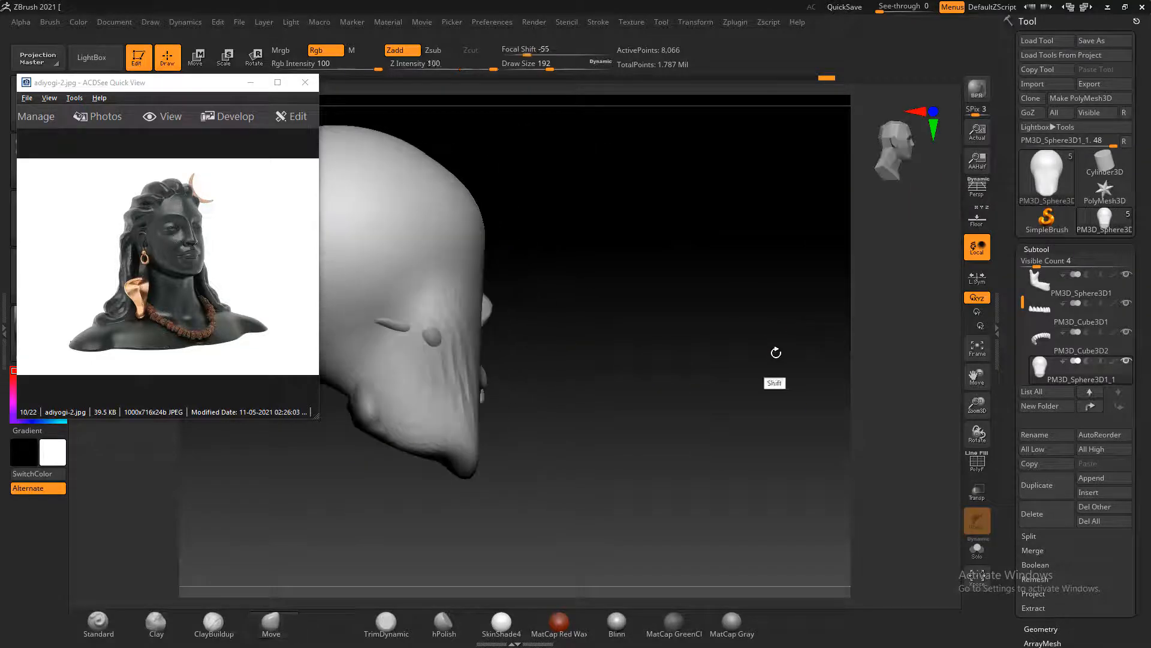
pyautogui.keyDown('alt'); pyautogui.moveTo(614, 354); pyautogui.dragTo(664, 348); pyautogui.keyUp('alt')
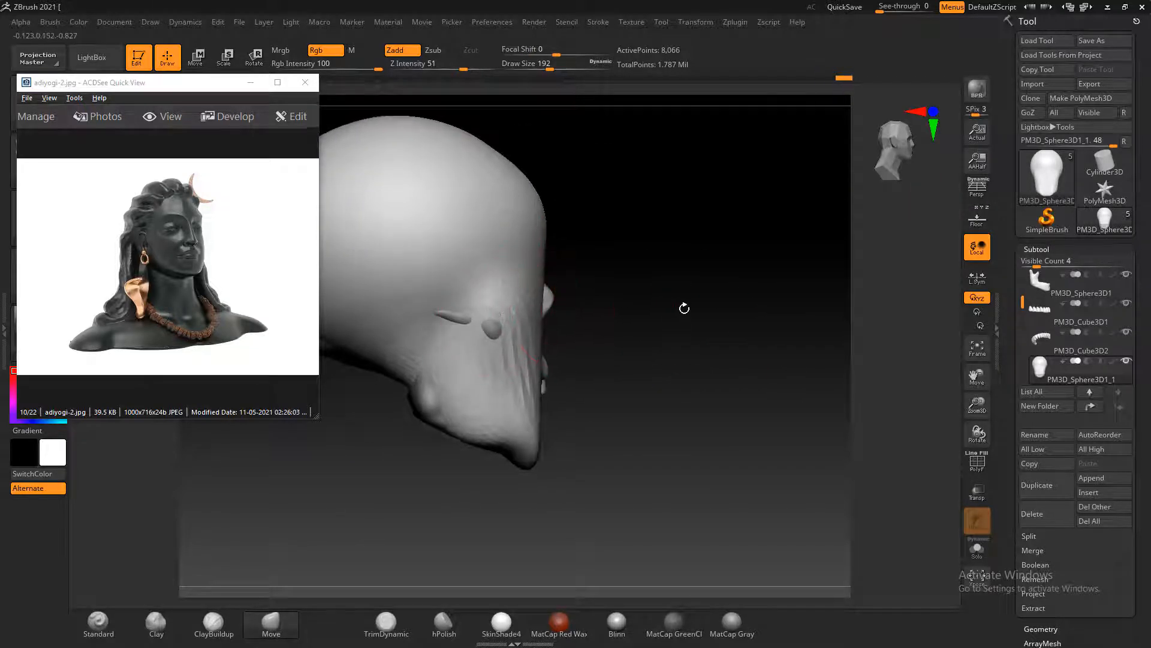
pyautogui.keyDown('shift'); pyautogui.moveTo(683, 306); pyautogui.dragTo(742, 360); pyautogui.keyUp('shift')
pyautogui.moveTo(660, 322); pyautogui.dragTo(675, 338)
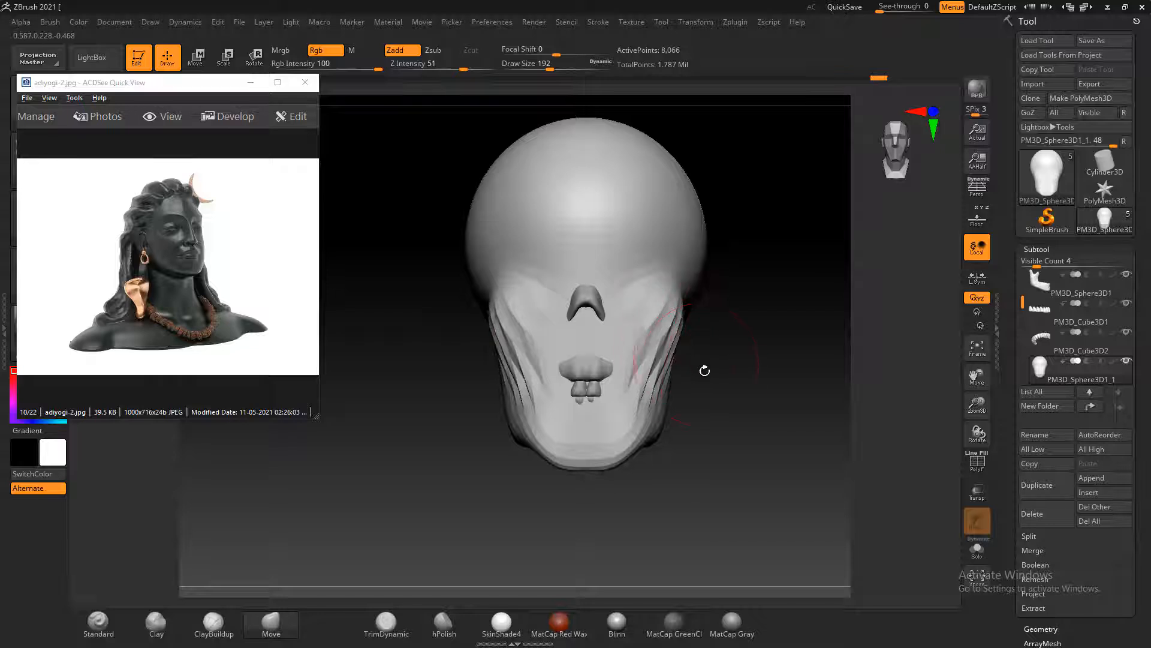
# Turn on the polyframe display and push the surface beneath the jaw inward with the Move brush
pyautogui.hotkey('shift', 'f')
pyautogui.moveTo(728, 365); pyautogui.dragTo(610, 415)
pyautogui.moveTo(765, 373); pyautogui.dragTo(615, 413)
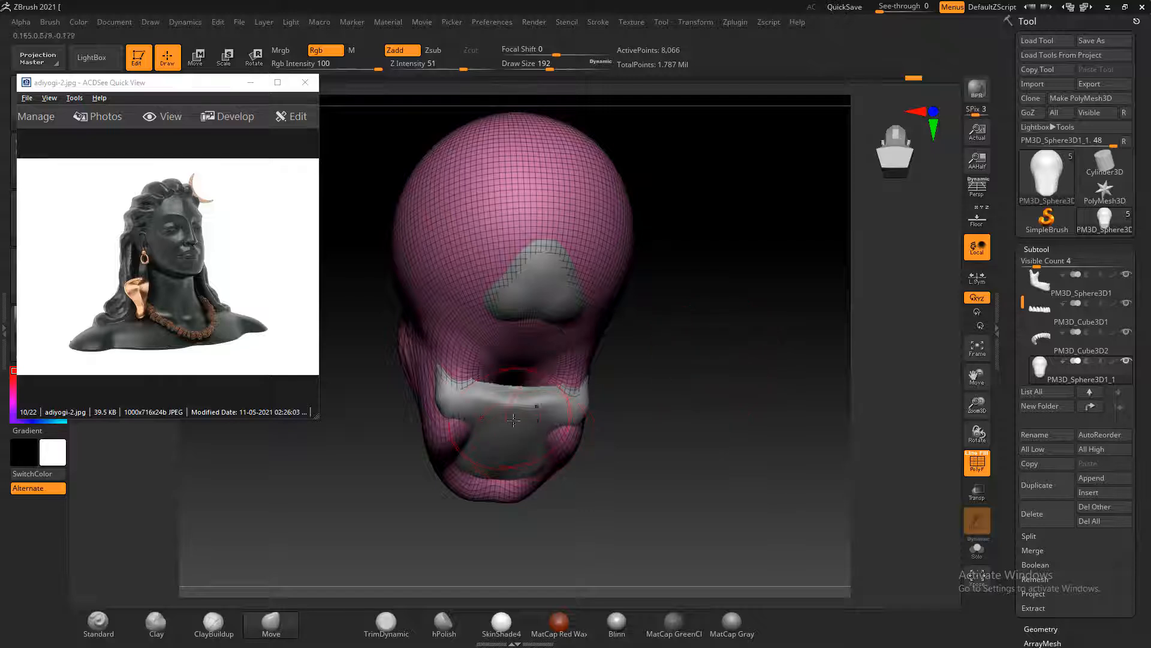
pyautogui.moveTo(513, 420); pyautogui.dragTo(573, 432, button='right')
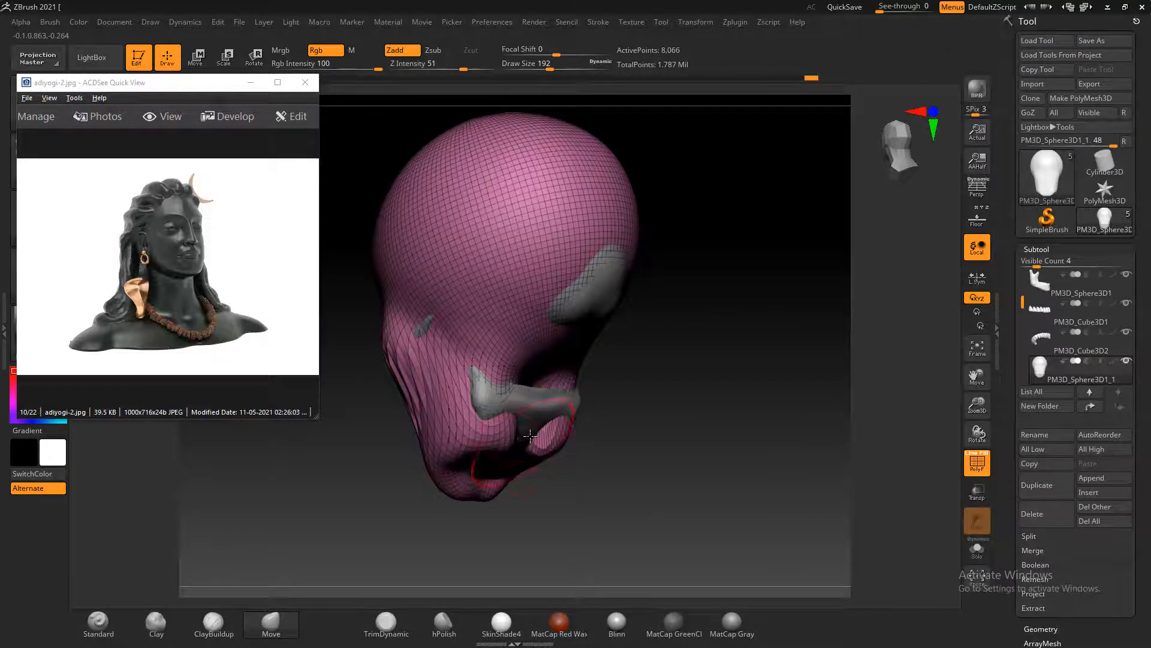
pyautogui.moveTo(649, 401)
pyautogui.mouseDown()
pyautogui.moveTo(720, 419)
pyautogui.moveTo(717, 400)
pyautogui.moveTo(742, 406)
pyautogui.mouseUp()
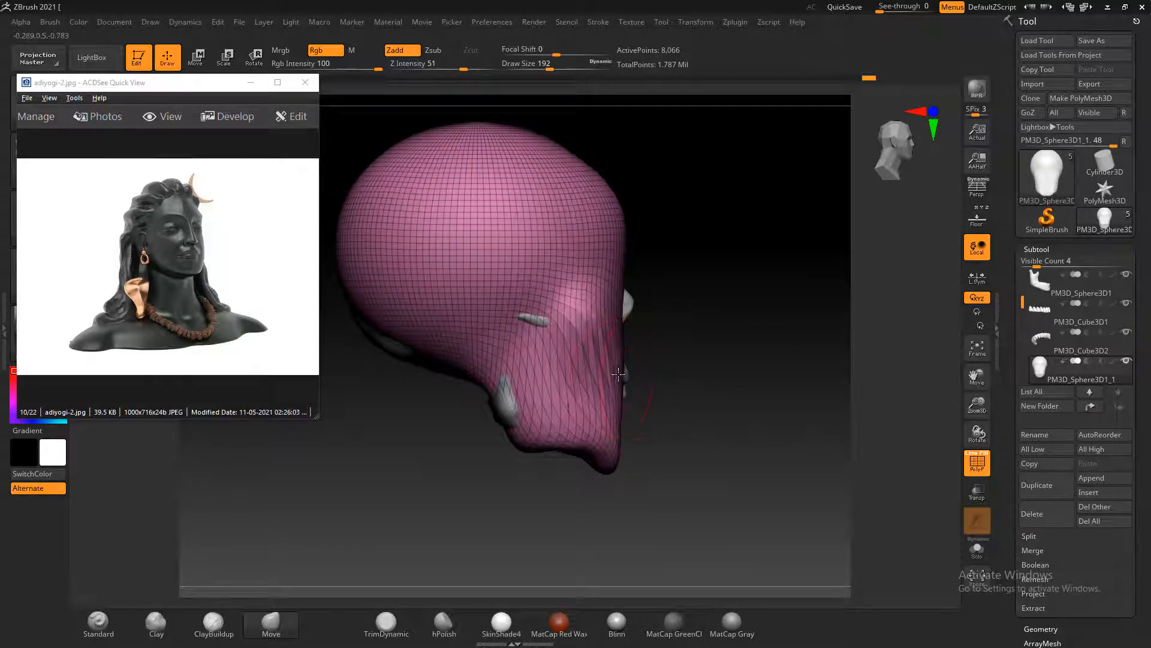
# Smooth the stretched polygons on the cheek and decline turning on Sticky Keys
pyautogui.moveTo(642, 371); pyautogui.dragTo(689, 342)
pyautogui.press('shift')
pyautogui.press('shift')
pyautogui.press('shift')
pyautogui.press('shift')
pyautogui.press('shift')
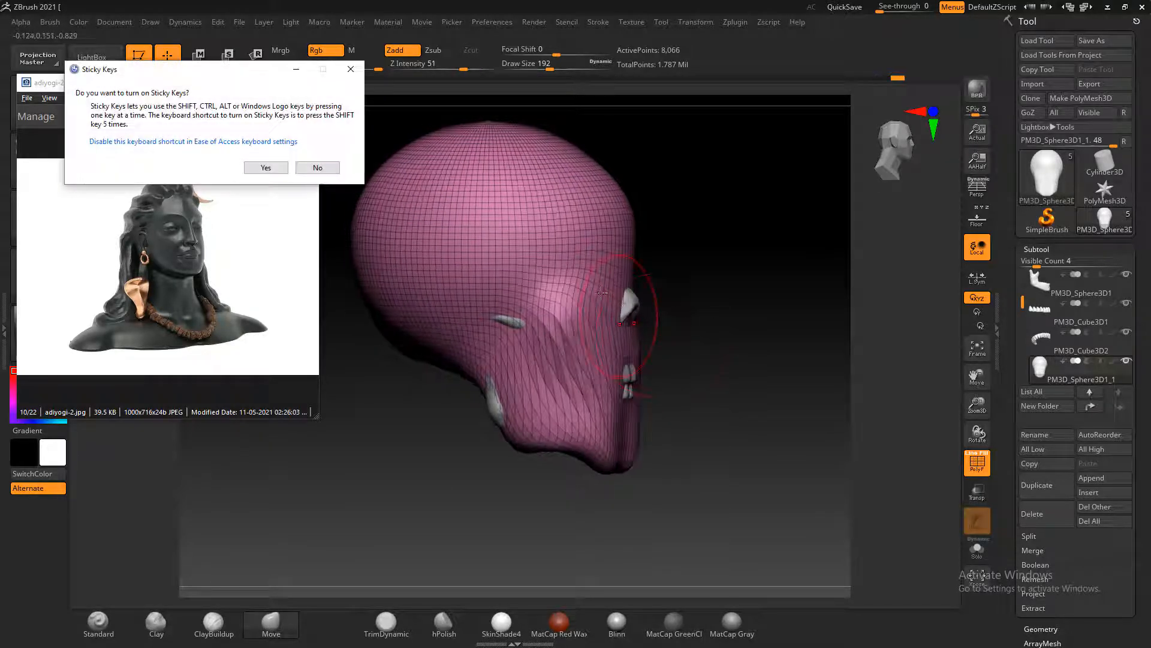
pyautogui.click(318, 168)
pyautogui.moveTo(731, 338); pyautogui.dragTo(760, 329)
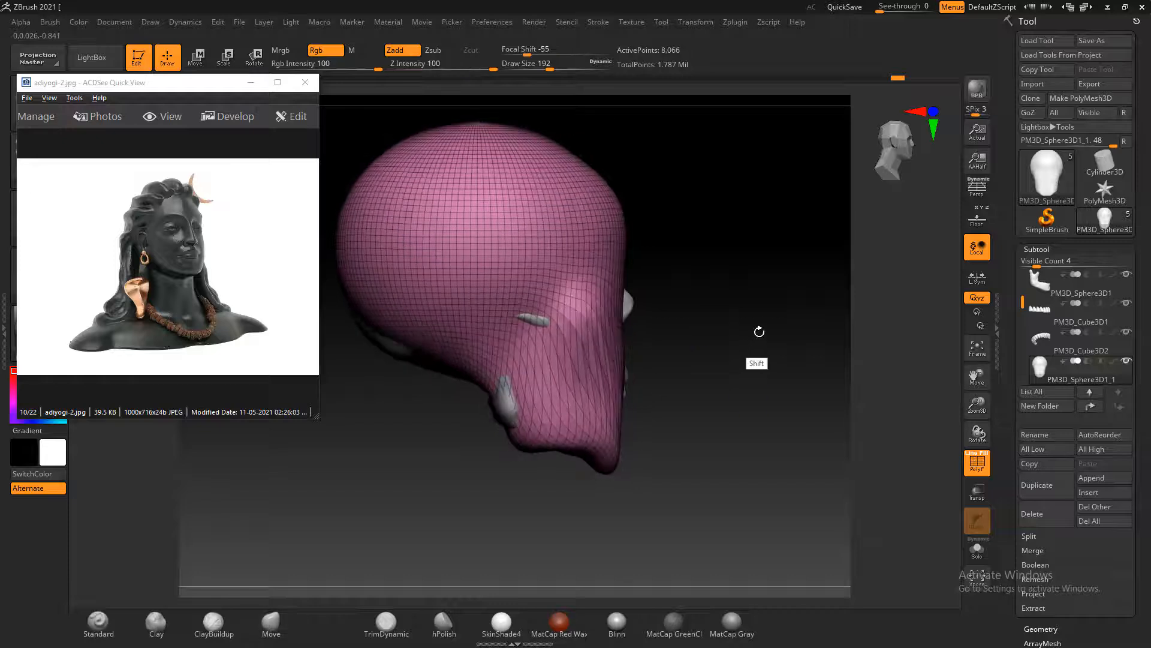
# Show the floor grid references and shape the nose bridge and nose profile with the Move brush, using draw size 136
pyautogui.click(978, 219)
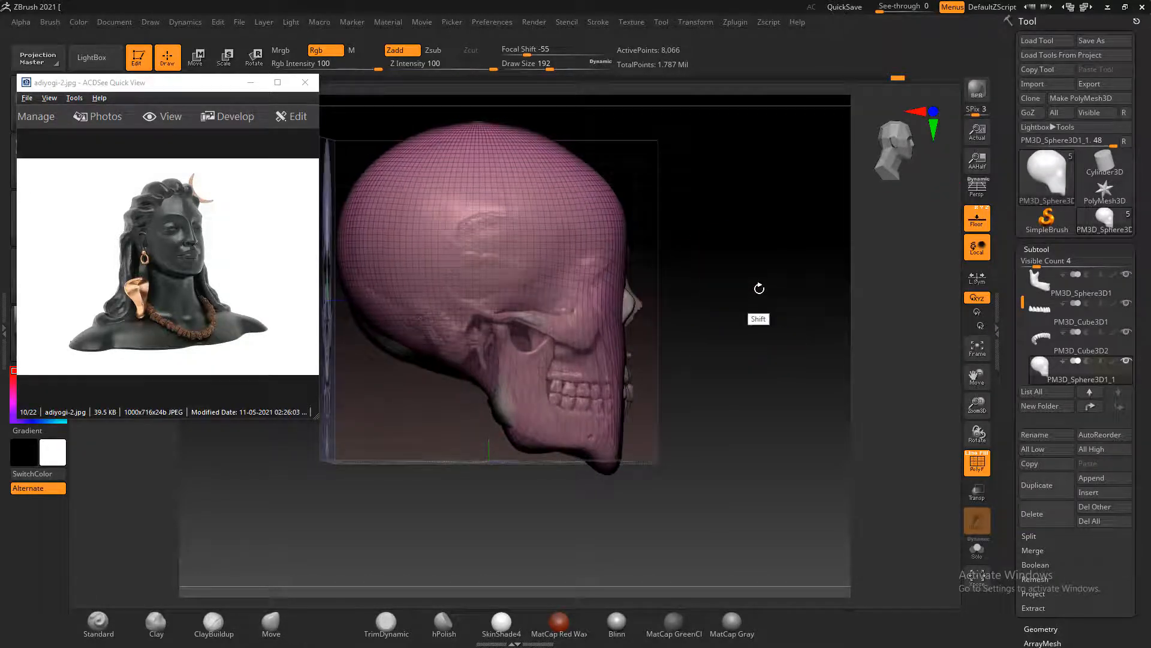
pyautogui.keyDown('shift'); pyautogui.moveTo(759, 288); pyautogui.dragTo(752, 289); pyautogui.keyUp('shift')
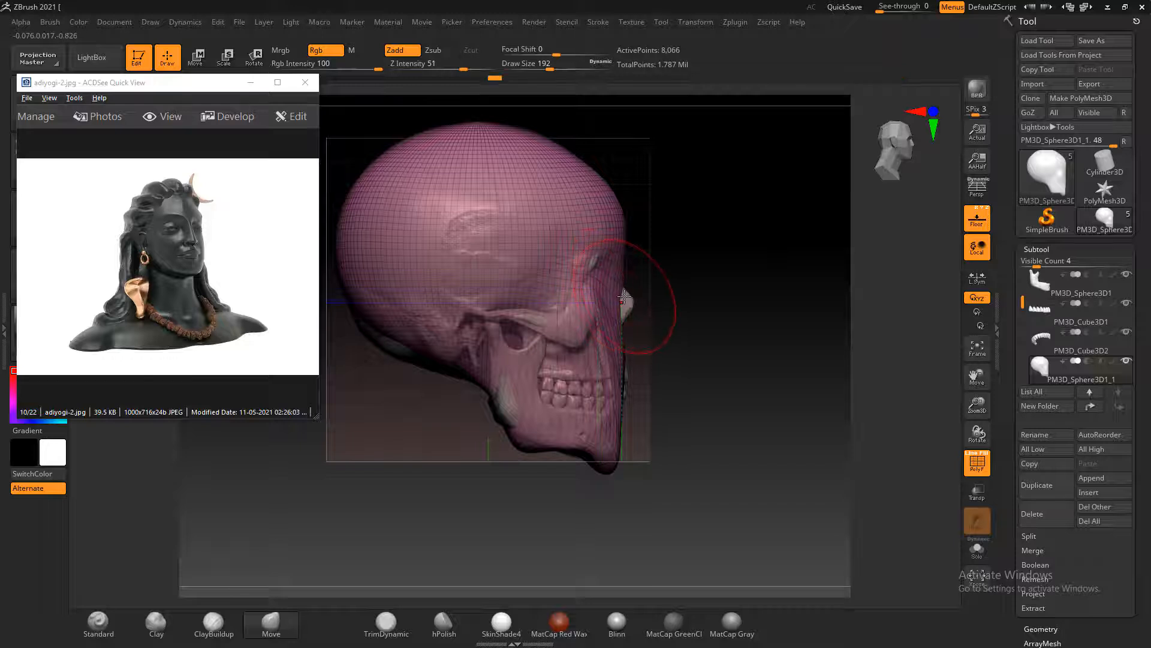
pyautogui.moveTo(623, 299); pyautogui.dragTo(724, 360)
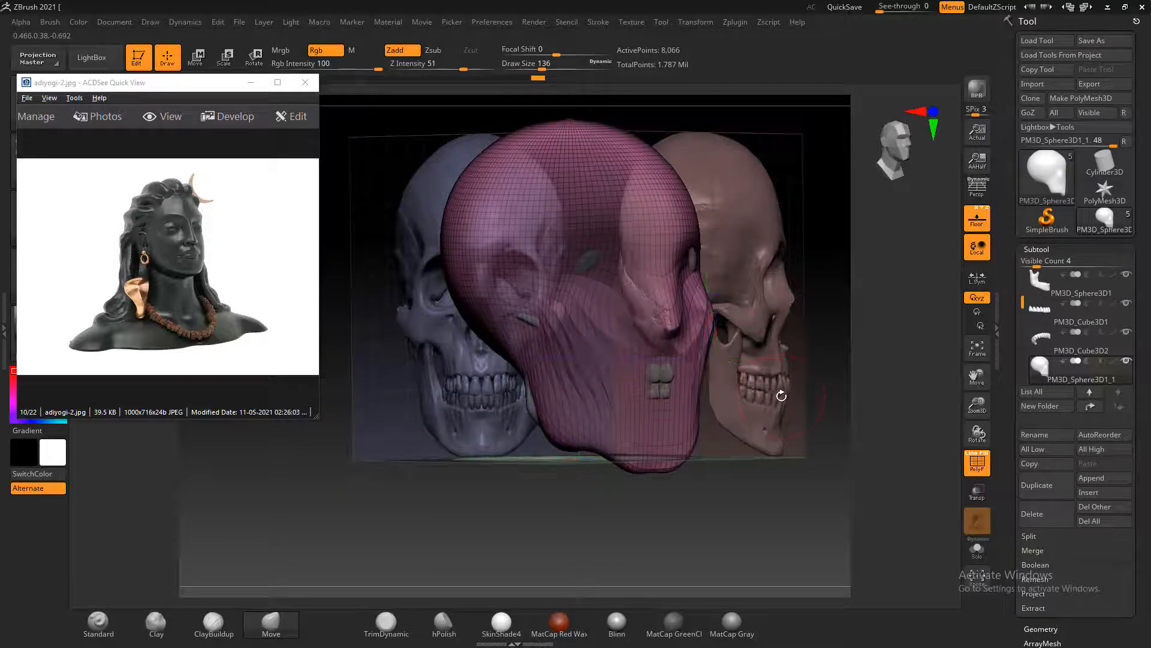
pyautogui.keyDown('shift'); pyautogui.moveTo(781, 395); pyautogui.dragTo(794, 393); pyautogui.keyUp('shift')
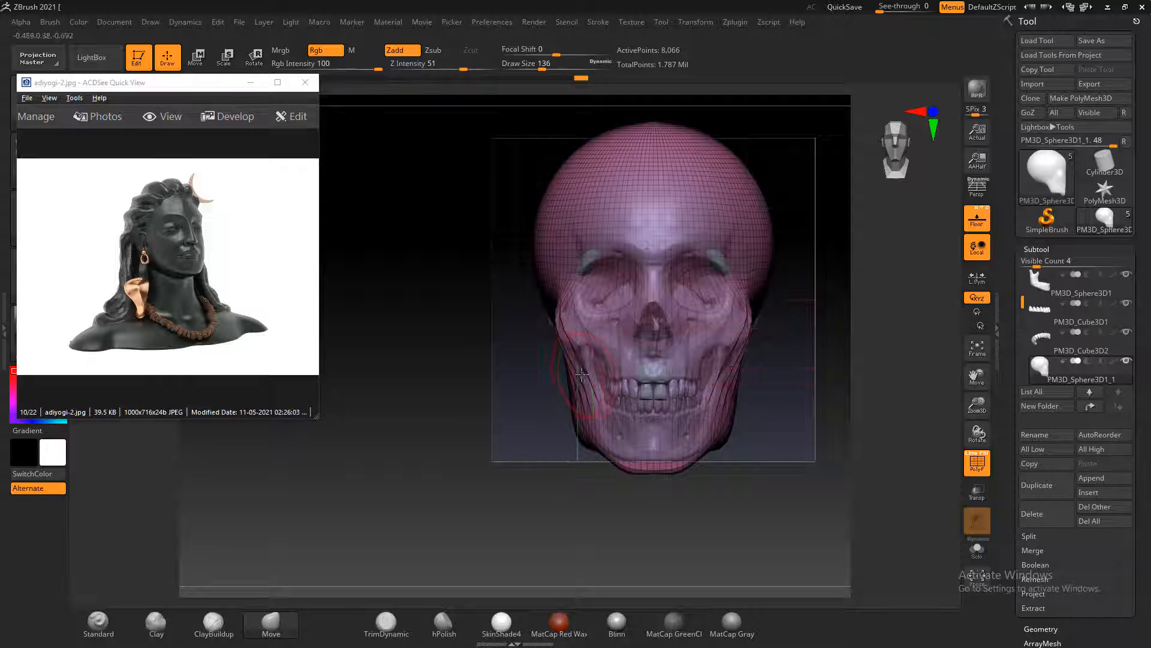
pyautogui.moveTo(789, 446); pyautogui.dragTo(799, 420)
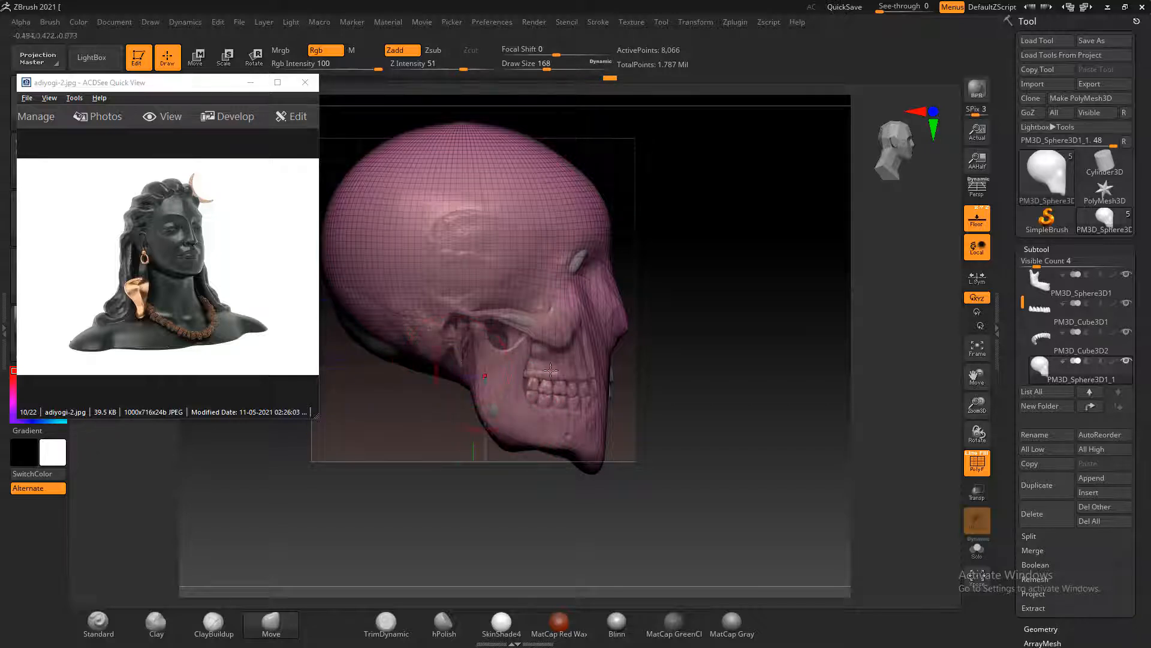
# Enlarge the Move brush to draw size 196 and fit the back and base of the head to the reference skull
pyautogui.keyDown('alt'); pyautogui.moveTo(711, 363); pyautogui.dragTo(784, 321); pyautogui.keyUp('alt')
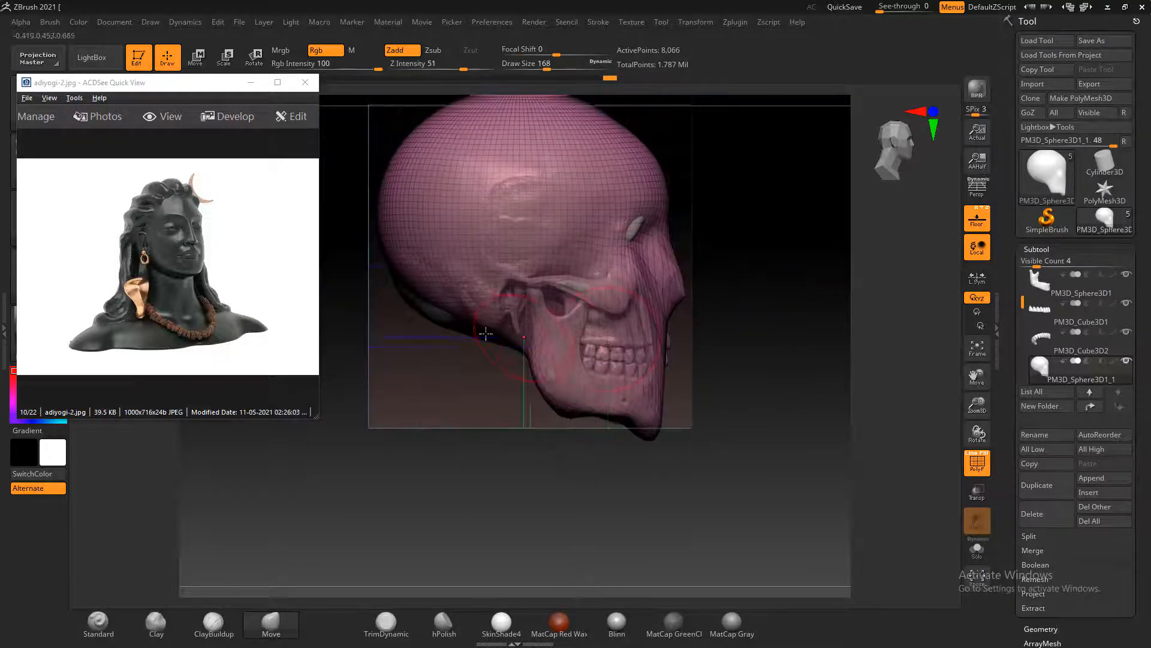
pyautogui.press(']')
pyautogui.press(']')
pyautogui.moveTo(437, 313)
pyautogui.mouseDown()
pyautogui.moveTo(425, 319)
pyautogui.moveTo(442, 309)
pyautogui.mouseUp()
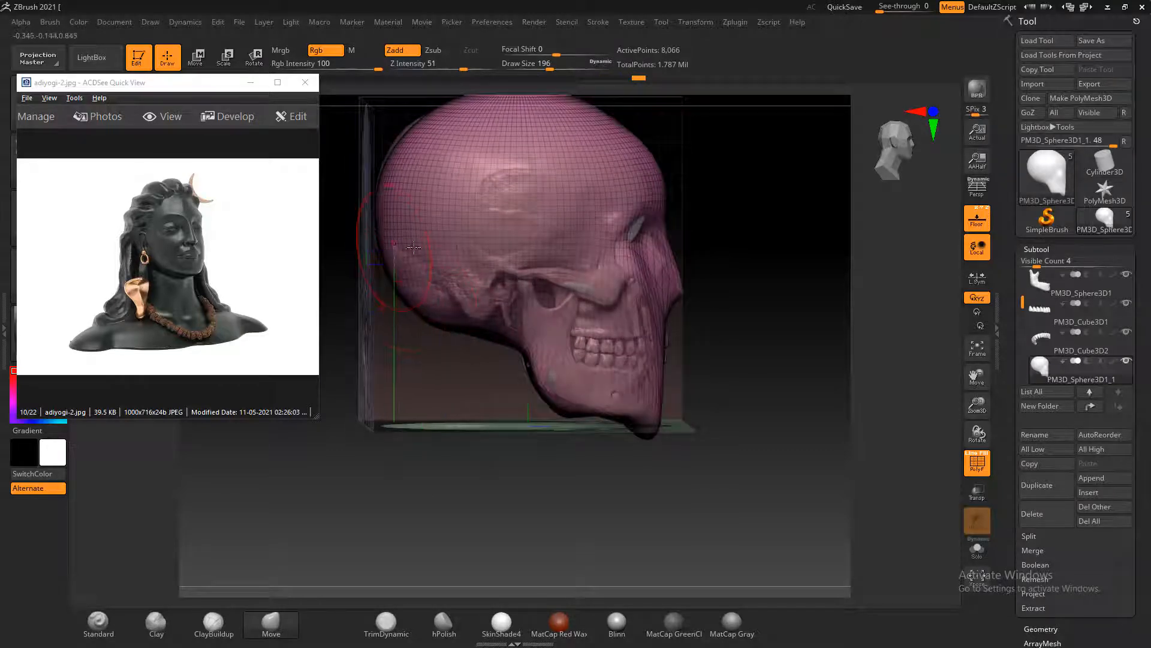
# Hide the floor grids, then build up and smooth the hollow beneath the jaw with the ClayBuildup brush at draw size 196
pyautogui.moveTo(738, 316); pyautogui.dragTo(773, 327)
pyautogui.click(979, 220)
pyautogui.click(214, 622)
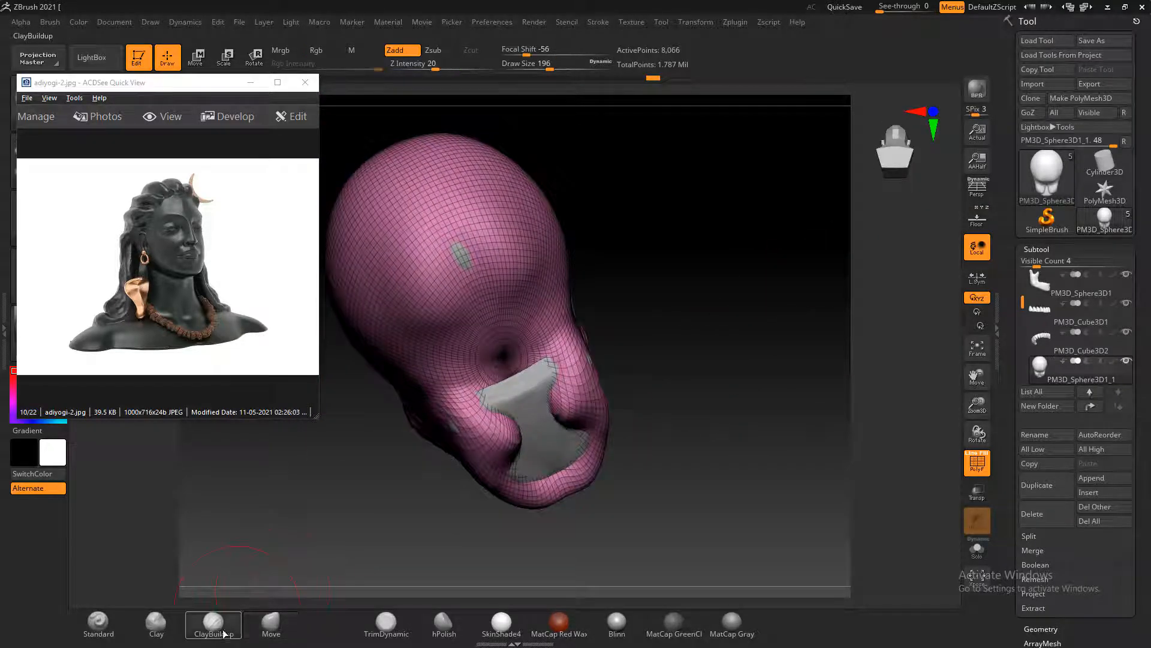
pyautogui.moveTo(530, 442)
pyautogui.mouseDown()
pyautogui.moveTo(549, 465)
pyautogui.moveTo(527, 423)
pyautogui.moveTo(543, 414)
pyautogui.moveTo(533, 398)
pyautogui.moveTo(537, 427)
pyautogui.moveTo(540, 414)
pyautogui.mouseUp()
pyautogui.keyDown('shift'); pyautogui.moveTo(539, 413); pyautogui.dragTo(547, 383); pyautogui.keyUp('shift')
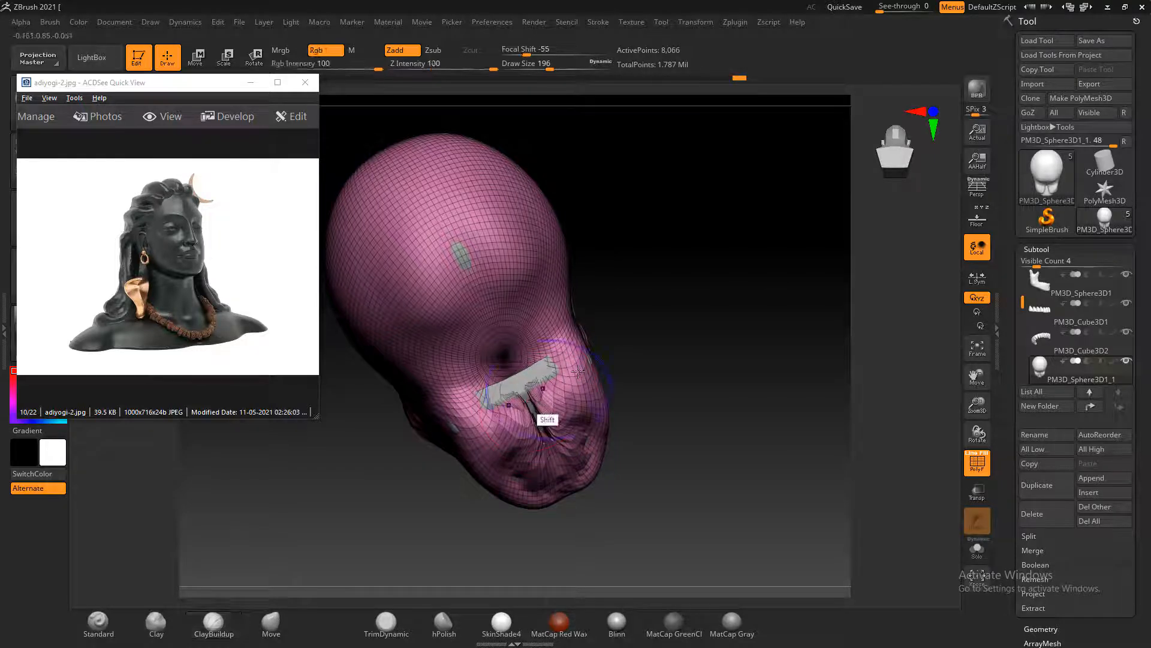
pyautogui.moveTo(648, 252); pyautogui.dragTo(606, 255)
pyautogui.moveTo(543, 423)
pyautogui.keyDown('shift'); pyautogui.mouseDown()
pyautogui.moveTo(531, 391)
pyautogui.moveTo(548, 445)
pyautogui.mouseUp(); pyautogui.keyUp('shift')
pyautogui.moveTo(520, 367); pyautogui.dragTo(552, 443)
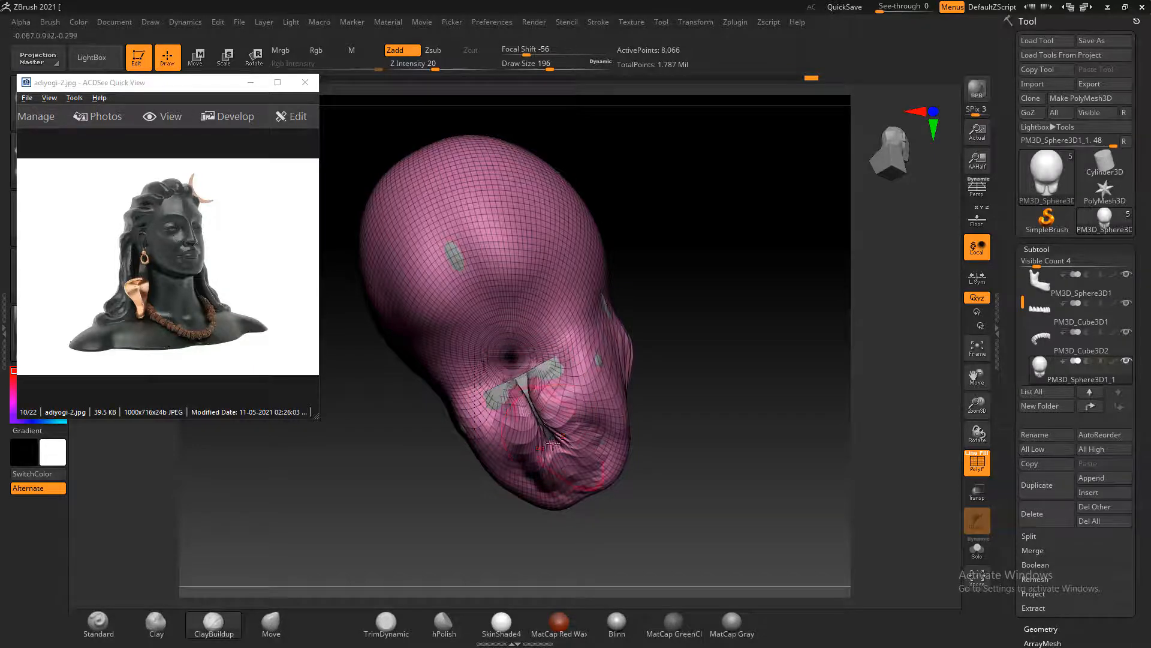
# Hide every subtool except the sphere head and smooth the creased surface beneath the jaw at draw size 100
pyautogui.keyDown('shift'); pyautogui.moveTo(682, 378); pyautogui.dragTo(777, 339); pyautogui.keyUp('shift')
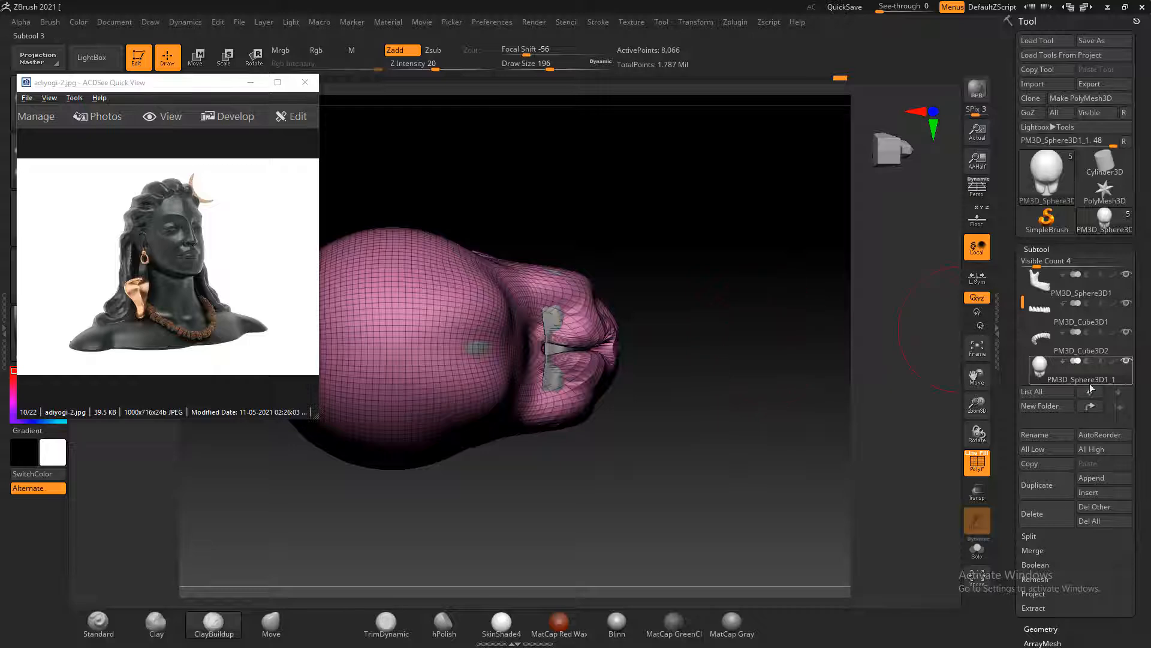
pyautogui.click(1126, 362)
pyautogui.moveTo(699, 355)
pyautogui.mouseDown()
pyautogui.moveTo(747, 370)
pyautogui.moveTo(743, 406)
pyautogui.moveTo(768, 396)
pyautogui.moveTo(801, 414)
pyautogui.moveTo(776, 440)
pyautogui.moveTo(777, 430)
pyautogui.moveTo(812, 439)
pyautogui.moveTo(812, 451)
pyautogui.mouseUp()
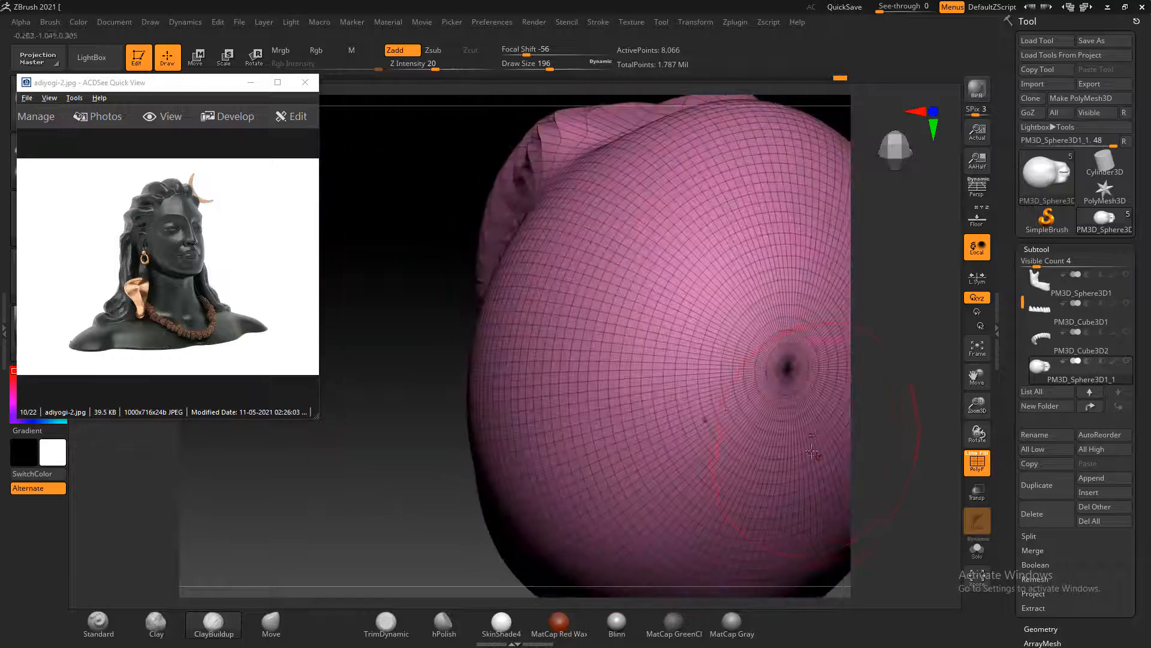
pyautogui.moveTo(413, 479)
pyautogui.mouseDown()
pyautogui.moveTo(398, 473)
pyautogui.moveTo(448, 290)
pyautogui.mouseUp()
pyautogui.moveTo(606, 314)
pyautogui.keyDown('shift'); pyautogui.mouseDown()
pyautogui.moveTo(602, 326)
pyautogui.moveTo(617, 334)
pyautogui.mouseUp(); pyautogui.keyUp('shift')
pyautogui.moveTo(745, 478)
pyautogui.mouseDown()
pyautogui.moveTo(732, 455)
pyautogui.moveTo(746, 422)
pyautogui.mouseUp()
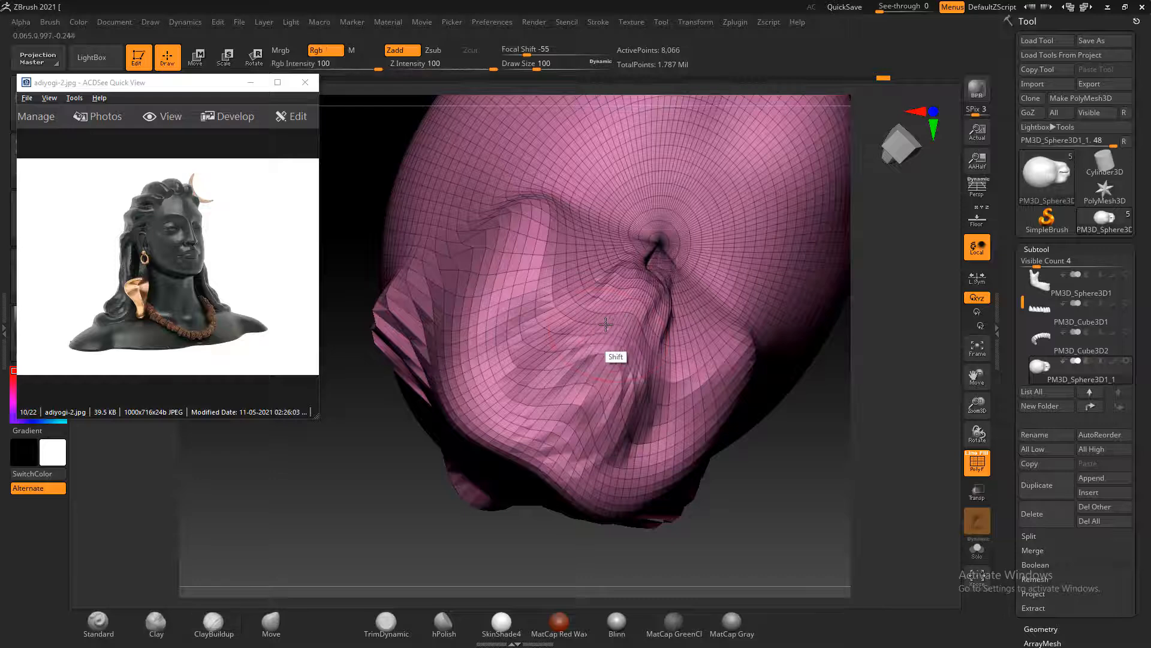
# Mask the neck area on the underside of the skull
pyautogui.moveTo(798, 510)
pyautogui.mouseDown()
pyautogui.moveTo(845, 430)
pyautogui.moveTo(797, 442)
pyautogui.moveTo(722, 385)
pyautogui.moveTo(725, 455)
pyautogui.moveTo(769, 408)
pyautogui.moveTo(748, 457)
pyautogui.moveTo(792, 470)
pyautogui.moveTo(800, 445)
pyautogui.moveTo(785, 474)
pyautogui.moveTo(497, 335)
pyautogui.moveTo(521, 312)
pyautogui.moveTo(514, 326)
pyautogui.moveTo(527, 330)
pyautogui.moveTo(506, 326)
pyautogui.moveTo(530, 327)
pyautogui.mouseUp()
pyautogui.moveTo(787, 358)
pyautogui.keyDown('shift'); pyautogui.mouseDown()
pyautogui.moveTo(794, 336)
pyautogui.moveTo(825, 419)
pyautogui.moveTo(818, 300)
pyautogui.mouseUp(); pyautogui.keyUp('shift')
pyautogui.moveTo(549, 337)
pyautogui.keyDown('ctrl'); pyautogui.mouseDown()
pyautogui.moveTo(532, 276)
pyautogui.moveTo(450, 337)
pyautogui.mouseUp(); pyautogui.keyUp('ctrl')
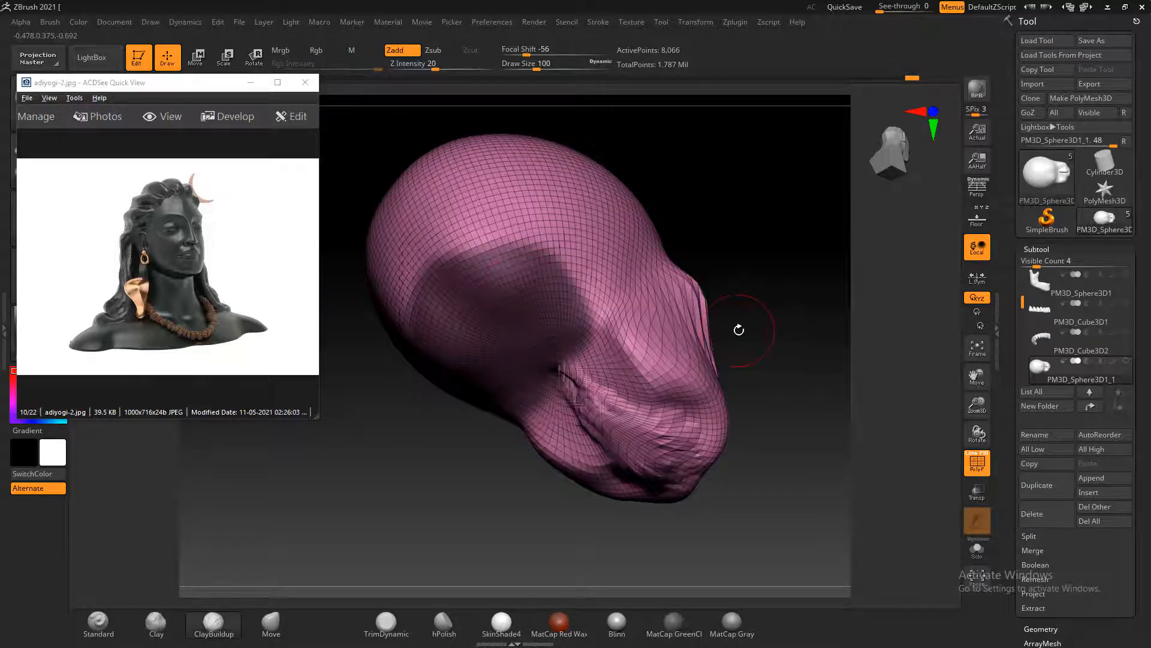
# Invert the mask and pull the skull base straight down with the Move gizmo to form a neck
pyautogui.moveTo(766, 341)
pyautogui.mouseDown()
pyautogui.moveTo(833, 377)
pyautogui.moveTo(814, 362)
pyautogui.moveTo(827, 350)
pyautogui.mouseUp()
pyautogui.keyDown('ctrl'); pyautogui.click(825, 360); pyautogui.keyUp('ctrl')
pyautogui.press('w')
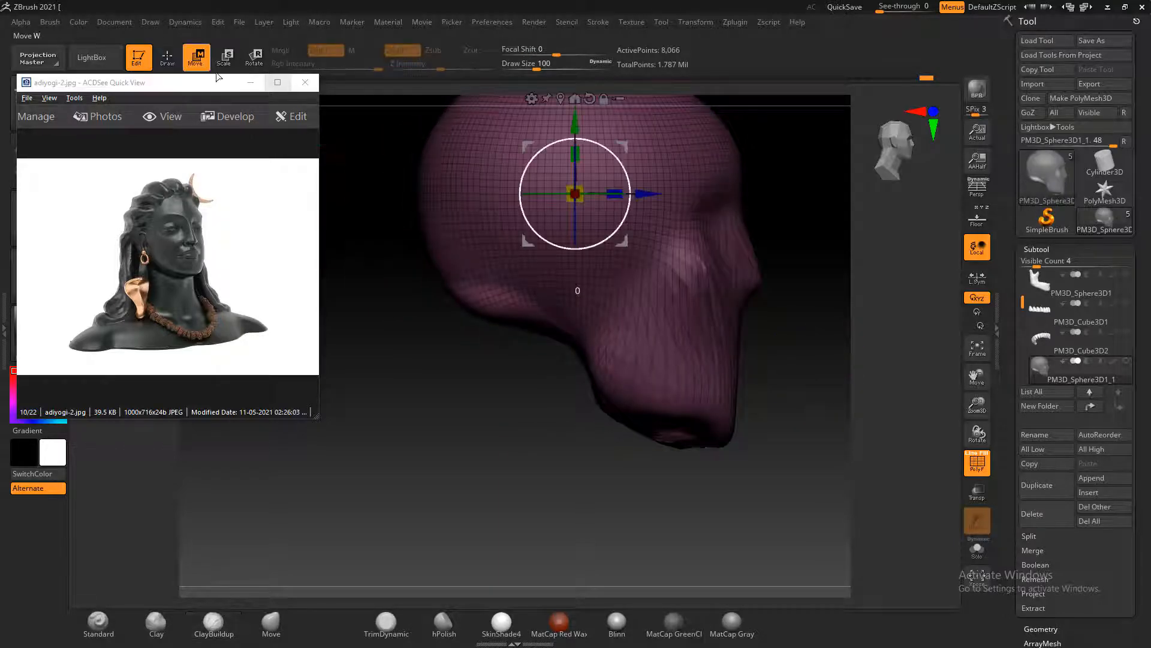
pyautogui.moveTo(575, 123)
pyautogui.mouseDown()
pyautogui.moveTo(575, 291)
pyautogui.moveTo(575, 111)
pyautogui.mouseUp()
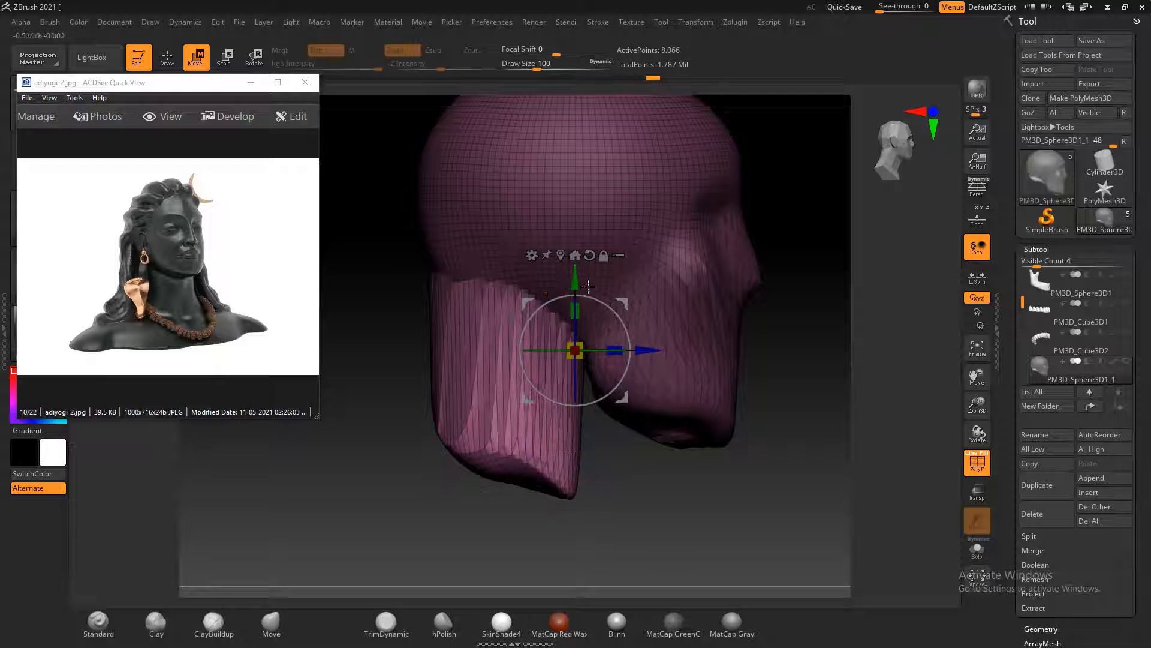
pyautogui.click(167, 57)
# Inspect the pulled-down neck from the front and side, and decline turning on Sticky Keys
pyautogui.moveTo(804, 430)
pyautogui.mouseDown()
pyautogui.moveTo(838, 404)
pyautogui.moveTo(831, 418)
pyautogui.moveTo(849, 415)
pyautogui.moveTo(834, 419)
pyautogui.mouseUp()
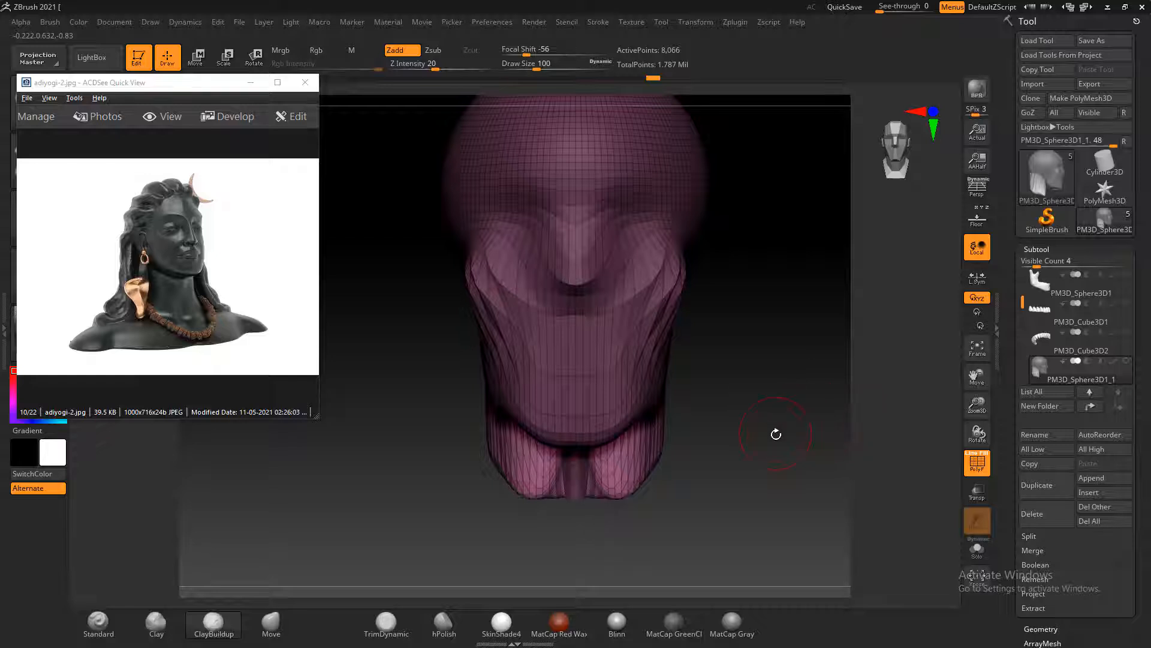
pyautogui.moveTo(757, 460); pyautogui.dragTo(809, 468)
pyautogui.press('shift')
pyautogui.press('shift')
pyautogui.press('shift')
pyautogui.press('shift')
pyautogui.press('shift')
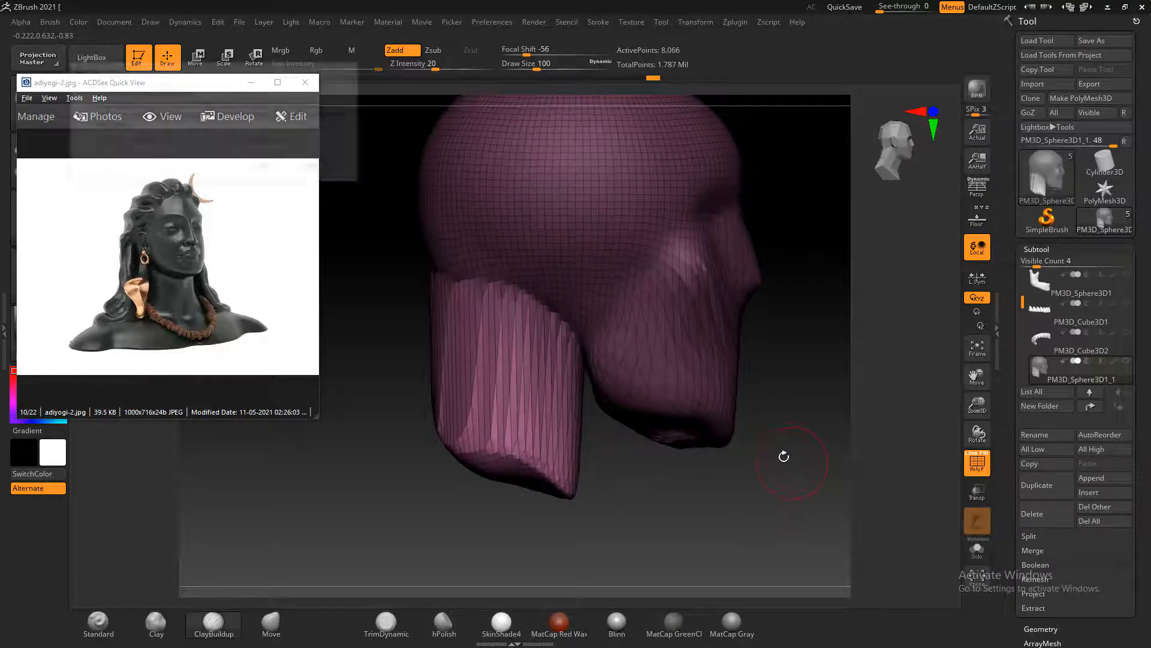
pyautogui.click(318, 168)
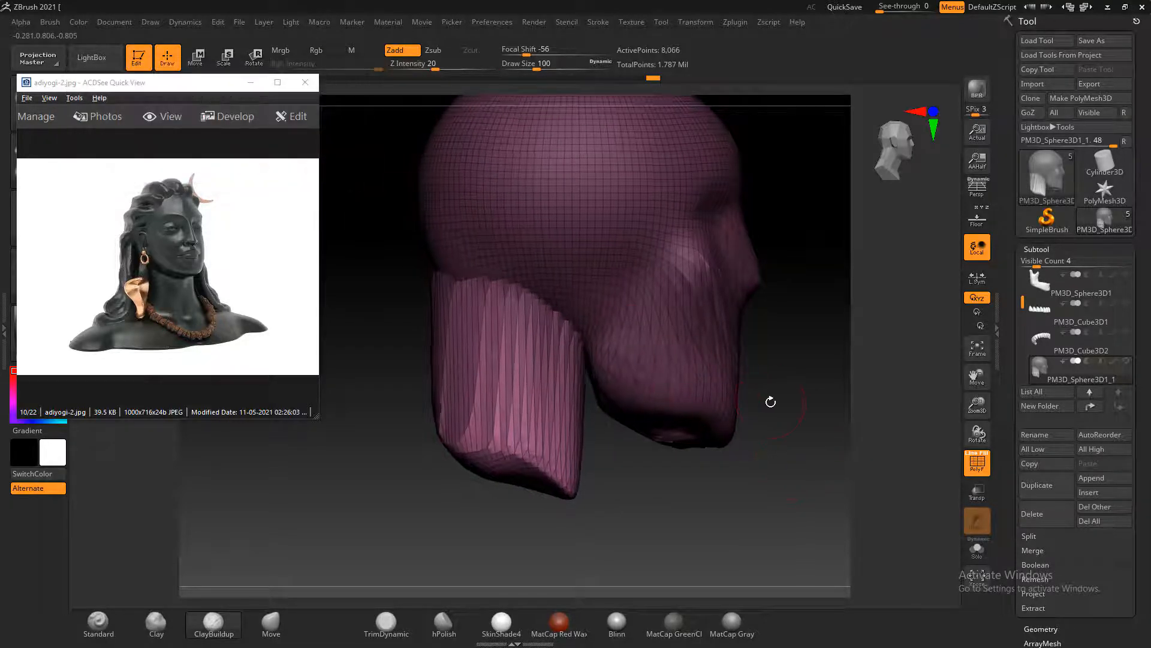
pyautogui.moveTo(768, 398)
pyautogui.mouseDown()
pyautogui.moveTo(794, 390)
pyautogui.moveTo(748, 396)
pyautogui.moveTo(738, 383)
pyautogui.moveTo(807, 403)
pyautogui.moveTo(783, 399)
pyautogui.mouseUp()
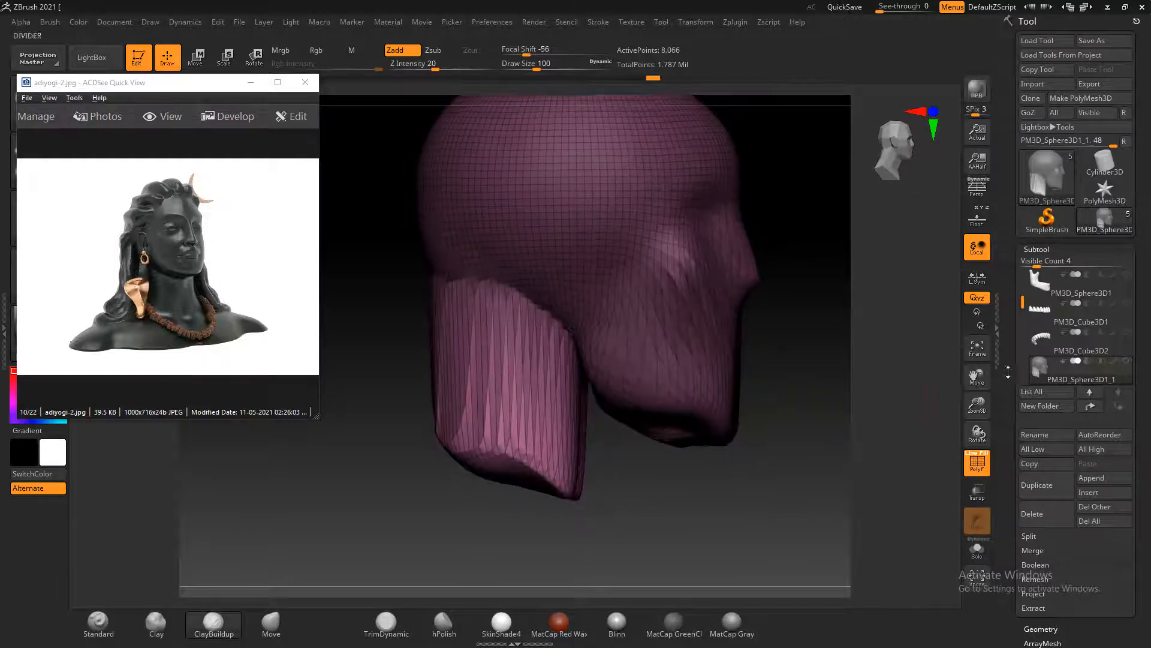
# Remesh the head and neck with ZRemesher
pyautogui.click(1033, 248)
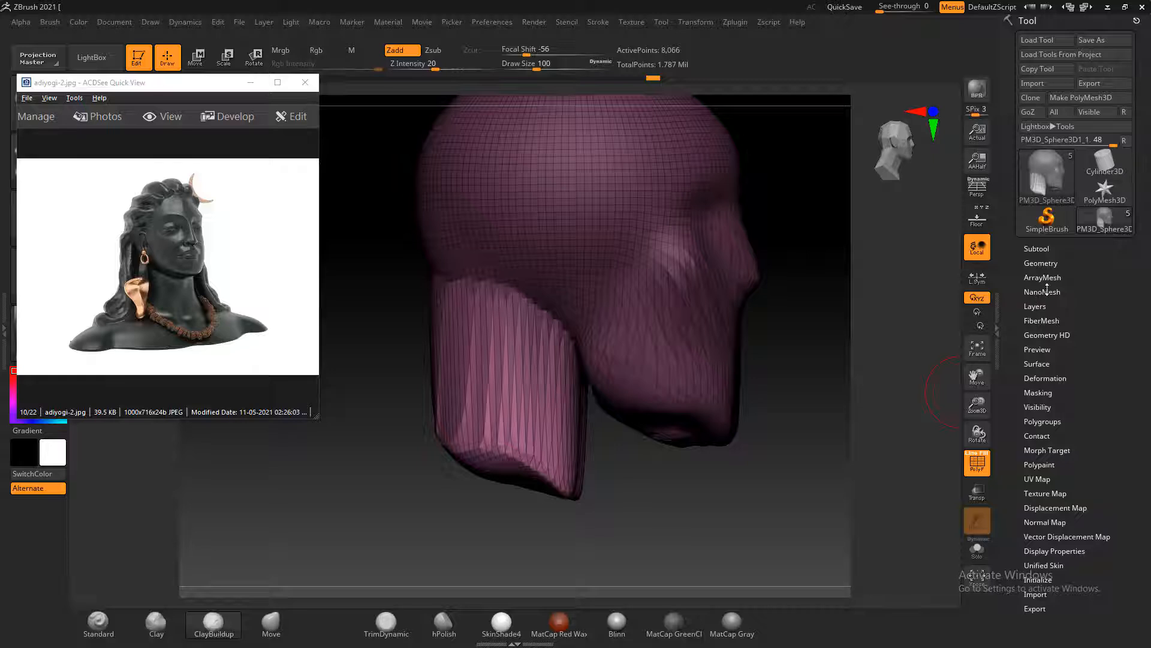
pyautogui.click(1041, 262)
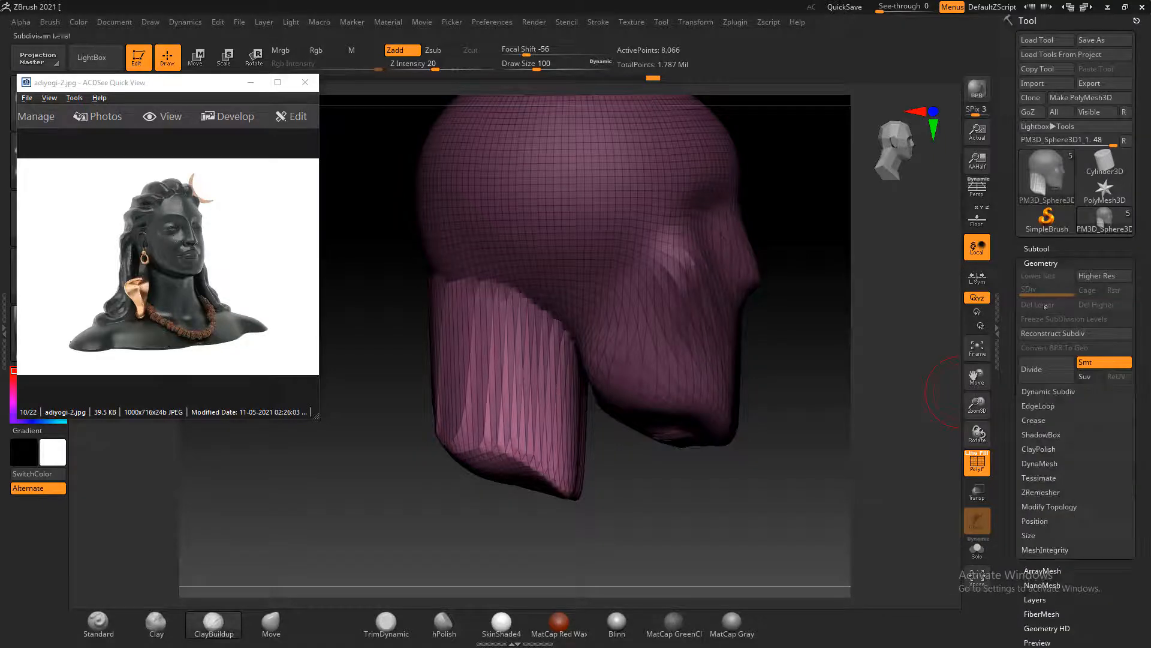
pyautogui.click(1044, 493)
pyautogui.click(1041, 516)
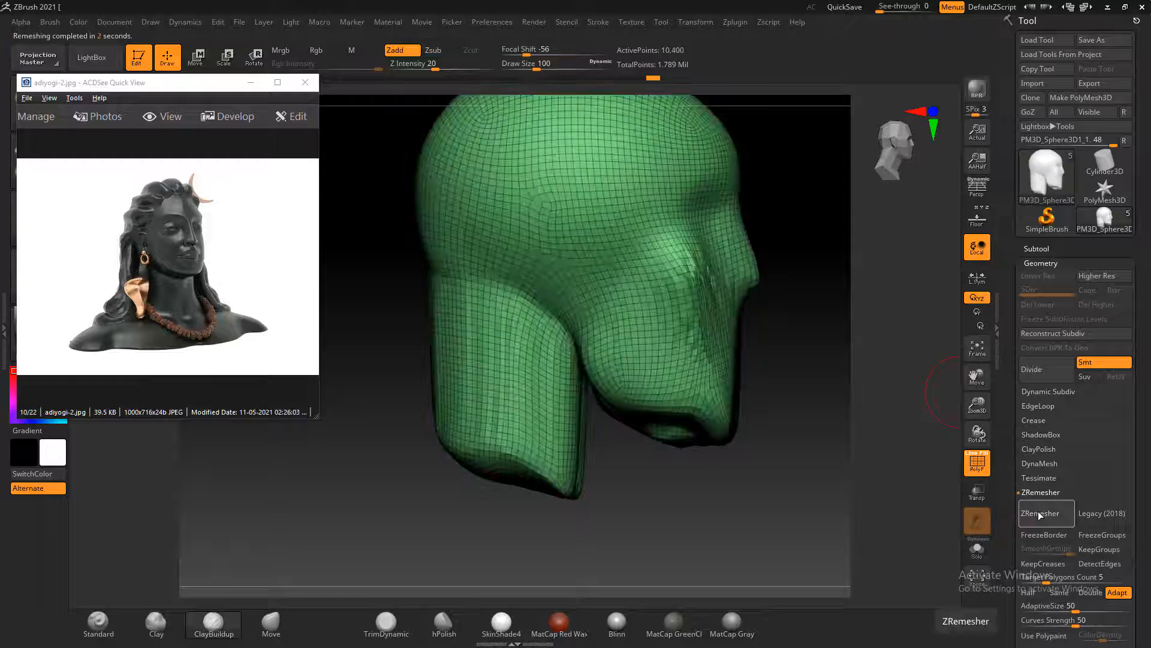
# Smooth the remeshed surface and decline turning on Sticky Keys
pyautogui.moveTo(802, 516)
pyautogui.mouseDown()
pyautogui.moveTo(660, 391)
pyautogui.moveTo(663, 316)
pyautogui.moveTo(642, 360)
pyautogui.moveTo(759, 405)
pyautogui.moveTo(766, 394)
pyautogui.moveTo(802, 420)
pyautogui.moveTo(812, 394)
pyautogui.moveTo(713, 360)
pyautogui.mouseUp()
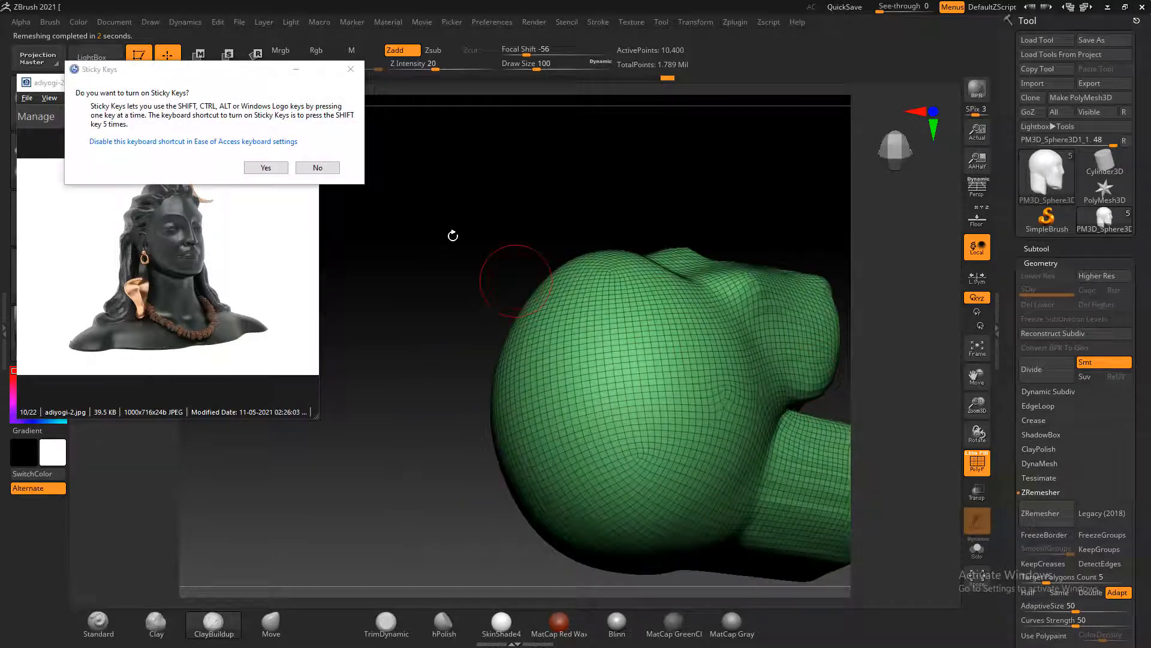
pyautogui.click(334, 170)
pyautogui.moveTo(420, 238); pyautogui.dragTo(745, 449)
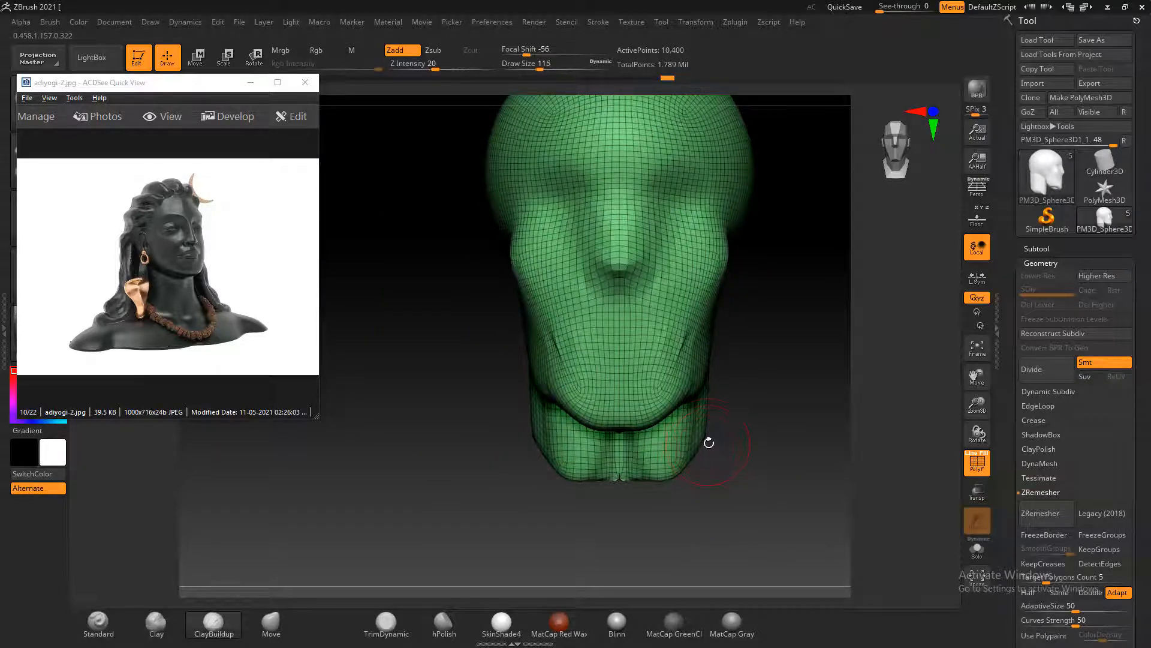
pyautogui.moveTo(731, 445)
pyautogui.mouseDown()
pyautogui.moveTo(758, 437)
pyautogui.moveTo(689, 473)
pyautogui.moveTo(717, 473)
pyautogui.moveTo(710, 383)
pyautogui.mouseUp()
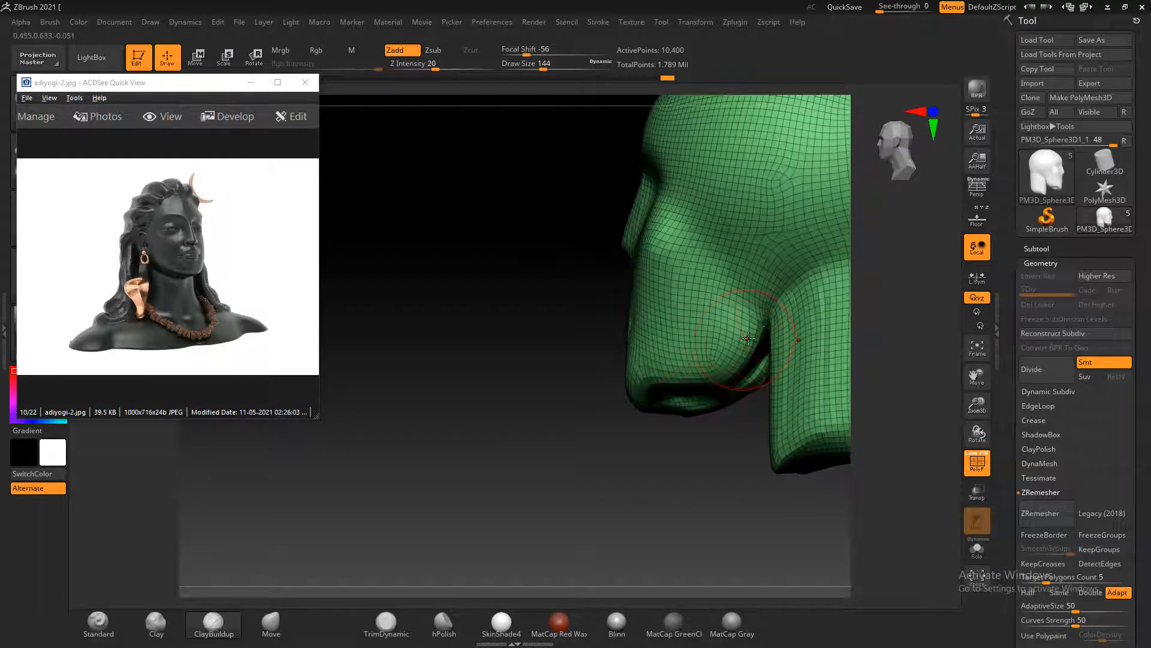
# Smooth the junction of jaw and neck and shape the neck's lower end with the Move brush, reaching draw size 196
pyautogui.click(282, 618)
pyautogui.keyDown('shift'); pyautogui.moveTo(744, 417); pyautogui.dragTo(724, 432); pyautogui.keyUp('shift')
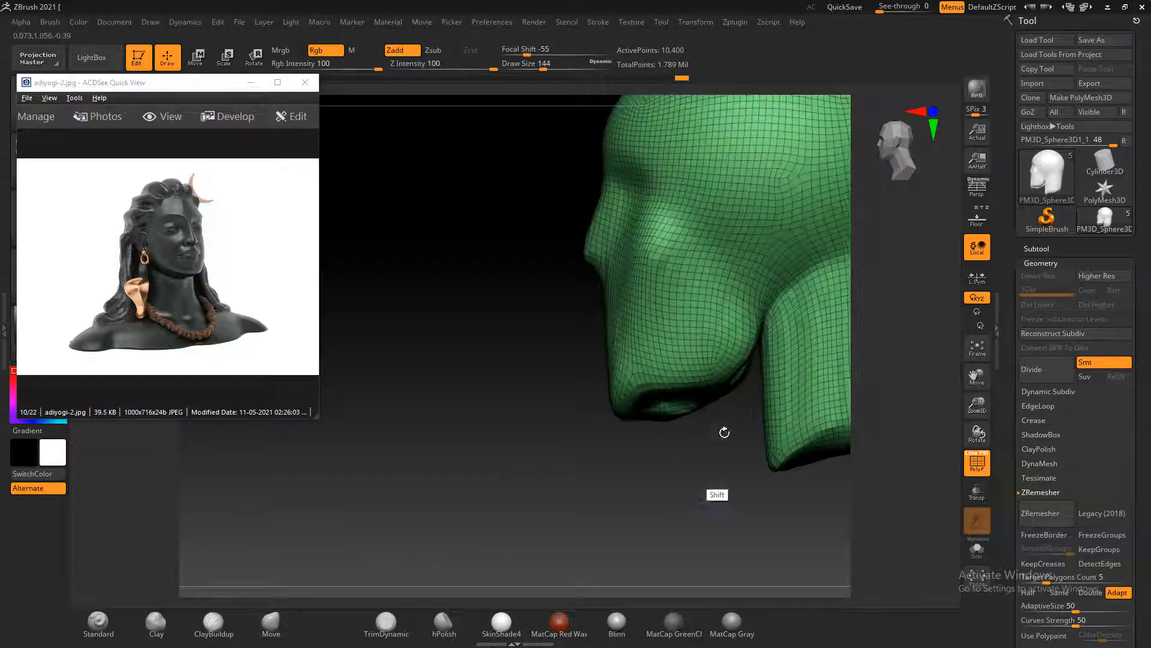
pyautogui.moveTo(763, 329)
pyautogui.mouseDown()
pyautogui.moveTo(756, 349)
pyautogui.moveTo(596, 468)
pyautogui.moveTo(756, 473)
pyautogui.moveTo(699, 442)
pyautogui.mouseUp()
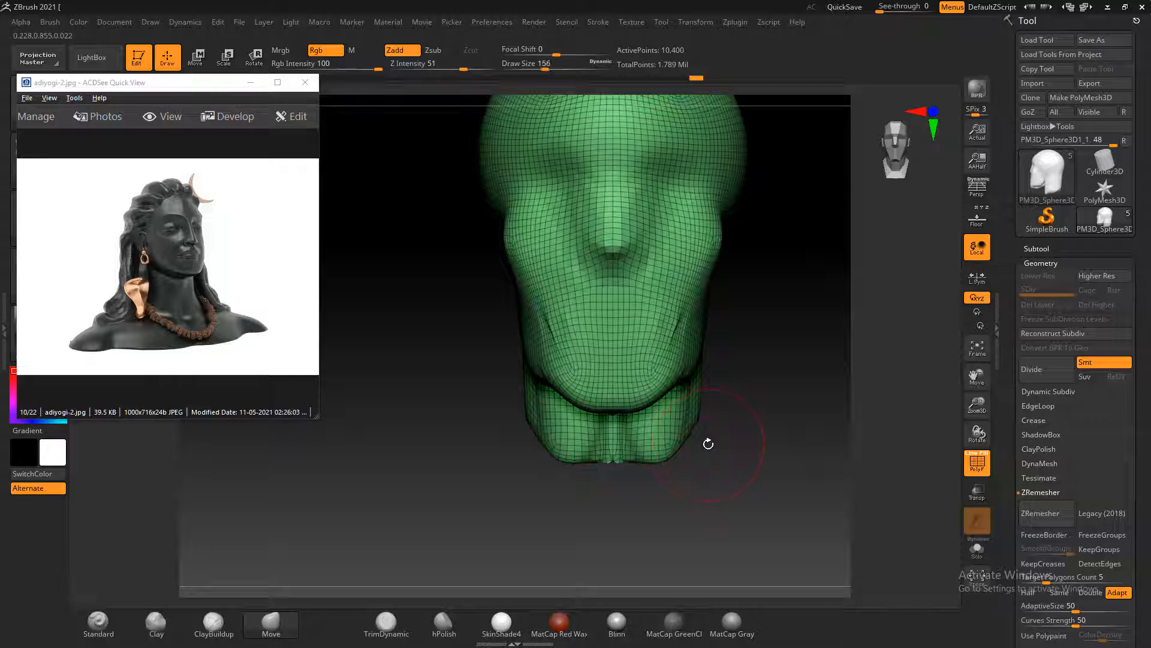
pyautogui.moveTo(686, 436); pyautogui.dragTo(699, 425)
pyautogui.moveTo(707, 426); pyautogui.dragTo(810, 456)
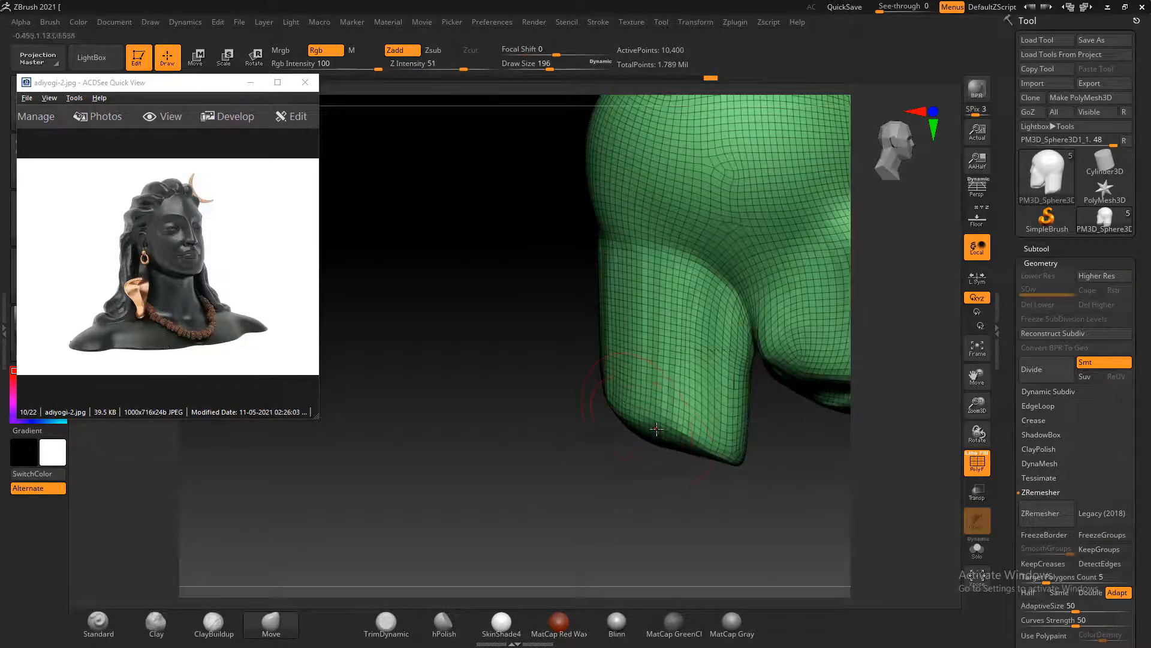
pyautogui.moveTo(614, 395); pyautogui.dragTo(544, 429)
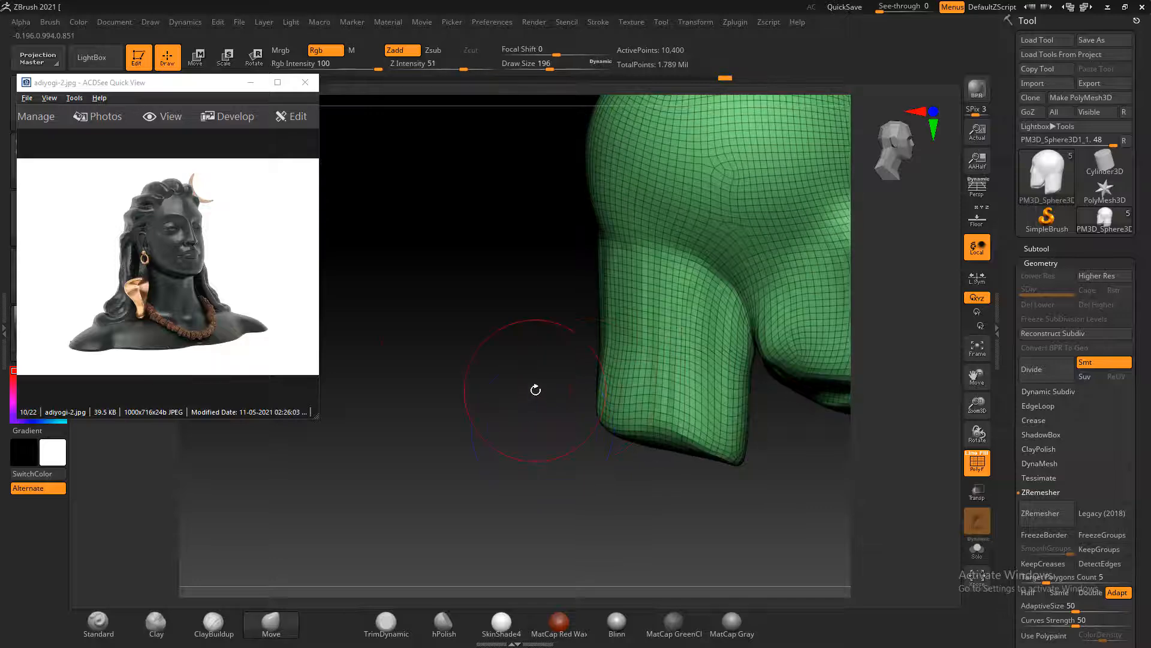
# Show the attracts-thousands-of-people.png reference in ACDSee Quick View and pull the back of the neck outward into shoulders on both sides
pyautogui.scroll(-1, 207, 251)
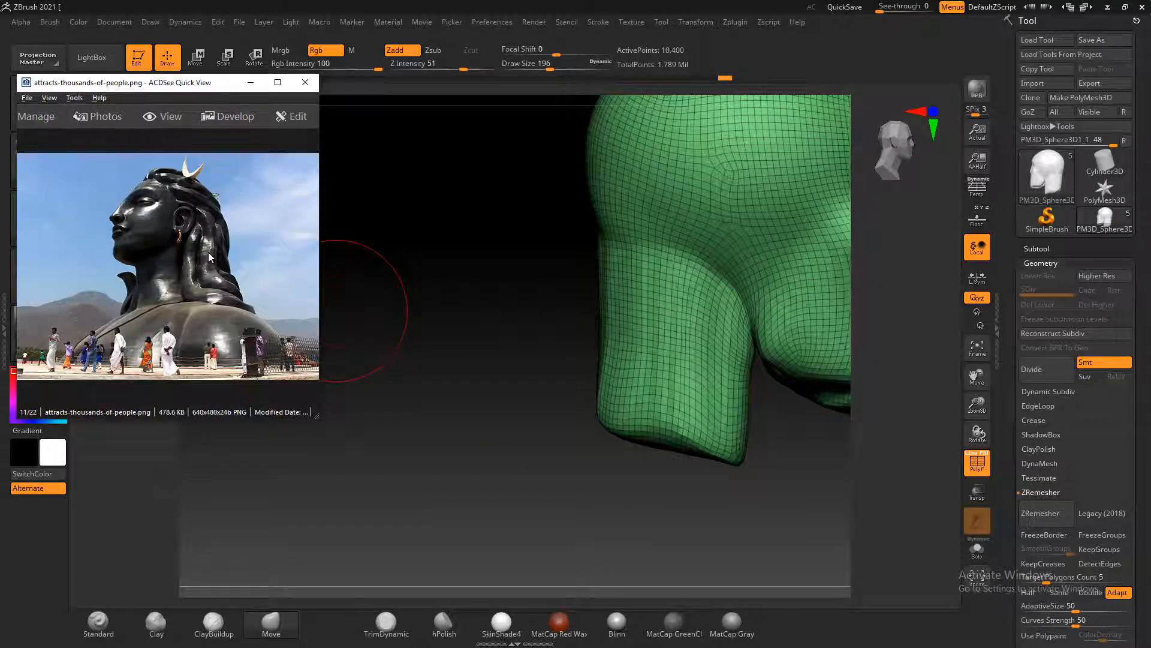
pyautogui.moveTo(479, 391); pyautogui.dragTo(494, 399)
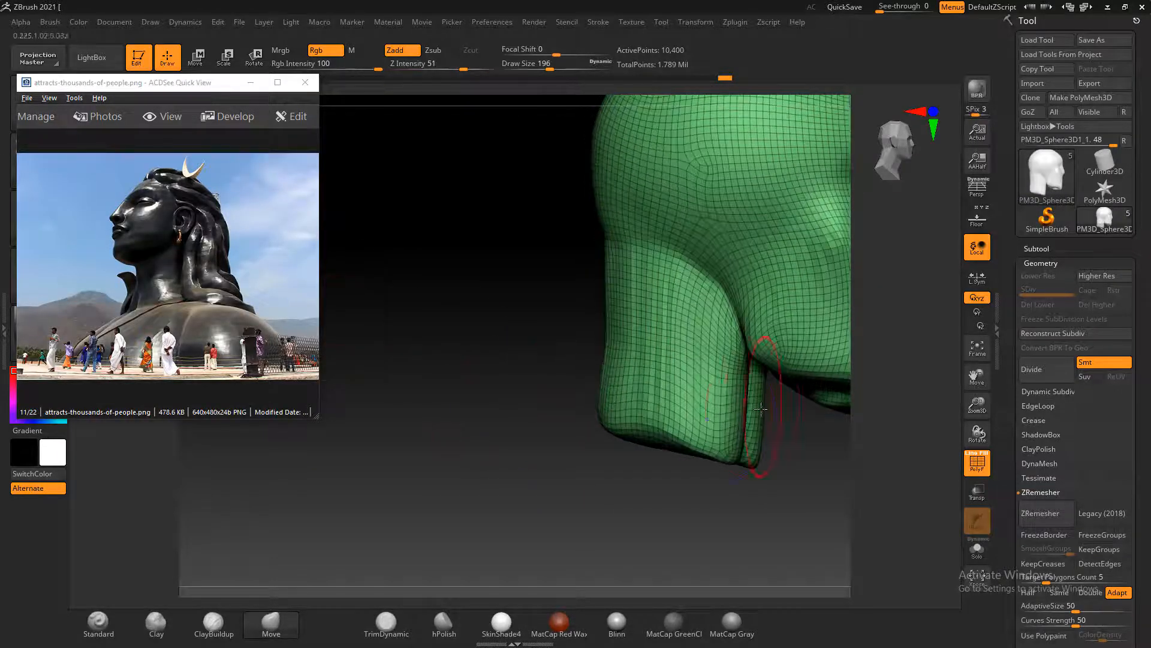
pyautogui.keyDown('shift'); pyautogui.moveTo(651, 474); pyautogui.dragTo(627, 468); pyautogui.keyUp('shift')
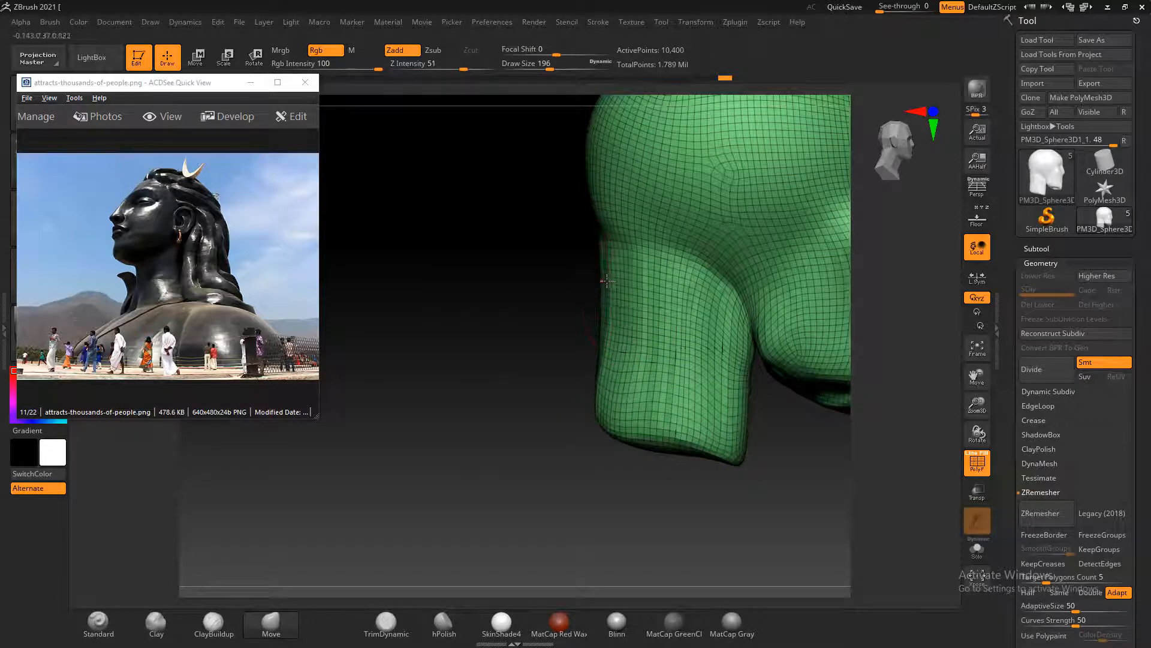
pyautogui.moveTo(590, 479)
pyautogui.keyDown('shift'); pyautogui.mouseDown()
pyautogui.moveTo(683, 465)
pyautogui.moveTo(660, 423)
pyautogui.moveTo(615, 433)
pyautogui.moveTo(751, 470)
pyautogui.mouseUp(); pyautogui.keyUp('shift')
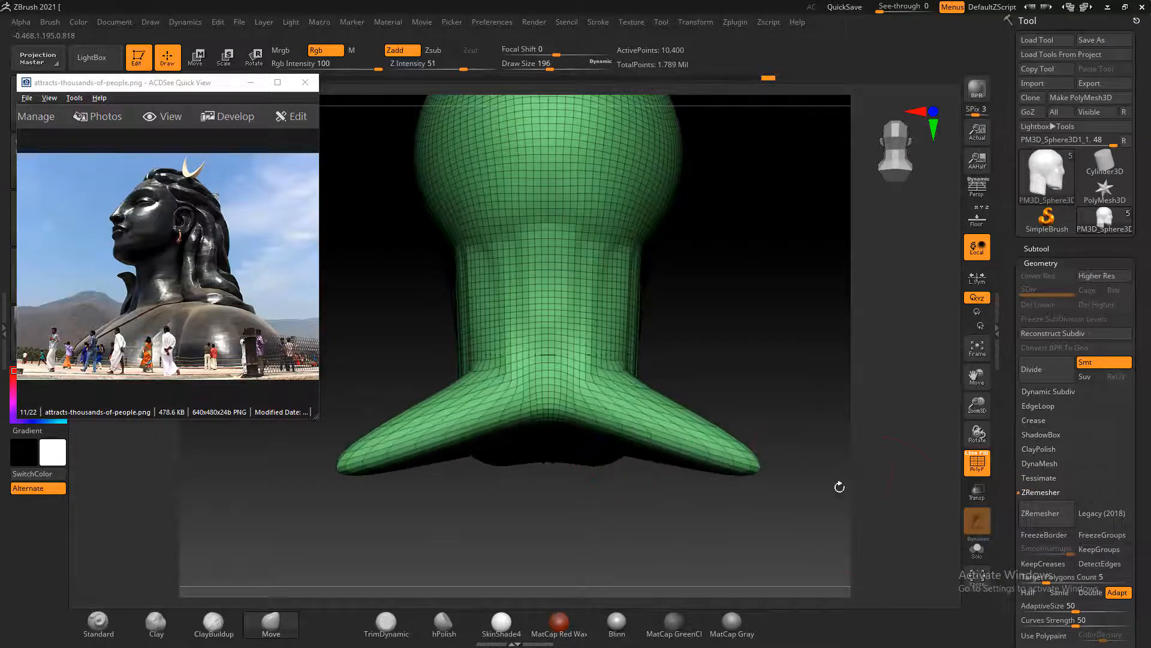
# Pull the front of the neck base outward and down on both sides with the Move brush to start the front shoulders
pyautogui.moveTo(812, 395)
pyautogui.mouseDown()
pyautogui.moveTo(848, 385)
pyautogui.moveTo(823, 376)
pyautogui.moveTo(804, 390)
pyautogui.moveTo(881, 334)
pyautogui.mouseUp()
pyautogui.keyDown('alt'); pyautogui.moveTo(462, 341); pyautogui.dragTo(335, 331); pyautogui.keyUp('alt')
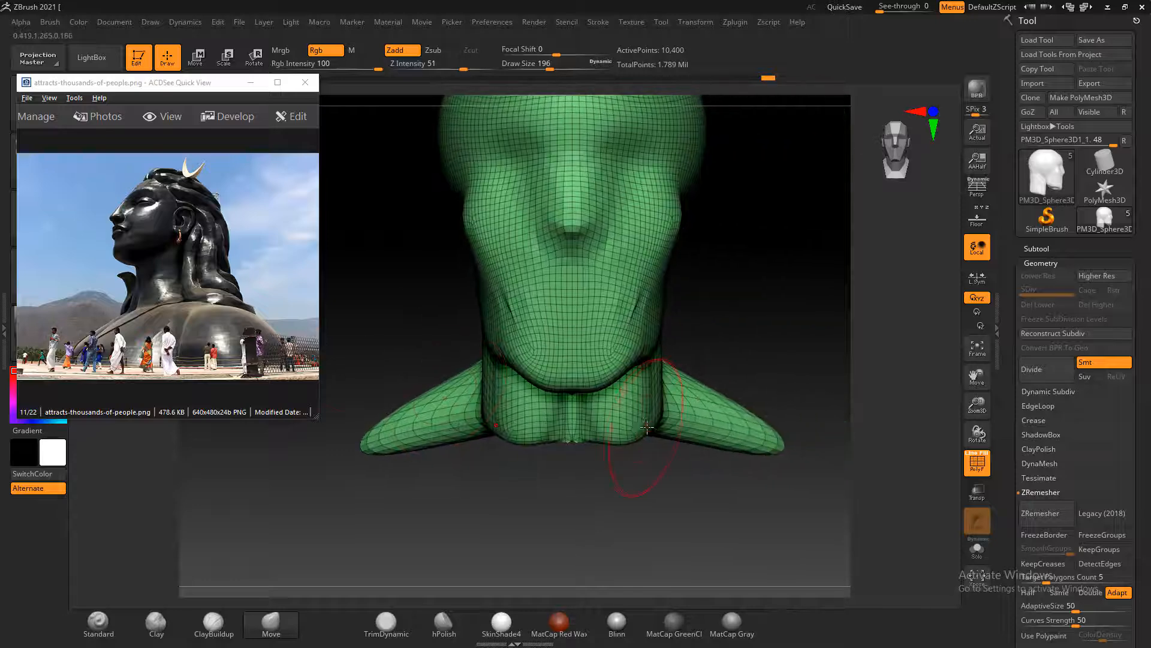
pyautogui.moveTo(646, 426); pyautogui.dragTo(683, 447)
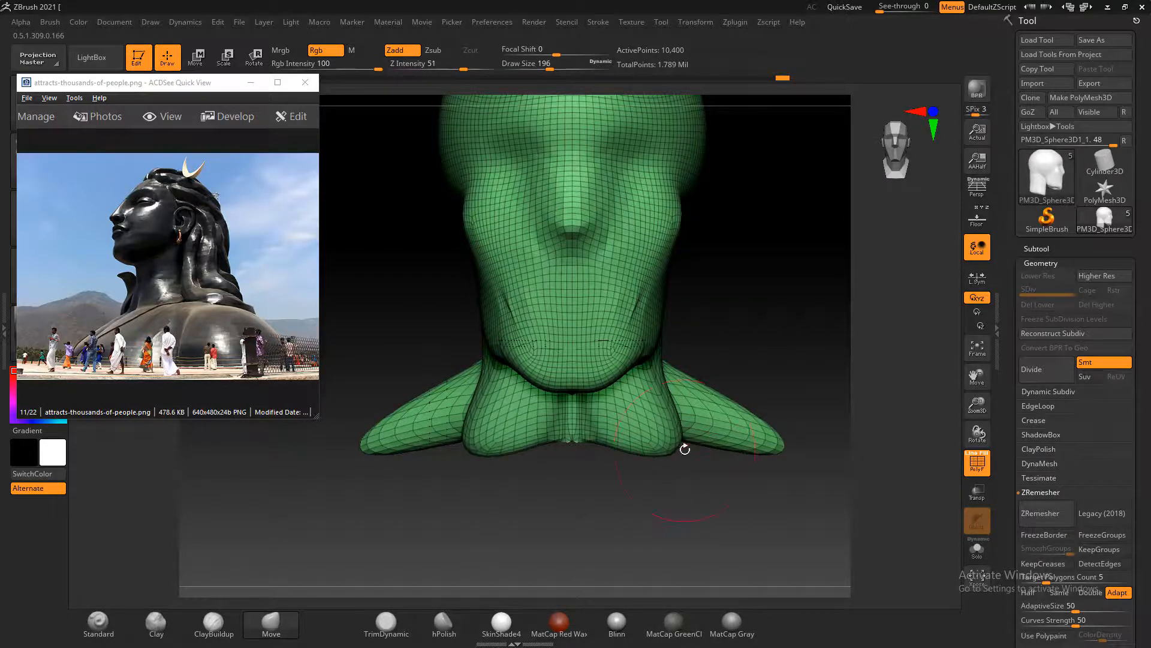
pyautogui.moveTo(735, 510); pyautogui.dragTo(733, 424)
pyautogui.moveTo(627, 470); pyautogui.dragTo(622, 462)
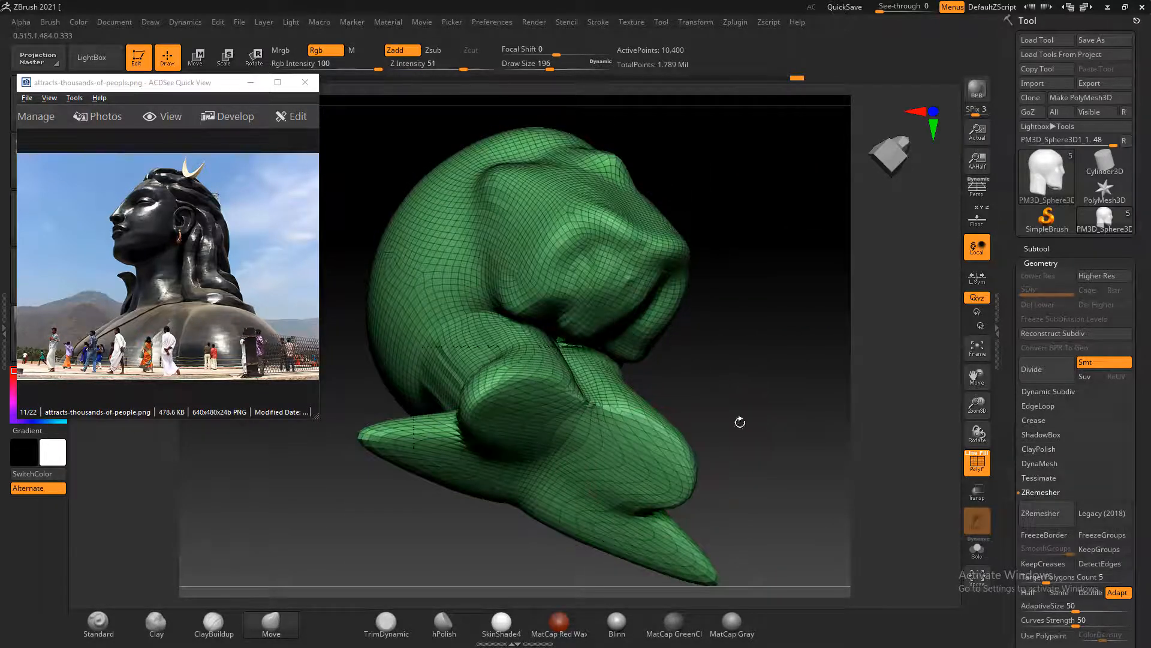
pyautogui.moveTo(739, 419); pyautogui.dragTo(691, 463)
pyautogui.moveTo(667, 419)
pyautogui.mouseDown()
pyautogui.moveTo(717, 478)
pyautogui.moveTo(712, 422)
pyautogui.mouseUp()
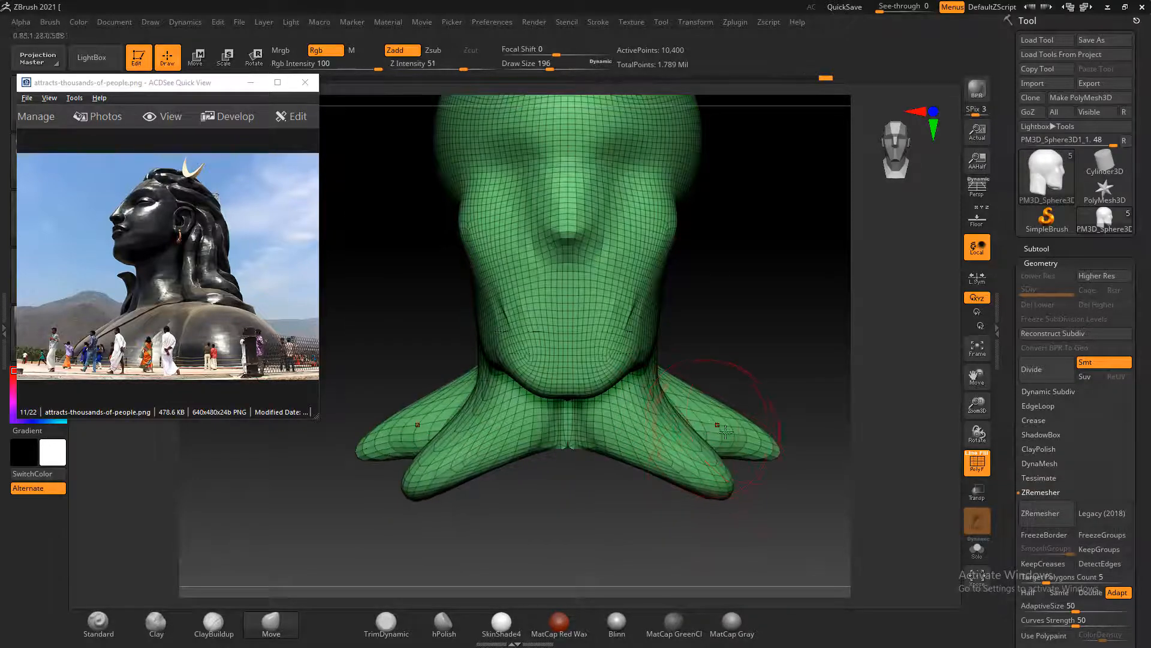
# Shape the back shoulders from above with the Move brush at draw size 196, pulling their rear edges outward on both sides
pyautogui.moveTo(789, 364)
pyautogui.mouseDown()
pyautogui.moveTo(750, 435)
pyautogui.moveTo(693, 436)
pyautogui.mouseUp()
pyautogui.keyDown('shift'); pyautogui.moveTo(767, 475); pyautogui.dragTo(799, 488); pyautogui.keyUp('shift')
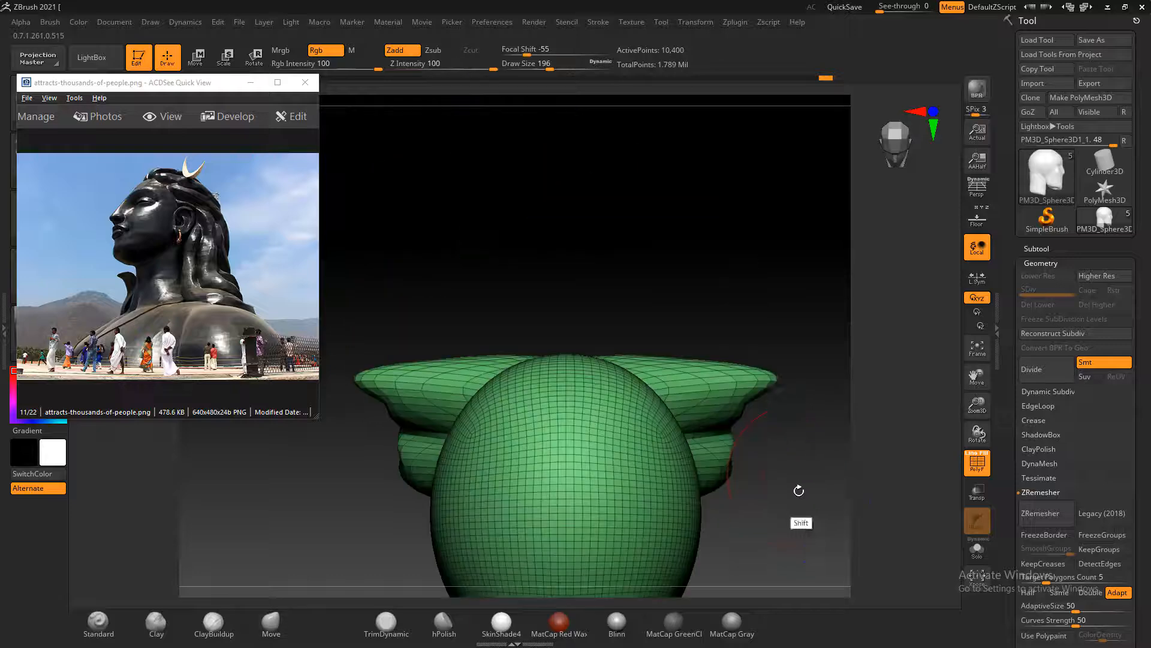
pyautogui.moveTo(768, 414); pyautogui.dragTo(822, 393)
pyautogui.keyDown('shift'); pyautogui.moveTo(739, 259); pyautogui.dragTo(751, 299); pyautogui.keyUp('shift')
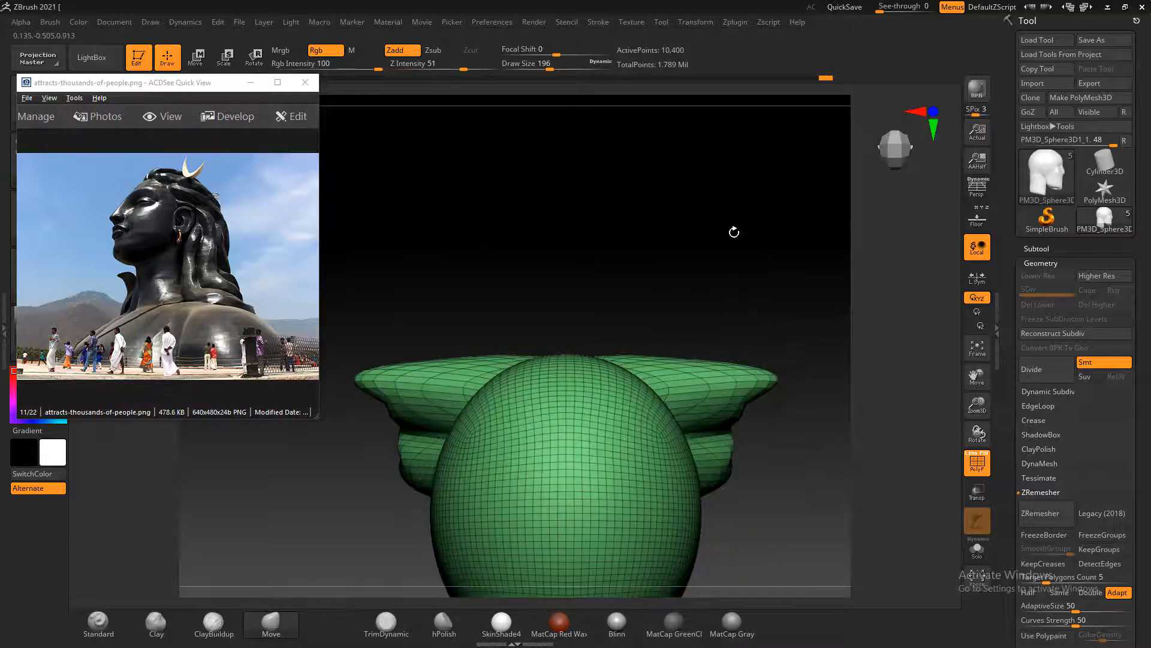
pyautogui.moveTo(732, 233); pyautogui.dragTo(721, 291)
pyautogui.moveTo(672, 379); pyautogui.dragTo(688, 350)
pyautogui.moveTo(725, 388); pyautogui.dragTo(720, 368)
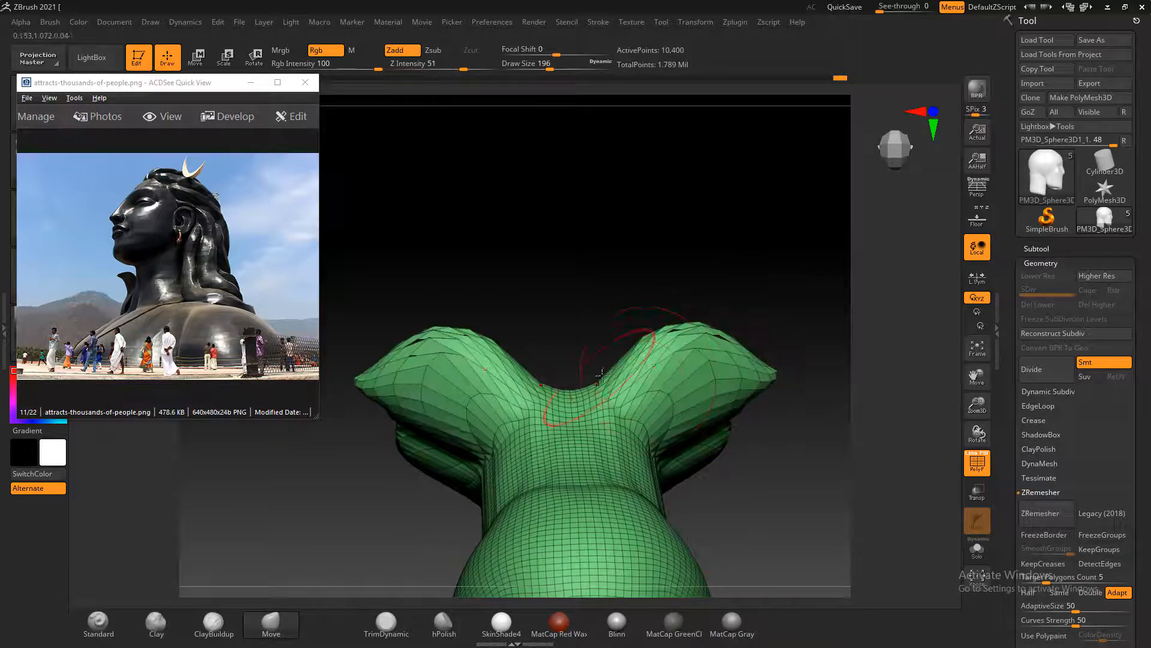
# Round out both shoulders and fill the gap between their back and front parts with the Move brush, reaching draw size 224
pyautogui.moveTo(648, 252); pyautogui.dragTo(668, 226)
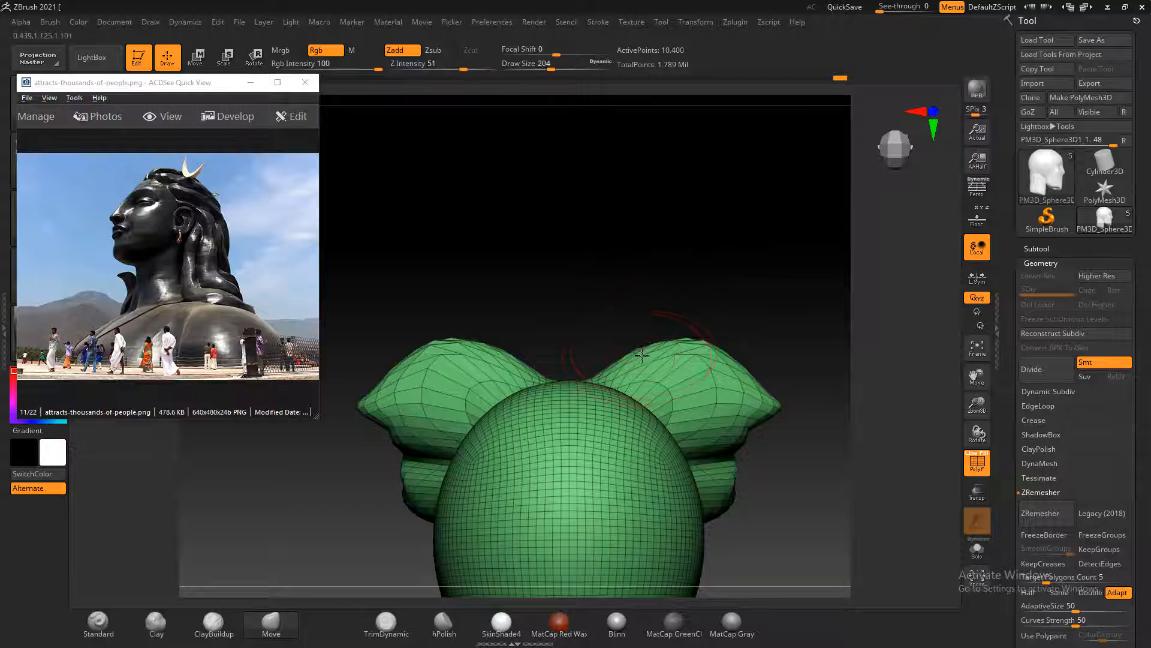
pyautogui.moveTo(611, 361); pyautogui.dragTo(622, 346)
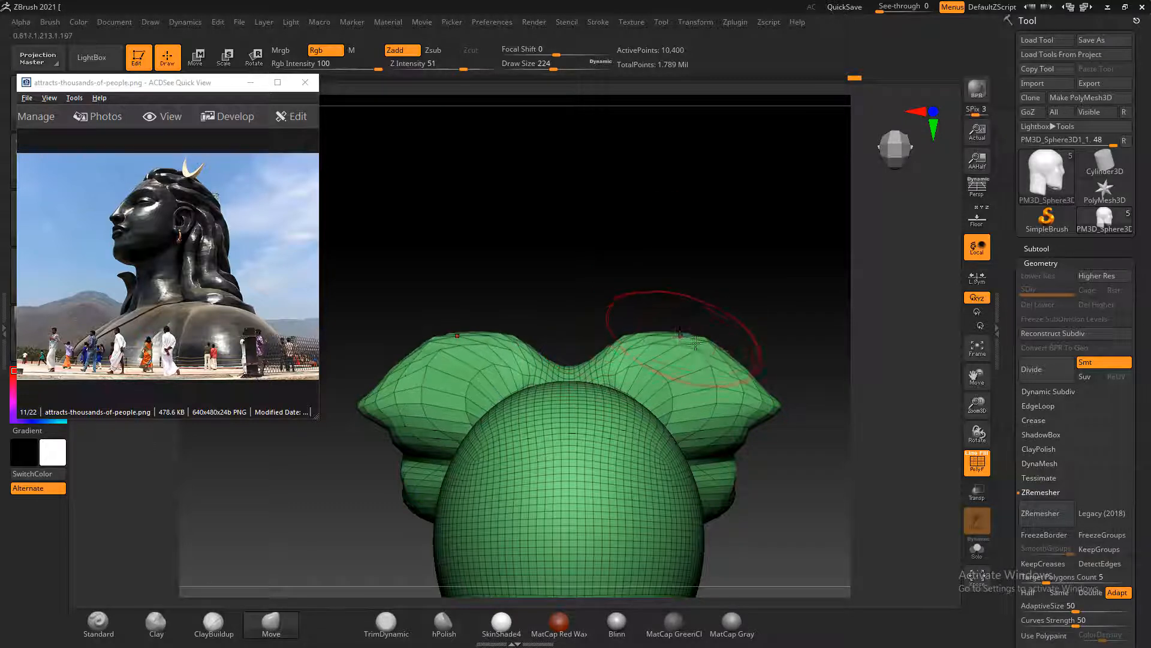
pyautogui.moveTo(722, 355); pyautogui.dragTo(732, 342)
pyautogui.moveTo(720, 454)
pyautogui.mouseDown()
pyautogui.moveTo(750, 461)
pyautogui.moveTo(738, 496)
pyautogui.mouseUp()
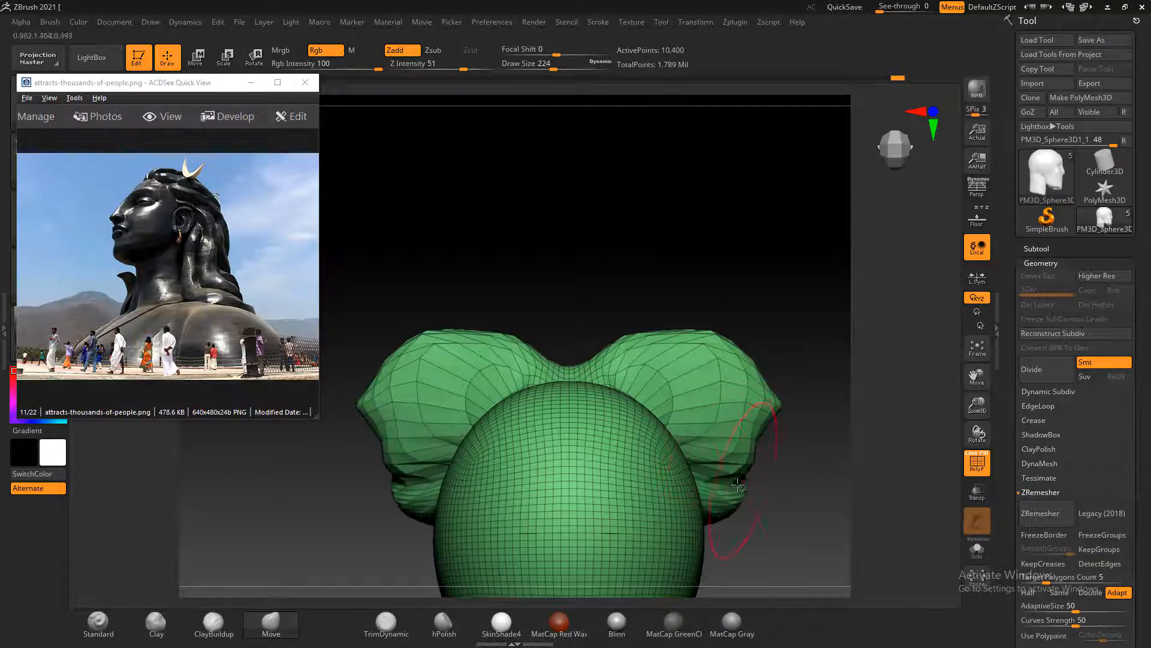
pyautogui.moveTo(760, 445)
pyautogui.mouseDown()
pyautogui.moveTo(783, 445)
pyautogui.moveTo(796, 312)
pyautogui.moveTo(784, 319)
pyautogui.moveTo(779, 252)
pyautogui.moveTo(785, 310)
pyautogui.moveTo(796, 262)
pyautogui.mouseUp()
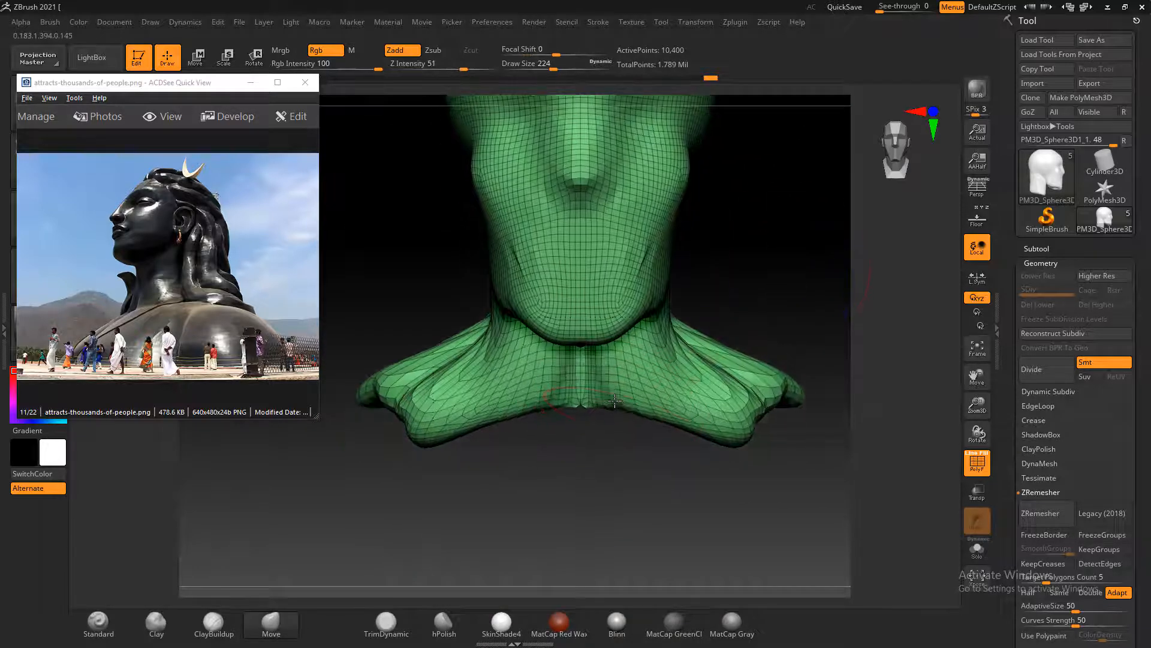
# Pull the front center of the neck base downward with the Move brush to form the chest
pyautogui.moveTo(597, 420); pyautogui.dragTo(640, 485)
pyautogui.moveTo(636, 555)
pyautogui.mouseDown()
pyautogui.moveTo(636, 432)
pyautogui.moveTo(690, 420)
pyautogui.moveTo(624, 222)
pyautogui.mouseUp()
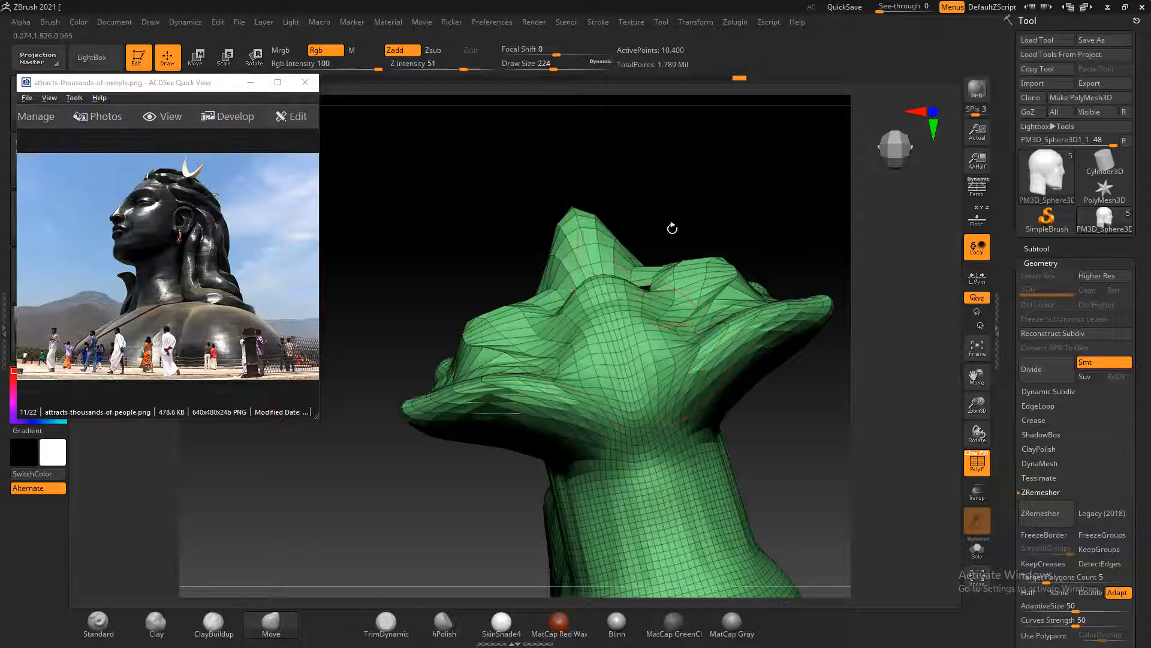
pyautogui.moveTo(672, 228); pyautogui.dragTo(711, 434)
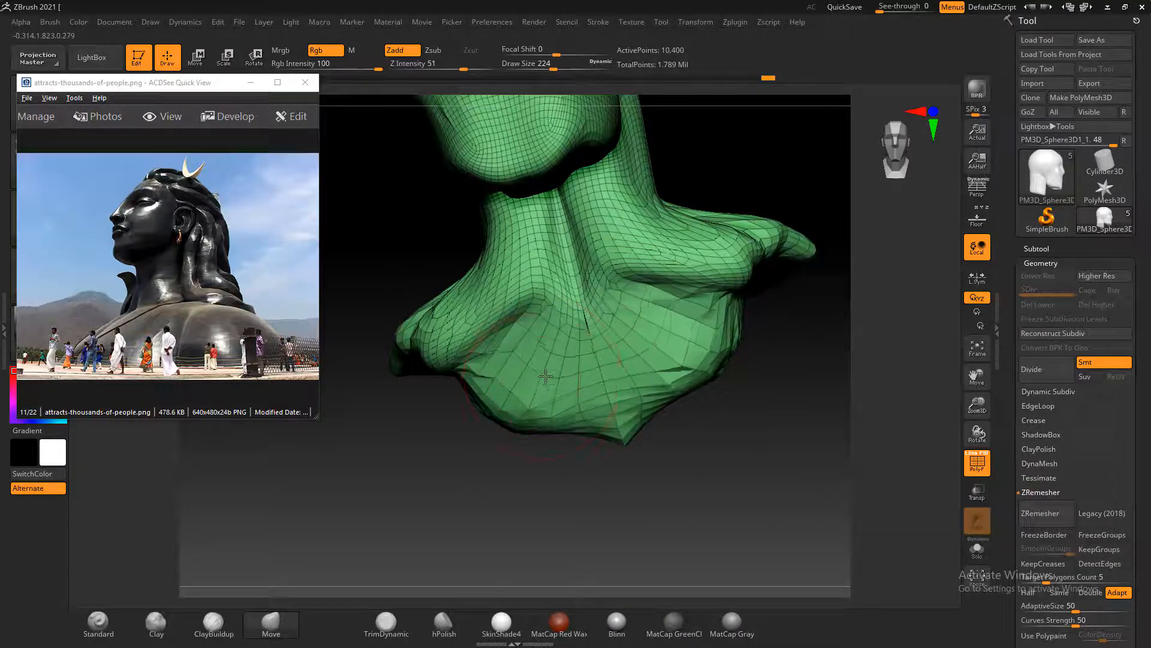
pyautogui.moveTo(755, 448)
pyautogui.keyDown('shift'); pyautogui.mouseDown()
pyautogui.moveTo(675, 422)
pyautogui.moveTo(745, 412)
pyautogui.moveTo(707, 424)
pyautogui.mouseUp(); pyautogui.keyUp('shift')
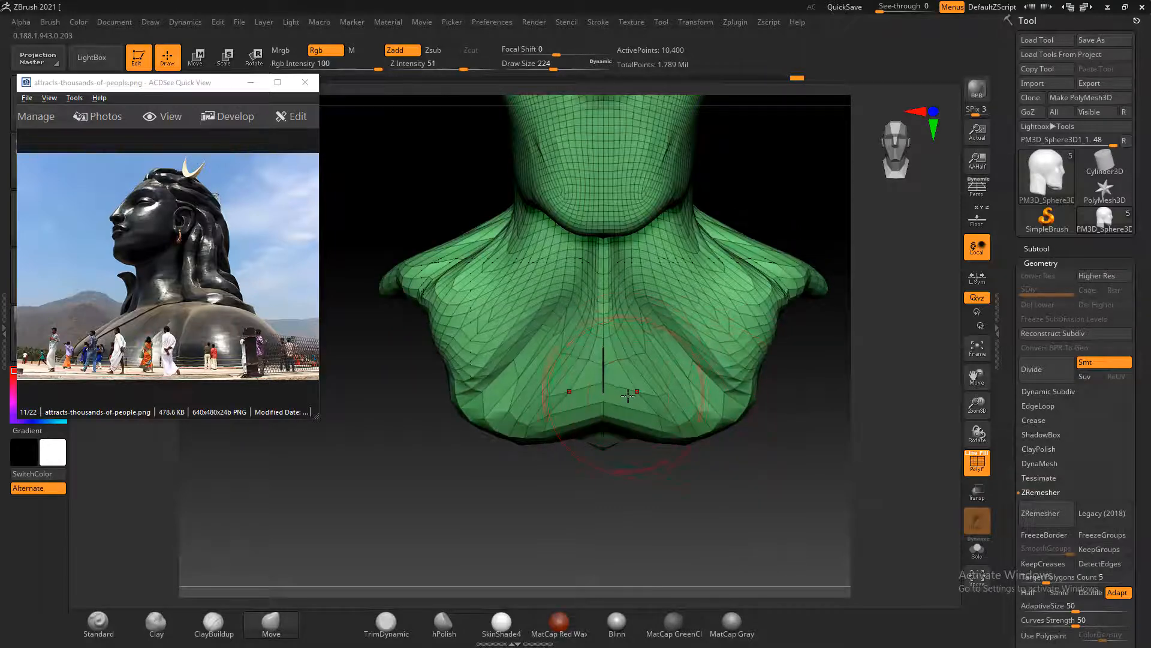
pyautogui.moveTo(627, 396); pyautogui.dragTo(833, 261)
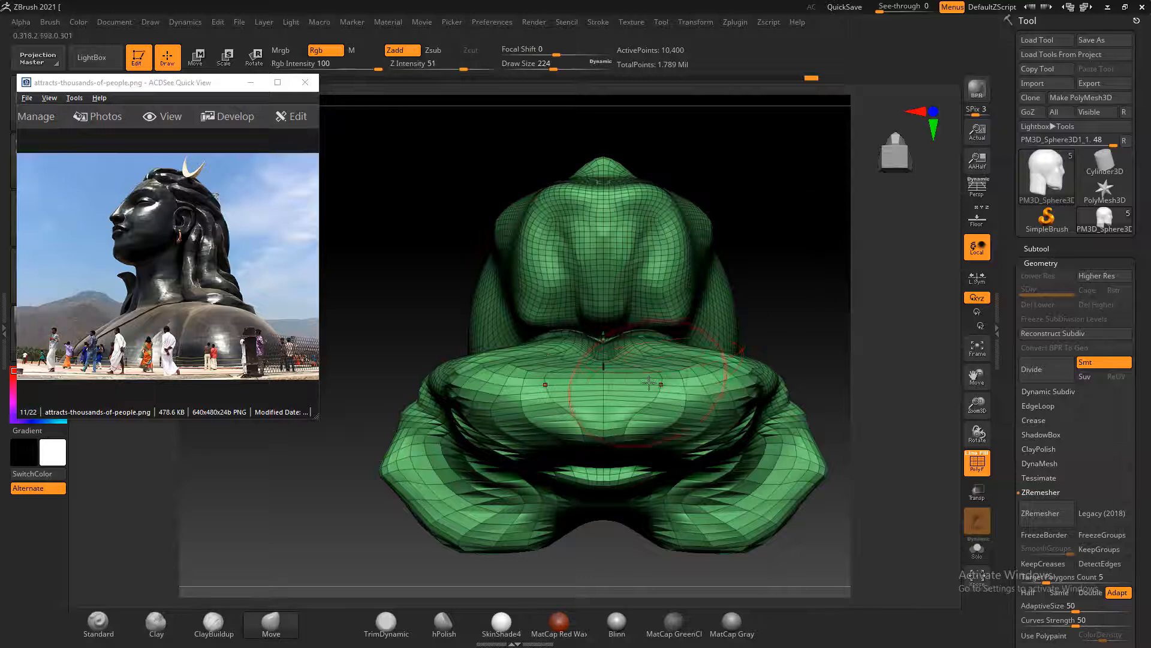
# Pull the chest's front edge forward and its front corners outward from the underside with the Move brush
pyautogui.moveTo(690, 355); pyautogui.dragTo(705, 329)
pyautogui.moveTo(652, 362); pyautogui.dragTo(648, 343)
pyautogui.moveTo(603, 391); pyautogui.dragTo(602, 368)
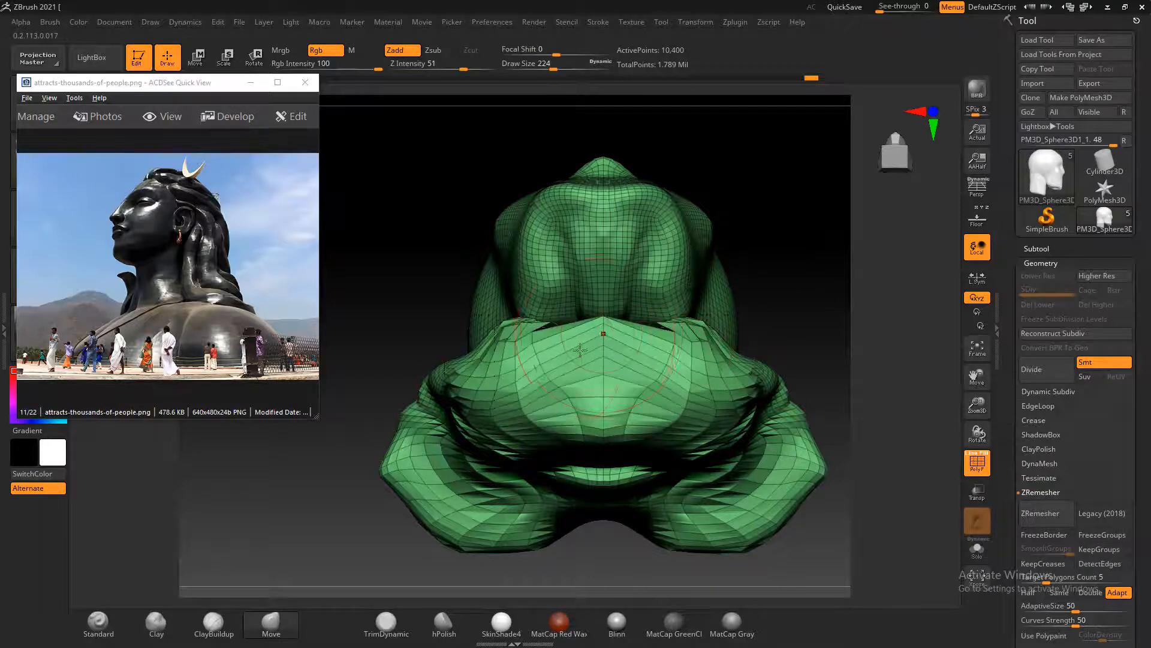
pyautogui.moveTo(477, 354); pyautogui.dragTo(475, 340)
pyautogui.moveTo(461, 379)
pyautogui.mouseDown()
pyautogui.moveTo(437, 367)
pyautogui.moveTo(406, 389)
pyautogui.moveTo(392, 383)
pyautogui.mouseUp()
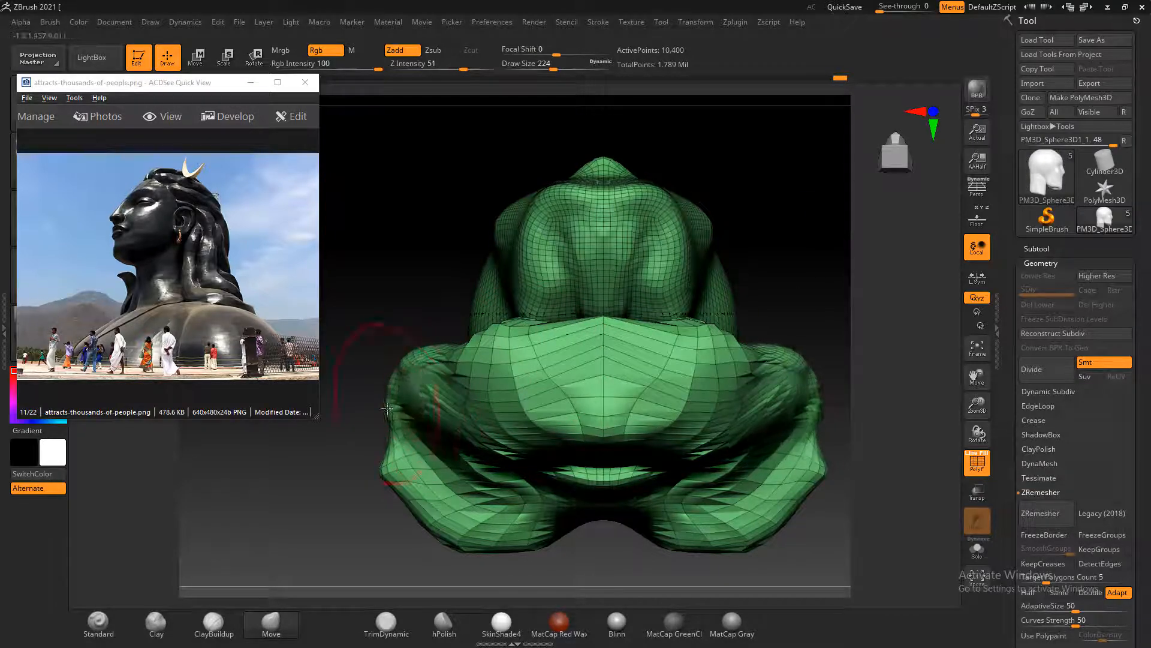
# Widen the sides and back of the bust's base with outward Move brush strokes around the underside edge
pyautogui.moveTo(403, 430); pyautogui.dragTo(384, 428)
pyautogui.moveTo(495, 475); pyautogui.dragTo(500, 503)
pyautogui.moveTo(556, 517); pyautogui.dragTo(563, 568)
pyautogui.moveTo(508, 559); pyautogui.dragTo(501, 573)
pyautogui.moveTo(468, 544); pyautogui.dragTo(458, 555)
pyautogui.moveTo(430, 511)
pyautogui.mouseDown()
pyautogui.moveTo(413, 523)
pyautogui.moveTo(385, 503)
pyautogui.mouseUp()
pyautogui.moveTo(374, 461)
pyautogui.mouseDown()
pyautogui.moveTo(362, 463)
pyautogui.moveTo(347, 429)
pyautogui.mouseUp()
# Show the widened shoulders from the front and dismiss the Sticky Keys prompt
pyautogui.moveTo(799, 261); pyautogui.dragTo(789, 465)
pyautogui.press('shift')
pyautogui.press('shift')
pyautogui.press('shift')
pyautogui.press('shift')
pyautogui.press('shift')
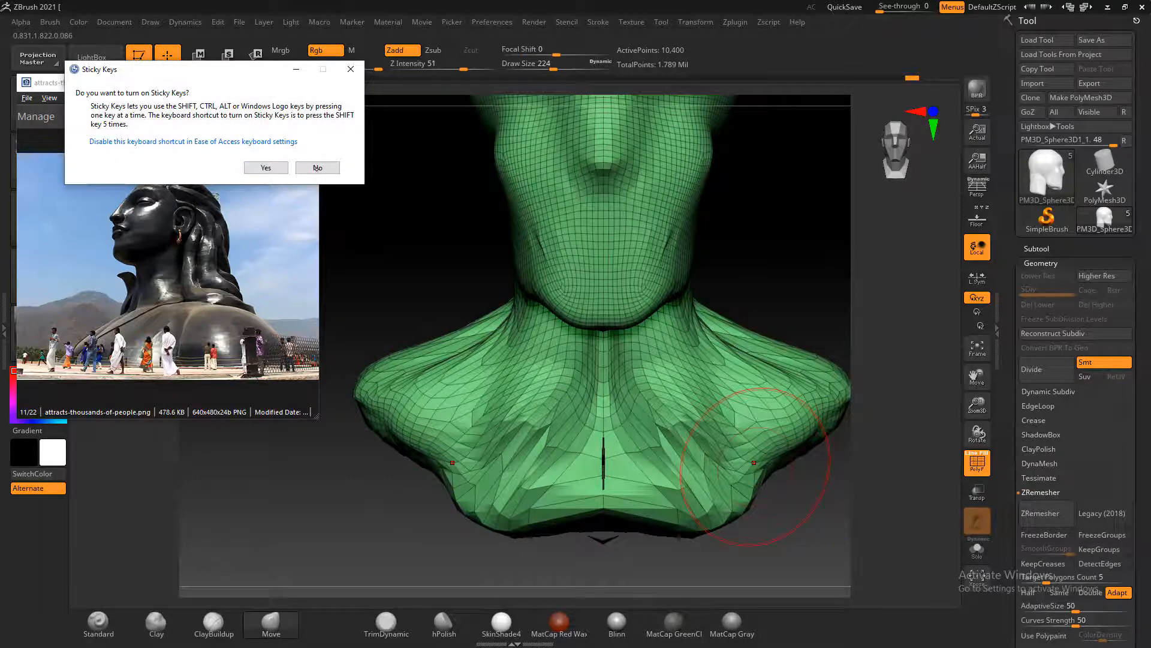
pyautogui.press('Escape')
pyautogui.keyDown('shift'); pyautogui.moveTo(848, 483); pyautogui.dragTo(851, 505); pyautogui.keyUp('shift')
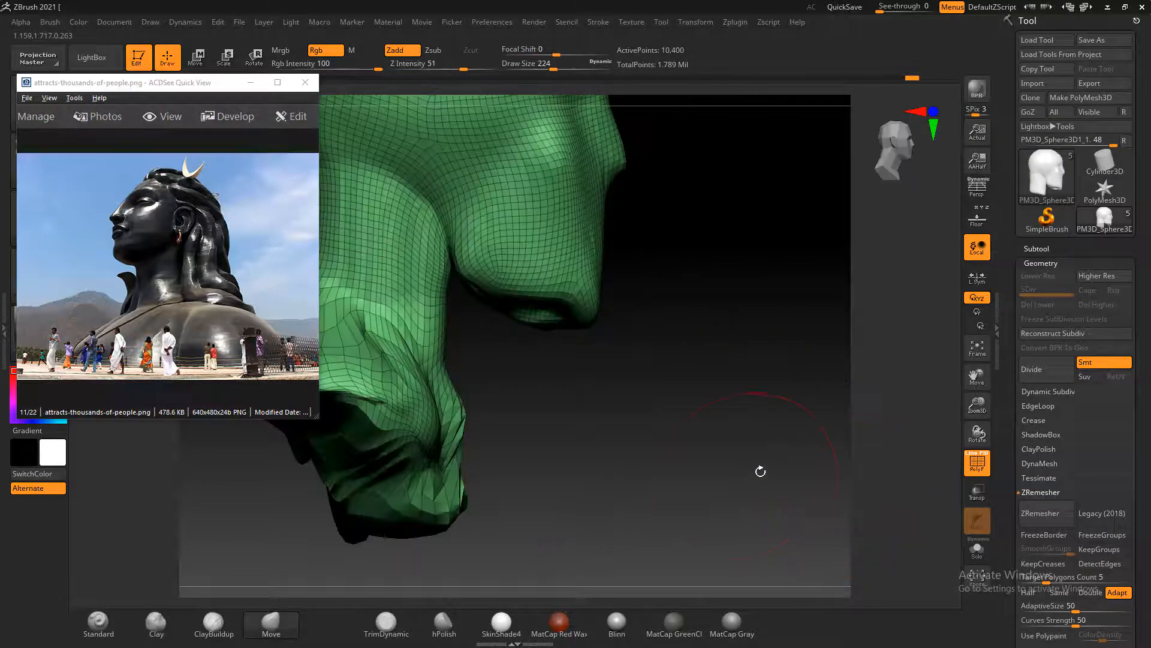
# Pull the notched center of the bust's lower edge down from behind and fill out its sides with the Move brush
pyautogui.keyDown('shift'); pyautogui.moveTo(760, 471); pyautogui.dragTo(735, 431); pyautogui.keyUp('shift')
pyautogui.moveTo(564, 450); pyautogui.dragTo(654, 424)
pyautogui.moveTo(536, 413)
pyautogui.mouseDown()
pyautogui.moveTo(540, 477)
pyautogui.moveTo(552, 478)
pyautogui.moveTo(698, 449)
pyautogui.moveTo(699, 432)
pyautogui.moveTo(799, 403)
pyautogui.moveTo(707, 431)
pyautogui.moveTo(741, 419)
pyautogui.mouseUp()
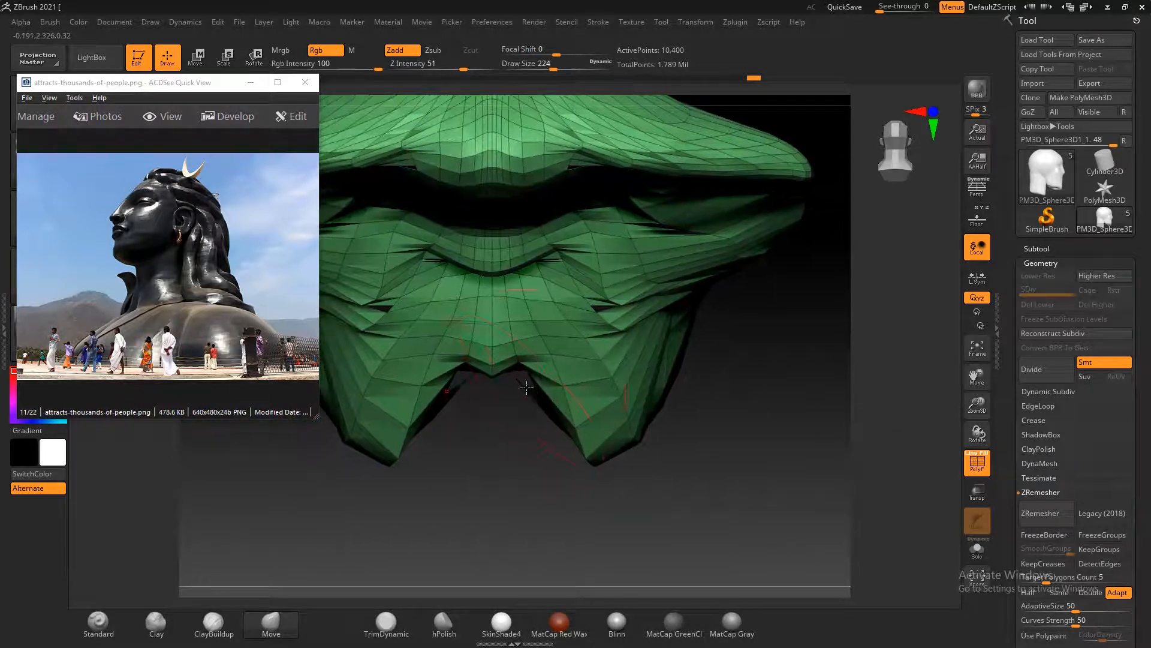
pyautogui.moveTo(528, 388)
pyautogui.mouseDown()
pyautogui.moveTo(529, 451)
pyautogui.moveTo(500, 469)
pyautogui.mouseUp()
pyautogui.moveTo(620, 426); pyautogui.dragTo(703, 354)
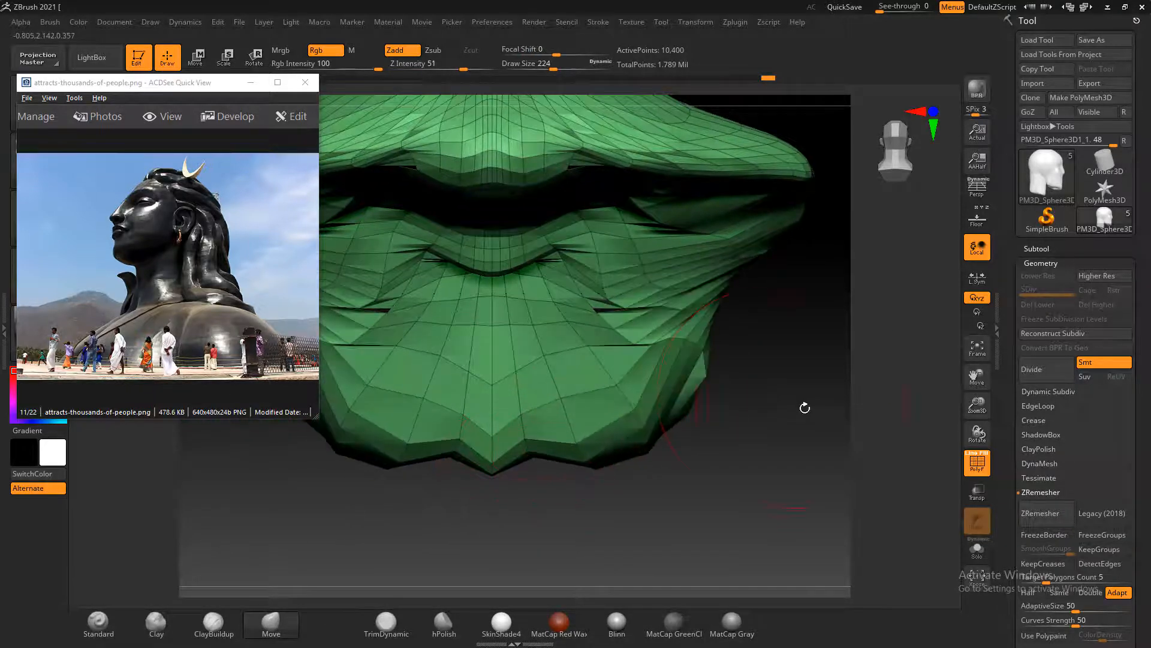
pyautogui.moveTo(804, 408)
pyautogui.keyDown('alt'); pyautogui.mouseDown()
pyautogui.moveTo(773, 384)
pyautogui.moveTo(821, 427)
pyautogui.mouseUp(); pyautogui.keyUp('alt')
pyautogui.moveTo(737, 339)
pyautogui.mouseDown()
pyautogui.moveTo(774, 318)
pyautogui.moveTo(714, 321)
pyautogui.mouseUp()
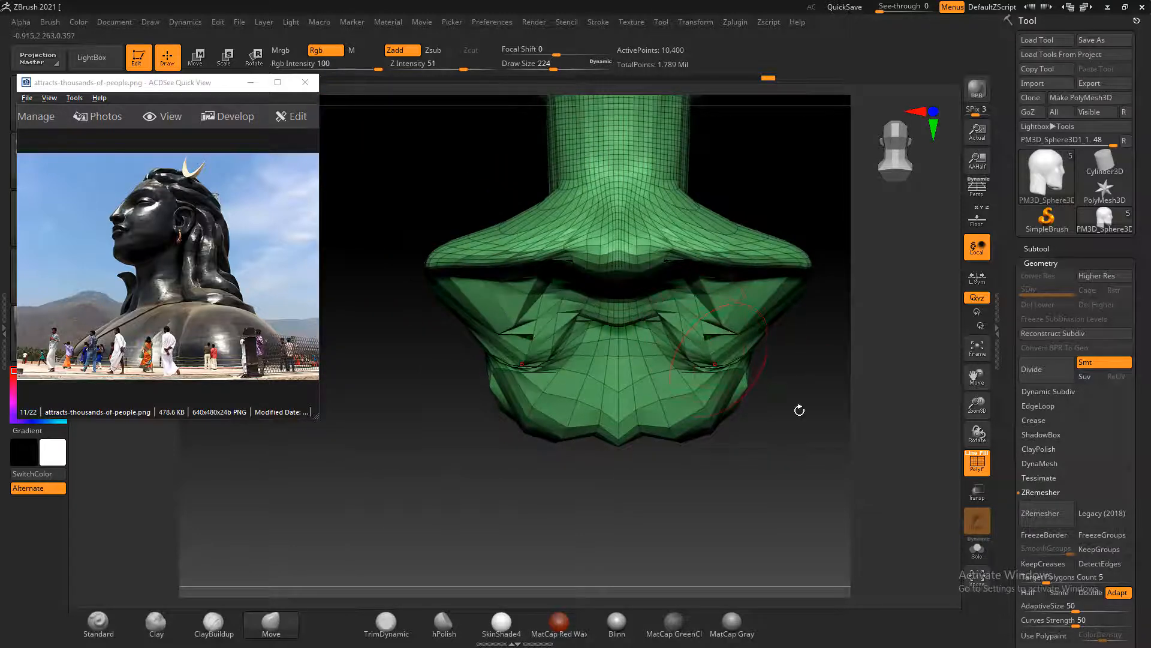
# Spread the folded underside outward between shoulder and chest with the Move brush and smooth its creases
pyautogui.moveTo(799, 406); pyautogui.dragTo(827, 353)
pyautogui.moveTo(820, 235)
pyautogui.mouseDown()
pyautogui.moveTo(825, 334)
pyautogui.moveTo(854, 391)
pyautogui.moveTo(799, 391)
pyautogui.moveTo(736, 284)
pyautogui.moveTo(748, 282)
pyautogui.mouseUp()
pyautogui.hotkey('ctrl', 'z')
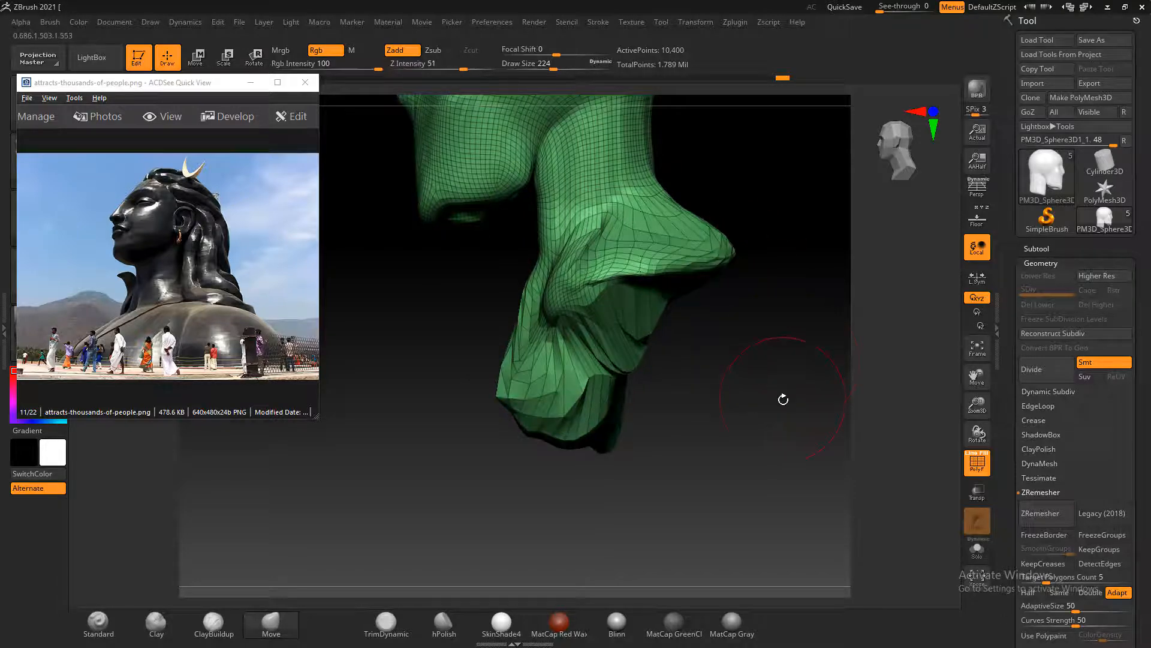
pyautogui.moveTo(783, 398); pyautogui.dragTo(753, 319)
pyautogui.moveTo(800, 253); pyautogui.dragTo(773, 223)
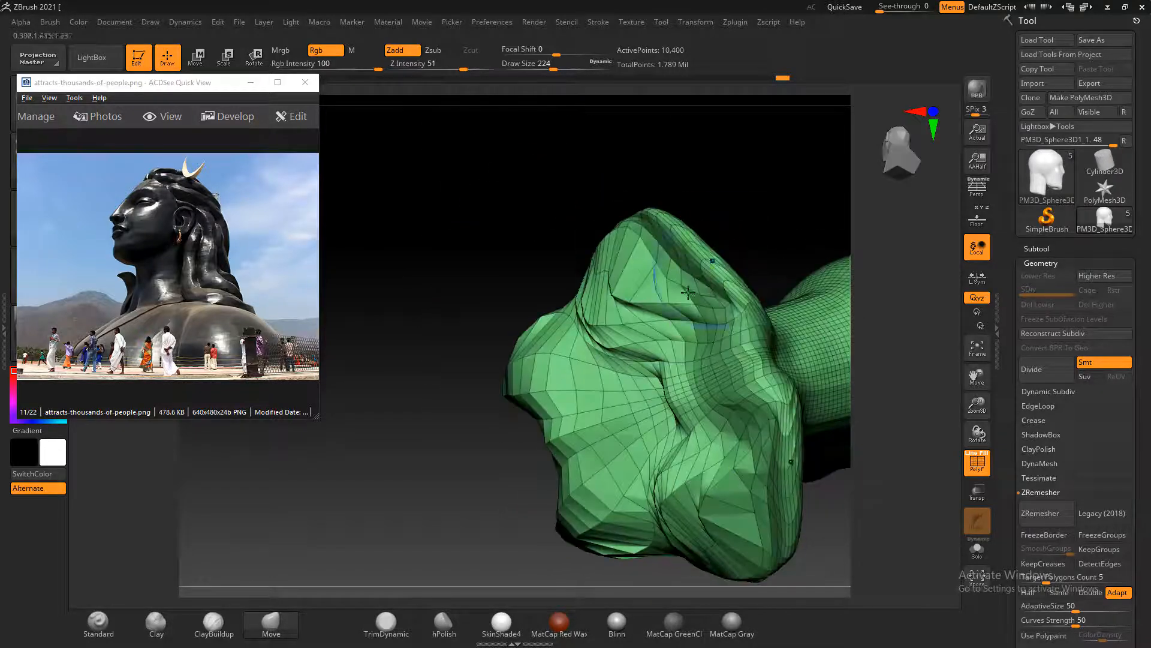
pyautogui.keyDown('shift'); pyautogui.moveTo(605, 289); pyautogui.dragTo(667, 313); pyautogui.keyUp('shift')
pyautogui.moveTo(602, 286)
pyautogui.mouseDown()
pyautogui.moveTo(577, 264)
pyautogui.moveTo(618, 231)
pyautogui.mouseUp()
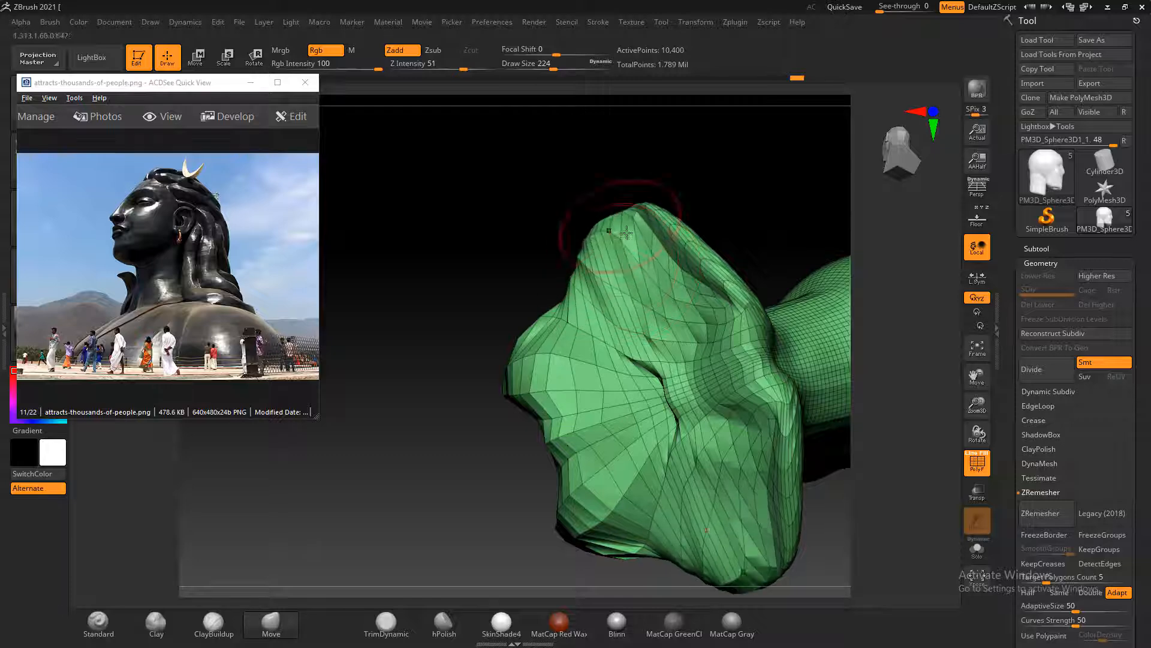
pyautogui.moveTo(566, 312)
pyautogui.mouseDown()
pyautogui.moveTo(539, 284)
pyautogui.moveTo(510, 387)
pyautogui.mouseUp()
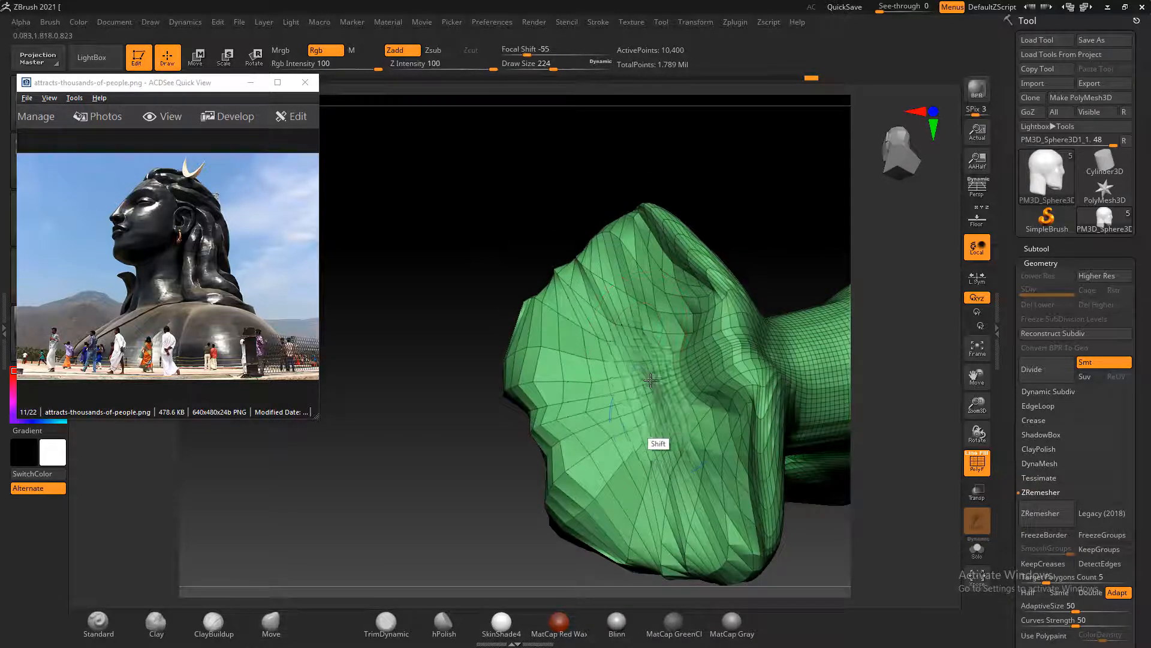
# Build up the underside with the ClayBuildup brush and smooth the notch at the chest's lower center, declining Sticky Keys
pyautogui.click(213, 624)
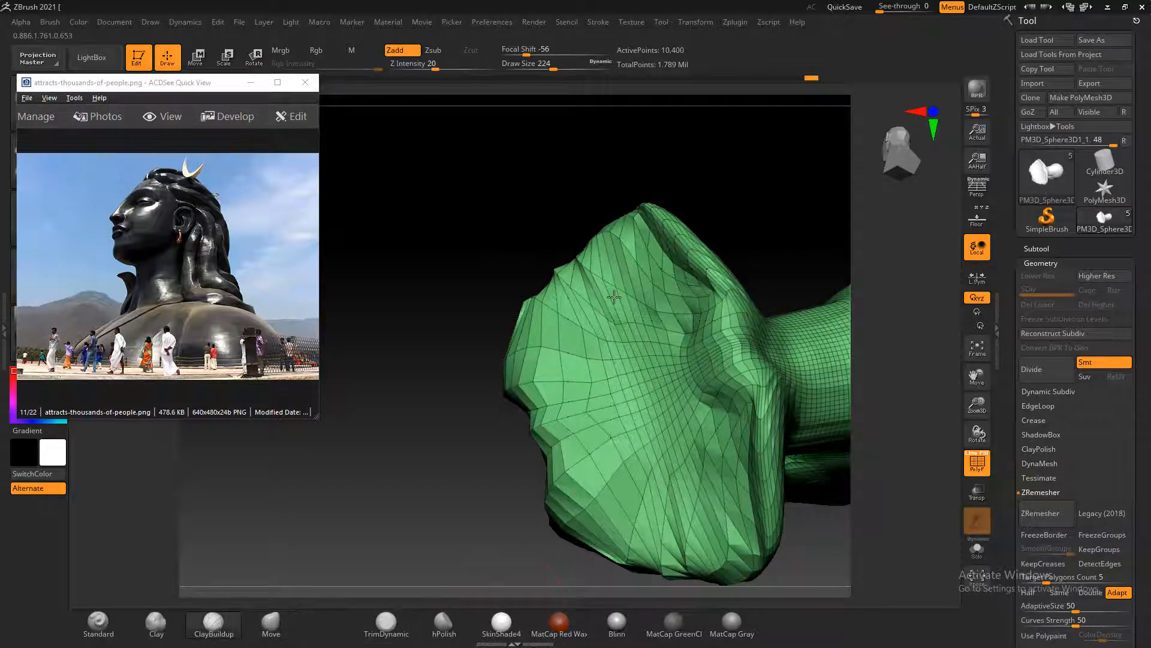
pyautogui.moveTo(614, 297)
pyautogui.mouseDown()
pyautogui.moveTo(684, 323)
pyautogui.moveTo(651, 354)
pyautogui.moveTo(629, 288)
pyautogui.moveTo(591, 312)
pyautogui.moveTo(606, 456)
pyautogui.moveTo(575, 432)
pyautogui.moveTo(677, 456)
pyautogui.moveTo(574, 332)
pyautogui.moveTo(618, 504)
pyautogui.moveTo(623, 419)
pyautogui.moveTo(647, 371)
pyautogui.moveTo(666, 406)
pyautogui.moveTo(617, 480)
pyautogui.moveTo(639, 507)
pyautogui.mouseUp()
pyautogui.moveTo(432, 270)
pyautogui.mouseDown()
pyautogui.moveTo(502, 224)
pyautogui.moveTo(751, 338)
pyautogui.moveTo(706, 407)
pyautogui.mouseUp()
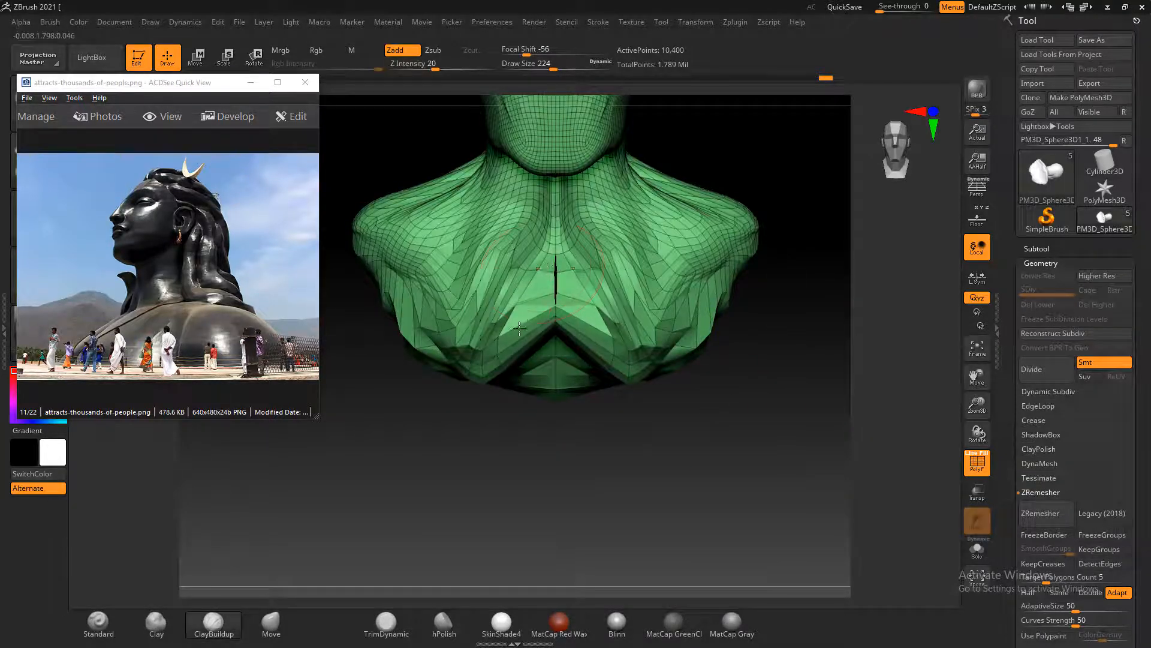
pyautogui.keyDown('shift'); pyautogui.moveTo(478, 313); pyautogui.dragTo(542, 294); pyautogui.keyUp('shift')
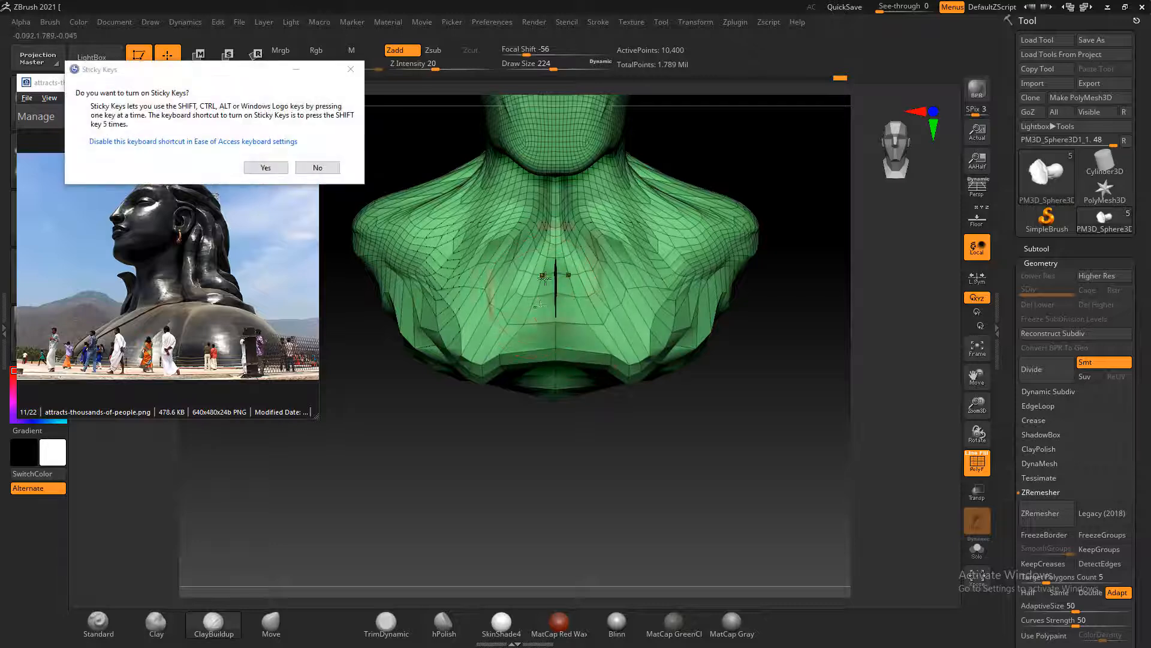
pyautogui.click(319, 168)
# Remesh the whole bust with ZRemesher at a target polygon count of 5
pyautogui.moveTo(742, 411); pyautogui.dragTo(746, 441)
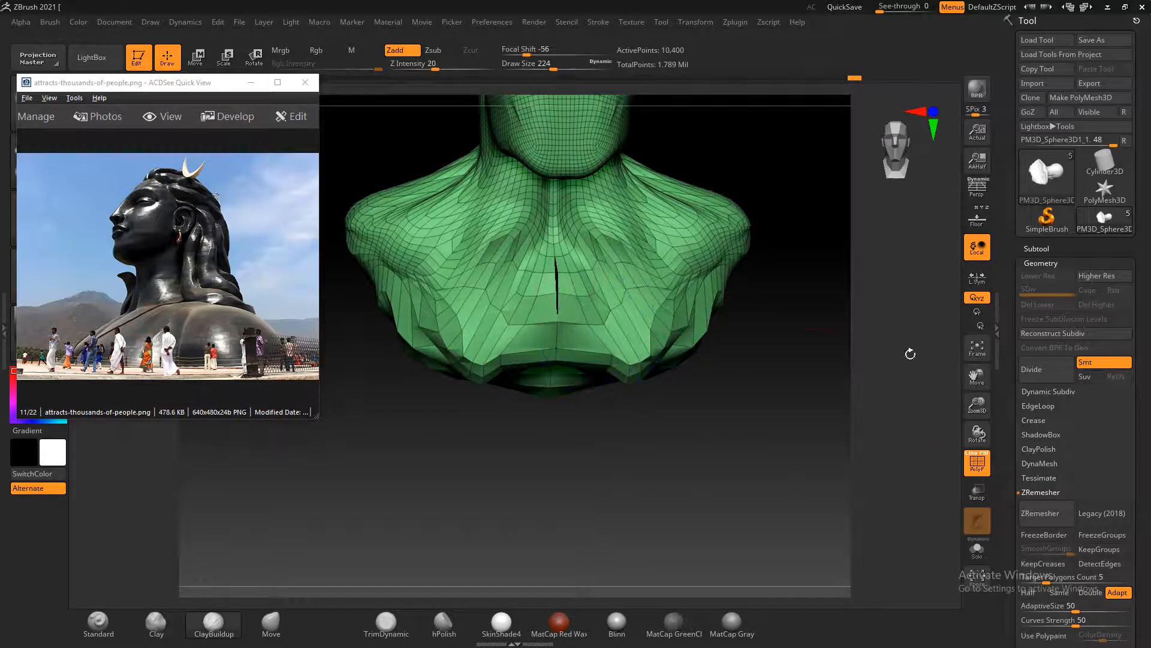
pyautogui.moveTo(910, 353); pyautogui.dragTo(980, 427)
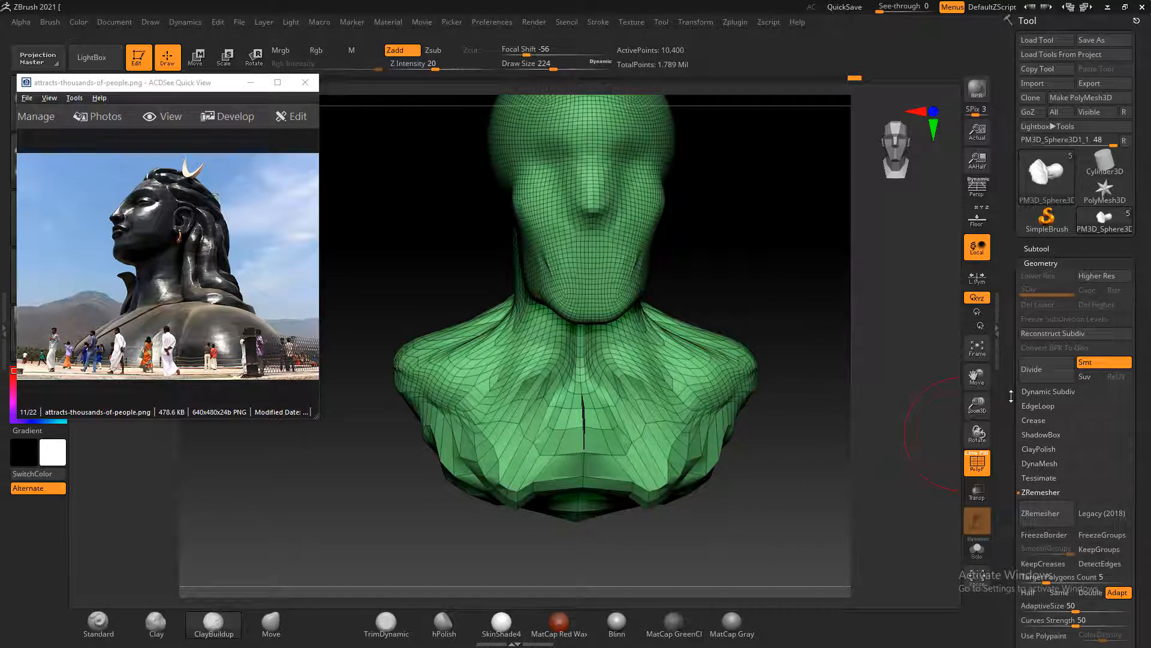
pyautogui.scroll(-5, 1011, 395)
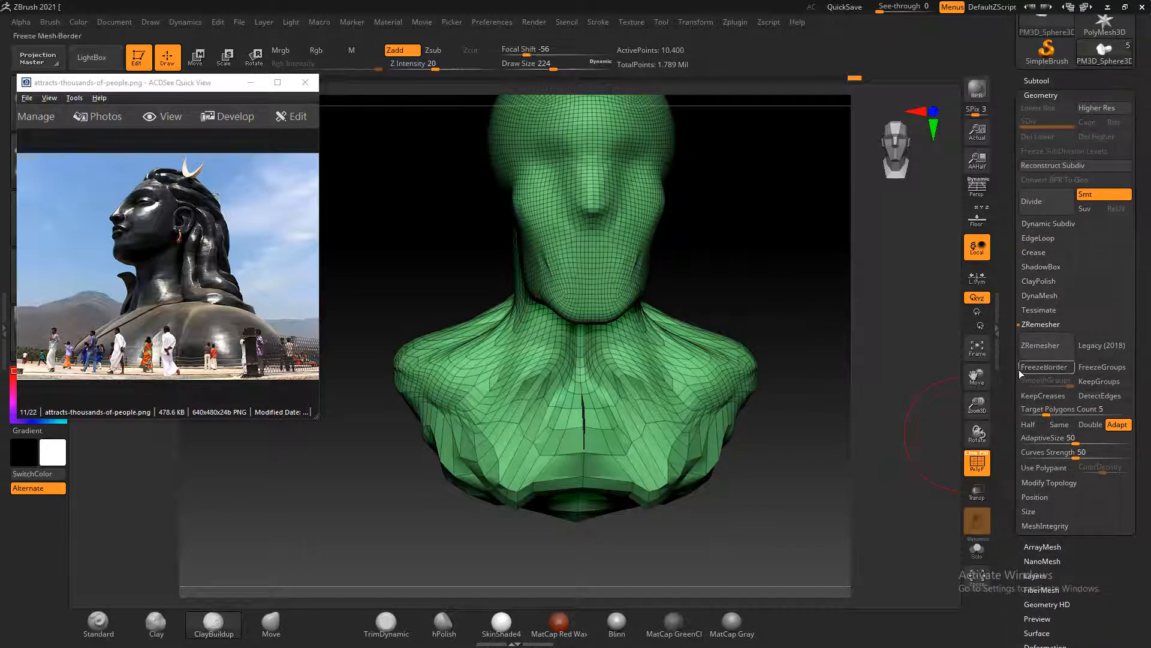
pyautogui.click(1041, 350)
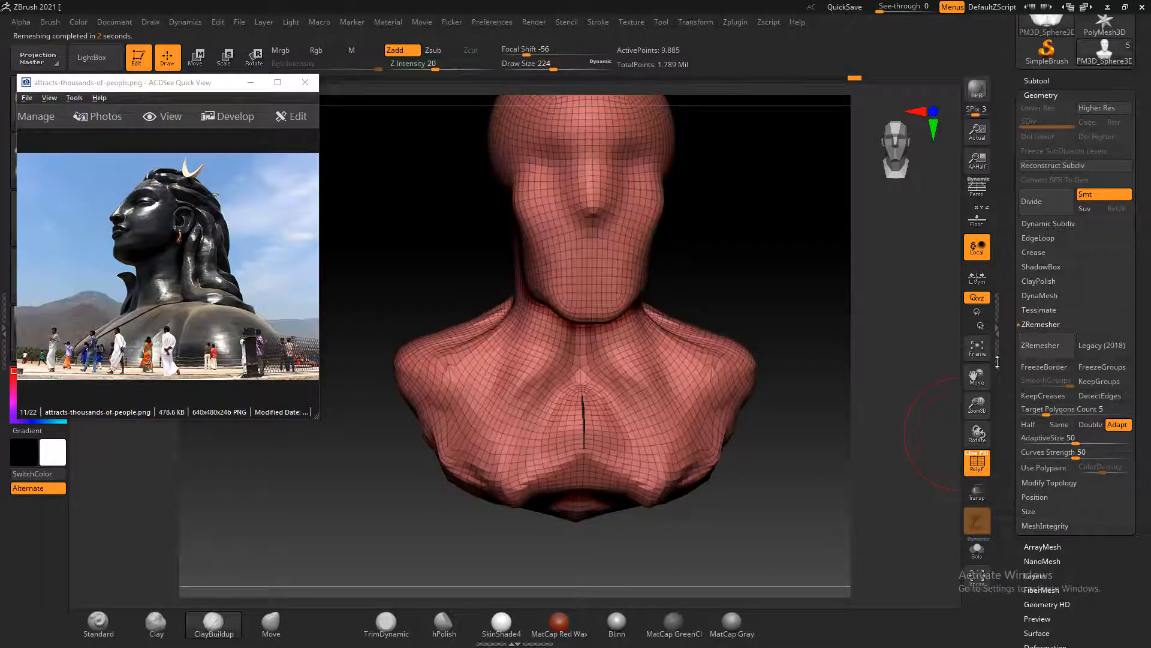
# Smooth the uneven chest and shoulder sides of the remeshed bust, raising the draw size to 400
pyautogui.moveTo(522, 406)
pyautogui.keyDown('shift'); pyautogui.mouseDown()
pyautogui.moveTo(439, 388)
pyautogui.moveTo(591, 474)
pyautogui.moveTo(501, 478)
pyautogui.mouseUp(); pyautogui.keyUp('shift')
pyautogui.moveTo(832, 458)
pyautogui.mouseDown()
pyautogui.moveTo(843, 470)
pyautogui.moveTo(738, 462)
pyautogui.moveTo(789, 466)
pyautogui.moveTo(756, 450)
pyautogui.moveTo(800, 427)
pyautogui.mouseUp()
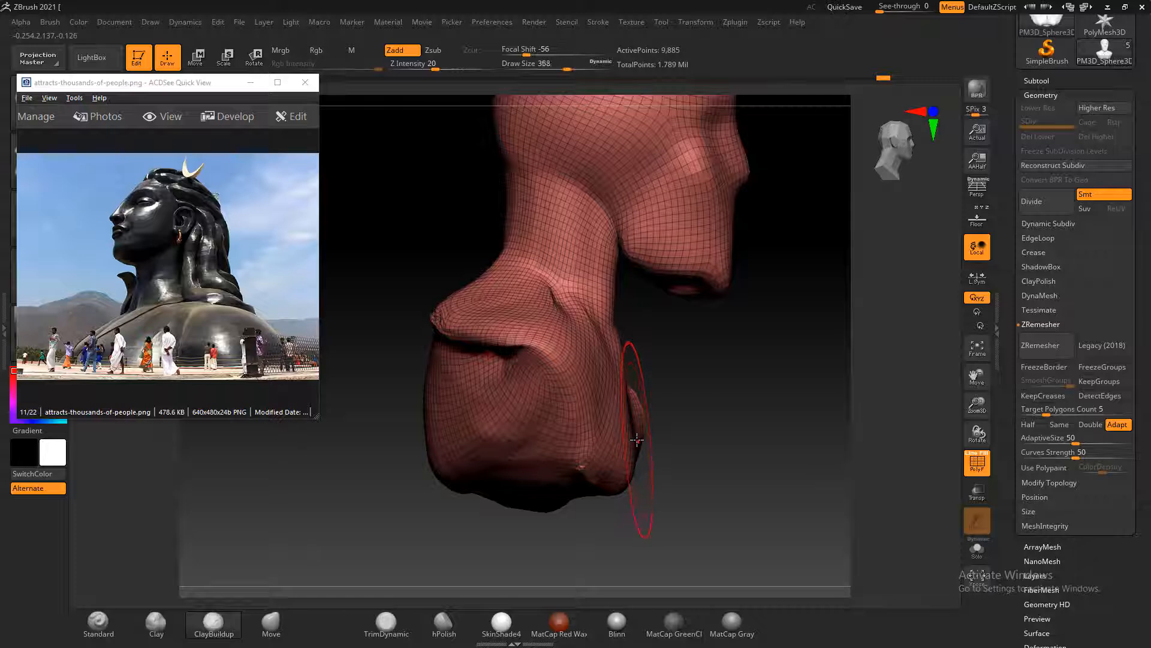
pyautogui.keyDown('shift'); pyautogui.moveTo(718, 398); pyautogui.dragTo(683, 449); pyautogui.keyUp('shift')
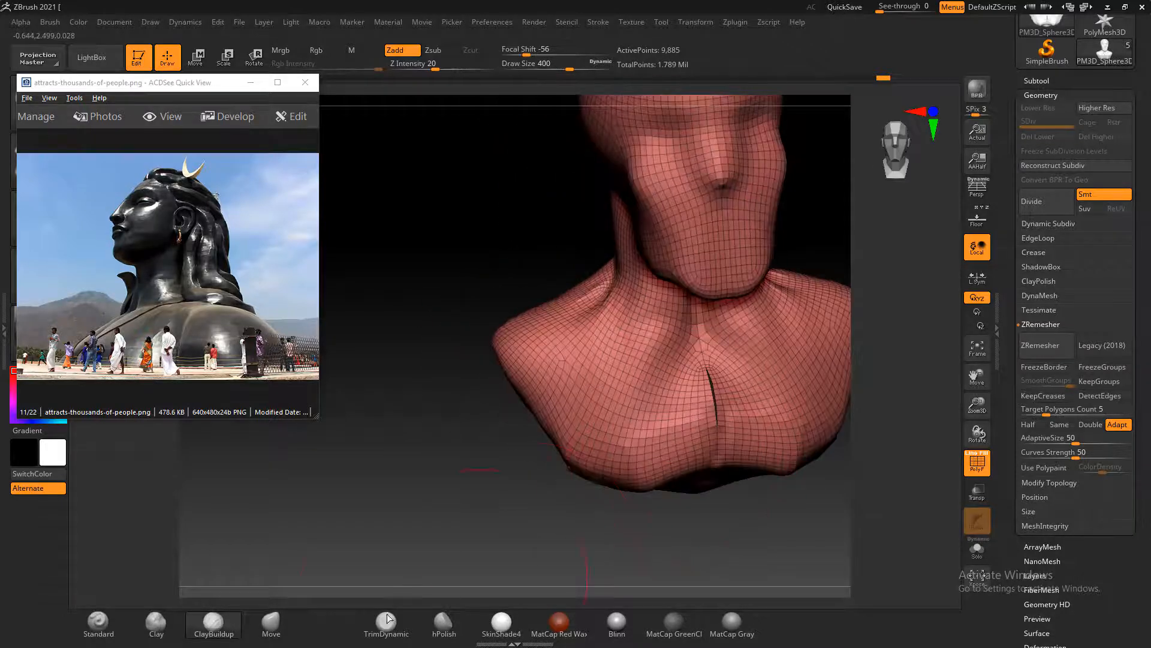
# Pull the chest's lower edge down and fill out its outer sides with the Move brush at draw size 400
pyautogui.click(273, 634)
pyautogui.keyDown('shift'); pyautogui.moveTo(700, 504); pyautogui.dragTo(737, 499); pyautogui.keyUp('shift')
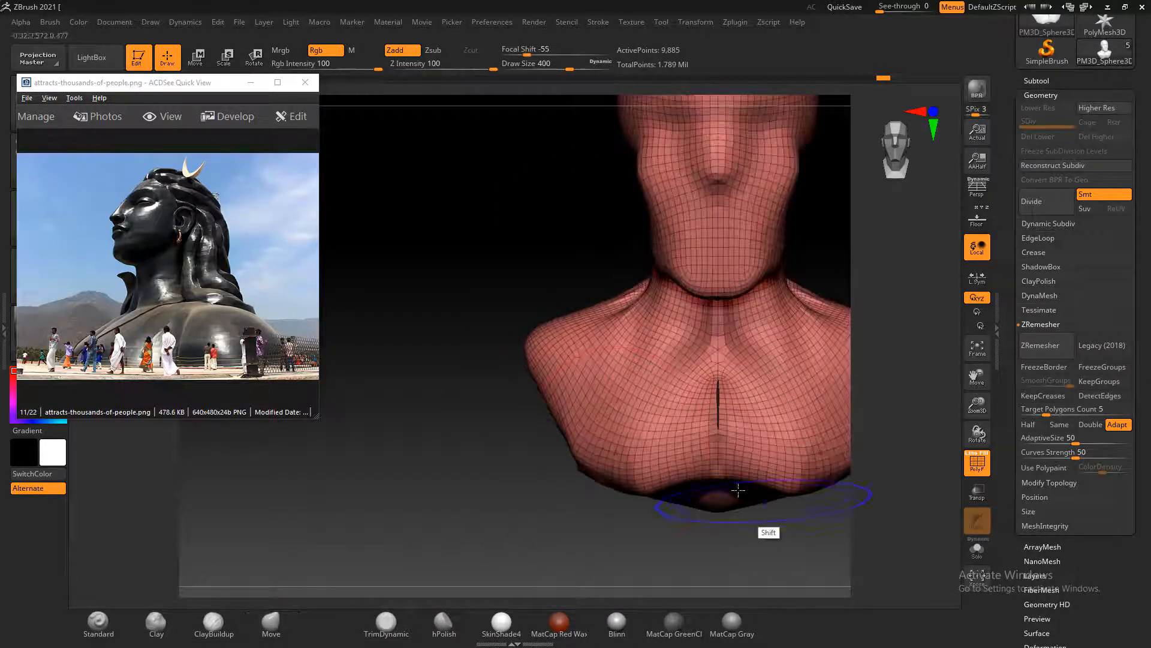
pyautogui.moveTo(622, 453)
pyautogui.mouseDown()
pyautogui.moveTo(615, 473)
pyautogui.moveTo(674, 493)
pyautogui.moveTo(659, 510)
pyautogui.mouseUp()
pyautogui.moveTo(578, 451); pyautogui.dragTo(564, 458)
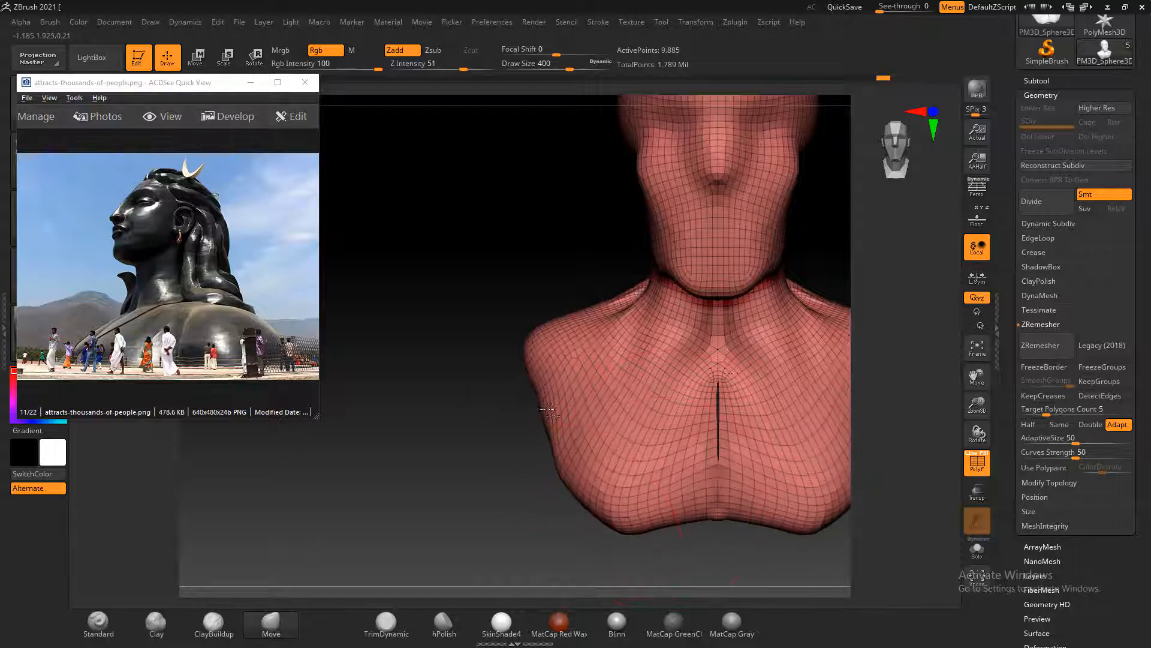
pyautogui.moveTo(557, 397); pyautogui.dragTo(549, 391)
# Smooth the fold across the back of the shoulders and shape the shoulder tips with the Move brush
pyautogui.moveTo(529, 284); pyautogui.dragTo(769, 376)
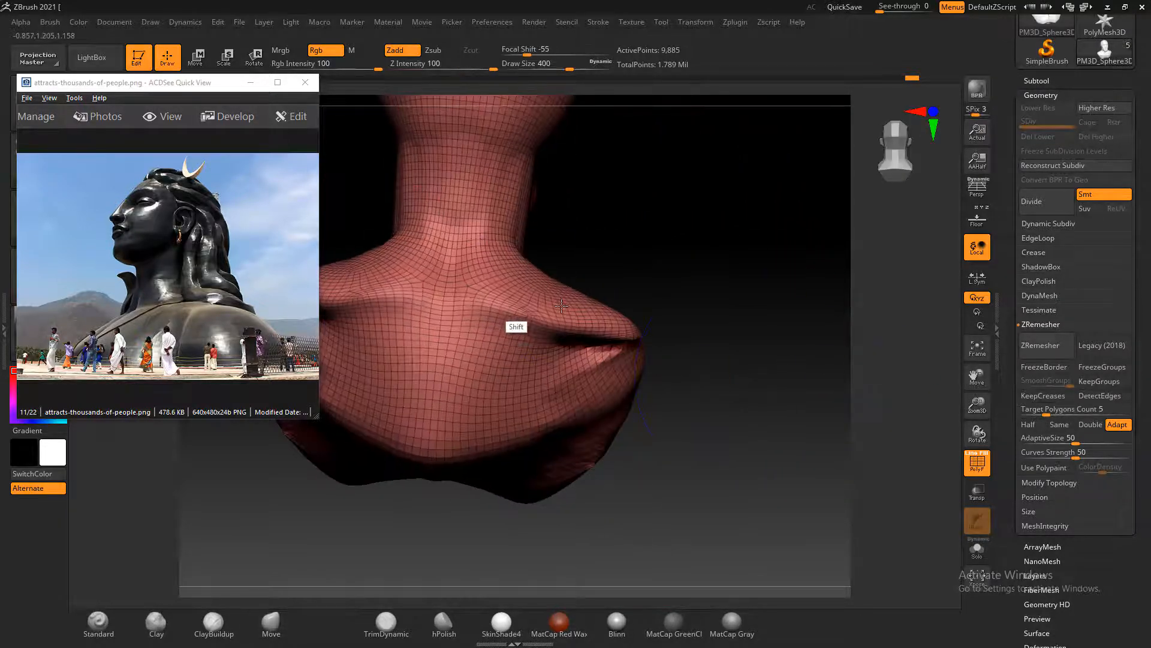
pyautogui.keyDown('shift'); pyautogui.moveTo(758, 326); pyautogui.dragTo(786, 365); pyautogui.keyUp('shift')
pyautogui.moveTo(700, 407); pyautogui.dragTo(693, 389)
pyautogui.moveTo(727, 340)
pyautogui.mouseDown()
pyautogui.moveTo(771, 291)
pyautogui.moveTo(774, 309)
pyautogui.mouseUp()
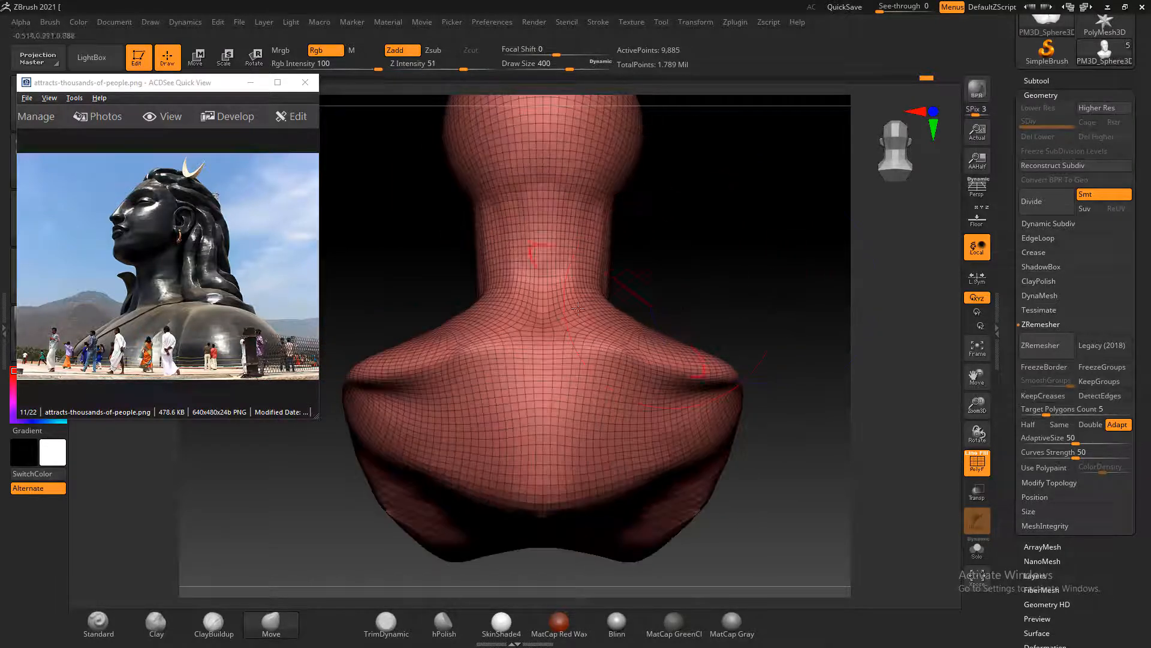
# Shape the shoulders' back with the Move brush and pull the chest's lower front edge forward and down at draw size 484
pyautogui.moveTo(485, 296); pyautogui.dragTo(475, 277)
pyautogui.moveTo(463, 318); pyautogui.dragTo(457, 303)
pyautogui.moveTo(713, 274)
pyautogui.mouseDown()
pyautogui.moveTo(763, 303)
pyautogui.moveTo(671, 393)
pyautogui.moveTo(748, 402)
pyautogui.mouseUp()
pyautogui.moveTo(654, 339)
pyautogui.mouseDown()
pyautogui.moveTo(668, 355)
pyautogui.moveTo(720, 358)
pyautogui.mouseUp()
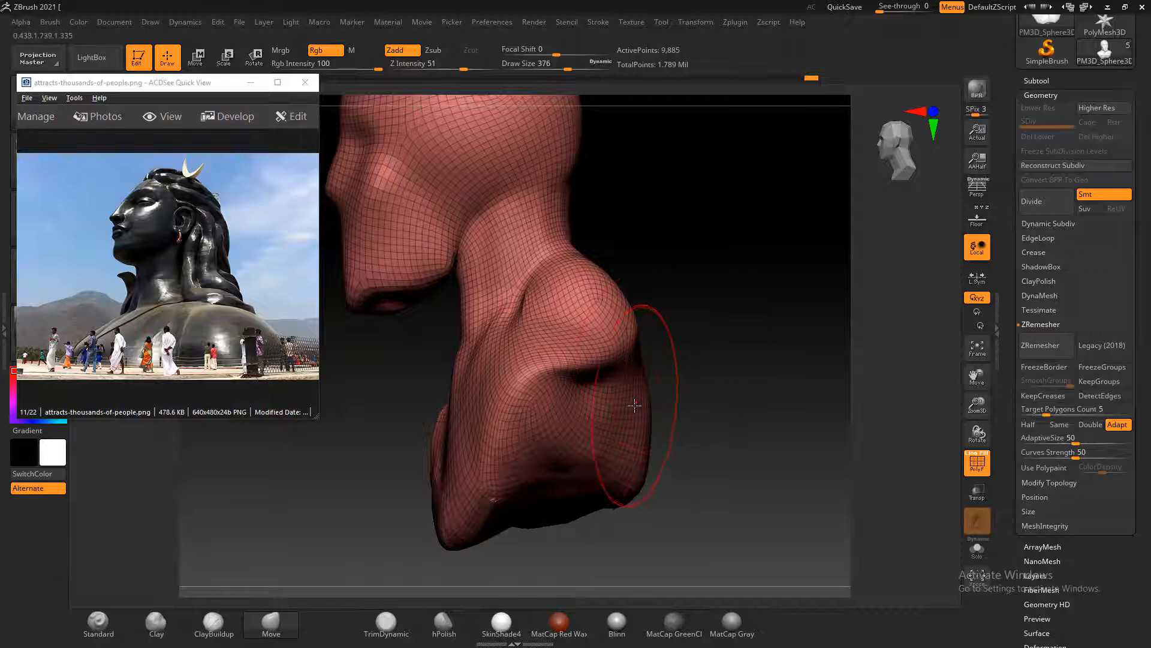
pyautogui.moveTo(459, 463); pyautogui.dragTo(420, 534)
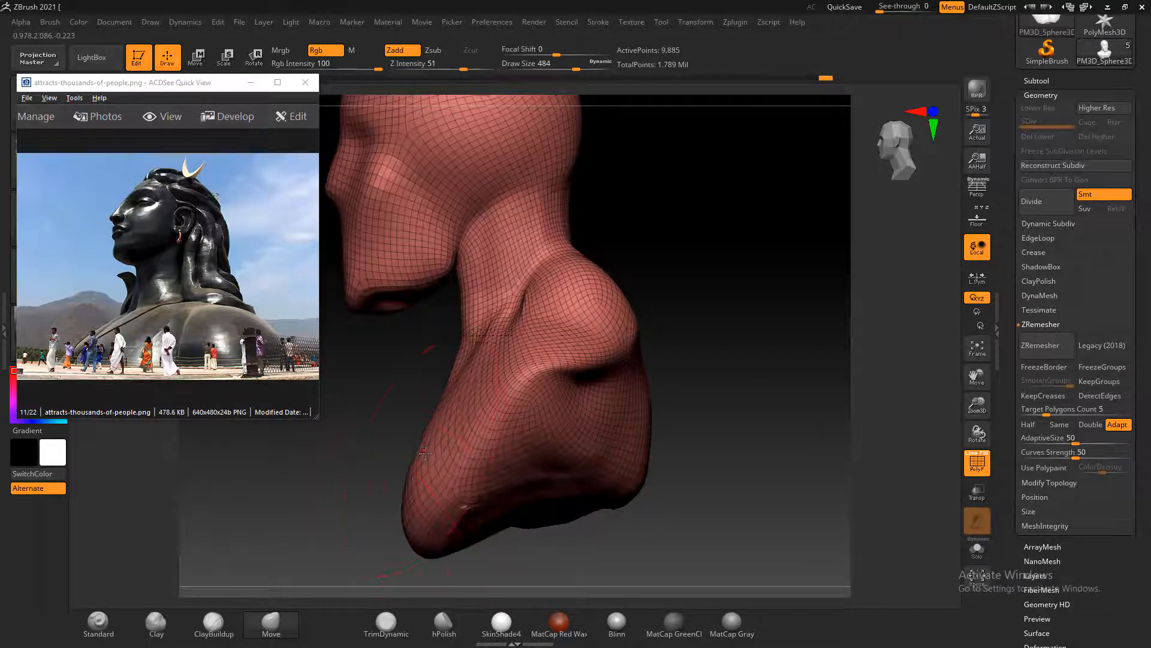
# Fill out the torso's side below the shoulder with the Move brush
pyautogui.moveTo(746, 401)
pyautogui.mouseDown()
pyautogui.moveTo(760, 465)
pyautogui.moveTo(765, 393)
pyautogui.moveTo(762, 485)
pyautogui.moveTo(796, 470)
pyautogui.moveTo(755, 431)
pyautogui.moveTo(812, 437)
pyautogui.moveTo(701, 466)
pyautogui.moveTo(756, 474)
pyautogui.mouseUp()
pyautogui.moveTo(572, 426)
pyautogui.mouseDown()
pyautogui.moveTo(565, 445)
pyautogui.moveTo(576, 458)
pyautogui.mouseUp()
pyautogui.moveTo(644, 401); pyautogui.dragTo(669, 381)
pyautogui.moveTo(739, 341)
pyautogui.keyDown('alt'); pyautogui.mouseDown()
pyautogui.moveTo(747, 362)
pyautogui.moveTo(721, 347)
pyautogui.moveTo(759, 389)
pyautogui.mouseUp(); pyautogui.keyUp('alt')
pyautogui.moveTo(787, 460)
pyautogui.mouseDown()
pyautogui.moveTo(673, 475)
pyautogui.moveTo(628, 468)
pyautogui.moveTo(685, 385)
pyautogui.mouseUp()
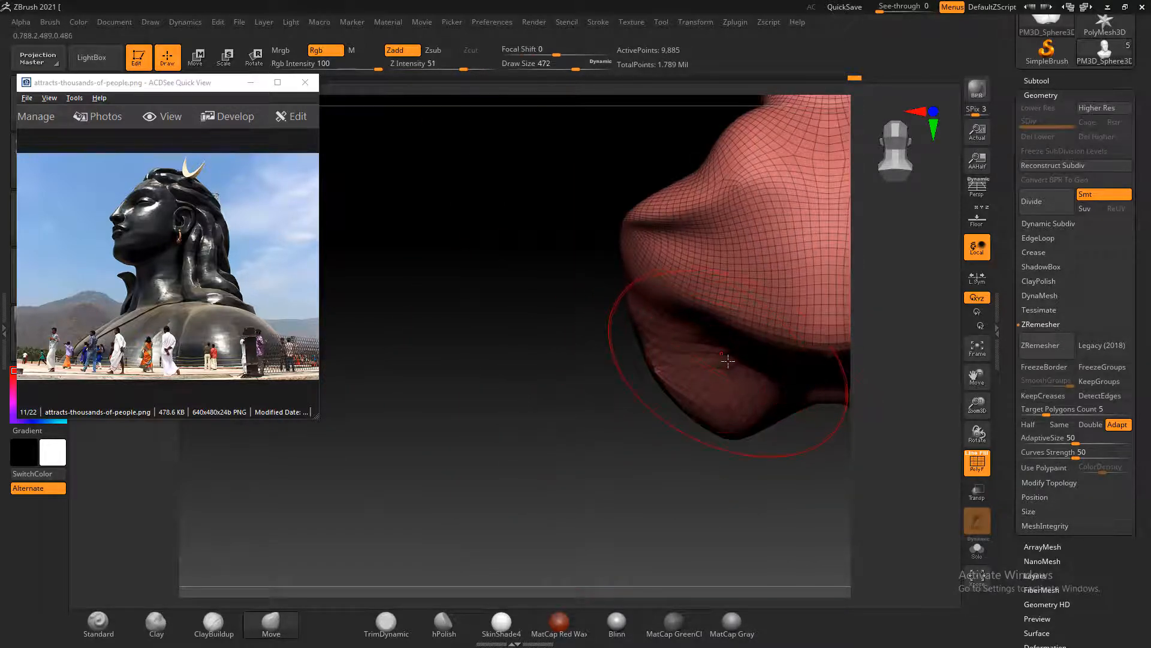
# Pull the back's lower edge down at both sides and the centre with the Move brush at draw size 372, smoothing the folds
pyautogui.press('[')
pyautogui.moveTo(726, 337); pyautogui.dragTo(690, 382)
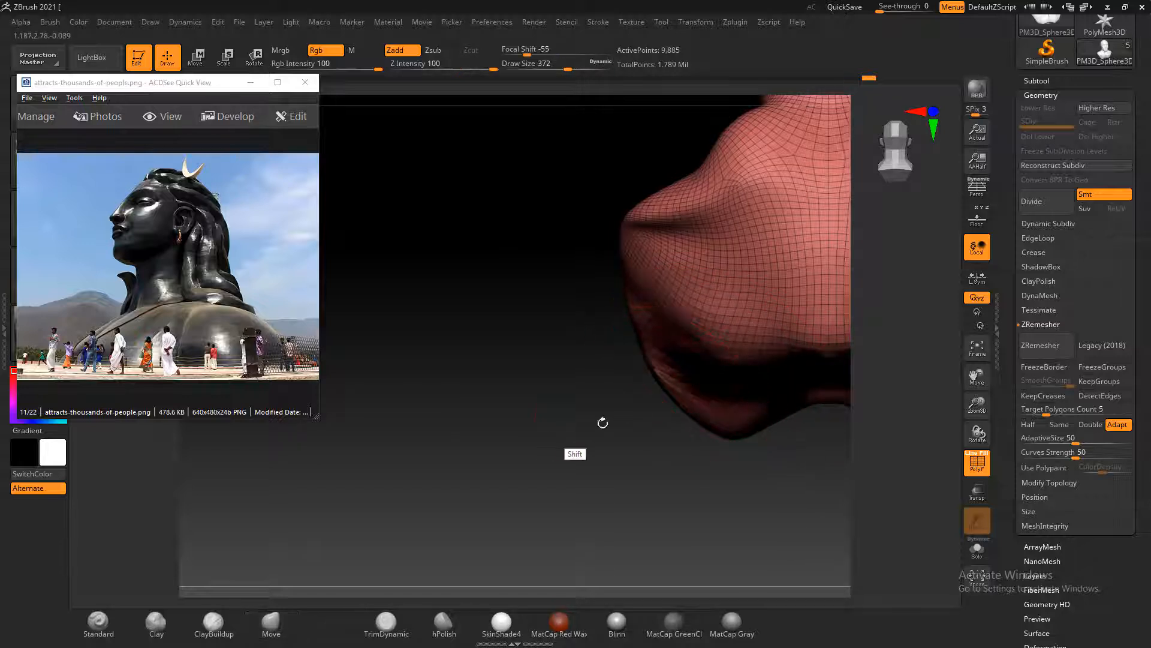
pyautogui.keyDown('alt'); pyautogui.moveTo(631, 441); pyautogui.dragTo(454, 393); pyautogui.keyUp('alt')
pyautogui.moveTo(766, 334); pyautogui.dragTo(751, 373)
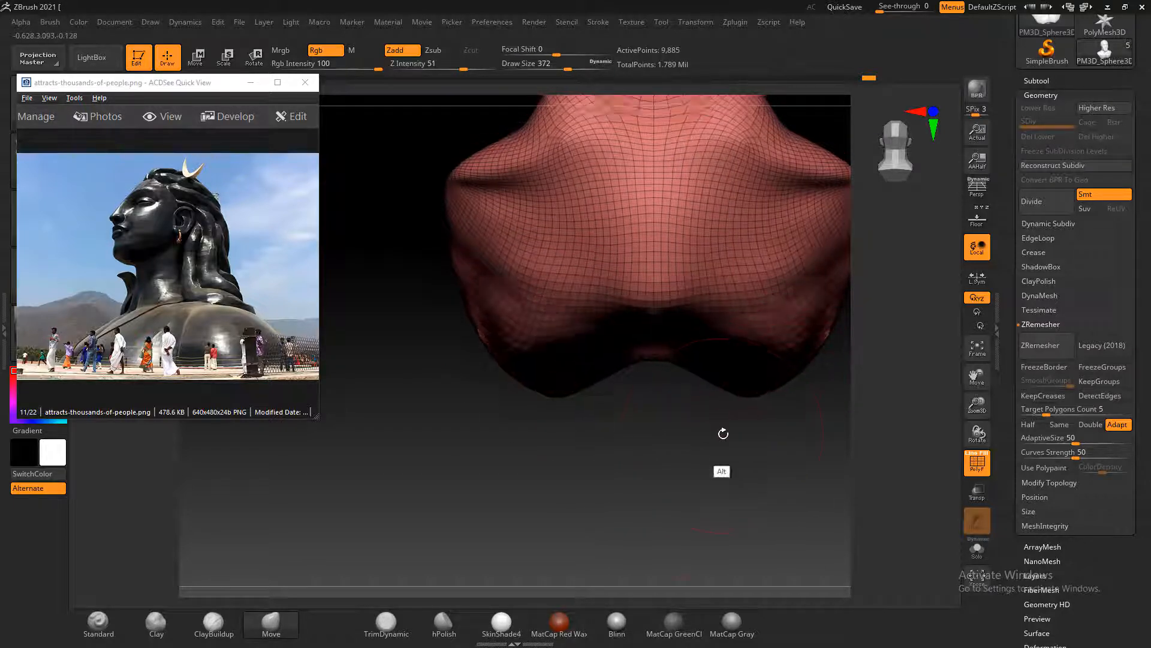
pyautogui.keyDown('alt'); pyautogui.moveTo(723, 433); pyautogui.dragTo(706, 484); pyautogui.keyUp('alt')
pyautogui.moveTo(640, 400); pyautogui.dragTo(639, 423)
pyautogui.moveTo(640, 363); pyautogui.dragTo(639, 422)
pyautogui.moveTo(758, 305)
pyautogui.mouseDown()
pyautogui.moveTo(794, 291)
pyautogui.moveTo(797, 266)
pyautogui.mouseUp()
pyautogui.moveTo(786, 473)
pyautogui.keyDown('alt'); pyautogui.mouseDown()
pyautogui.moveTo(718, 556)
pyautogui.moveTo(704, 526)
pyautogui.mouseUp(); pyautogui.keyUp('alt')
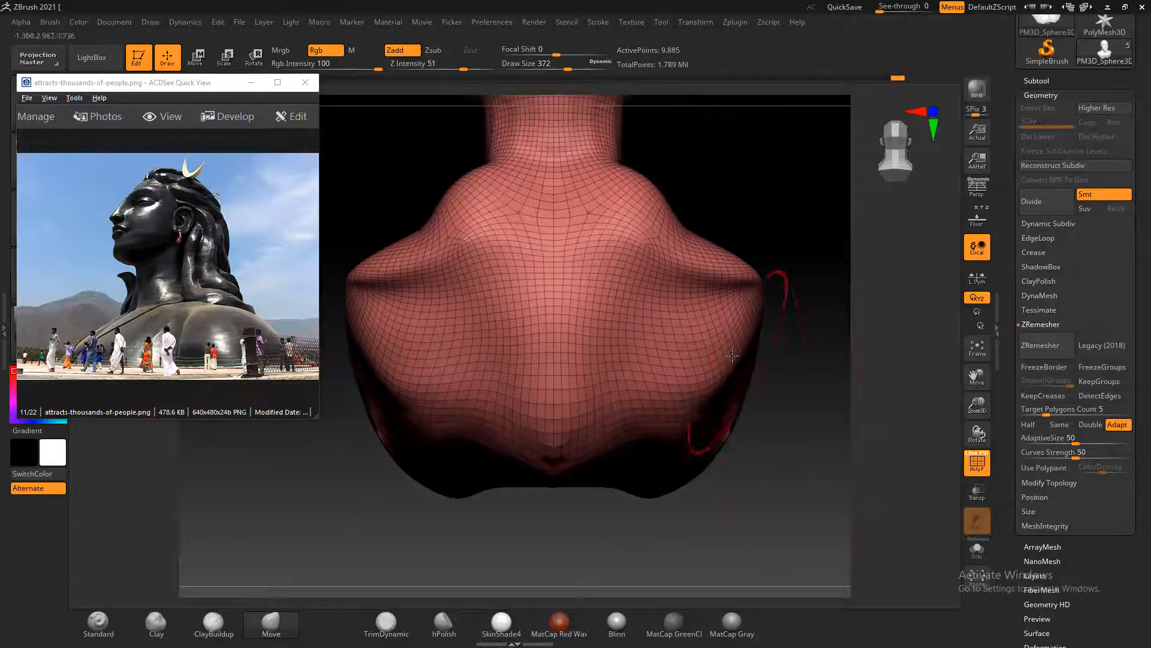
# Fill out the slopes between neck and shoulders and round the upper back with the Move brush
pyautogui.moveTo(732, 355)
pyautogui.keyDown('shift'); pyautogui.mouseDown()
pyautogui.moveTo(724, 337)
pyautogui.moveTo(699, 334)
pyautogui.moveTo(689, 288)
pyautogui.mouseUp(); pyautogui.keyUp('shift')
pyautogui.moveTo(773, 389)
pyautogui.mouseDown()
pyautogui.moveTo(825, 401)
pyautogui.moveTo(817, 362)
pyautogui.mouseUp()
pyautogui.moveTo(782, 319)
pyautogui.keyDown('alt'); pyautogui.mouseDown()
pyautogui.moveTo(651, 303)
pyautogui.moveTo(677, 299)
pyautogui.mouseUp(); pyautogui.keyUp('alt')
pyautogui.moveTo(710, 168); pyautogui.dragTo(702, 225)
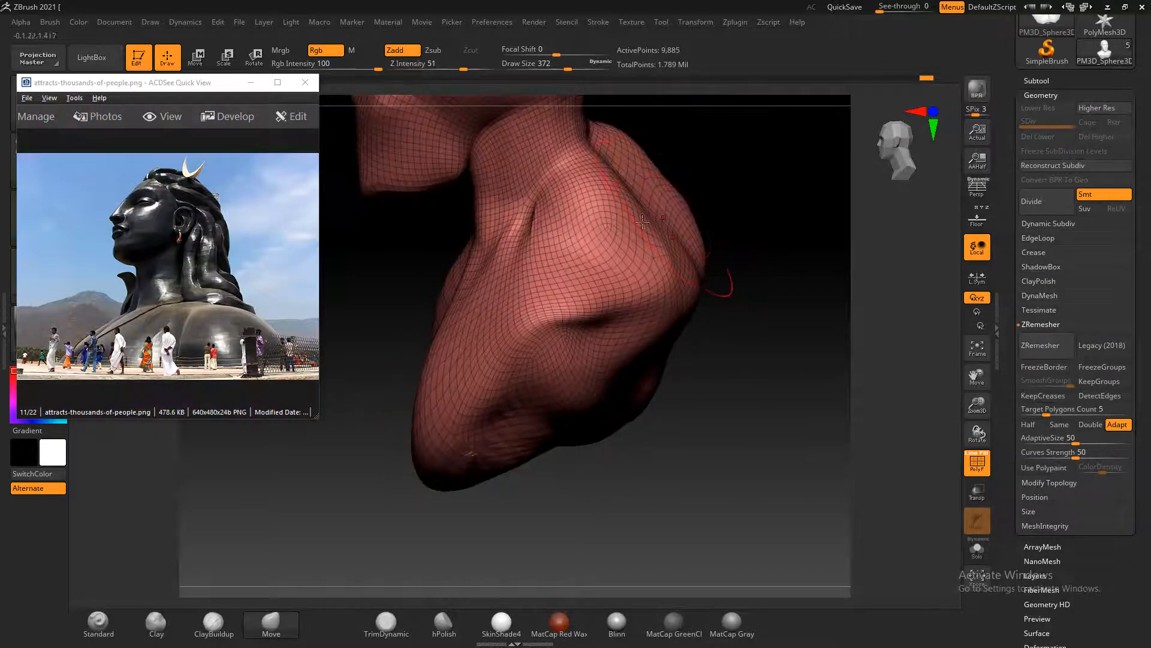
pyautogui.moveTo(616, 229)
pyautogui.mouseDown()
pyautogui.moveTo(646, 200)
pyautogui.moveTo(648, 244)
pyautogui.mouseUp()
pyautogui.moveTo(729, 355)
pyautogui.mouseDown()
pyautogui.moveTo(782, 355)
pyautogui.moveTo(757, 479)
pyautogui.mouseUp()
pyautogui.moveTo(636, 254)
pyautogui.mouseDown()
pyautogui.moveTo(618, 237)
pyautogui.moveTo(579, 259)
pyautogui.mouseUp()
pyautogui.moveTo(666, 240)
pyautogui.mouseDown()
pyautogui.moveTo(681, 219)
pyautogui.moveTo(663, 241)
pyautogui.mouseUp()
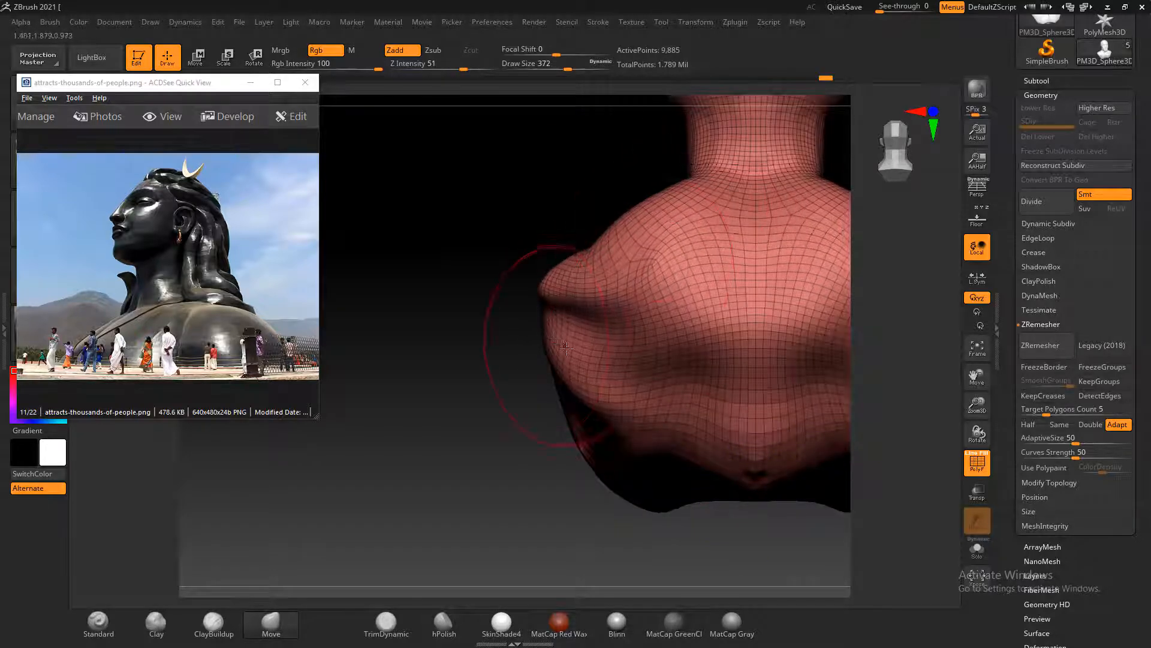
# Push out the back's outer sides below the shoulder tips with the Move brush
pyautogui.moveTo(566, 348); pyautogui.dragTo(559, 349)
pyautogui.moveTo(612, 383); pyautogui.dragTo(618, 392)
pyautogui.moveTo(467, 442); pyautogui.dragTo(604, 440)
pyautogui.moveTo(778, 432)
pyautogui.mouseDown()
pyautogui.moveTo(750, 429)
pyautogui.moveTo(714, 396)
pyautogui.moveTo(782, 422)
pyautogui.moveTo(783, 434)
pyautogui.mouseUp()
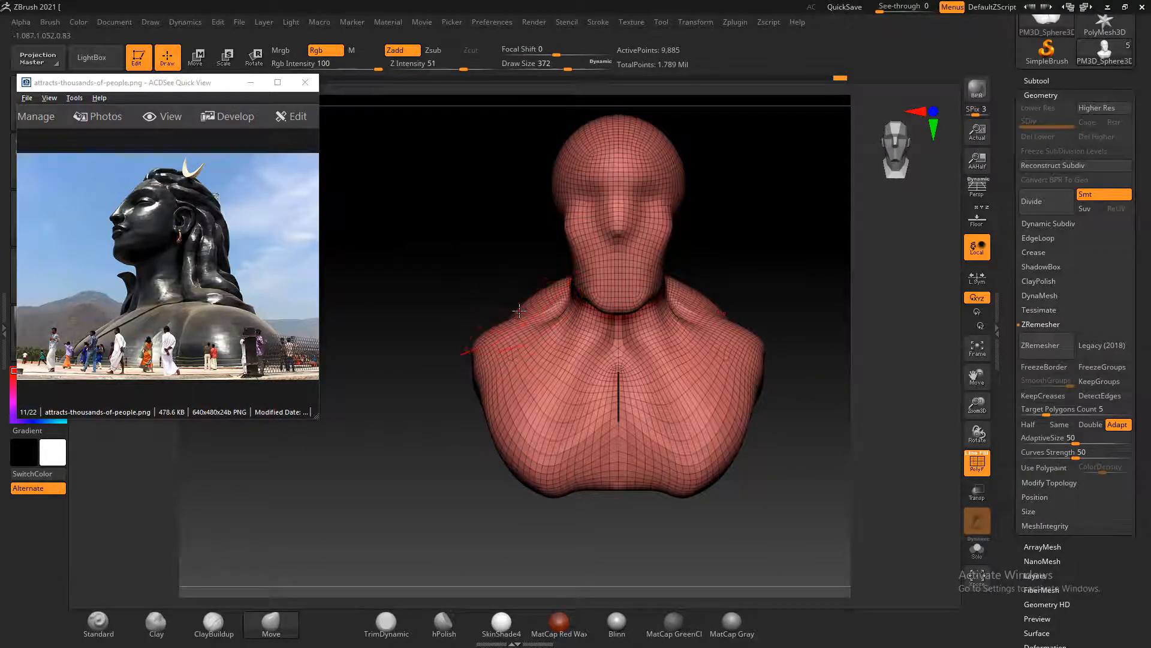
# Raise the shoulder slopes and adjust the chest's outline from the front with the Move brush
pyautogui.moveTo(506, 321); pyautogui.dragTo(522, 309)
pyautogui.moveTo(765, 374)
pyautogui.mouseDown()
pyautogui.moveTo(801, 404)
pyautogui.moveTo(756, 380)
pyautogui.mouseUp()
pyautogui.moveTo(676, 395); pyautogui.dragTo(669, 389)
pyautogui.moveTo(748, 407)
pyautogui.mouseDown()
pyautogui.moveTo(791, 419)
pyautogui.moveTo(754, 412)
pyautogui.mouseUp()
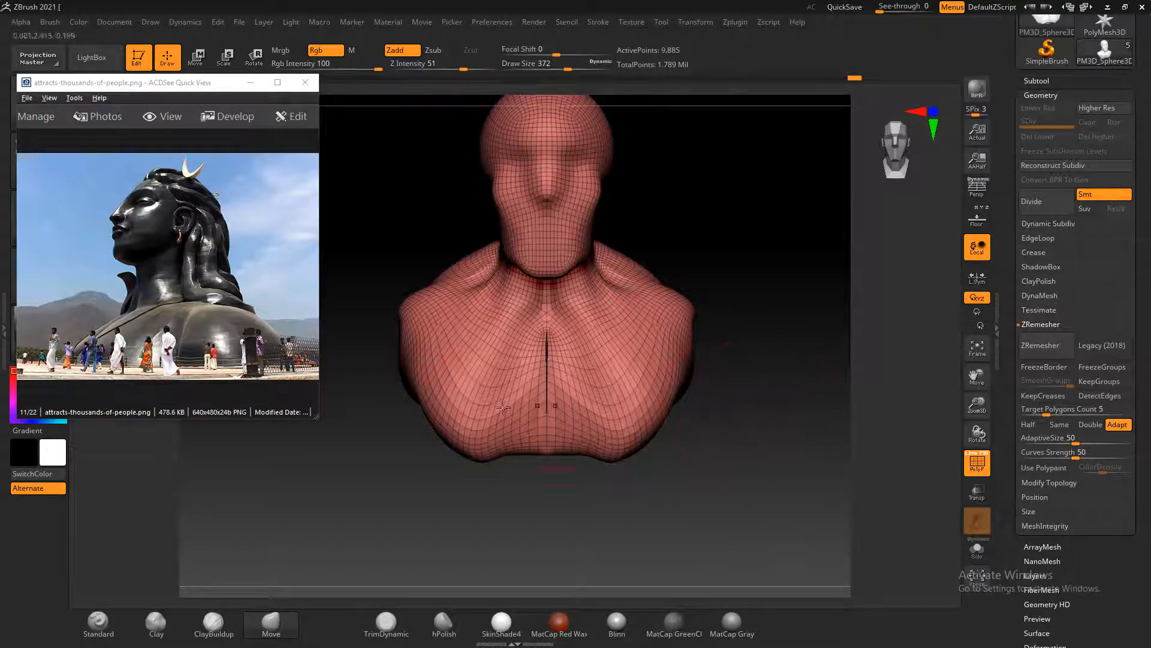
# Switch the reference picture to adiyogi-2.jpg for comparison with the bust's front
pyautogui.scroll(-1, 166, 235)
pyautogui.scroll(2, 180, 237)
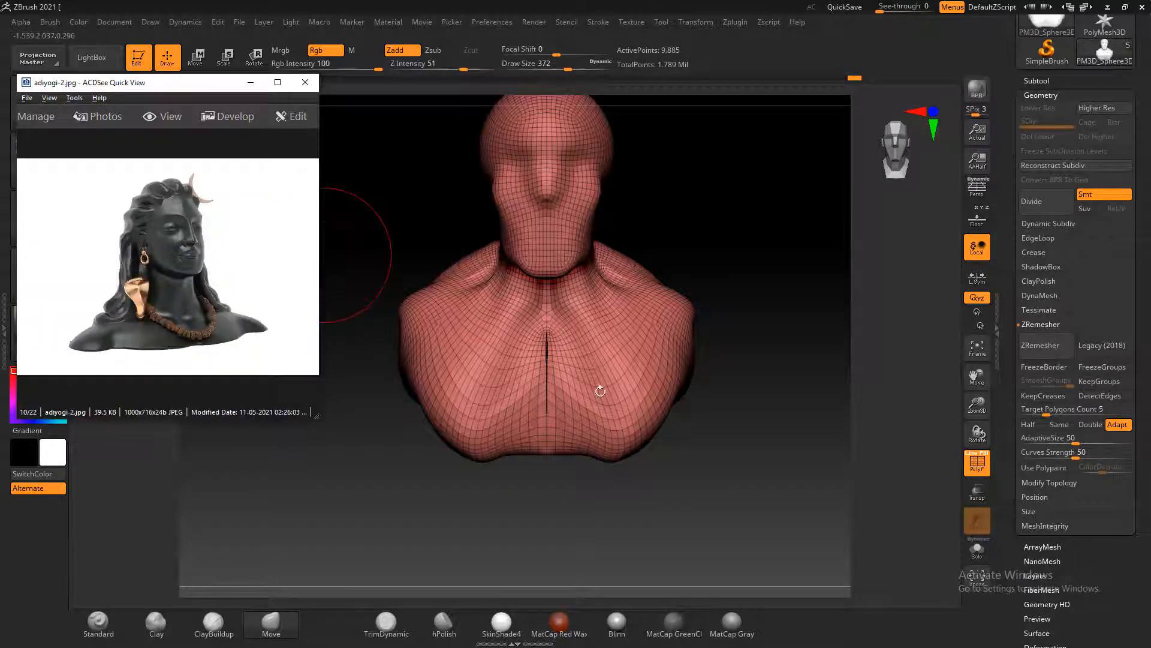
pyautogui.moveTo(727, 404); pyautogui.dragTo(736, 402)
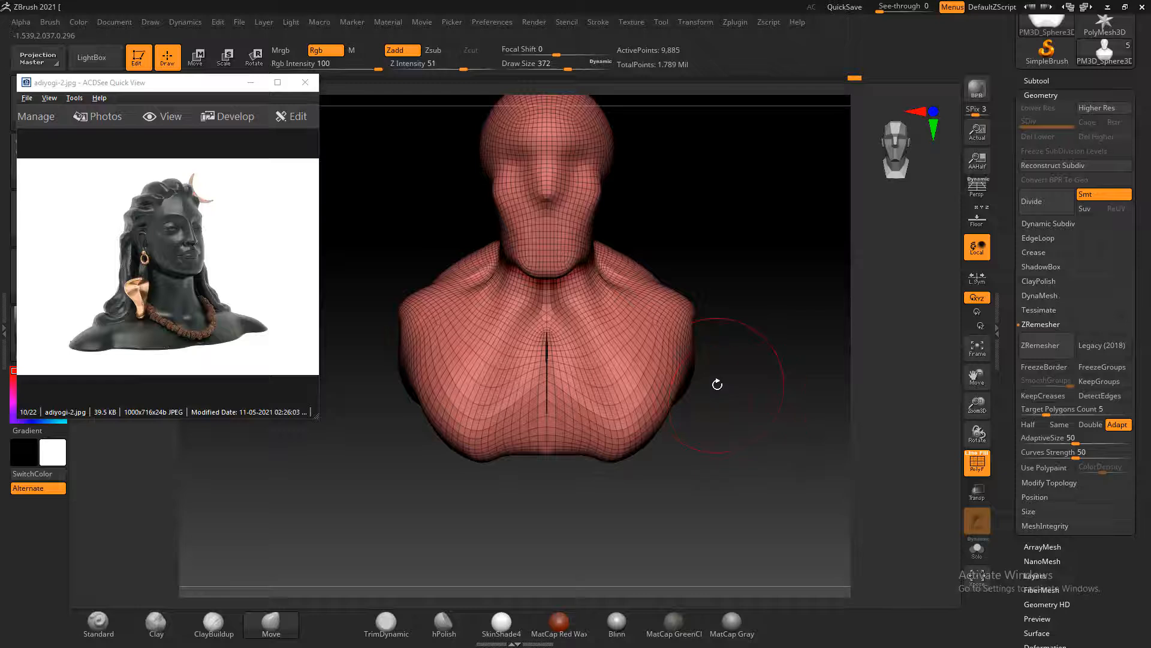
# Hide the wireframe, then fill and smooth the hollows across the back with the ClayBuildup brush at Z Intensity 1
pyautogui.moveTo(596, 440)
pyautogui.mouseDown()
pyautogui.moveTo(606, 448)
pyautogui.moveTo(546, 429)
pyautogui.moveTo(709, 470)
pyautogui.moveTo(675, 465)
pyautogui.mouseUp()
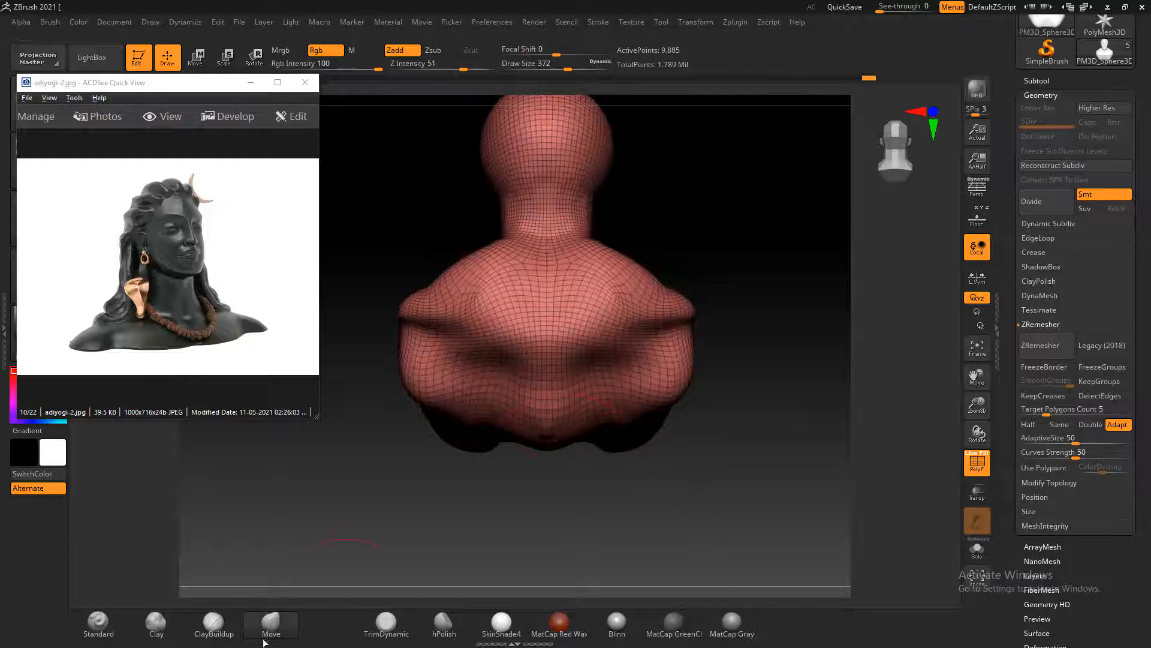
pyautogui.click(211, 626)
pyautogui.moveTo(459, 375)
pyautogui.mouseDown()
pyautogui.moveTo(510, 369)
pyautogui.moveTo(482, 347)
pyautogui.moveTo(476, 356)
pyautogui.moveTo(518, 401)
pyautogui.moveTo(504, 359)
pyautogui.moveTo(522, 375)
pyautogui.mouseUp()
pyautogui.click(435, 65)
pyautogui.write('60')
pyautogui.press('Return')
pyautogui.hotkey('shift', 'f')
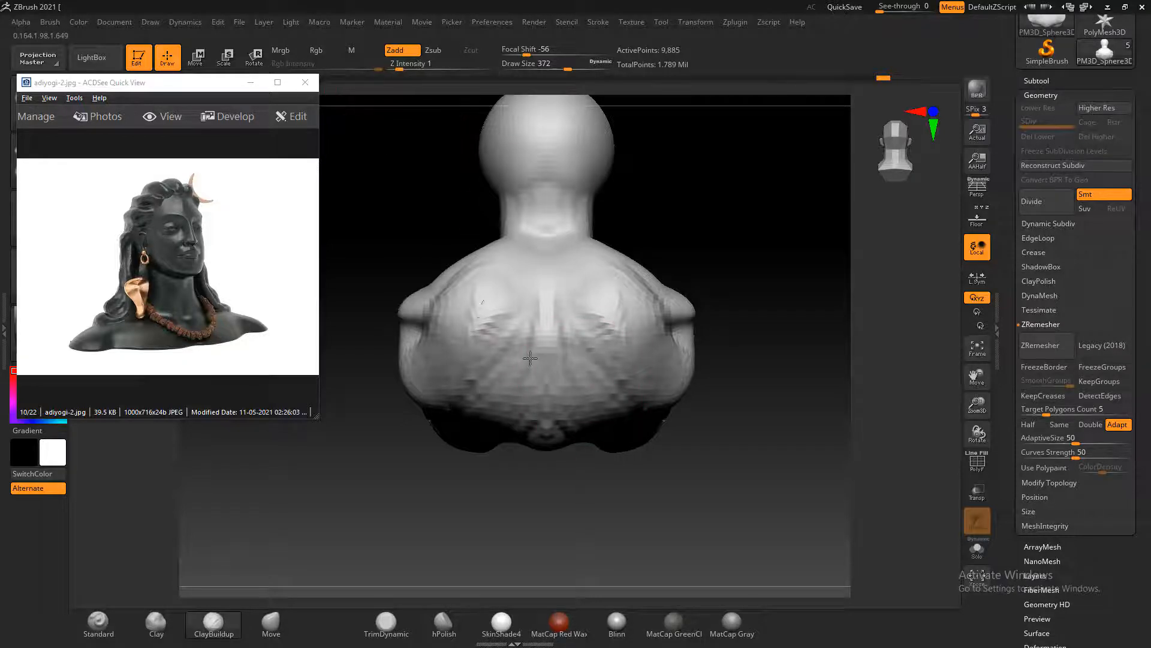
pyautogui.moveTo(530, 358)
pyautogui.keyDown('shift'); pyautogui.mouseDown()
pyautogui.moveTo(495, 276)
pyautogui.moveTo(540, 288)
pyautogui.mouseUp(); pyautogui.keyUp('shift')
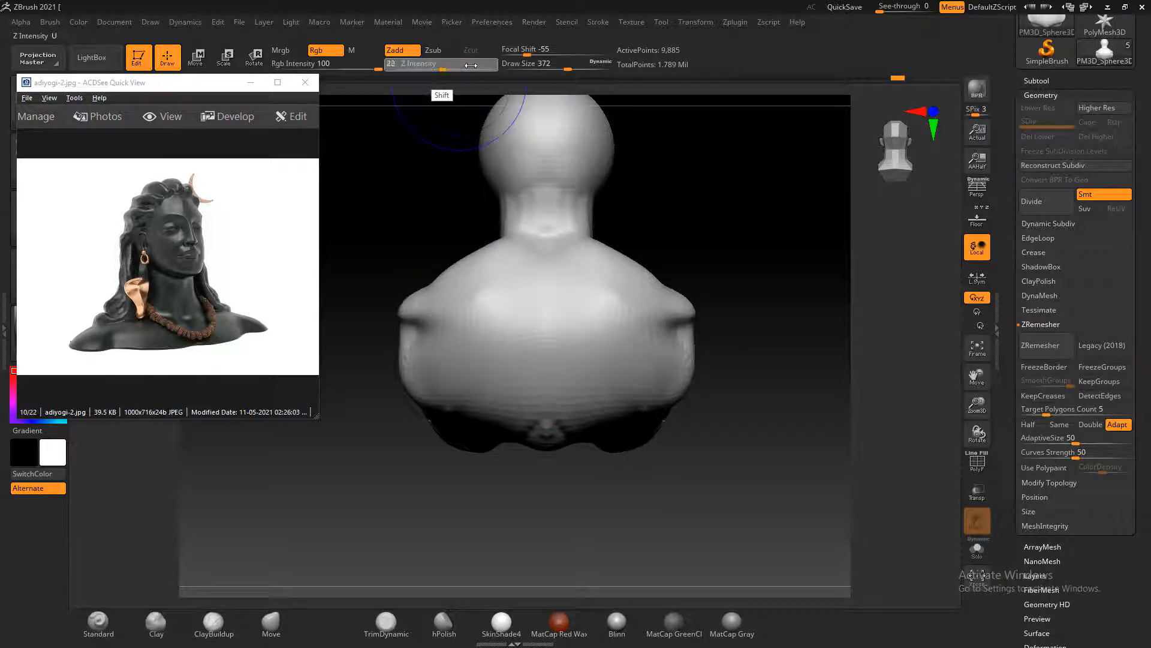
# Build up volume on the outer shoulders with the ClayBuildup brush at draw size 372
pyautogui.moveTo(674, 456); pyautogui.dragTo(833, 423)
pyautogui.moveTo(725, 419); pyautogui.dragTo(792, 432)
pyautogui.moveTo(517, 338); pyautogui.dragTo(516, 337)
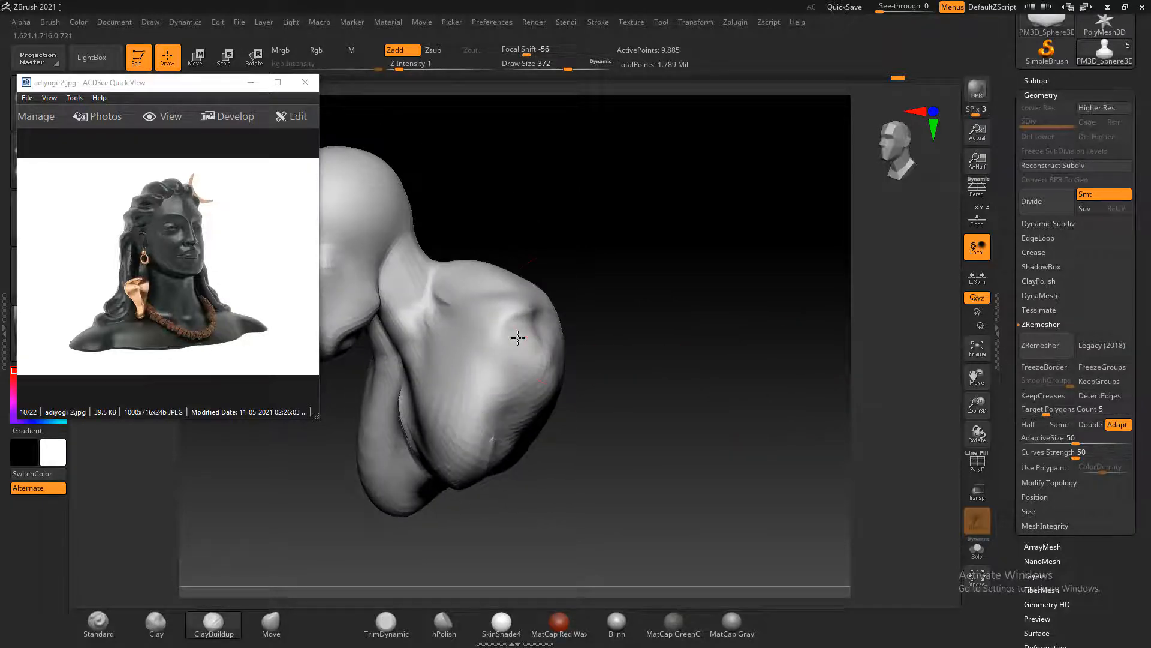
pyautogui.moveTo(608, 325)
pyautogui.mouseDown()
pyautogui.moveTo(683, 327)
pyautogui.moveTo(679, 376)
pyautogui.moveTo(809, 382)
pyautogui.mouseUp()
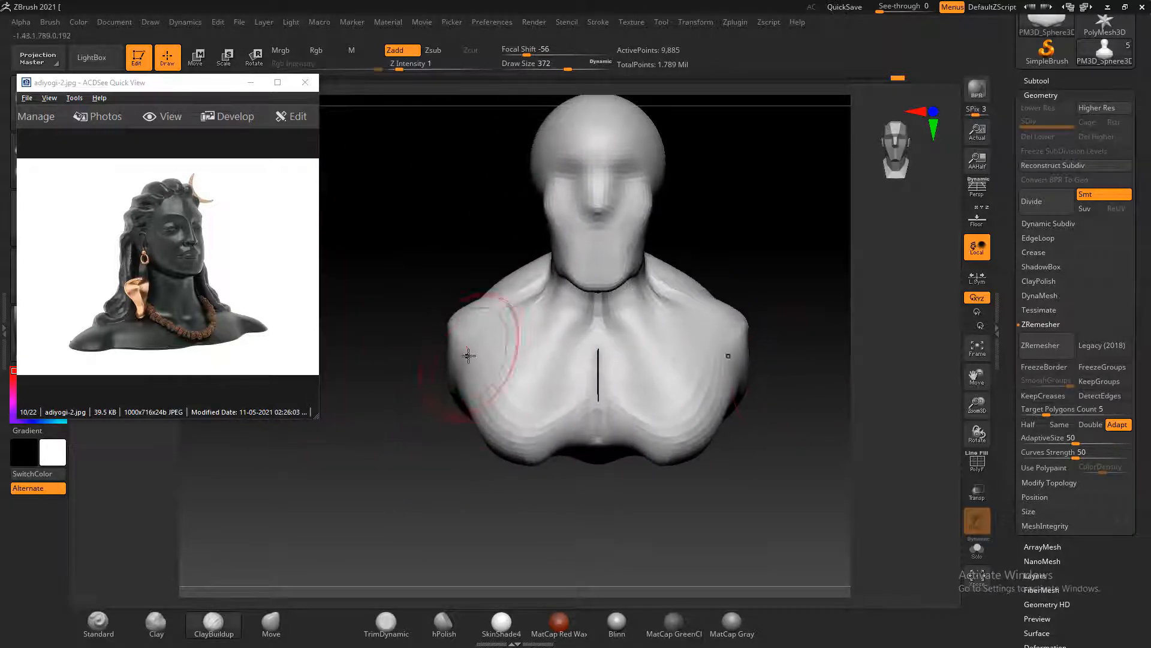
pyautogui.moveTo(468, 355); pyautogui.dragTo(468, 355)
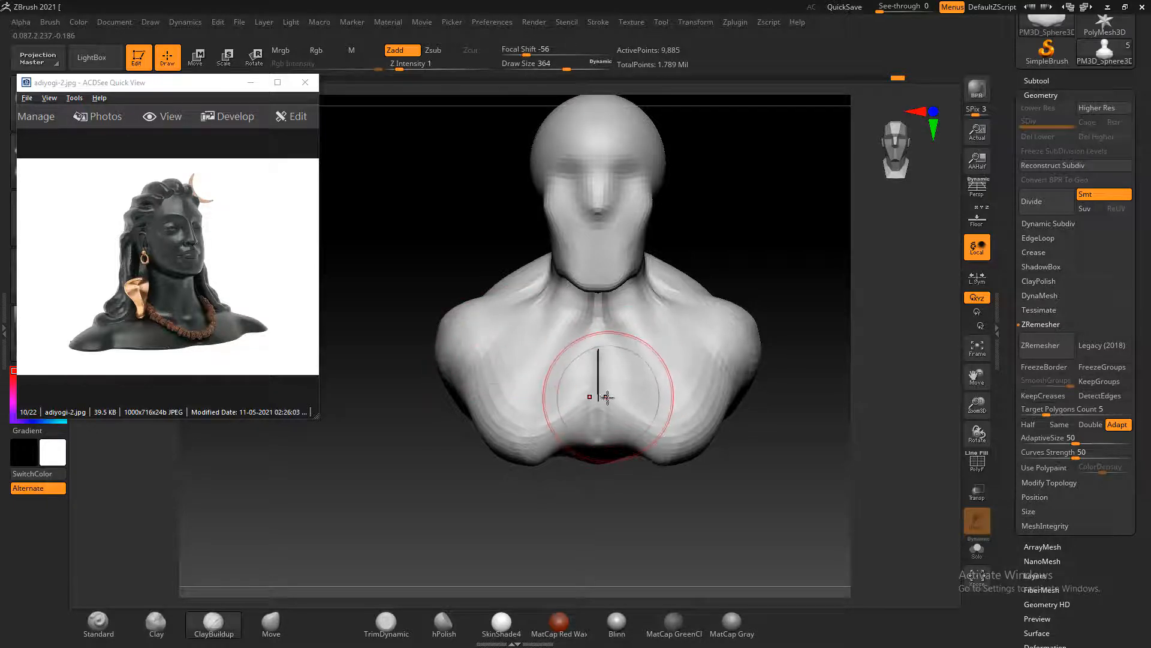
# Reduce the draw size to 276 and smooth the slopes between the neck and the shoulders
pyautogui.press('[')
pyautogui.press('shift')
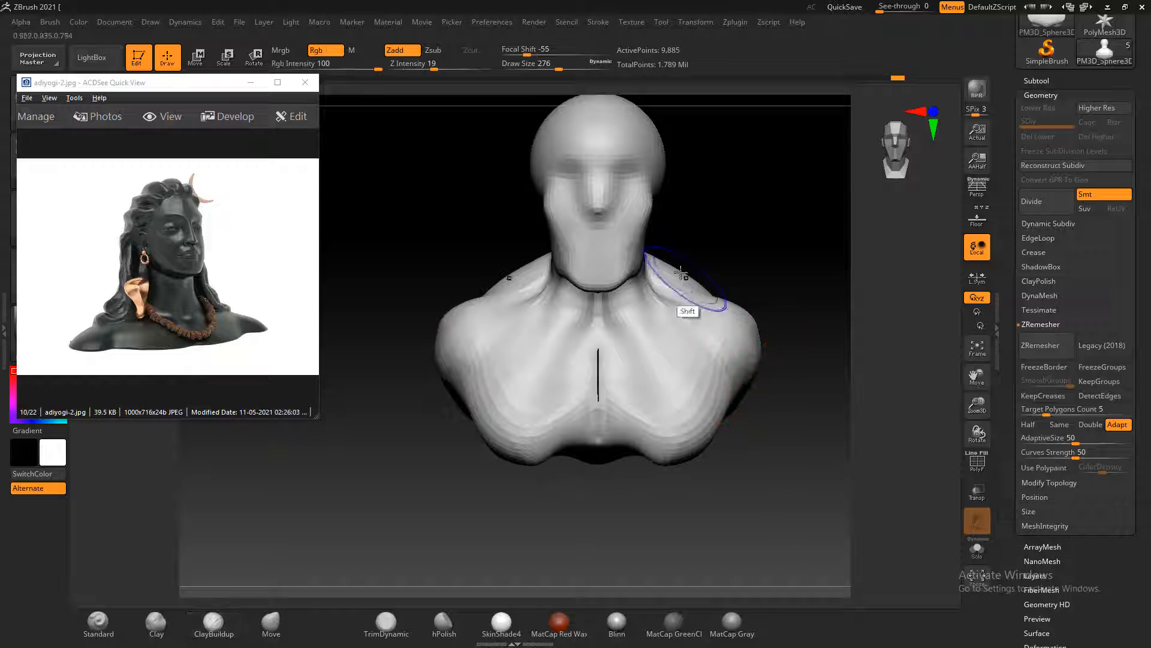
pyautogui.moveTo(435, 235); pyautogui.dragTo(510, 240)
pyautogui.keyDown('alt'); pyautogui.moveTo(582, 302); pyautogui.dragTo(604, 269); pyautogui.keyUp('alt')
pyautogui.moveTo(516, 210); pyautogui.dragTo(579, 270)
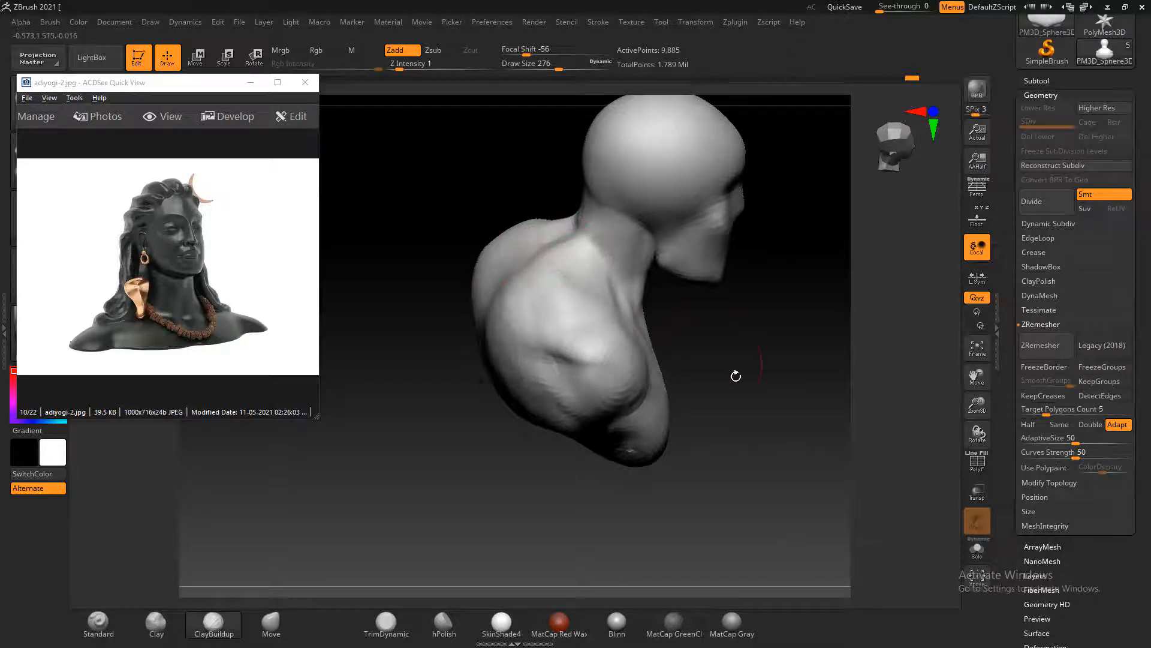
# Smooth the back of the neck and fill the creases behind the shoulder tips with the ClayBuildup brush
pyautogui.moveTo(738, 375); pyautogui.dragTo(552, 270)
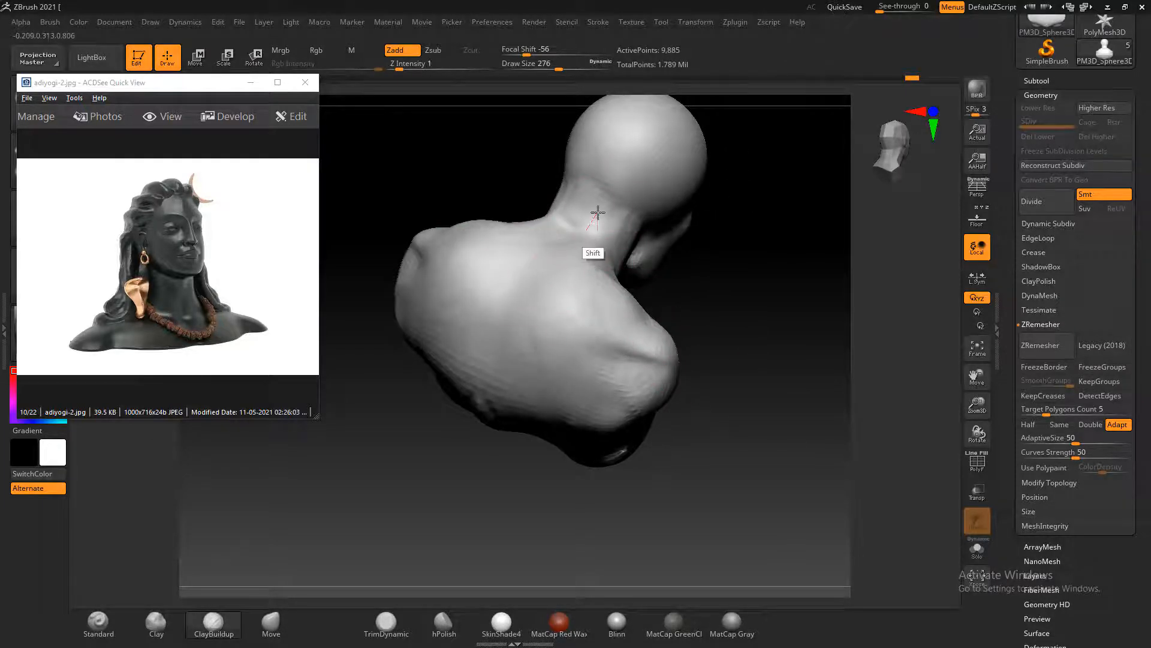
pyautogui.press('shift')
pyautogui.keyDown('shift'); pyautogui.moveTo(745, 360); pyautogui.dragTo(722, 389); pyautogui.keyUp('shift')
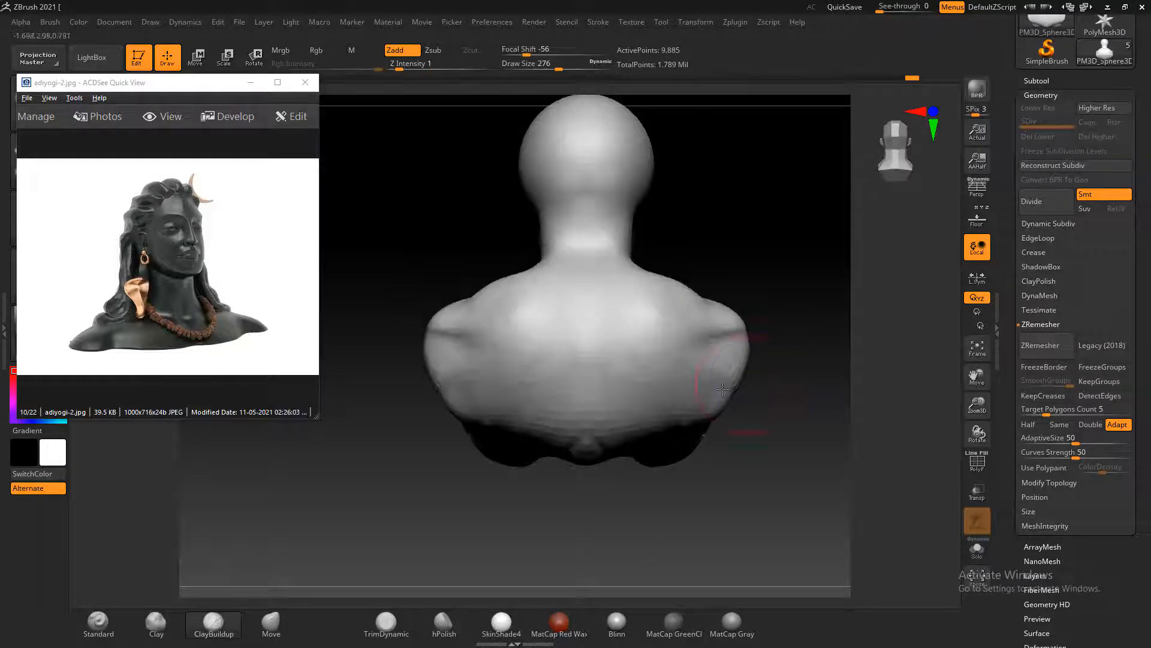
pyautogui.moveTo(448, 359); pyautogui.dragTo(450, 355)
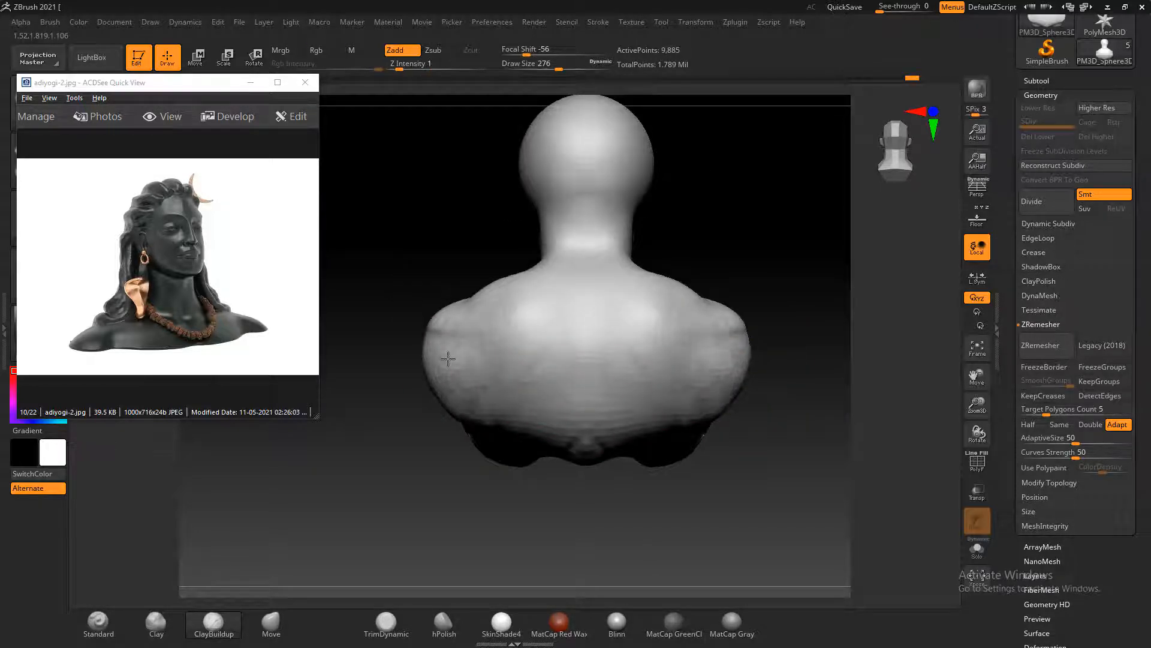
# Fill the hollows along the back's lower edge and underside with the ClayBuildup brush
pyautogui.moveTo(760, 499); pyautogui.dragTo(755, 422)
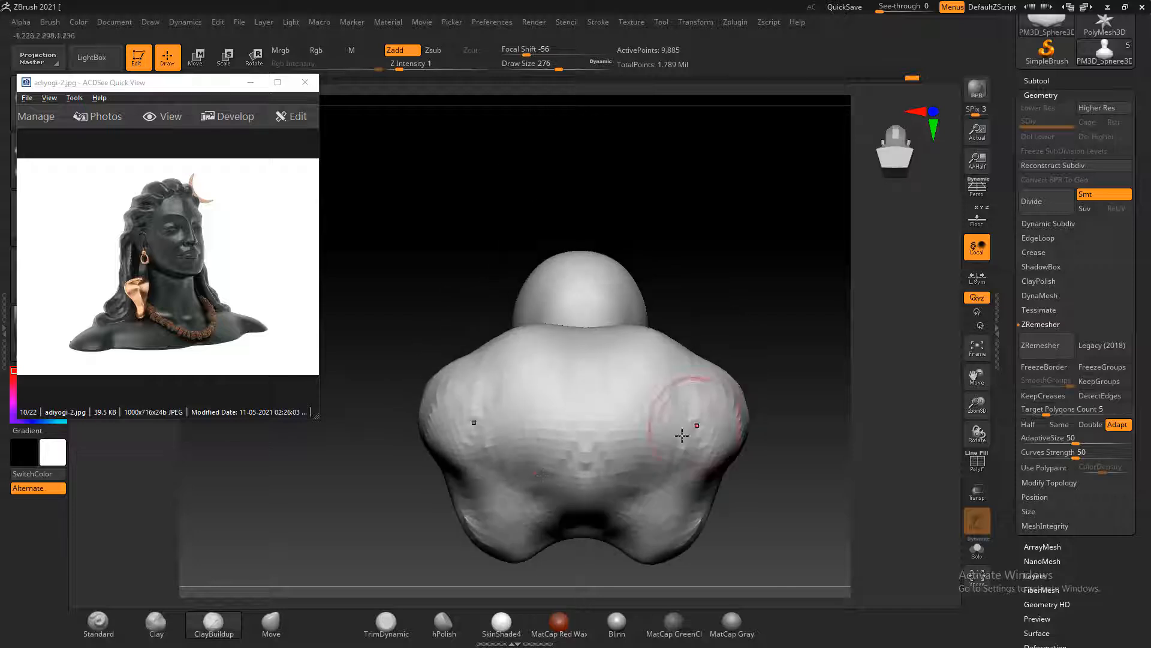
pyautogui.moveTo(536, 479)
pyautogui.mouseDown()
pyautogui.moveTo(540, 509)
pyautogui.moveTo(541, 475)
pyautogui.mouseUp()
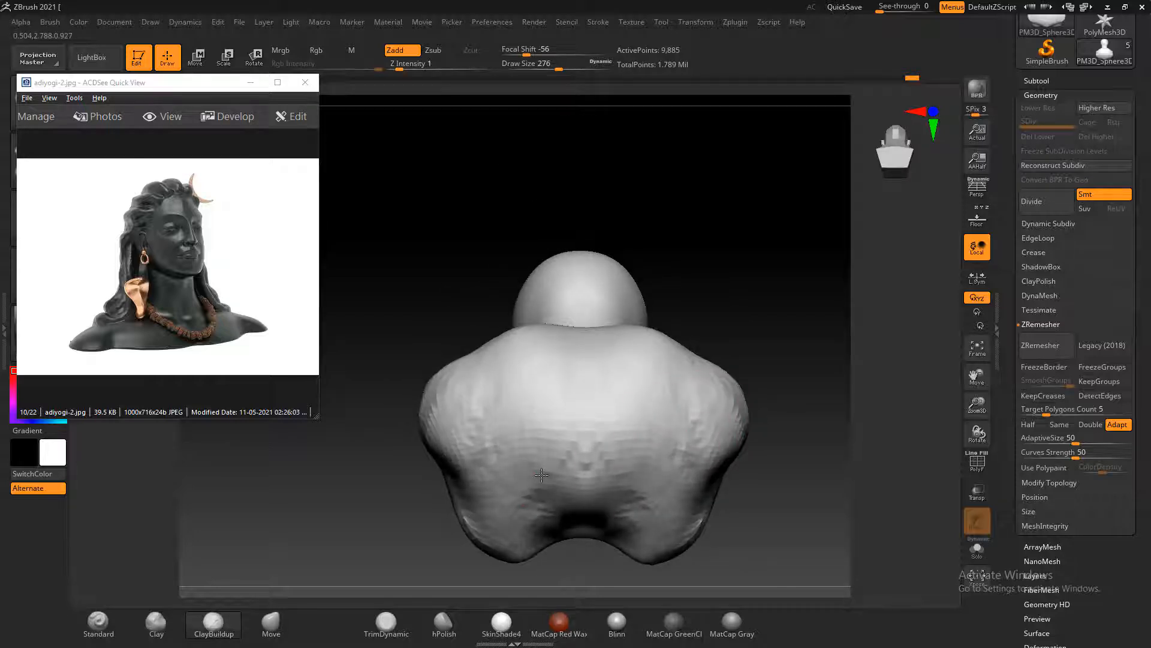
pyautogui.moveTo(750, 481); pyautogui.dragTo(760, 412)
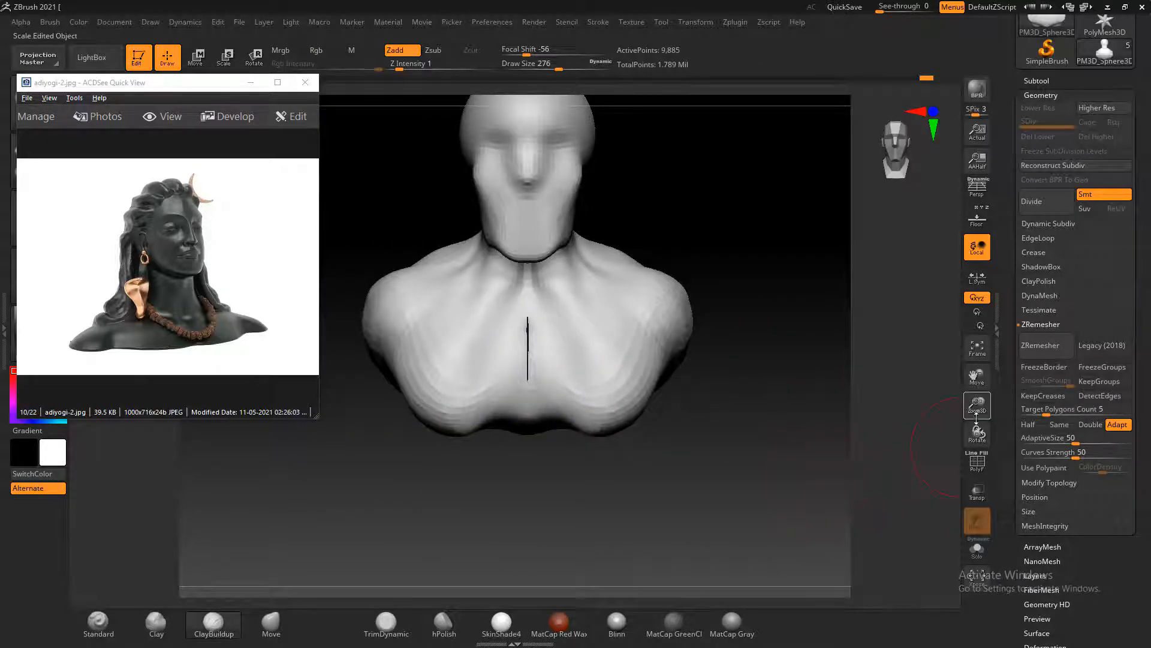
# Remesh the bust with DynaMesh at resolution 128
pyautogui.click(1039, 295)
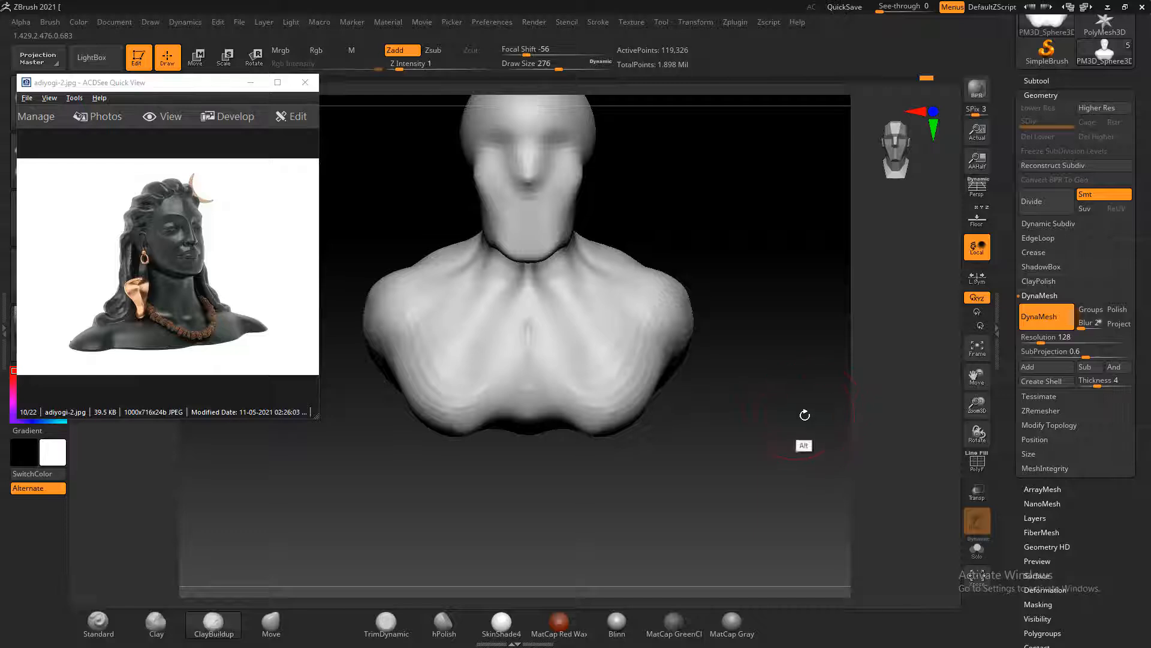
pyautogui.click(982, 347)
pyautogui.keyDown('shift'); pyautogui.moveTo(694, 465); pyautogui.dragTo(816, 406); pyautogui.keyUp('shift')
# Round out the shoulder caps from the front with the ClayBuildup brush at draw size 276 and smooth them
pyautogui.press('b')
pyautogui.press('c')
pyautogui.press('b')
pyautogui.hotkey('shift', 'f')
pyautogui.hotkey('shift', 'f')
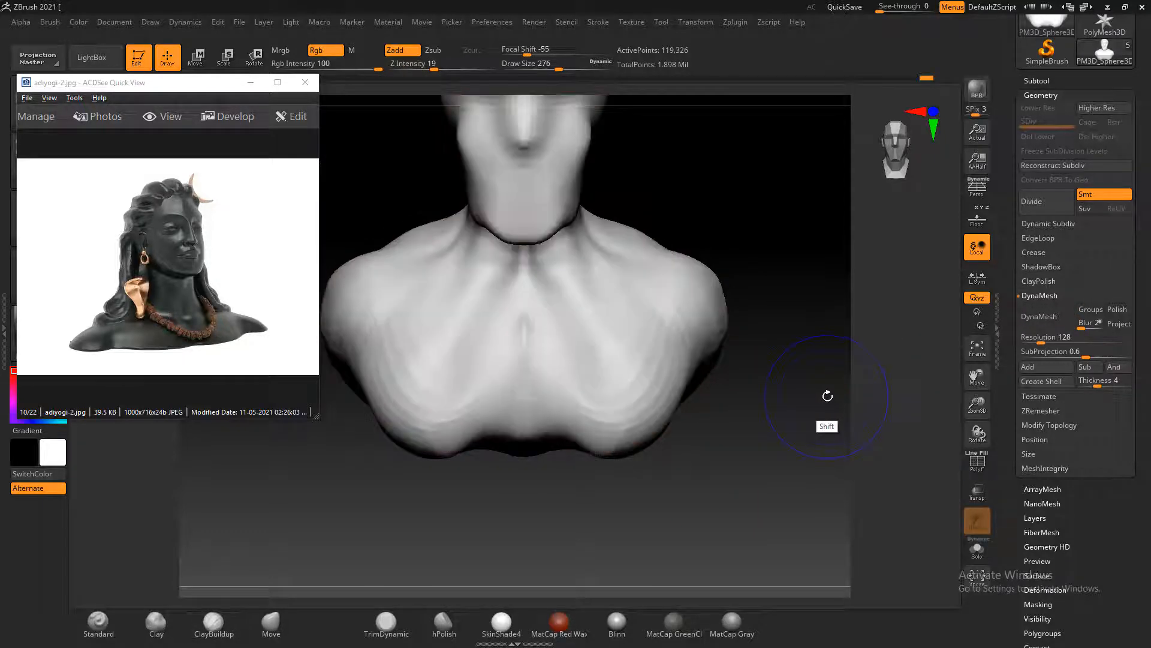
pyautogui.keyDown('alt'); pyautogui.moveTo(875, 355); pyautogui.dragTo(894, 423); pyautogui.keyUp('alt')
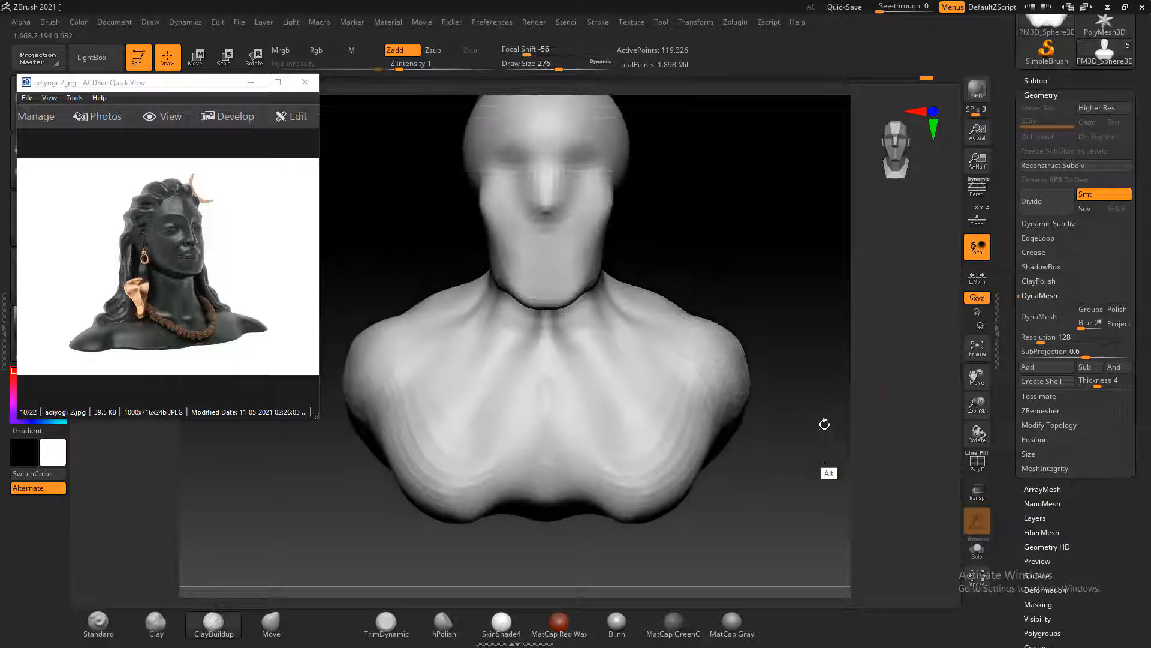
pyautogui.keyDown('alt'); pyautogui.moveTo(819, 325); pyautogui.dragTo(819, 341); pyautogui.keyUp('alt')
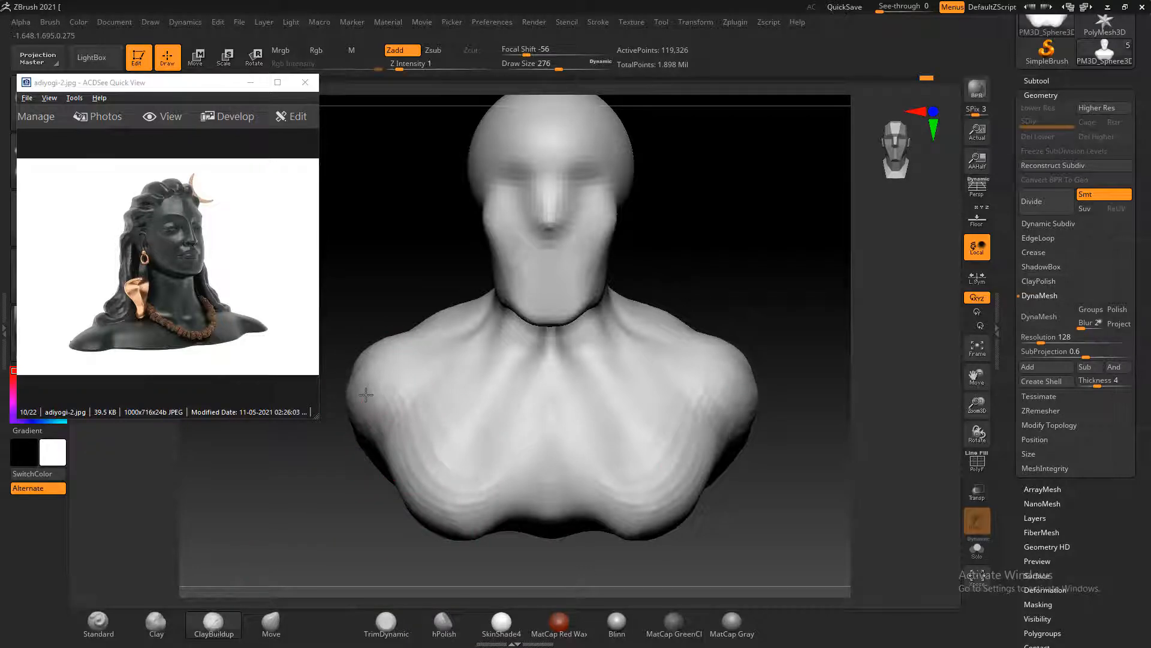
pyautogui.moveTo(366, 369); pyautogui.dragTo(375, 377)
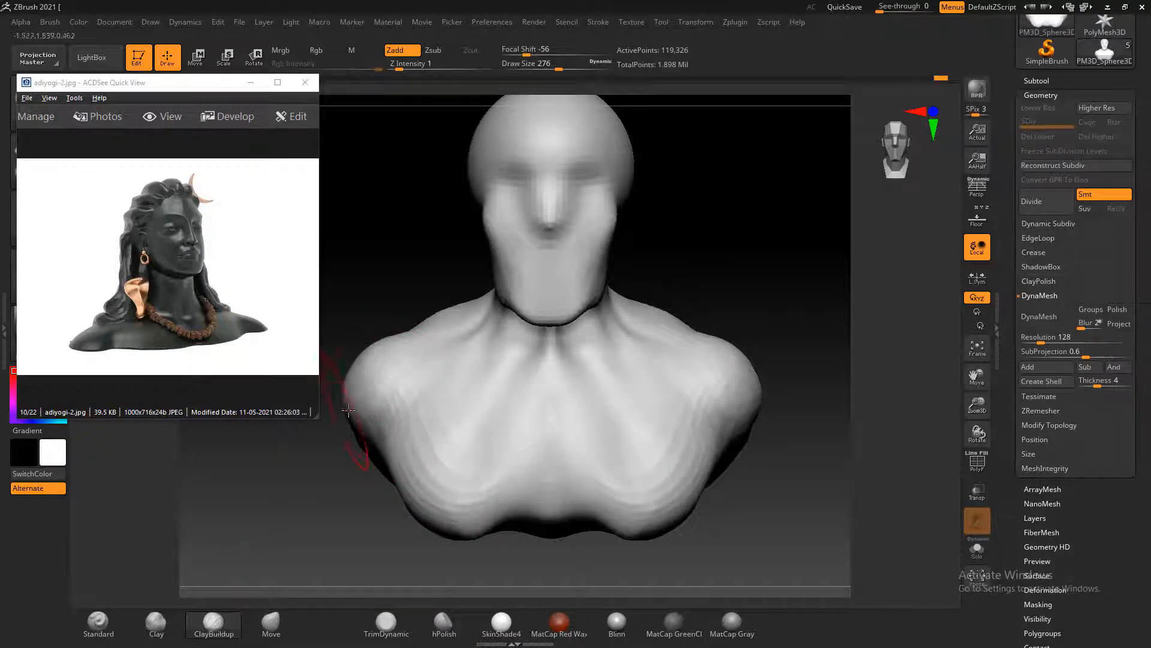
# Carve the creases between the shoulder caps and chest with the Standard brush at draw size 164 and focal shift 62, and smooth them
pyautogui.click(81, 631)
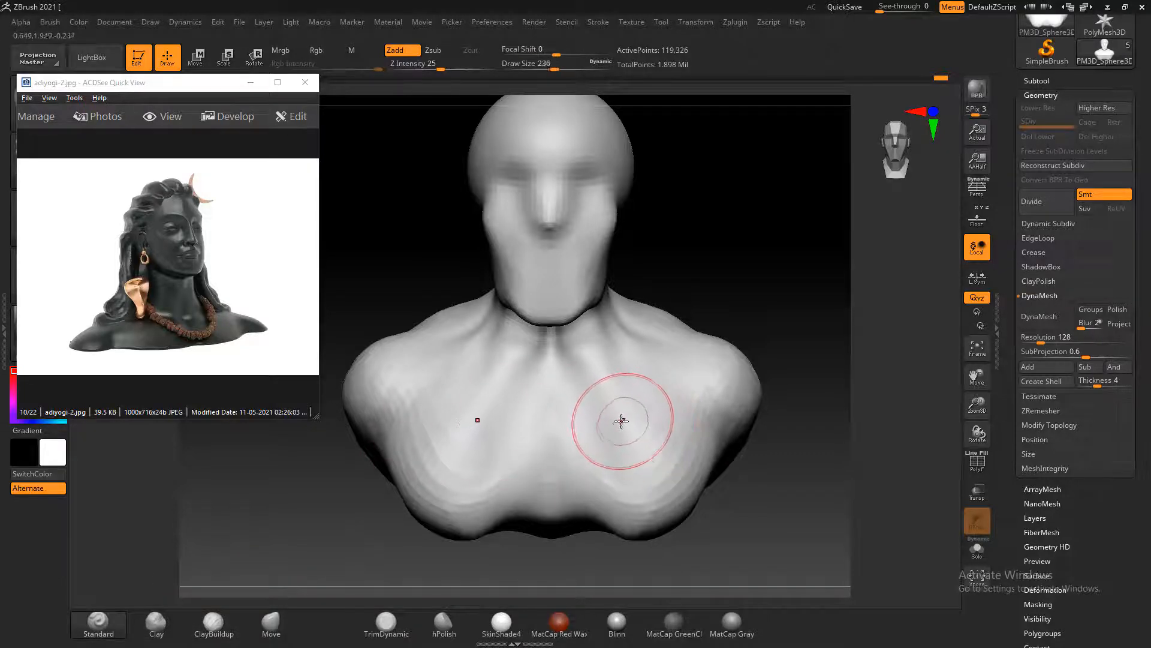
pyautogui.press('[')
pyautogui.press('[')
pyautogui.press('[')
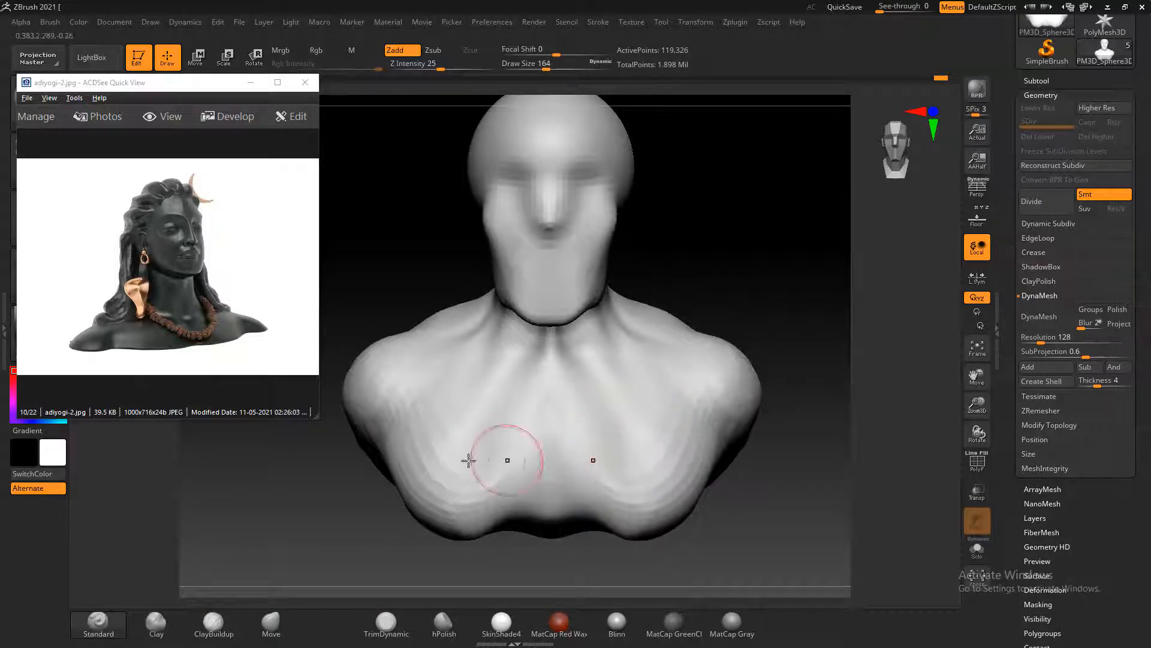
pyautogui.keyDown('alt'); pyautogui.moveTo(403, 363); pyautogui.dragTo(400, 397); pyautogui.keyUp('alt')
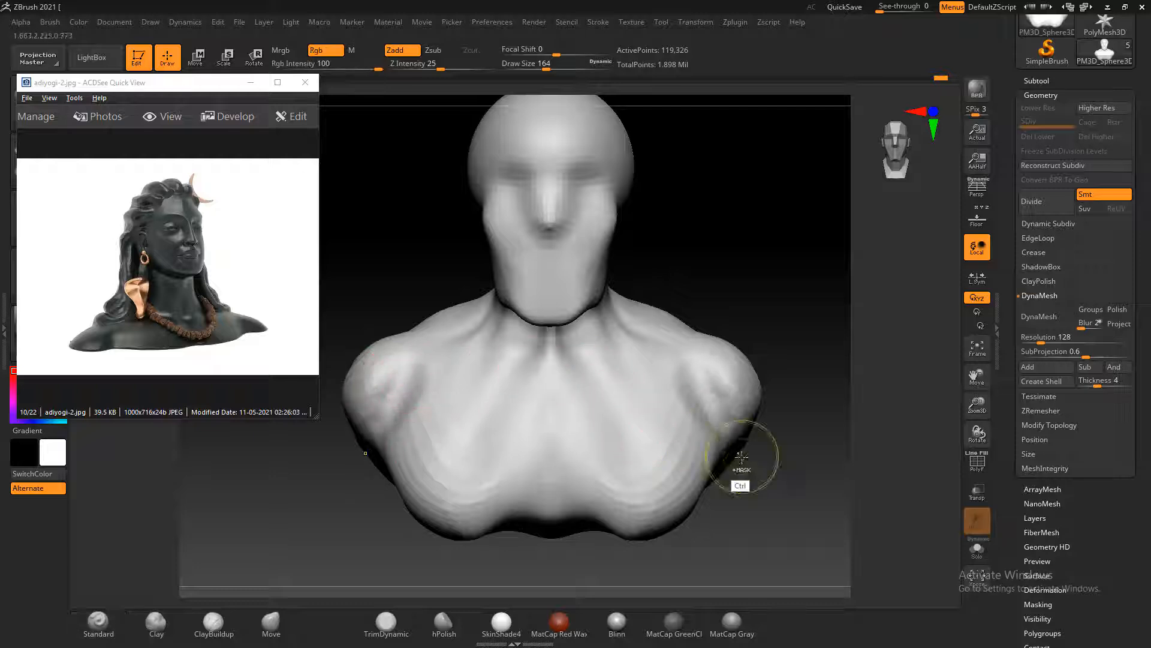
pyautogui.hotkey('ctrl', 'z')
pyautogui.hotkey('ctrl', 'z')
pyautogui.moveTo(562, 53); pyautogui.dragTo(597, 53)
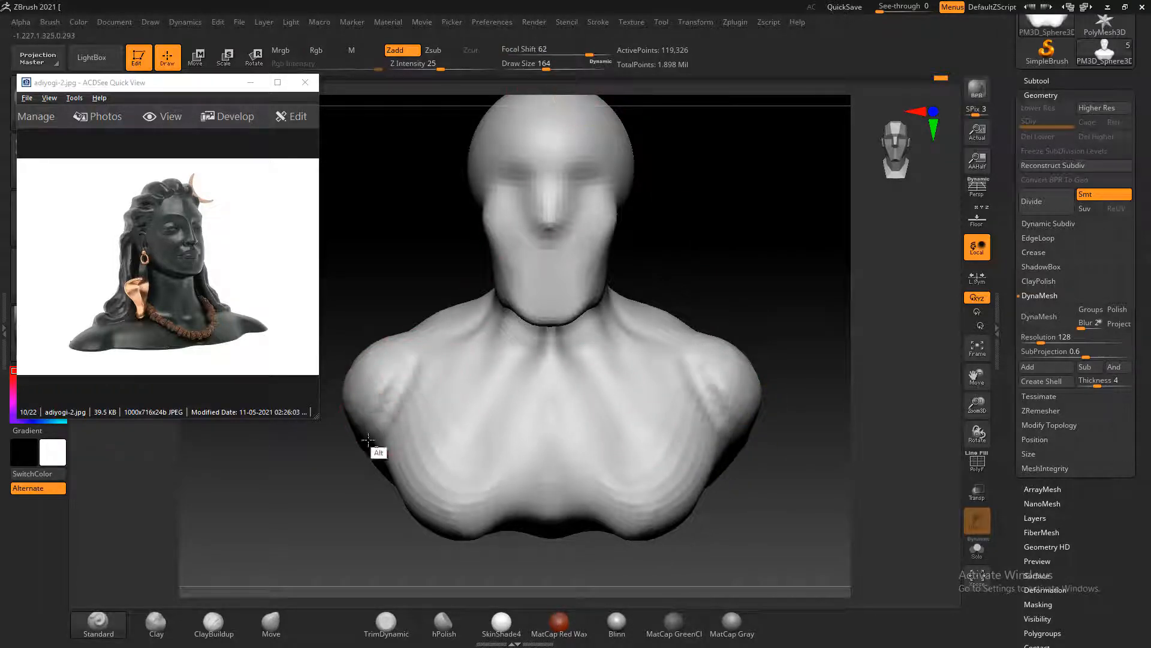
pyautogui.moveTo(735, 277)
pyautogui.mouseDown()
pyautogui.moveTo(750, 286)
pyautogui.moveTo(758, 274)
pyautogui.moveTo(737, 294)
pyautogui.moveTo(832, 273)
pyautogui.moveTo(773, 377)
pyautogui.mouseUp()
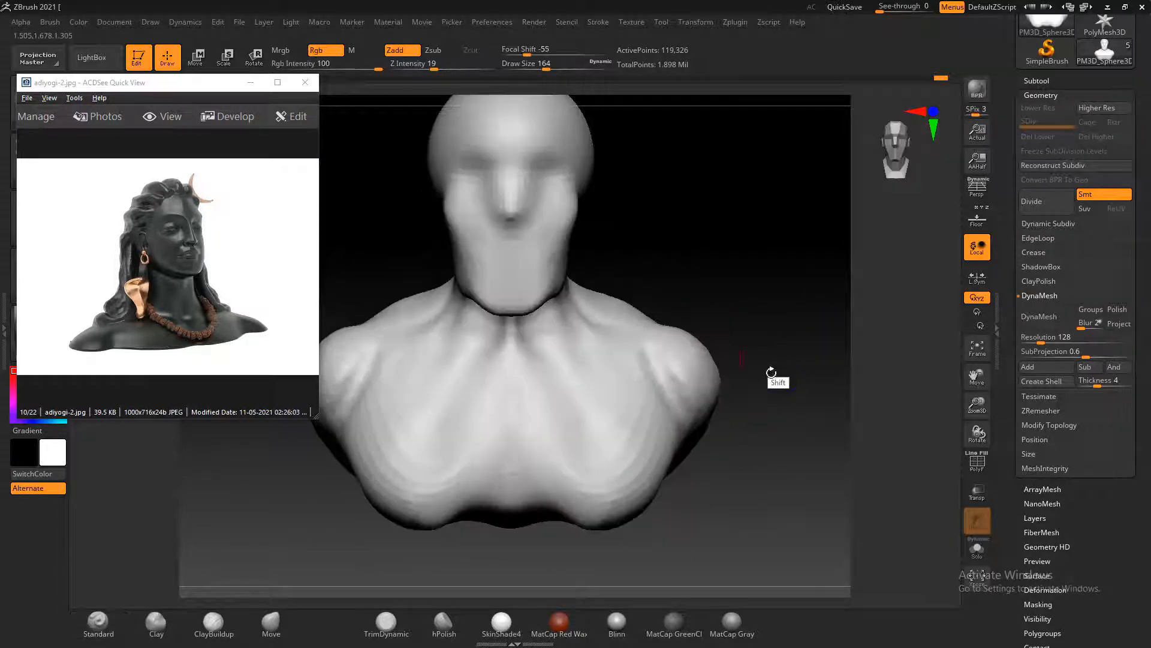
pyautogui.press('shift')
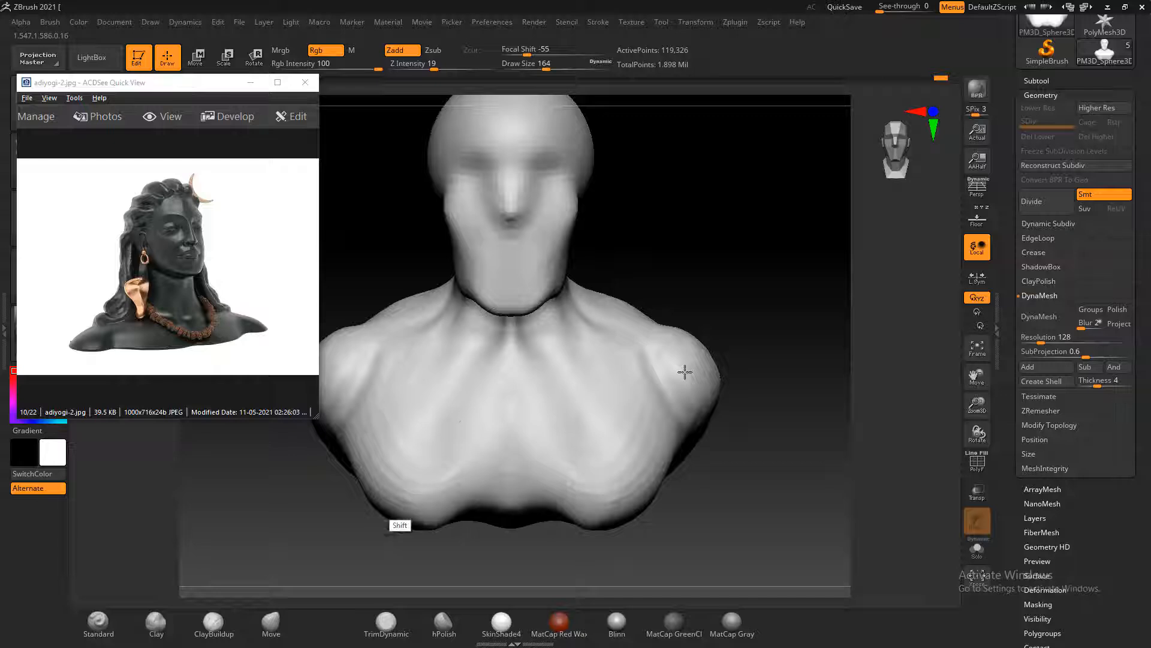
pyautogui.keyDown('alt'); pyautogui.moveTo(796, 436); pyautogui.dragTo(786, 434); pyautogui.keyUp('alt')
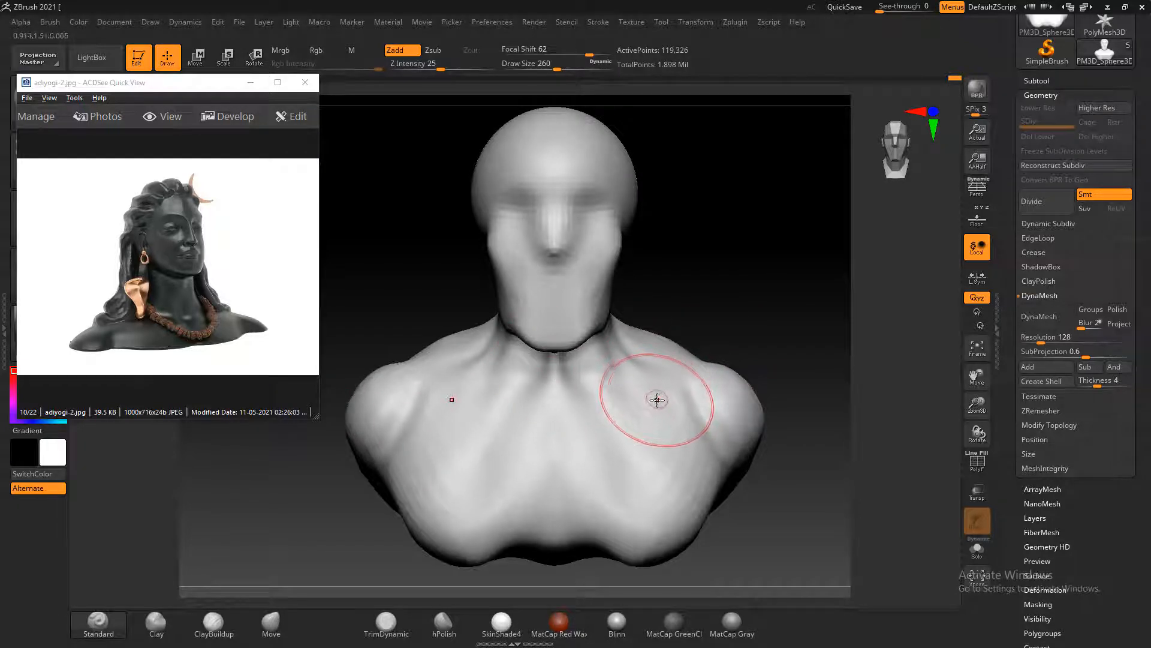
# Sculpt the collarbones from the base of the neck out to the shoulders with the Standard brush at draw size 168
pyautogui.press('[')
pyautogui.press('[')
pyautogui.press('[')
pyautogui.press('[')
pyautogui.press('[')
pyautogui.press('[')
pyautogui.press('[')
pyautogui.press('[')
pyautogui.press('[')
pyautogui.press('[')
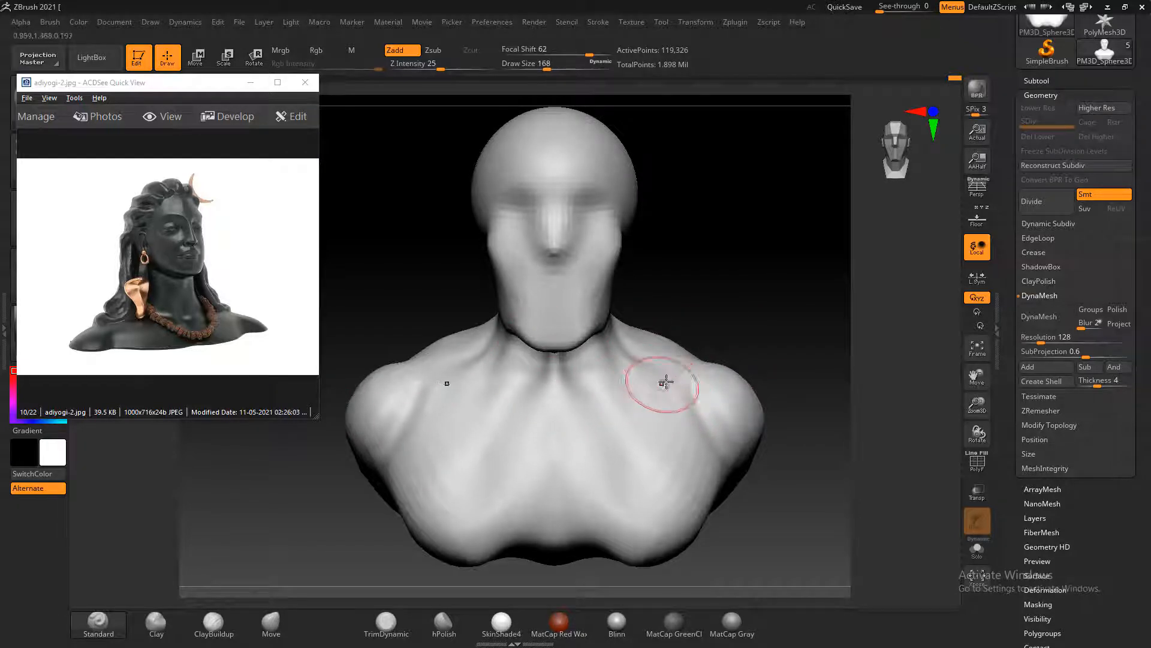
pyautogui.keyDown('alt'); pyautogui.moveTo(654, 387); pyautogui.dragTo(558, 419); pyautogui.keyUp('alt')
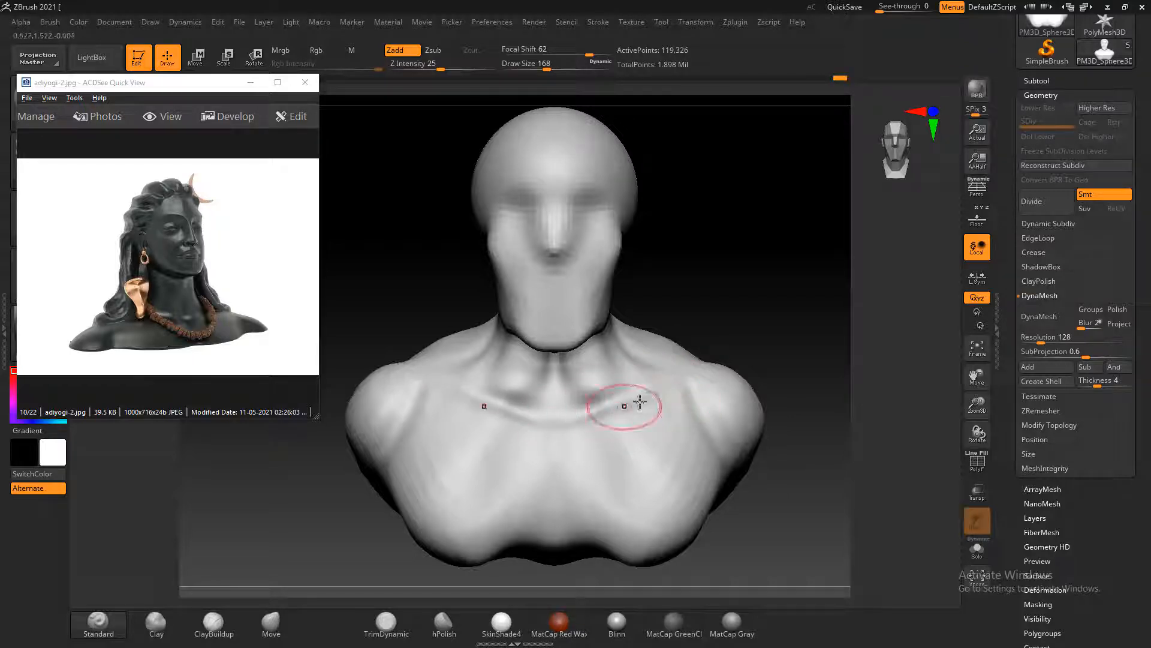
pyautogui.moveTo(673, 388); pyautogui.dragTo(593, 427)
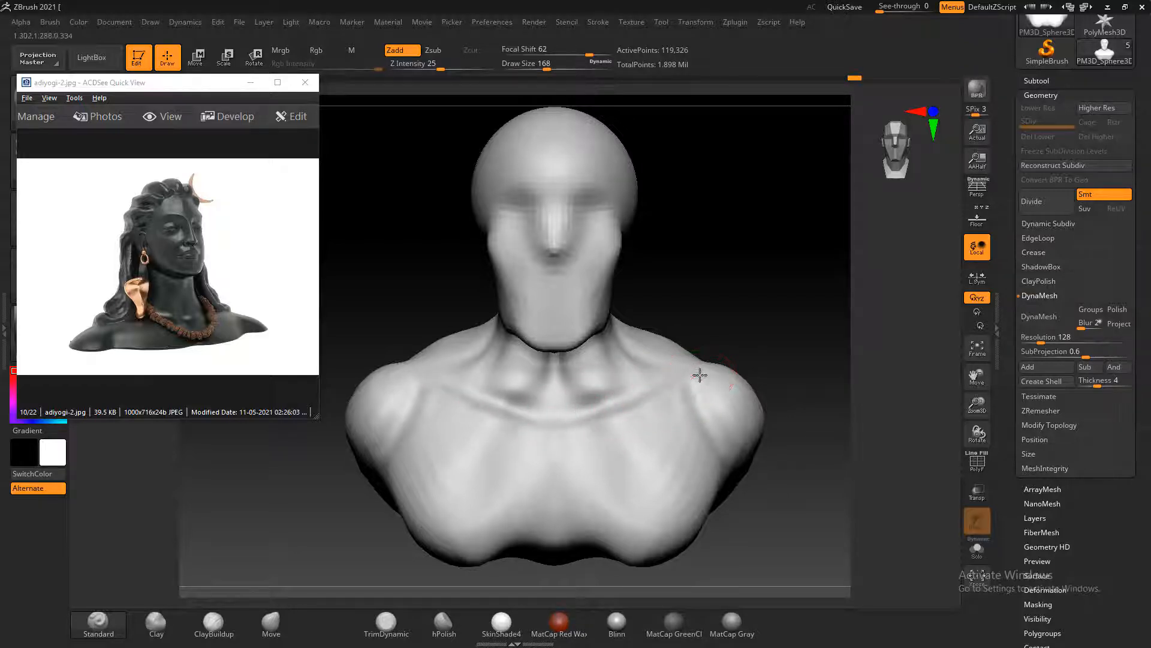
pyautogui.moveTo(734, 297)
pyautogui.mouseDown()
pyautogui.moveTo(714, 333)
pyautogui.moveTo(730, 280)
pyautogui.mouseUp()
pyautogui.keyDown('shift'); pyautogui.moveTo(651, 359); pyautogui.dragTo(589, 393); pyautogui.keyUp('shift')
# Inspect the wireframe, then divide the bust mesh to add a subdivision level and return to subdivision level 1
pyautogui.moveTo(694, 302); pyautogui.dragTo(794, 301)
pyautogui.hotkey('shift', 'f')
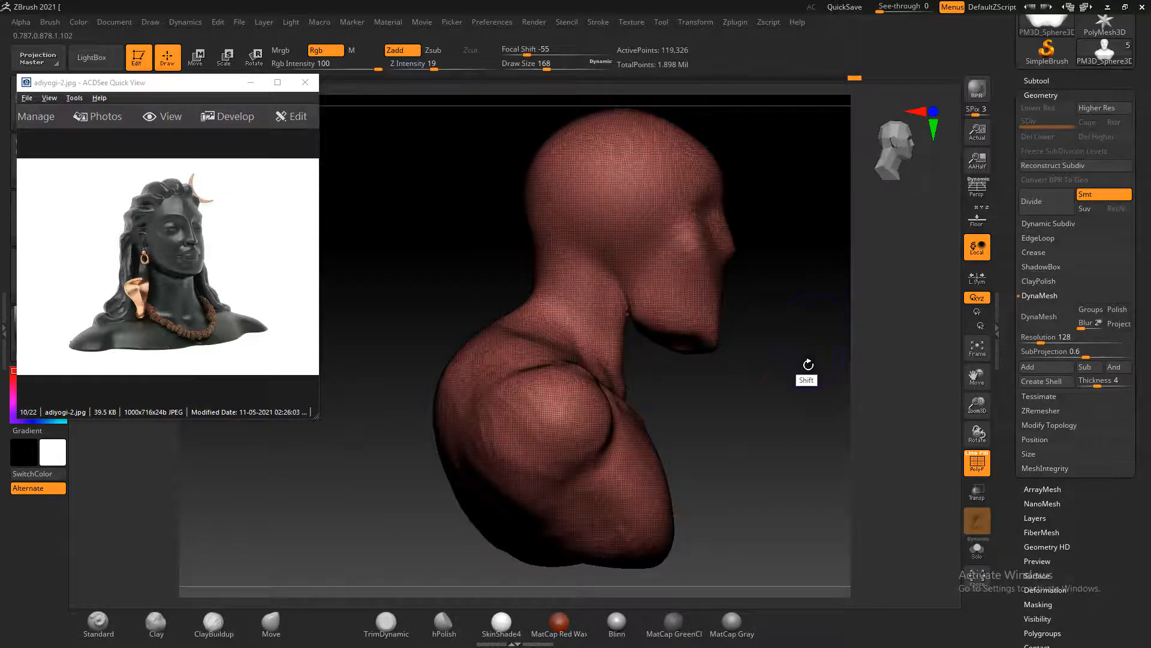
pyautogui.keyDown('alt'); pyautogui.moveTo(799, 390); pyautogui.dragTo(861, 388); pyautogui.keyUp('alt')
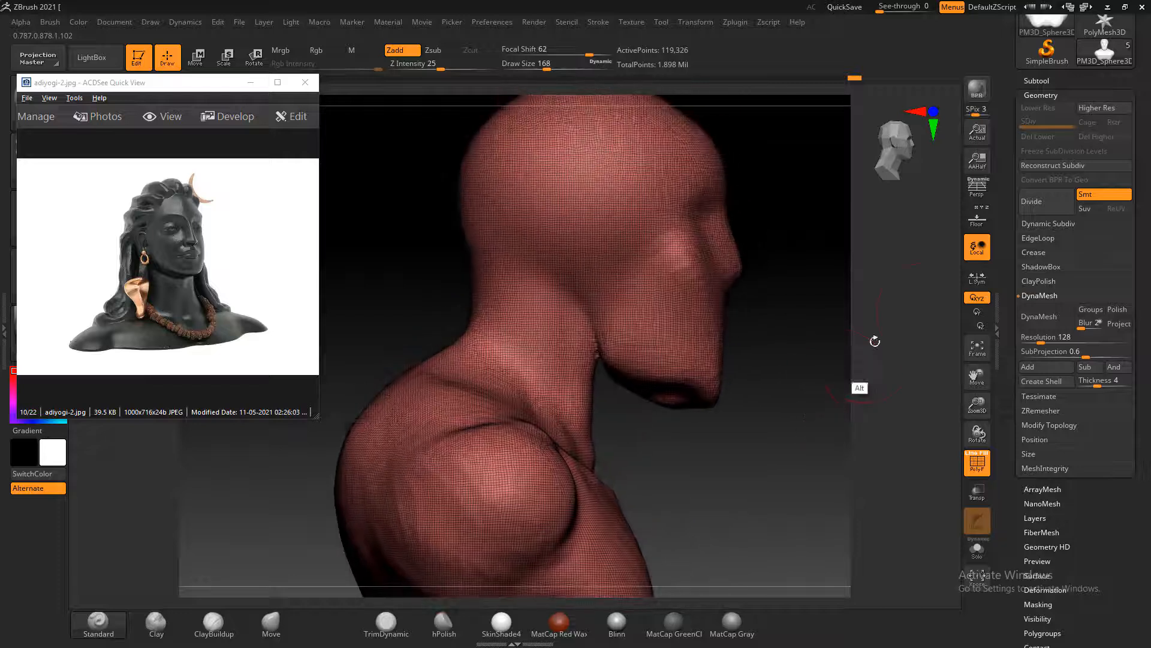
pyautogui.click(1066, 165)
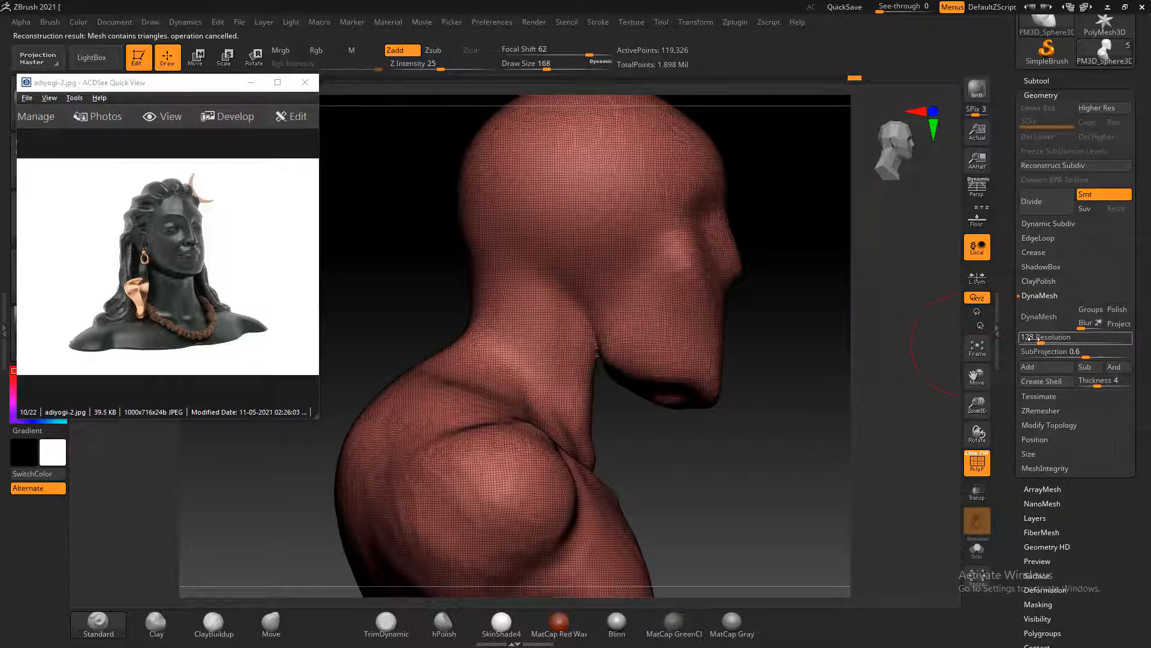
pyautogui.click(1049, 203)
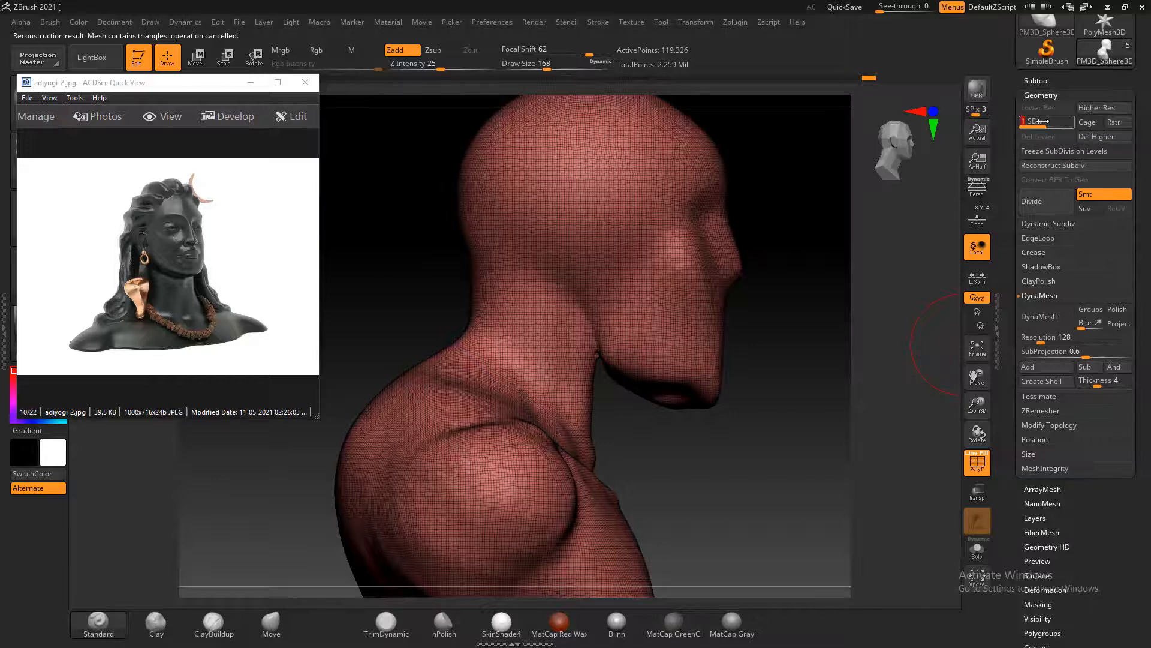
pyautogui.keyDown('shift'); pyautogui.moveTo(783, 386); pyautogui.dragTo(775, 251); pyautogui.keyUp('shift')
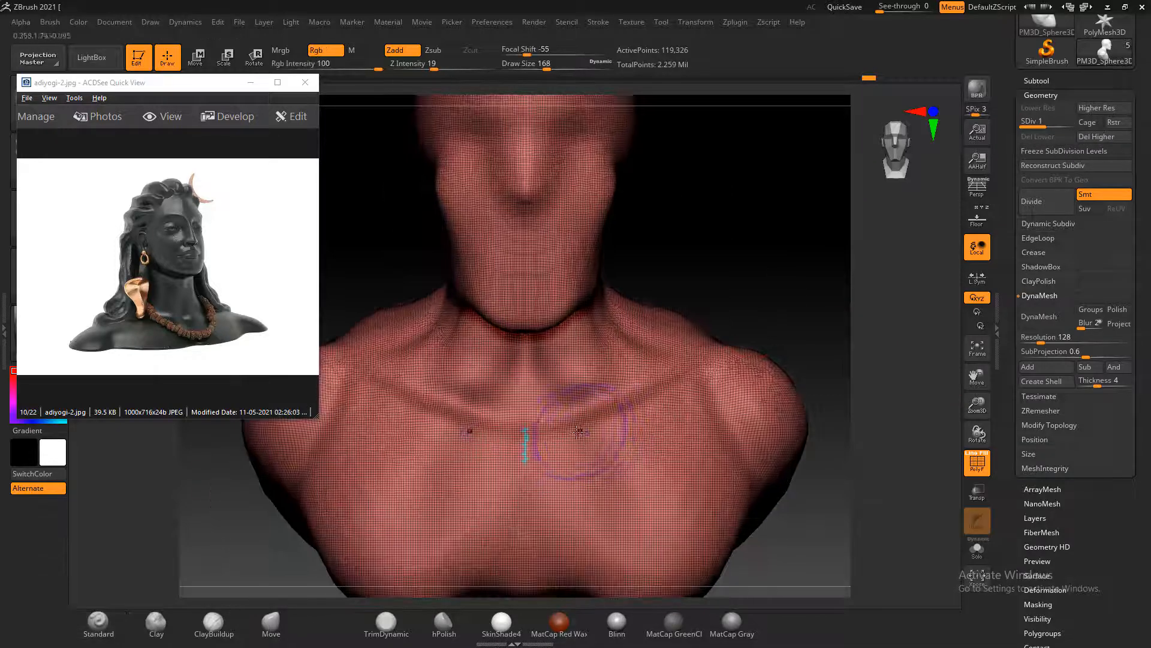
pyautogui.hotkey('shift', 'f')
# Smooth the collarbones and the base of the neck, and raise the Smooth brush's Z Intensity to 32
pyautogui.moveTo(848, 288); pyautogui.dragTo(770, 310)
pyautogui.moveTo(578, 441)
pyautogui.keyDown('shift'); pyautogui.mouseDown()
pyautogui.moveTo(585, 400)
pyautogui.moveTo(645, 365)
pyautogui.moveTo(629, 377)
pyautogui.mouseUp(); pyautogui.keyUp('shift')
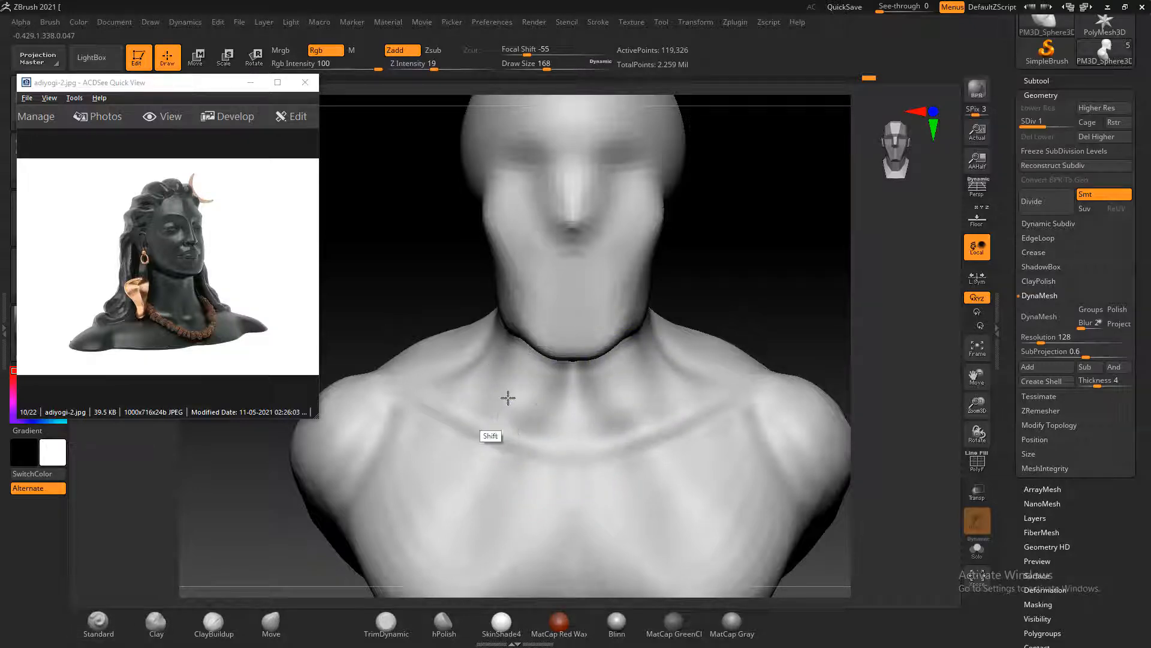
pyautogui.keyDown('shift'); pyautogui.moveTo(507, 397); pyautogui.dragTo(444, 498); pyautogui.keyUp('shift')
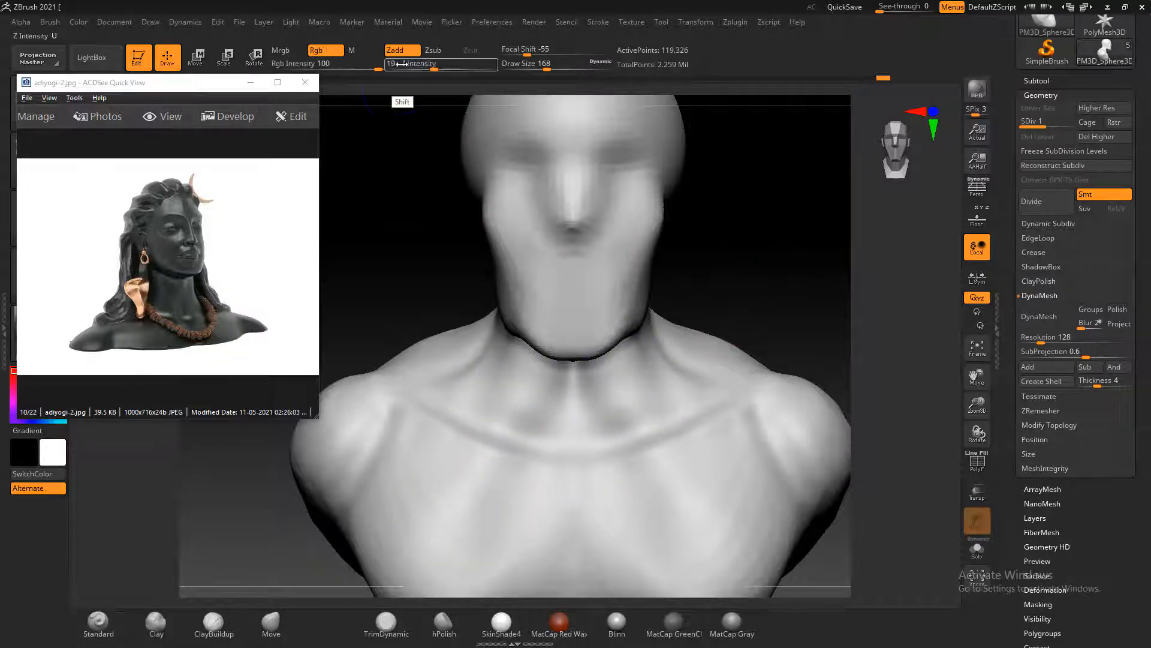
pyautogui.moveTo(402, 64); pyautogui.dragTo(450, 66)
pyautogui.moveTo(763, 250)
pyautogui.keyDown('alt'); pyautogui.mouseDown()
pyautogui.moveTo(671, 353)
pyautogui.moveTo(746, 263)
pyautogui.mouseUp(); pyautogui.keyUp('alt')
pyautogui.moveTo(520, 496); pyautogui.dragTo(542, 470)
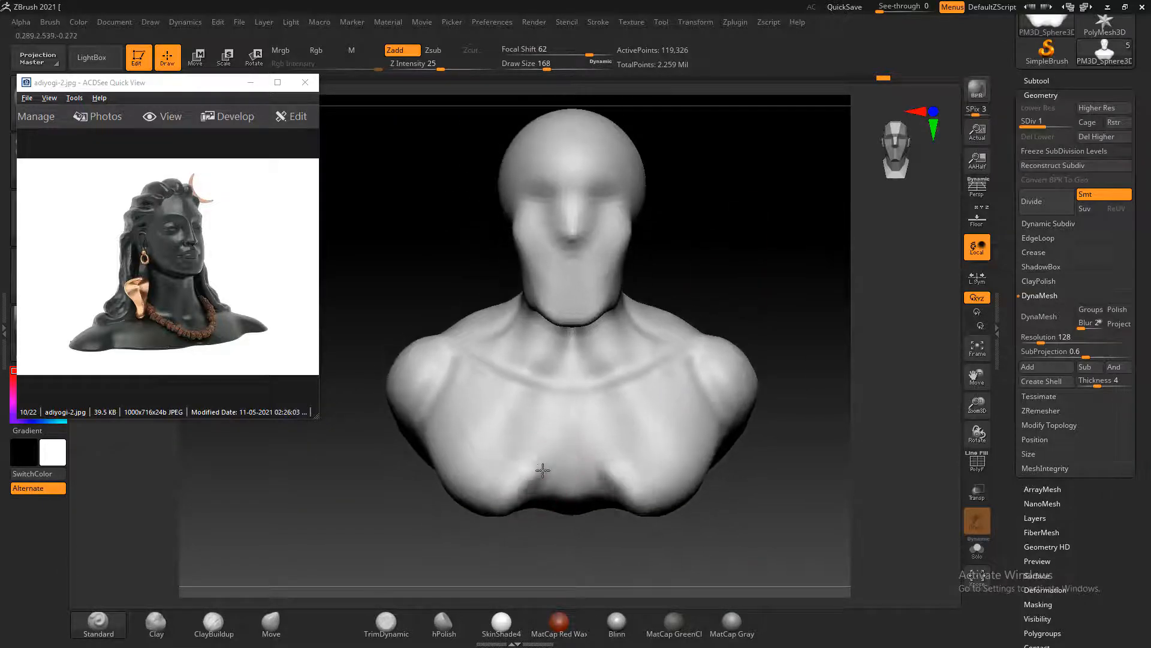
pyautogui.hotkey('ctrl', 'z')
# Build up the pectorals and the lower centre of the chest with the ClayBuildup brush at draw size 168
pyautogui.click(178, 629)
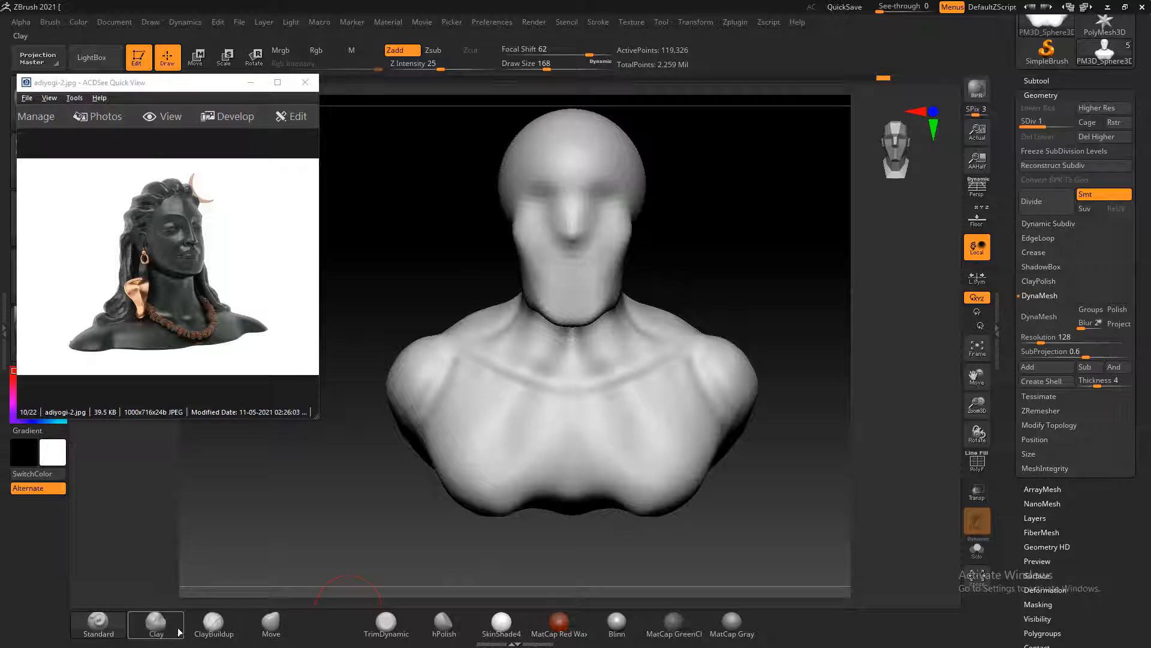
pyautogui.click(214, 624)
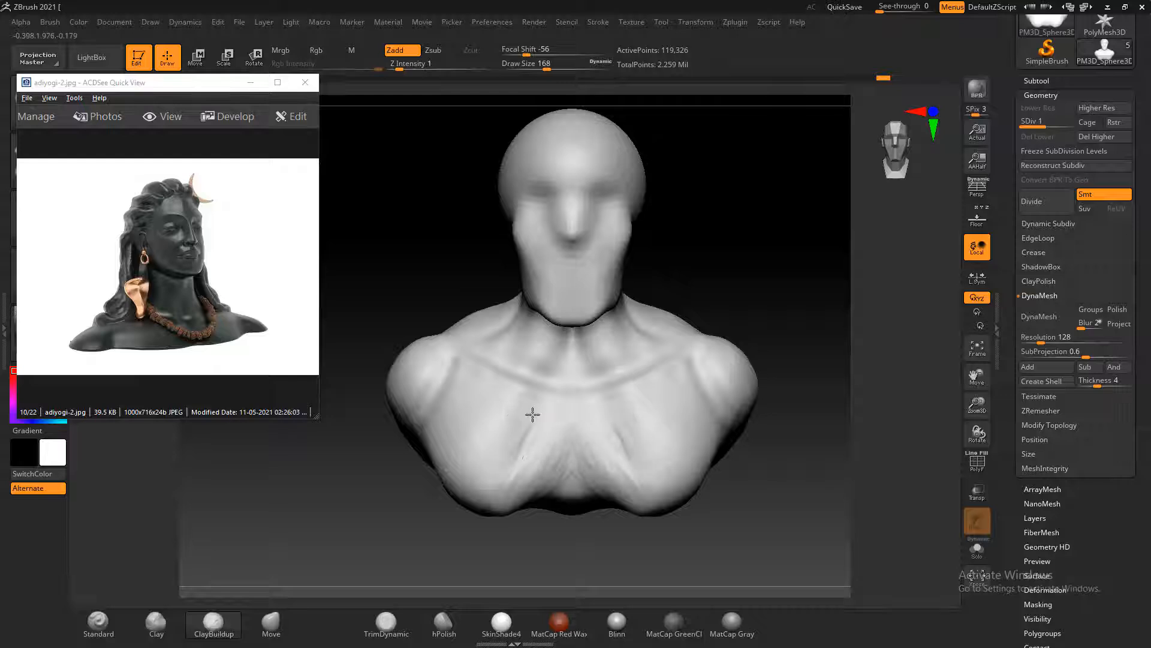
pyautogui.moveTo(533, 415)
pyautogui.mouseDown()
pyautogui.moveTo(563, 469)
pyautogui.moveTo(505, 472)
pyautogui.moveTo(553, 483)
pyautogui.moveTo(545, 500)
pyautogui.mouseUp()
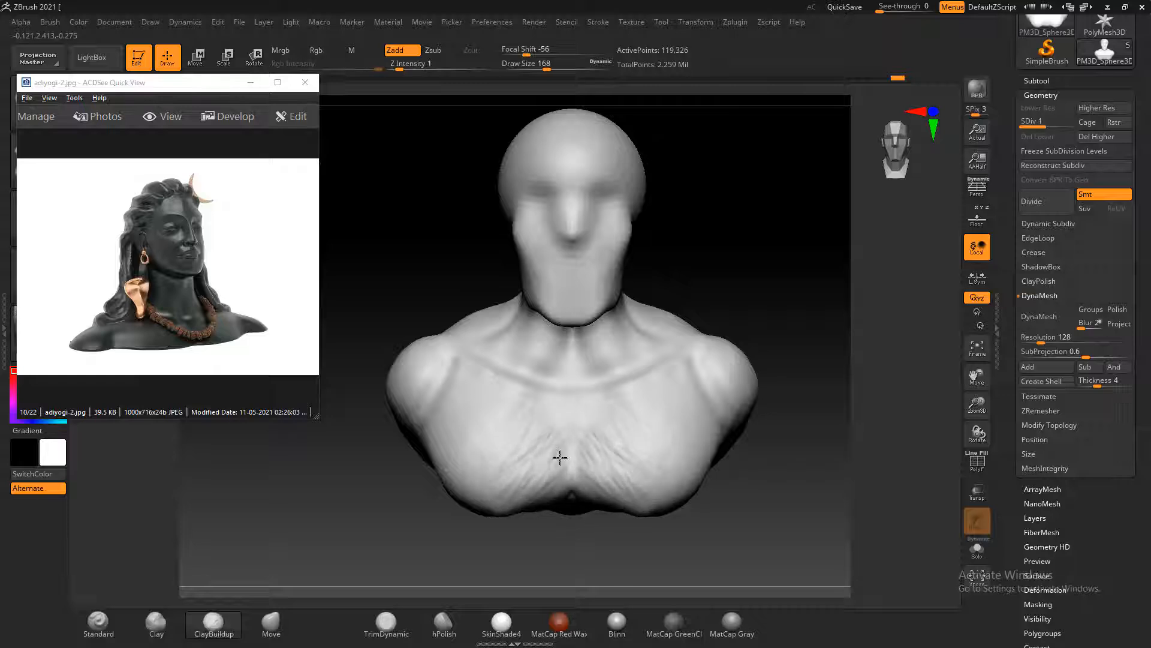
pyautogui.moveTo(549, 443); pyautogui.dragTo(504, 469)
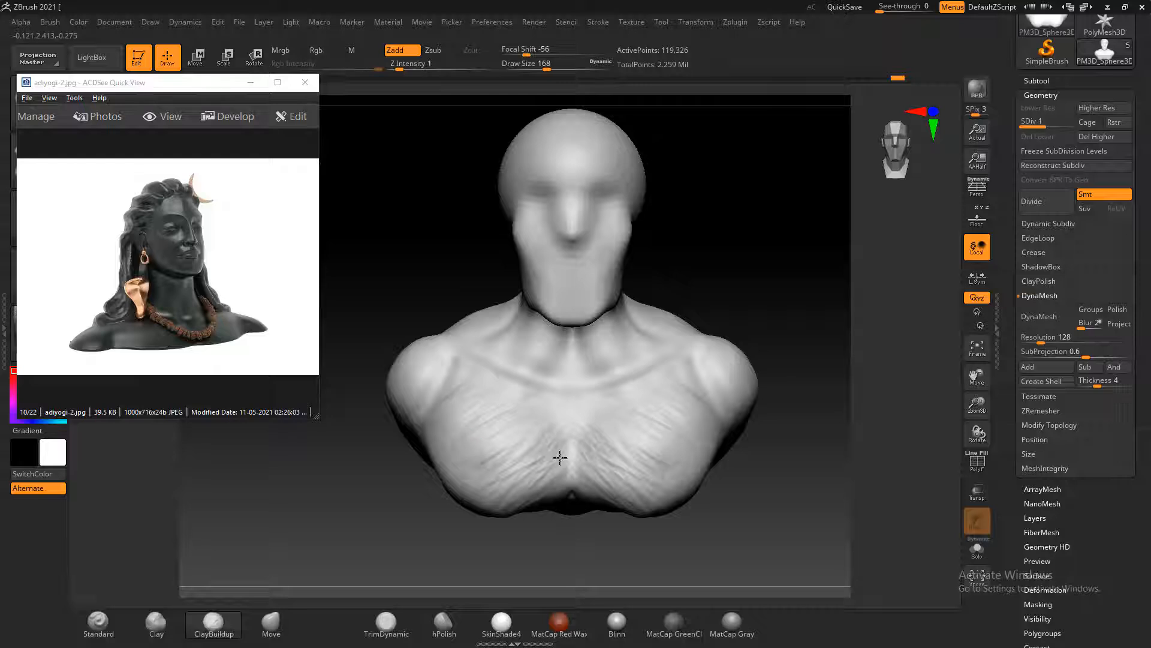
pyautogui.moveTo(564, 474); pyautogui.dragTo(593, 432)
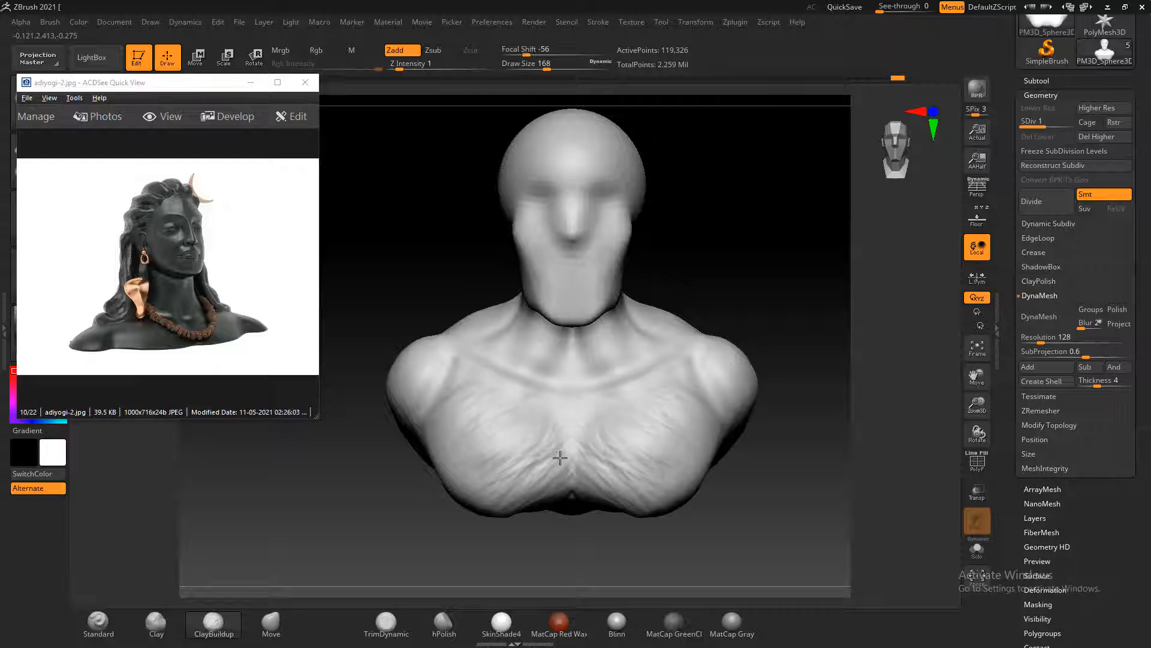
pyautogui.moveTo(509, 403)
pyautogui.keyDown('shift'); pyautogui.mouseDown()
pyautogui.moveTo(545, 430)
pyautogui.moveTo(558, 468)
pyautogui.mouseUp(); pyautogui.keyUp('shift')
# Smooth the chest's lower edge and the groove between the pectorals, declining the Sticky Keys prompt
pyautogui.moveTo(728, 483); pyautogui.dragTo(733, 444)
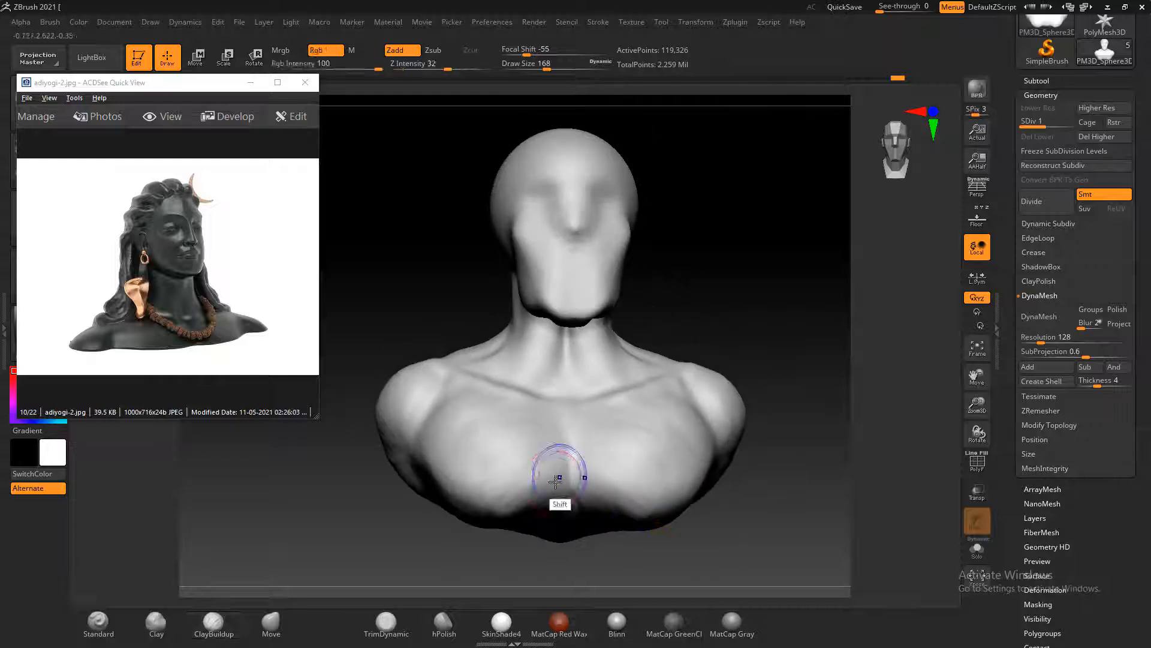
pyautogui.moveTo(560, 476)
pyautogui.keyDown('shift'); pyautogui.mouseDown()
pyautogui.moveTo(550, 481)
pyautogui.moveTo(563, 491)
pyautogui.moveTo(531, 501)
pyautogui.mouseUp(); pyautogui.keyUp('shift')
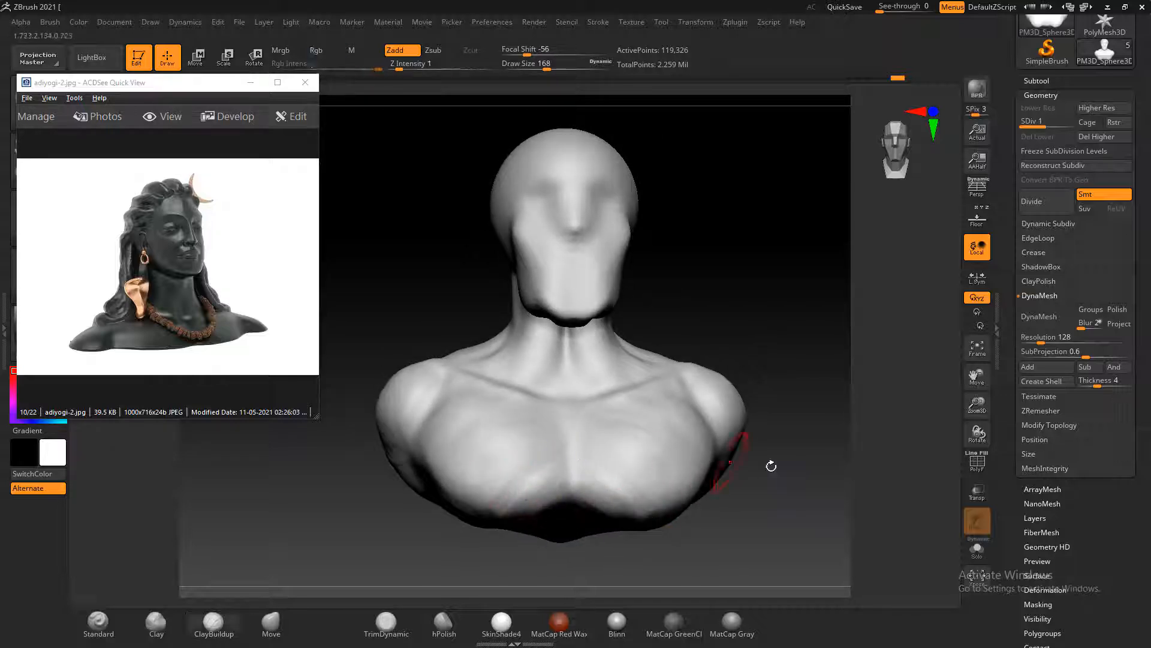
pyautogui.moveTo(741, 466); pyautogui.dragTo(724, 475)
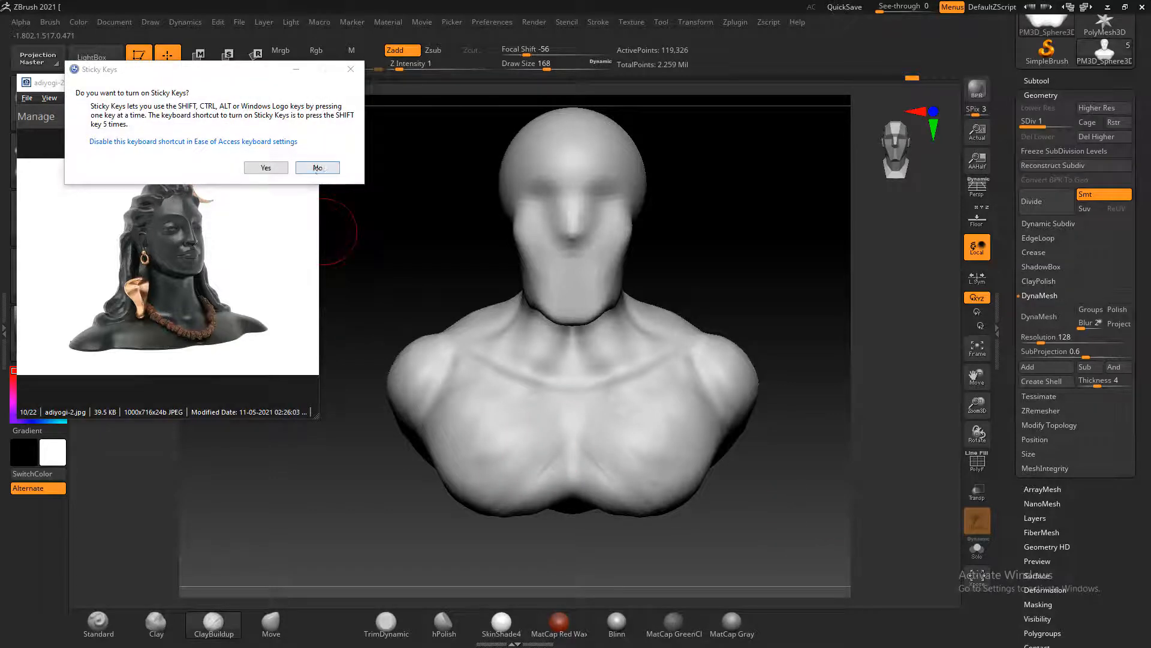
pyautogui.click(317, 169)
pyautogui.keyDown('shift'); pyautogui.moveTo(532, 468); pyautogui.dragTo(546, 467); pyautogui.keyUp('shift')
pyautogui.keyDown('shift'); pyautogui.moveTo(660, 464); pyautogui.dragTo(677, 463); pyautogui.keyUp('shift')
# Refine the lower edge of the shoulder caps with the ClayBuildup brush from a three-quarter view
pyautogui.keyDown('alt'); pyautogui.moveTo(789, 405); pyautogui.dragTo(782, 438); pyautogui.keyUp('alt')
pyautogui.moveTo(746, 414); pyautogui.dragTo(733, 417)
pyautogui.moveTo(794, 355); pyautogui.dragTo(745, 393)
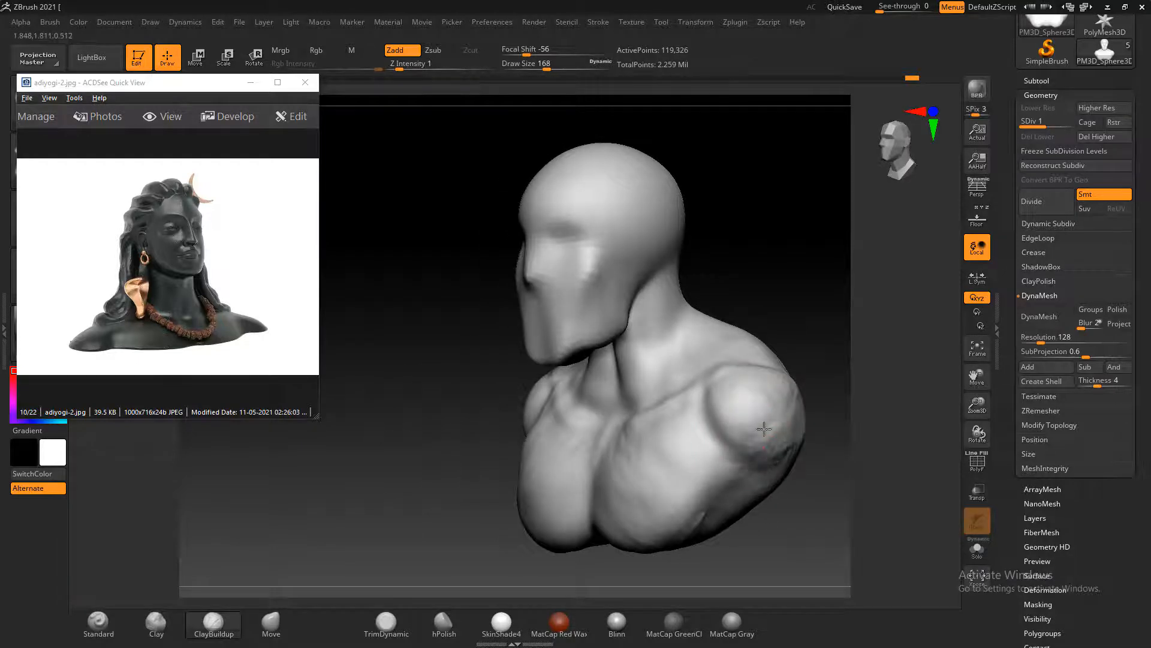
pyautogui.keyDown('shift'); pyautogui.moveTo(810, 358); pyautogui.dragTo(828, 341); pyautogui.keyUp('shift')
pyautogui.moveTo(602, 415); pyautogui.dragTo(571, 424)
# Build up the muscles across the upper back with the ClayBuildup brush and smooth them at draw size 356
pyautogui.keyDown('alt'); pyautogui.moveTo(719, 397); pyautogui.dragTo(554, 402); pyautogui.keyUp('alt')
pyautogui.keyDown('alt'); pyautogui.moveTo(602, 353); pyautogui.dragTo(500, 389); pyautogui.keyUp('alt')
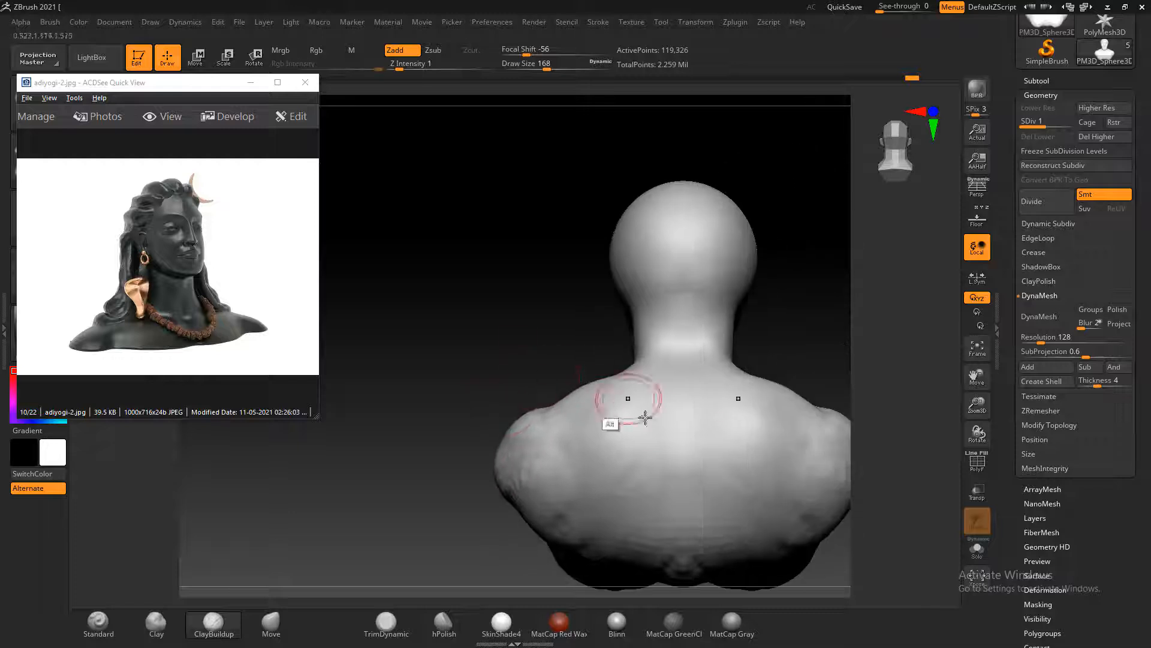
pyautogui.moveTo(642, 416)
pyautogui.mouseDown()
pyautogui.moveTo(655, 457)
pyautogui.moveTo(602, 534)
pyautogui.moveTo(656, 458)
pyautogui.mouseUp()
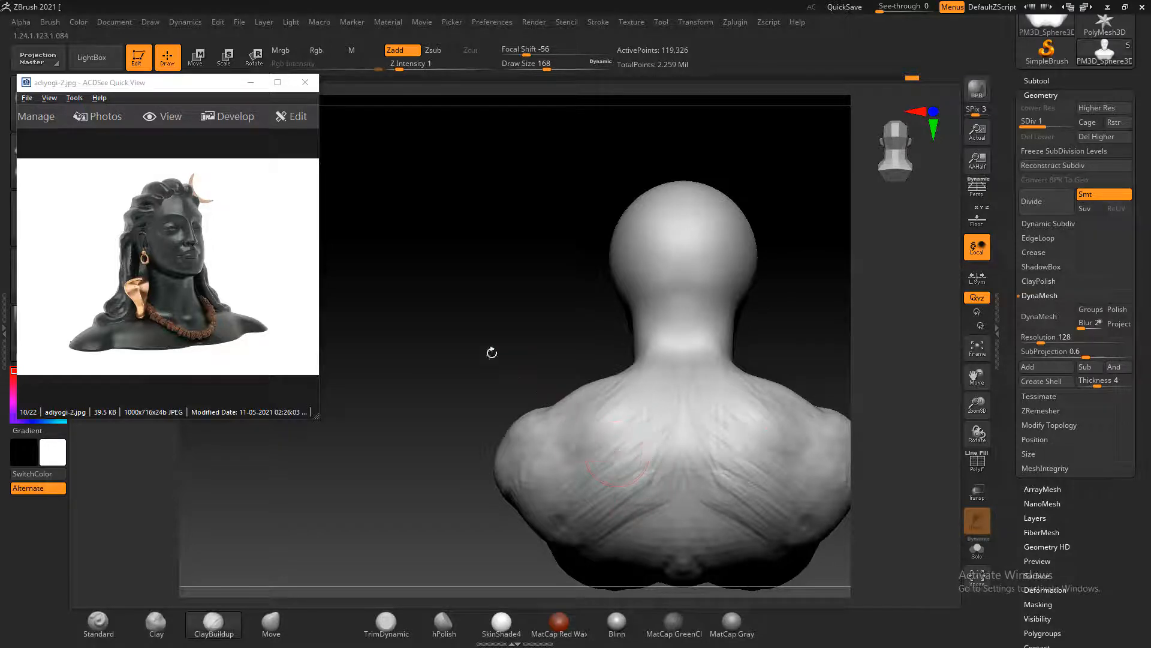
pyautogui.moveTo(492, 353); pyautogui.dragTo(707, 382)
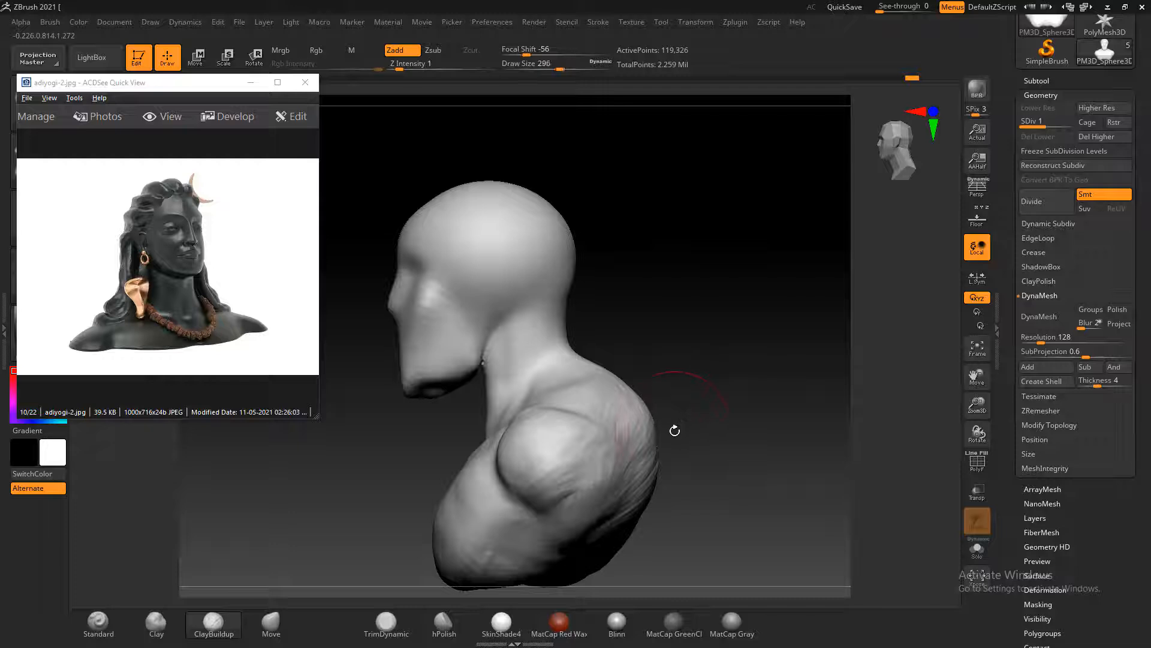
pyautogui.moveTo(712, 413); pyautogui.dragTo(642, 414)
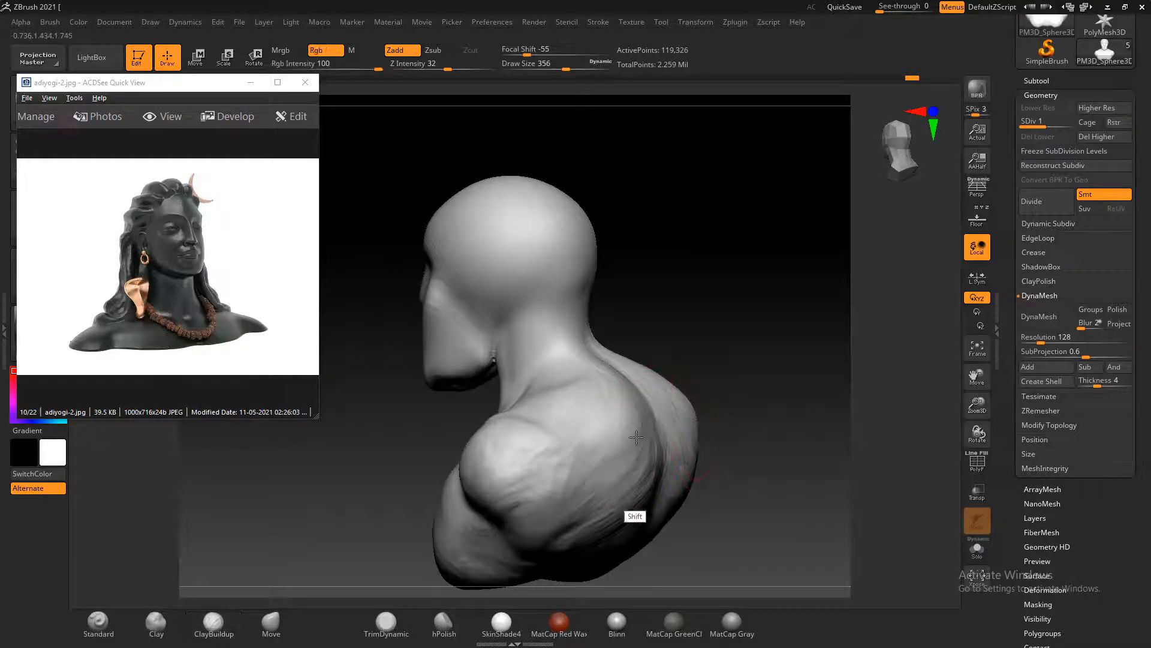
pyautogui.moveTo(704, 376); pyautogui.dragTo(750, 398)
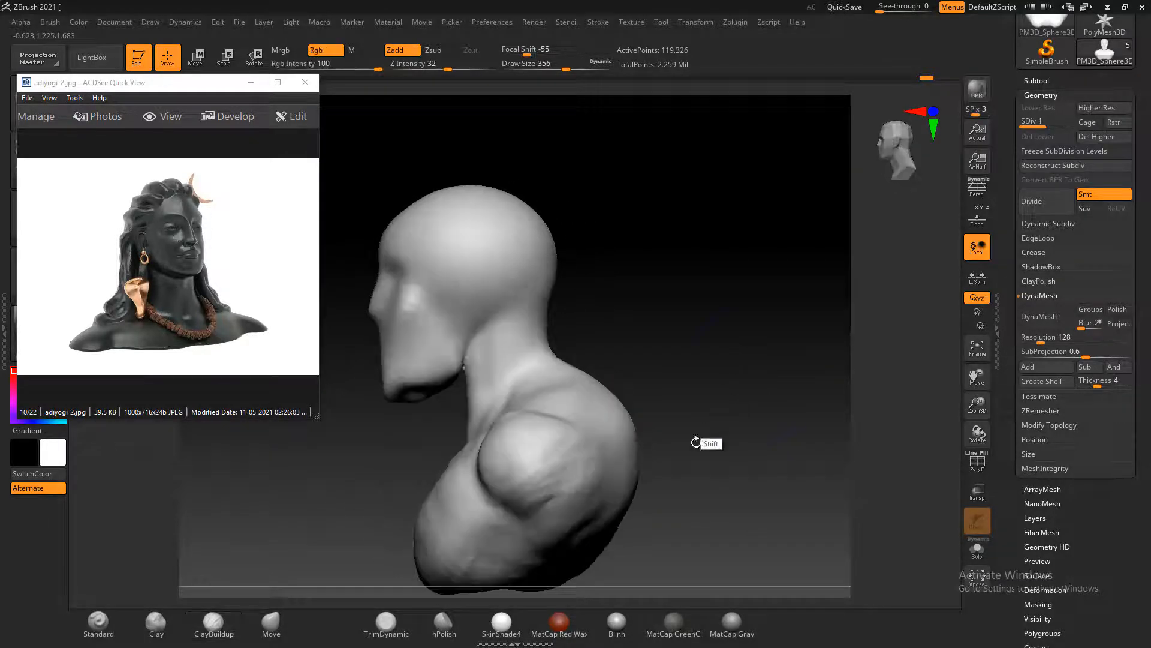
pyautogui.moveTo(593, 449)
pyautogui.keyDown('shift'); pyautogui.mouseDown()
pyautogui.moveTo(563, 478)
pyautogui.moveTo(543, 414)
pyautogui.mouseUp(); pyautogui.keyUp('shift')
# Turn the bust to the front, enlarge the reference photo around the face and reduce the brush's draw size to 180
pyautogui.moveTo(668, 407)
pyautogui.mouseDown()
pyautogui.moveTo(719, 388)
pyautogui.moveTo(732, 311)
pyautogui.moveTo(750, 340)
pyautogui.moveTo(773, 318)
pyautogui.moveTo(741, 339)
pyautogui.mouseUp()
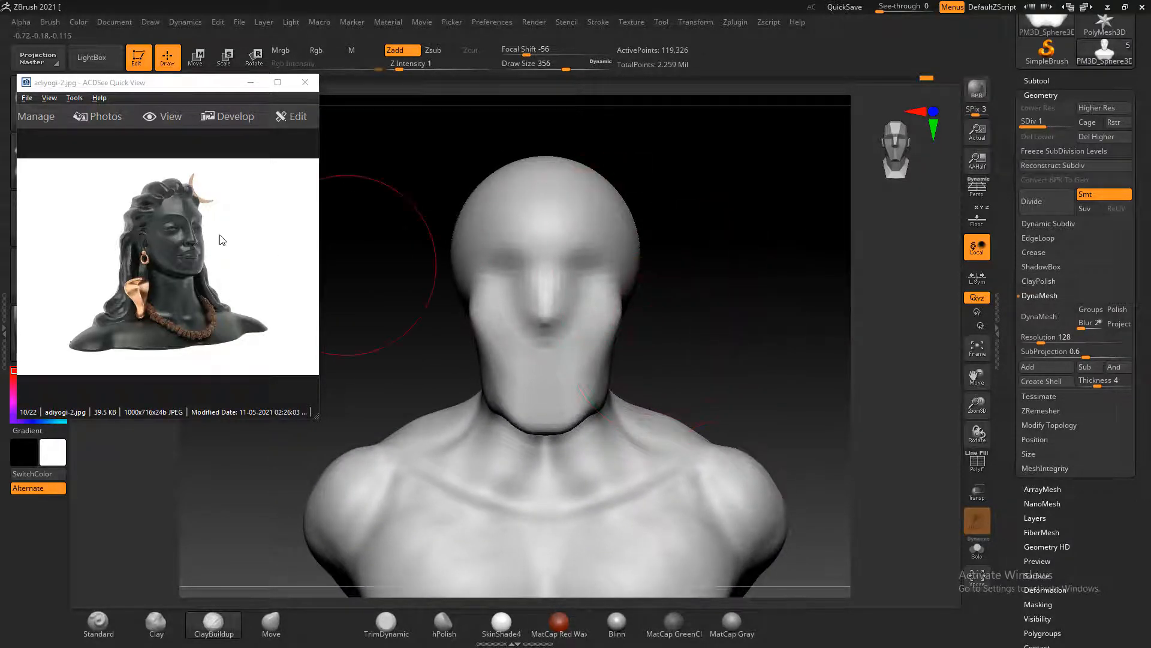
pyautogui.scroll(2, 187, 251)
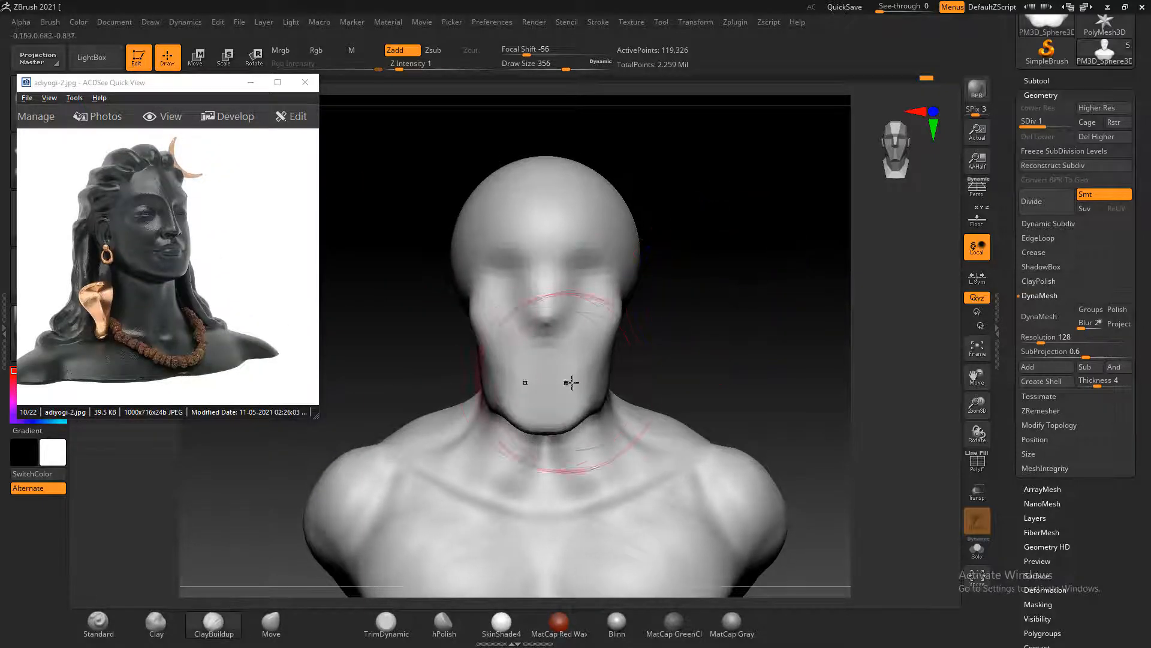
pyautogui.press('[')
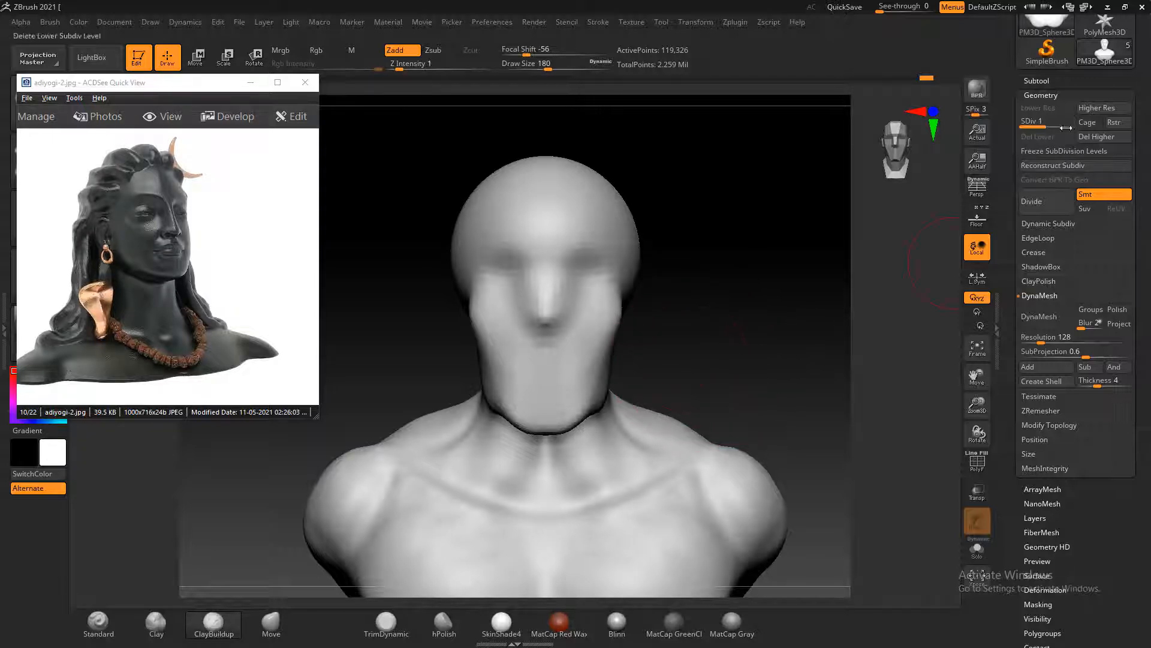
# Bring up the subtool list and turn on transparency for the bust in a side view
pyautogui.click(1049, 81)
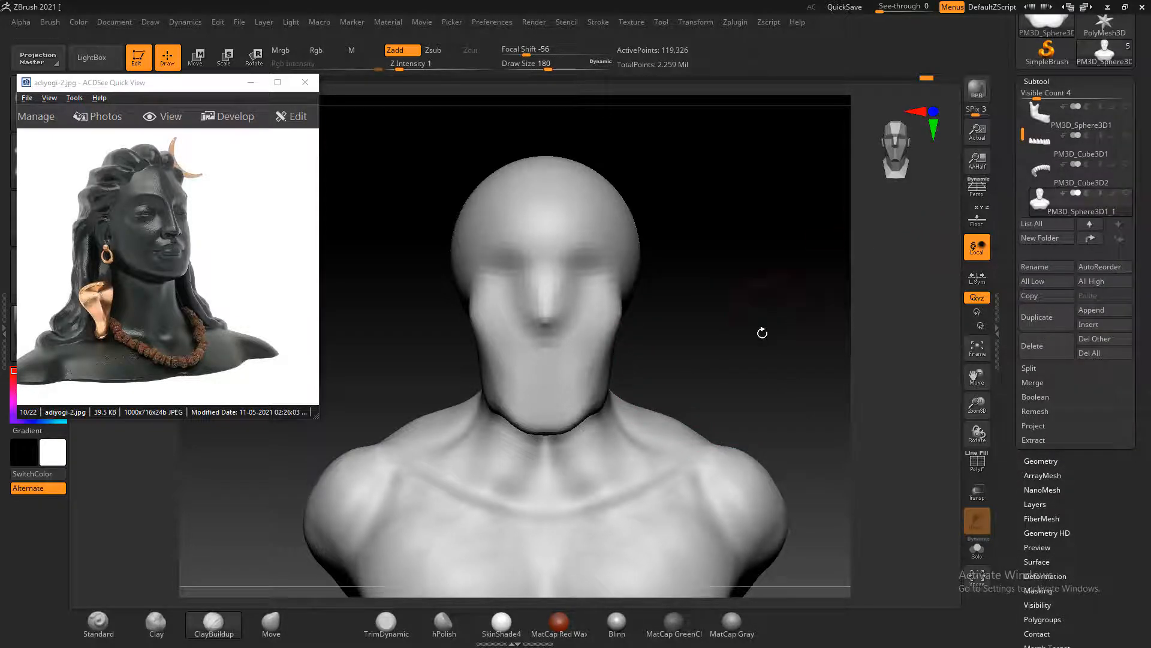
pyautogui.keyDown('shift'); pyautogui.moveTo(763, 332); pyautogui.dragTo(827, 330); pyautogui.keyUp('shift')
pyautogui.moveTo(612, 306); pyautogui.dragTo(414, 309)
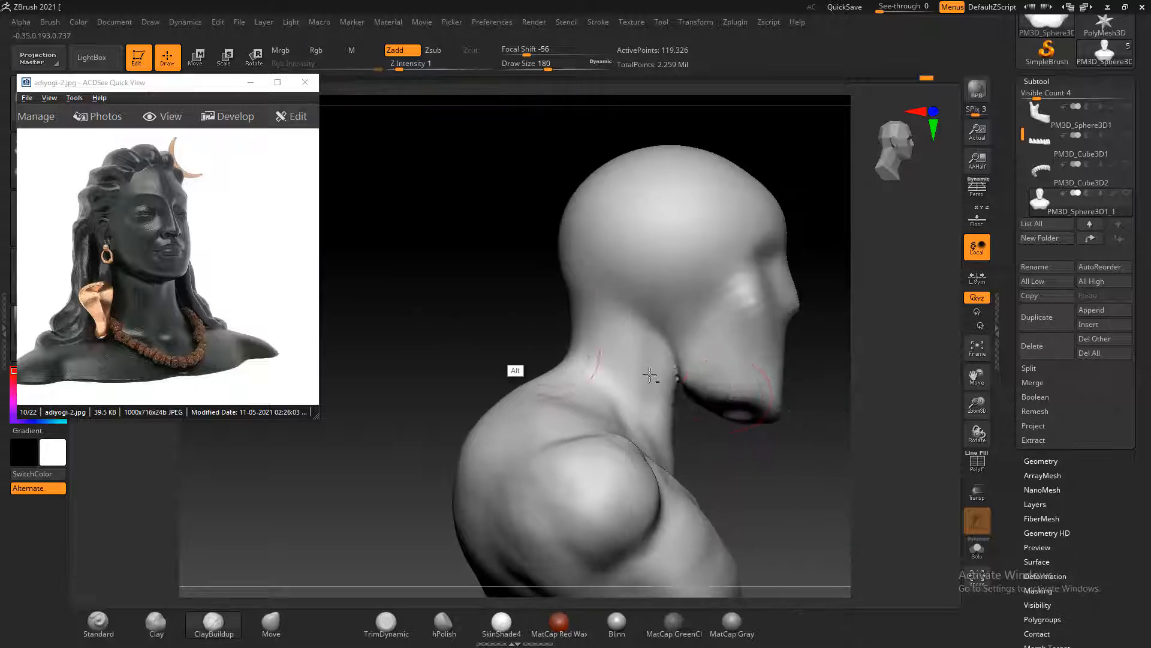
pyautogui.click(977, 490)
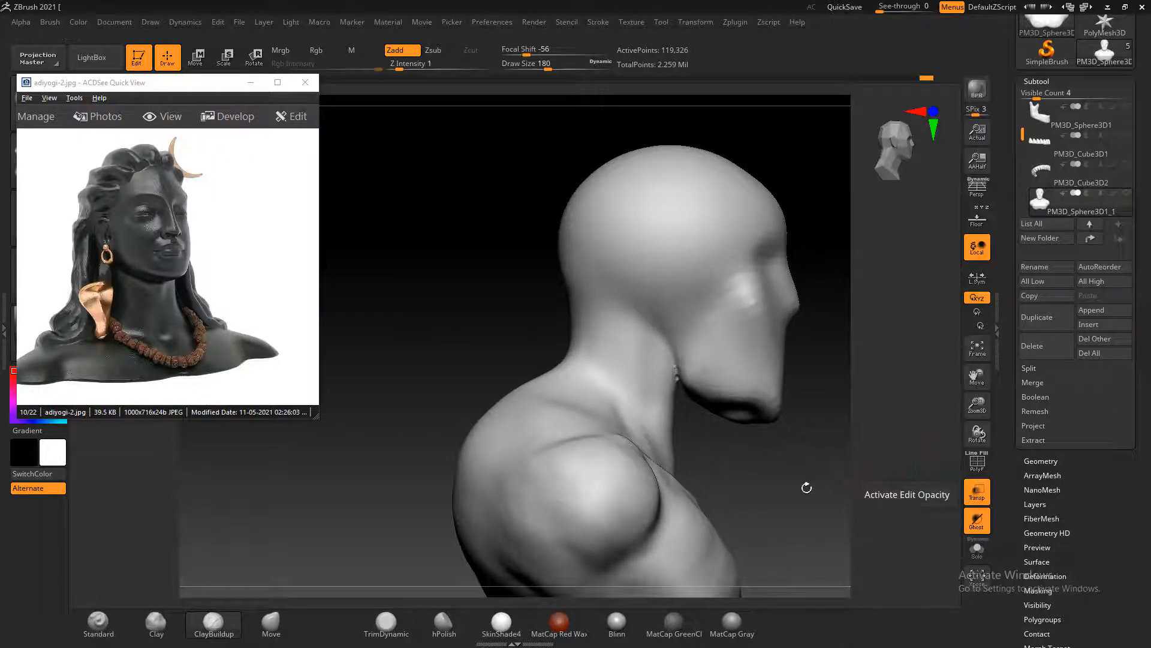
pyautogui.moveTo(806, 487); pyautogui.dragTo(805, 455)
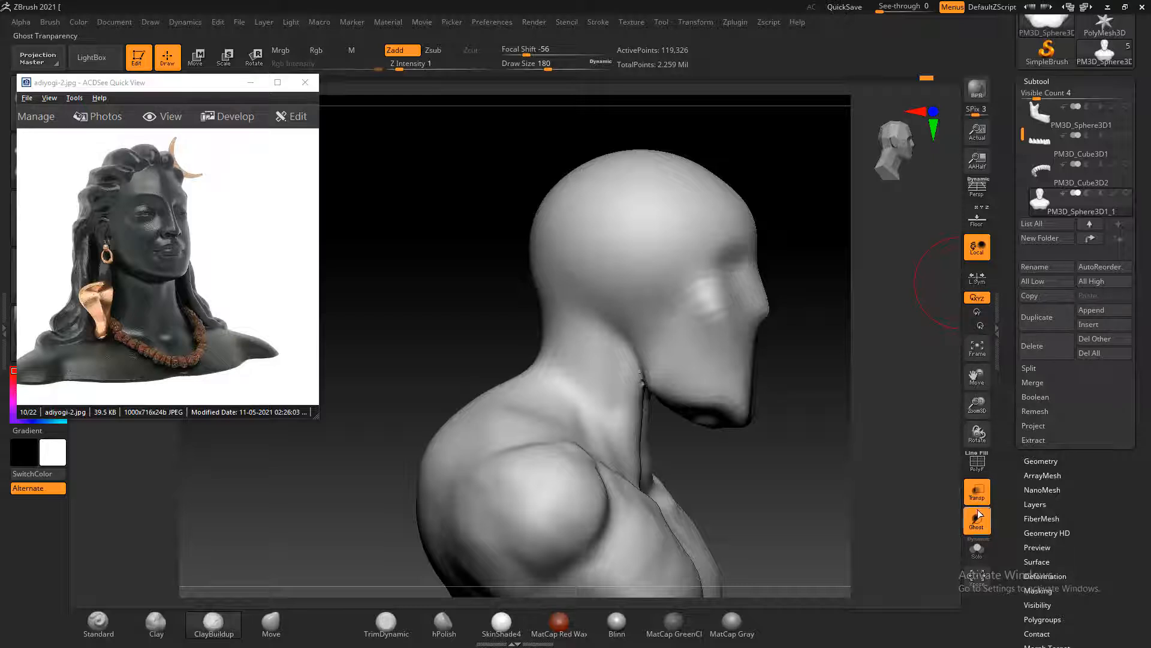
# Check the hidden jawbone and teeth subtools, then reselect the bust subtool and view it from the front
pyautogui.click(1045, 117)
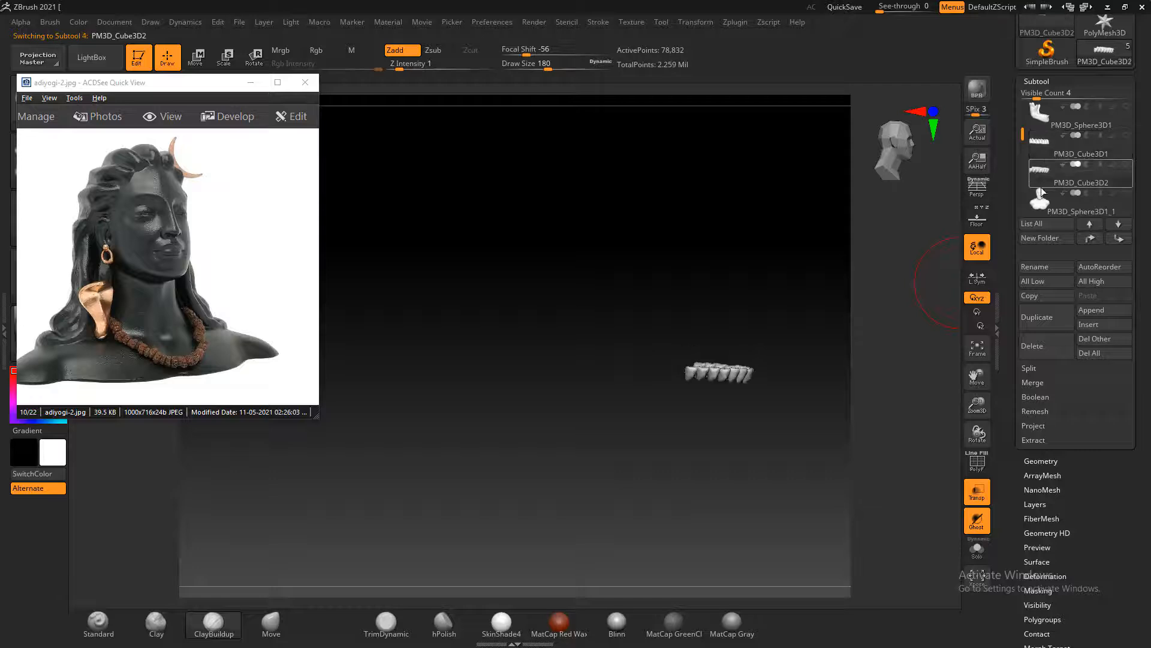
pyautogui.click(1040, 201)
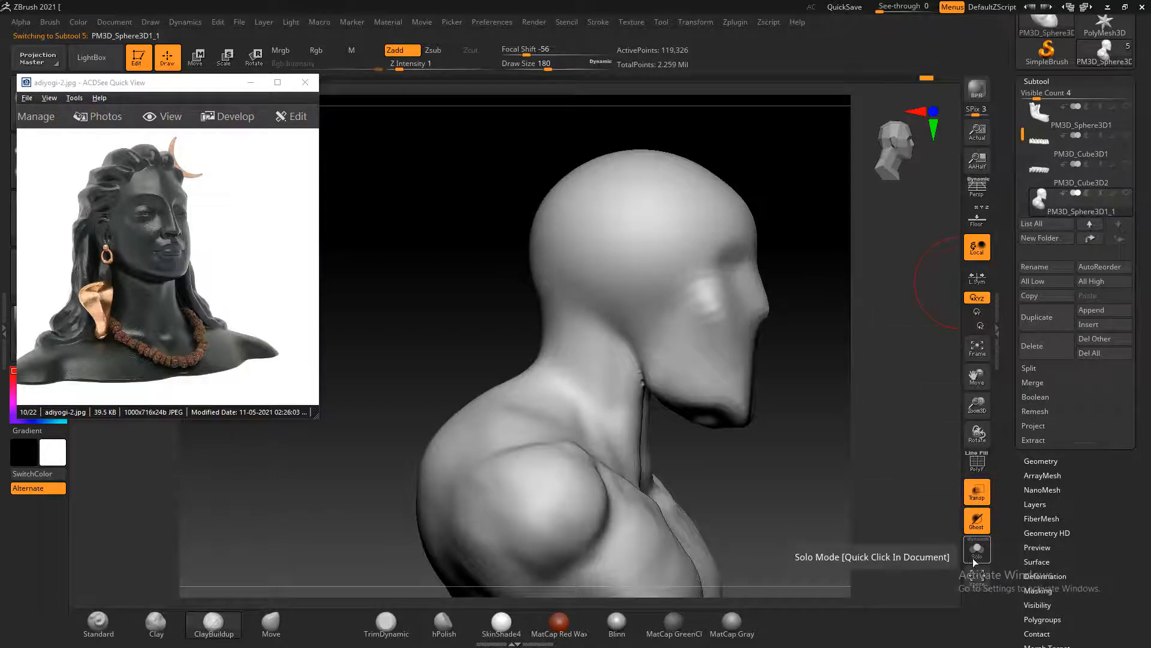
pyautogui.click(979, 556)
pyautogui.click(979, 557)
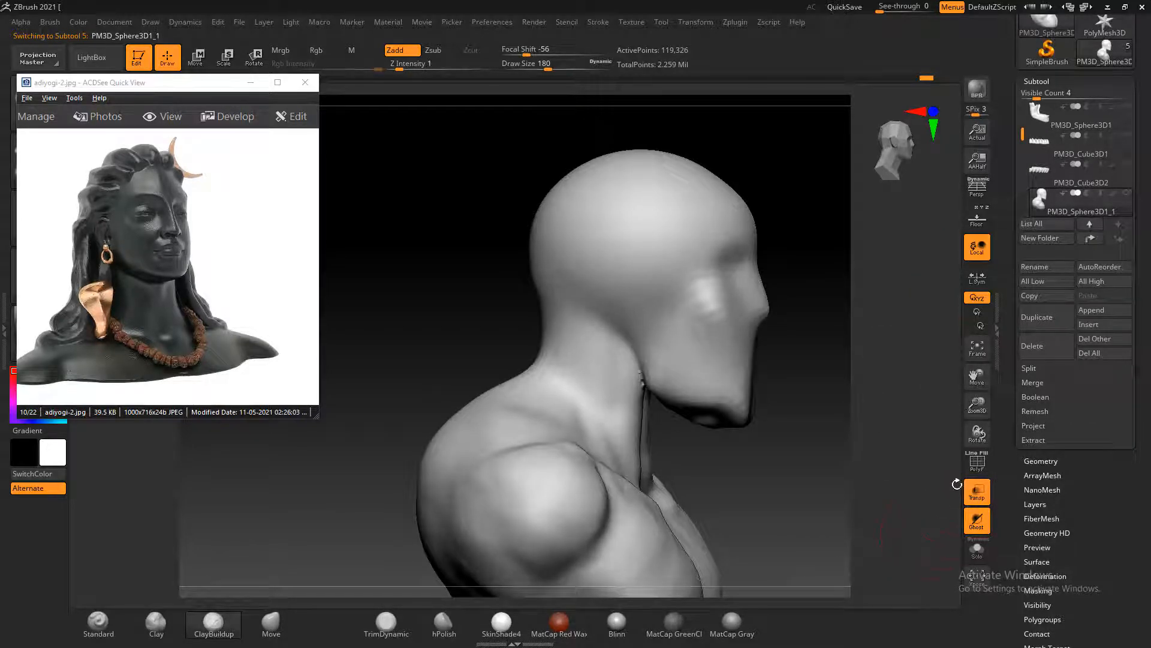
pyautogui.moveTo(887, 527); pyautogui.dragTo(792, 329)
pyautogui.keyDown('alt'); pyautogui.moveTo(731, 268); pyautogui.dragTo(786, 323); pyautogui.keyUp('alt')
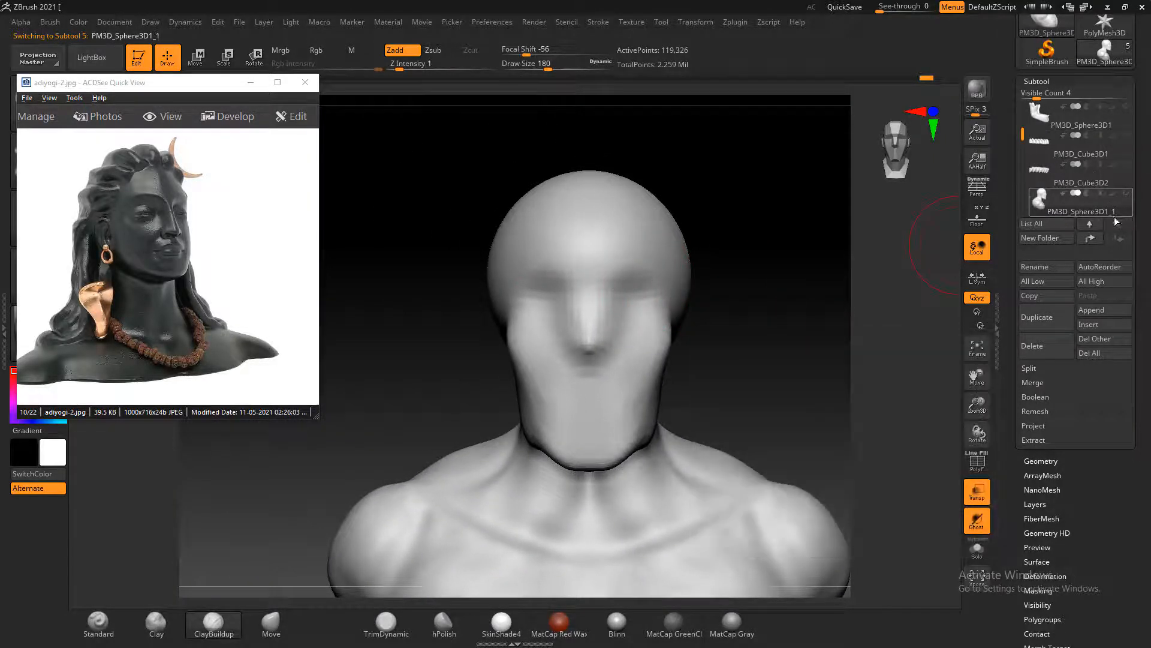
# Show the skull, jaw and teeth subtools and turn on the floor grid to see the bones through the transparent head
pyautogui.keyDown('shift'); pyautogui.click(1127, 195); pyautogui.keyUp('shift')
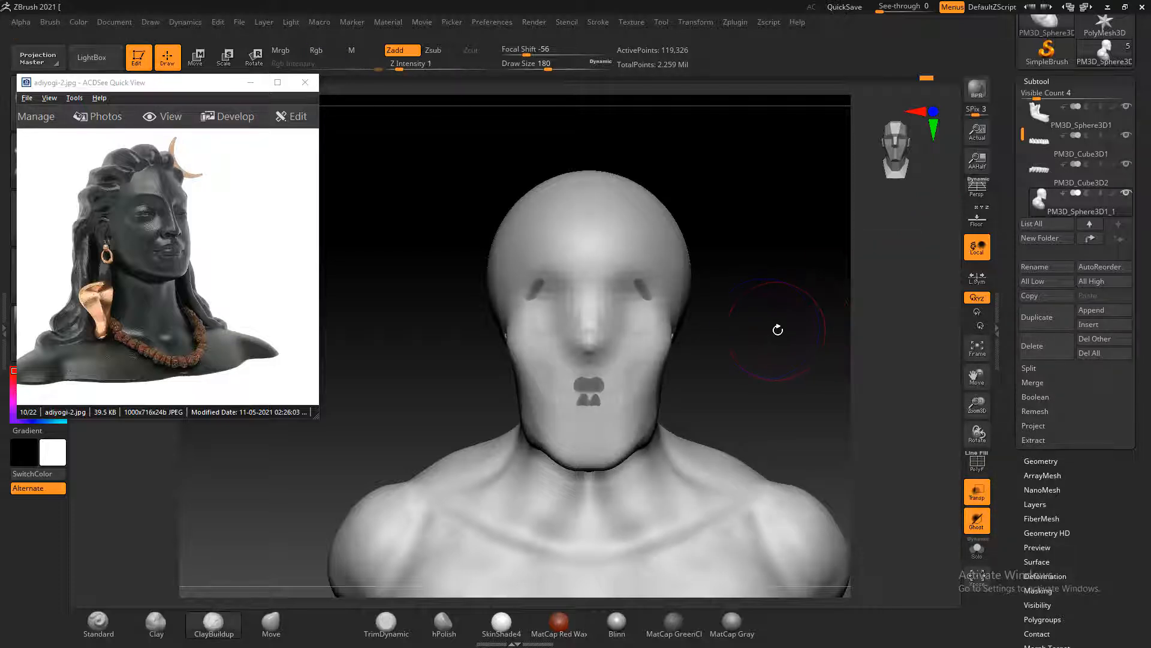
pyautogui.keyDown('alt'); pyautogui.moveTo(777, 329); pyautogui.dragTo(776, 331); pyautogui.keyUp('alt')
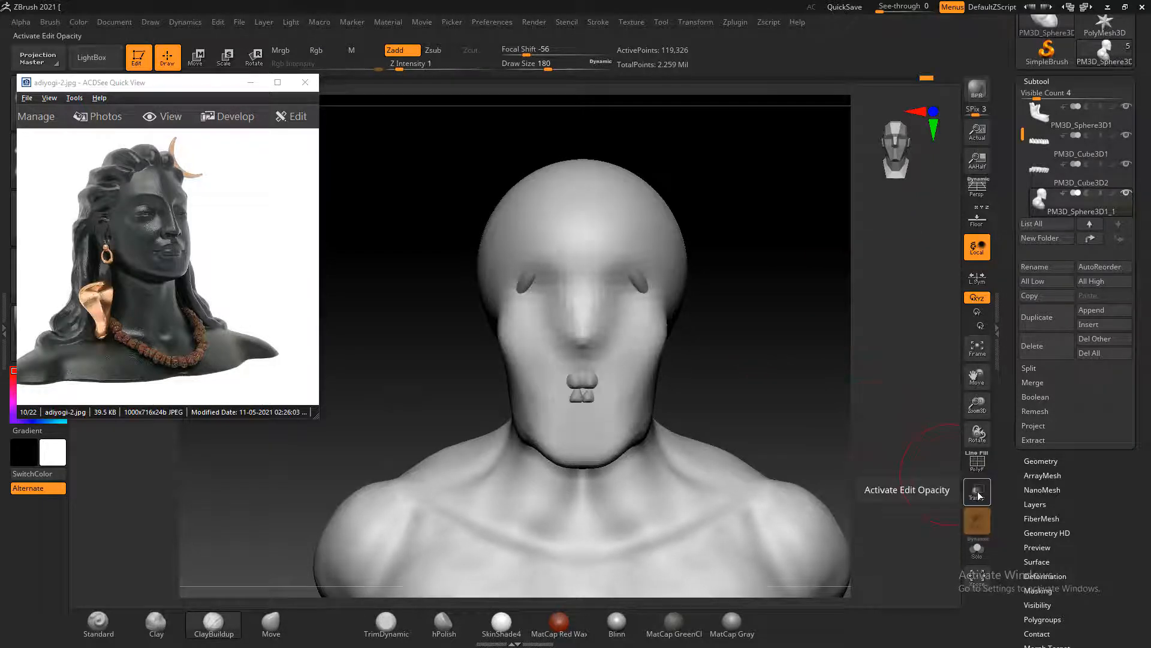
pyautogui.keyDown('alt'); pyautogui.moveTo(803, 398); pyautogui.dragTo(817, 398); pyautogui.keyUp('alt')
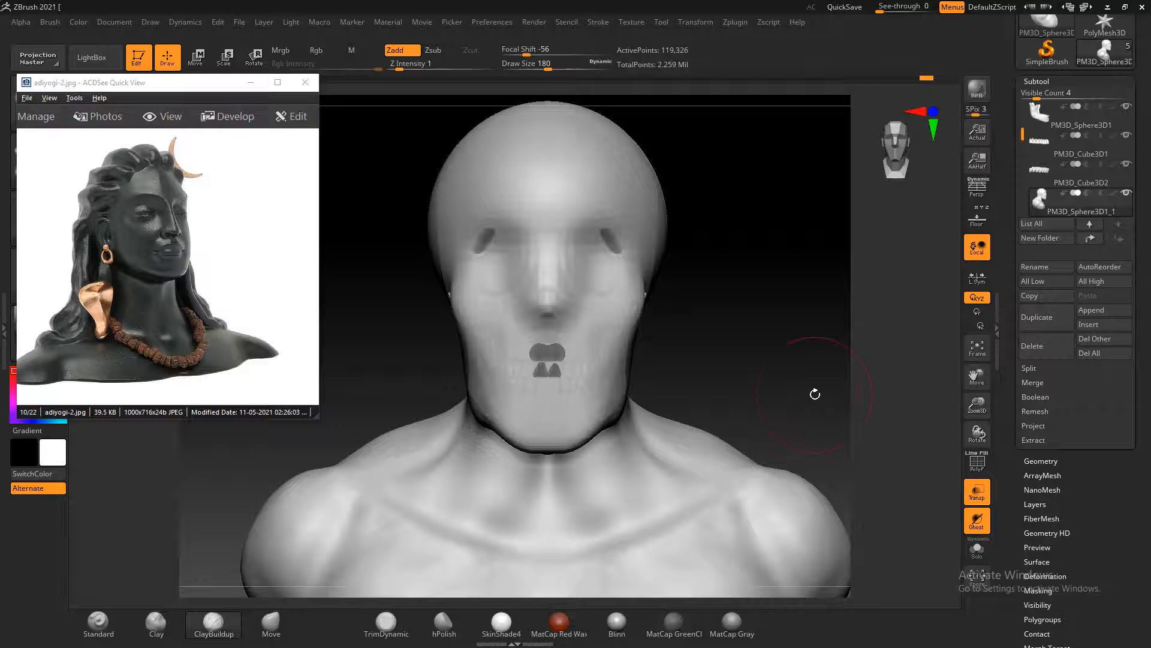
pyautogui.keyDown('alt'); pyautogui.moveTo(716, 324); pyautogui.dragTo(867, 344); pyautogui.keyUp('alt')
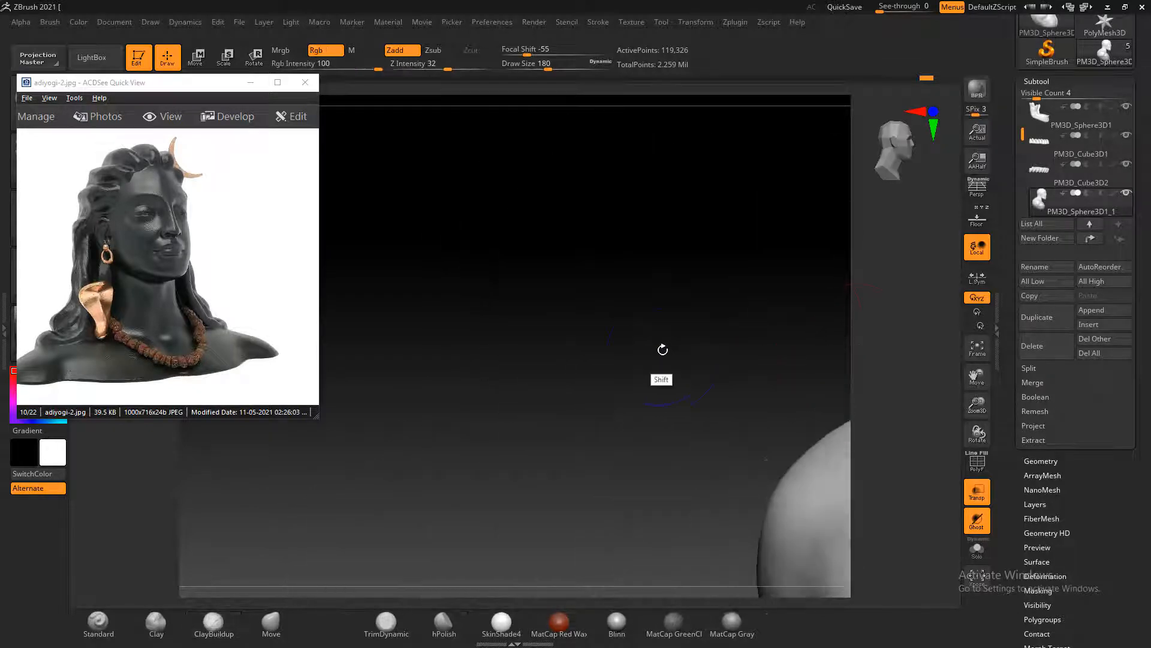
pyautogui.keyDown('alt'); pyautogui.moveTo(664, 350); pyautogui.dragTo(459, 339); pyautogui.keyUp('alt')
pyautogui.keyDown('alt'); pyautogui.moveTo(713, 322); pyautogui.dragTo(652, 331); pyautogui.keyUp('alt')
pyautogui.keyDown('alt'); pyautogui.moveTo(897, 514); pyautogui.dragTo(783, 496); pyautogui.keyUp('alt')
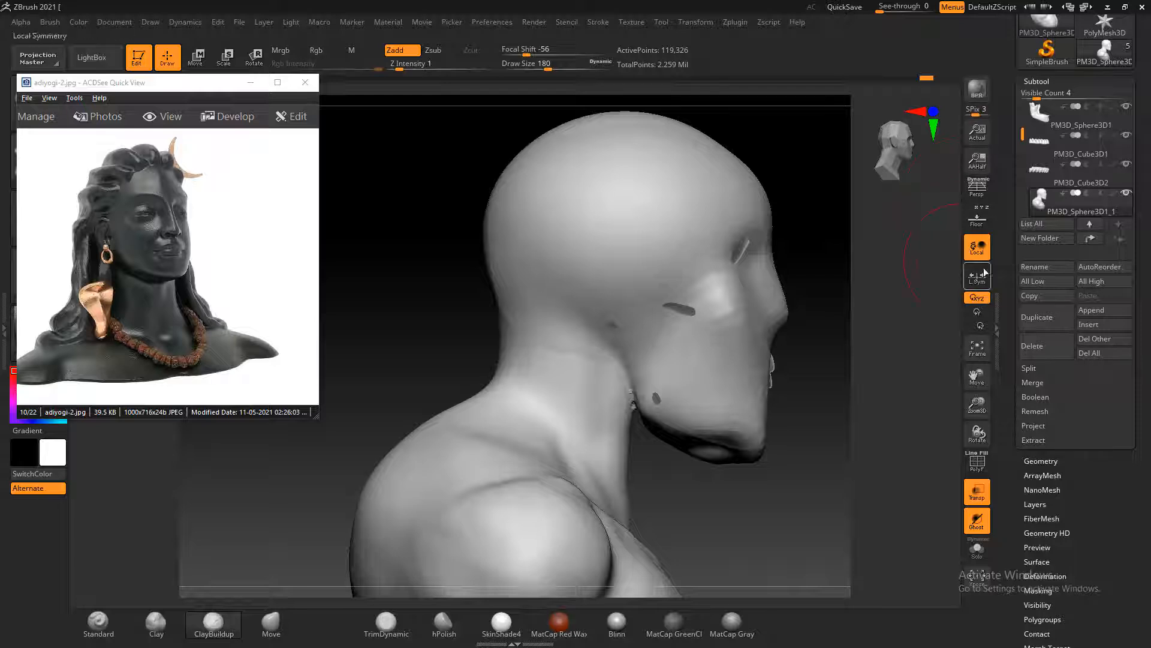
pyautogui.click(977, 220)
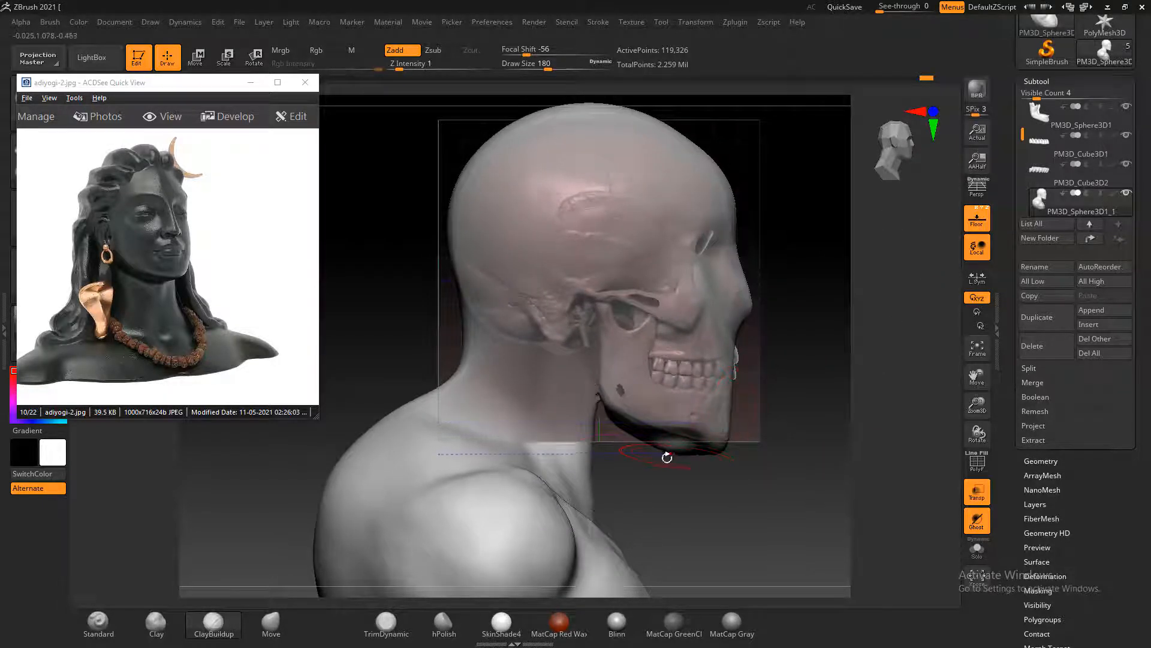
# Reshape the chin, nose and brow profile to follow the skull with the Move brush from the side view
pyautogui.click(271, 624)
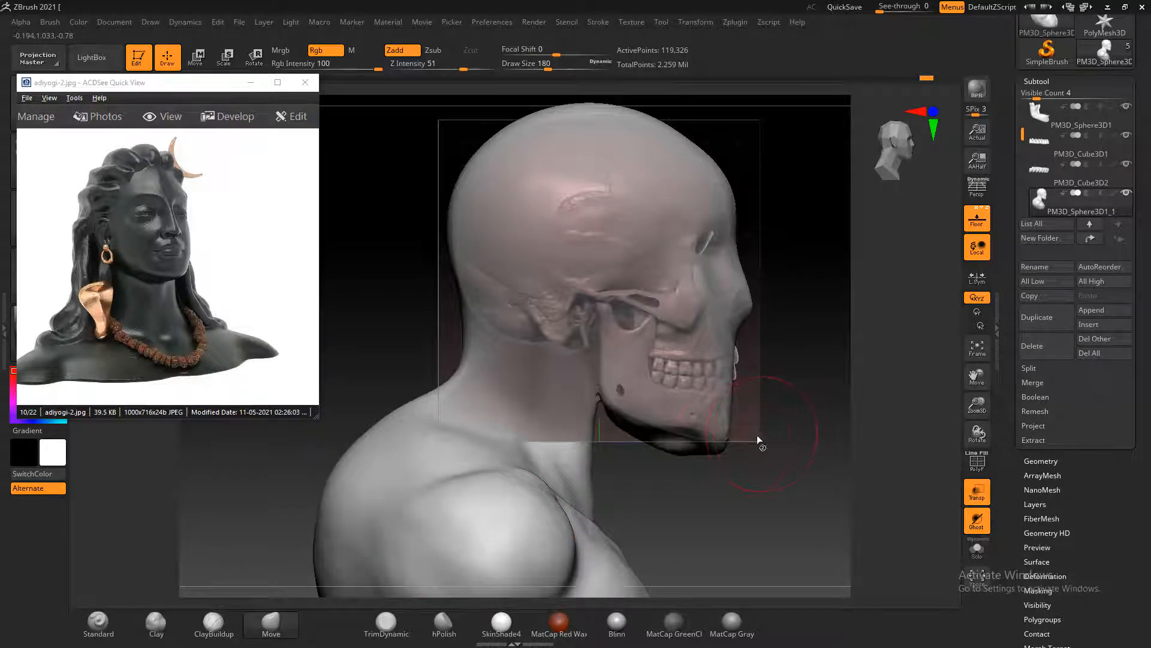
pyautogui.moveTo(667, 445)
pyautogui.mouseDown()
pyautogui.moveTo(682, 451)
pyautogui.moveTo(687, 438)
pyautogui.mouseUp()
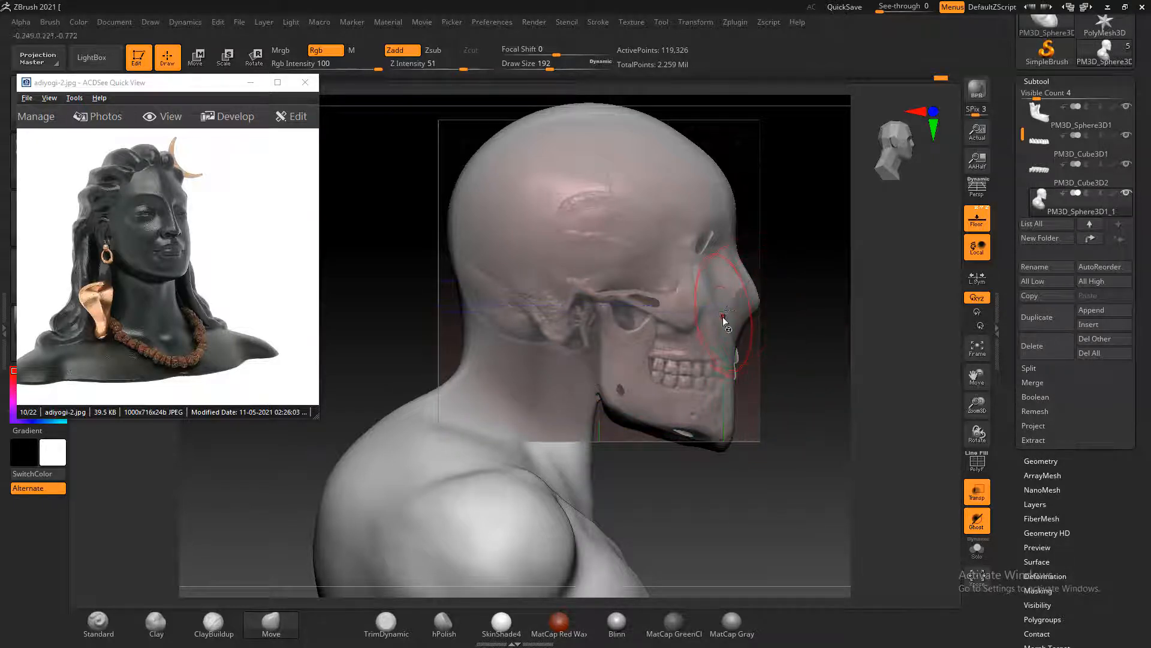
pyautogui.press('[')
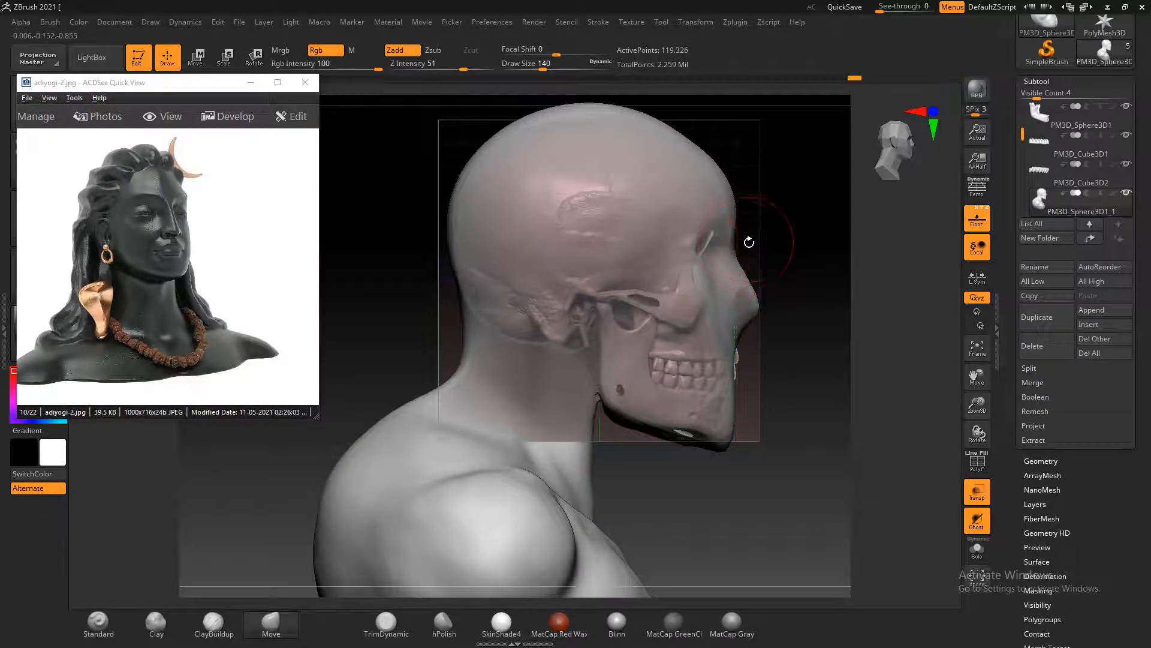
pyautogui.press(']')
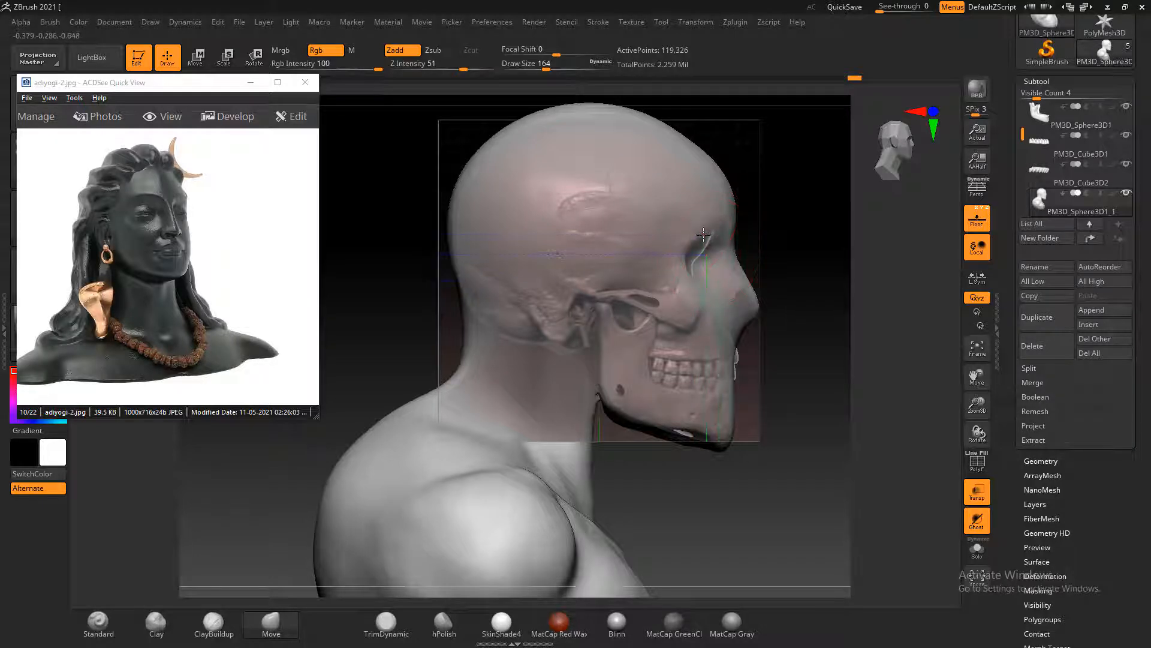
# Adjust the sides of the head and cheekbones to the skull from the front and top with the Move brush, reaching draw size 208
pyautogui.moveTo(795, 265); pyautogui.dragTo(476, 328)
pyautogui.press('b')
pyautogui.press('m')
pyautogui.press('v')
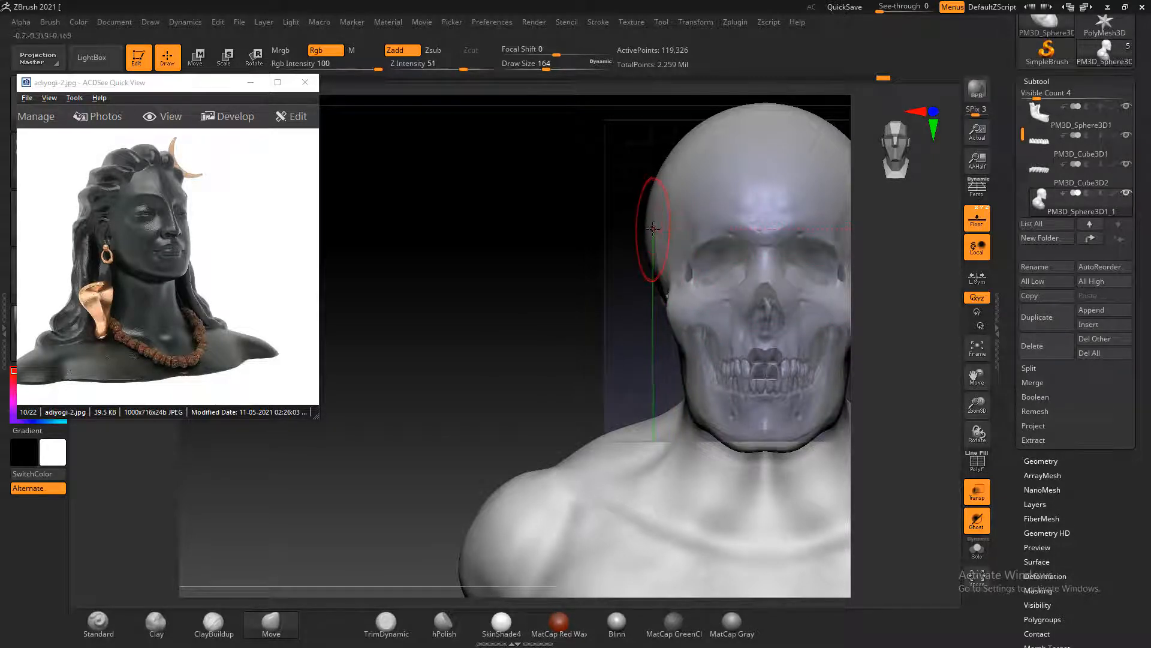
pyautogui.moveTo(523, 267)
pyautogui.mouseDown()
pyautogui.moveTo(790, 291)
pyautogui.moveTo(817, 278)
pyautogui.moveTo(794, 369)
pyautogui.mouseUp()
pyautogui.moveTo(478, 375); pyautogui.dragTo(465, 466)
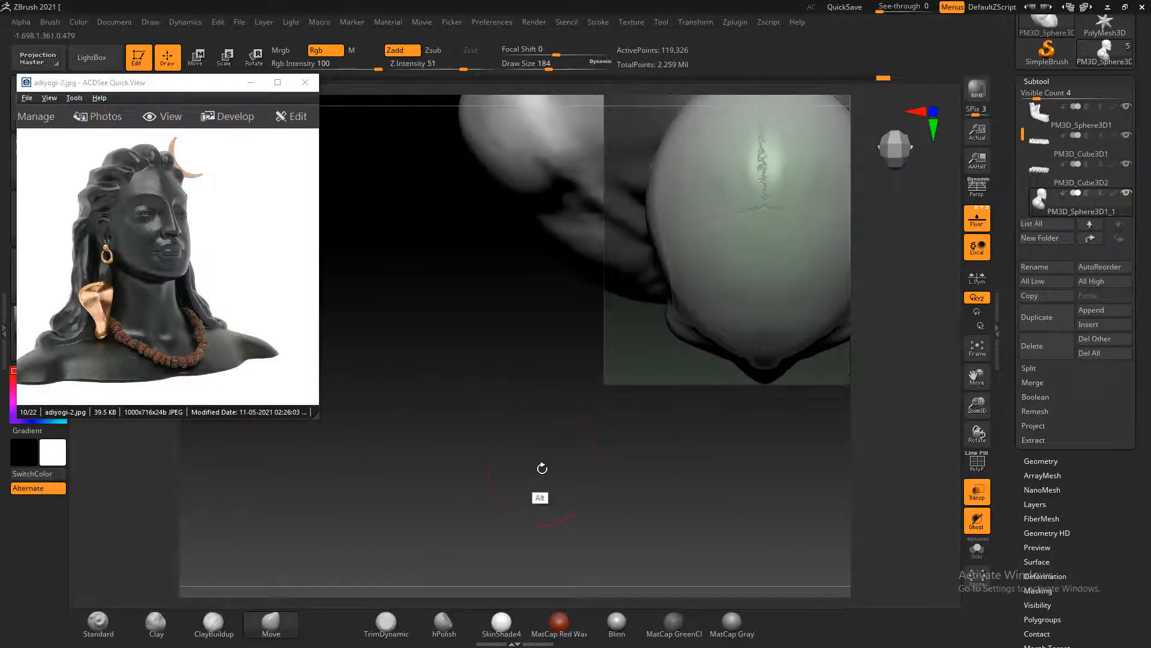
pyautogui.press(']')
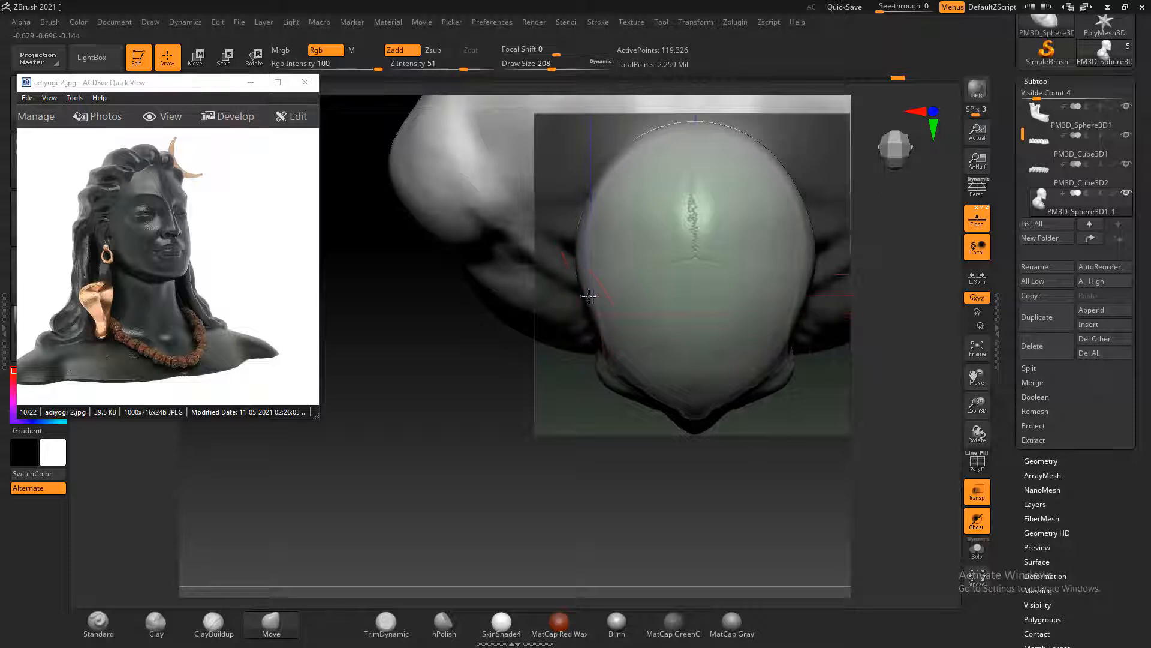
# Turn off the floor grid and the transparency, and refine the upper face with the Move brush at draw size 116
pyautogui.moveTo(791, 460); pyautogui.dragTo(647, 414)
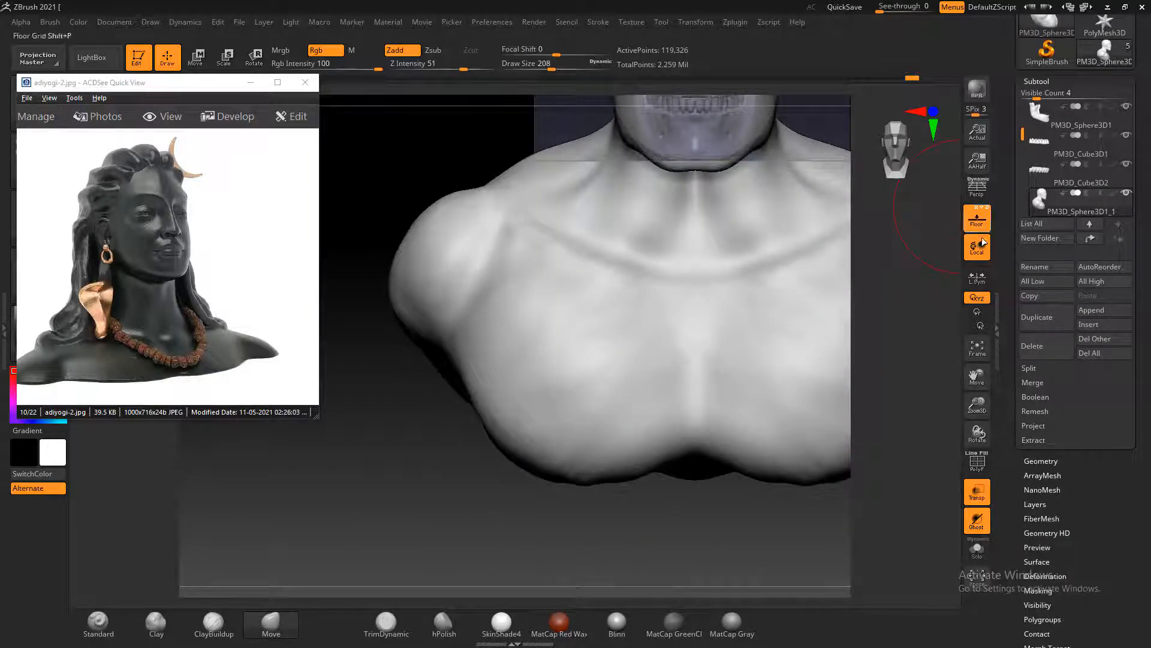
pyautogui.click(977, 222)
pyautogui.moveTo(475, 165)
pyautogui.mouseDown()
pyautogui.moveTo(540, 372)
pyautogui.moveTo(510, 348)
pyautogui.moveTo(801, 268)
pyautogui.moveTo(804, 287)
pyautogui.moveTo(714, 303)
pyautogui.mouseUp()
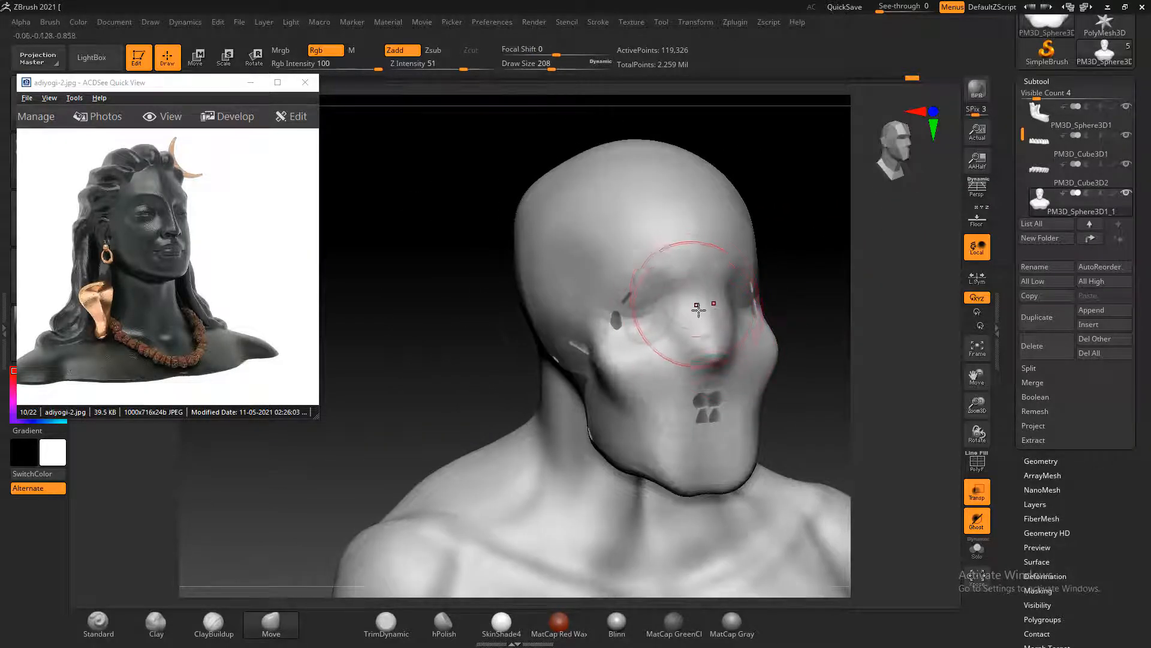
pyautogui.press('[')
pyautogui.press('[')
pyautogui.press('[')
pyautogui.press('[')
pyautogui.press('[')
pyautogui.press('[')
pyautogui.press('[')
pyautogui.press('[')
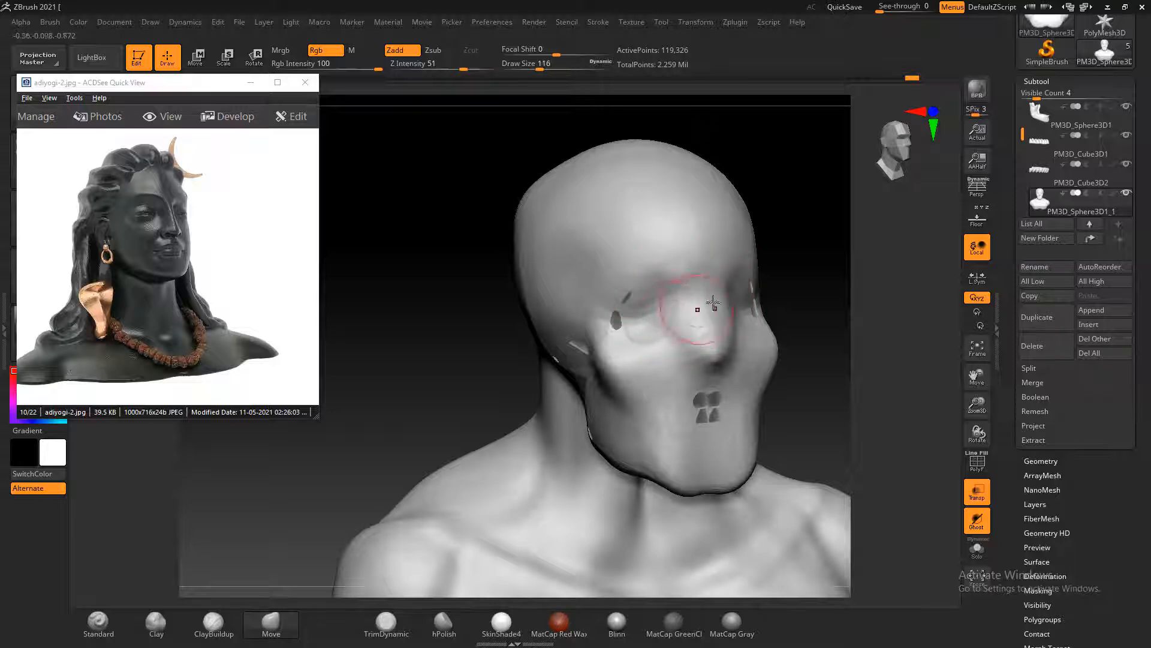
pyautogui.keyDown('shift'); pyautogui.moveTo(829, 329); pyautogui.dragTo(802, 346); pyautogui.keyUp('shift')
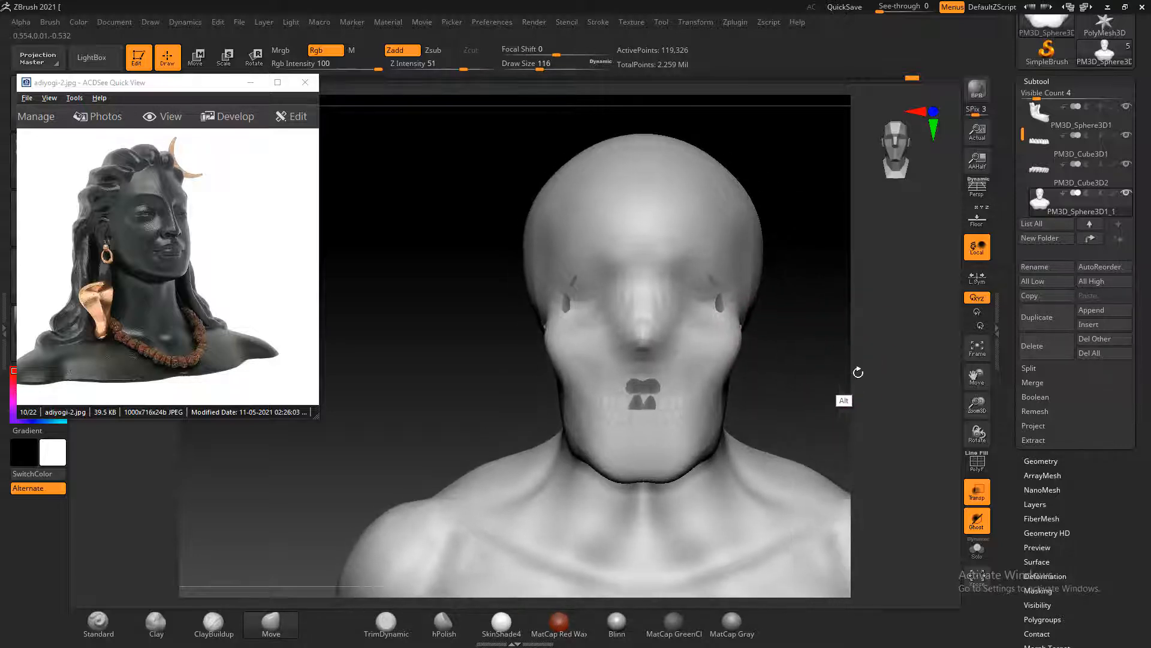
pyautogui.click(977, 492)
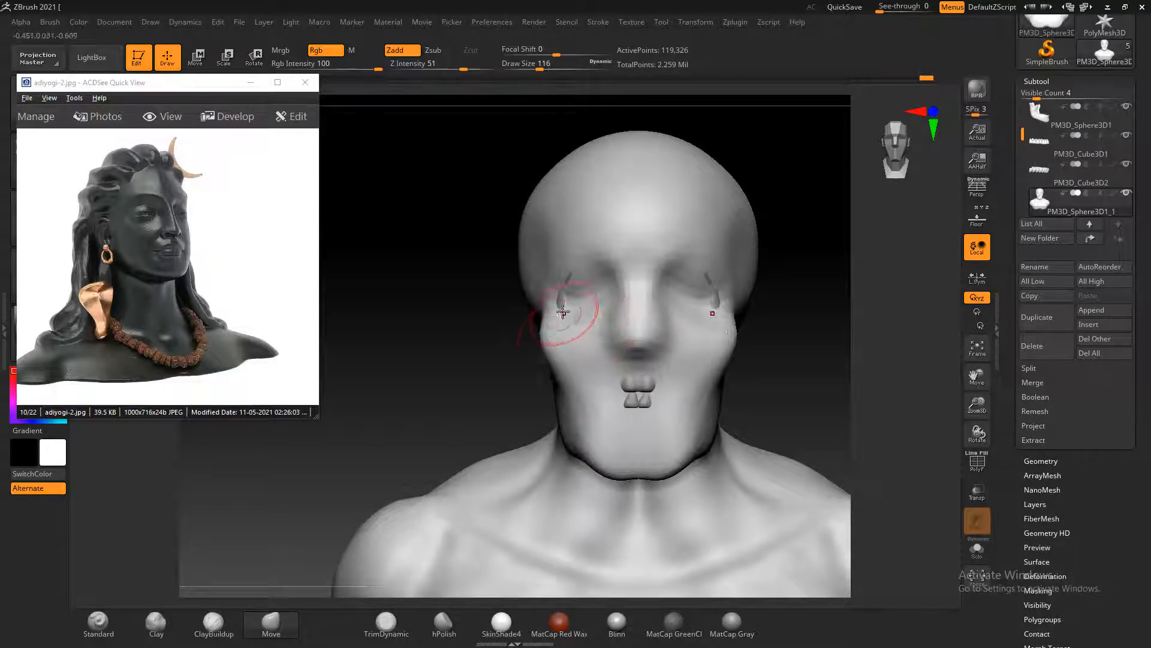
# Define the nose bridge, brow and eye sockets with the ClayBuildup brush at draw size 100, covering the bone at the temples
pyautogui.click(214, 622)
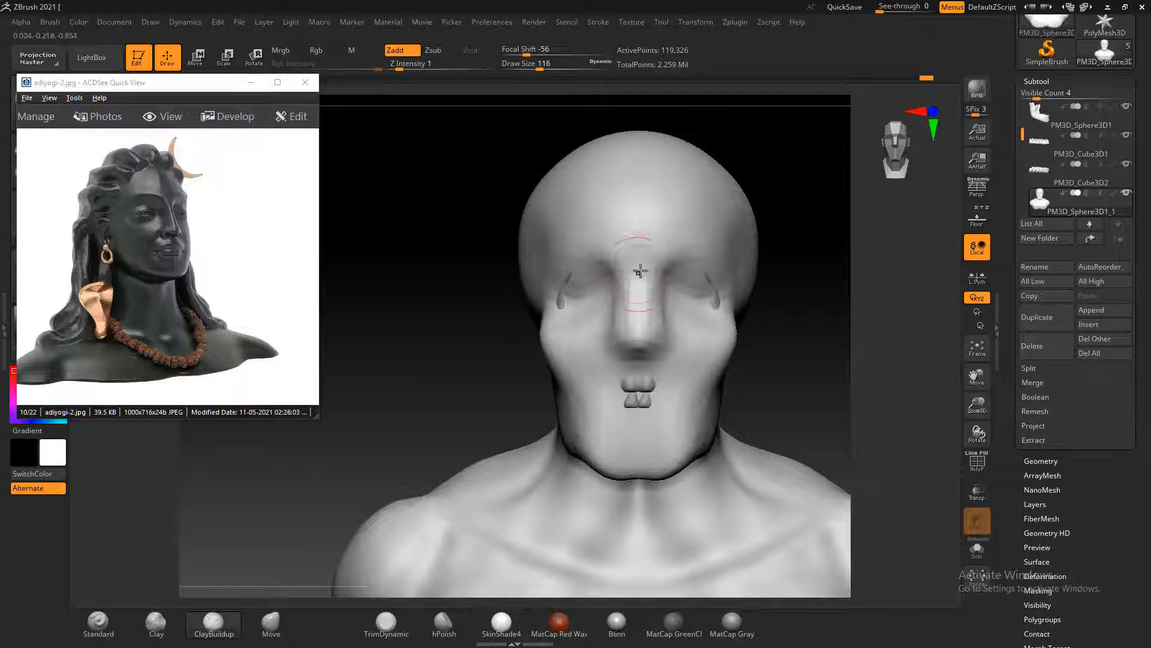
pyautogui.moveTo(635, 277); pyautogui.dragTo(629, 285)
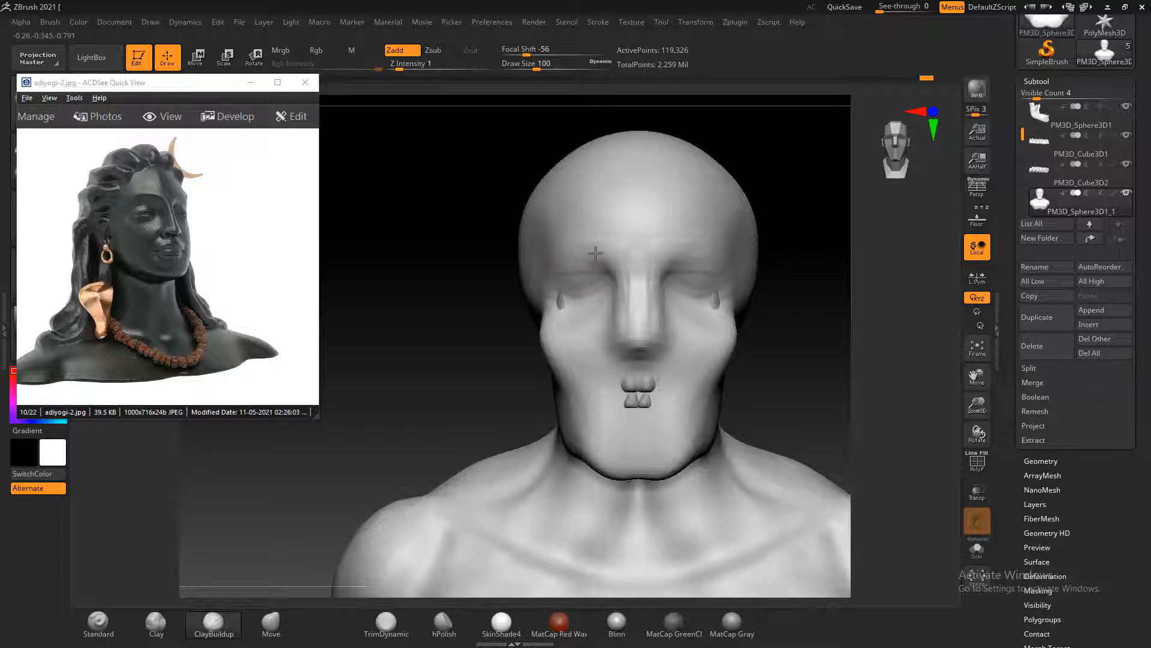
pyautogui.keyDown('alt'); pyautogui.moveTo(595, 254); pyautogui.dragTo(609, 280); pyautogui.keyUp('alt')
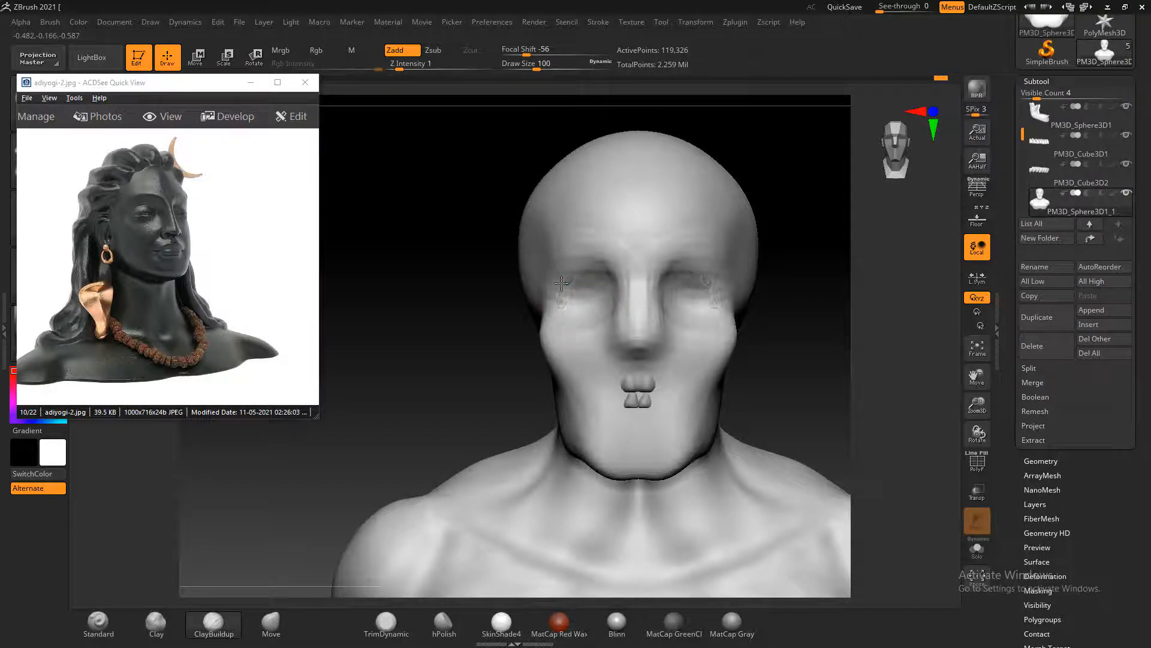
# Build up the mouth area over the protruding teeth with the ClayBuildup brush and smooth it
pyautogui.moveTo(796, 337)
pyautogui.mouseDown()
pyautogui.moveTo(789, 355)
pyautogui.moveTo(822, 384)
pyautogui.mouseUp()
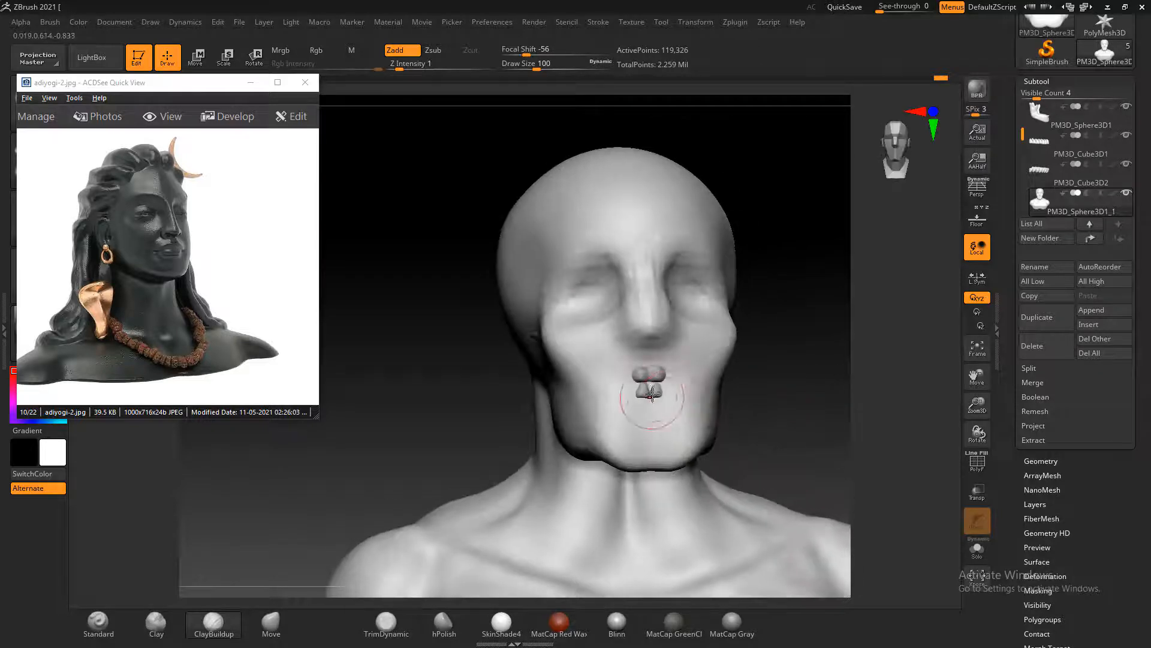
pyautogui.moveTo(653, 389); pyautogui.dragTo(608, 394)
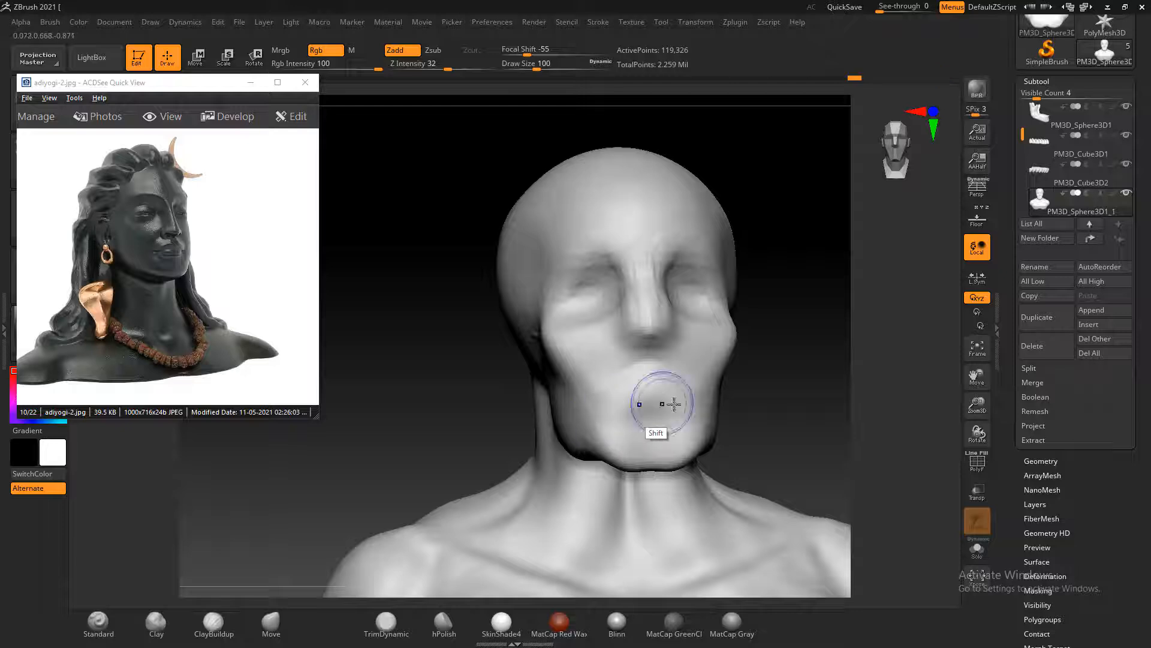
pyautogui.moveTo(797, 412)
pyautogui.mouseDown()
pyautogui.moveTo(806, 375)
pyautogui.moveTo(774, 380)
pyautogui.mouseUp()
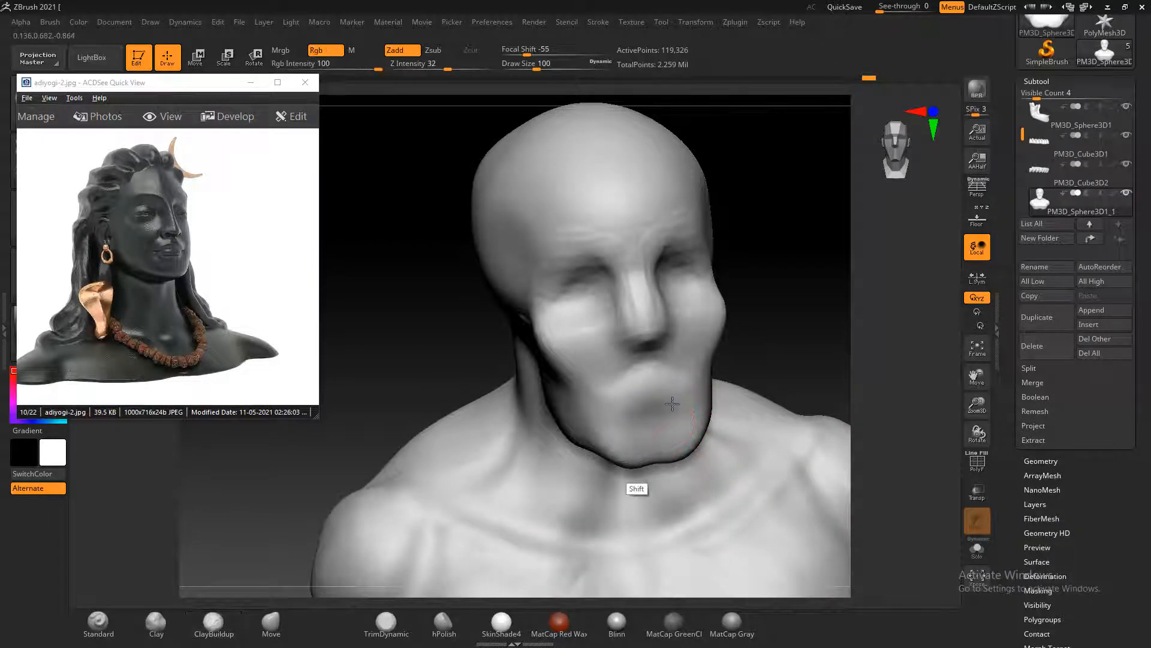
# Smooth the mouth area, cheek and jaw from the profile and three-quarter views, evening out the bone protruding at the jaw
pyautogui.moveTo(783, 359)
pyautogui.mouseDown()
pyautogui.moveTo(837, 333)
pyautogui.moveTo(771, 367)
pyautogui.mouseUp()
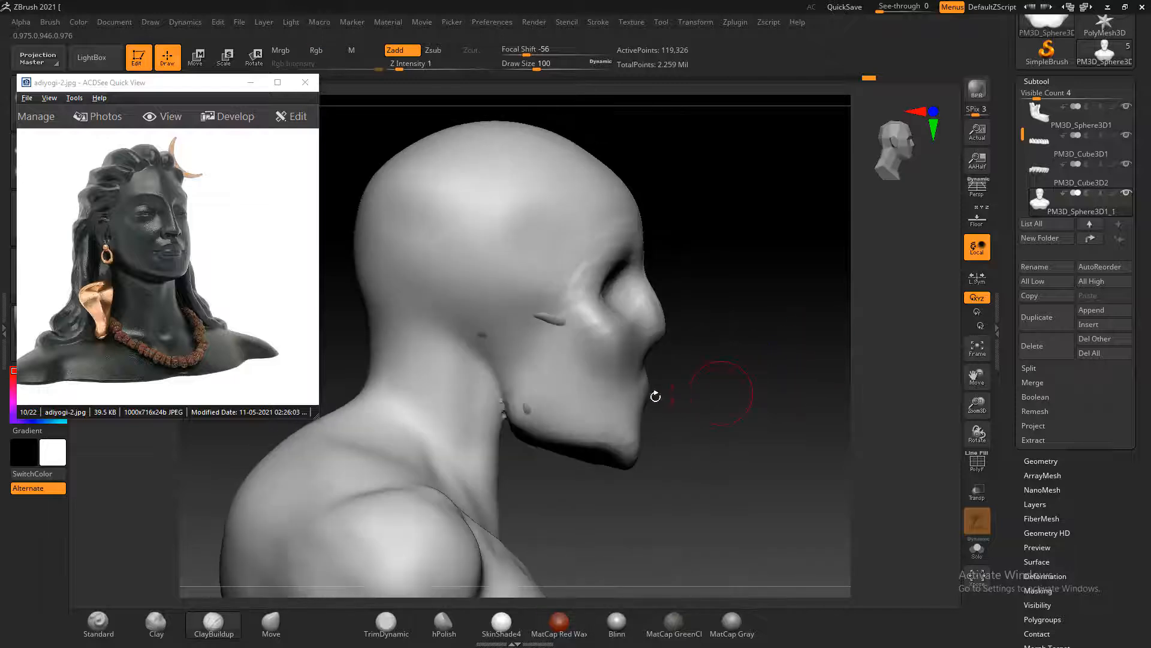
pyautogui.press('shift')
pyautogui.press('shift')
pyautogui.press('shift')
pyautogui.press('shift')
pyautogui.press('shift')
pyautogui.click(319, 168)
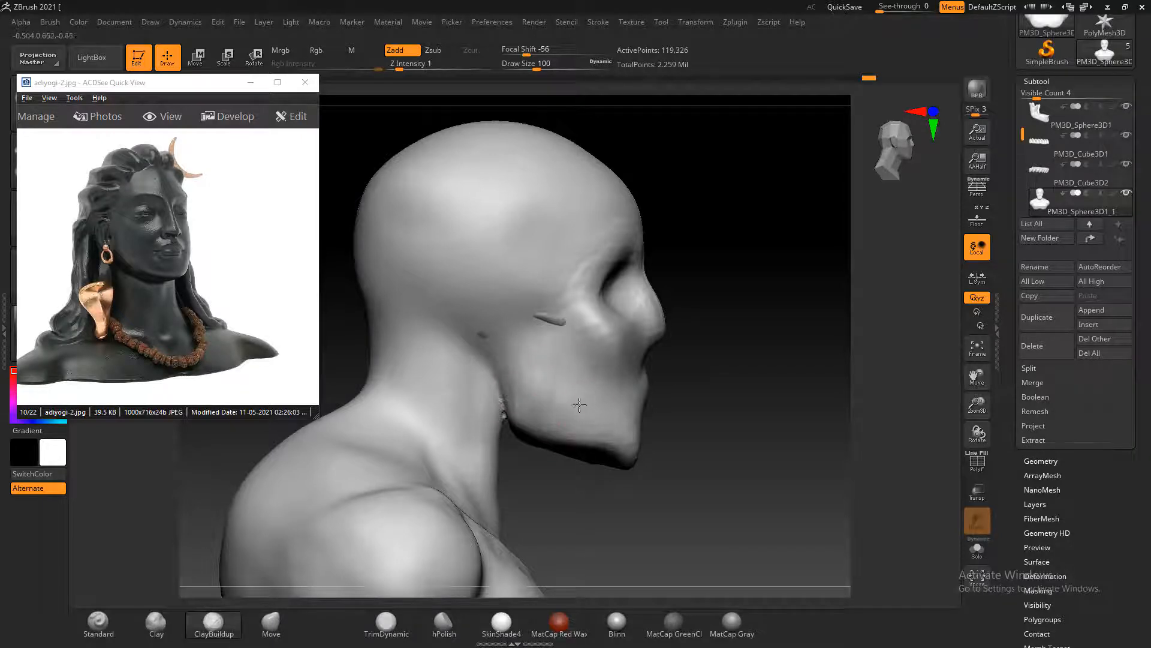
pyautogui.moveTo(579, 405)
pyautogui.mouseDown(button='right')
pyautogui.moveTo(728, 408)
pyautogui.moveTo(642, 437)
pyautogui.mouseUp(button='right')
pyautogui.press('shift')
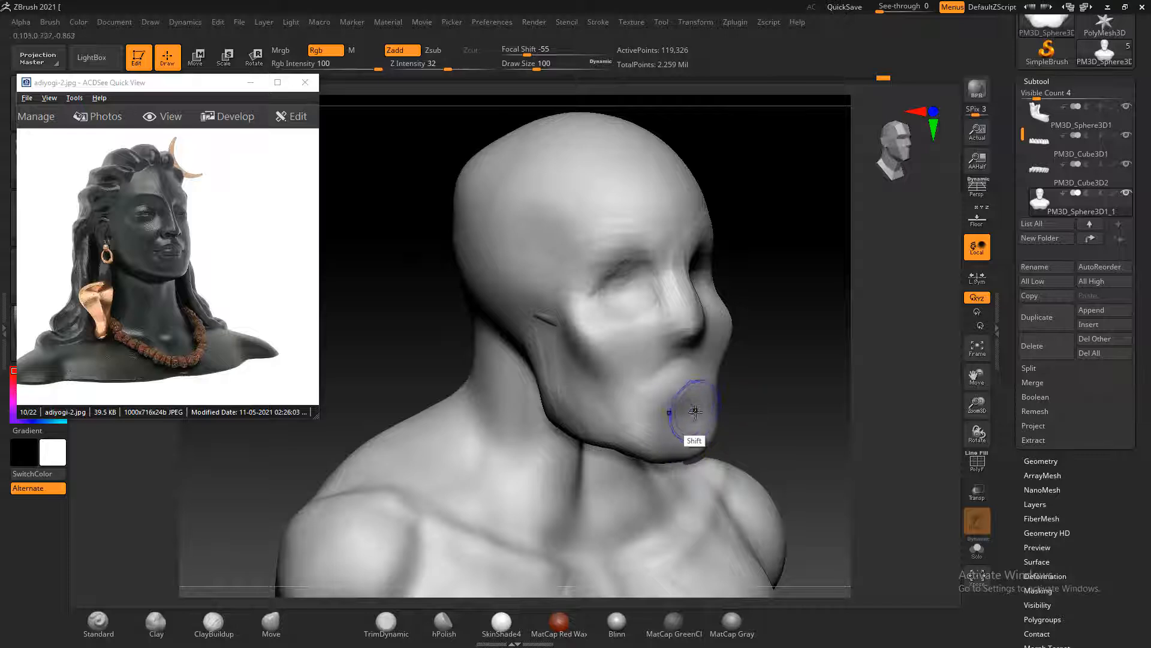
pyautogui.keyDown('shift'); pyautogui.moveTo(833, 370); pyautogui.dragTo(844, 367); pyautogui.keyUp('shift')
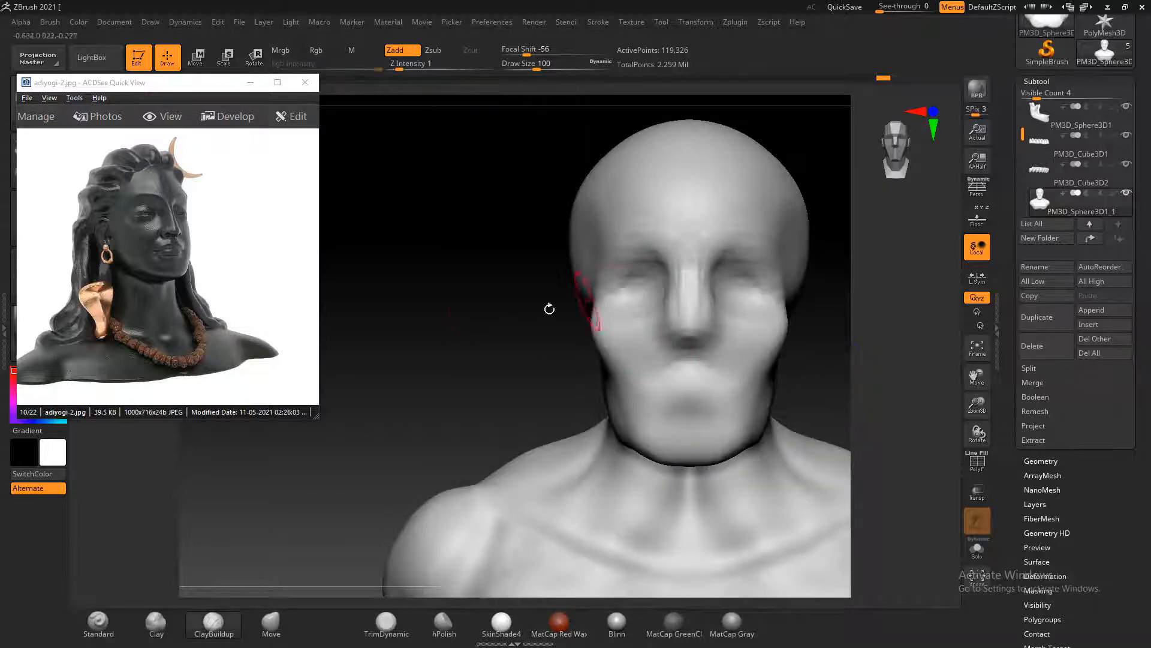
# Switch the reference image to attracts-thousands-of-people.png and pull the nose tip and bridge outward in profile with the Move brush, raising the draw size to 140
pyautogui.keyDown('ctrl'); pyautogui.moveTo(475, 330); pyautogui.dragTo(464, 288, button='right'); pyautogui.keyUp('ctrl')
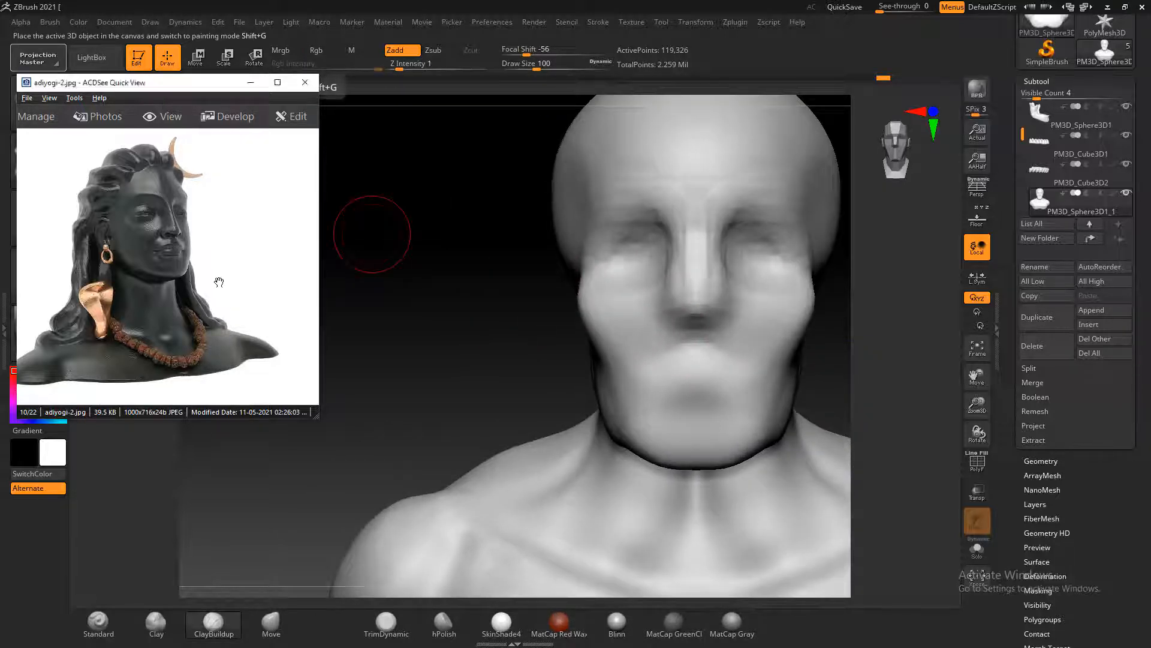
pyautogui.scroll(-1, 221, 284)
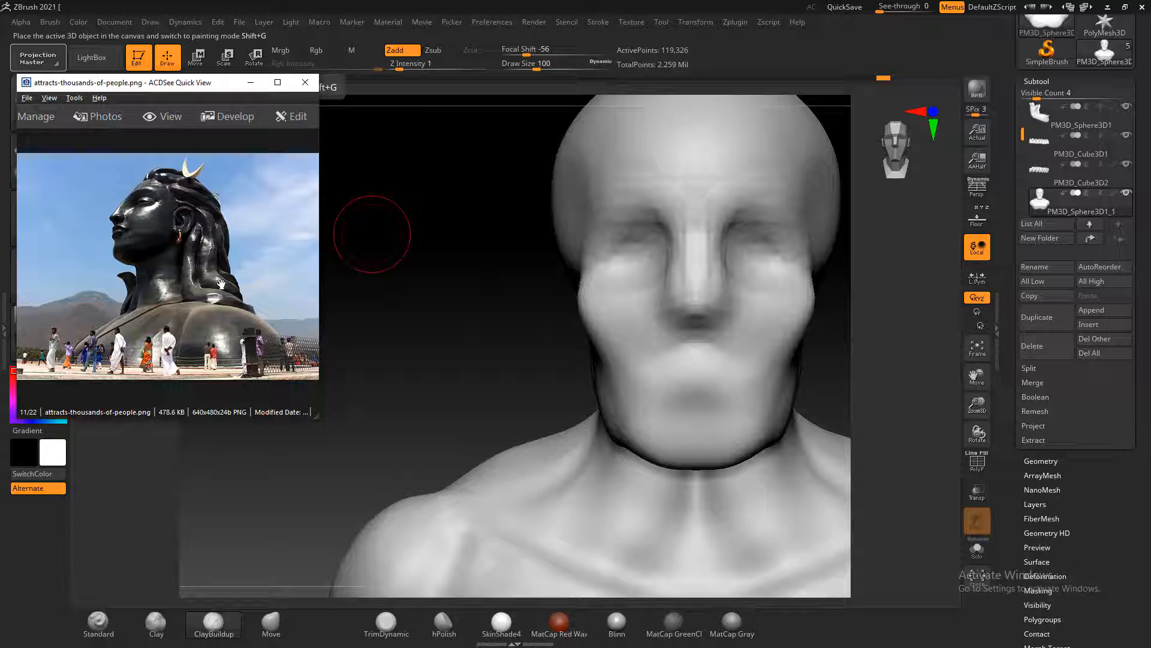
pyautogui.moveTo(433, 306)
pyautogui.mouseDown()
pyautogui.moveTo(644, 320)
pyautogui.moveTo(810, 306)
pyautogui.moveTo(759, 317)
pyautogui.mouseUp()
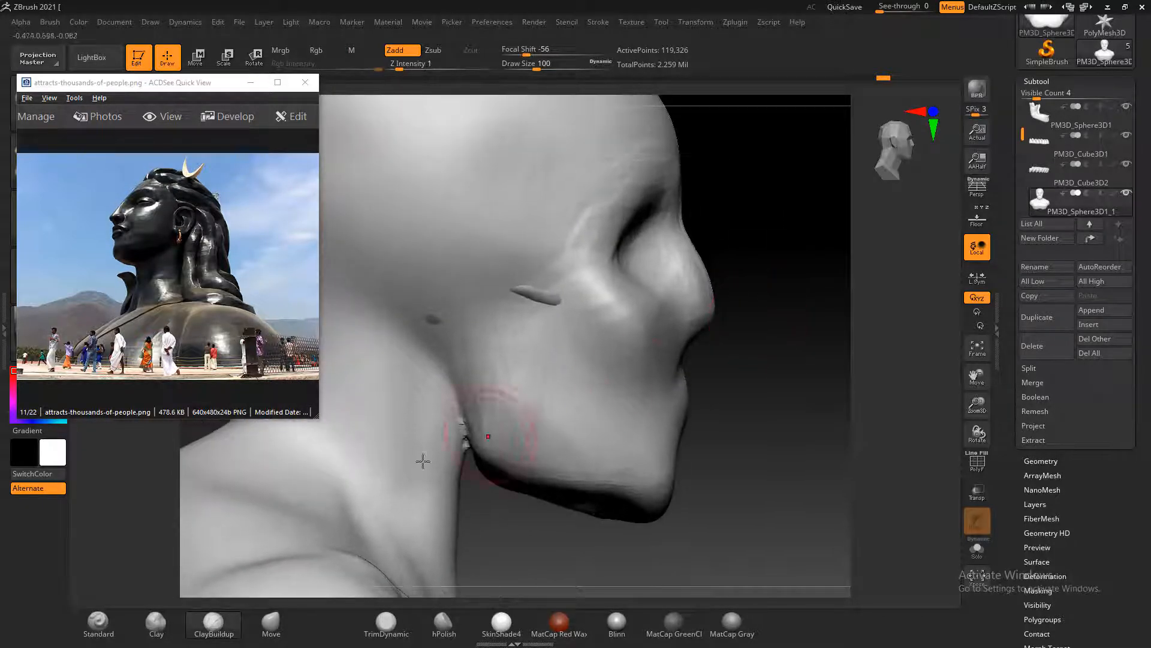
pyautogui.click(271, 624)
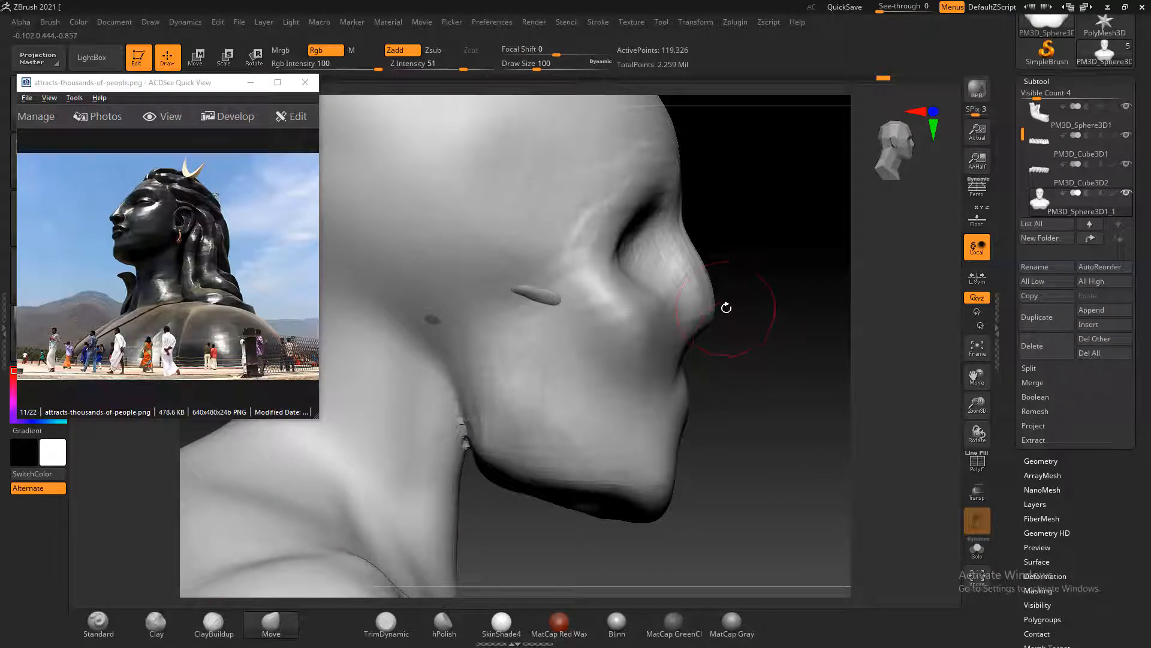
pyautogui.moveTo(713, 312); pyautogui.dragTo(720, 304)
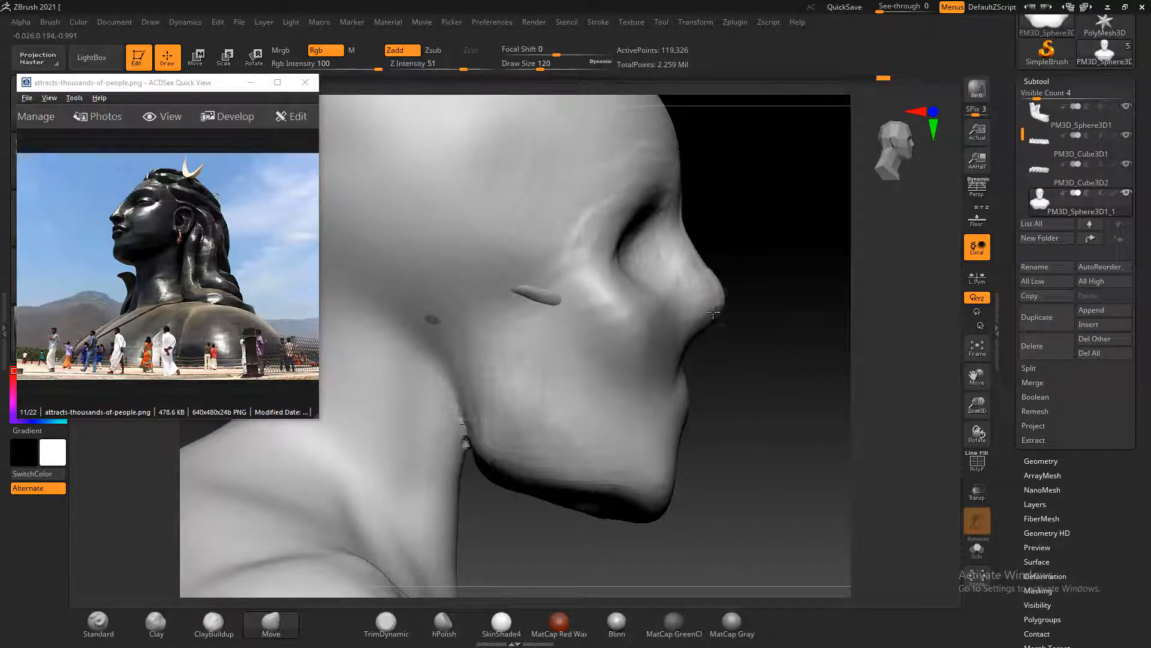
pyautogui.moveTo(686, 242); pyautogui.dragTo(684, 224)
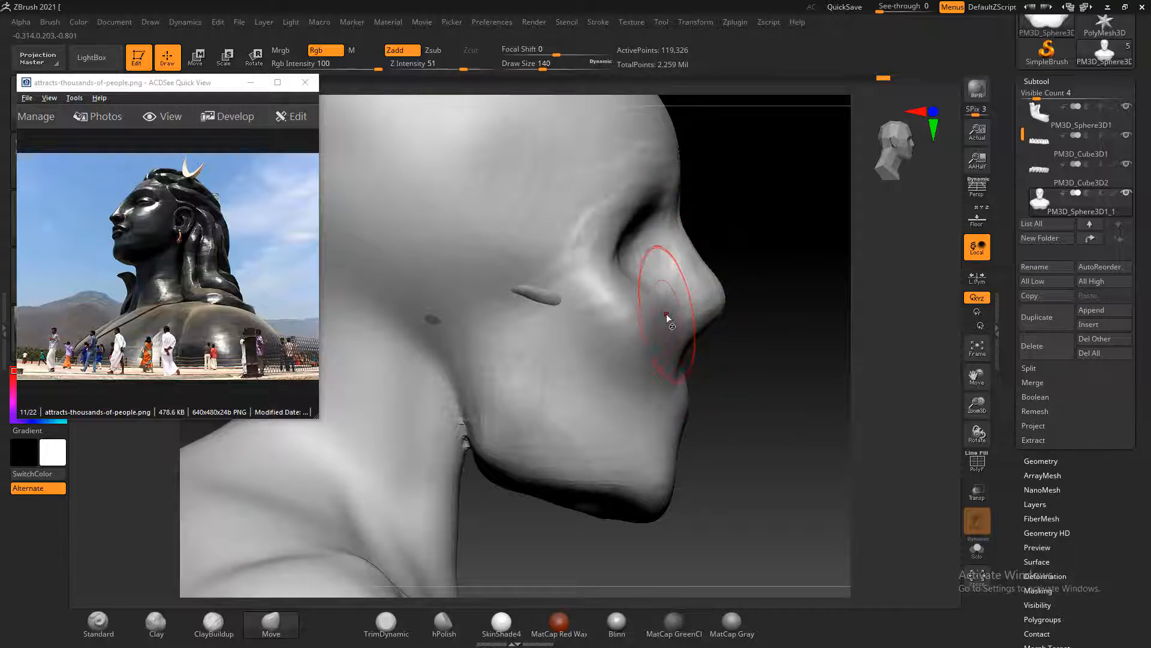
# Push the cheek beside the nose back toward the cheekbone in profile with the Move brush, using draw sizes up to 184
pyautogui.press(']')
pyautogui.moveTo(614, 325); pyautogui.dragTo(608, 325)
pyautogui.press('[')
pyautogui.press('[')
pyautogui.press('[')
pyautogui.press('[')
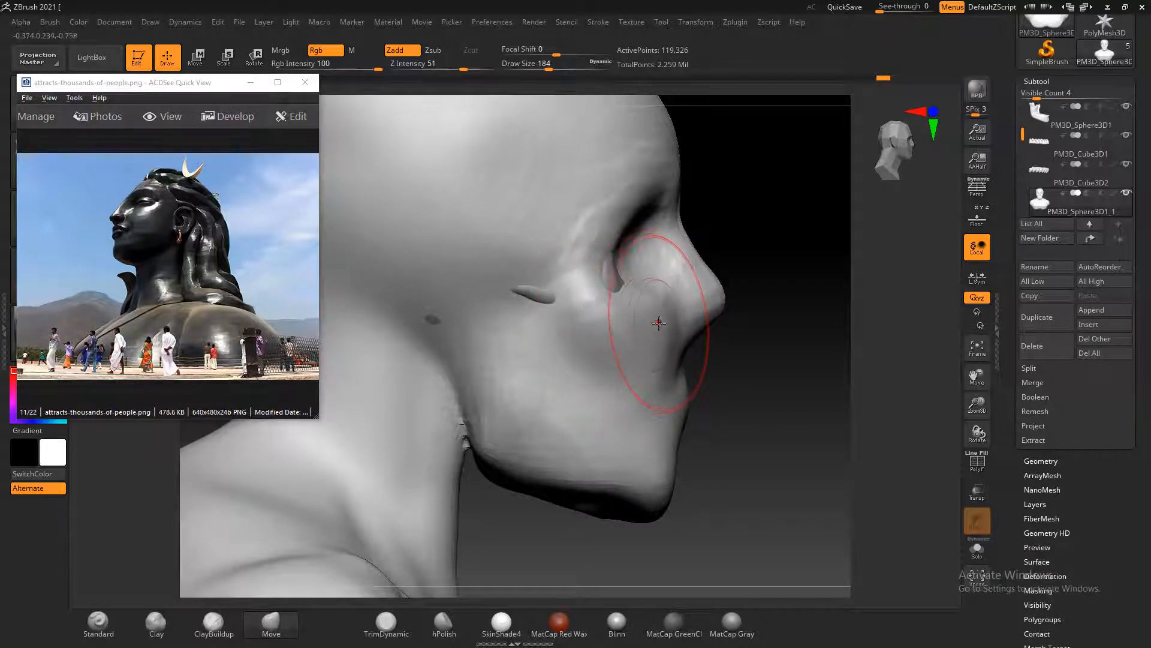
pyautogui.moveTo(664, 320); pyautogui.dragTo(654, 316)
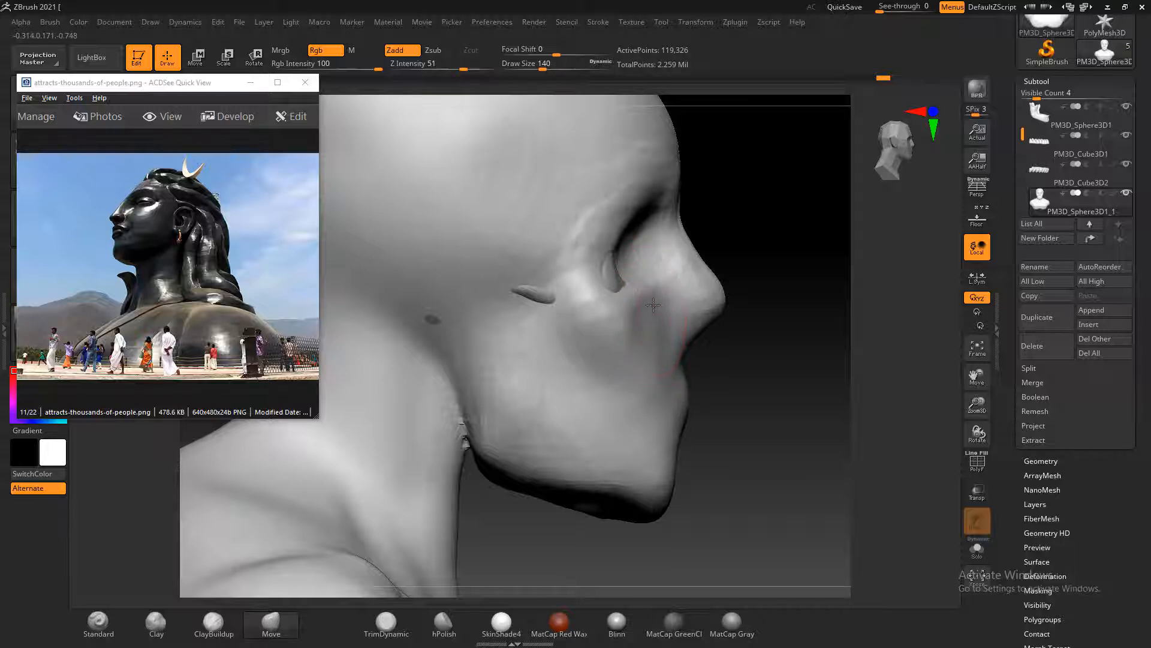
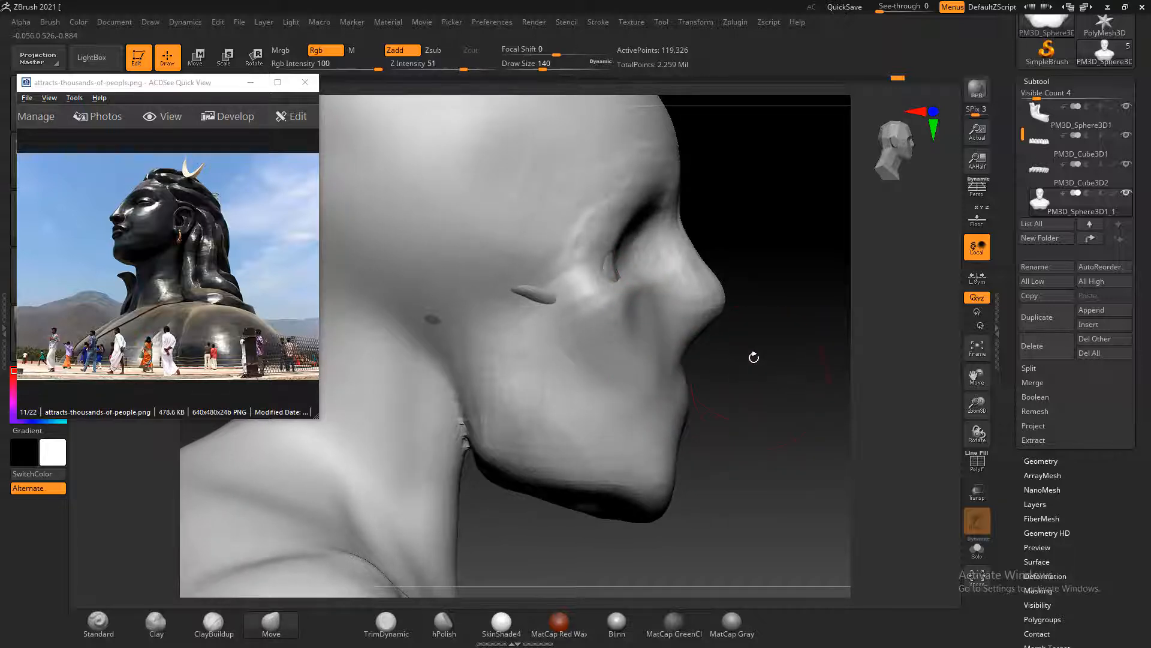
# Pull the skin outward over the bone protruding at the cheekbone with the Move brush, from the front and three-quarter views
pyautogui.moveTo(732, 387)
pyautogui.mouseDown()
pyautogui.moveTo(749, 388)
pyautogui.moveTo(727, 378)
pyautogui.mouseUp()
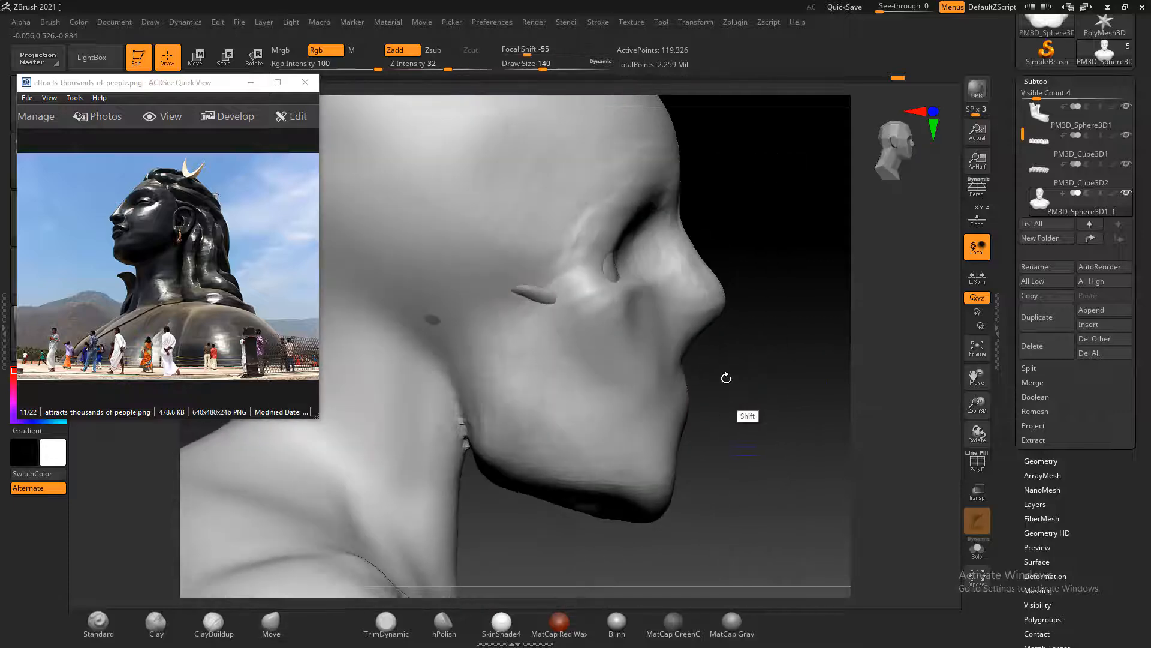
pyautogui.moveTo(813, 324); pyautogui.dragTo(584, 308)
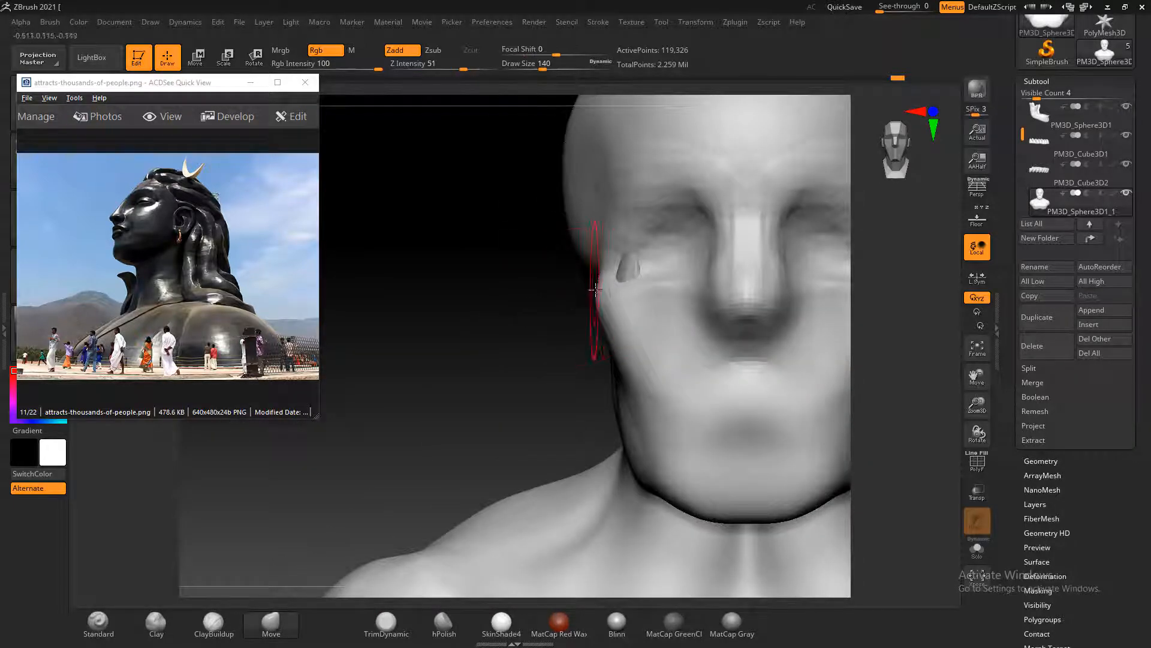
pyautogui.moveTo(622, 272); pyautogui.dragTo(597, 253)
pyautogui.moveTo(450, 327); pyautogui.dragTo(752, 315)
pyautogui.moveTo(857, 291); pyautogui.dragTo(770, 295)
pyautogui.moveTo(564, 294); pyautogui.dragTo(554, 291)
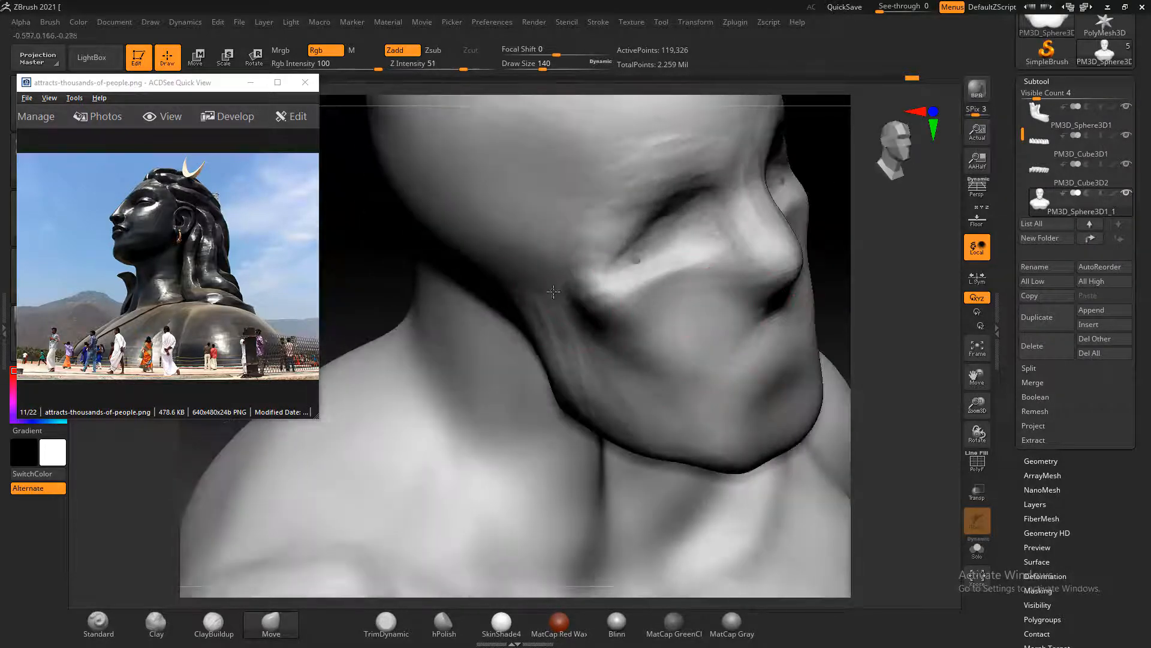
pyautogui.keyDown('shift'); pyautogui.moveTo(861, 311); pyautogui.dragTo(793, 352); pyautogui.keyUp('shift')
pyautogui.click(320, 168)
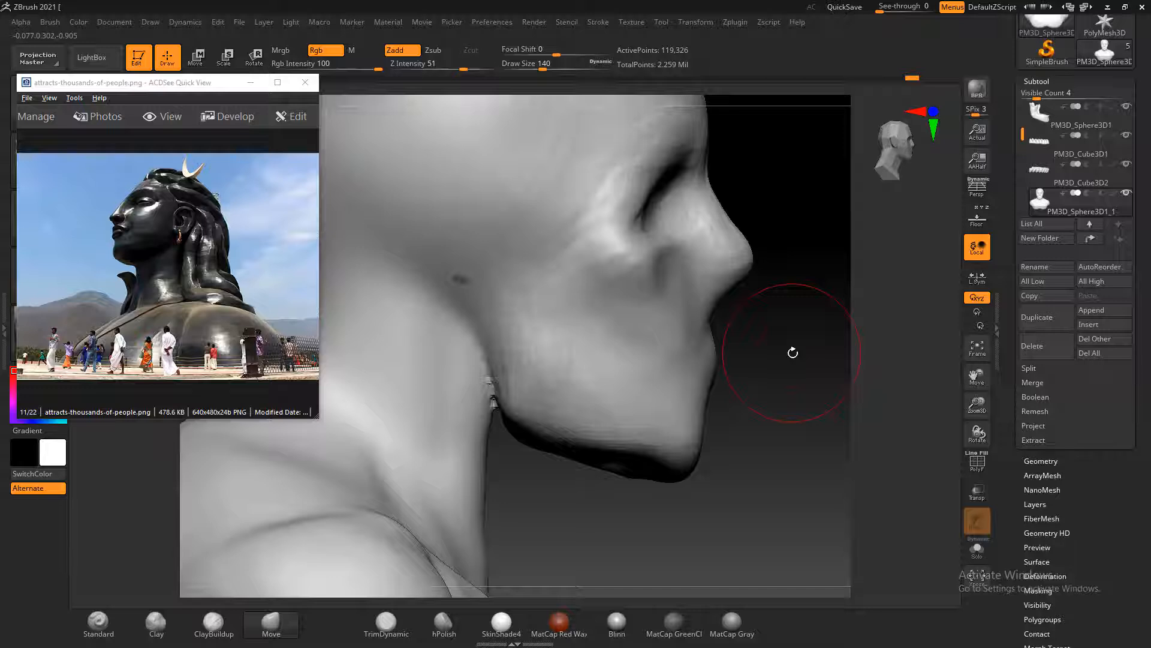
# Smooth the side of the head around the ear area and the nose bridge and eye sockets, setting the Smooth intensity to 16
pyautogui.moveTo(791, 380); pyautogui.dragTo(750, 390)
pyautogui.moveTo(838, 414)
pyautogui.keyDown('shift'); pyautogui.mouseDown()
pyautogui.moveTo(861, 380)
pyautogui.moveTo(816, 383)
pyautogui.mouseUp(); pyautogui.keyUp('shift')
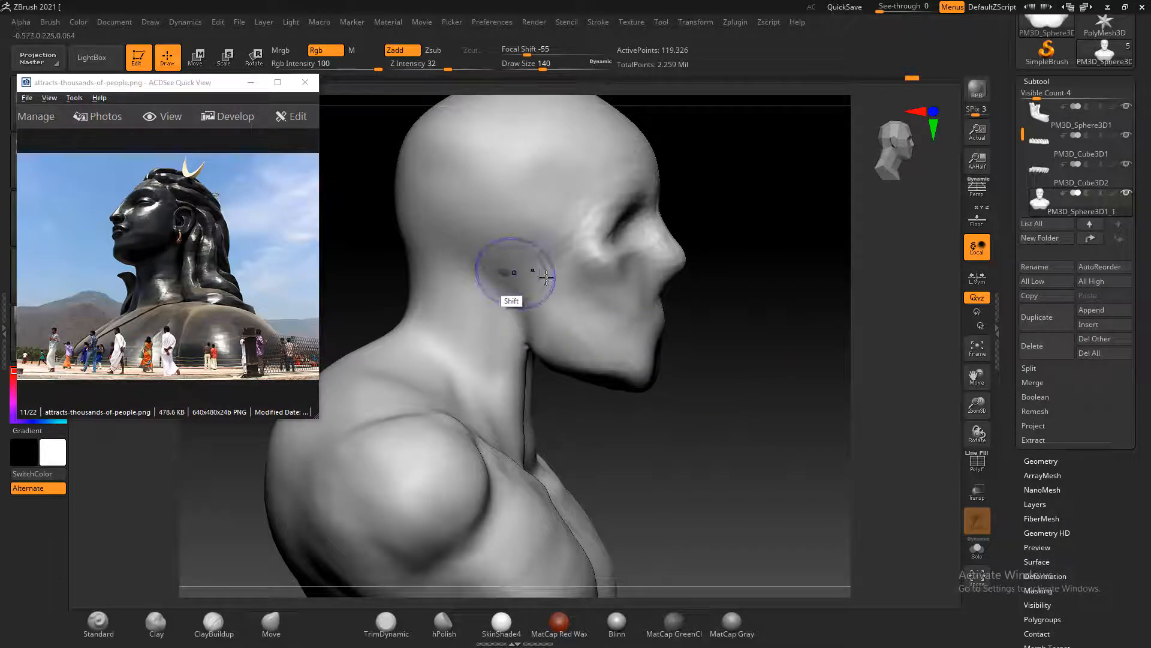
pyautogui.moveTo(778, 295); pyautogui.dragTo(796, 321)
pyautogui.moveTo(538, 233)
pyautogui.mouseDown()
pyautogui.moveTo(533, 187)
pyautogui.moveTo(554, 202)
pyautogui.mouseUp()
pyautogui.press('shift')
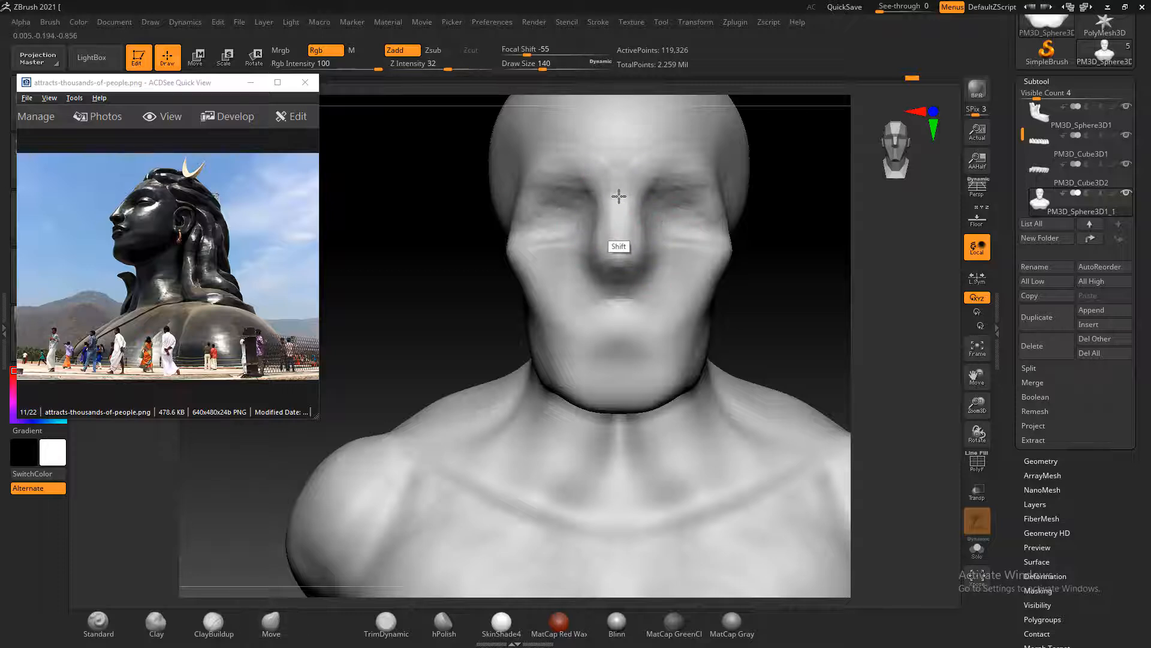
pyautogui.keyDown('shift'); pyautogui.moveTo(449, 70); pyautogui.dragTo(432, 70); pyautogui.keyUp('shift')
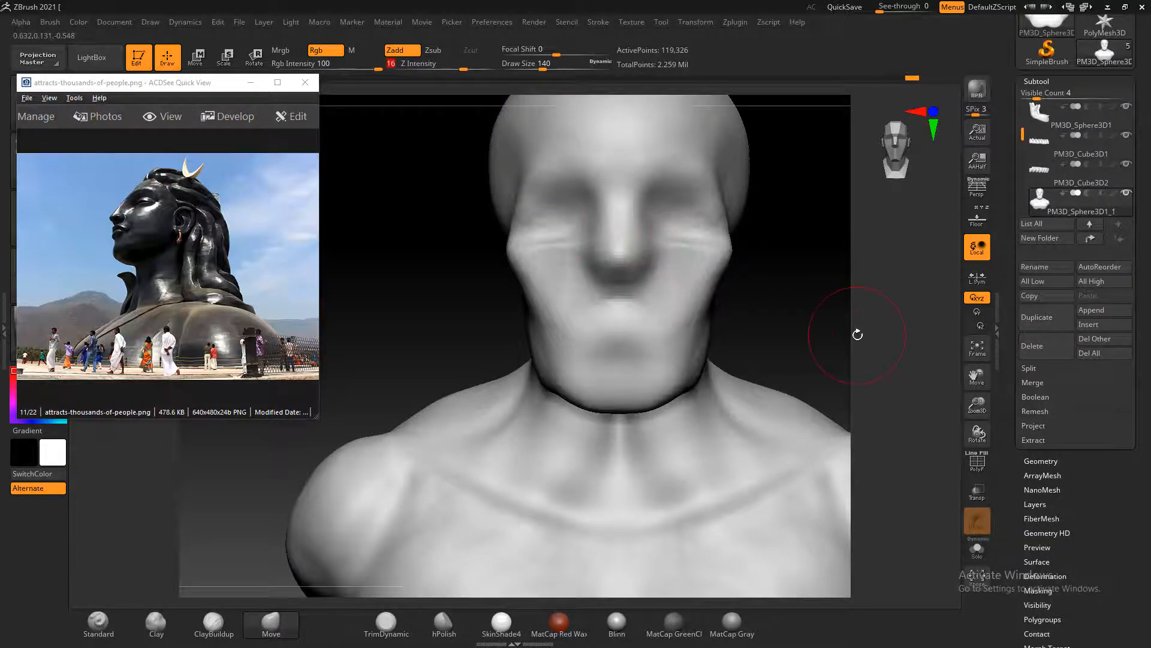
# Build up the neck muscles from below the ear toward the collarbone with the ClayBuildup brush at draw sizes 132 and 112, and smooth them
pyautogui.moveTo(796, 337); pyautogui.dragTo(757, 356)
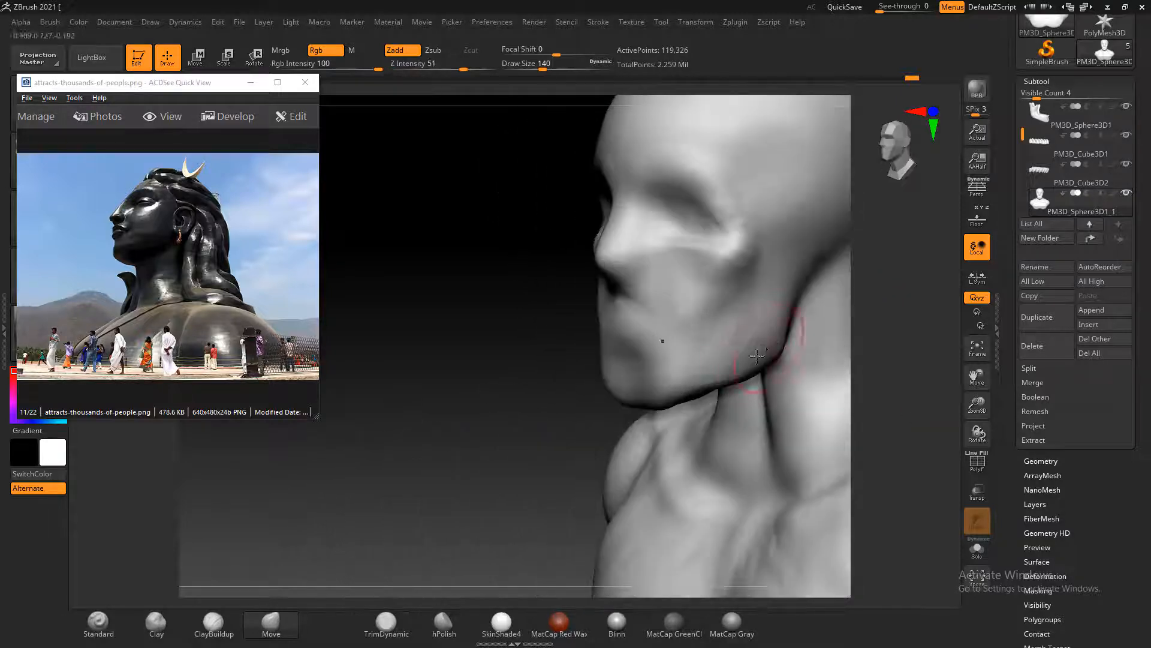
pyautogui.moveTo(512, 296)
pyautogui.mouseDown()
pyautogui.moveTo(438, 236)
pyautogui.moveTo(494, 247)
pyautogui.mouseUp()
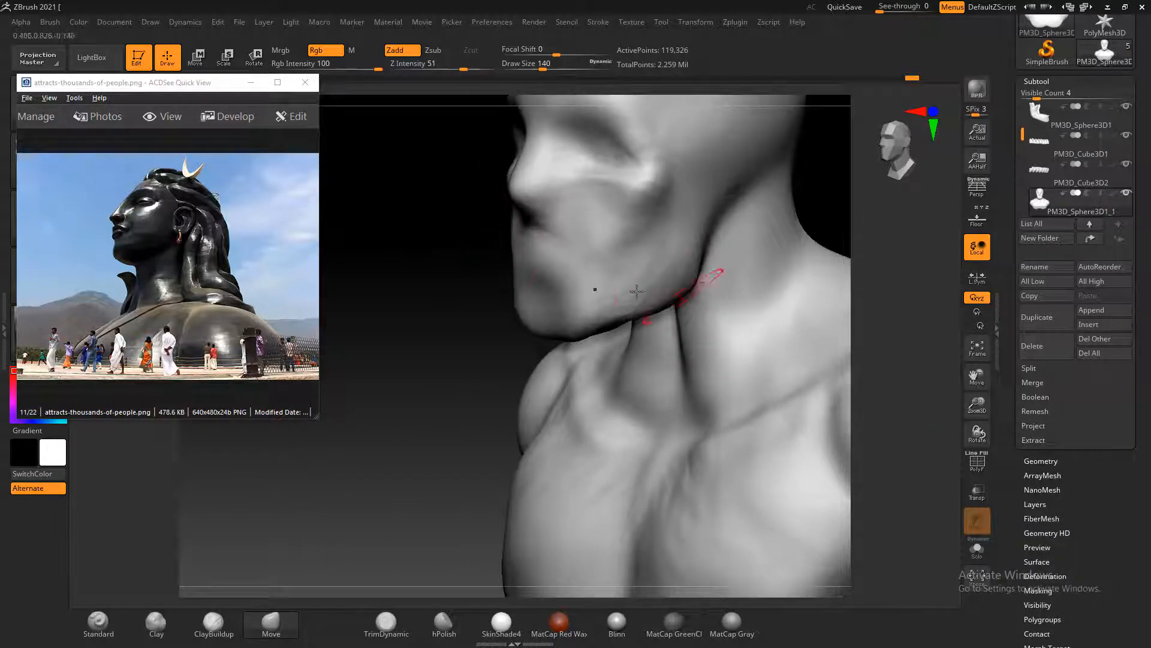
pyautogui.moveTo(413, 274); pyautogui.dragTo(430, 265)
pyautogui.moveTo(770, 255); pyautogui.dragTo(735, 311)
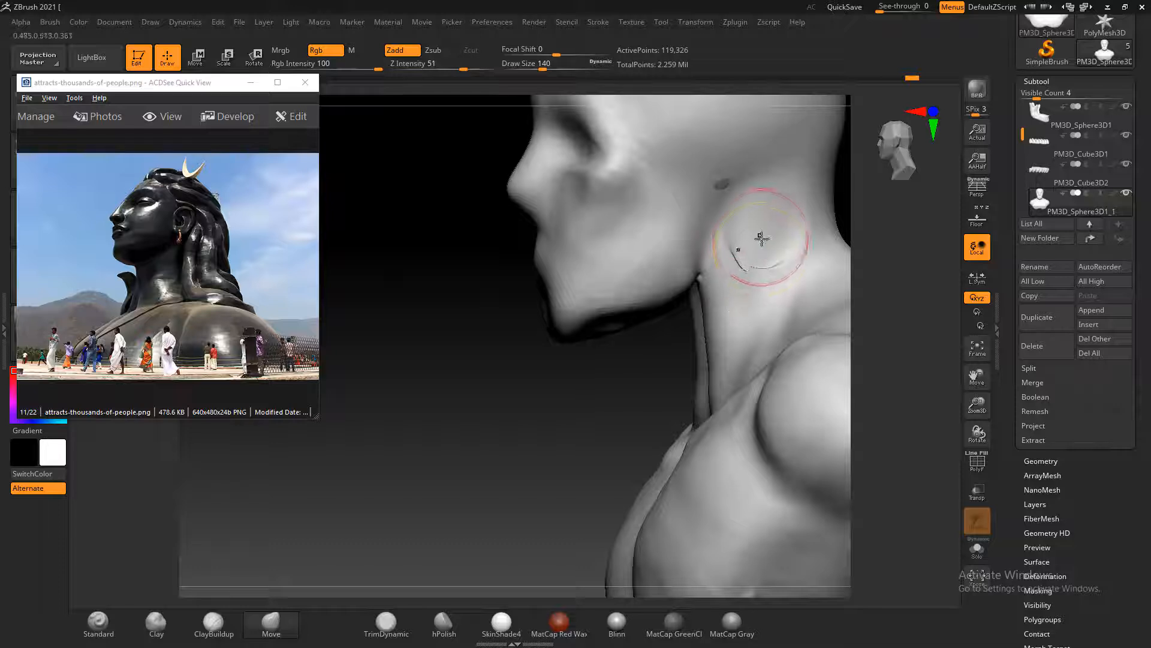
pyautogui.click(204, 624)
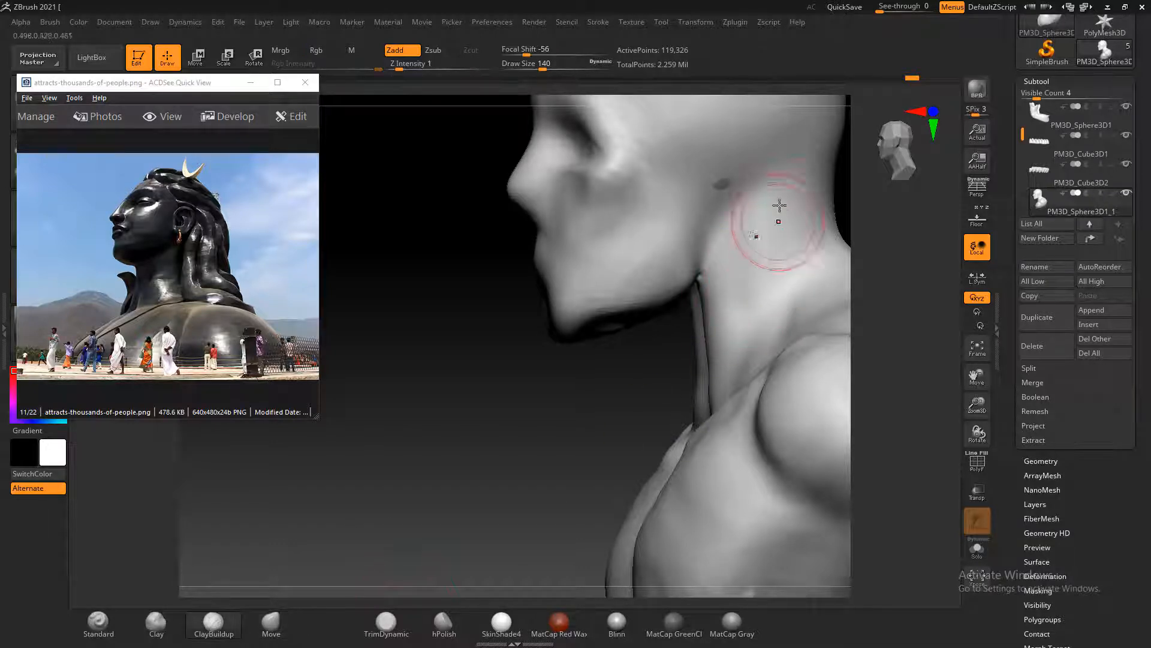
pyautogui.moveTo(526, 335)
pyautogui.mouseDown()
pyautogui.moveTo(447, 324)
pyautogui.moveTo(419, 219)
pyautogui.mouseUp()
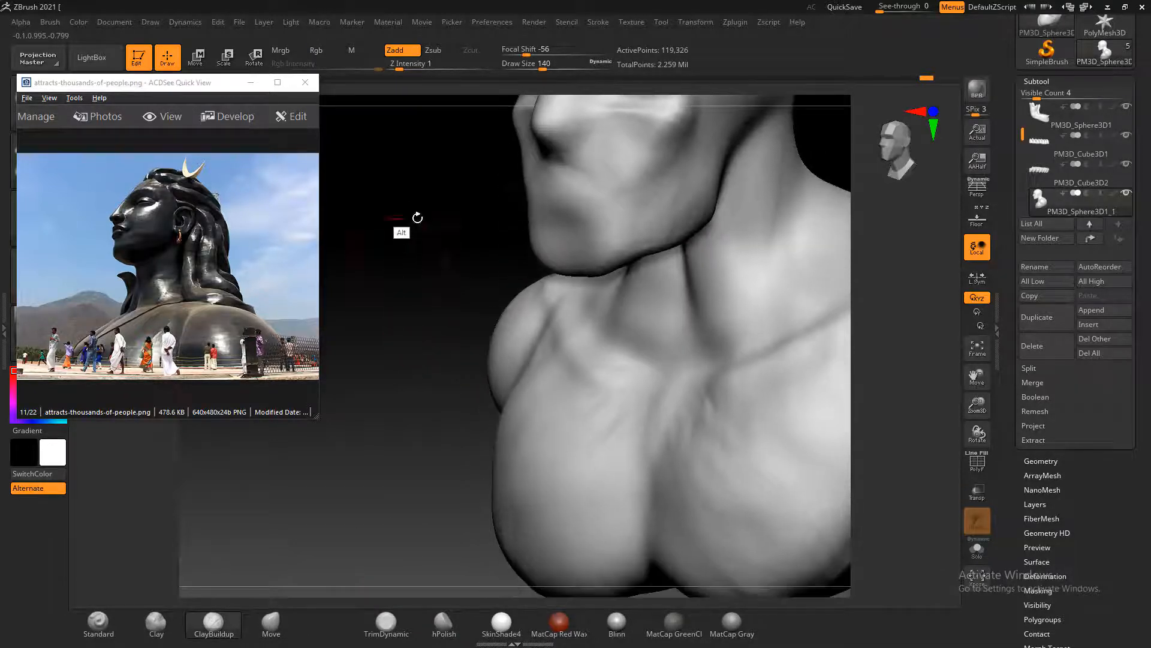
pyautogui.moveTo(823, 141); pyautogui.dragTo(780, 174)
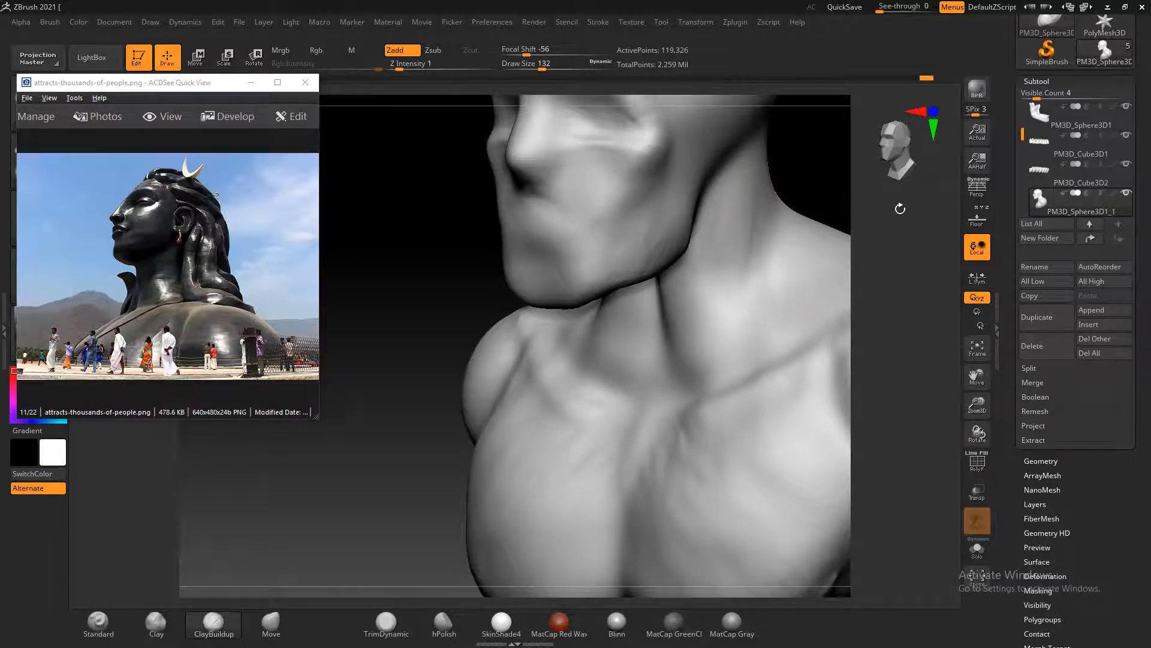
pyautogui.moveTo(900, 209)
pyautogui.mouseDown()
pyautogui.moveTo(732, 213)
pyautogui.moveTo(792, 215)
pyautogui.moveTo(689, 190)
pyautogui.mouseUp()
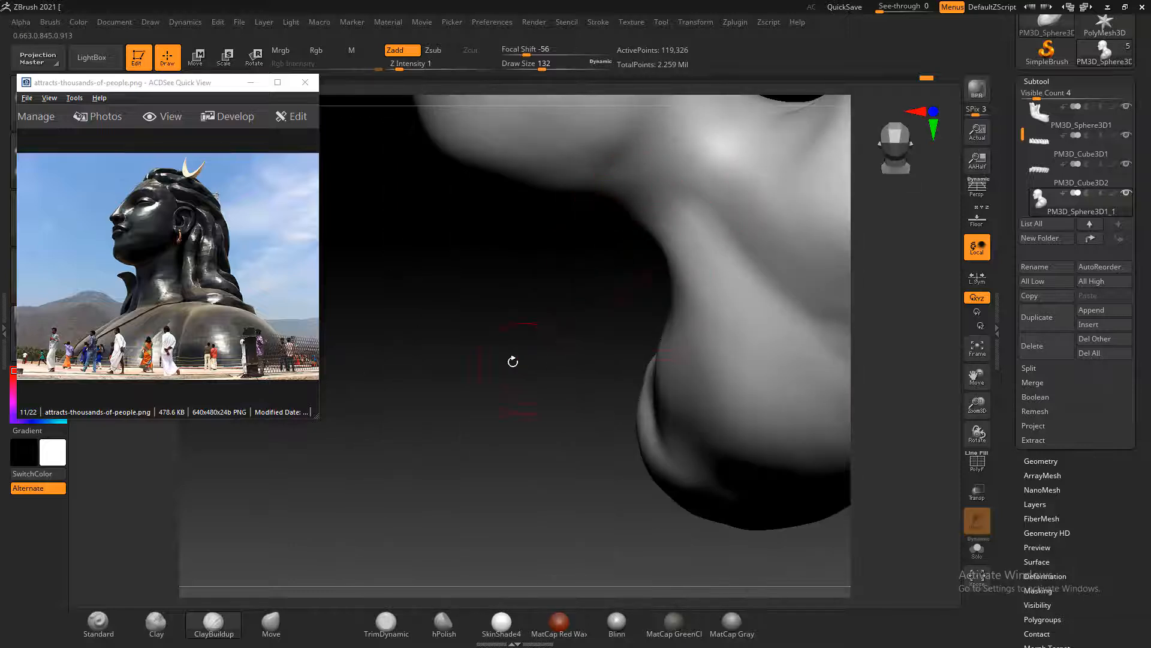
pyautogui.moveTo(514, 360); pyautogui.dragTo(890, 286)
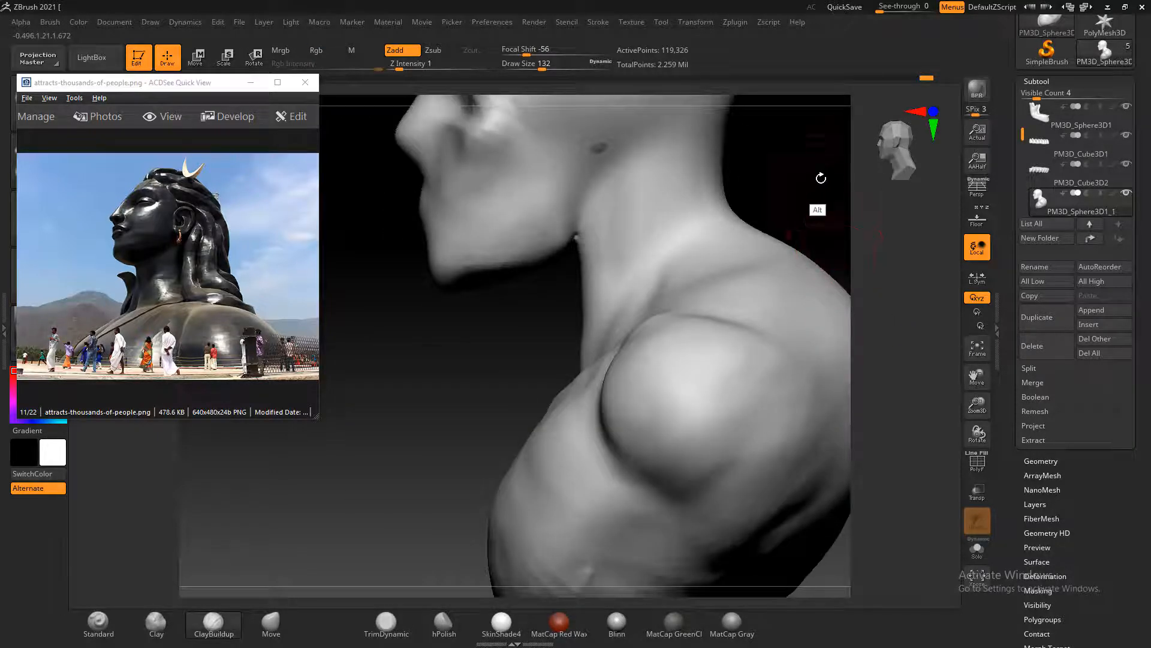
pyautogui.moveTo(817, 180)
pyautogui.mouseDown()
pyautogui.moveTo(797, 227)
pyautogui.moveTo(619, 261)
pyautogui.moveTo(565, 355)
pyautogui.mouseUp()
pyautogui.moveTo(797, 231); pyautogui.dragTo(841, 223)
pyautogui.moveTo(592, 372)
pyautogui.mouseDown()
pyautogui.moveTo(565, 373)
pyautogui.moveTo(604, 232)
pyautogui.mouseUp()
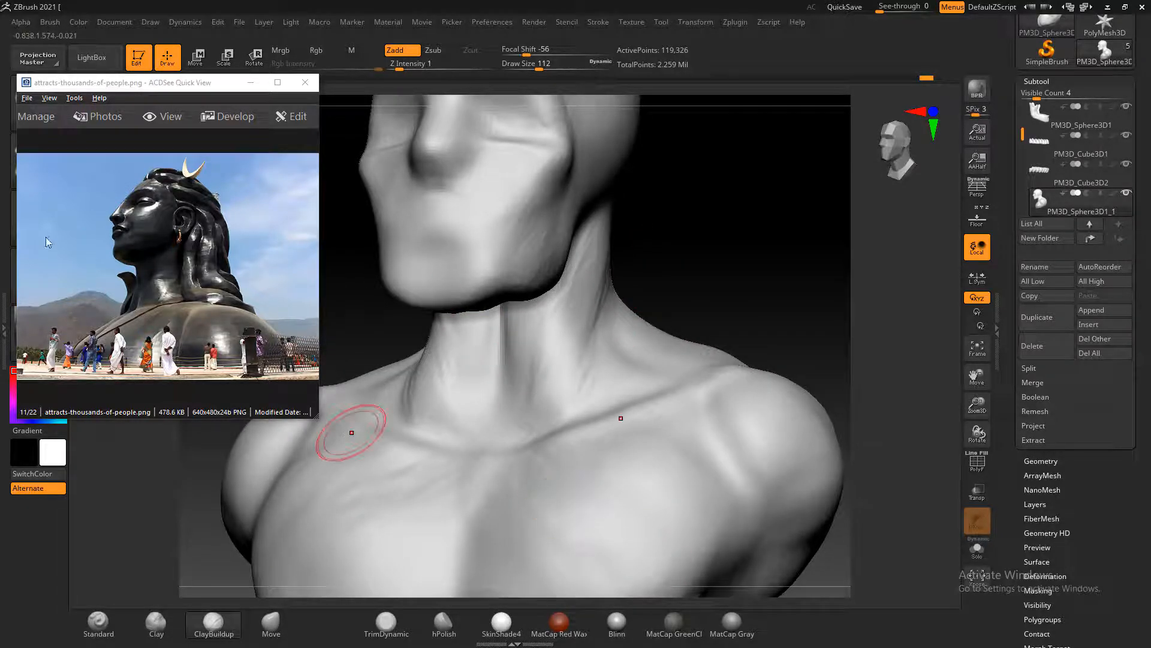
# Switch the reference image to download.jfif, enlarge its neck area, and build up the front neck muscles and throat with ClayBuildup
pyautogui.scroll(-1, 139, 262)
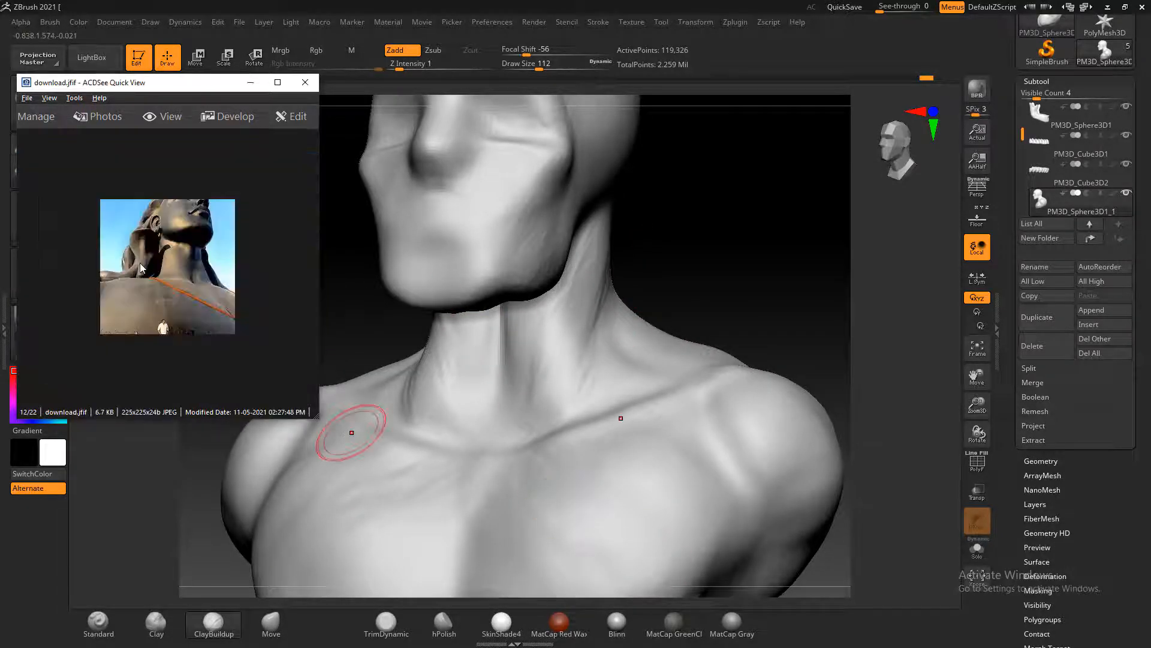
pyautogui.keyDown('ctrl'); pyautogui.scroll(2, 196, 276); pyautogui.keyUp('ctrl')
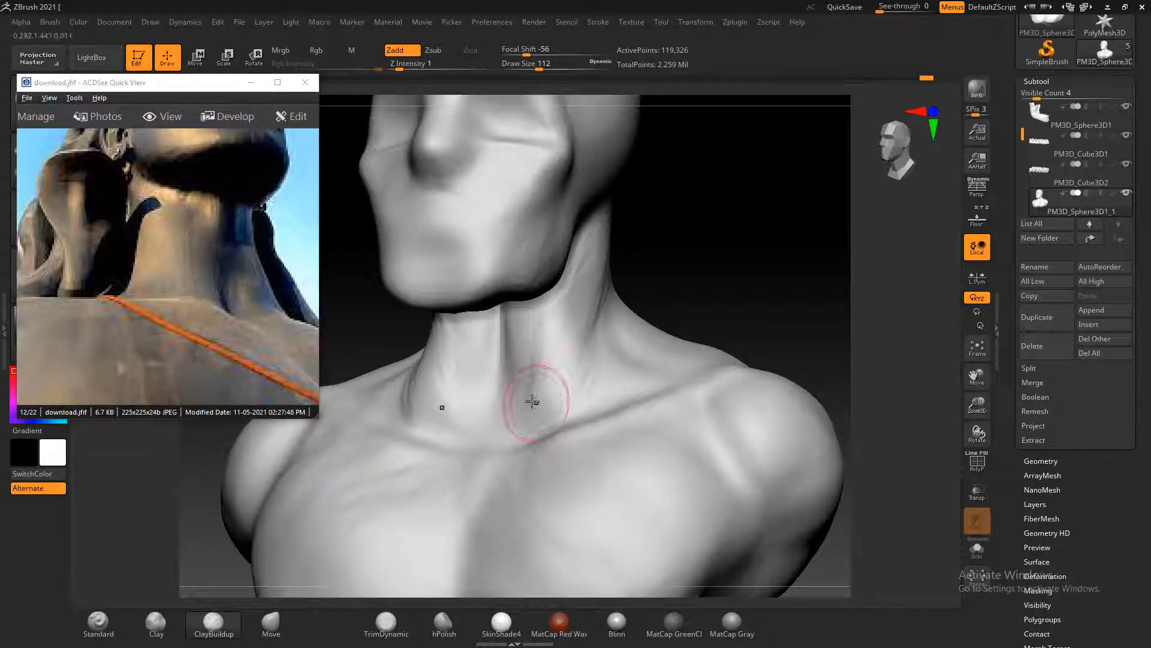
pyautogui.moveTo(528, 417); pyautogui.dragTo(528, 400)
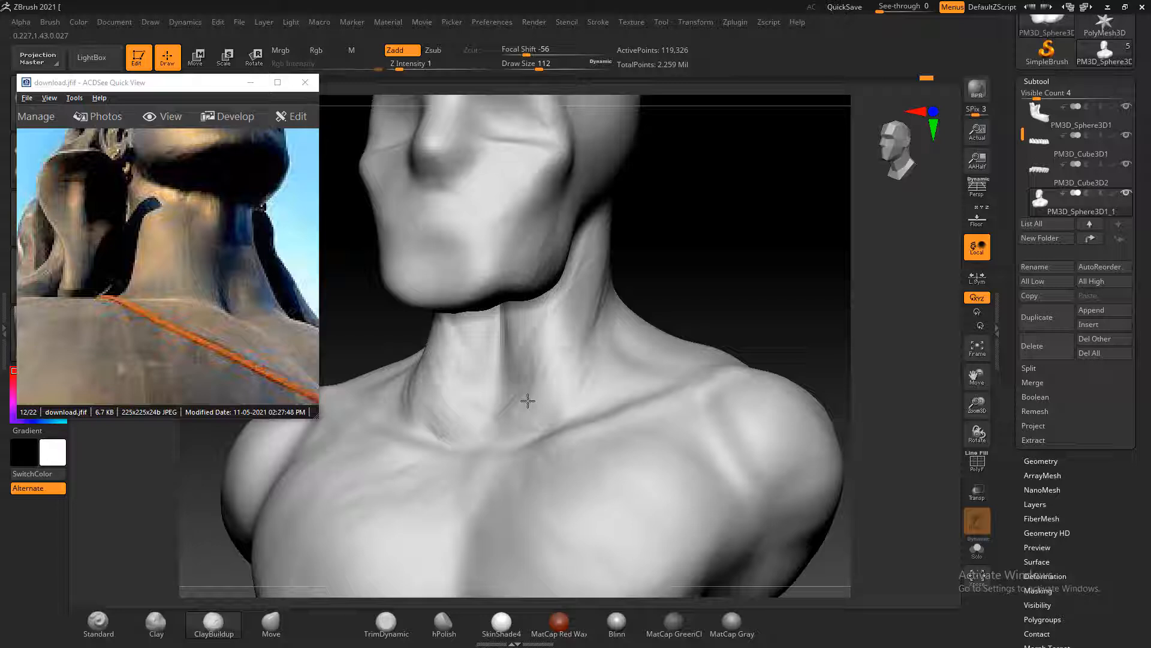
pyautogui.moveTo(535, 333); pyautogui.dragTo(538, 330)
pyautogui.moveTo(732, 258); pyautogui.dragTo(693, 262)
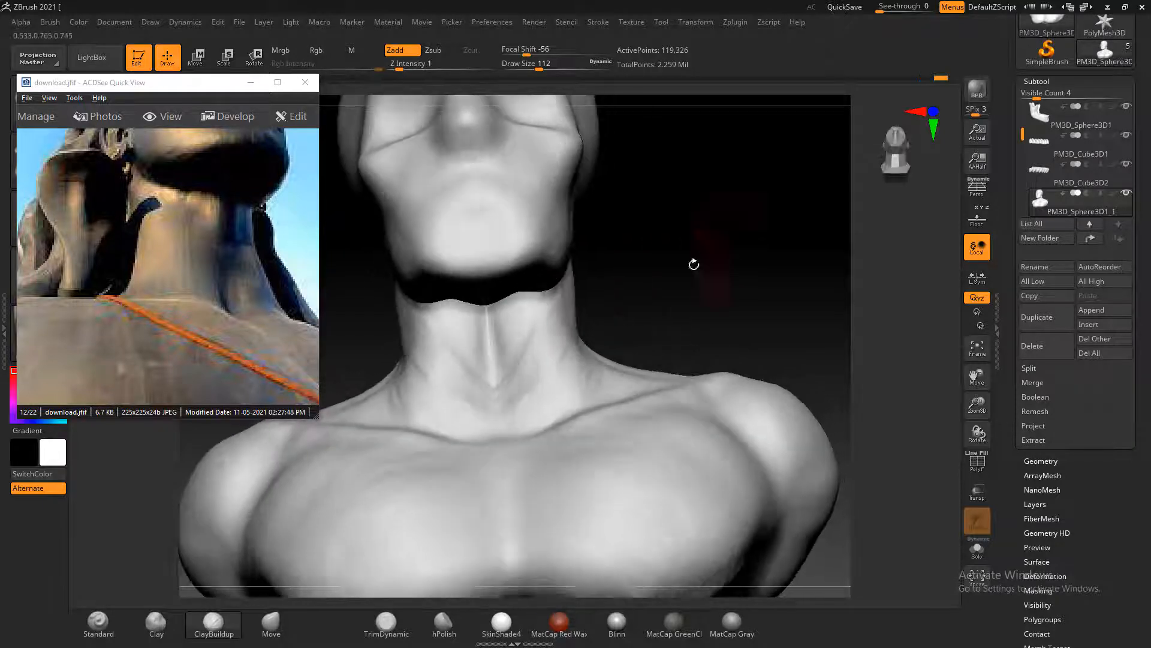
pyautogui.moveTo(491, 334)
pyautogui.mouseDown()
pyautogui.moveTo(491, 318)
pyautogui.moveTo(491, 343)
pyautogui.mouseUp()
# Fill out the upper neck under the jaw with ClayBuildup at draw size 104 and smooth it
pyautogui.moveTo(647, 285)
pyautogui.mouseDown()
pyautogui.moveTo(720, 279)
pyautogui.moveTo(615, 277)
pyautogui.mouseUp()
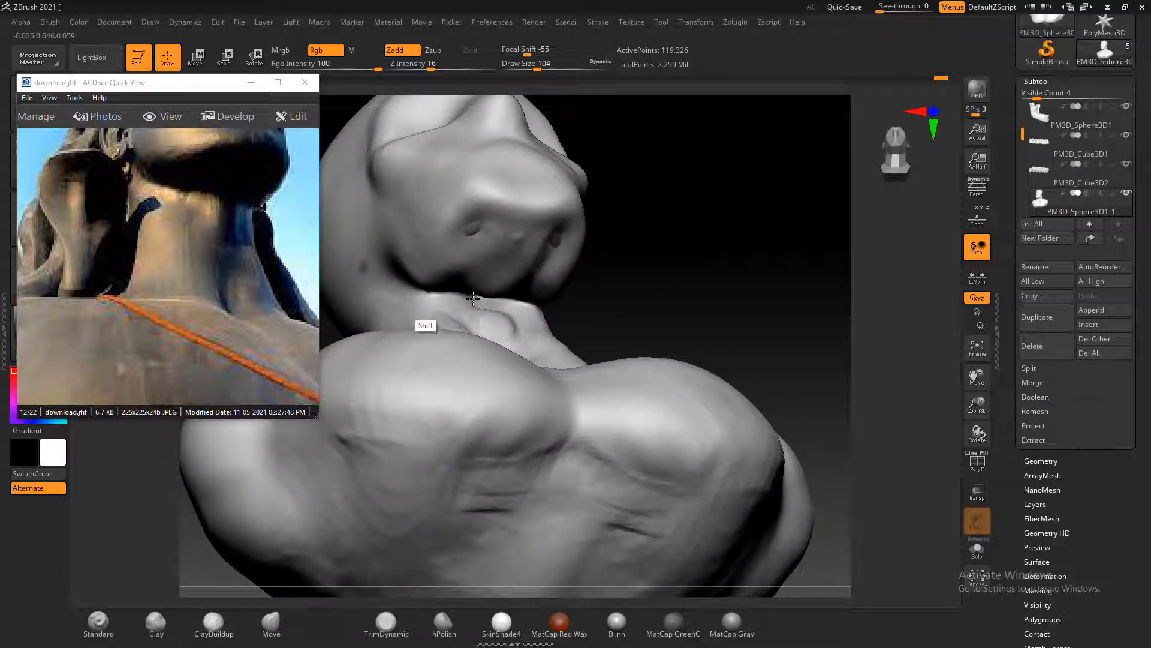
pyautogui.keyDown('shift'); pyautogui.moveTo(473, 299); pyautogui.dragTo(495, 329); pyautogui.keyUp('shift')
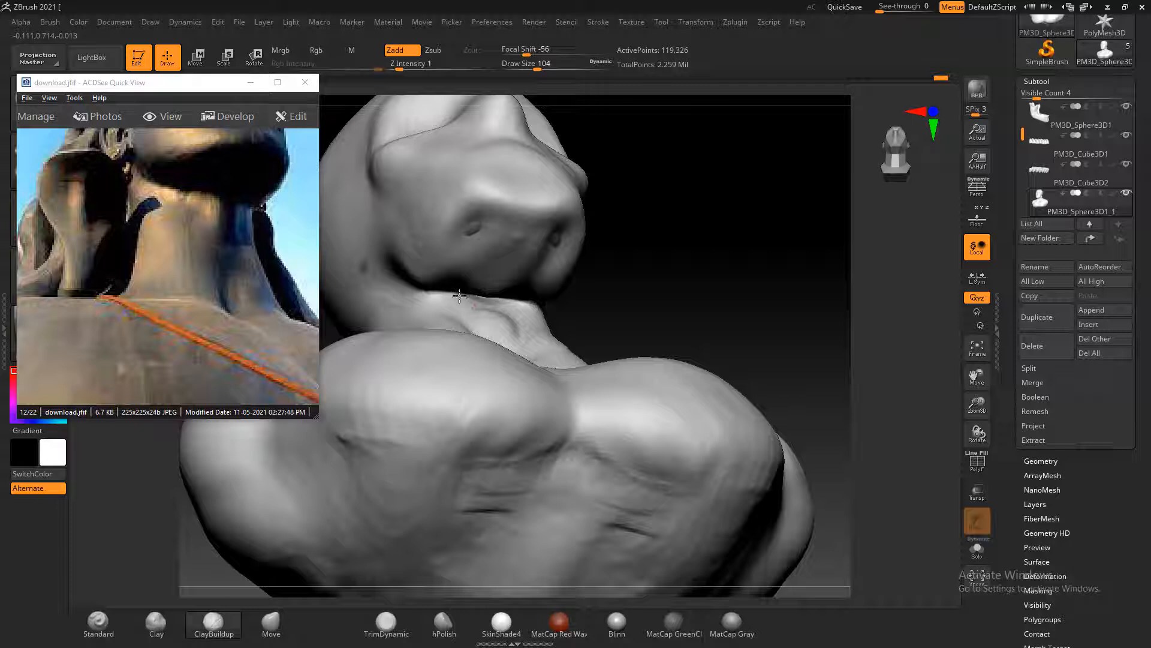
pyautogui.moveTo(704, 290)
pyautogui.mouseDown()
pyautogui.moveTo(714, 294)
pyautogui.moveTo(684, 296)
pyautogui.moveTo(704, 283)
pyautogui.moveTo(720, 331)
pyautogui.moveTo(742, 305)
pyautogui.moveTo(738, 277)
pyautogui.moveTo(771, 278)
pyautogui.moveTo(550, 329)
pyautogui.mouseUp()
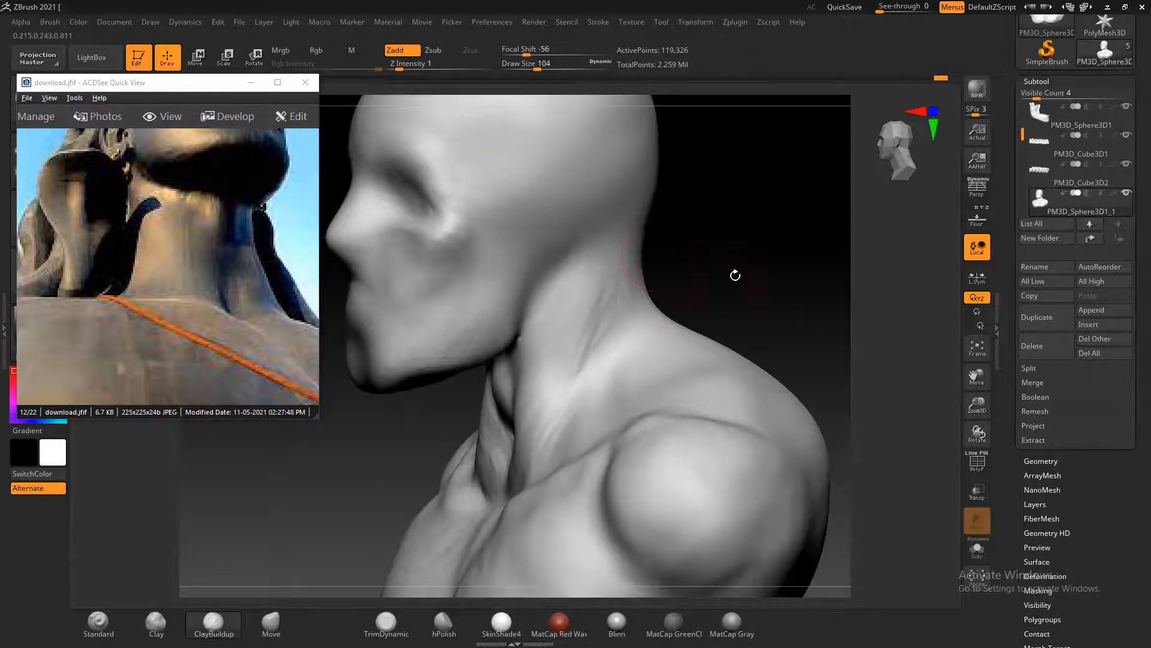
# Compare the head and neck profile with the statue photos and switch the reference image to IMG_5363-e1551871847784.jpg
pyautogui.moveTo(735, 275); pyautogui.dragTo(756, 298)
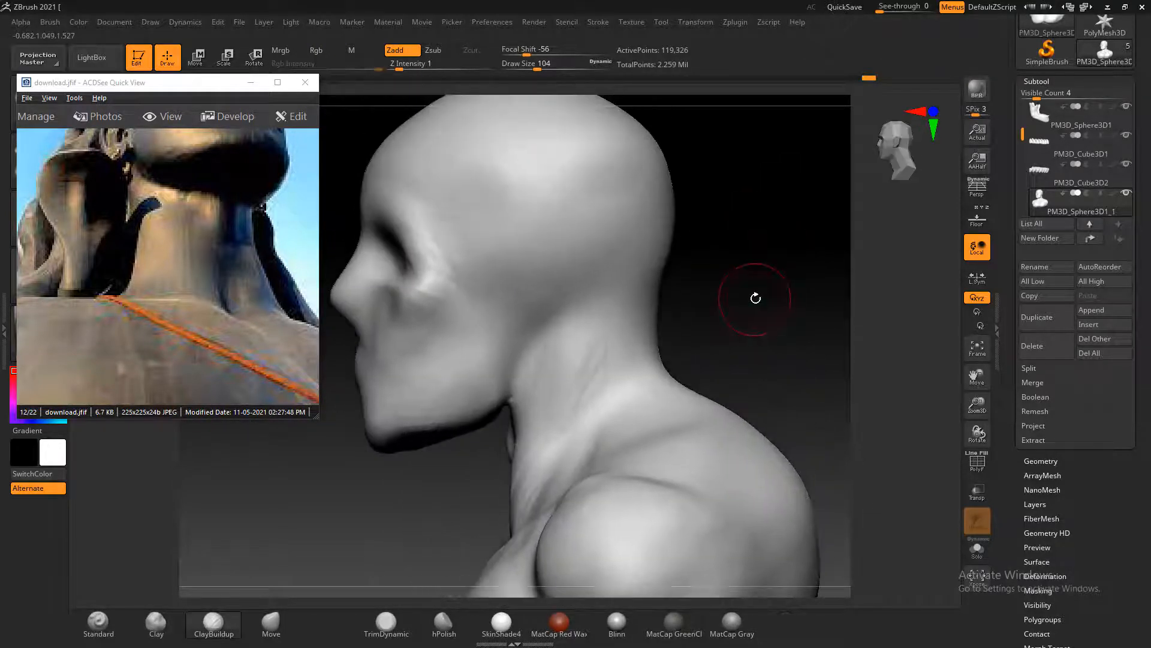
pyautogui.moveTo(206, 211); pyautogui.dragTo(208, 332)
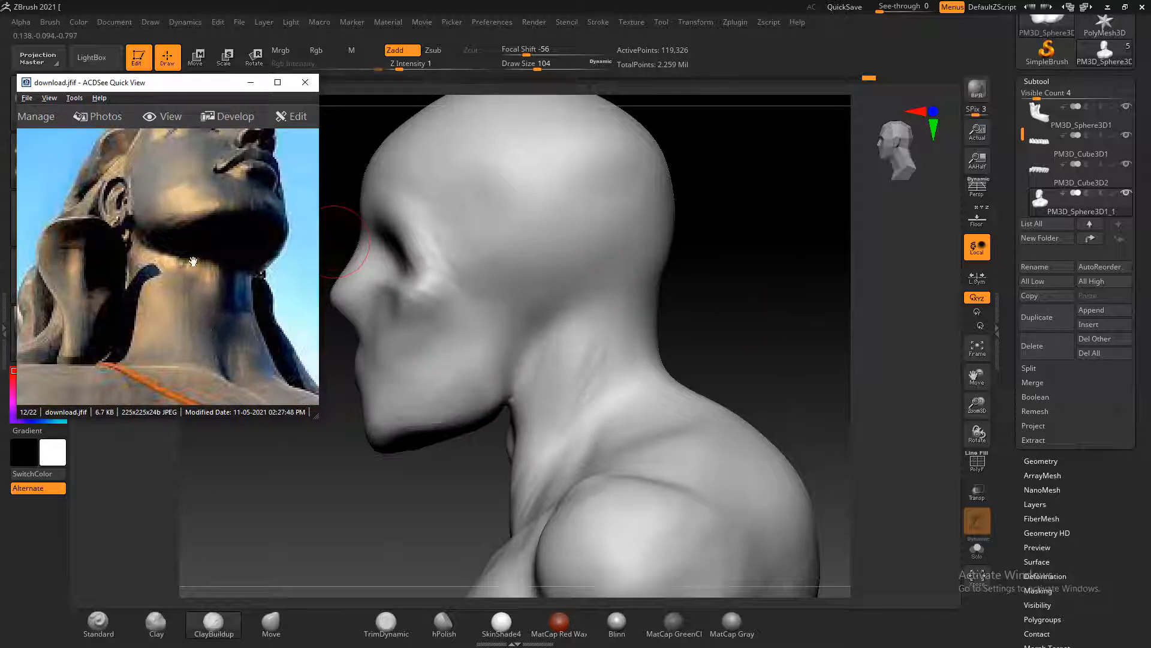
pyautogui.scroll(-2, 193, 259)
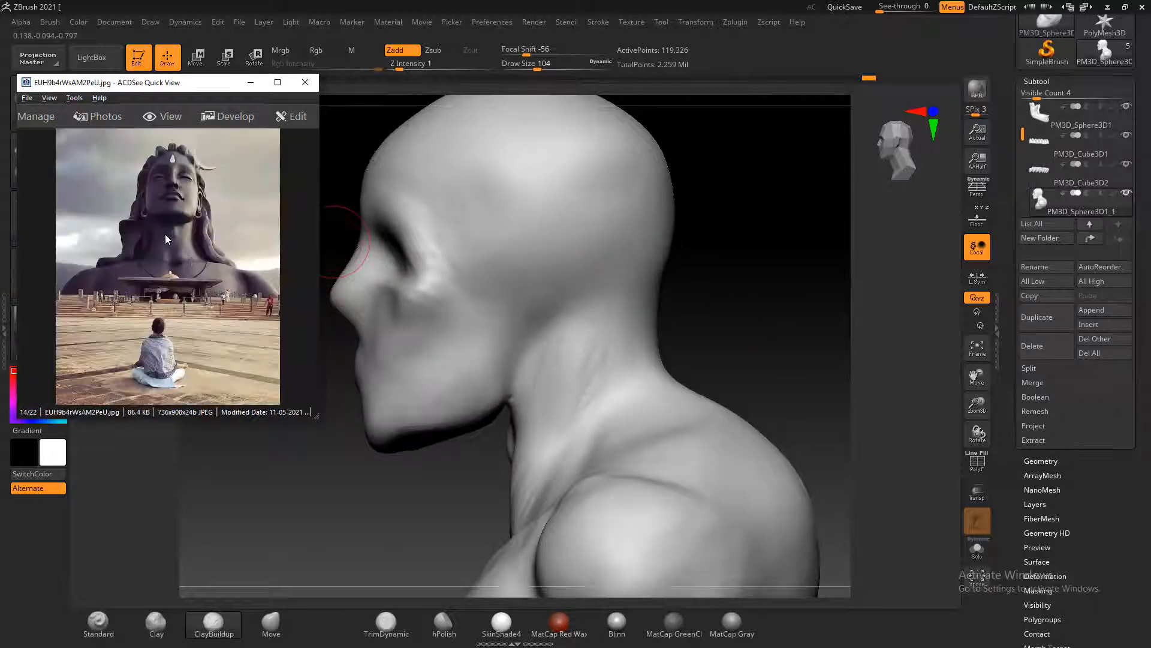
pyautogui.scroll(-1, 165, 239)
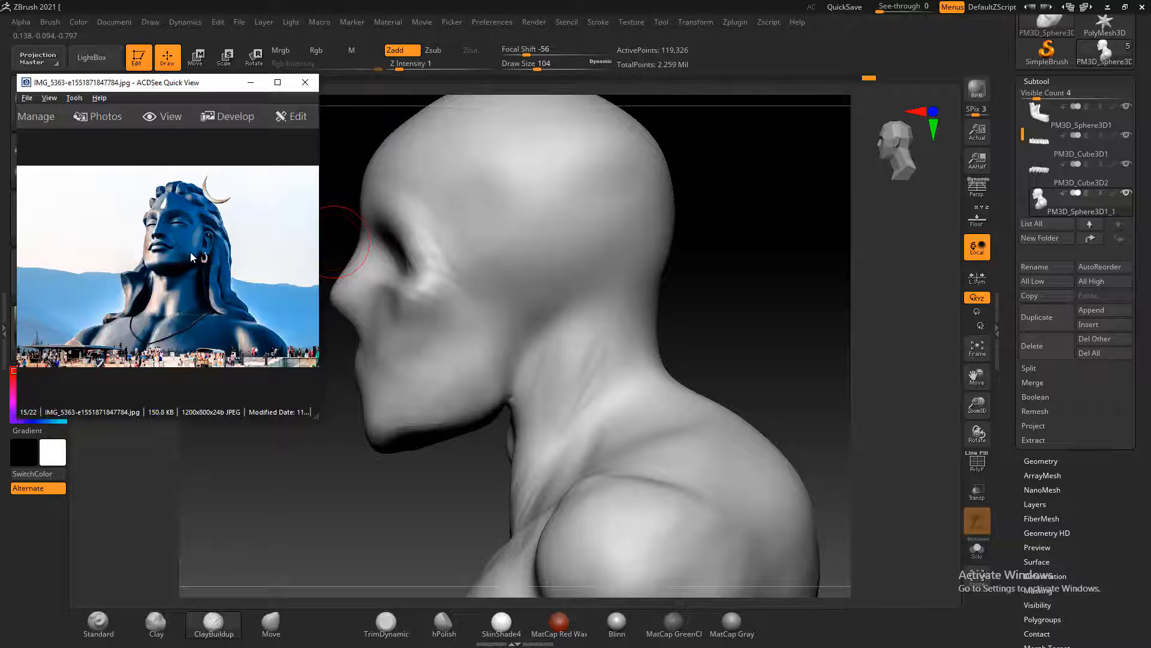
pyautogui.hotkey('alt', 'Tab')
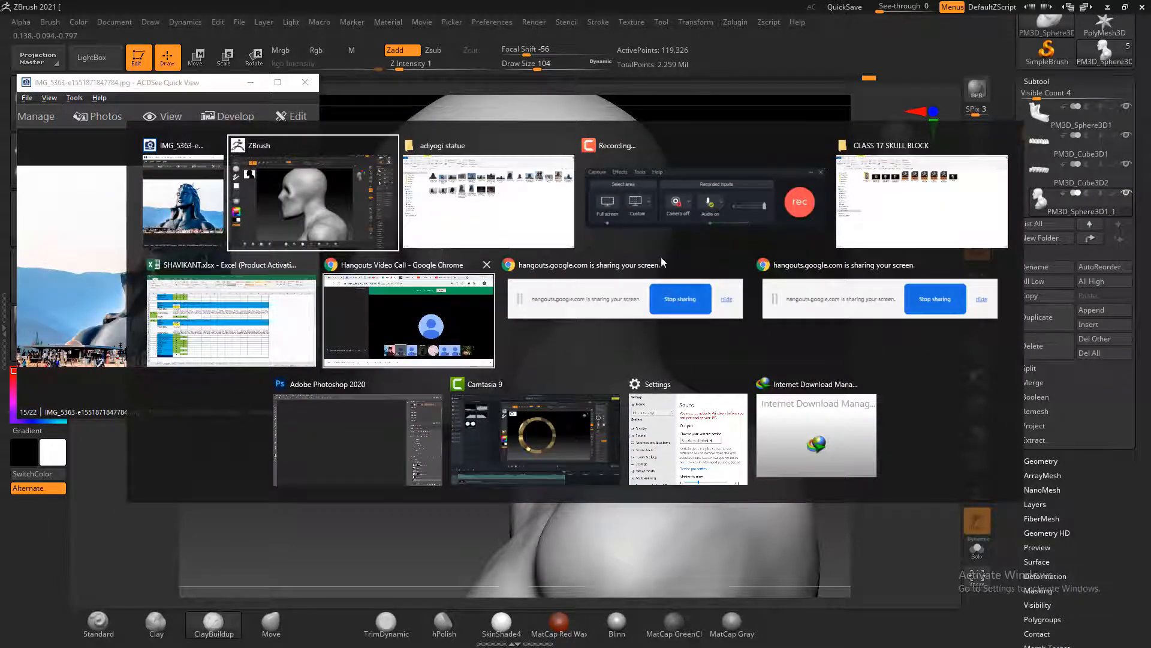
pyautogui.click(1093, 581)
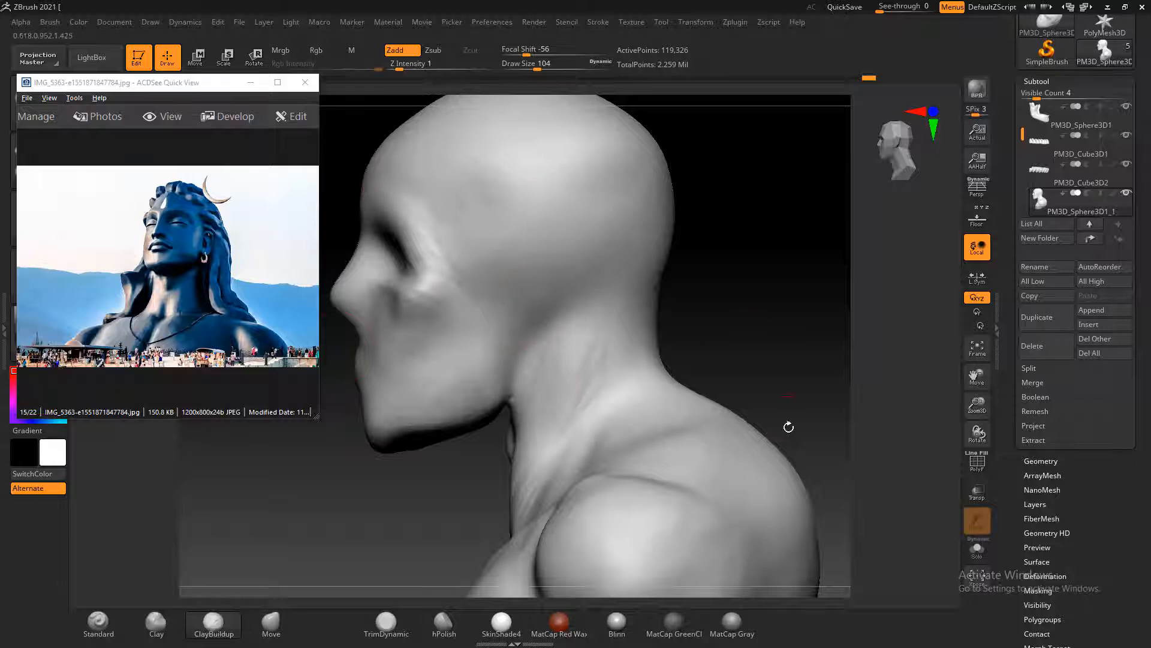
# Build up the upper lip and chin and carve the crease below the mouth with ClayBuildup at draw size 88
pyautogui.moveTo(789, 427)
pyautogui.mouseDown()
pyautogui.moveTo(758, 322)
pyautogui.moveTo(767, 300)
pyautogui.moveTo(810, 293)
pyautogui.mouseUp()
pyautogui.moveTo(347, 327); pyautogui.dragTo(331, 310)
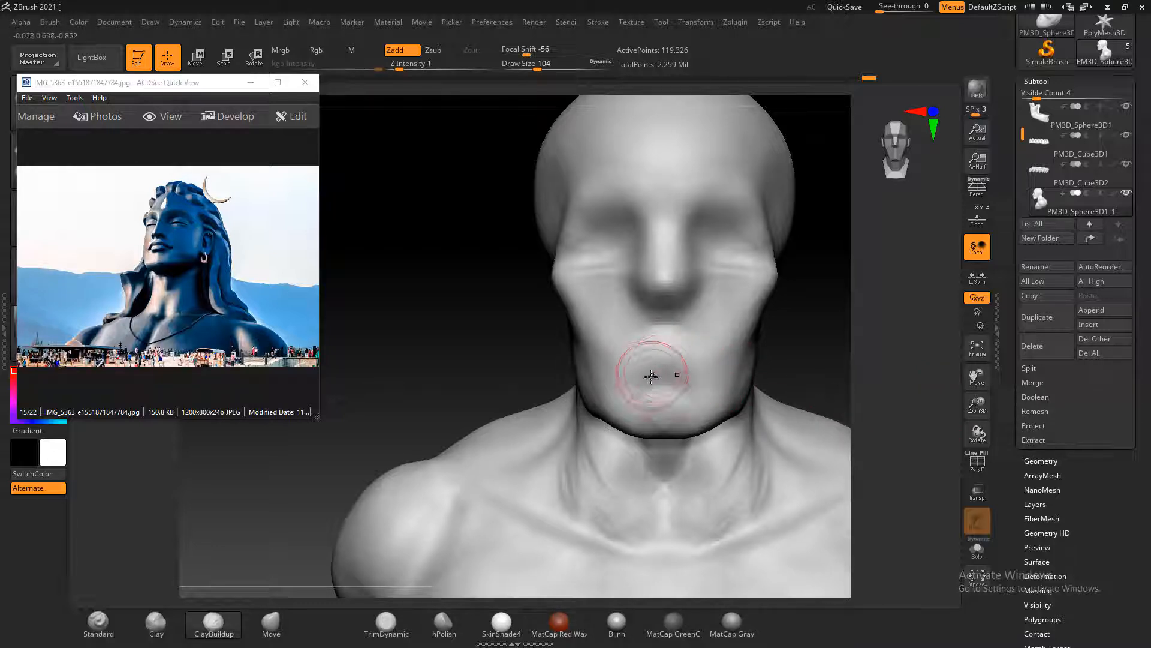
pyautogui.press('[')
pyautogui.moveTo(658, 345)
pyautogui.mouseDown()
pyautogui.moveTo(667, 396)
pyautogui.moveTo(621, 411)
pyautogui.mouseUp()
pyautogui.press('alt')
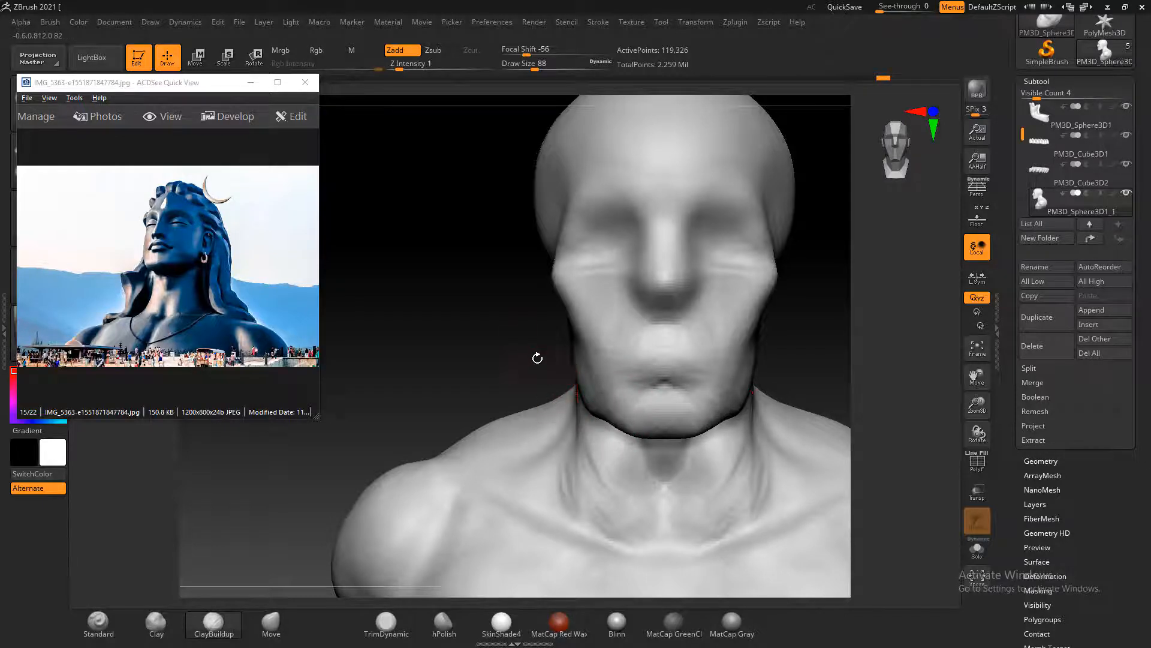
# Build up the cheeks between the cheekbones and the mouth corners with ClayBuildup at draw size 88
pyautogui.moveTo(537, 358)
pyautogui.mouseDown()
pyautogui.moveTo(617, 367)
pyautogui.moveTo(550, 398)
pyautogui.moveTo(601, 411)
pyautogui.moveTo(636, 393)
pyautogui.mouseUp()
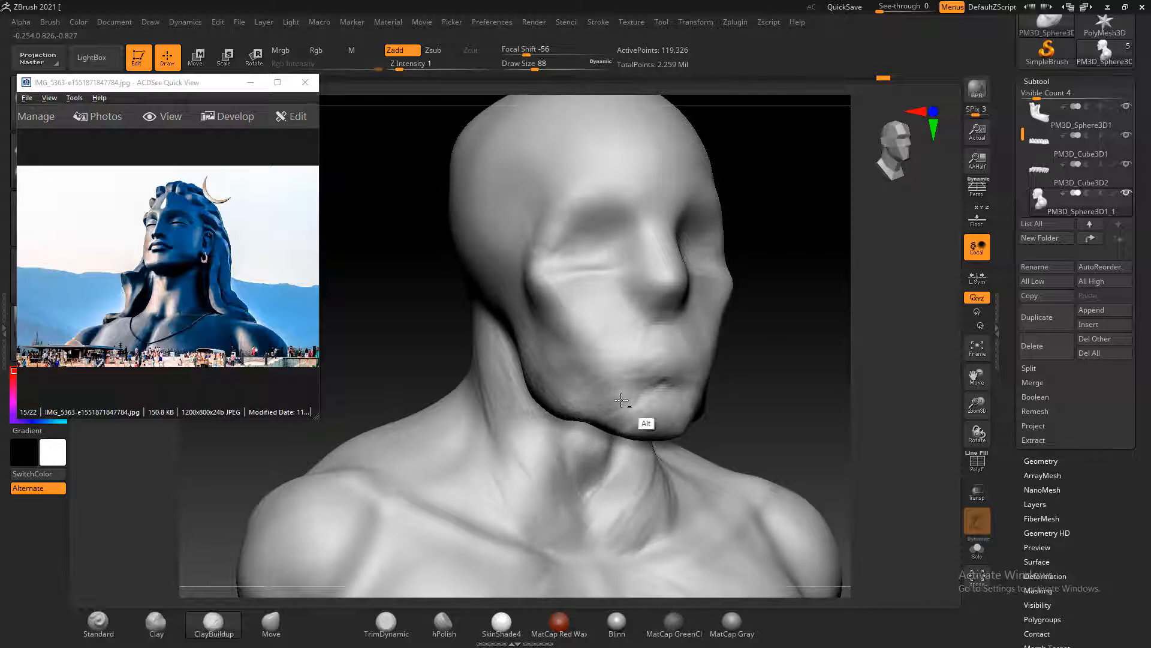
pyautogui.moveTo(840, 354); pyautogui.dragTo(777, 350)
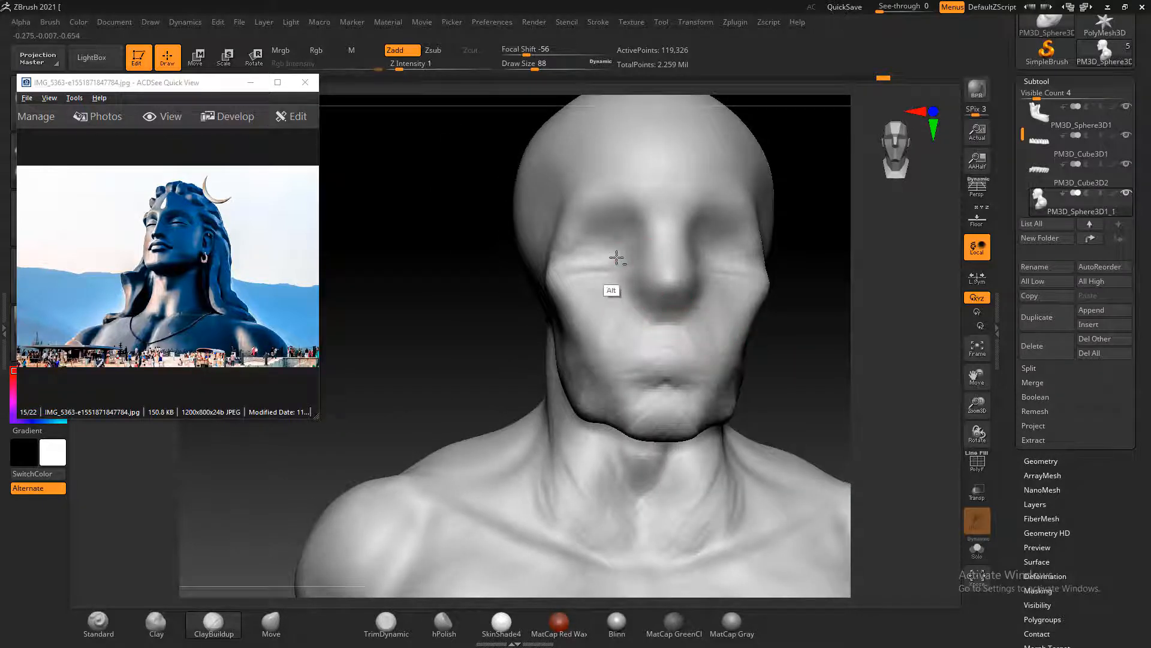
pyautogui.moveTo(874, 337); pyautogui.dragTo(674, 264)
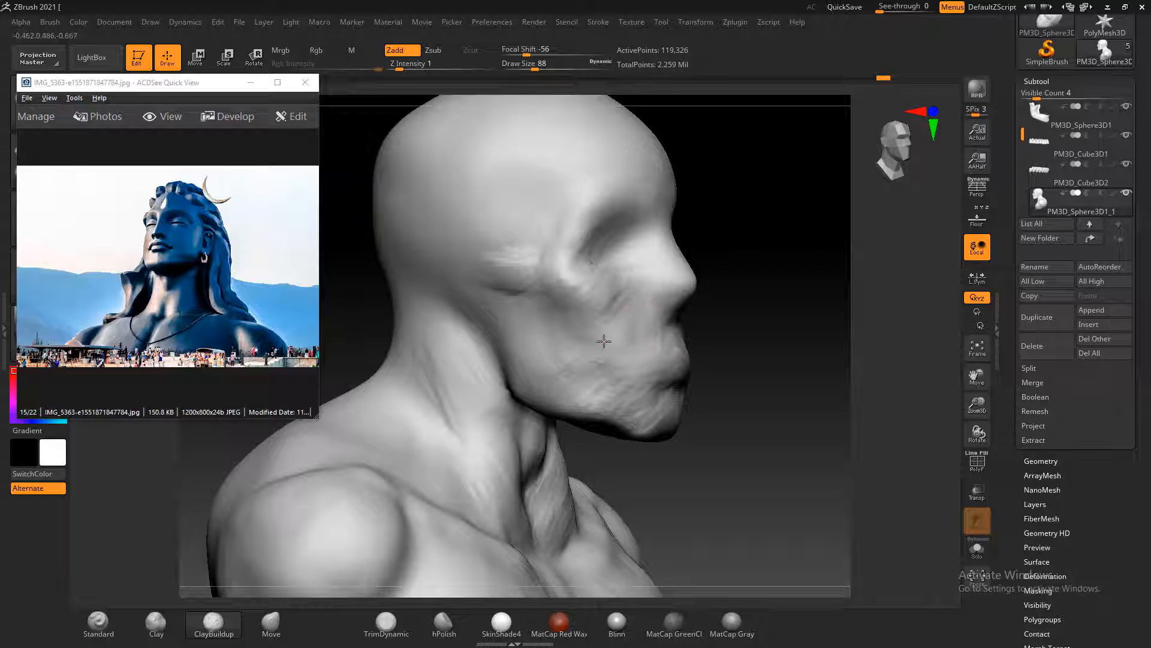
pyautogui.moveTo(603, 341); pyautogui.dragTo(642, 282)
pyautogui.keyDown('alt'); pyautogui.moveTo(602, 354); pyautogui.dragTo(637, 312); pyautogui.keyUp('alt')
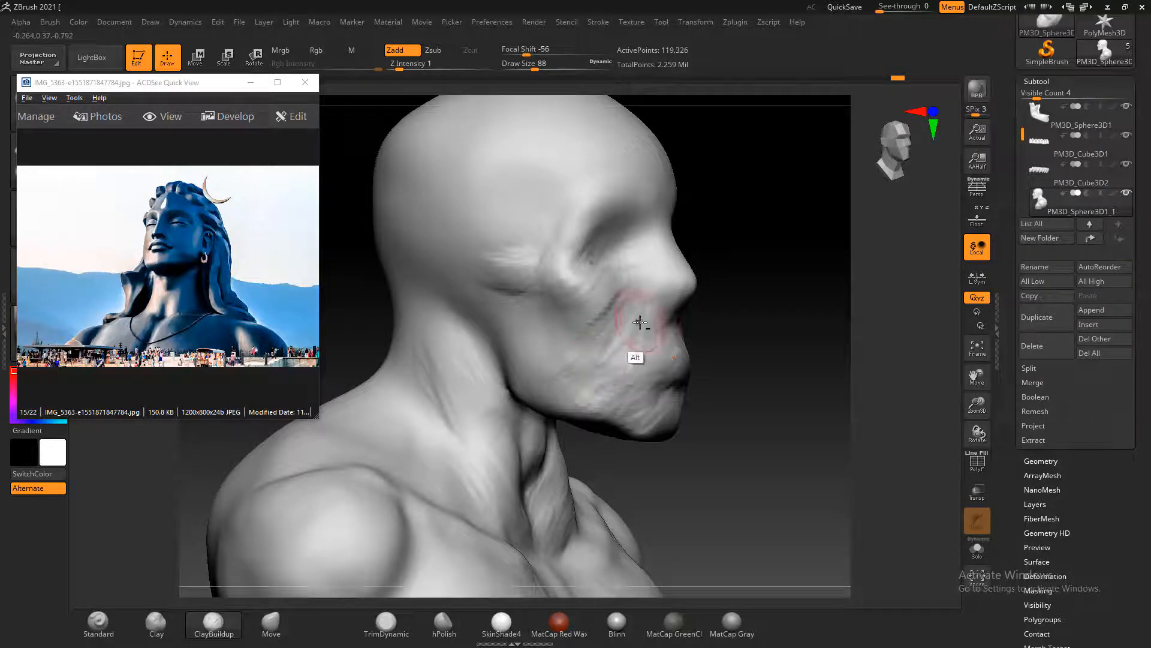
pyautogui.moveTo(730, 342); pyautogui.dragTo(679, 359)
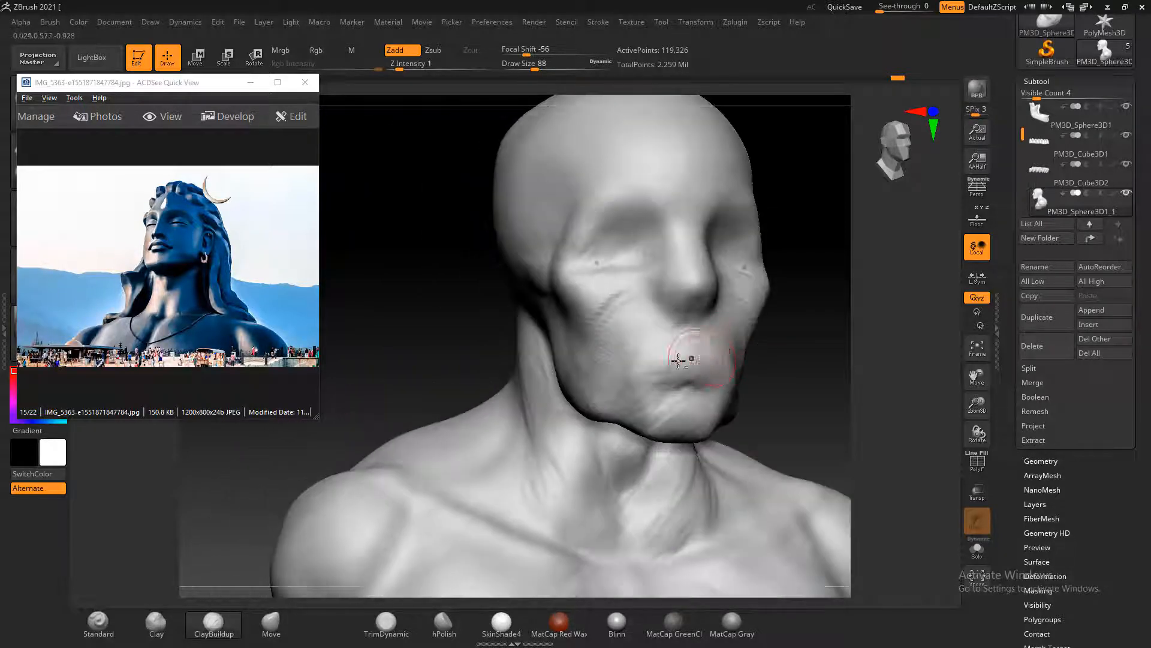
pyautogui.moveTo(771, 395); pyautogui.dragTo(723, 391)
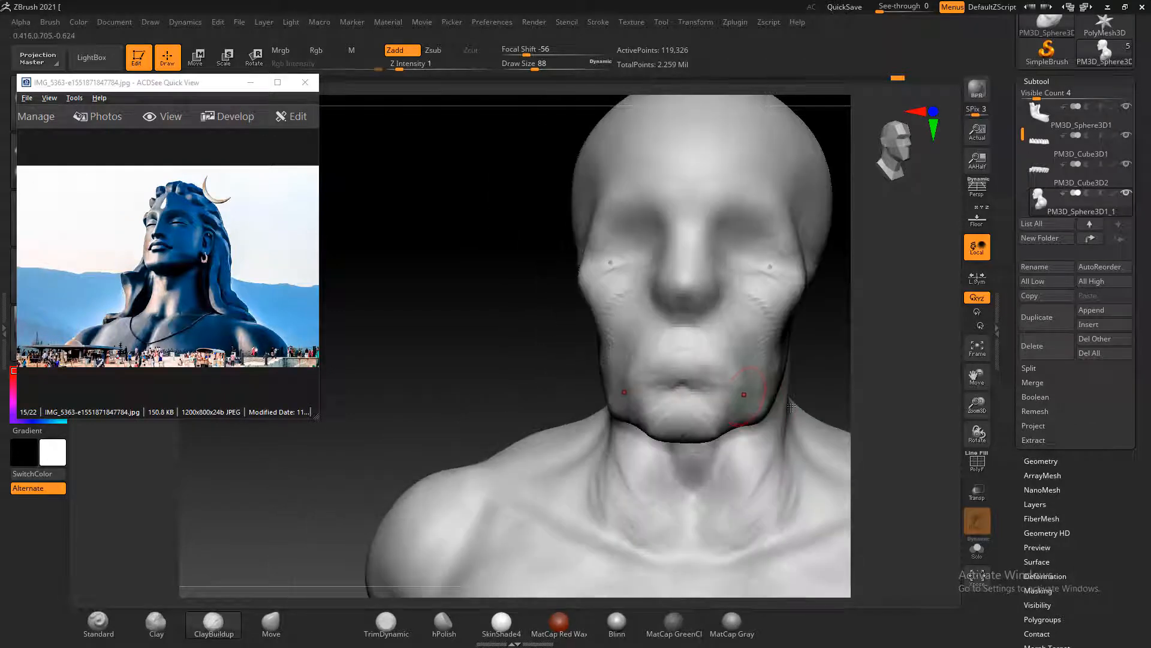
# Shape the cheek hollows and the side of the jaw, adding and carving with ClayBuildup at draw size 88
pyautogui.moveTo(563, 373); pyautogui.dragTo(622, 357)
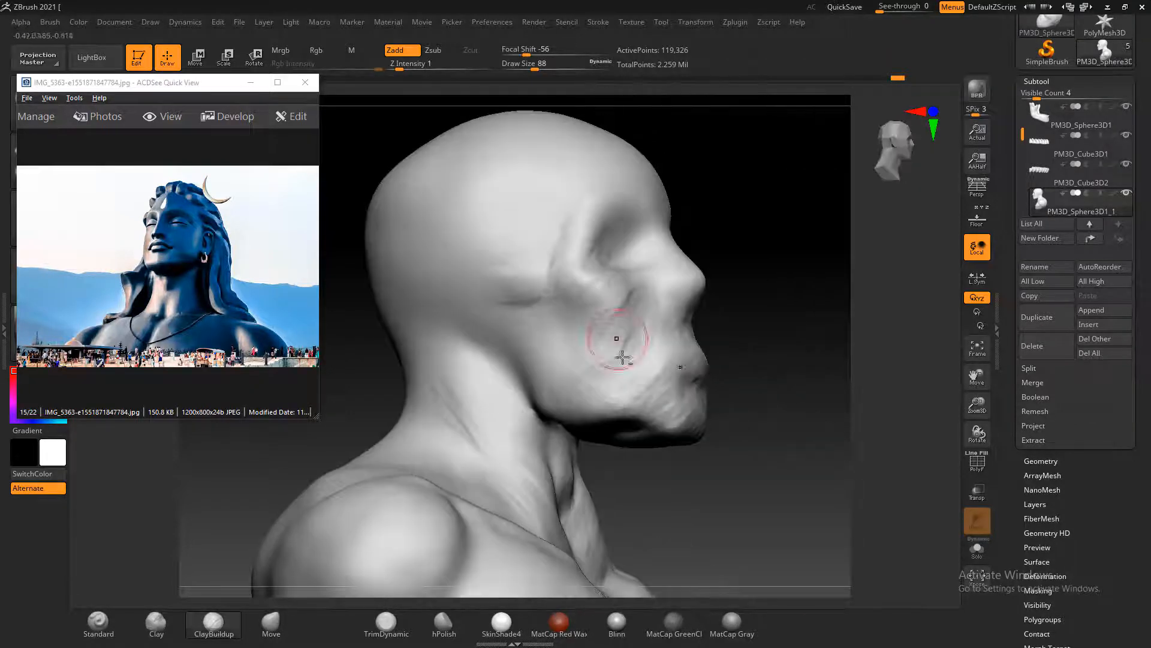
pyautogui.moveTo(719, 396)
pyautogui.mouseDown()
pyautogui.moveTo(765, 403)
pyautogui.moveTo(602, 421)
pyautogui.moveTo(648, 420)
pyautogui.moveTo(599, 441)
pyautogui.moveTo(645, 434)
pyautogui.mouseUp()
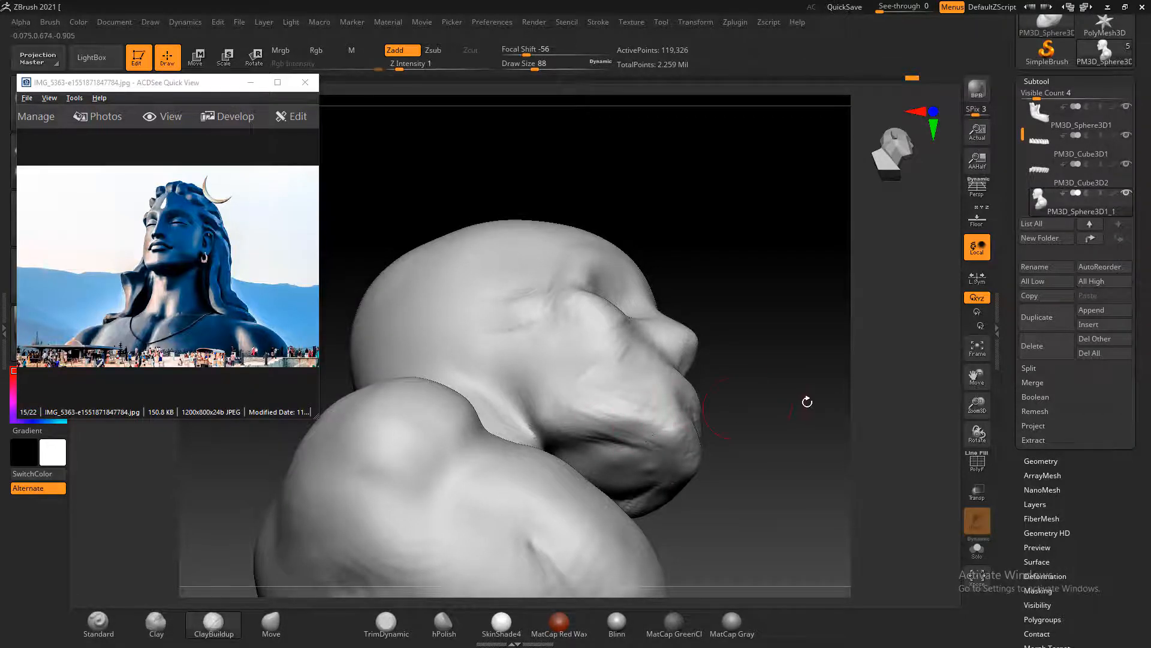
pyautogui.moveTo(808, 402); pyautogui.dragTo(799, 431)
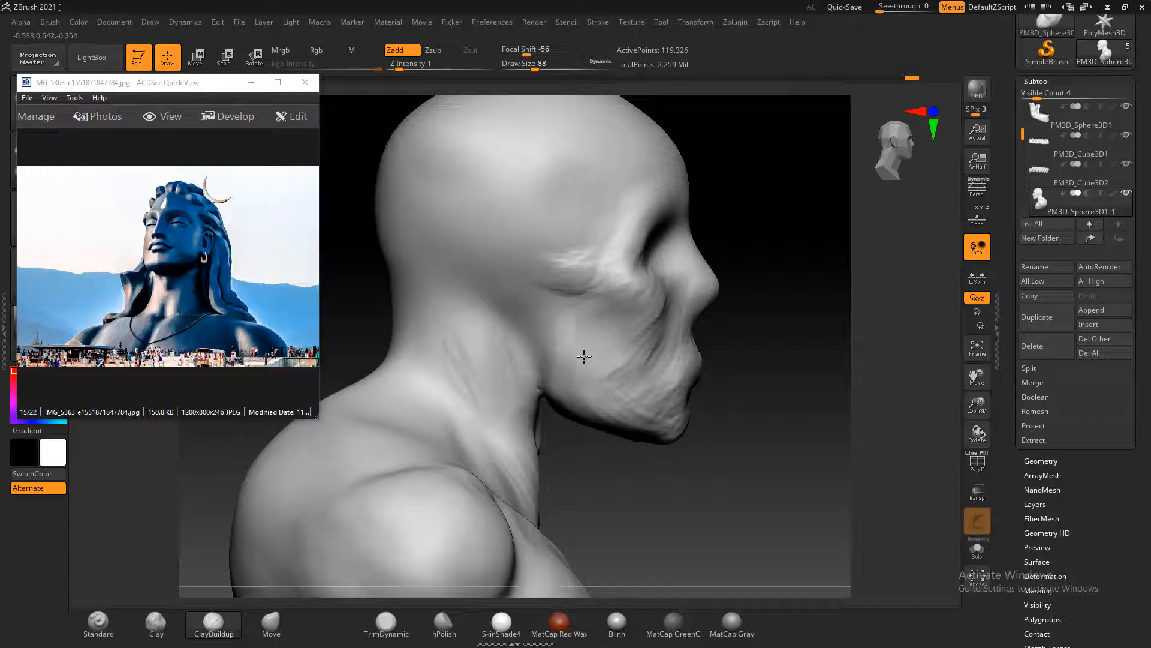
pyautogui.moveTo(745, 420); pyautogui.dragTo(681, 419)
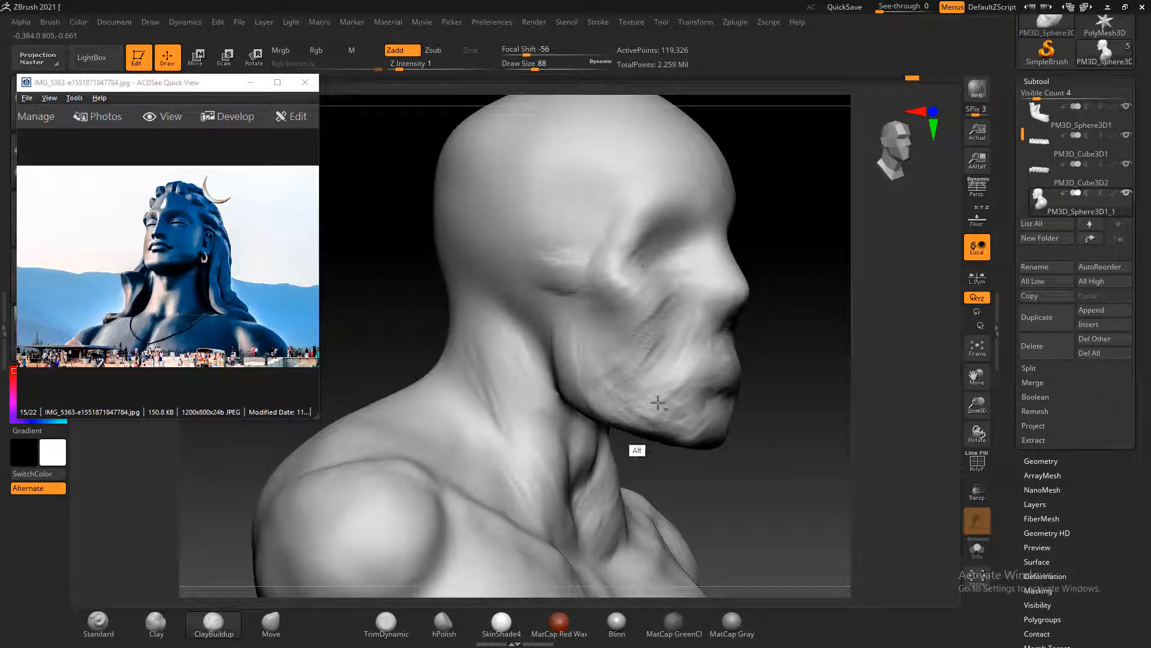
pyautogui.keyDown('alt'); pyautogui.moveTo(635, 374); pyautogui.dragTo(662, 413); pyautogui.keyUp('alt')
pyautogui.keyDown('alt'); pyautogui.moveTo(674, 331); pyautogui.dragTo(616, 351); pyautogui.keyUp('alt')
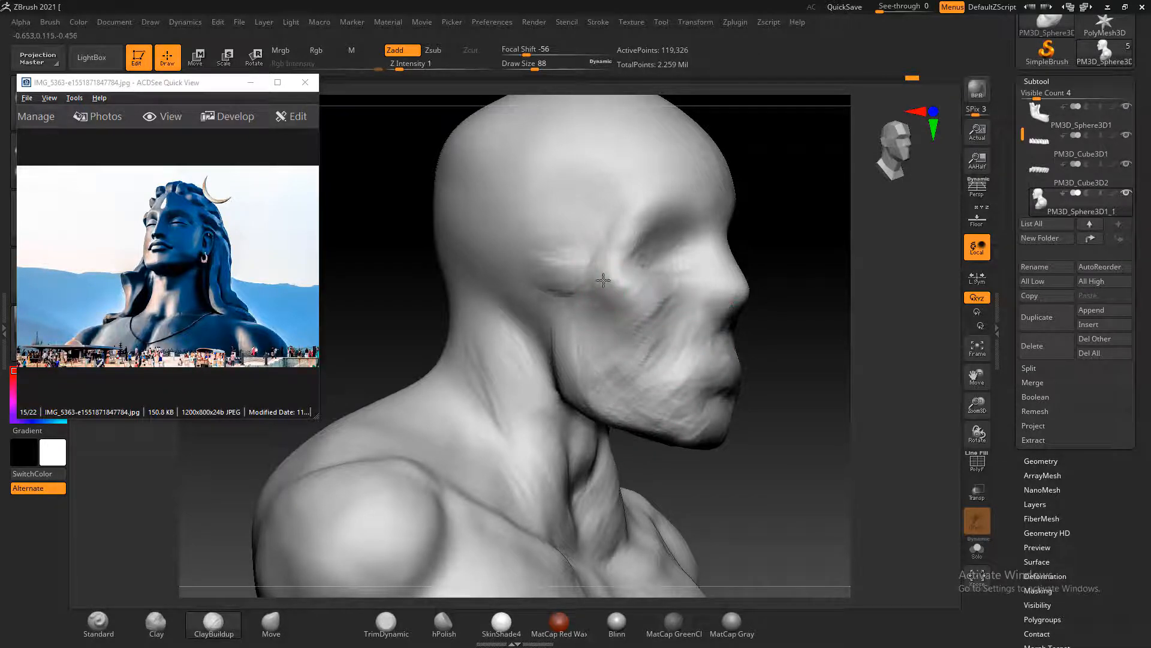
pyautogui.moveTo(836, 285)
pyautogui.mouseDown()
pyautogui.moveTo(856, 298)
pyautogui.moveTo(822, 321)
pyautogui.moveTo(813, 355)
pyautogui.moveTo(762, 352)
pyautogui.mouseUp()
# Sculpt the upper nose at draw size 76, and the brow ridge and forehead at draw size 92, with ClayBuildup
pyautogui.moveTo(670, 289)
pyautogui.mouseDown()
pyautogui.moveTo(660, 315)
pyautogui.moveTo(673, 325)
pyautogui.moveTo(646, 313)
pyautogui.moveTo(640, 357)
pyautogui.mouseUp()
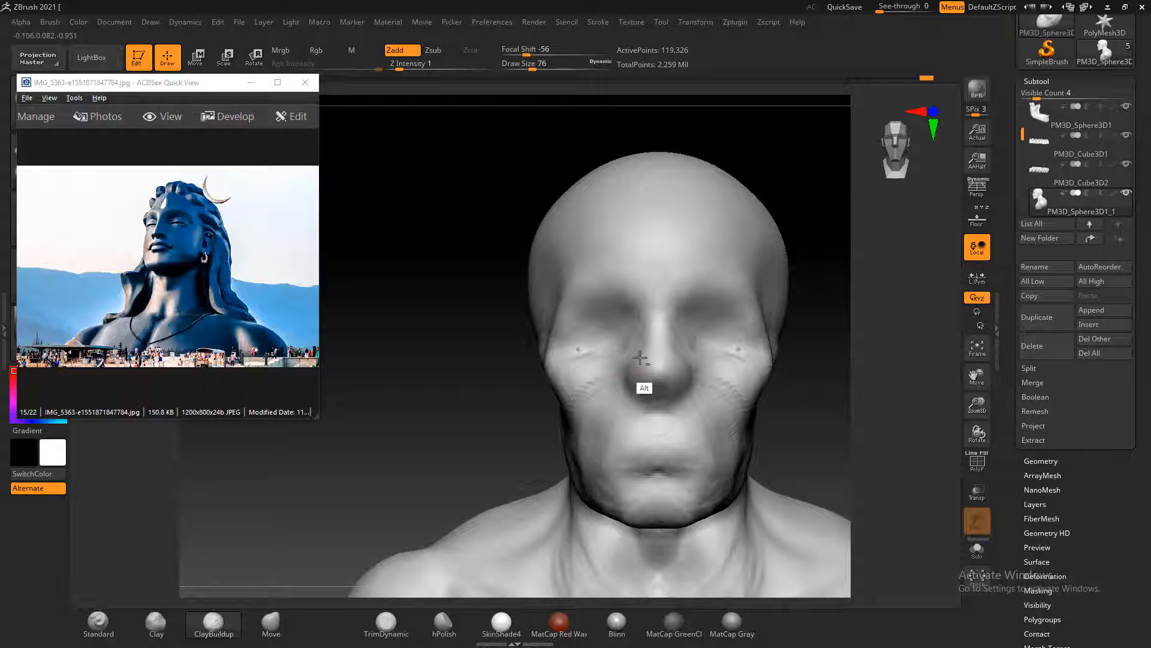
pyautogui.moveTo(652, 316)
pyautogui.mouseDown()
pyautogui.moveTo(645, 272)
pyautogui.moveTo(648, 288)
pyautogui.moveTo(624, 289)
pyautogui.moveTo(629, 274)
pyautogui.moveTo(604, 270)
pyautogui.mouseUp()
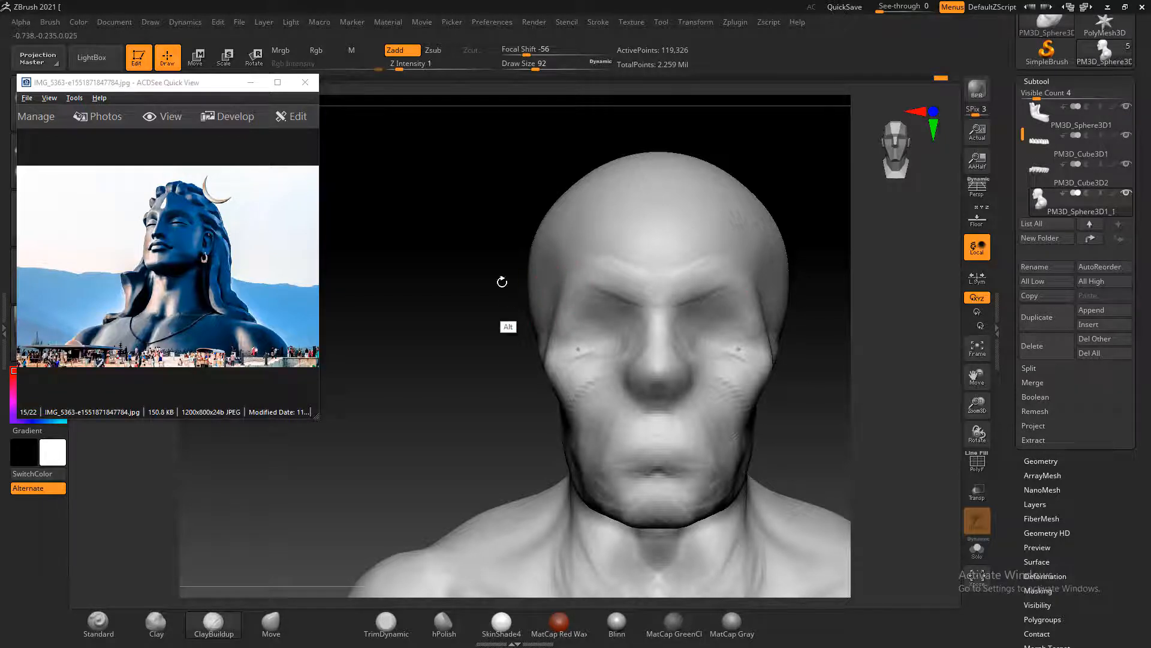
pyautogui.keyDown('alt'); pyautogui.moveTo(501, 281); pyautogui.dragTo(484, 334); pyautogui.keyUp('alt')
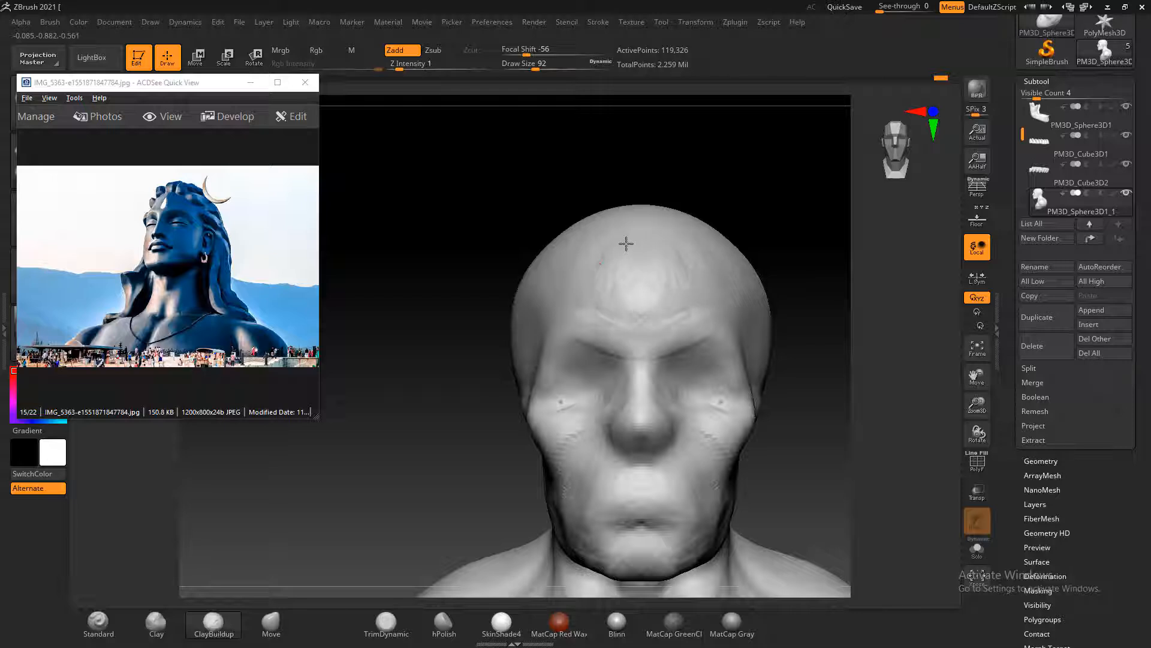
pyautogui.moveTo(626, 243)
pyautogui.keyDown('shift'); pyautogui.mouseDown()
pyautogui.moveTo(593, 290)
pyautogui.moveTo(619, 299)
pyautogui.moveTo(706, 276)
pyautogui.mouseUp(); pyautogui.keyUp('shift')
pyautogui.moveTo(707, 354)
pyautogui.keyDown('shift'); pyautogui.mouseDown()
pyautogui.moveTo(688, 368)
pyautogui.moveTo(706, 456)
pyautogui.mouseUp(); pyautogui.keyUp('shift')
# Fill out the lower cheeks and the area around the mouth with ClayBuildup at draw size 92 and smooth them
pyautogui.keyDown('alt'); pyautogui.moveTo(817, 478); pyautogui.dragTo(809, 353); pyautogui.keyUp('alt')
pyautogui.keyDown('shift'); pyautogui.moveTo(655, 406); pyautogui.dragTo(595, 432); pyautogui.keyUp('shift')
pyautogui.keyDown('alt'); pyautogui.moveTo(570, 386); pyautogui.dragTo(562, 399); pyautogui.keyUp('alt')
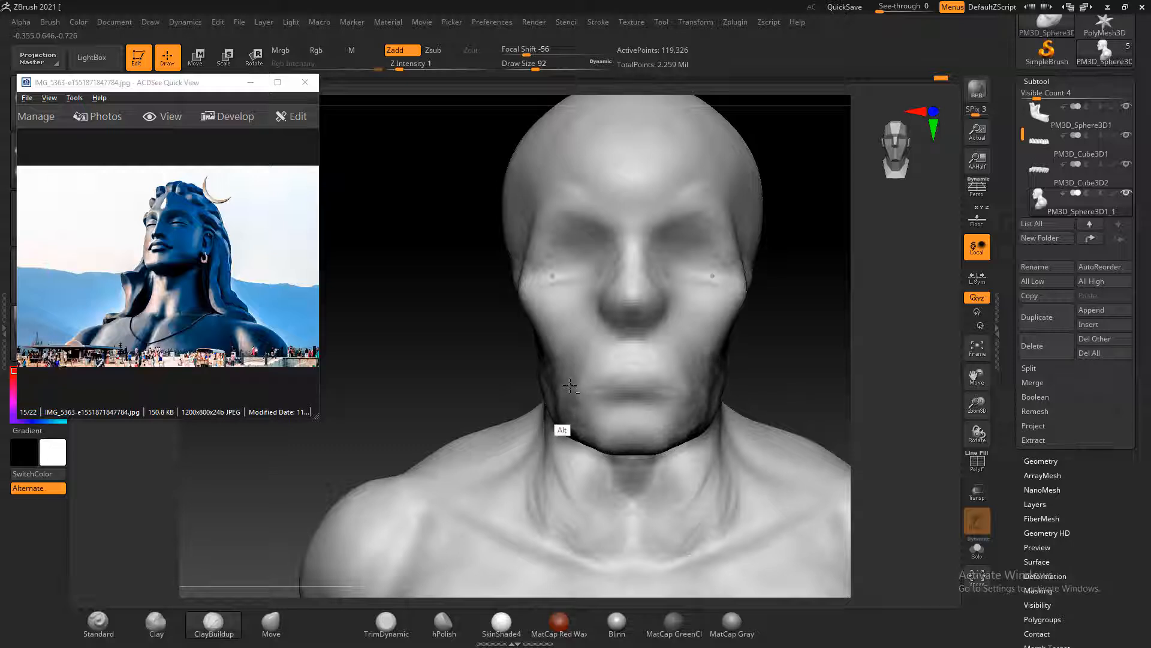
pyautogui.keyDown('alt'); pyautogui.moveTo(563, 399); pyautogui.dragTo(576, 416); pyautogui.keyUp('alt')
pyautogui.moveTo(821, 392); pyautogui.dragTo(760, 395)
pyautogui.moveTo(669, 383)
pyautogui.keyDown('alt'); pyautogui.mouseDown()
pyautogui.moveTo(630, 416)
pyautogui.moveTo(685, 397)
pyautogui.mouseUp(); pyautogui.keyUp('alt')
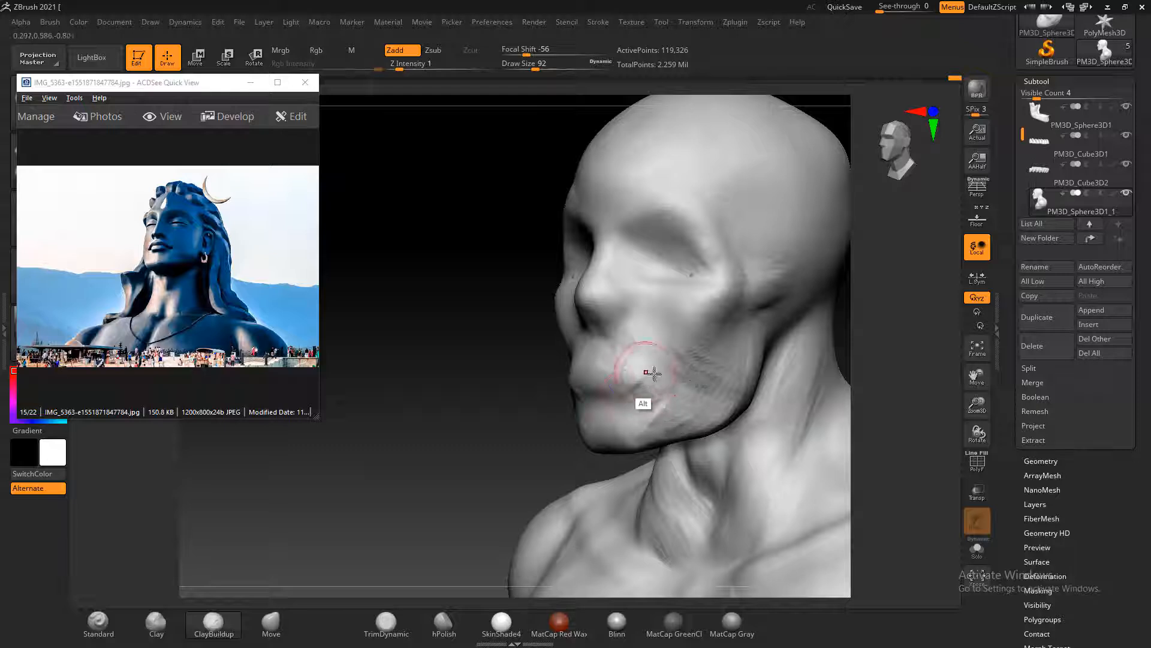
pyautogui.keyDown('shift'); pyautogui.moveTo(629, 365); pyautogui.dragTo(651, 386); pyautogui.keyUp('shift')
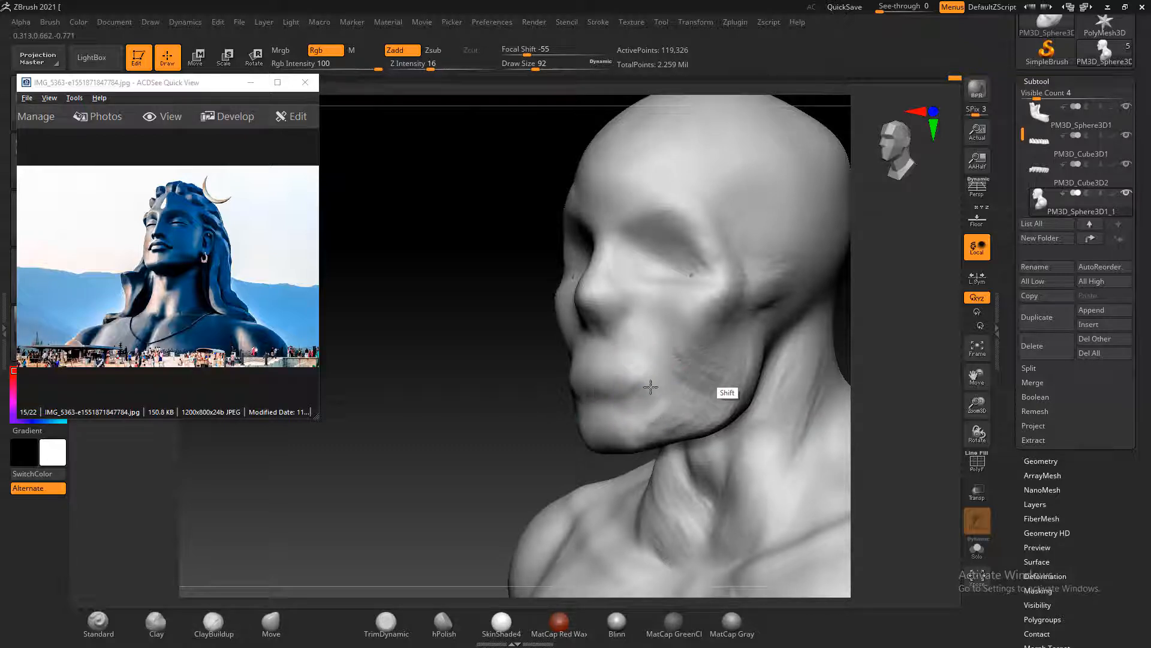
pyautogui.moveTo(422, 401); pyautogui.dragTo(567, 407)
pyautogui.moveTo(585, 399)
pyautogui.keyDown('alt'); pyautogui.mouseDown()
pyautogui.moveTo(604, 406)
pyautogui.moveTo(536, 419)
pyautogui.moveTo(552, 413)
pyautogui.mouseUp(); pyautogui.keyUp('alt')
# Refine the throat and the front neck muscles with ClayBuildup at draw size 92 and smooth them
pyautogui.moveTo(678, 419)
pyautogui.keyDown('shift'); pyautogui.mouseDown()
pyautogui.moveTo(761, 432)
pyautogui.moveTo(747, 318)
pyautogui.moveTo(727, 276)
pyautogui.mouseUp(); pyautogui.keyUp('shift')
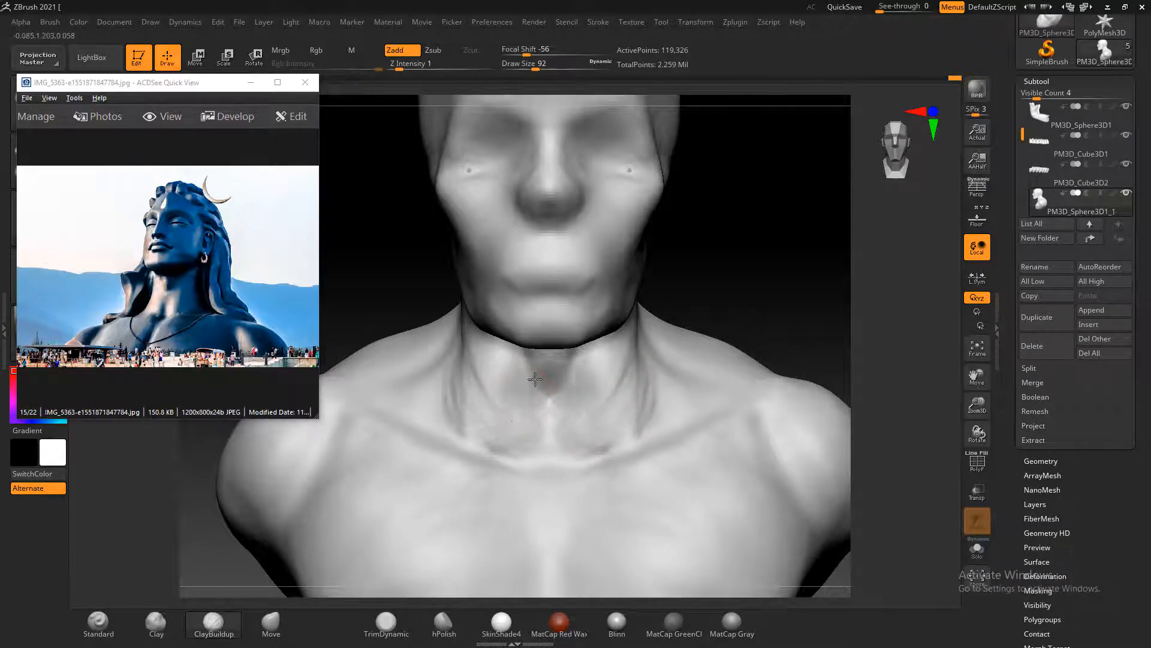
pyautogui.moveTo(535, 379)
pyautogui.mouseDown()
pyautogui.moveTo(515, 425)
pyautogui.moveTo(537, 401)
pyautogui.moveTo(583, 412)
pyautogui.mouseUp()
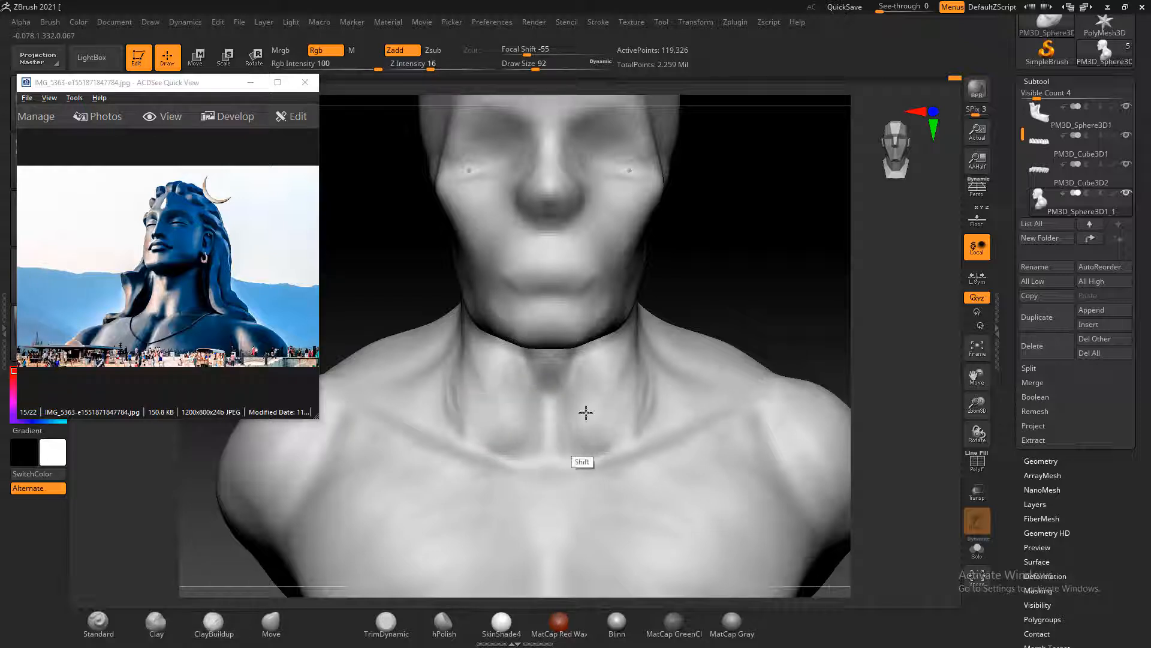
pyautogui.moveTo(761, 348); pyautogui.dragTo(662, 341, button='right')
pyautogui.keyDown('shift'); pyautogui.moveTo(628, 375); pyautogui.dragTo(623, 376); pyautogui.keyUp('shift')
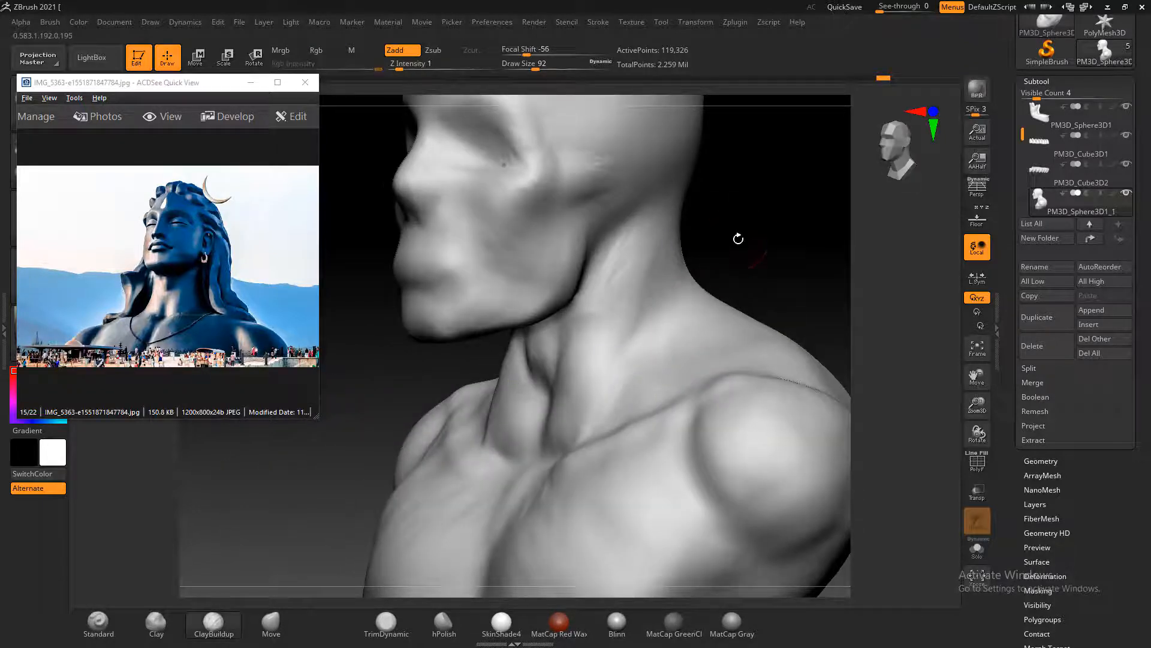
pyautogui.keyDown('shift'); pyautogui.moveTo(738, 240); pyautogui.dragTo(751, 267); pyautogui.keyUp('shift')
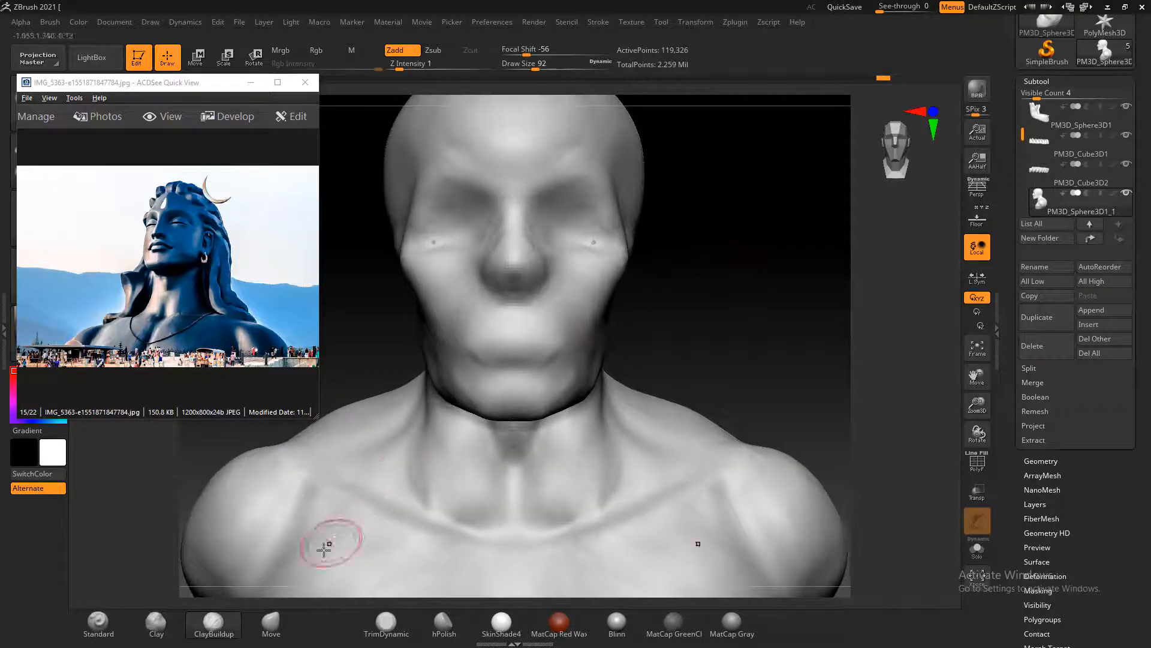
pyautogui.click(271, 622)
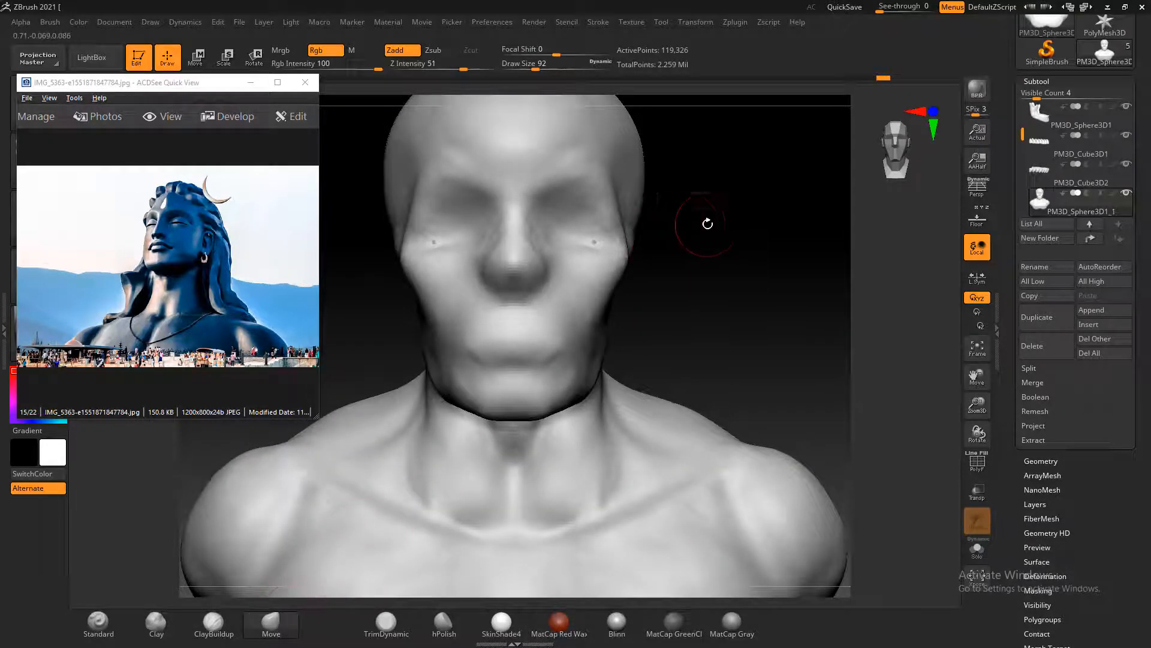
pyautogui.moveTo(708, 224); pyautogui.dragTo(610, 247)
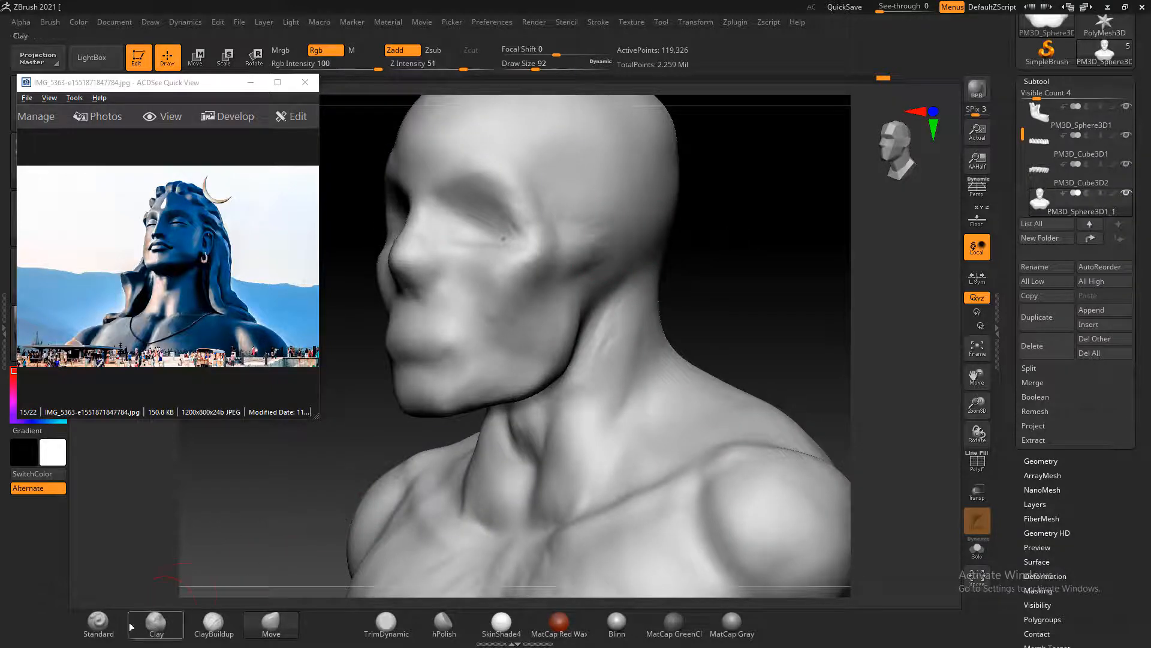
pyautogui.click(98, 622)
pyautogui.keyDown('ctrl'); pyautogui.moveTo(610, 242); pyautogui.dragTo(594, 213); pyautogui.keyUp('ctrl')
pyautogui.keyDown('shift'); pyautogui.moveTo(822, 242); pyautogui.dragTo(769, 254); pyautogui.keyUp('shift')
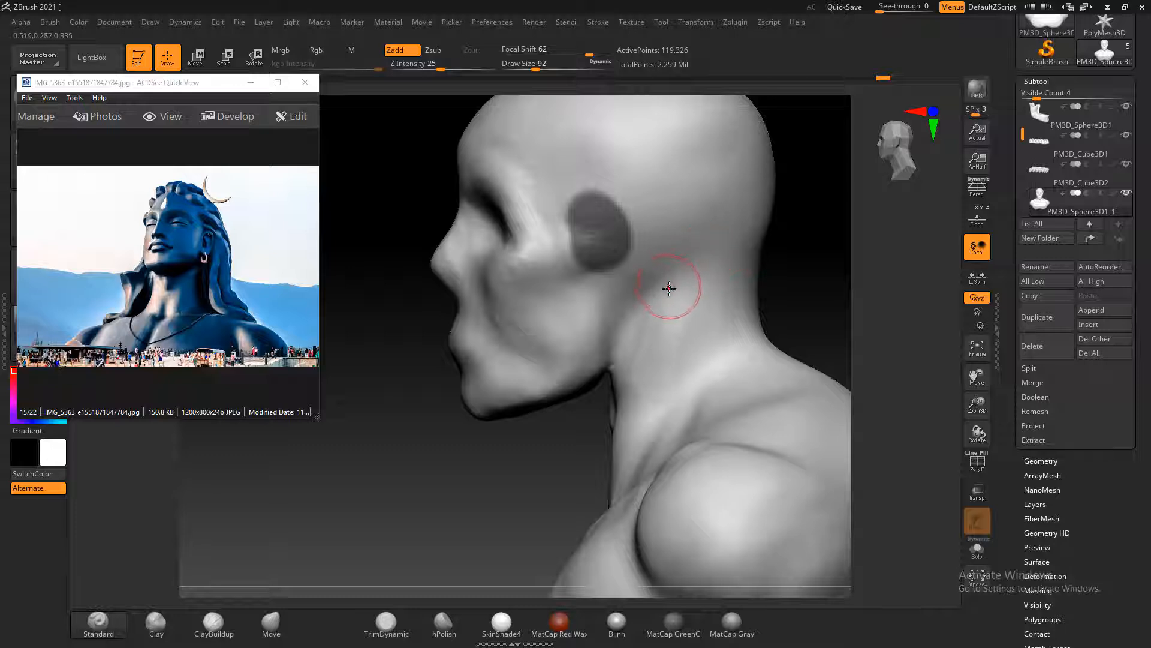
pyautogui.hotkey('ctrl', 'z')
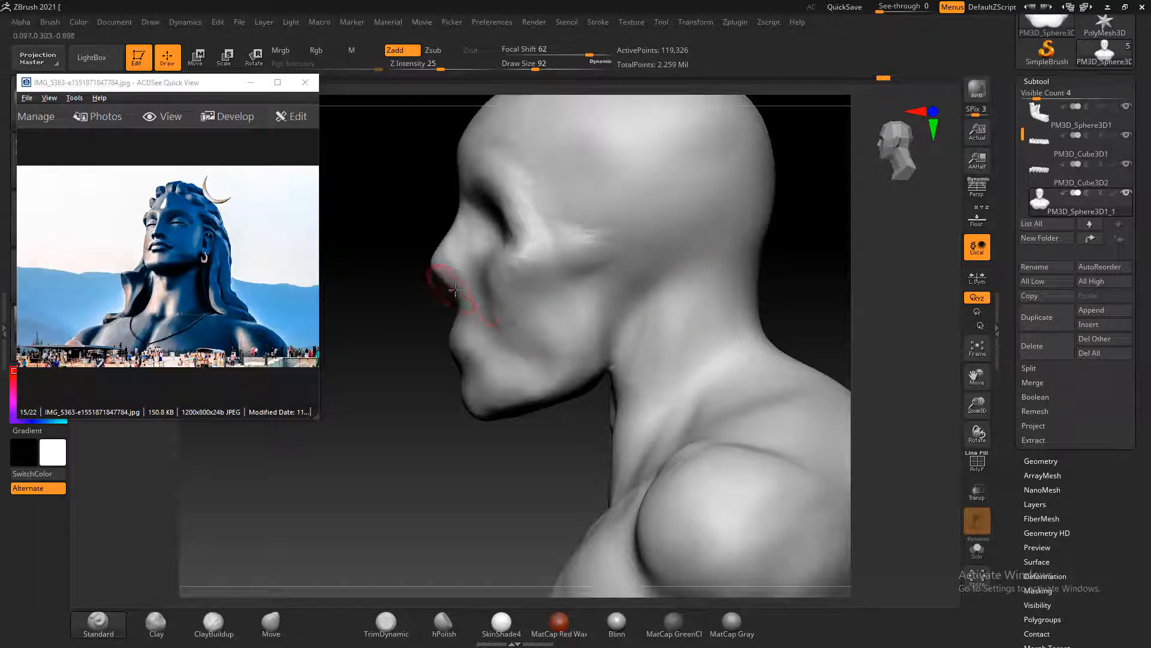
# Mask an ear-shaped area behind the cheekbone on the side of the head and switch to the Move brush
pyautogui.moveTo(626, 277)
pyautogui.keyDown('ctrl'); pyautogui.mouseDown()
pyautogui.moveTo(636, 288)
pyautogui.moveTo(636, 227)
pyautogui.moveTo(630, 239)
pyautogui.moveTo(649, 233)
pyautogui.moveTo(669, 258)
pyautogui.moveTo(651, 297)
pyautogui.moveTo(659, 290)
pyautogui.mouseUp(); pyautogui.keyUp('ctrl')
pyautogui.moveTo(694, 248)
pyautogui.keyDown('ctrl'); pyautogui.keyDown('alt'); pyautogui.mouseDown()
pyautogui.moveTo(651, 301)
pyautogui.moveTo(681, 246)
pyautogui.mouseUp(); pyautogui.keyUp('alt'); pyautogui.keyUp('ctrl')
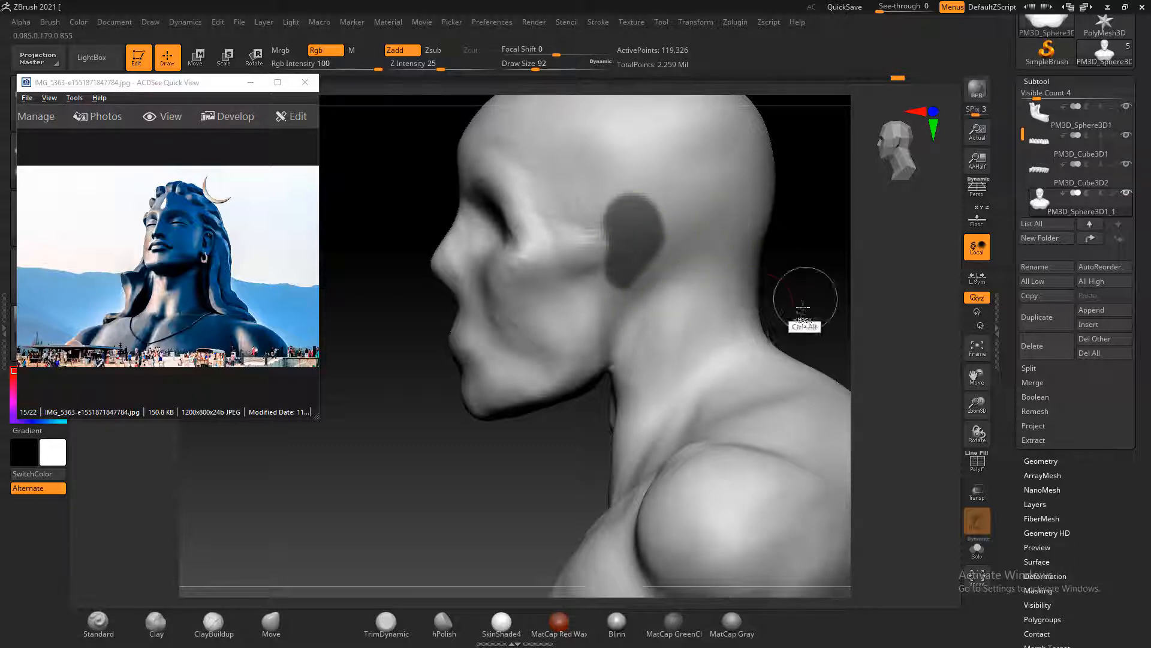
pyautogui.moveTo(802, 300)
pyautogui.mouseDown()
pyautogui.moveTo(835, 295)
pyautogui.moveTo(799, 296)
pyautogui.moveTo(816, 295)
pyautogui.mouseUp()
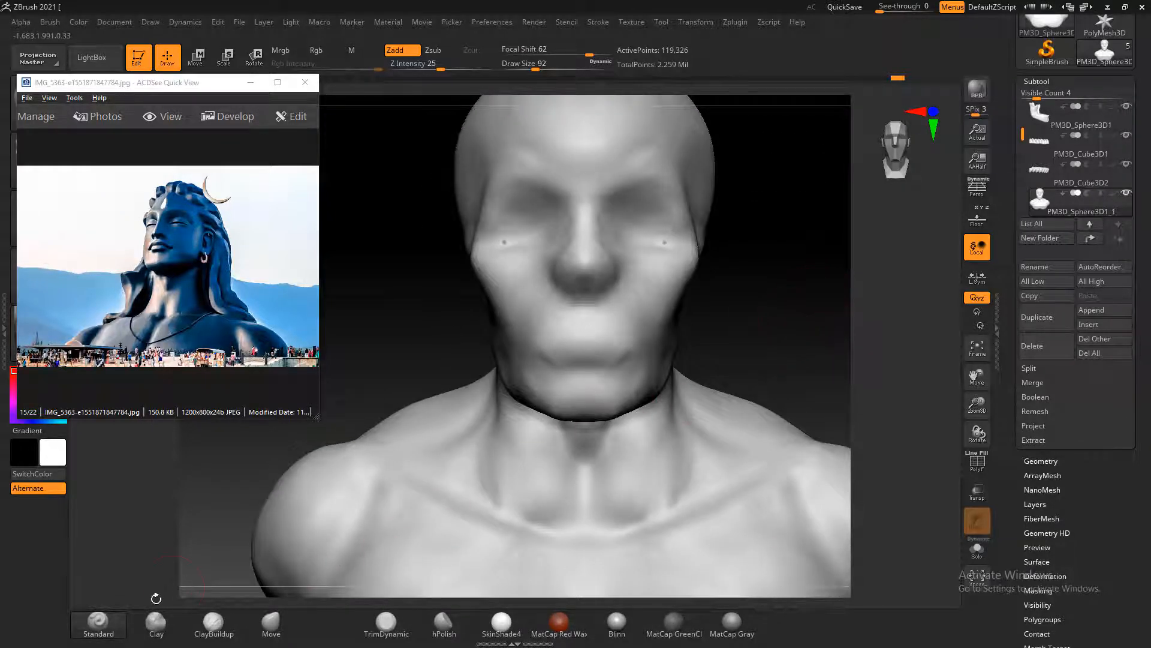
pyautogui.click(273, 630)
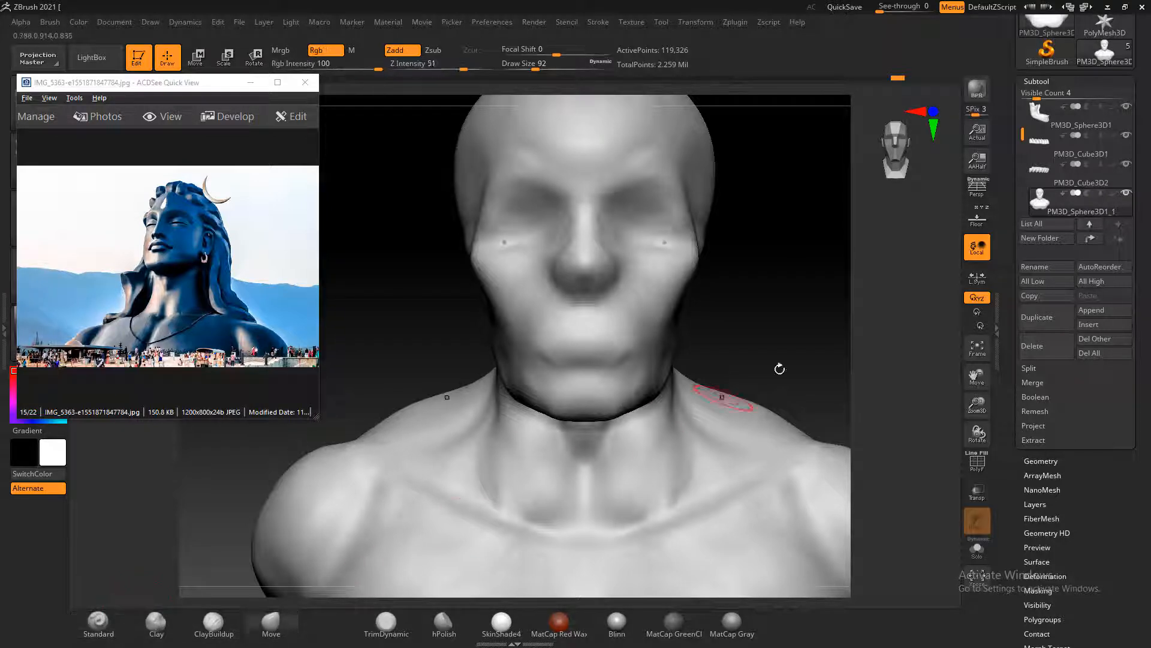
pyautogui.moveTo(800, 334)
pyautogui.mouseDown()
pyautogui.moveTo(804, 288)
pyautogui.moveTo(786, 279)
pyautogui.moveTo(799, 275)
pyautogui.moveTo(504, 319)
pyautogui.mouseUp()
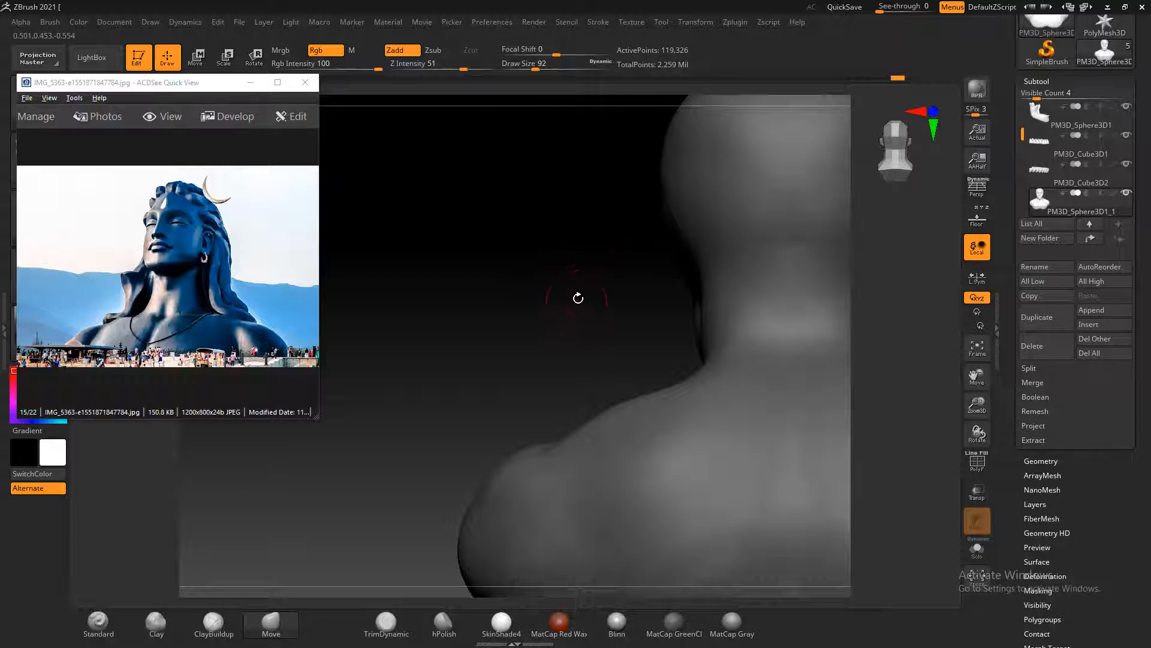
# Try to convert the bust to DynaMesh without freezing its subdivision levels
pyautogui.moveTo(1037, 441); pyautogui.dragTo(1037, 283)
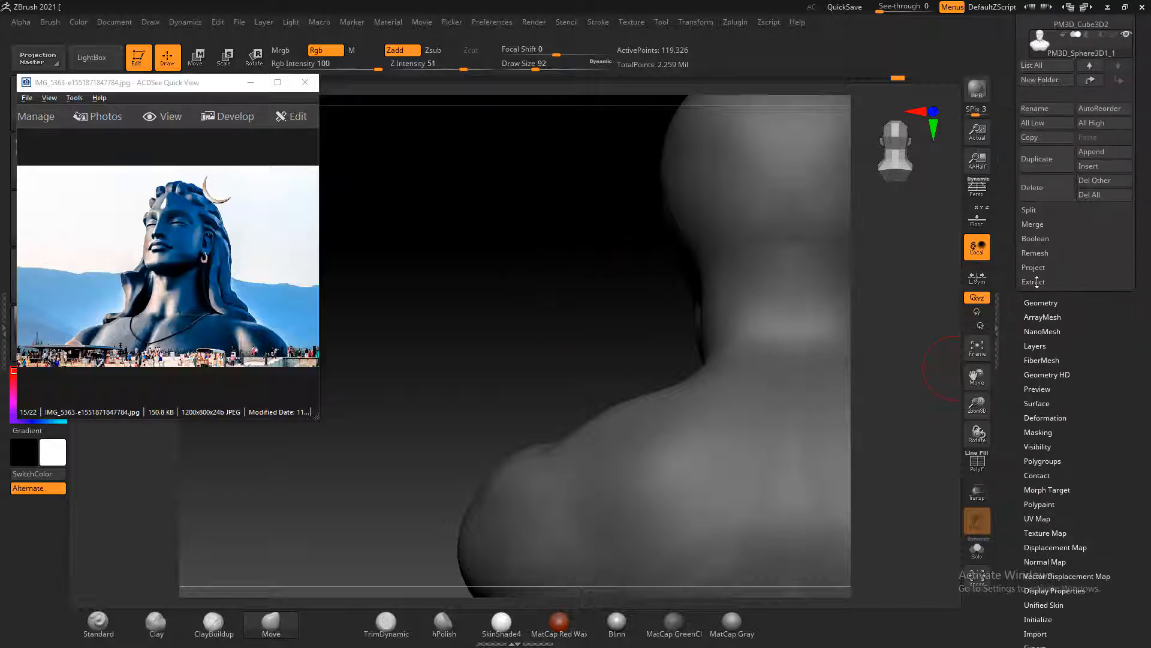
pyautogui.click(1041, 303)
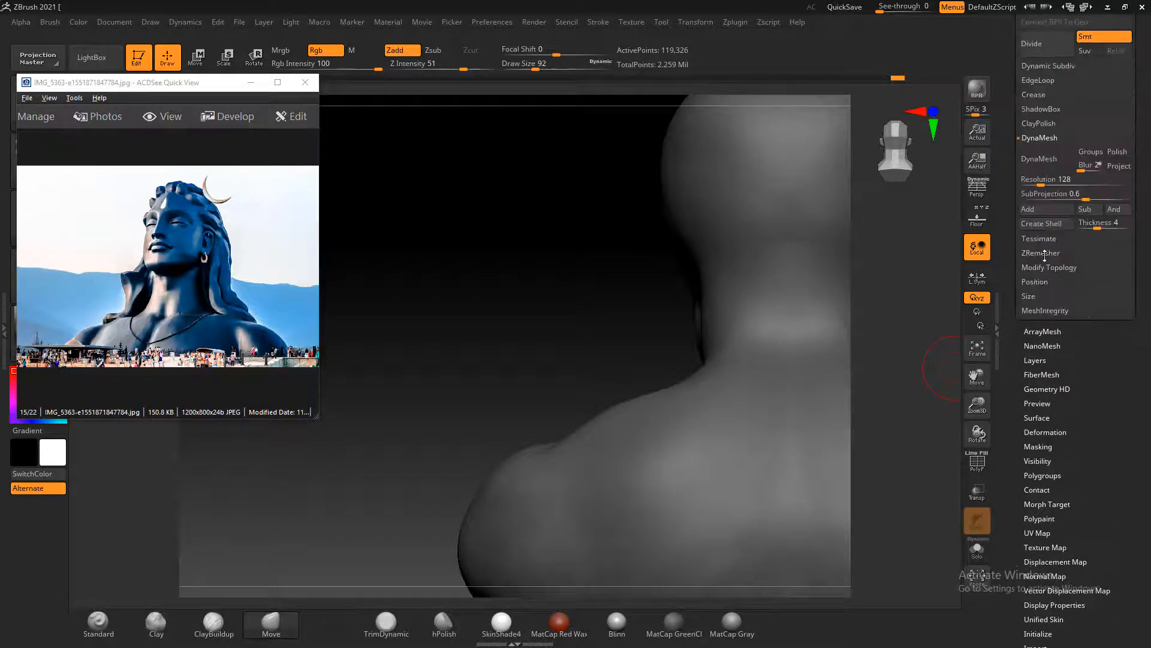
pyautogui.click(1047, 164)
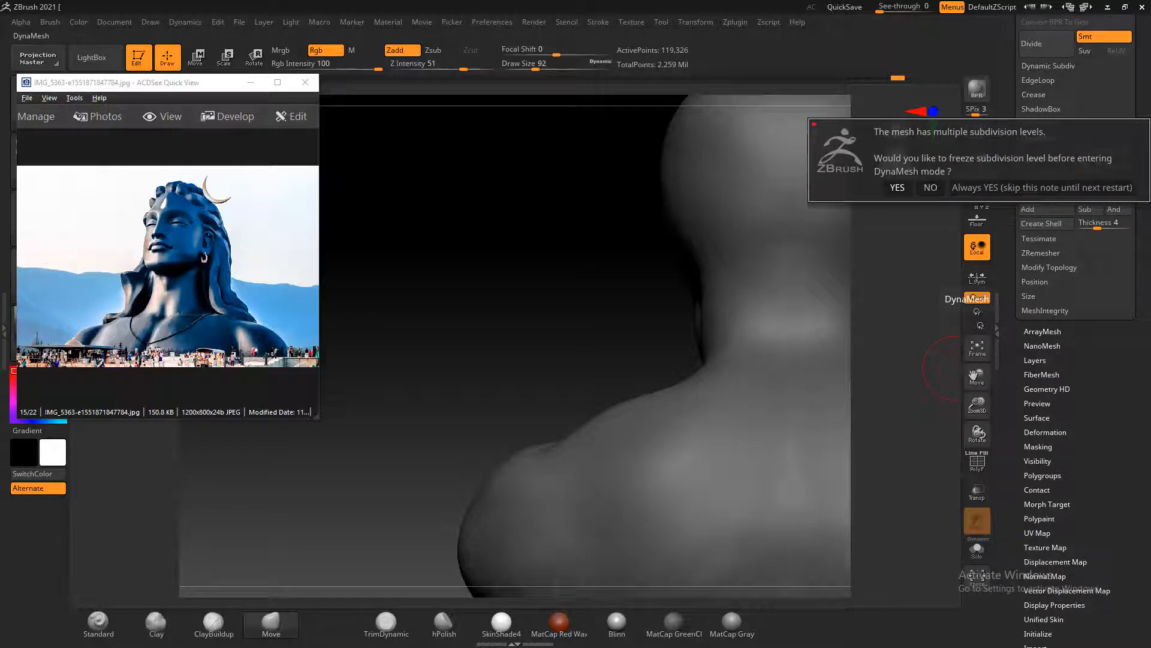
pyautogui.click(930, 187)
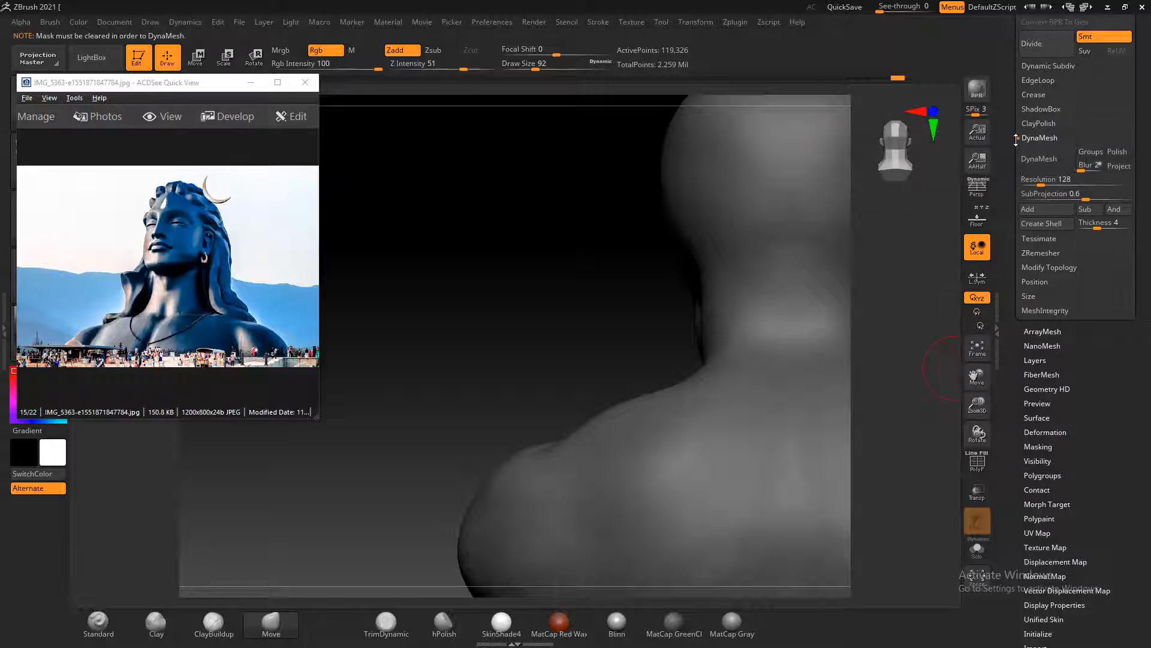
# Delete the bust's higher subdivision levels and activate the Move gizmo
pyautogui.scroll(4, 1016, 139)
pyautogui.click(1089, 117)
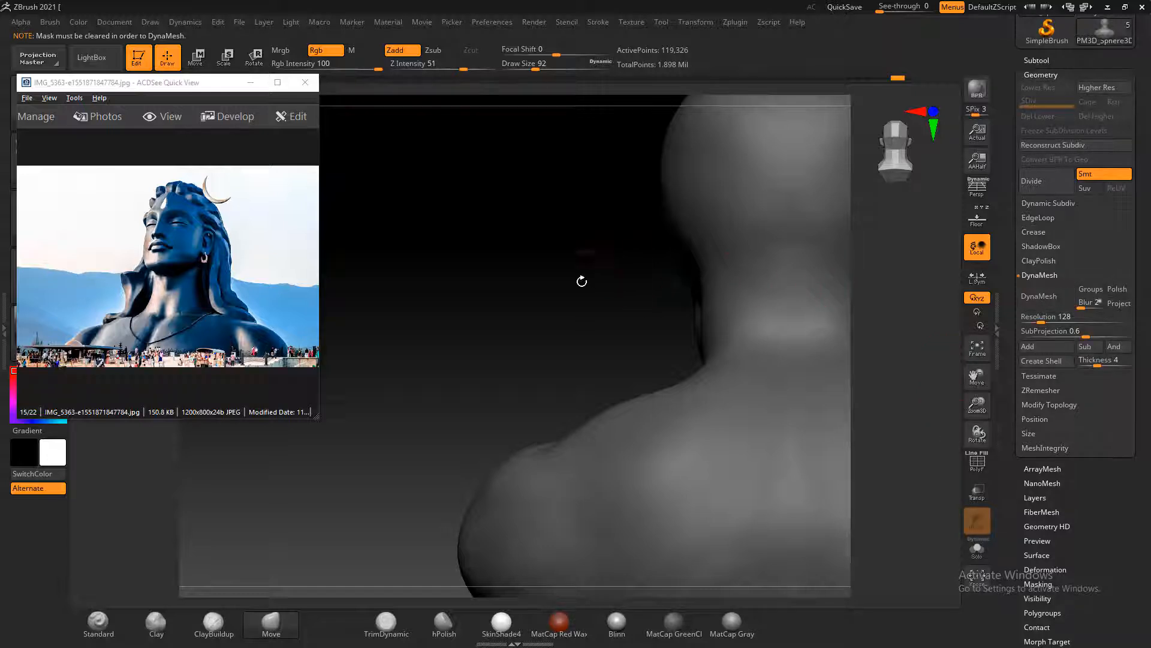
pyautogui.moveTo(581, 282)
pyautogui.mouseDown()
pyautogui.moveTo(886, 290)
pyautogui.moveTo(398, 306)
pyautogui.moveTo(419, 327)
pyautogui.moveTo(362, 393)
pyautogui.moveTo(460, 368)
pyautogui.mouseUp()
pyautogui.click(207, 63)
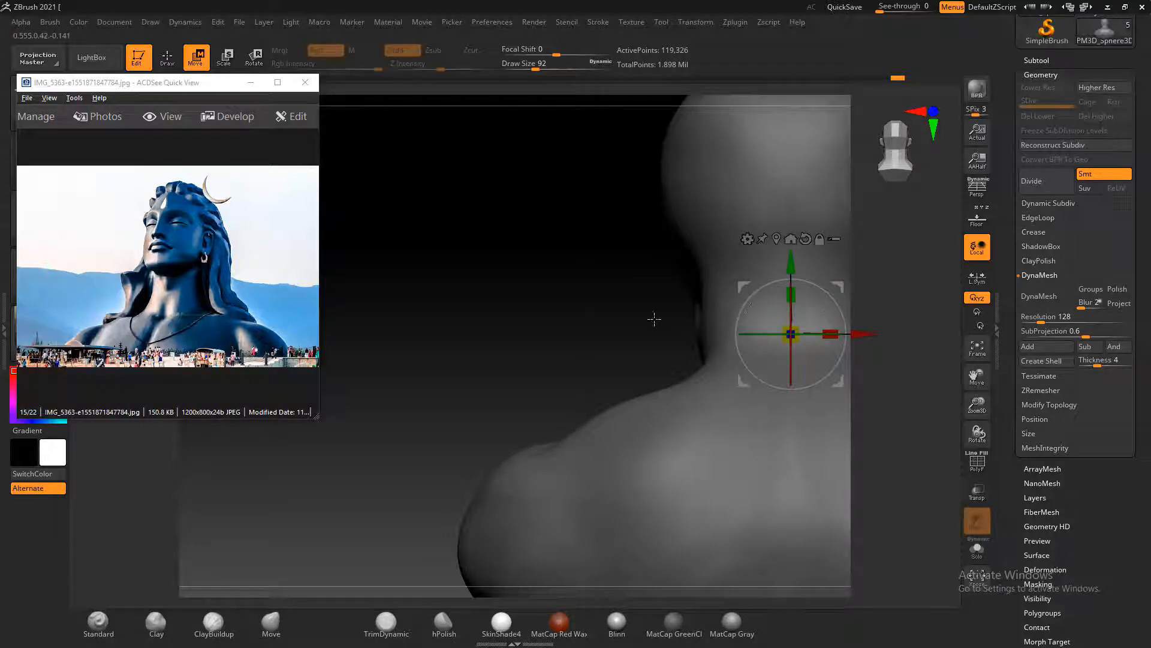
# Pull the unmasked ear area out from the side of the head with the Move brush at draw size 152
pyautogui.keyDown('alt'); pyautogui.moveTo(654, 319); pyautogui.dragTo(620, 323); pyautogui.keyUp('alt')
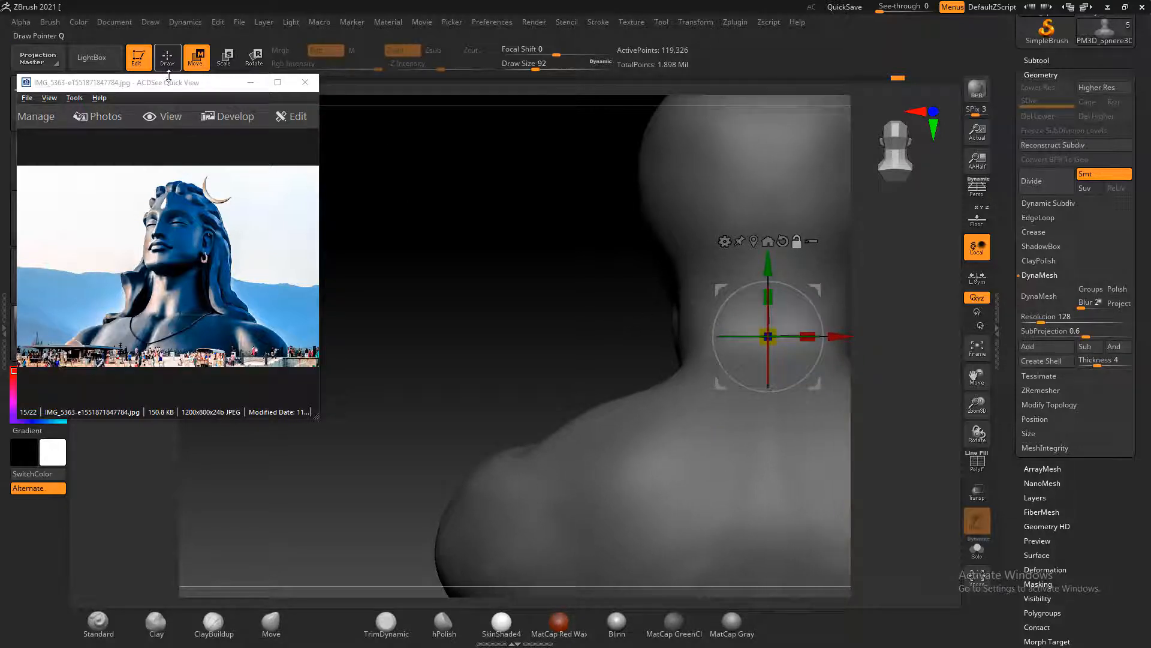
pyautogui.click(271, 621)
pyautogui.moveTo(630, 358); pyautogui.dragTo(460, 344)
pyautogui.moveTo(875, 323)
pyautogui.keyDown('alt'); pyautogui.mouseDown()
pyautogui.moveTo(748, 288)
pyautogui.moveTo(772, 270)
pyautogui.moveTo(783, 274)
pyautogui.moveTo(756, 299)
pyautogui.mouseUp(); pyautogui.keyUp('alt')
pyautogui.press(']')
pyautogui.moveTo(779, 339); pyautogui.dragTo(834, 348)
pyautogui.keyDown('shift'); pyautogui.moveTo(591, 270); pyautogui.dragTo(579, 254); pyautogui.keyUp('shift')
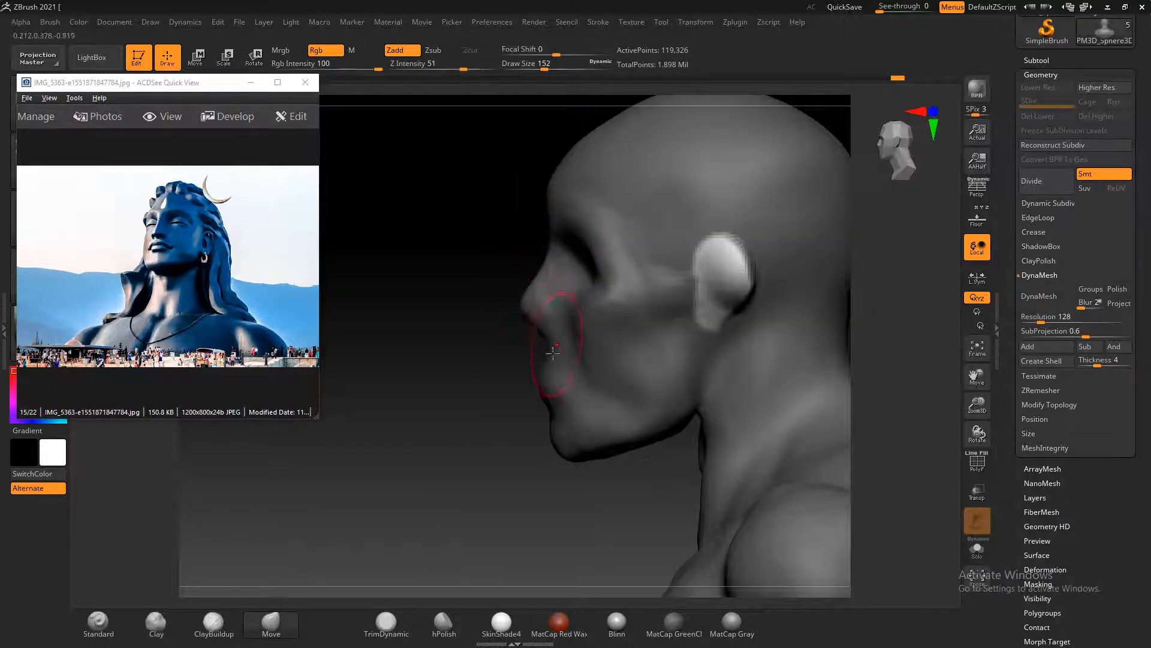
pyautogui.moveTo(553, 354); pyautogui.dragTo(508, 337)
pyautogui.moveTo(760, 313)
pyautogui.mouseDown()
pyautogui.moveTo(822, 322)
pyautogui.moveTo(747, 308)
pyautogui.moveTo(764, 311)
pyautogui.moveTo(752, 307)
pyautogui.moveTo(757, 292)
pyautogui.mouseUp()
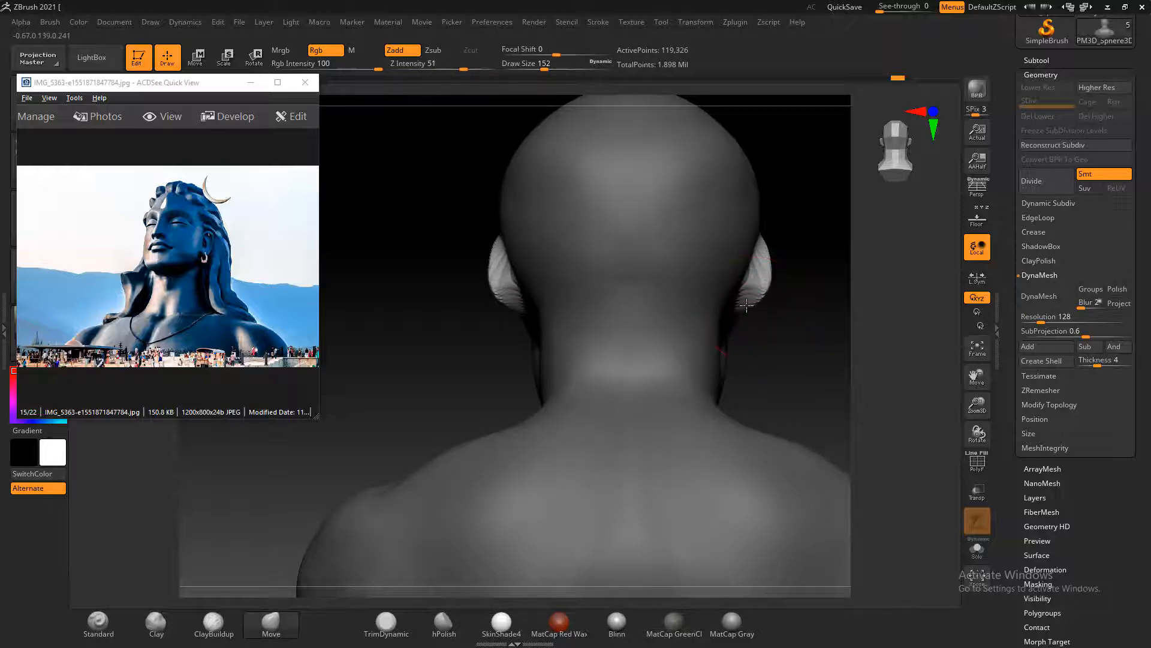
pyautogui.moveTo(822, 352)
pyautogui.mouseDown()
pyautogui.moveTo(750, 354)
pyautogui.moveTo(823, 362)
pyautogui.mouseUp()
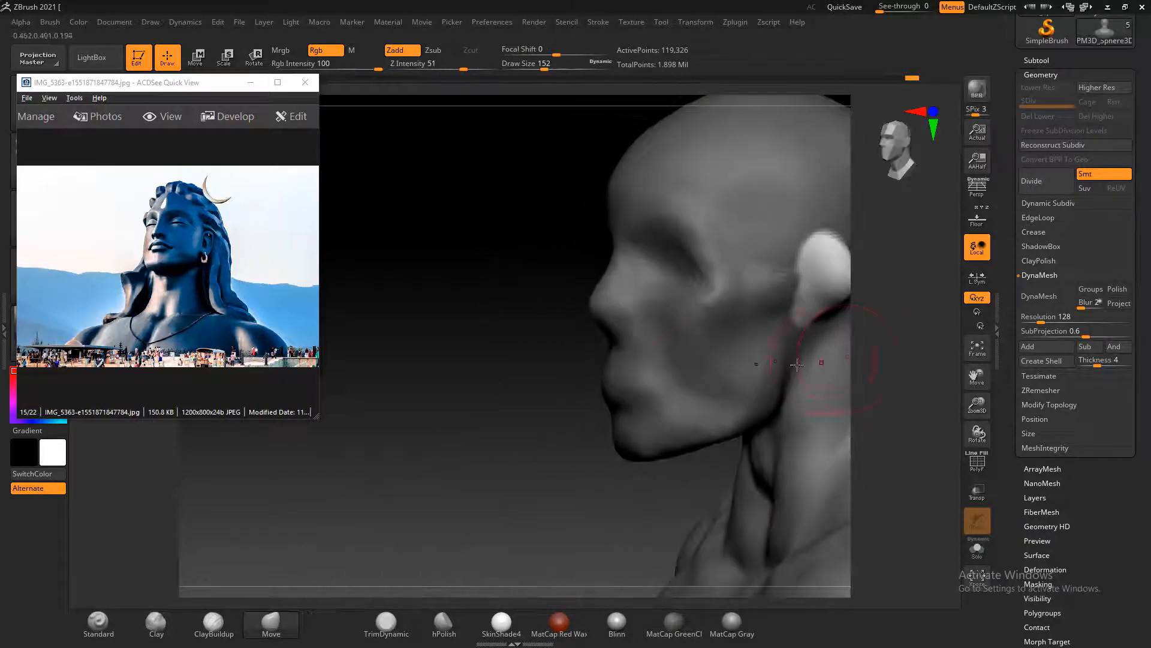
# Dismiss the Sticky Keys prompt and pull the ear's back edge farther outward with the Move brush at draw size 152
pyautogui.moveTo(536, 385); pyautogui.dragTo(587, 380)
pyautogui.press('shift')
pyautogui.press('shift')
pyautogui.press('shift')
pyautogui.press('shift')
pyautogui.press('shift')
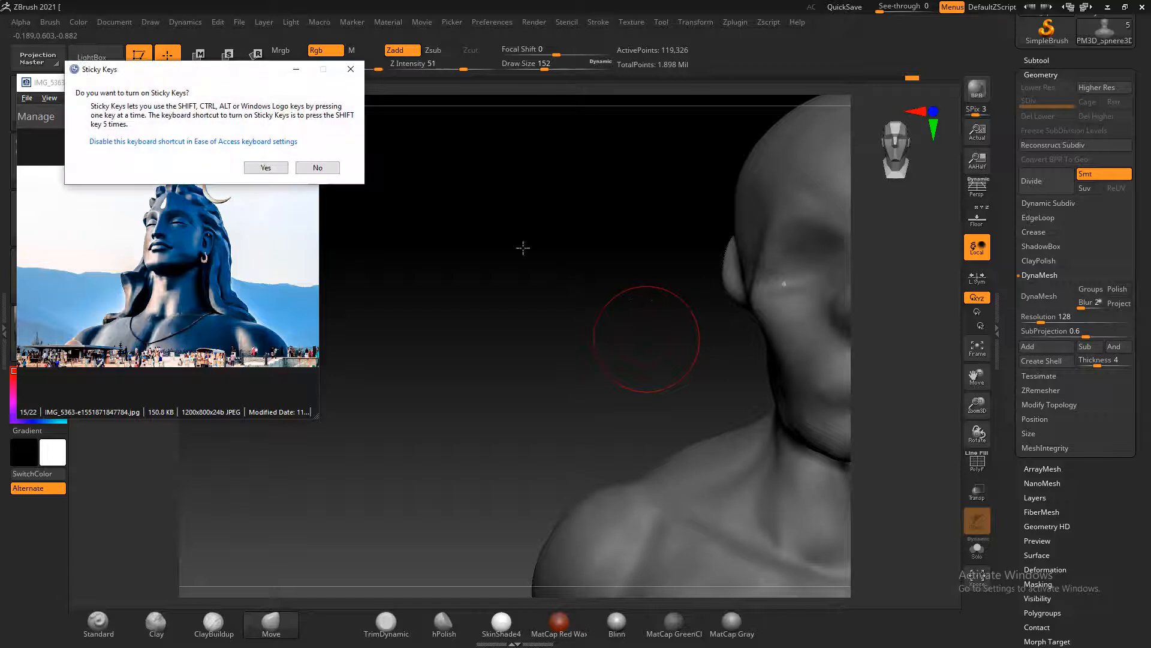
pyautogui.click(336, 167)
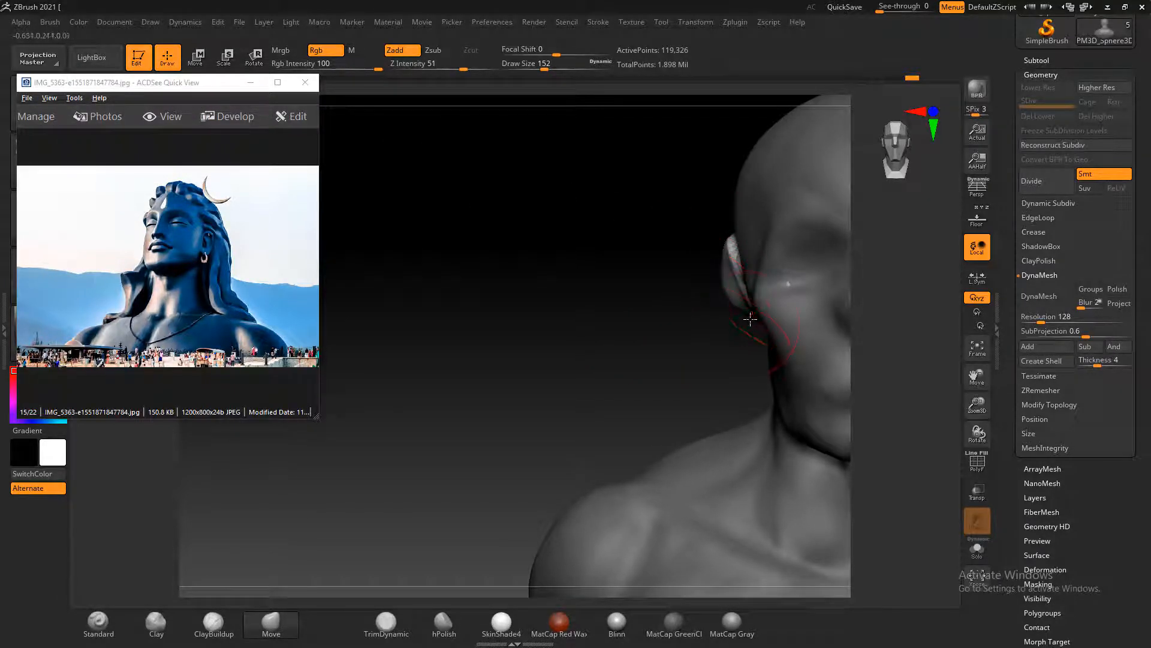
pyautogui.moveTo(743, 321)
pyautogui.mouseDown()
pyautogui.moveTo(722, 273)
pyautogui.moveTo(716, 282)
pyautogui.mouseUp()
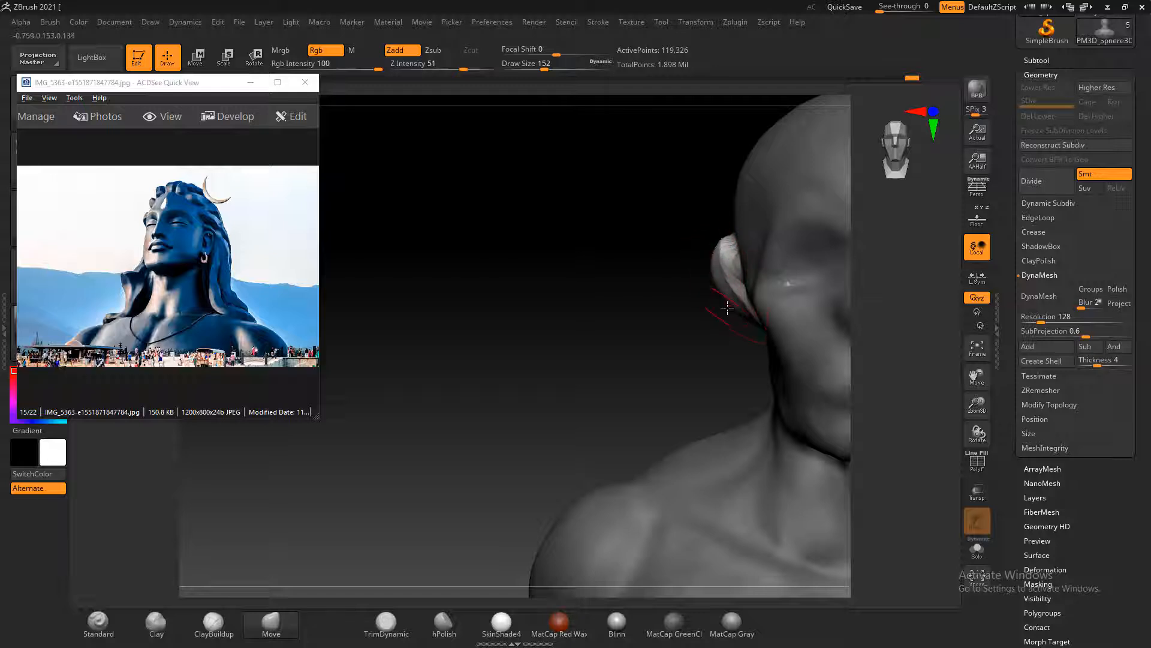
pyautogui.moveTo(624, 364); pyautogui.dragTo(722, 354)
pyautogui.moveTo(890, 297); pyautogui.dragTo(867, 292)
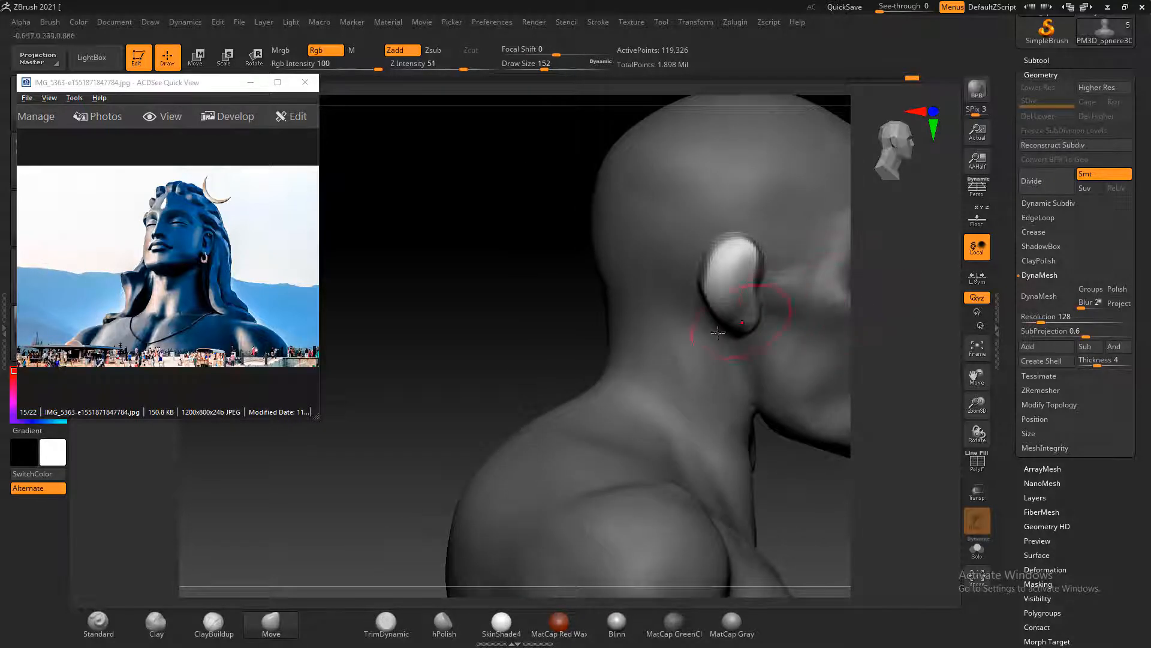
pyautogui.moveTo(575, 330); pyautogui.dragTo(655, 315)
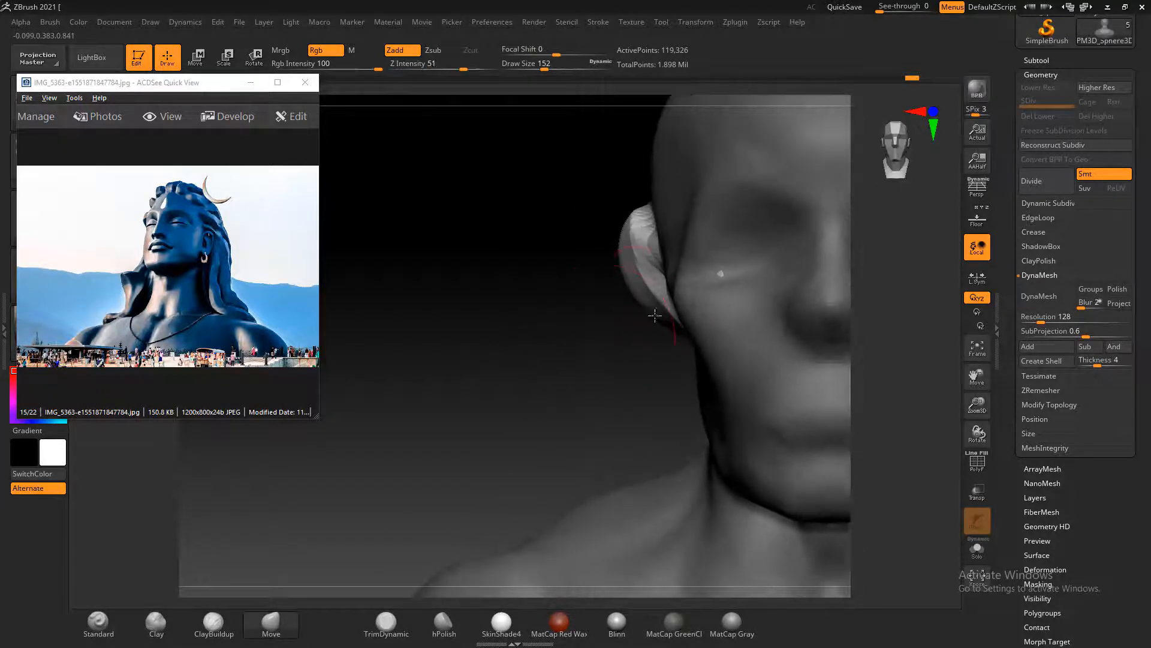
pyautogui.moveTo(655, 224); pyautogui.dragTo(636, 233)
# Shape the ear's outline and lengthen its lobe with the Move brush at draw size 96
pyautogui.press('[')
pyautogui.press('[')
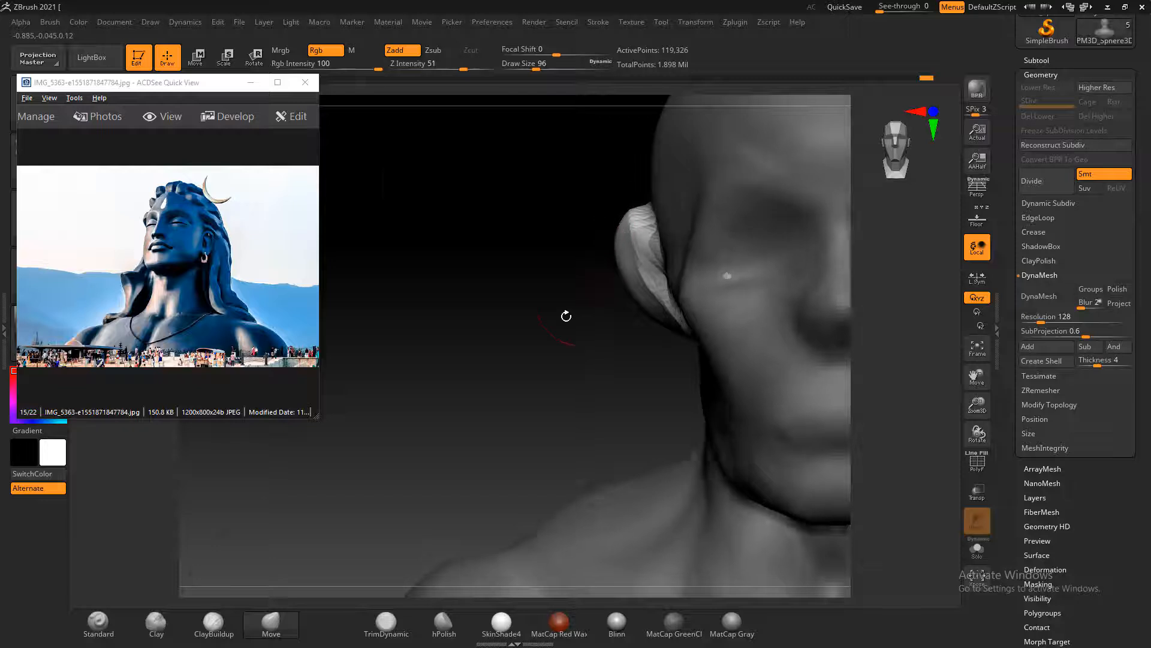
pyautogui.moveTo(566, 316)
pyautogui.mouseDown()
pyautogui.moveTo(743, 289)
pyautogui.moveTo(650, 246)
pyautogui.mouseUp()
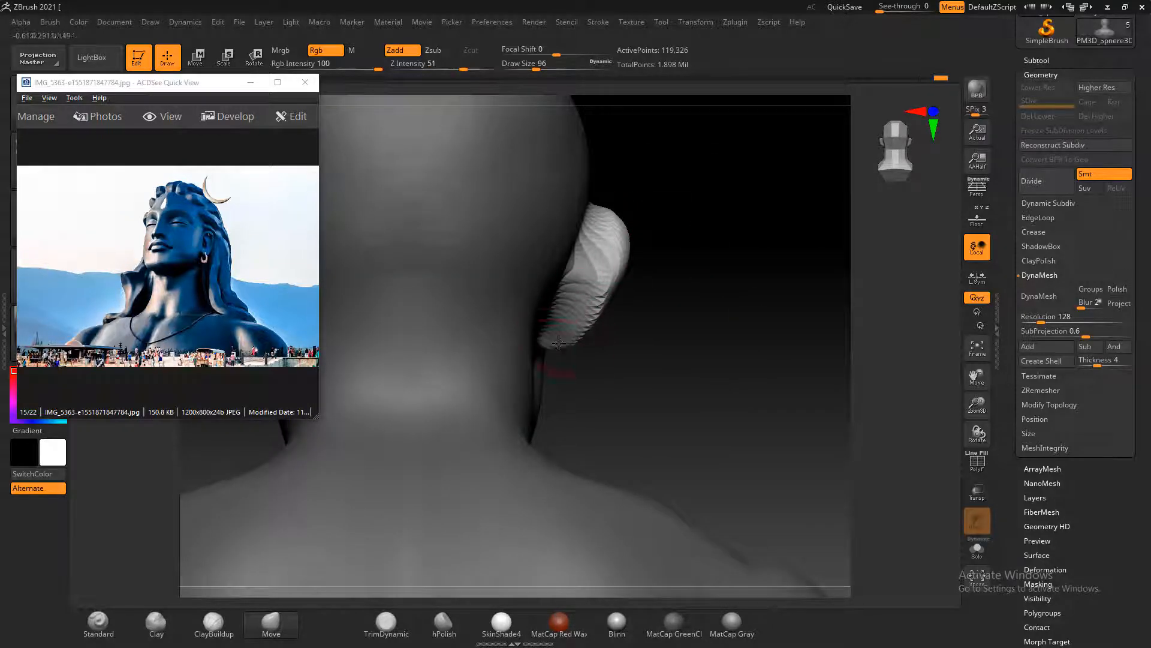
pyautogui.moveTo(686, 314)
pyautogui.mouseDown()
pyautogui.moveTo(732, 303)
pyautogui.moveTo(447, 375)
pyautogui.moveTo(541, 257)
pyautogui.moveTo(548, 296)
pyautogui.mouseUp()
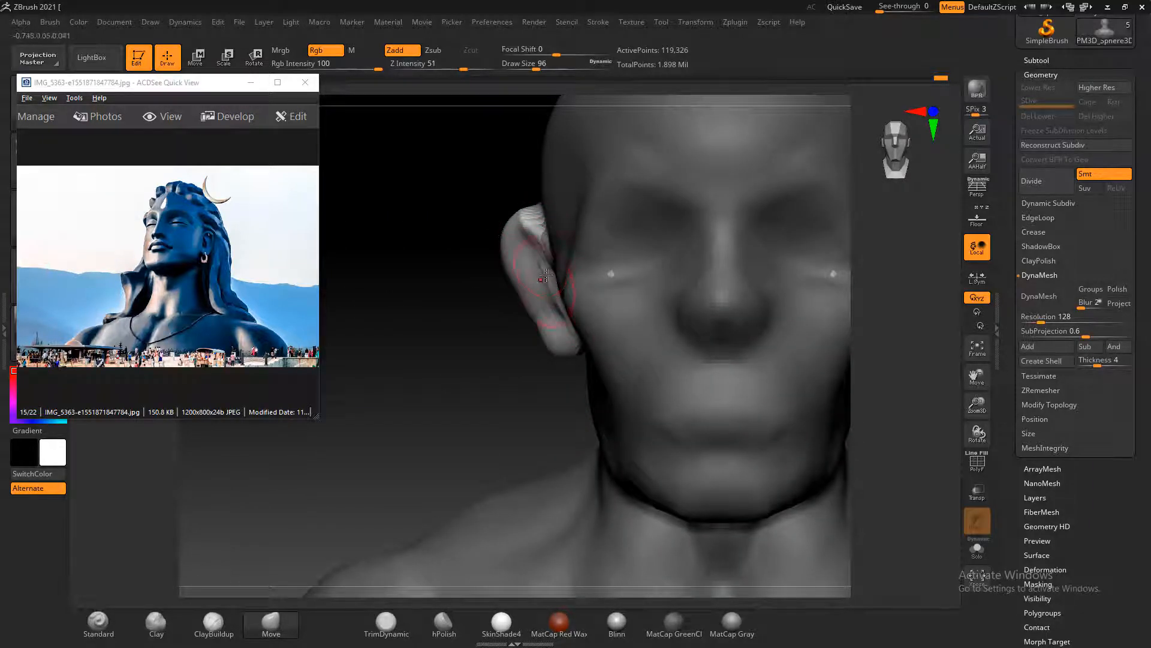
pyautogui.moveTo(466, 298); pyautogui.dragTo(624, 287)
pyautogui.moveTo(513, 230)
pyautogui.mouseDown()
pyautogui.moveTo(484, 229)
pyautogui.moveTo(483, 291)
pyautogui.moveTo(508, 352)
pyautogui.moveTo(533, 331)
pyautogui.mouseUp()
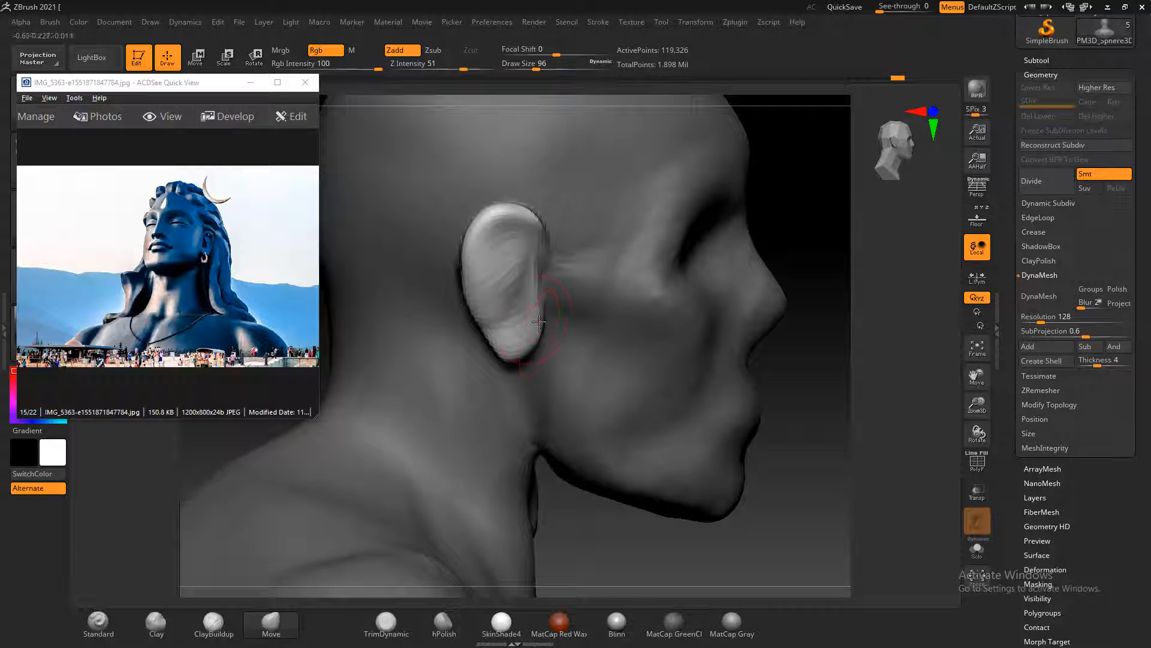
pyautogui.moveTo(860, 392); pyautogui.dragTo(835, 406)
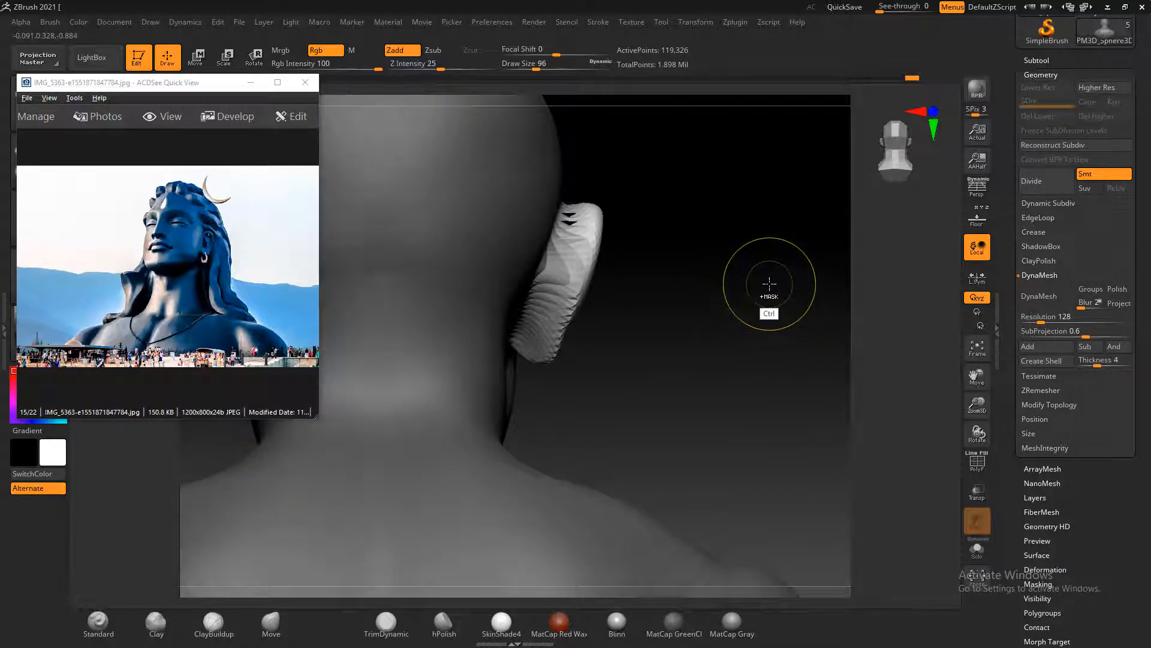
# Show the bust's wireframe, clear the mask and convert the mesh to DynaMesh at resolution 128
pyautogui.hotkey('shift', 'f')
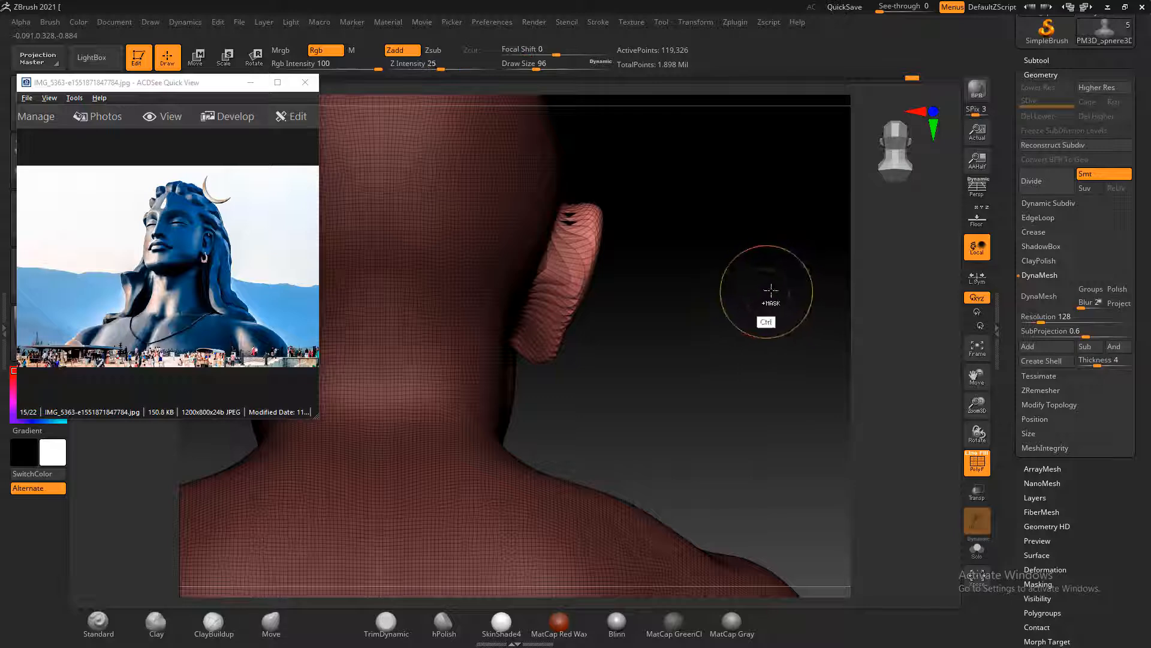
pyautogui.keyDown('ctrl'); pyautogui.moveTo(766, 290); pyautogui.dragTo(831, 364); pyautogui.keyUp('ctrl')
pyautogui.moveTo(786, 309); pyautogui.dragTo(760, 288)
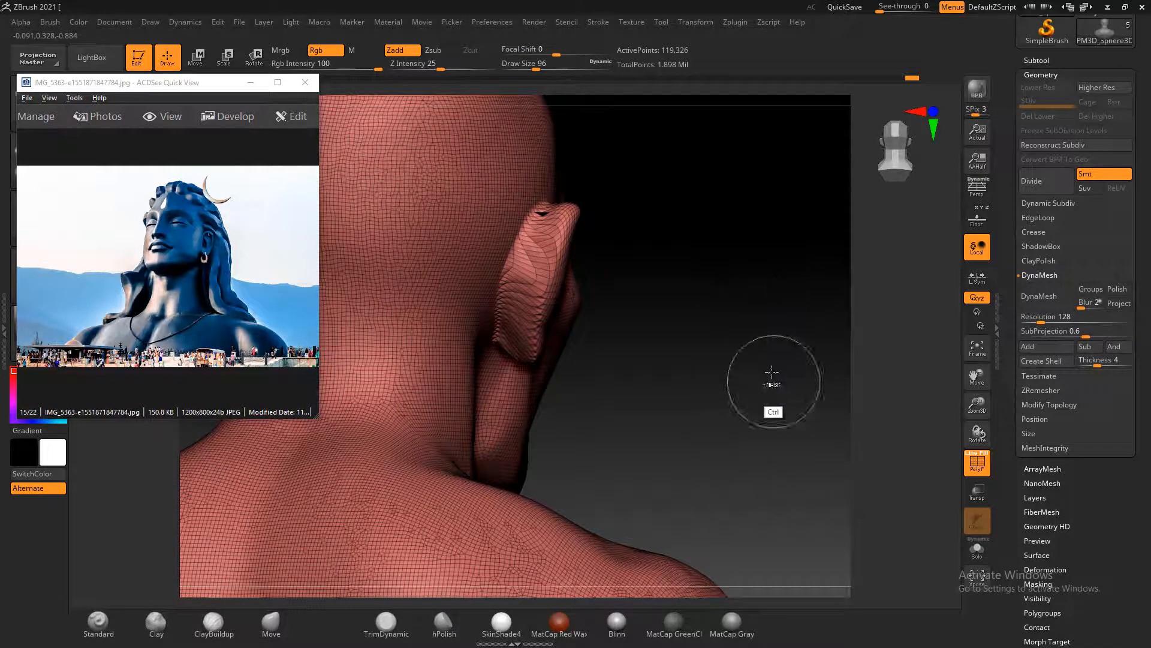
pyautogui.click(1039, 296)
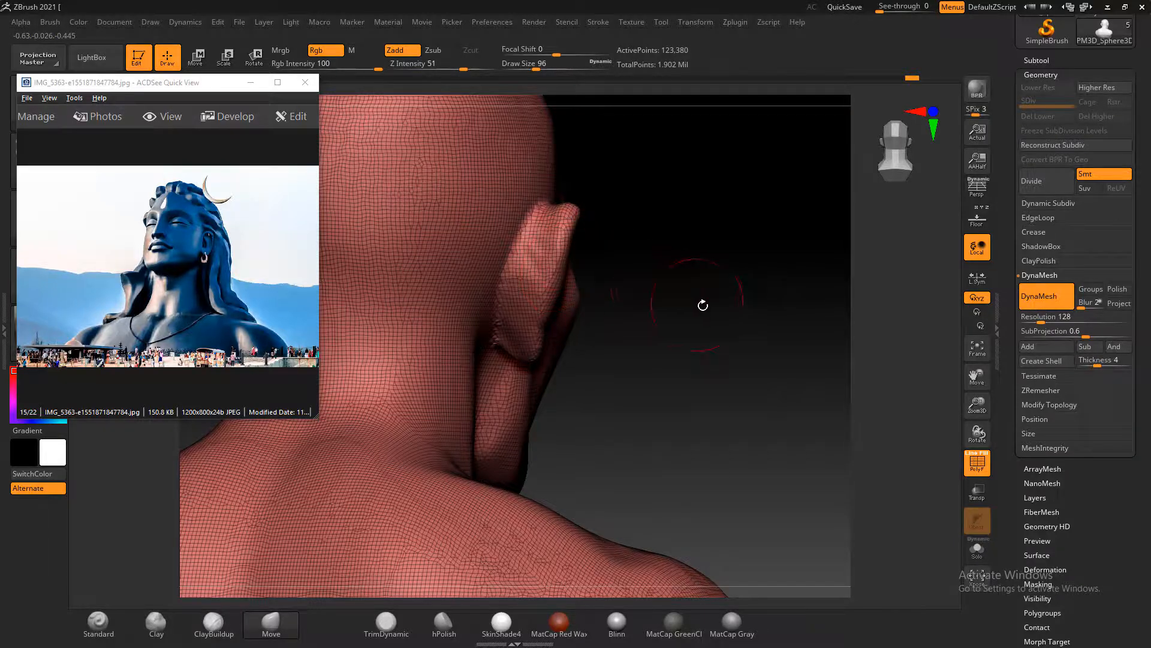
# Hide the wireframe and carve the ear's inner hollow and rim with the Standard brush at focal shift 49 and draw size 64
pyautogui.moveTo(702, 303); pyautogui.dragTo(633, 411)
pyautogui.keyDown('shift'); pyautogui.moveTo(810, 552); pyautogui.dragTo(778, 493); pyautogui.keyUp('shift')
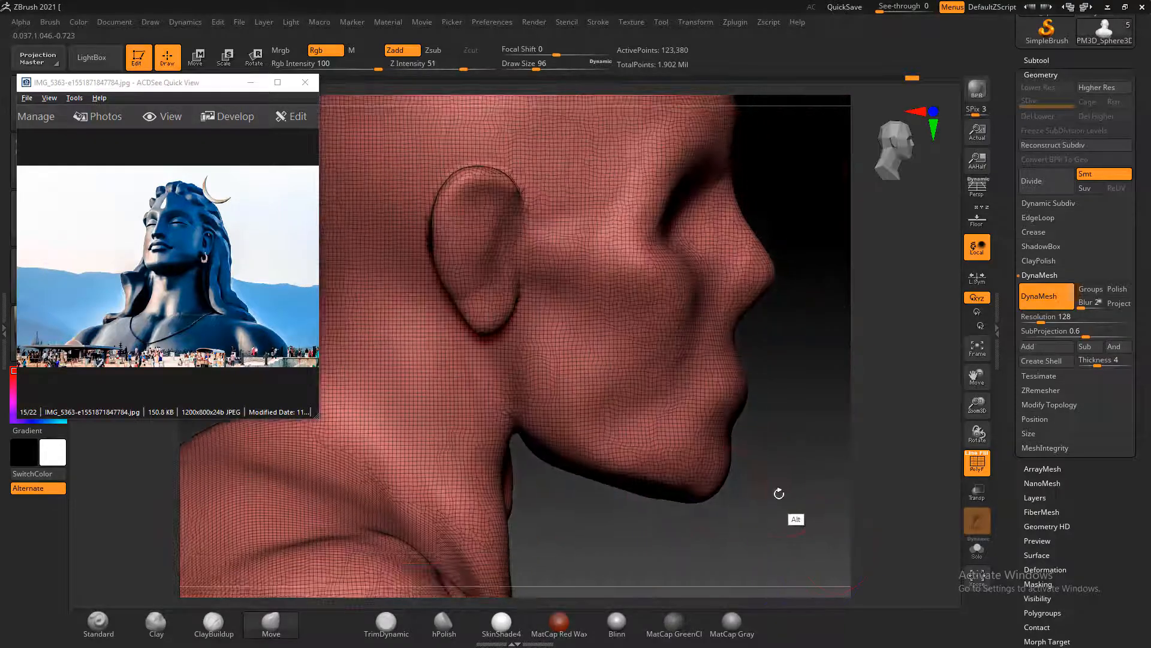
pyautogui.click(99, 621)
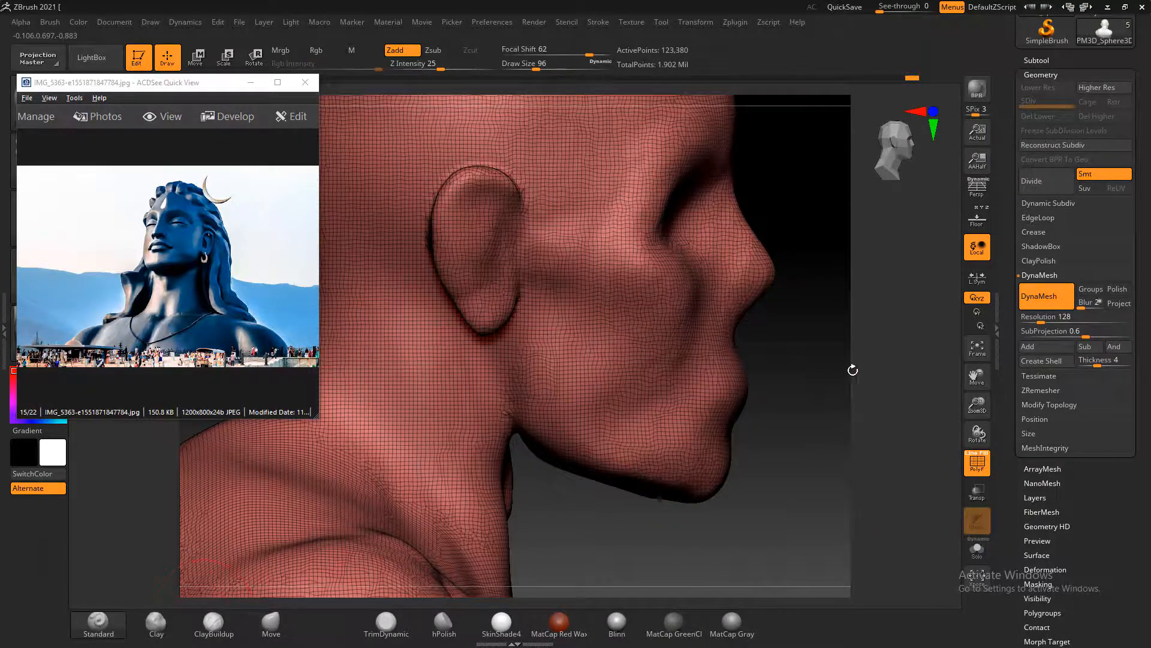
pyautogui.keyDown('alt'); pyautogui.moveTo(840, 385); pyautogui.dragTo(826, 350); pyautogui.keyUp('alt')
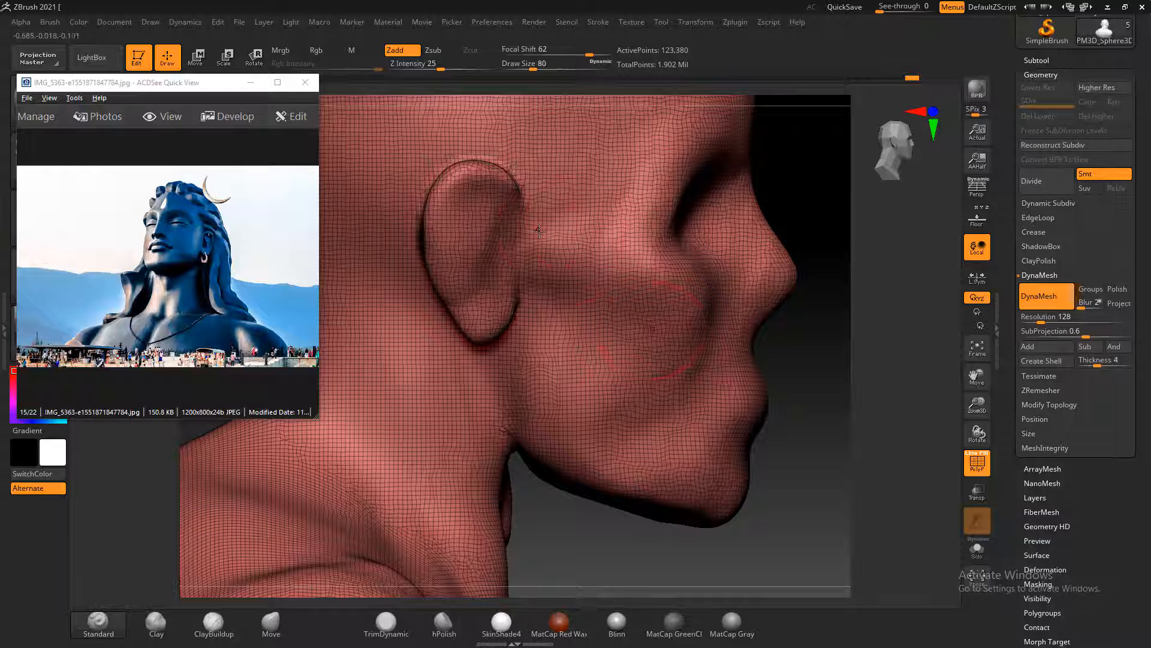
pyautogui.hotkey('shift', 'f')
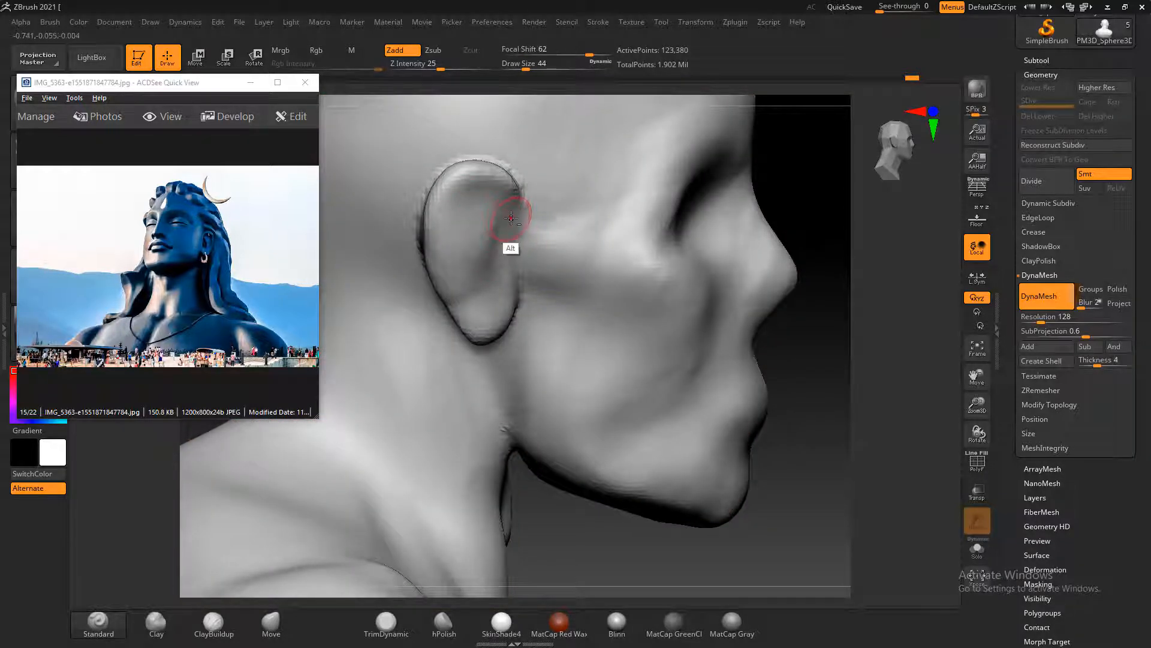
pyautogui.moveTo(594, 51); pyautogui.dragTo(587, 51)
pyautogui.moveTo(503, 206)
pyautogui.mouseDown()
pyautogui.moveTo(469, 193)
pyautogui.moveTo(444, 237)
pyautogui.moveTo(462, 222)
pyautogui.moveTo(458, 264)
pyautogui.moveTo(453, 244)
pyautogui.moveTo(484, 213)
pyautogui.moveTo(454, 204)
pyautogui.moveTo(459, 259)
pyautogui.moveTo(493, 233)
pyautogui.moveTo(475, 249)
pyautogui.moveTo(480, 276)
pyautogui.moveTo(485, 259)
pyautogui.mouseUp()
pyautogui.moveTo(480, 243)
pyautogui.keyDown('shift'); pyautogui.mouseDown()
pyautogui.moveTo(467, 230)
pyautogui.moveTo(475, 249)
pyautogui.moveTo(489, 225)
pyautogui.mouseUp(); pyautogui.keyUp('shift')
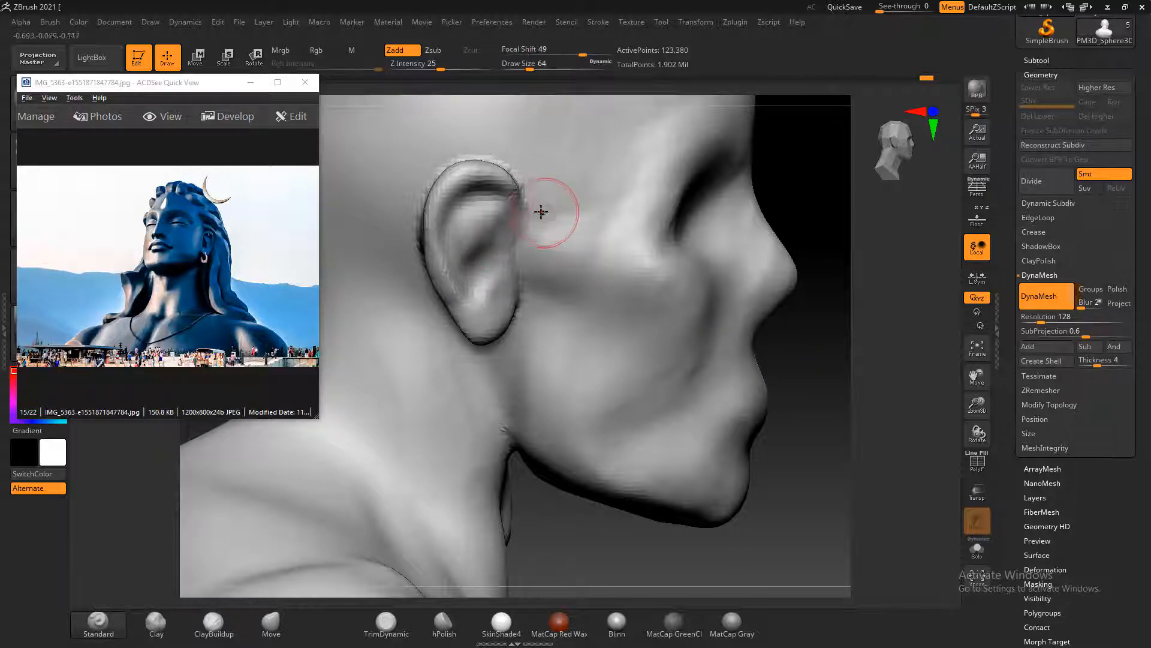
pyautogui.moveTo(531, 195)
pyautogui.keyDown('shift'); pyautogui.mouseDown()
pyautogui.moveTo(534, 206)
pyautogui.moveTo(507, 162)
pyautogui.mouseUp(); pyautogui.keyUp('shift')
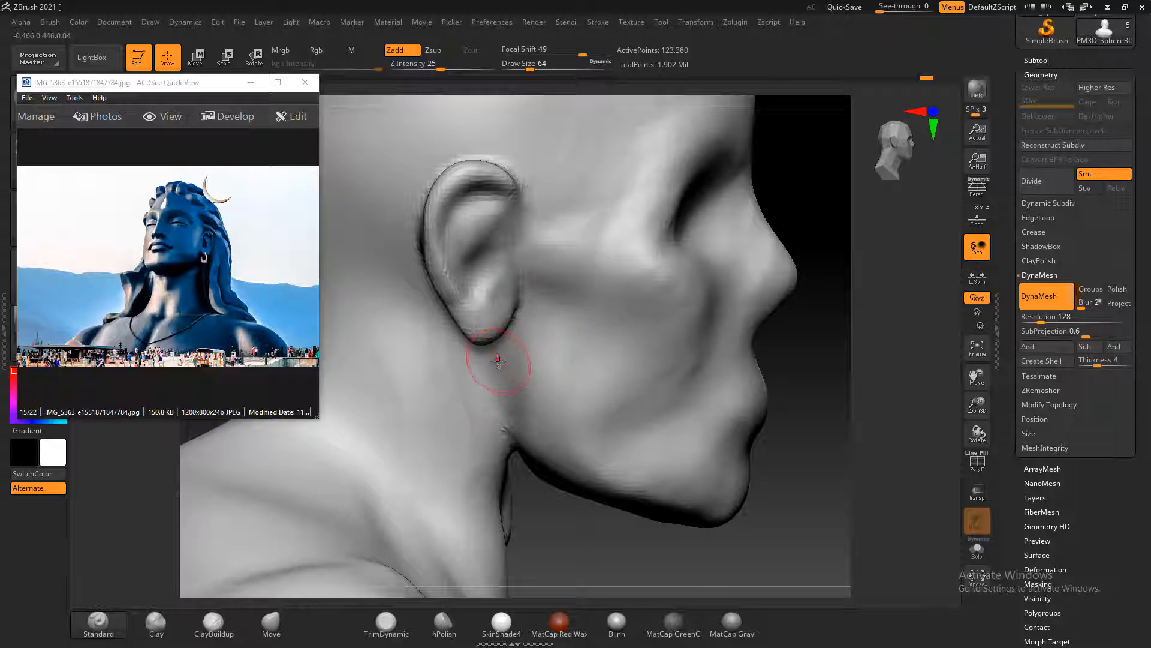
# Switch the reference viewer to attracts-thousands-of-people.png and enlarge it to examine the statue's head and ear from the side
pyautogui.scroll(-1, 185, 265)
pyautogui.scroll(1, 186, 265)
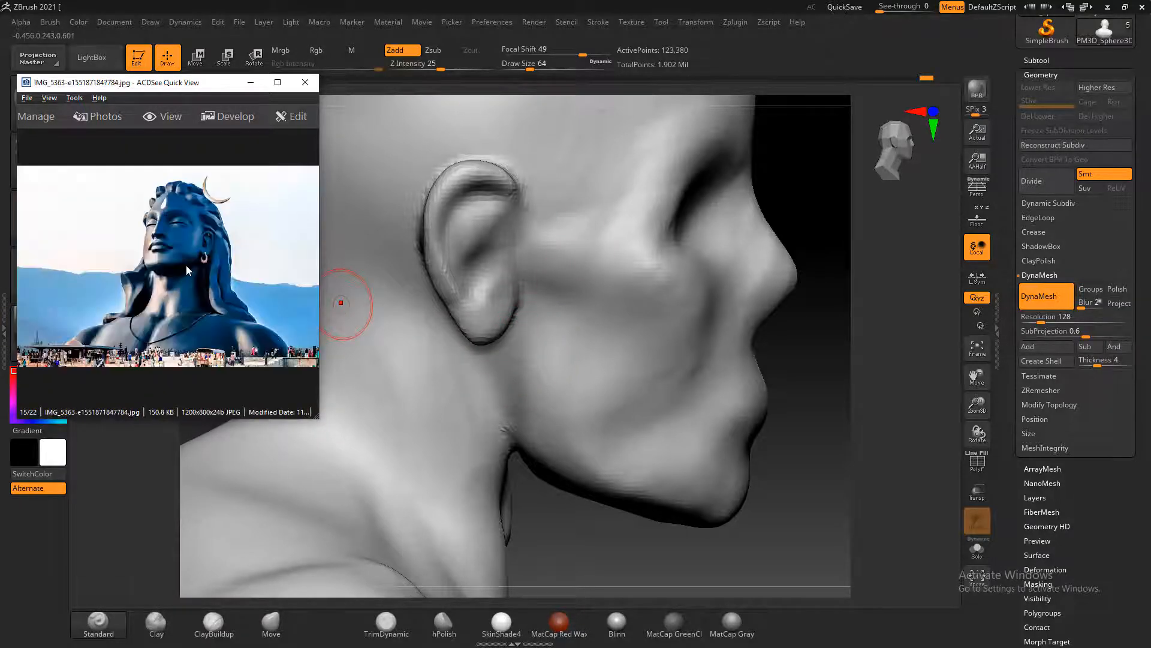
pyautogui.scroll(4, 185, 265)
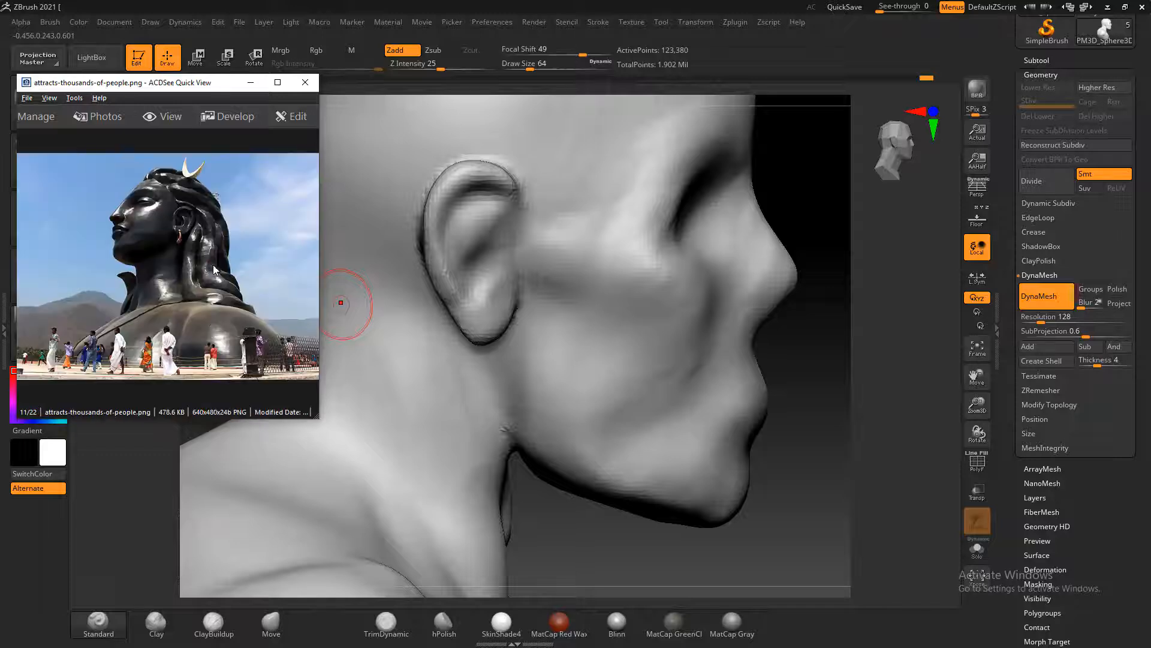
pyautogui.keyDown('ctrl'); pyautogui.scroll(2, 213, 259); pyautogui.keyUp('ctrl')
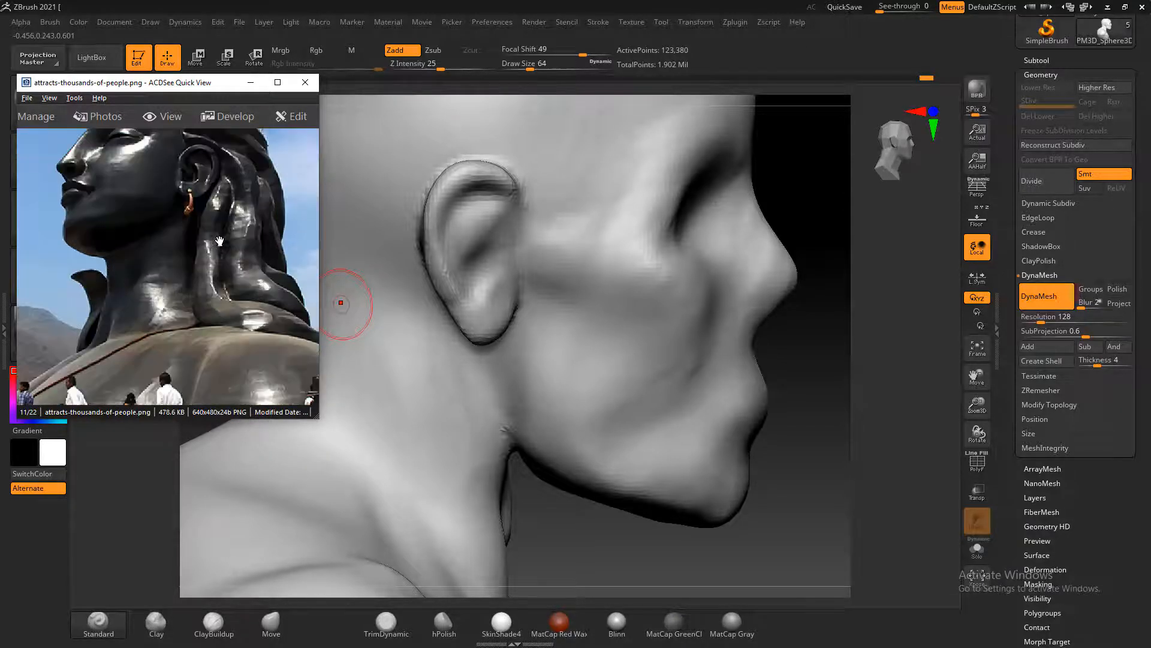
pyautogui.click(852, 389)
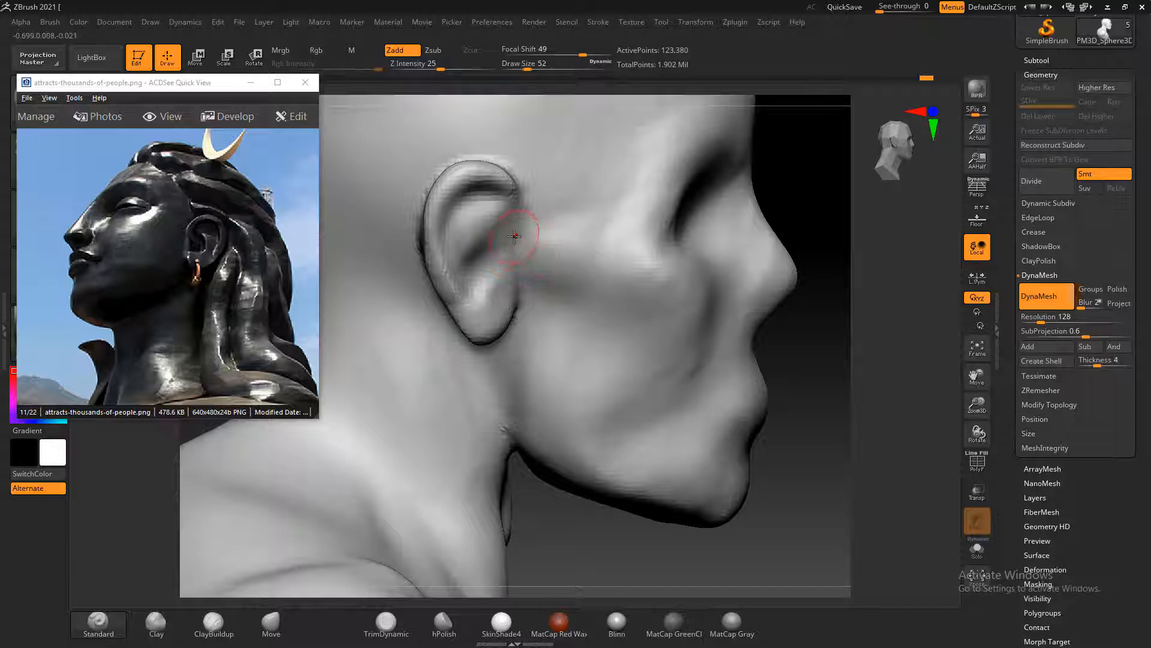
# Sculpt the ear's front fold and inner ridges with the Standard and TrimDynamic brushes, then deepen its hollow with ClayBuildup at draw size 44
pyautogui.moveTo(506, 211)
pyautogui.mouseDown()
pyautogui.moveTo(516, 237)
pyautogui.moveTo(509, 202)
pyautogui.mouseUp()
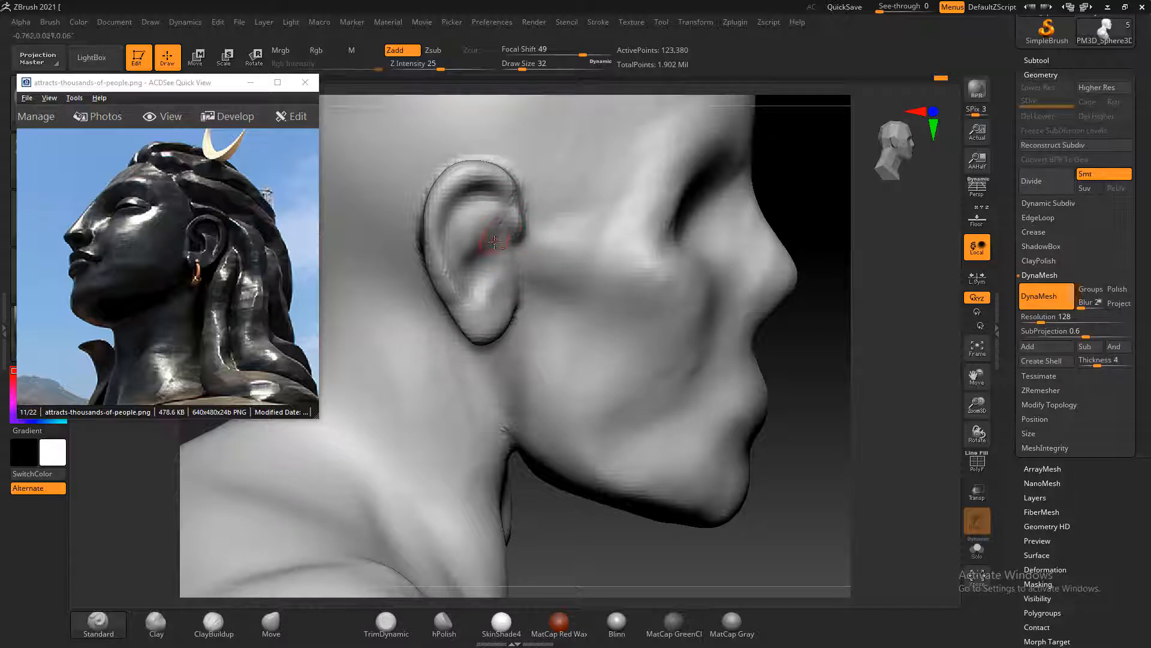
pyautogui.moveTo(497, 212)
pyautogui.keyDown('alt'); pyautogui.mouseDown()
pyautogui.moveTo(471, 213)
pyautogui.moveTo(471, 241)
pyautogui.mouseUp(); pyautogui.keyUp('alt')
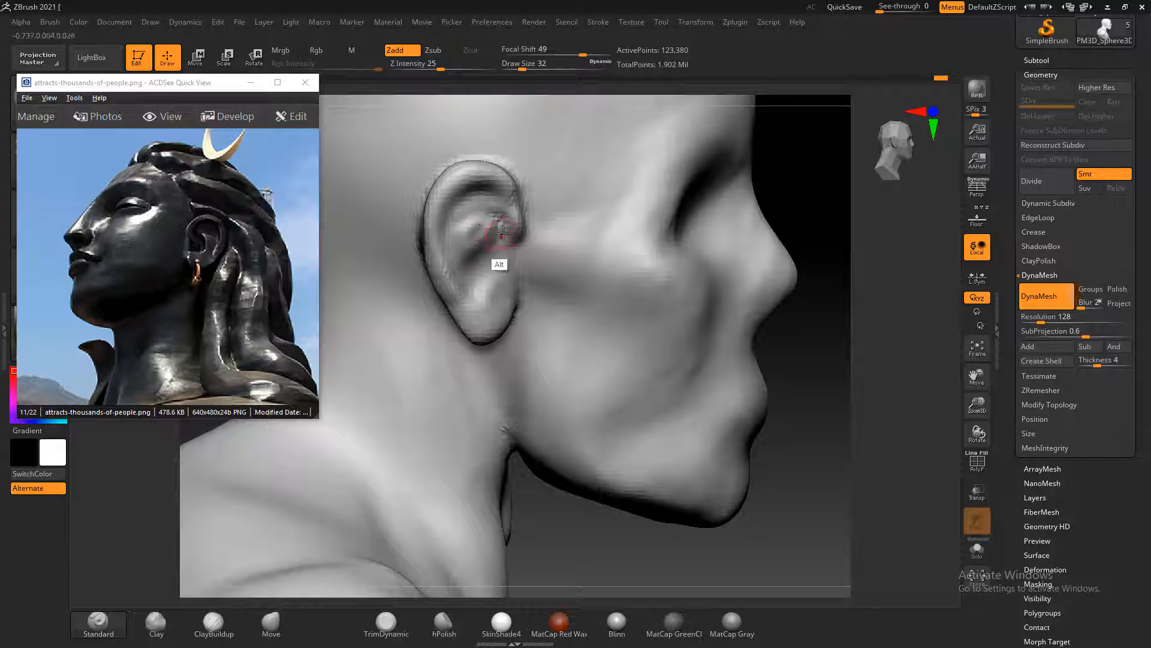
pyautogui.click(386, 623)
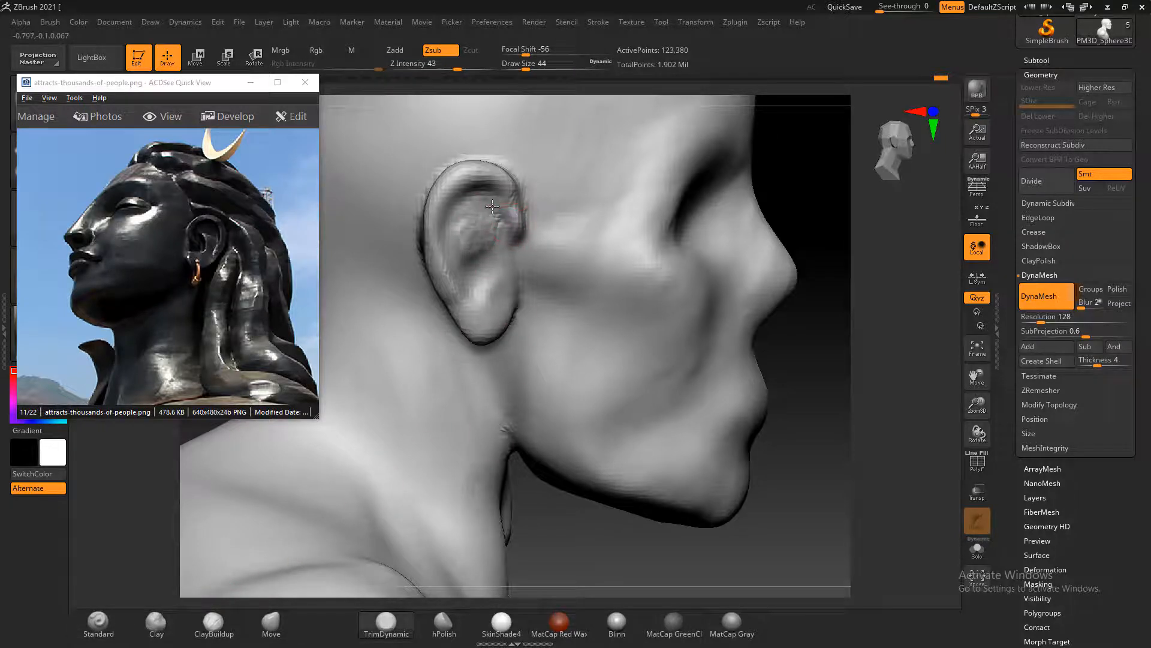
pyautogui.click(214, 624)
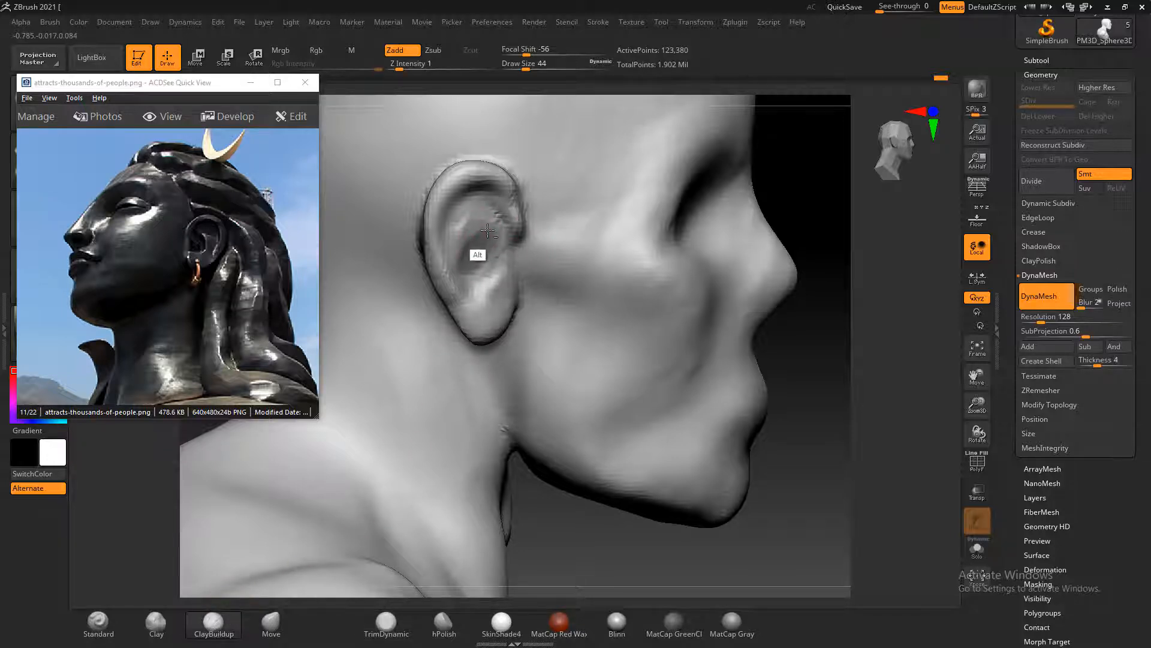
pyautogui.keyDown('alt'); pyautogui.moveTo(482, 244); pyautogui.dragTo(498, 308); pyautogui.keyUp('alt')
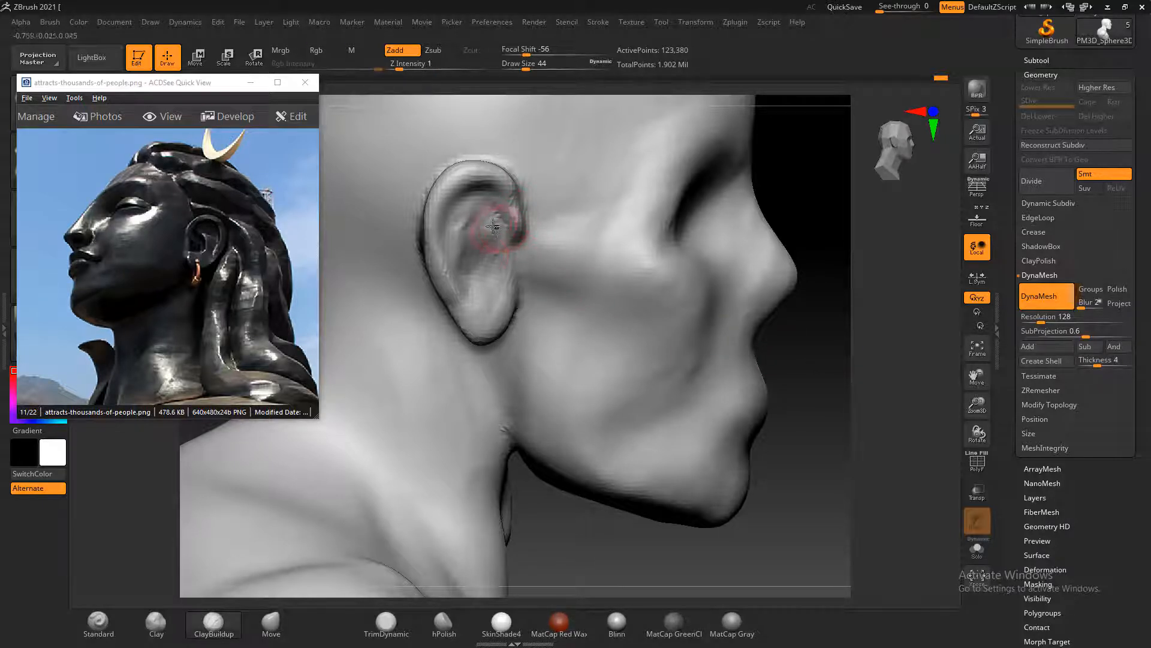
# Extend the ear's upper and rear rim outward with the Move brush at draw size 84
pyautogui.click(271, 624)
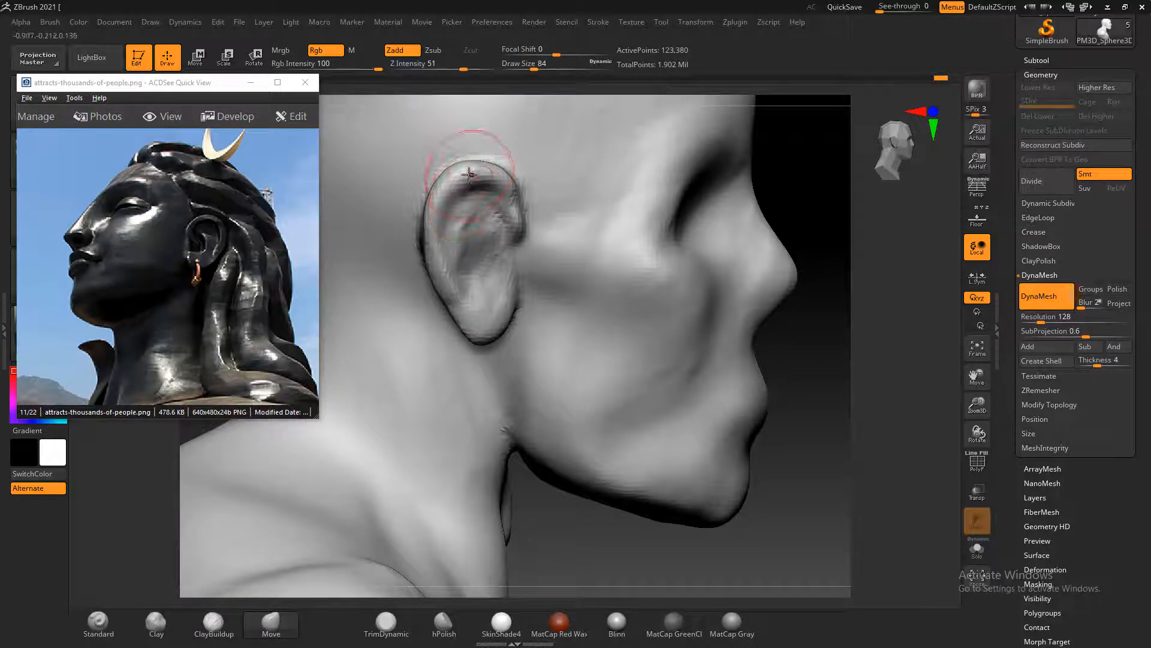
pyautogui.moveTo(471, 173); pyautogui.dragTo(472, 160)
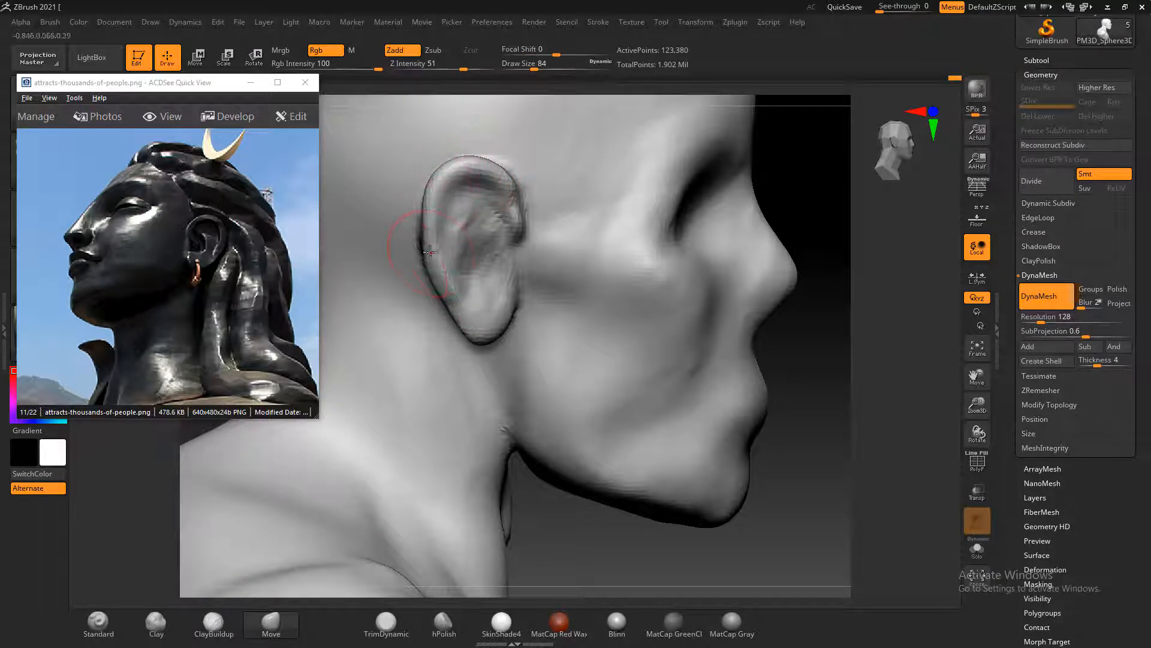
pyautogui.moveTo(428, 231); pyautogui.dragTo(418, 222)
pyautogui.moveTo(434, 266); pyautogui.dragTo(432, 285)
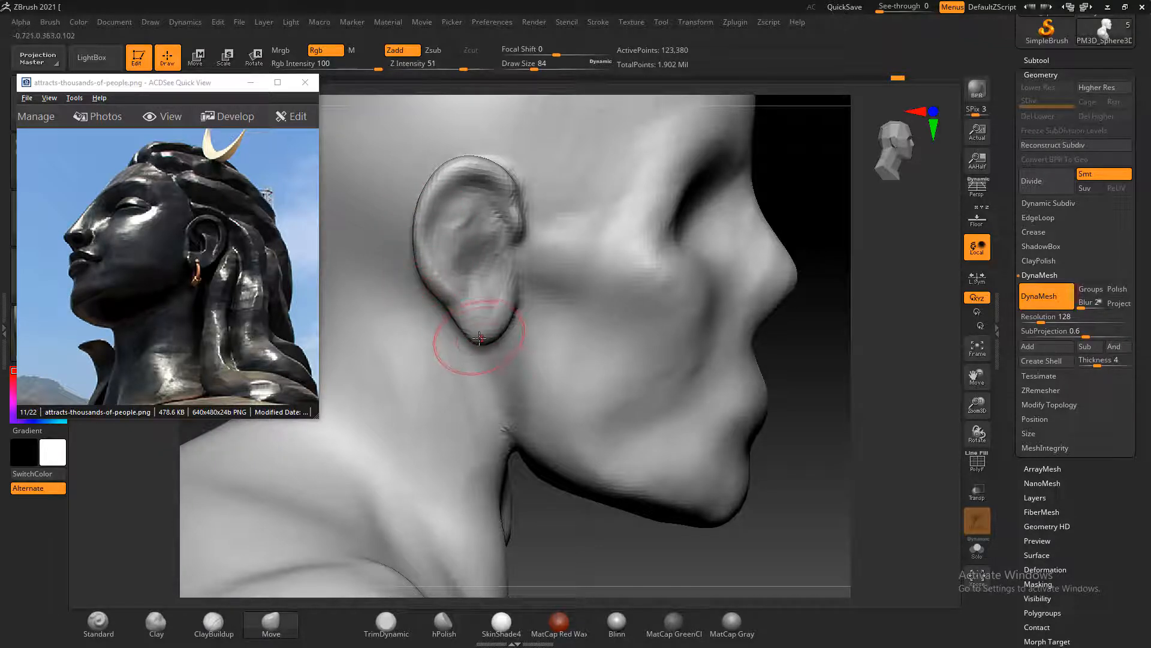
# Lengthen and round the earlobe with the Move brush, then adjust the ear's outer rim from the front at draw size 92
pyautogui.moveTo(481, 341)
pyautogui.mouseDown()
pyautogui.moveTo(508, 322)
pyautogui.moveTo(472, 342)
pyautogui.mouseUp()
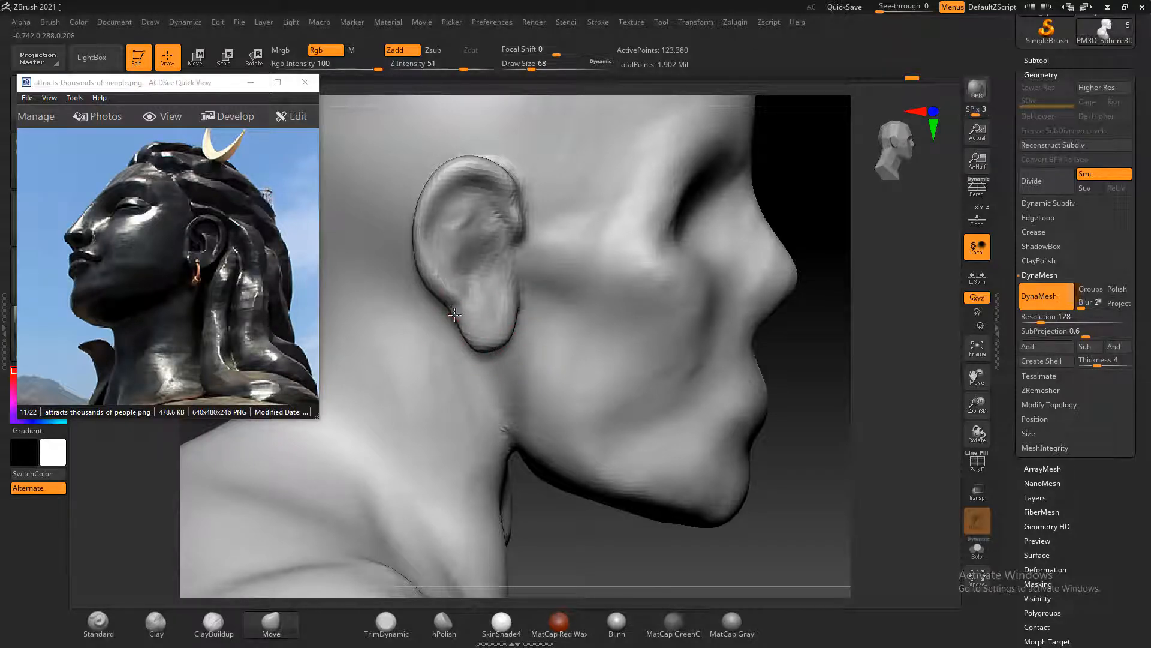
pyautogui.moveTo(459, 304); pyautogui.dragTo(457, 301)
pyautogui.moveTo(820, 399); pyautogui.dragTo(432, 386)
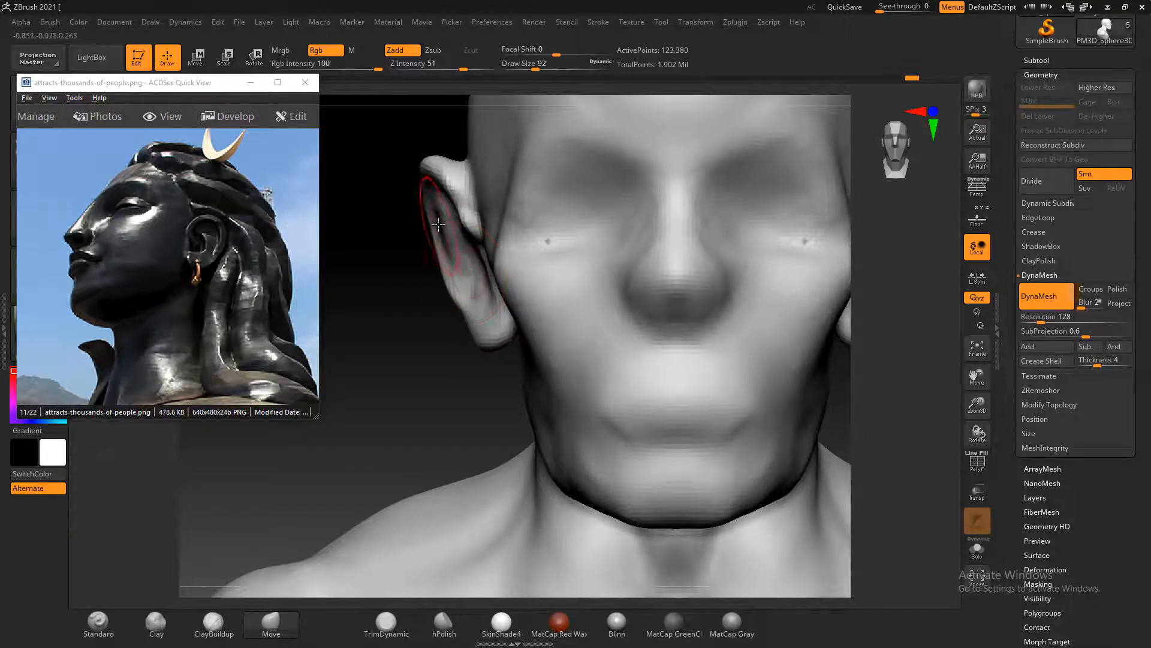
pyautogui.moveTo(443, 191); pyautogui.dragTo(443, 177)
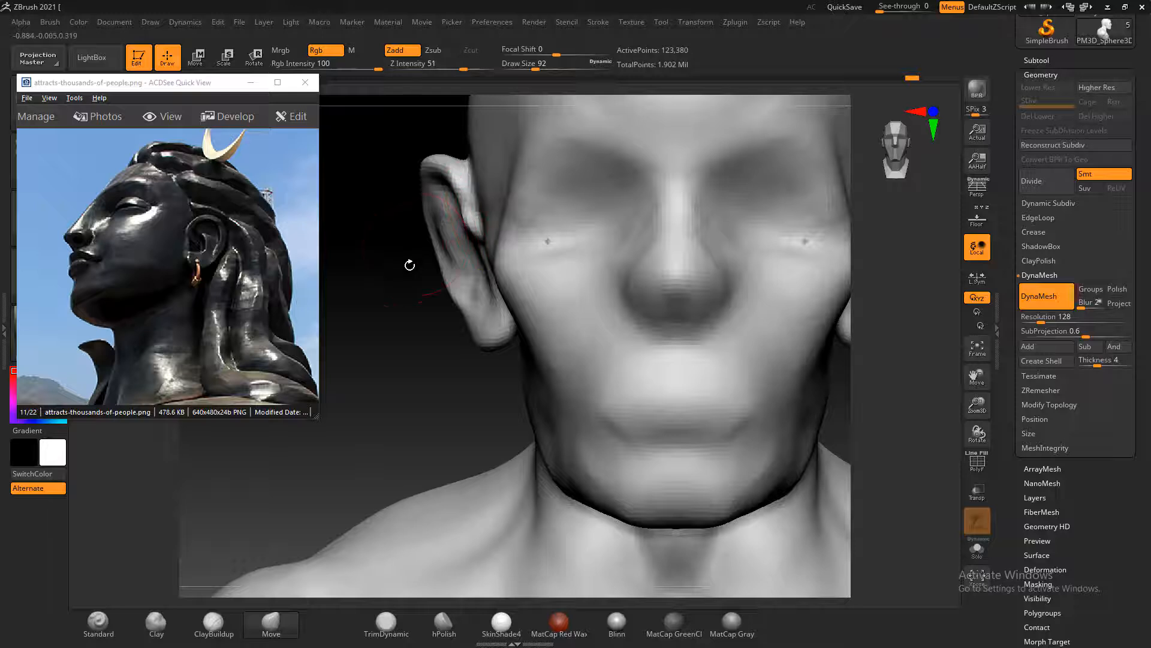
pyautogui.moveTo(398, 349); pyautogui.dragTo(503, 349)
pyautogui.moveTo(758, 383); pyautogui.dragTo(782, 358)
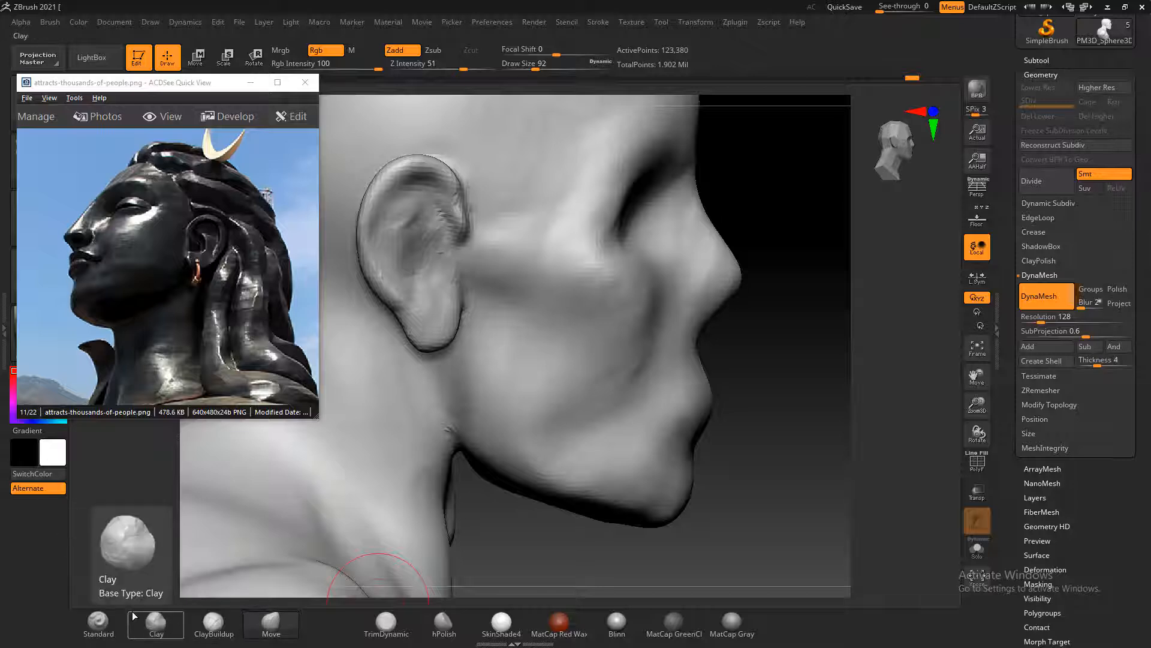
# Deepen the groove inside the ear's upper rim with the Standard brush at draw size 56, smooth the inner ear, and recompute the DynaMesh
pyautogui.click(99, 624)
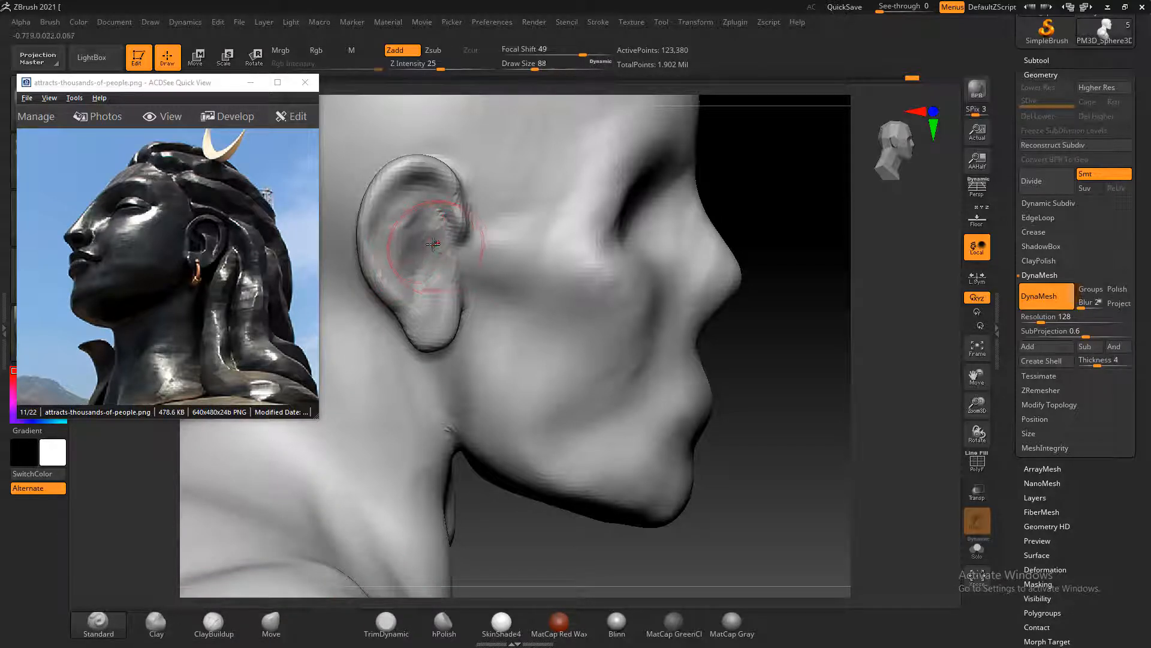
pyautogui.press('[')
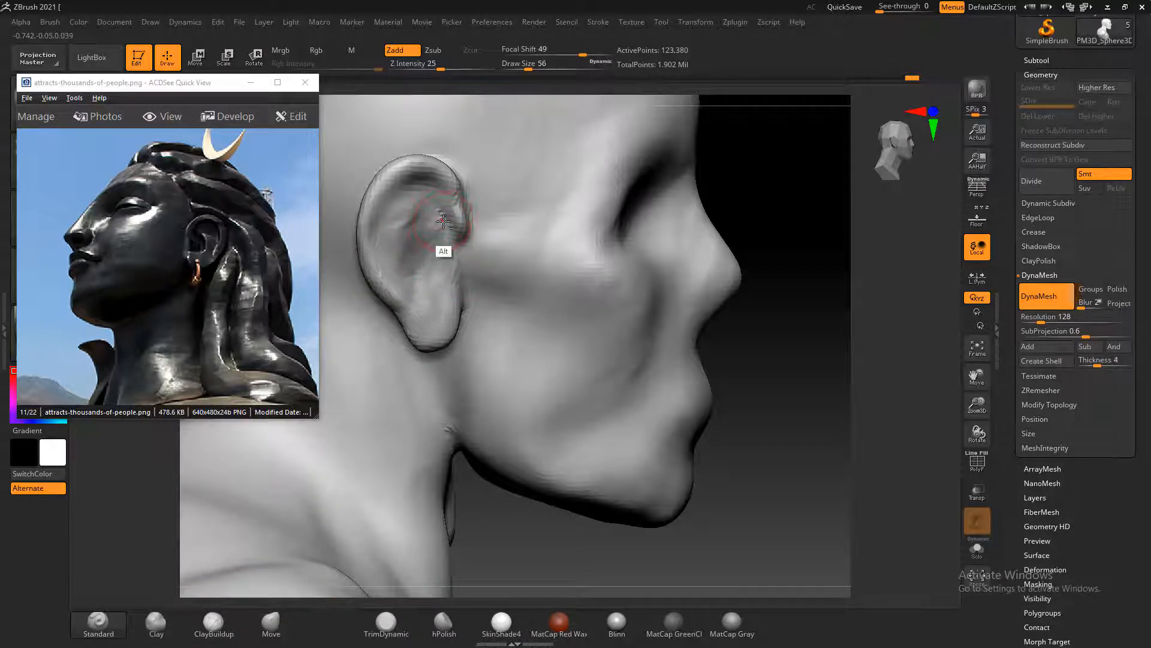
pyautogui.moveTo(443, 221)
pyautogui.keyDown('alt'); pyautogui.mouseDown()
pyautogui.moveTo(429, 201)
pyautogui.moveTo(399, 222)
pyautogui.moveTo(391, 244)
pyautogui.moveTo(414, 273)
pyautogui.moveTo(417, 238)
pyautogui.moveTo(393, 234)
pyautogui.moveTo(420, 216)
pyautogui.moveTo(427, 227)
pyautogui.moveTo(438, 200)
pyautogui.mouseUp(); pyautogui.keyUp('alt')
pyautogui.keyDown('shift'); pyautogui.moveTo(403, 263); pyautogui.dragTo(409, 218); pyautogui.keyUp('shift')
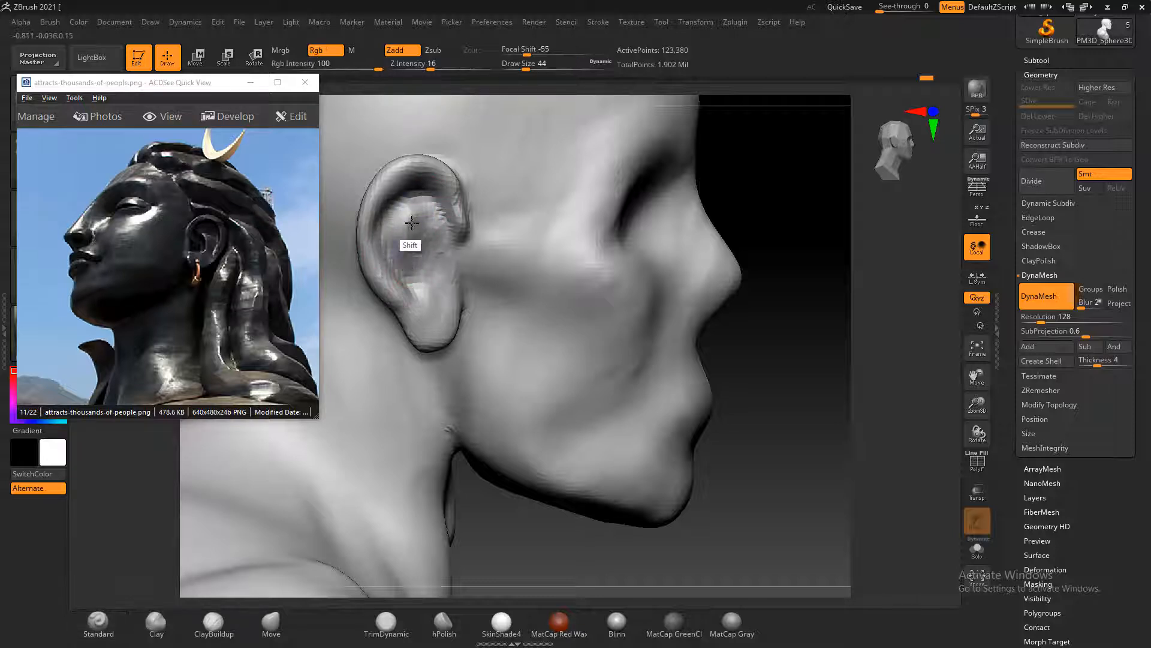
pyautogui.keyDown('ctrl'); pyautogui.moveTo(795, 268); pyautogui.dragTo(808, 280); pyautogui.keyUp('ctrl')
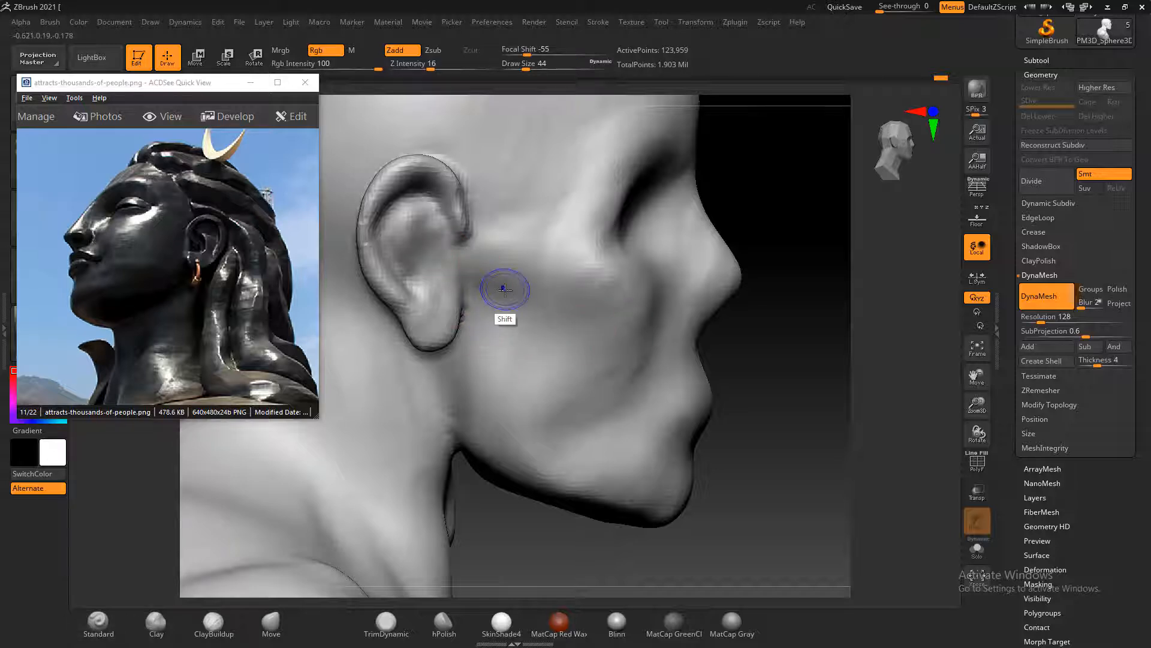
pyautogui.hotkey('shift', 'f')
pyautogui.hotkey('shift', 'f')
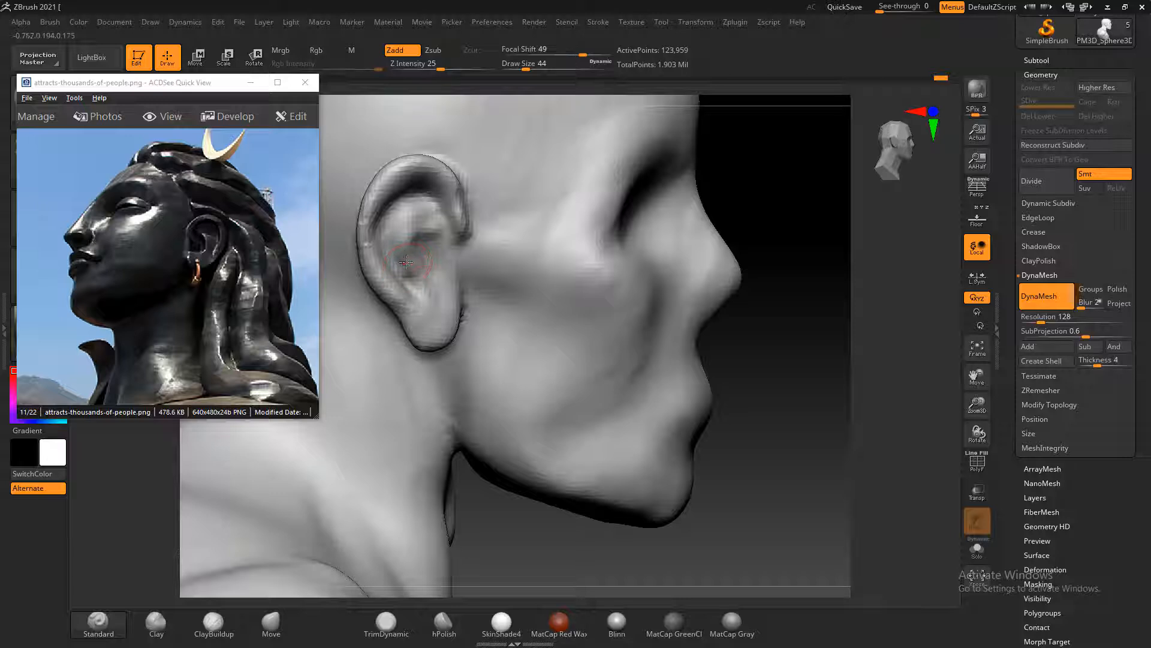
# Carve the ear canal opening and define the front flap with the Standard brush at draw size 44, recomputing the DynaMesh between passes
pyautogui.moveTo(436, 254)
pyautogui.keyDown('alt'); pyautogui.mouseDown()
pyautogui.moveTo(432, 276)
pyautogui.moveTo(426, 266)
pyautogui.mouseUp(); pyautogui.keyUp('alt')
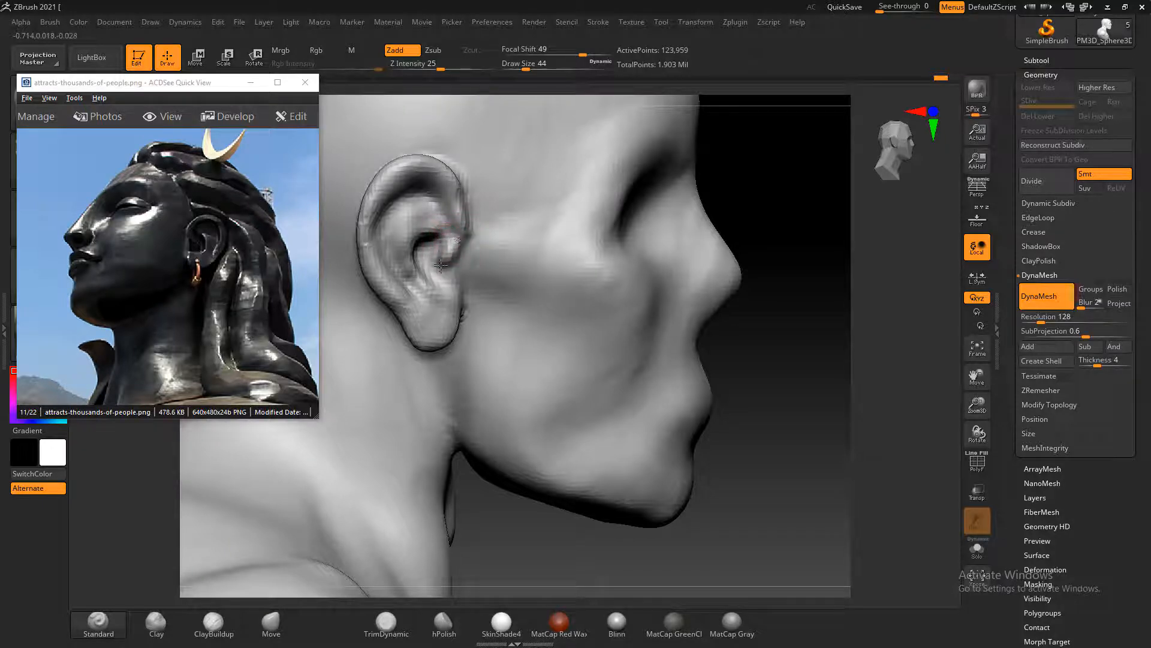
pyautogui.keyDown('alt'); pyautogui.moveTo(457, 241); pyautogui.dragTo(454, 259); pyautogui.keyUp('alt')
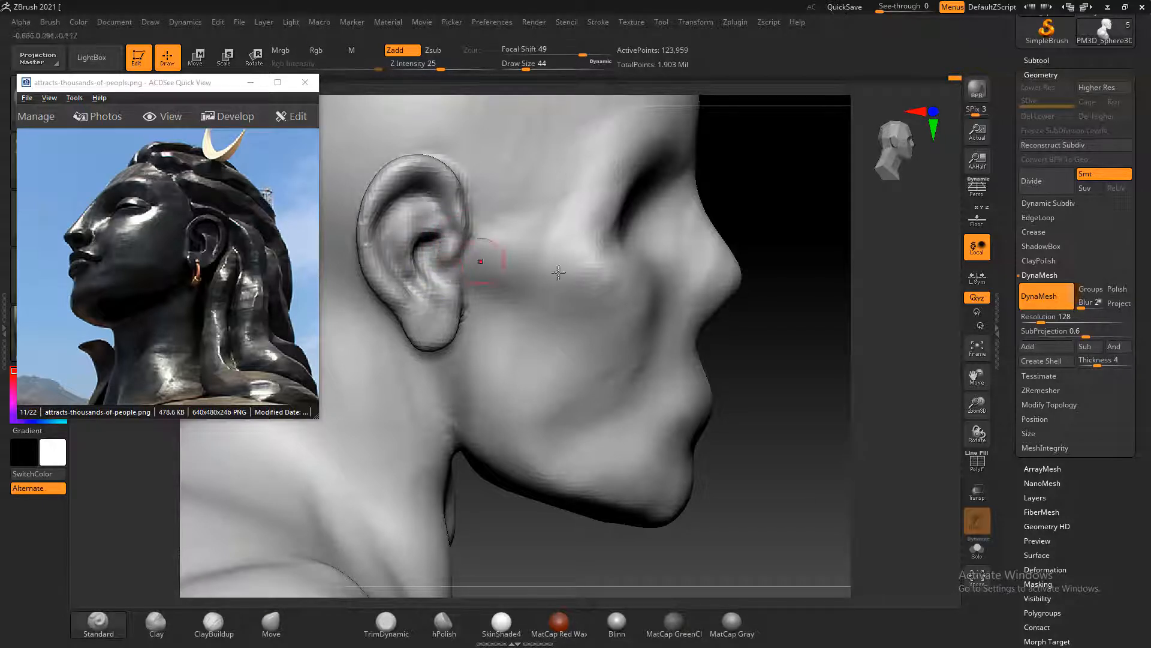
pyautogui.moveTo(792, 312)
pyautogui.keyDown('alt'); pyautogui.mouseDown()
pyautogui.moveTo(797, 342)
pyautogui.moveTo(817, 262)
pyautogui.mouseUp(); pyautogui.keyUp('alt')
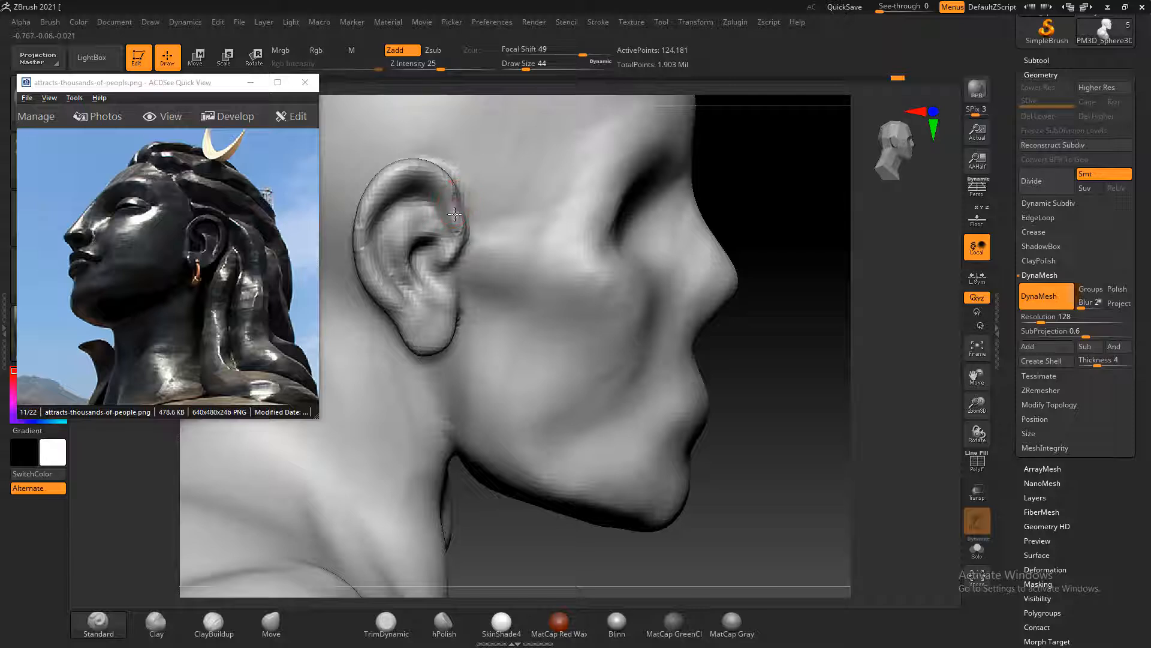
pyautogui.moveTo(461, 232)
pyautogui.keyDown('shift'); pyautogui.mouseDown()
pyautogui.moveTo(460, 220)
pyautogui.moveTo(456, 256)
pyautogui.mouseUp(); pyautogui.keyUp('shift')
pyautogui.keyDown('ctrl'); pyautogui.moveTo(778, 273); pyautogui.dragTo(777, 342); pyautogui.keyUp('ctrl')
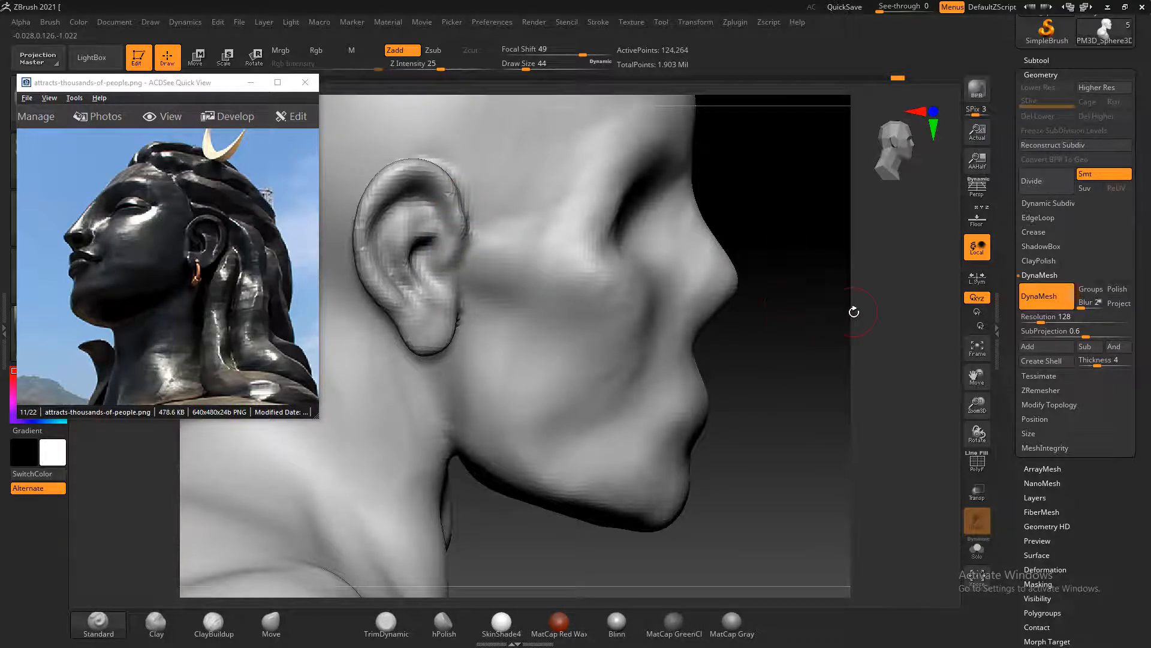
pyautogui.moveTo(854, 312); pyautogui.dragTo(784, 321)
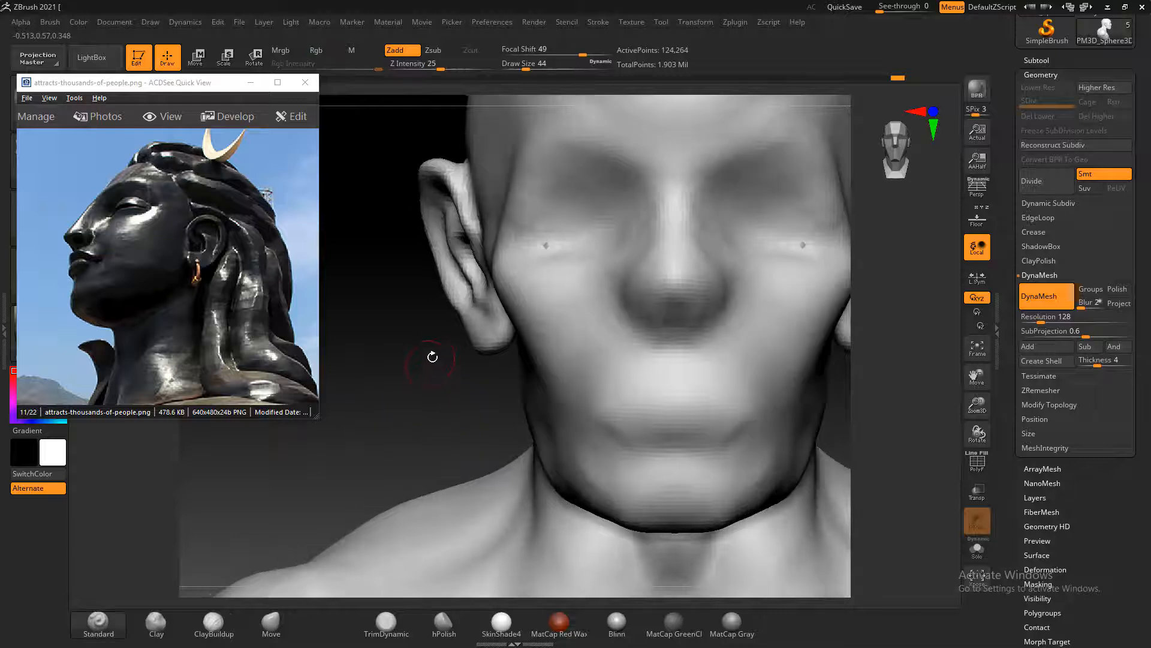
# Refine the ear's outer contour from the front with the Move brush at draw size 92, and compare both ears on the bust
pyautogui.click(271, 623)
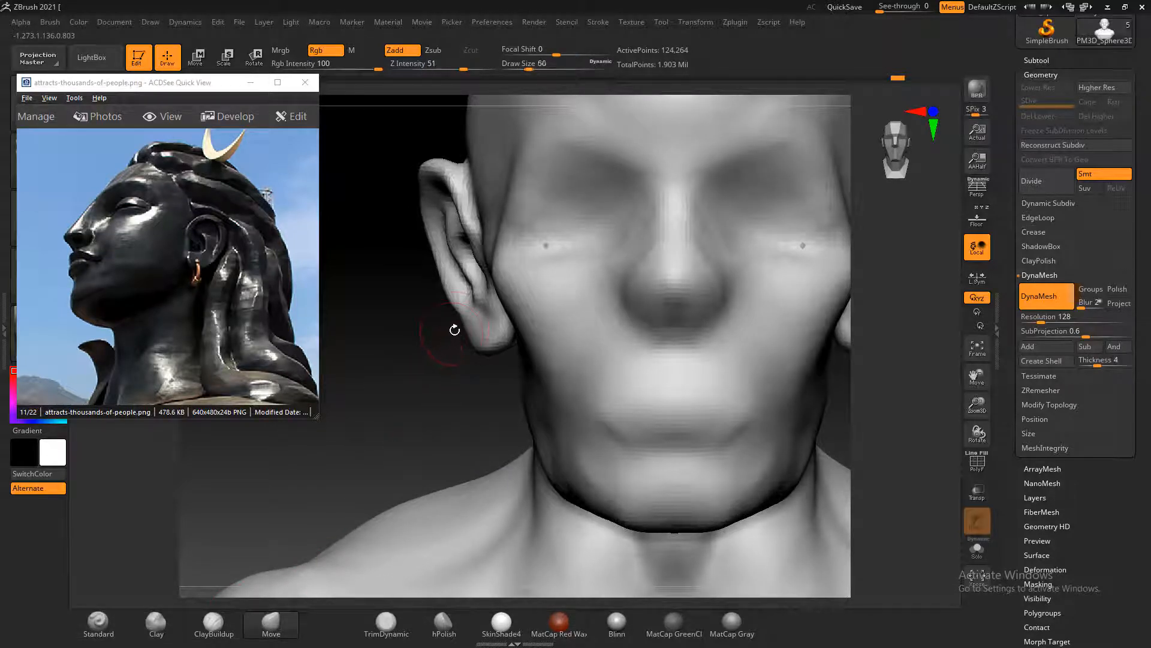
pyautogui.press(']')
pyautogui.press(']')
pyautogui.press(']')
pyautogui.moveTo(450, 291)
pyautogui.mouseDown()
pyautogui.moveTo(462, 286)
pyautogui.moveTo(444, 251)
pyautogui.mouseUp()
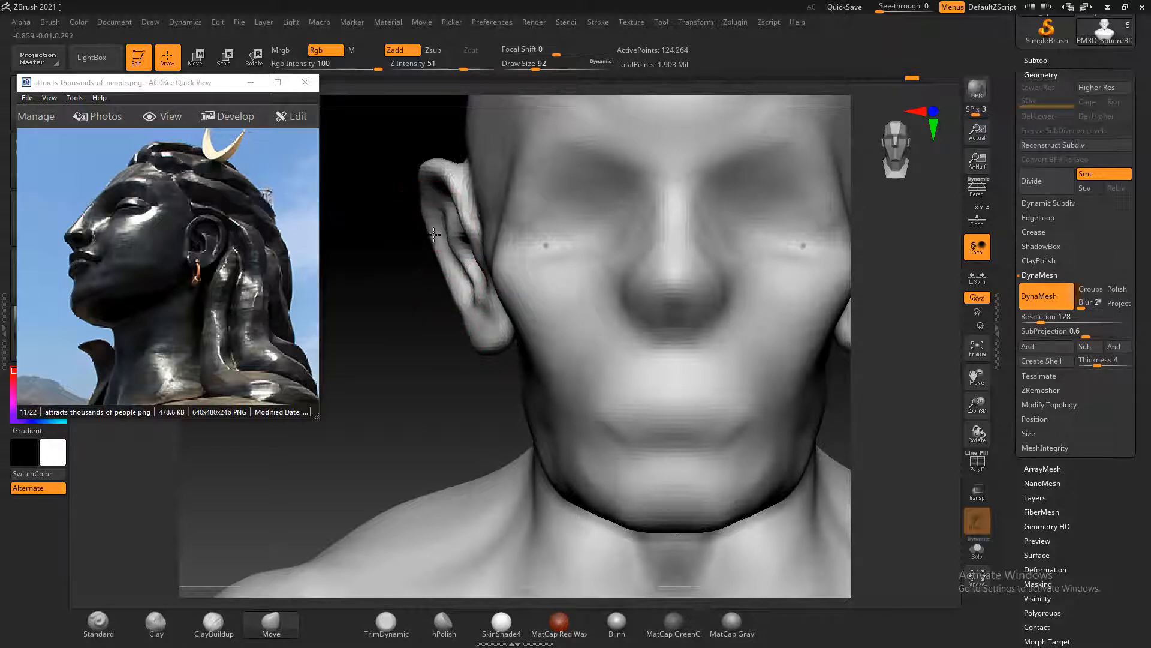
pyautogui.moveTo(426, 370); pyautogui.dragTo(834, 373)
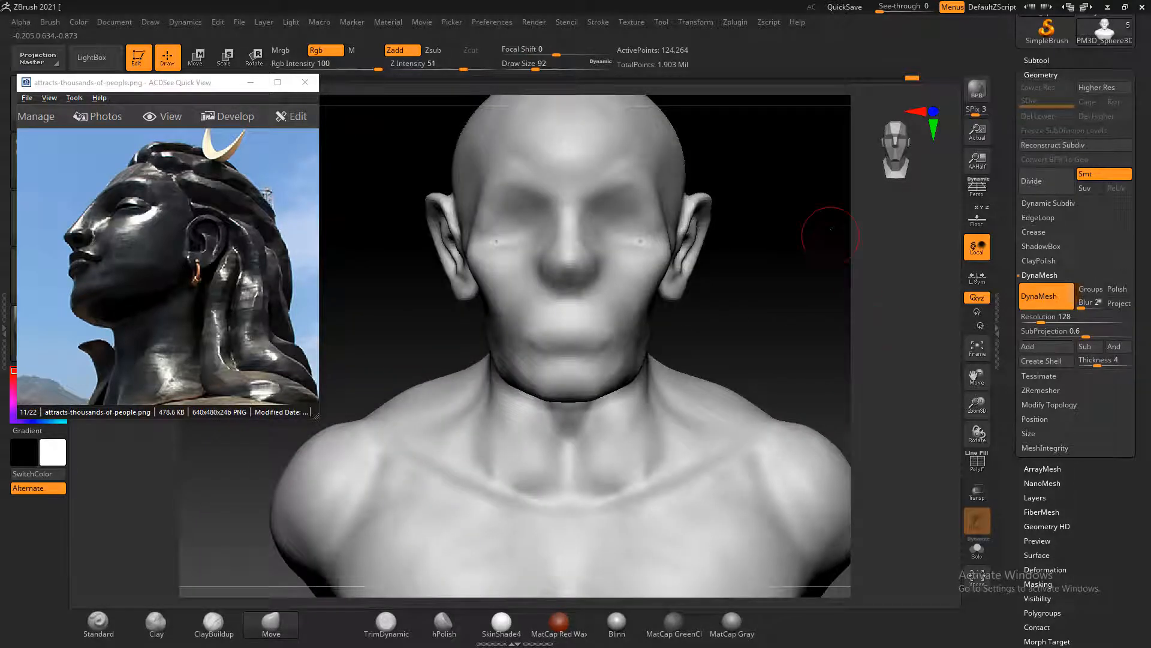
pyautogui.moveTo(839, 307)
pyautogui.keyDown('alt'); pyautogui.mouseDown()
pyautogui.moveTo(830, 295)
pyautogui.moveTo(798, 329)
pyautogui.mouseUp(); pyautogui.keyUp('alt')
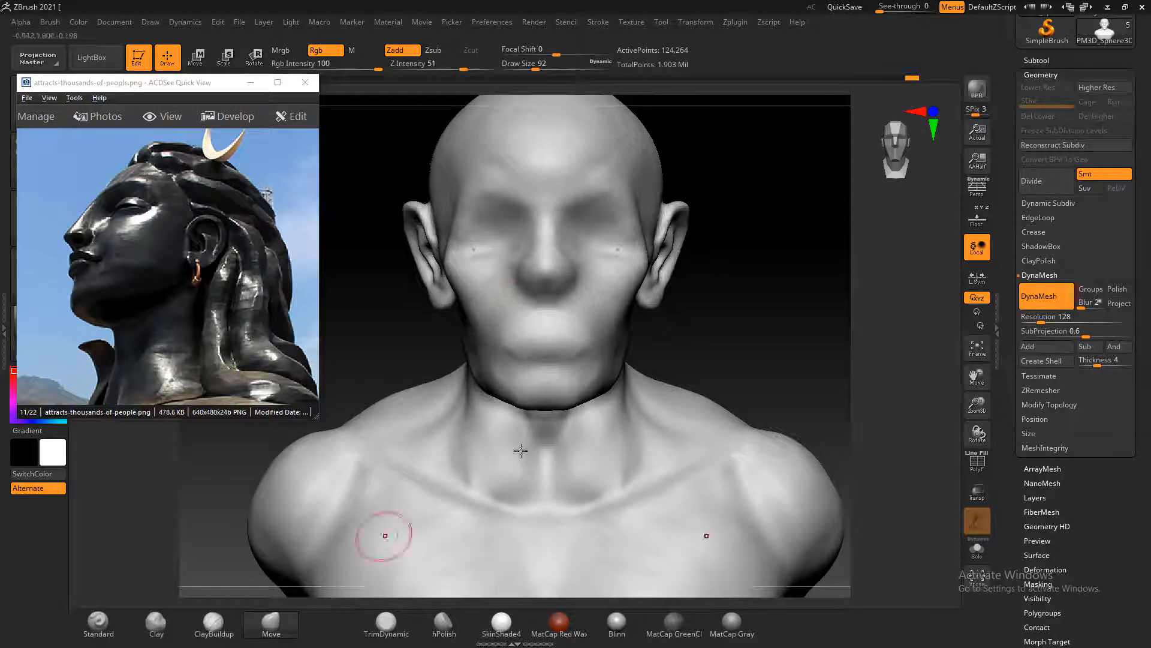
# Append a Sphere3D subtool to the bust and make the new sphere the active subtool
pyautogui.scroll(5, 1002, 182)
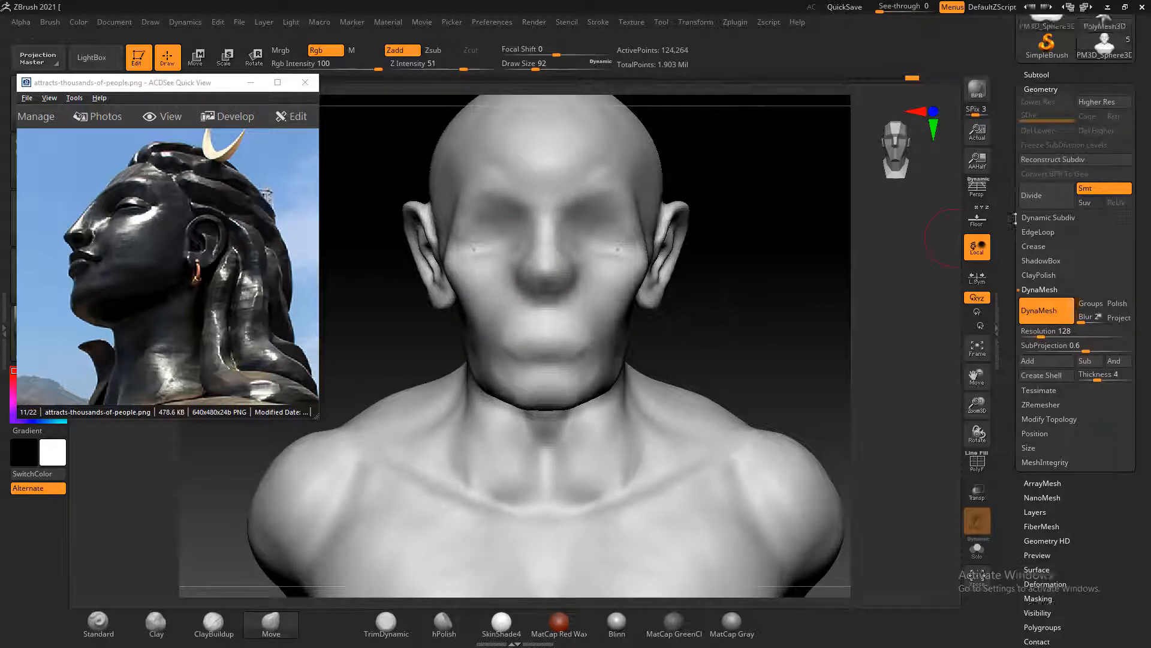
pyautogui.click(1037, 249)
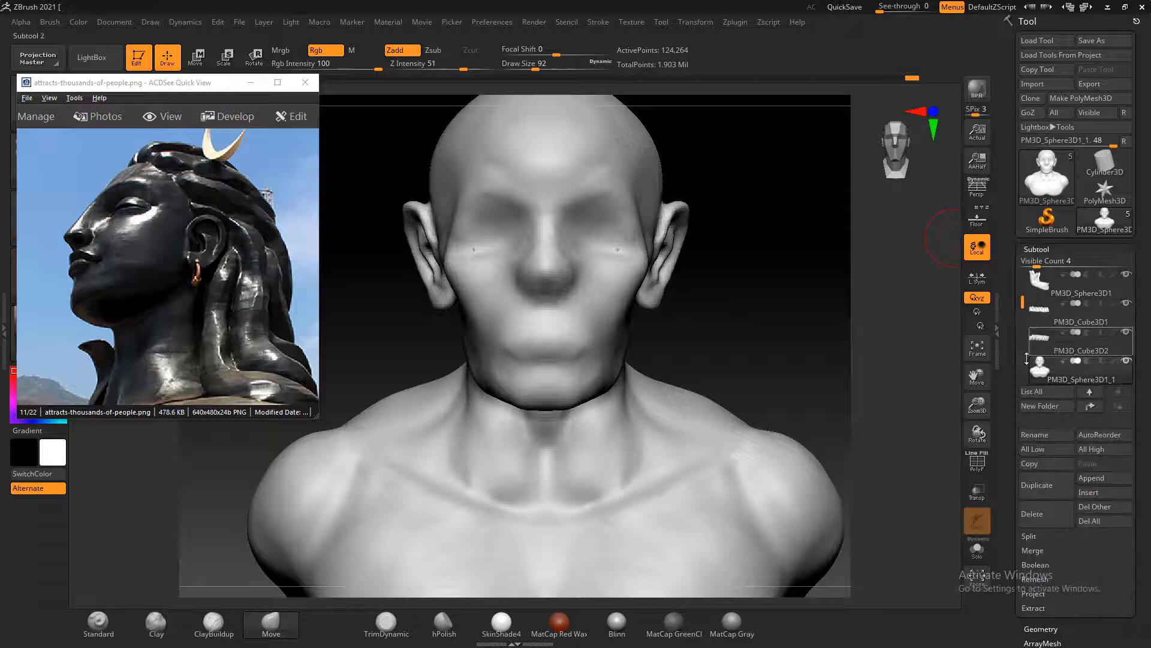
pyautogui.moveTo(1014, 346); pyautogui.dragTo(1015, 219)
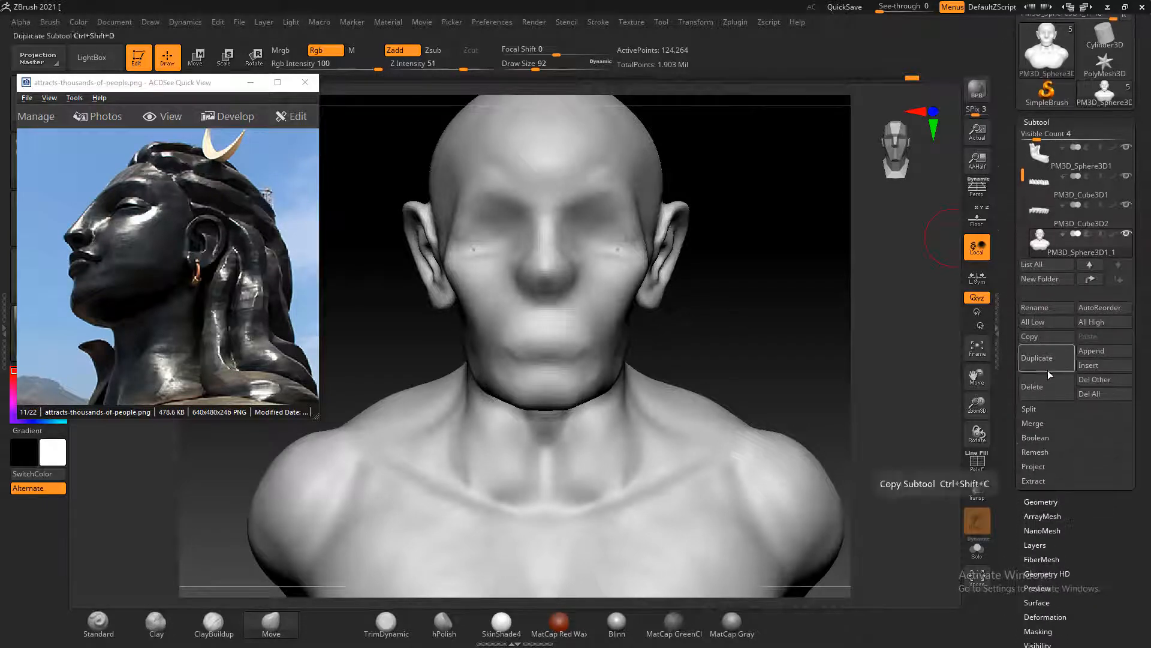
pyautogui.click(1107, 354)
pyautogui.click(691, 390)
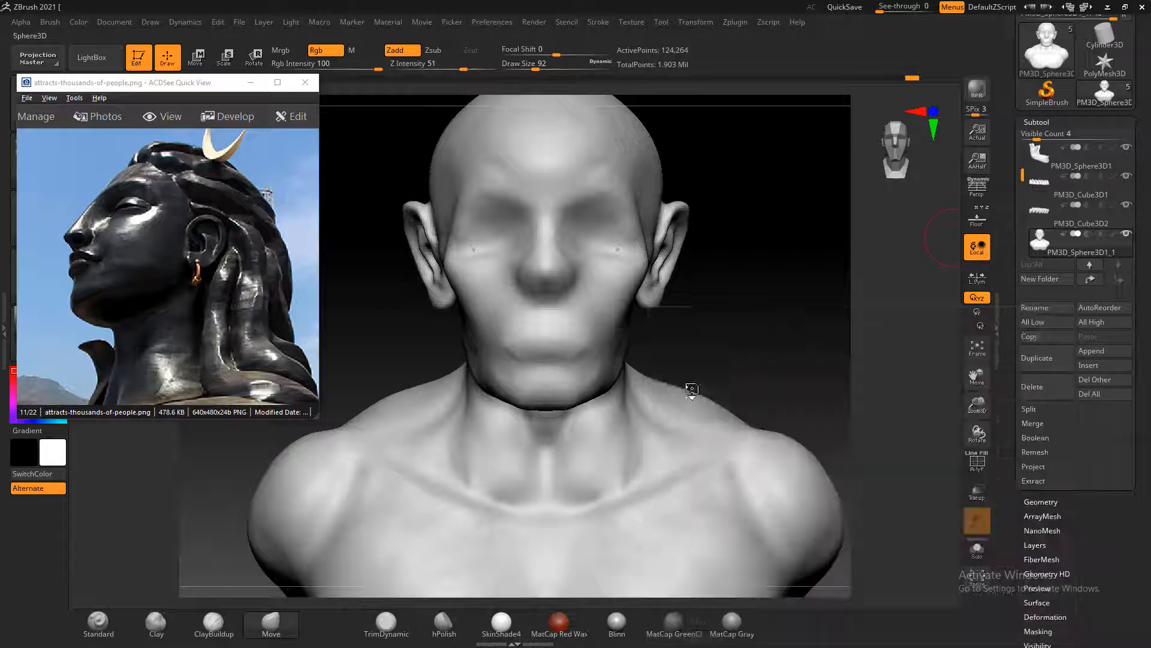
pyautogui.moveTo(772, 334); pyautogui.dragTo(893, 461)
pyautogui.keyDown('alt'); pyautogui.click(630, 368); pyautogui.keyUp('alt')
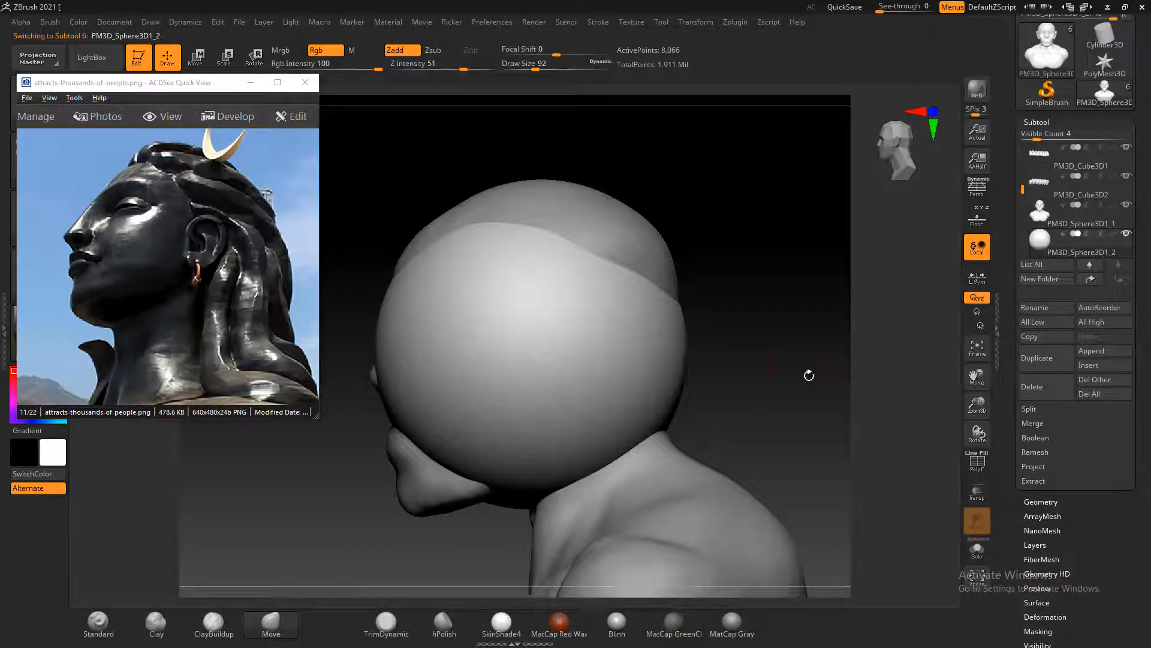
# Position the sphere over the crown and back of the head as the hair base
pyautogui.click(197, 55)
pyautogui.moveTo(530, 288); pyautogui.dragTo(562, 174)
pyautogui.moveTo(456, 254); pyautogui.dragTo(511, 265)
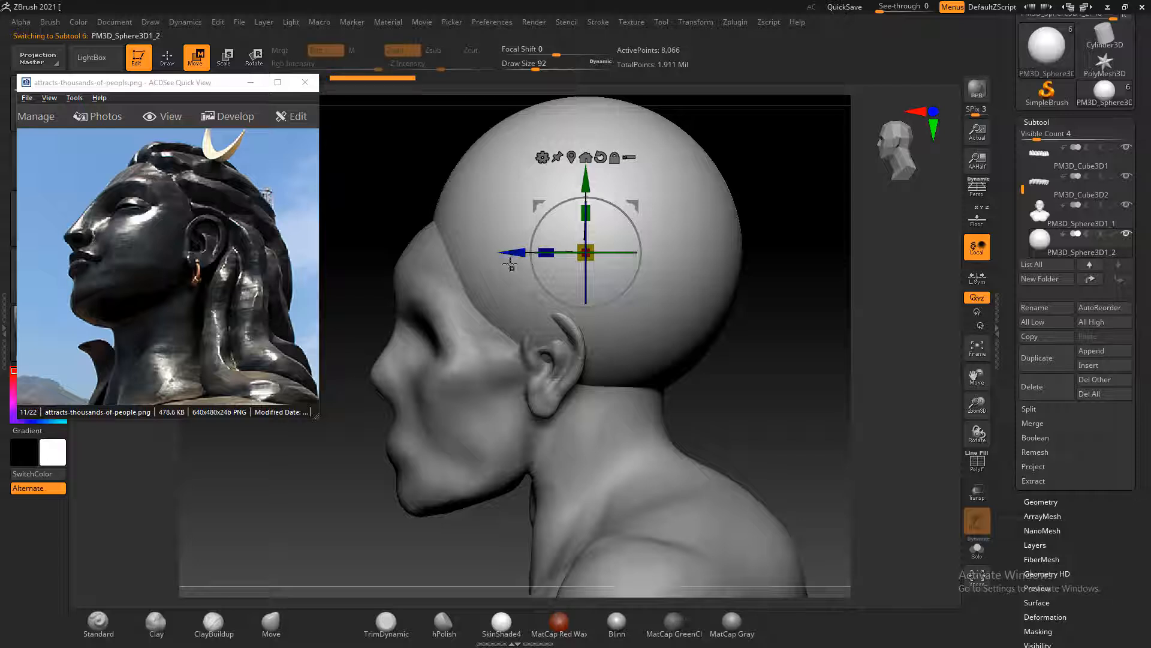
pyautogui.moveTo(601, 185); pyautogui.dragTo(589, 240)
pyautogui.moveTo(517, 306); pyautogui.dragTo(522, 306)
pyautogui.press('q')
pyautogui.moveTo(776, 393)
pyautogui.mouseDown()
pyautogui.moveTo(451, 272)
pyautogui.moveTo(442, 286)
pyautogui.moveTo(453, 179)
pyautogui.mouseUp()
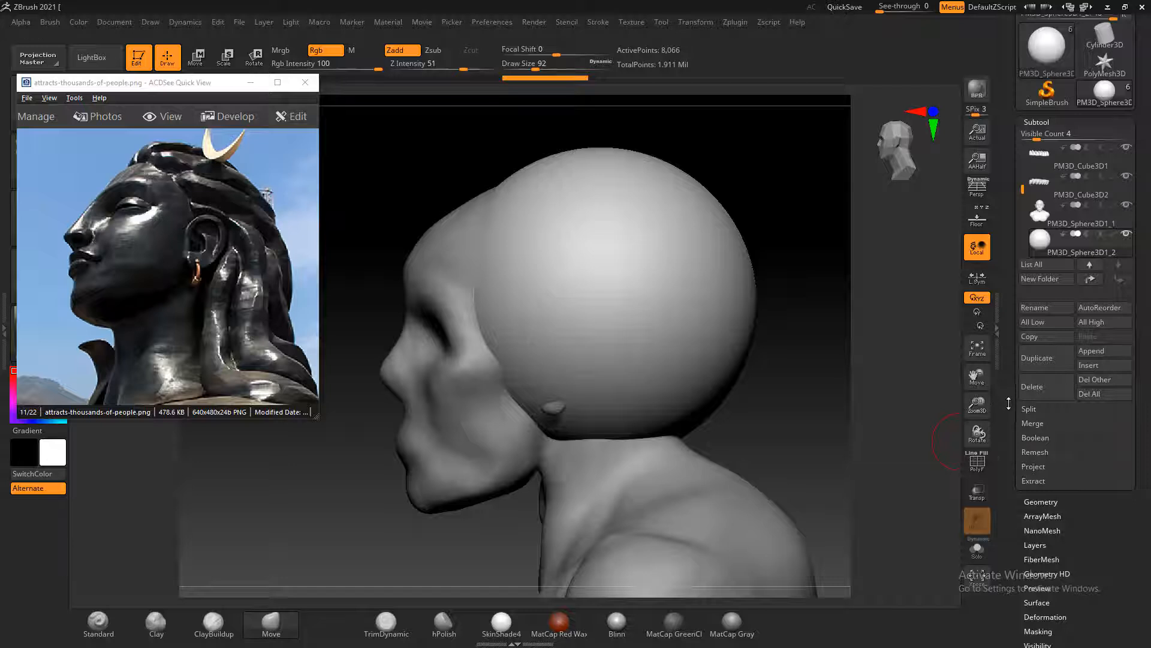
# Retopologize the hair sphere with ZRemesher at a target polygon count of 5
pyautogui.scroll(-5, 1053, 393)
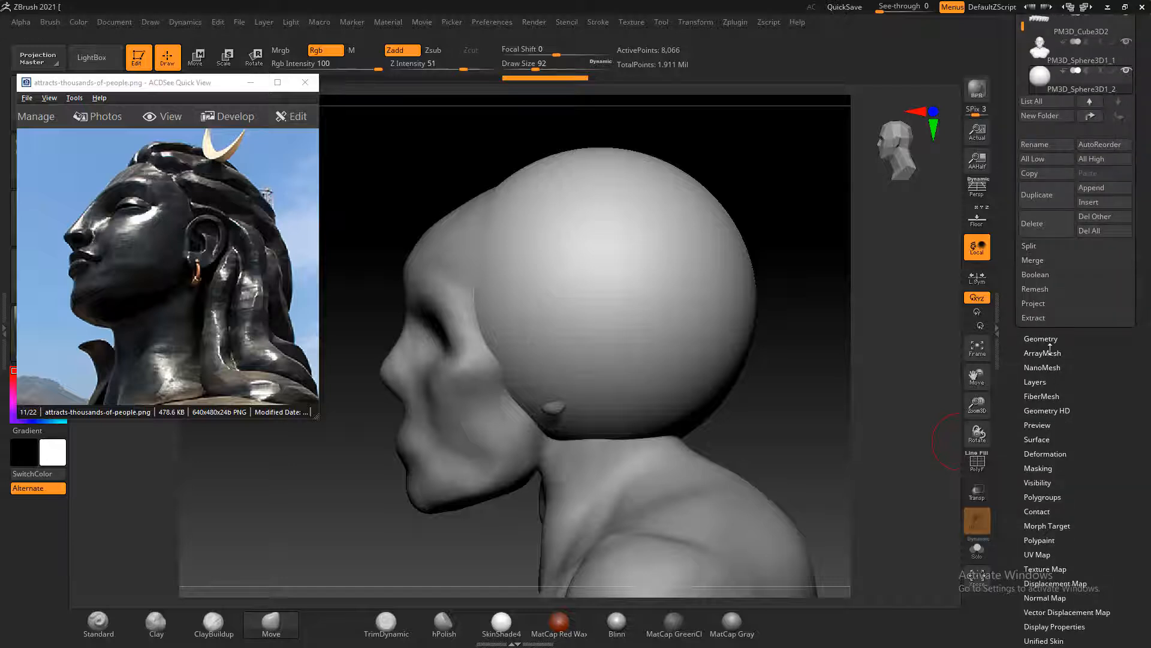
pyautogui.click(1042, 339)
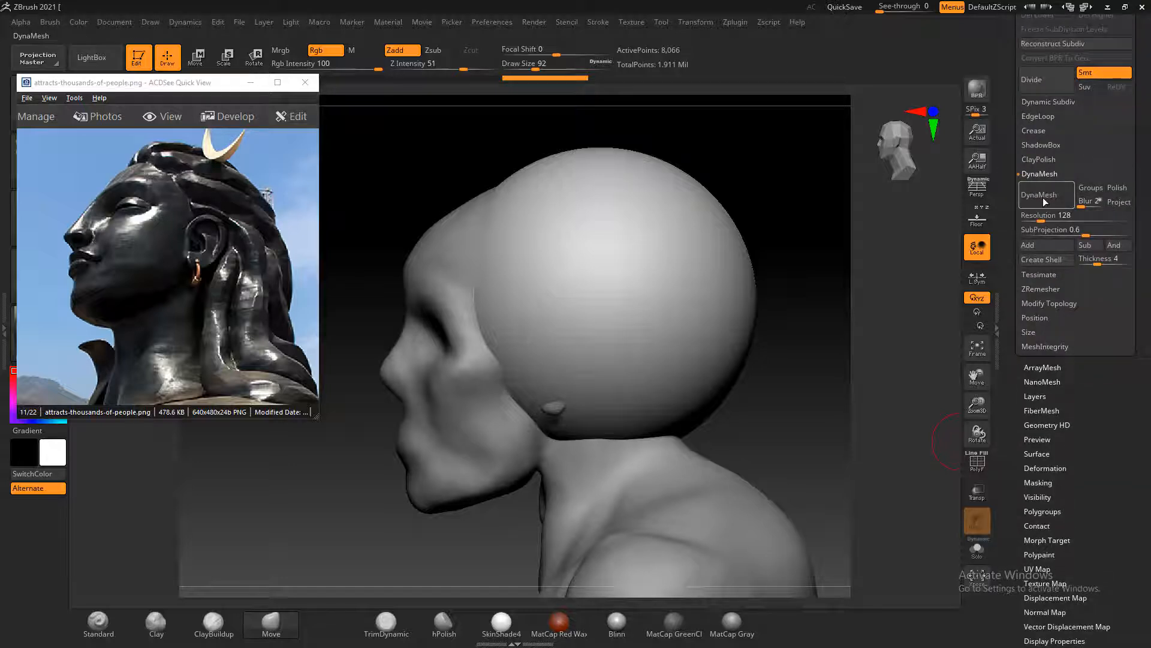
pyautogui.click(1037, 289)
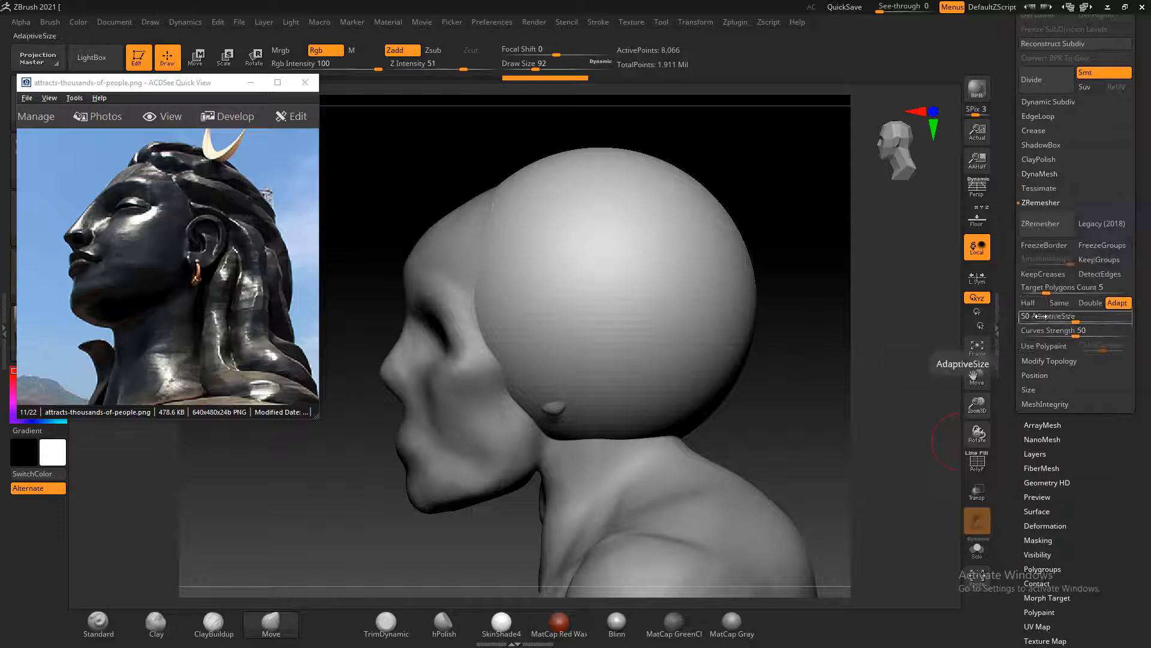
pyautogui.click(1038, 226)
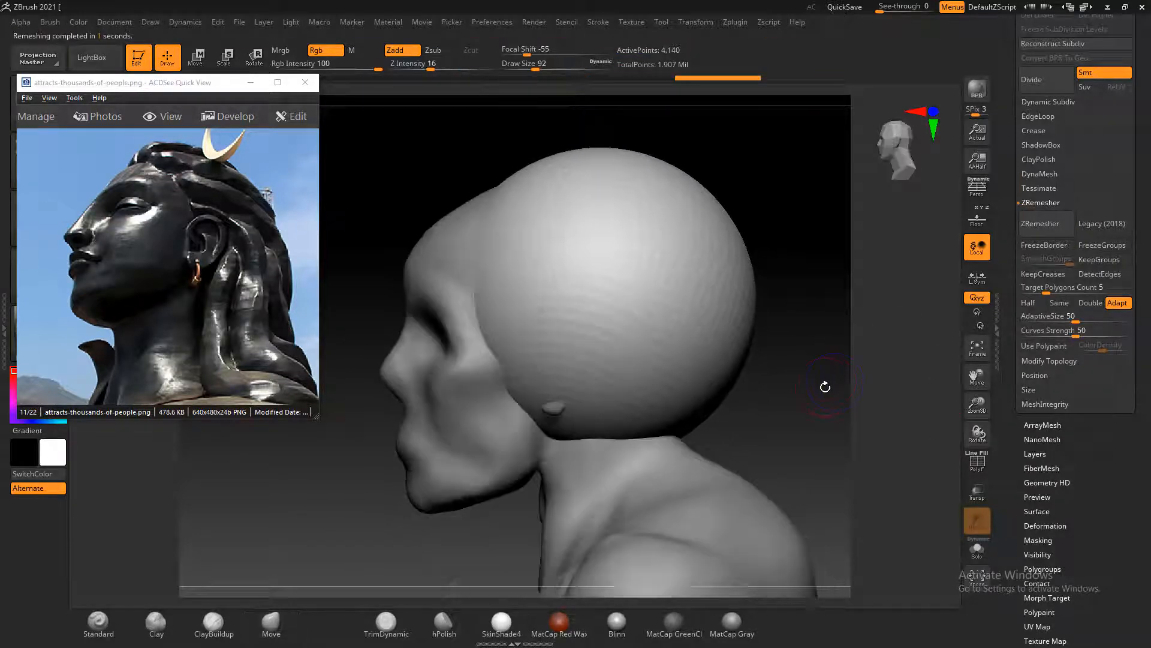
# Pull the hair sphere forward over the forehead with the Move brush at draw size 252 to form the hairline
pyautogui.moveTo(787, 371); pyautogui.dragTo(892, 377)
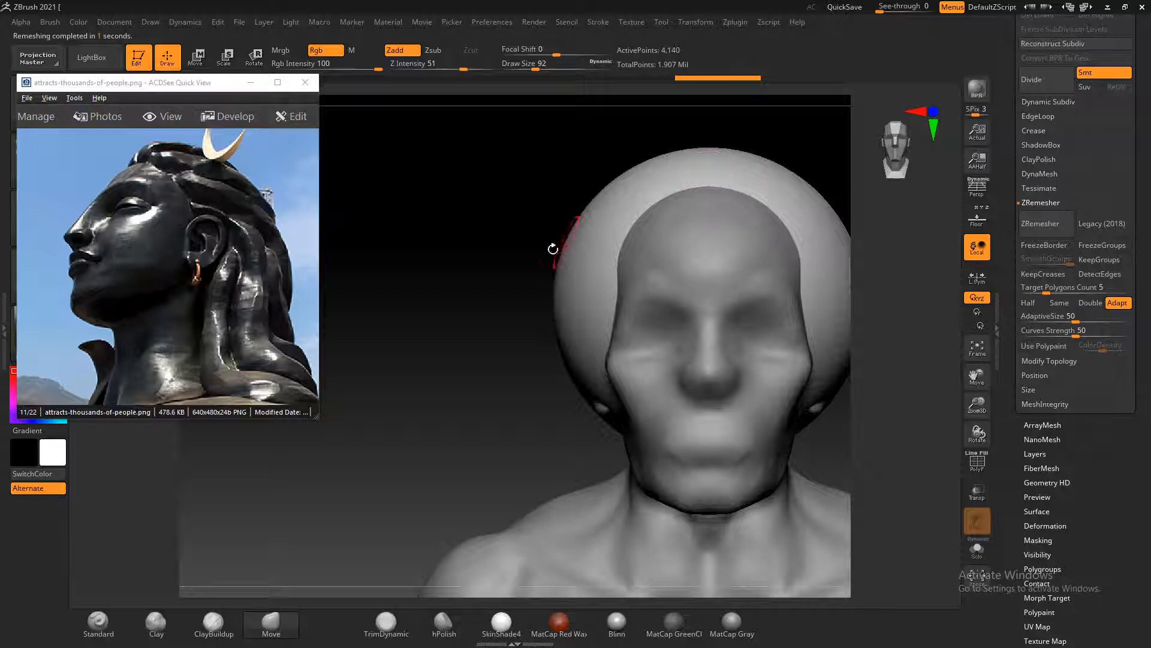
pyautogui.moveTo(476, 335); pyautogui.dragTo(423, 331)
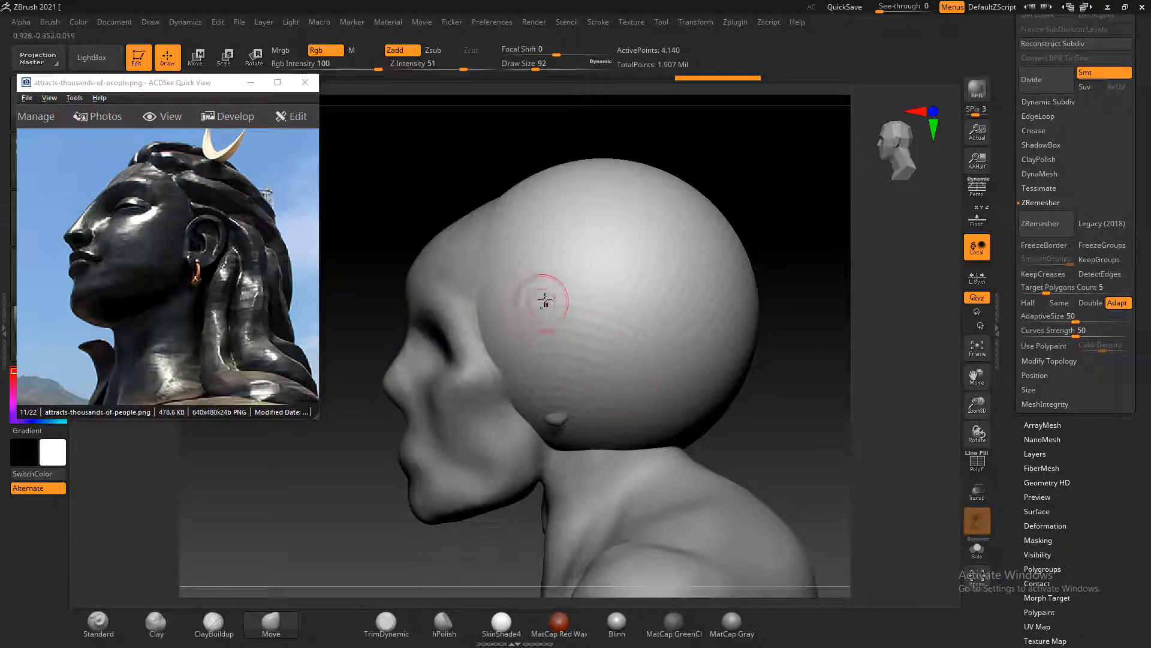
pyautogui.press(']')
pyautogui.press(']')
pyautogui.press(']')
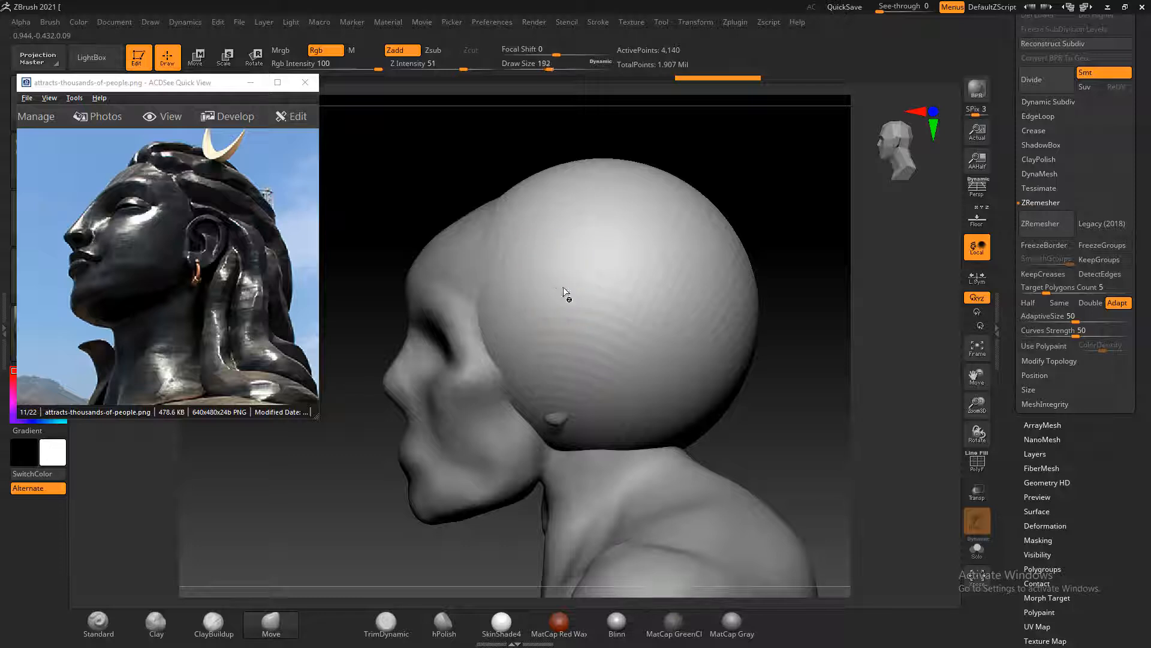
pyautogui.moveTo(554, 285)
pyautogui.mouseDown()
pyautogui.moveTo(474, 189)
pyautogui.moveTo(683, 288)
pyautogui.moveTo(676, 300)
pyautogui.mouseUp()
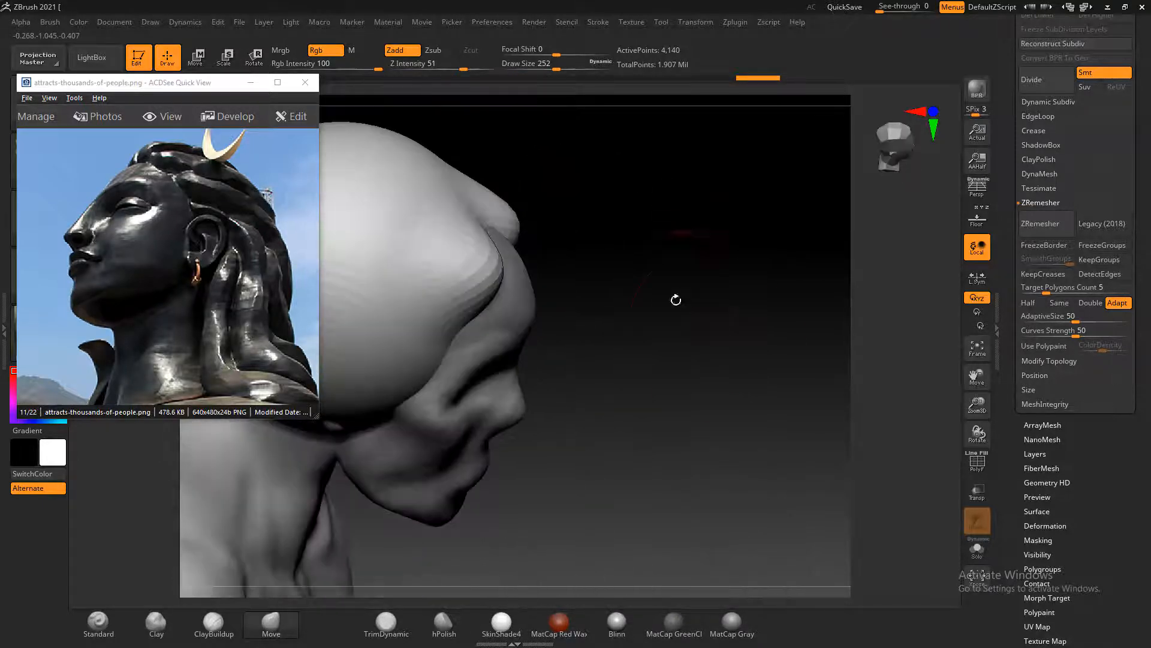
pyautogui.moveTo(490, 221)
pyautogui.mouseDown()
pyautogui.moveTo(516, 238)
pyautogui.moveTo(733, 252)
pyautogui.moveTo(785, 311)
pyautogui.mouseUp()
pyautogui.moveTo(762, 415); pyautogui.dragTo(798, 353)
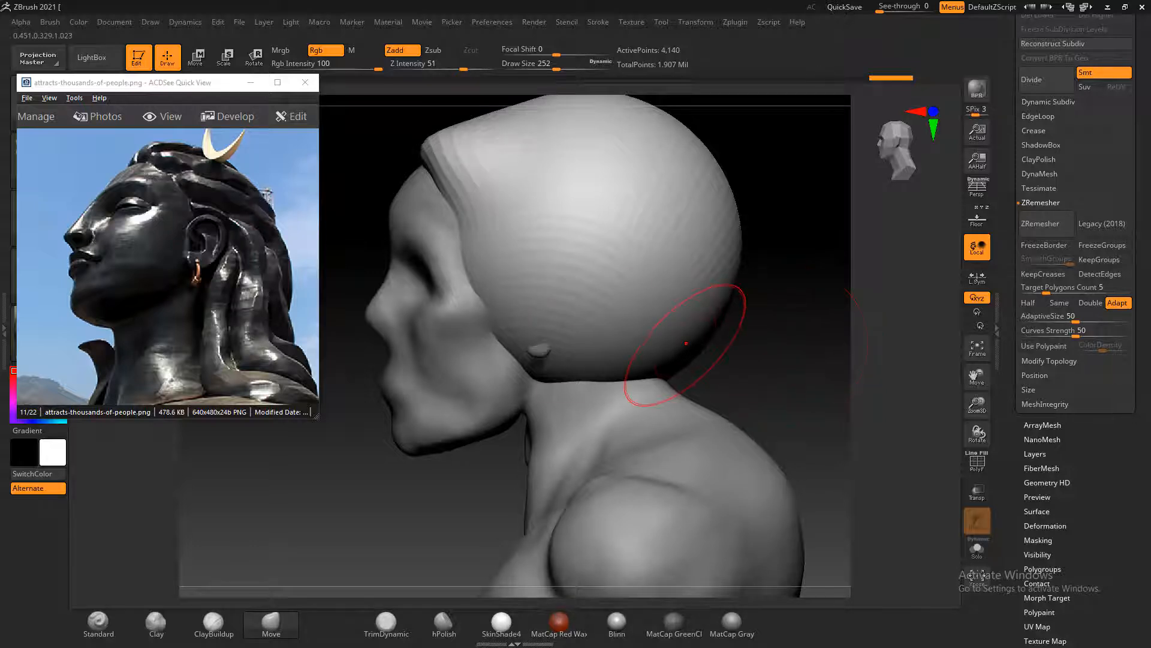
# Show the frontal full-bust statue photo EUH9b4rWsAM2PeU.jpg in the reference viewer and turn the bust to its back
pyautogui.click(227, 240)
pyautogui.scroll(-4, 227, 240)
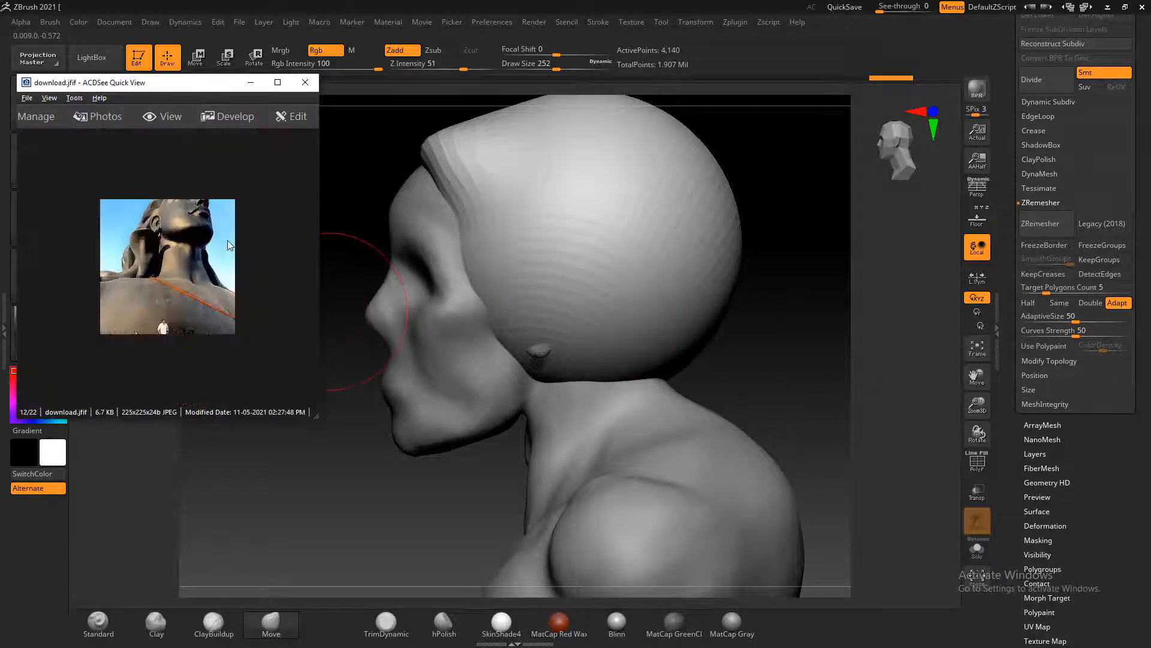
pyautogui.scroll(-2, 228, 239)
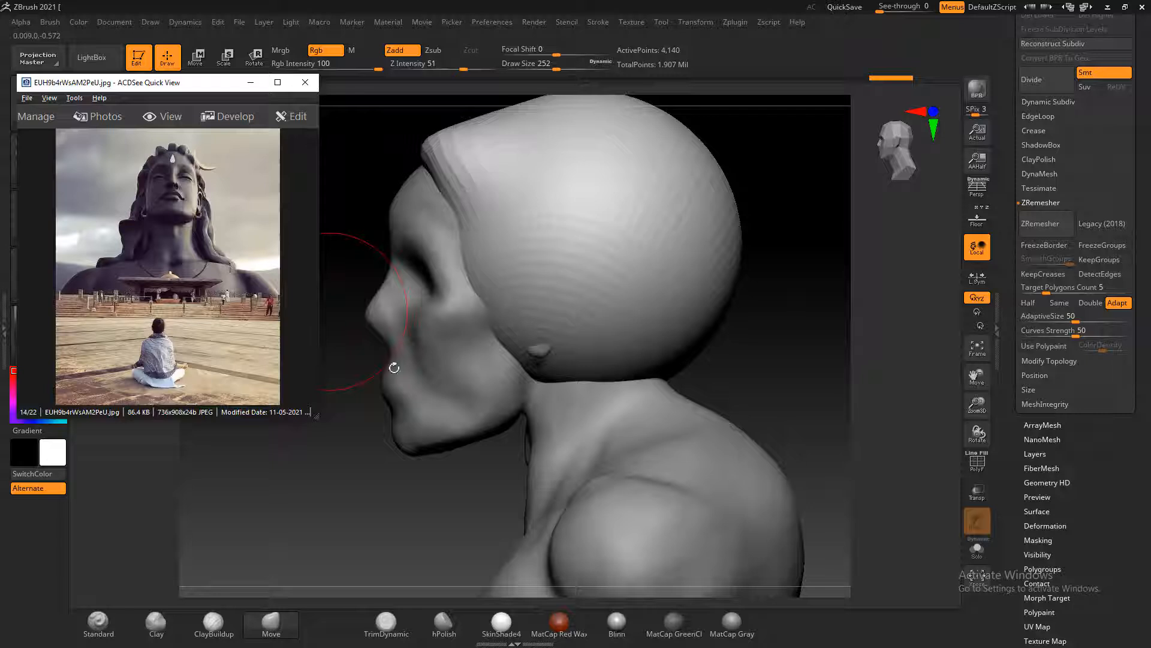
pyautogui.click(768, 375)
pyautogui.moveTo(822, 311); pyautogui.dragTo(794, 308)
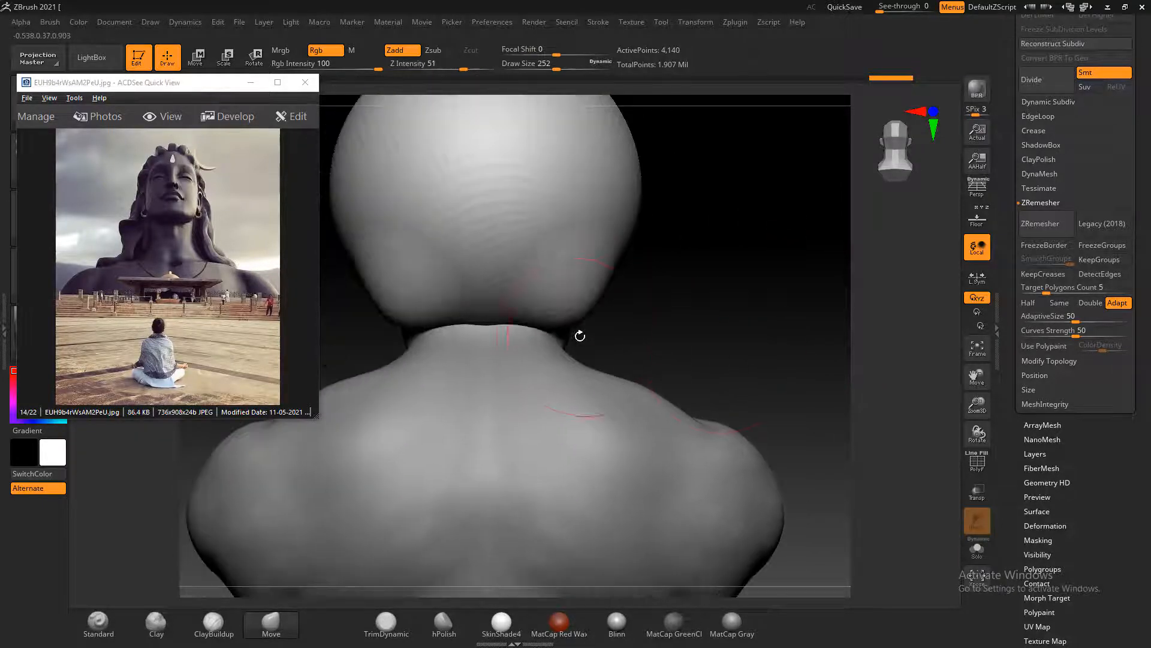
# Pull the lower hair down and outward with the Move brush so it flares behind the ears onto the shoulders
pyautogui.moveTo(580, 336); pyautogui.dragTo(630, 336)
pyautogui.moveTo(558, 313); pyautogui.dragTo(564, 326)
pyautogui.moveTo(702, 311); pyautogui.dragTo(650, 306)
pyautogui.moveTo(495, 312)
pyautogui.mouseDown()
pyautogui.moveTo(499, 355)
pyautogui.moveTo(550, 362)
pyautogui.mouseUp()
pyautogui.moveTo(589, 304)
pyautogui.mouseDown()
pyautogui.moveTo(621, 321)
pyautogui.moveTo(624, 349)
pyautogui.moveTo(758, 318)
pyautogui.moveTo(791, 355)
pyautogui.mouseUp()
pyautogui.moveTo(672, 358)
pyautogui.mouseDown()
pyautogui.moveTo(732, 399)
pyautogui.moveTo(772, 334)
pyautogui.moveTo(714, 337)
pyautogui.mouseUp()
pyautogui.moveTo(493, 258)
pyautogui.mouseDown()
pyautogui.moveTo(499, 233)
pyautogui.moveTo(517, 234)
pyautogui.mouseUp()
pyautogui.moveTo(569, 315); pyautogui.dragTo(589, 335)
pyautogui.moveTo(719, 333); pyautogui.dragTo(750, 335)
pyautogui.moveTo(436, 333)
pyautogui.mouseDown()
pyautogui.moveTo(383, 387)
pyautogui.moveTo(445, 376)
pyautogui.mouseUp()
pyautogui.keyDown('alt'); pyautogui.moveTo(777, 267); pyautogui.dragTo(771, 358); pyautogui.keyUp('alt')
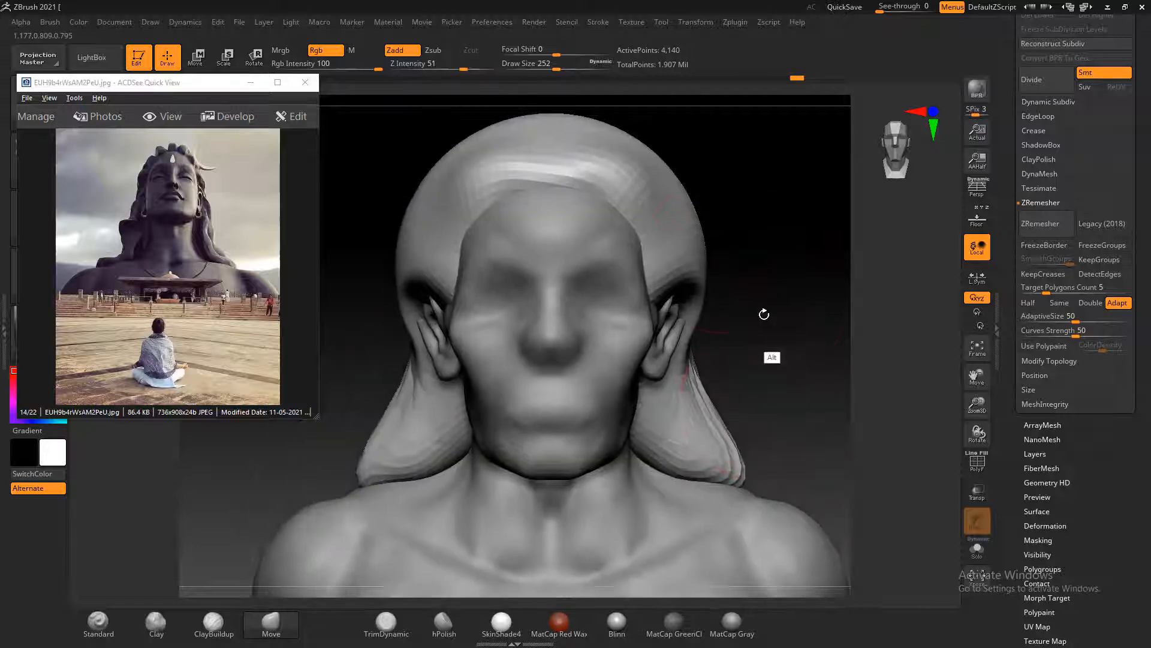
# Push the sides of the hair inward around the temples and behind the ears to narrow the head's silhouette
pyautogui.moveTo(705, 246); pyautogui.dragTo(695, 248)
pyautogui.moveTo(756, 238)
pyautogui.mouseDown()
pyautogui.moveTo(708, 232)
pyautogui.moveTo(717, 259)
pyautogui.mouseUp()
pyautogui.moveTo(690, 268); pyautogui.dragTo(692, 288)
pyautogui.moveTo(702, 237); pyautogui.dragTo(704, 223)
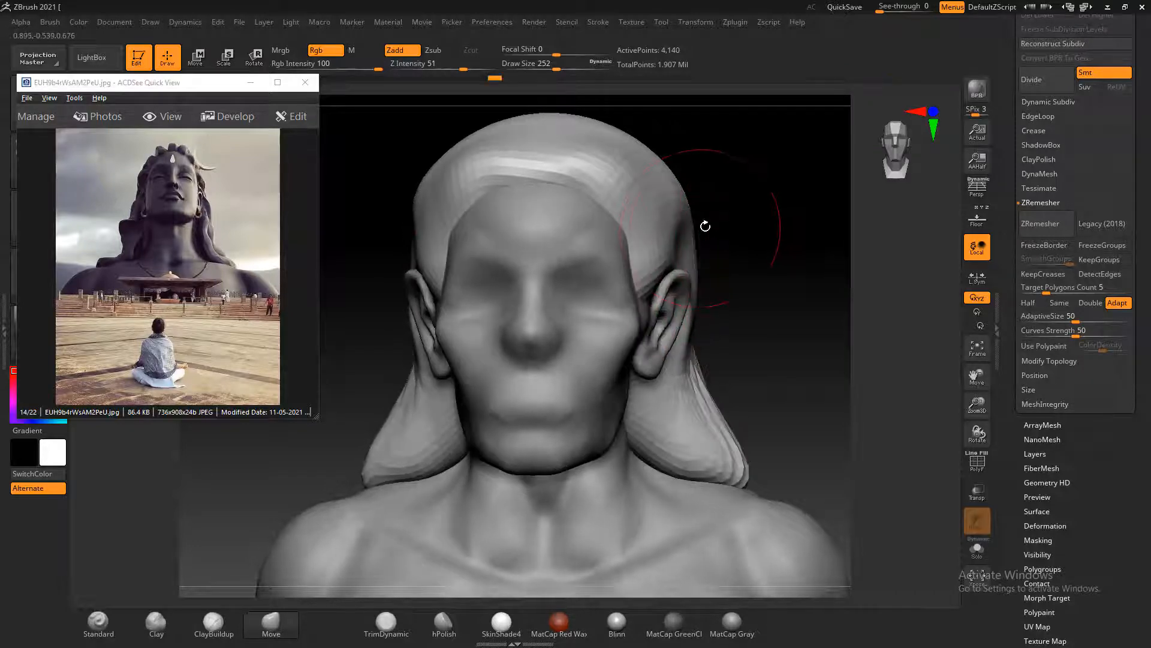
# Stretch the hair's lower outer corners farther out over the shoulders from the back view
pyautogui.press('shift')
pyautogui.moveTo(900, 315); pyautogui.dragTo(534, 408)
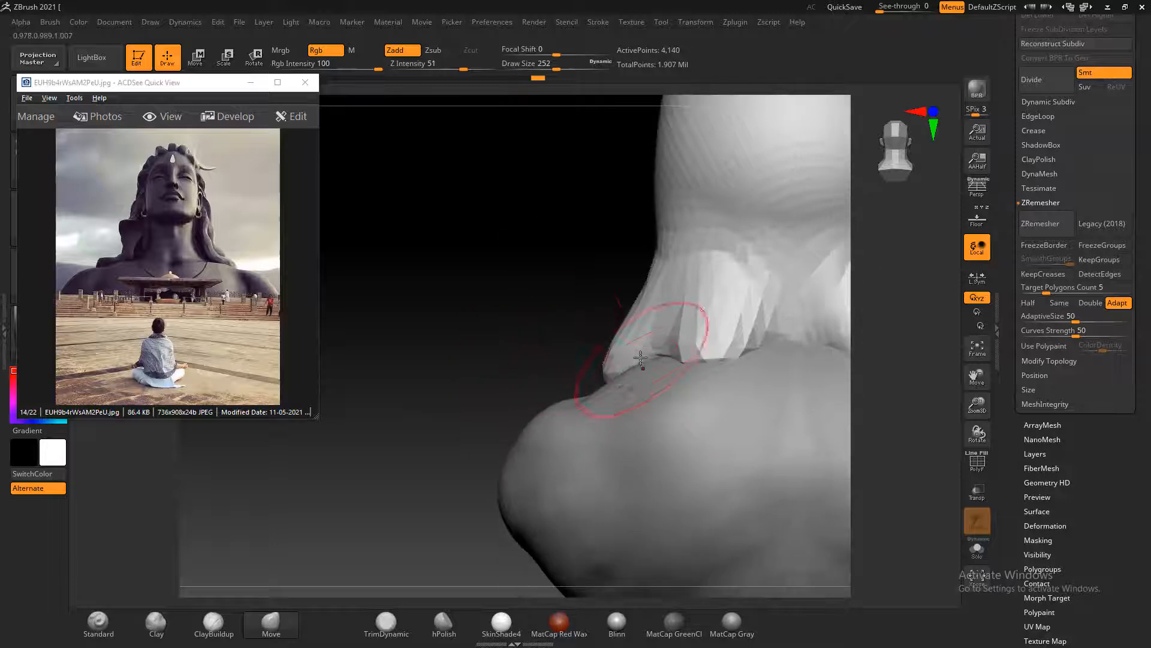
pyautogui.moveTo(640, 359); pyautogui.dragTo(606, 375)
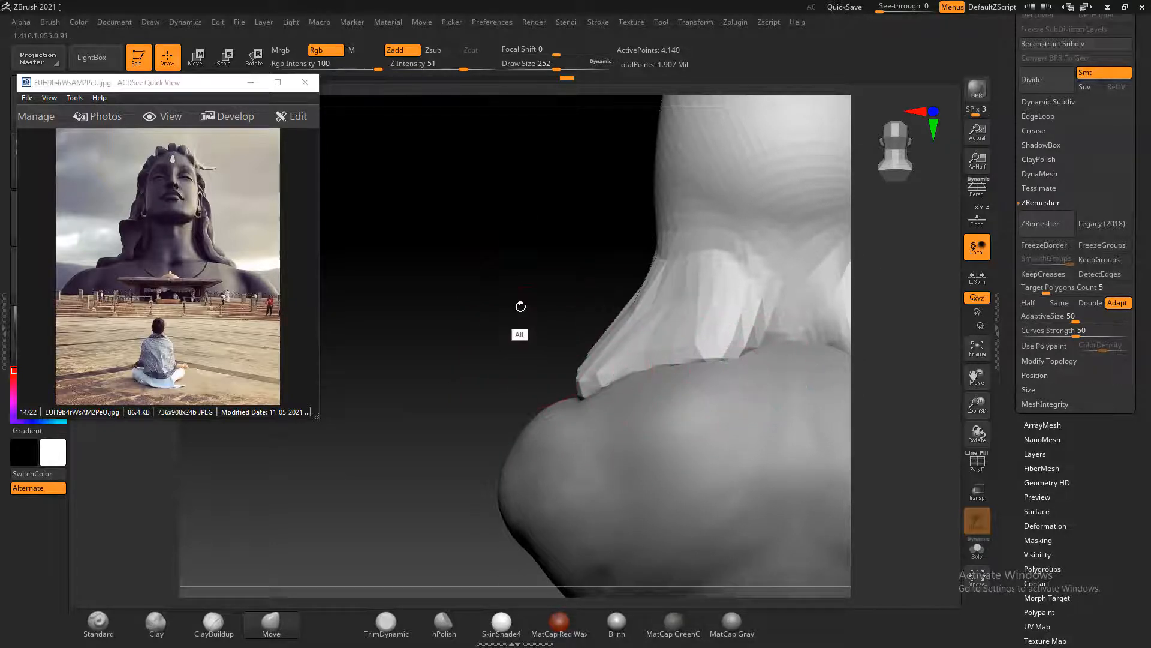
pyautogui.keyDown('alt'); pyautogui.moveTo(519, 308); pyautogui.dragTo(484, 313); pyautogui.keyUp('alt')
# Pull the hair's rear lower edge down over the nape and onto the upper back with the Move brush
pyautogui.moveTo(807, 322); pyautogui.dragTo(789, 352)
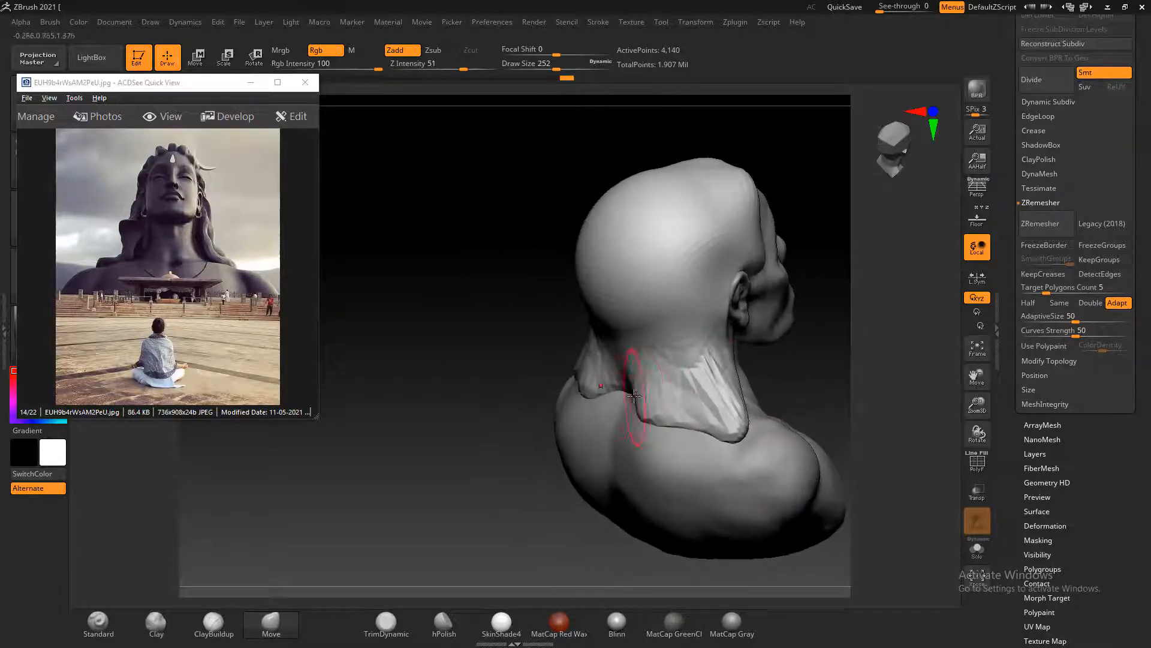
pyautogui.moveTo(664, 419)
pyautogui.mouseDown()
pyautogui.moveTo(653, 449)
pyautogui.moveTo(602, 449)
pyautogui.mouseUp()
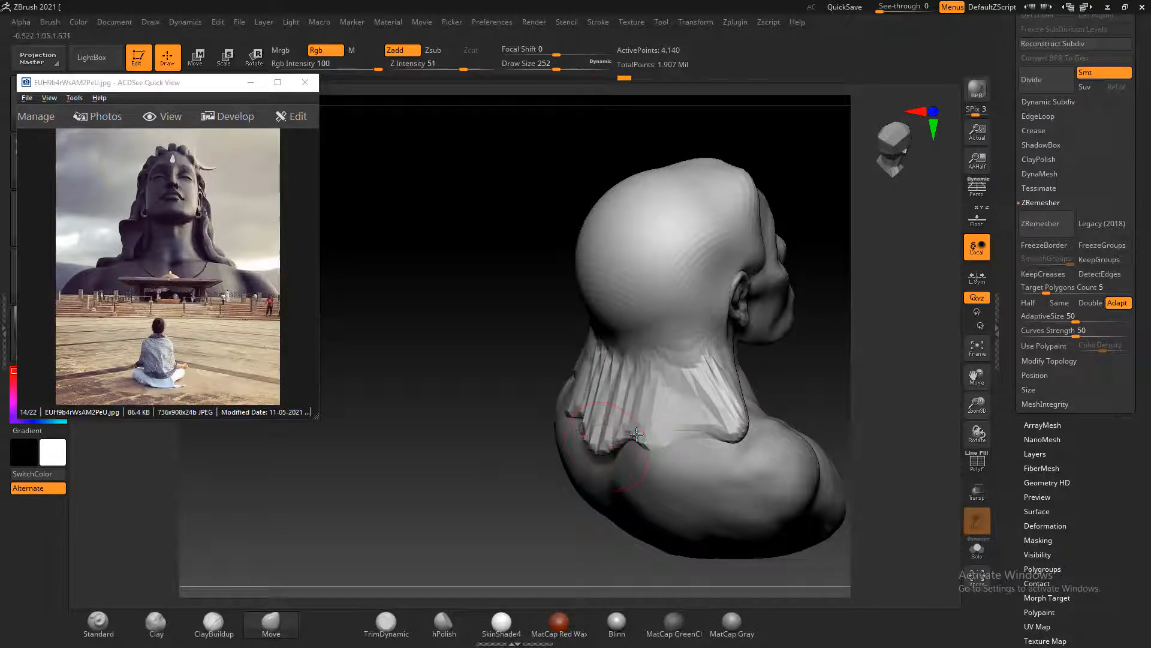
pyautogui.moveTo(581, 405); pyautogui.dragTo(569, 425)
pyautogui.moveTo(646, 443); pyautogui.dragTo(645, 461)
pyautogui.moveTo(702, 427); pyautogui.dragTo(701, 441)
pyautogui.moveTo(774, 394); pyautogui.dragTo(797, 390)
pyautogui.moveTo(728, 440); pyautogui.dragTo(673, 493)
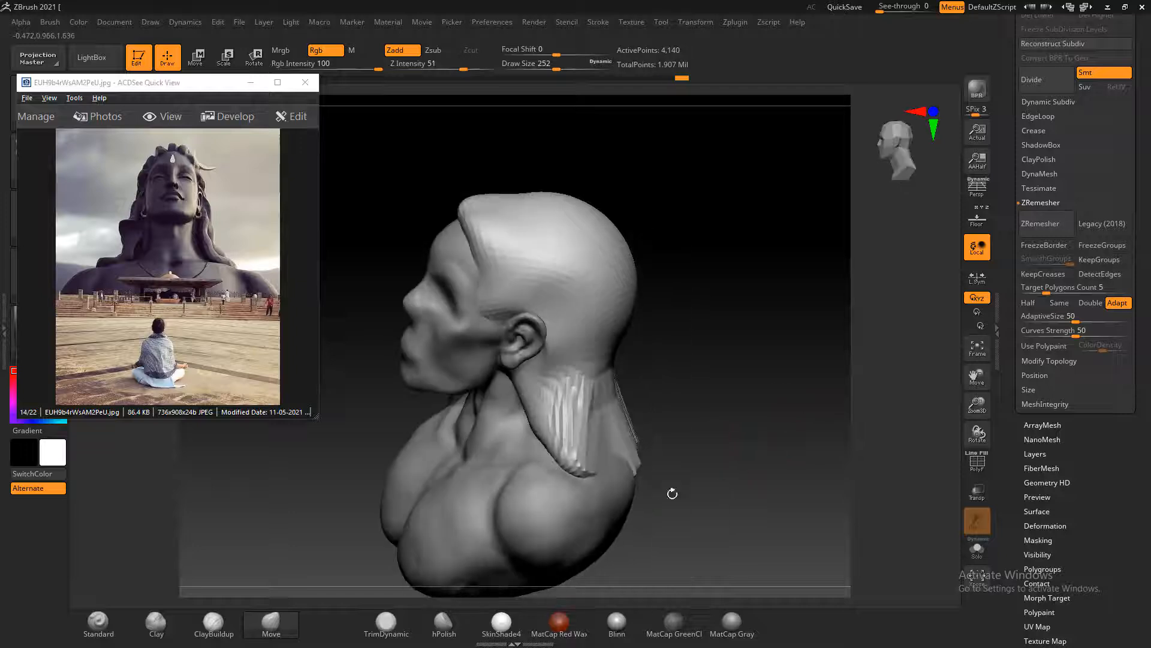
pyautogui.moveTo(614, 458); pyautogui.dragTo(632, 472)
# Smooth the creased hair surface across the back of the neck
pyautogui.moveTo(744, 397)
pyautogui.mouseDown()
pyautogui.moveTo(702, 384)
pyautogui.moveTo(684, 337)
pyautogui.mouseUp()
pyautogui.press('shift')
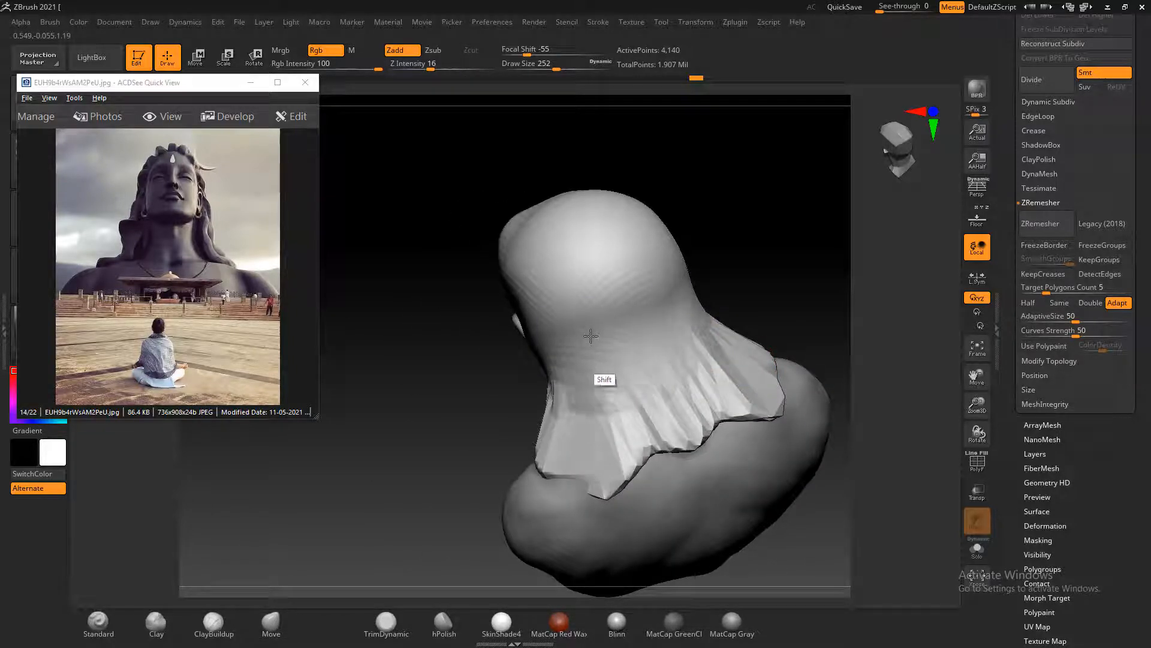
pyautogui.moveTo(590, 335)
pyautogui.keyDown('shift'); pyautogui.mouseDown()
pyautogui.moveTo(596, 360)
pyautogui.moveTo(670, 345)
pyautogui.moveTo(634, 372)
pyautogui.mouseUp(); pyautogui.keyUp('shift')
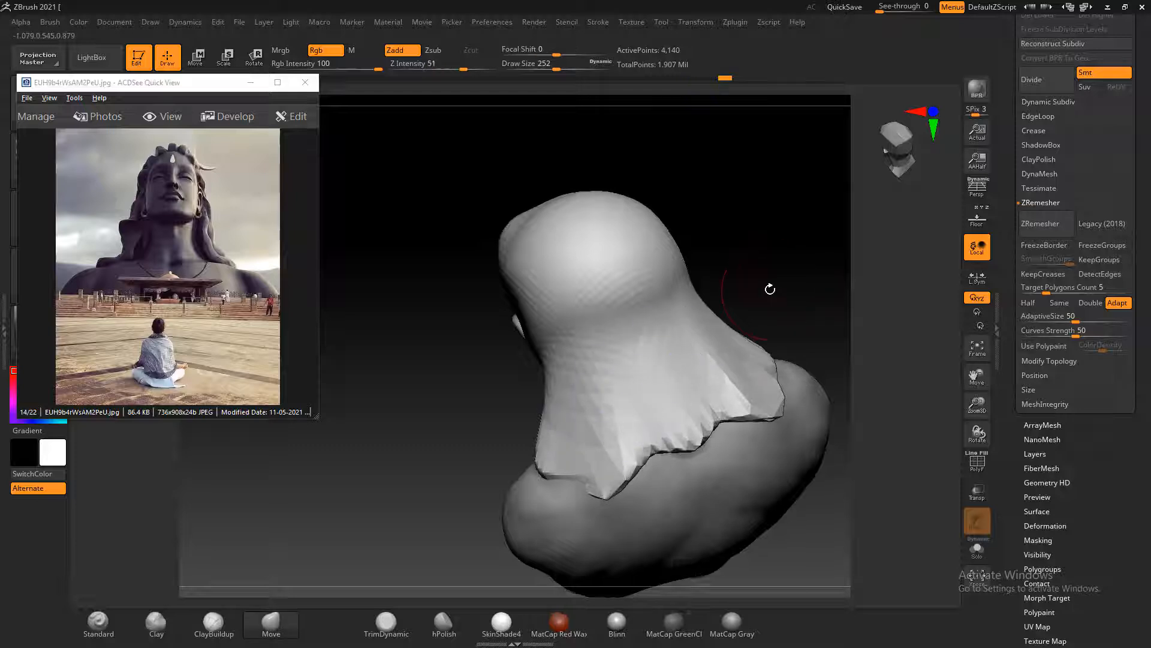
pyautogui.moveTo(769, 289); pyautogui.dragTo(788, 318)
# Following the rear statue photo img_6849.jpg, bulge the back hair outward with the Move brush at draw size 336
pyautogui.click(209, 266)
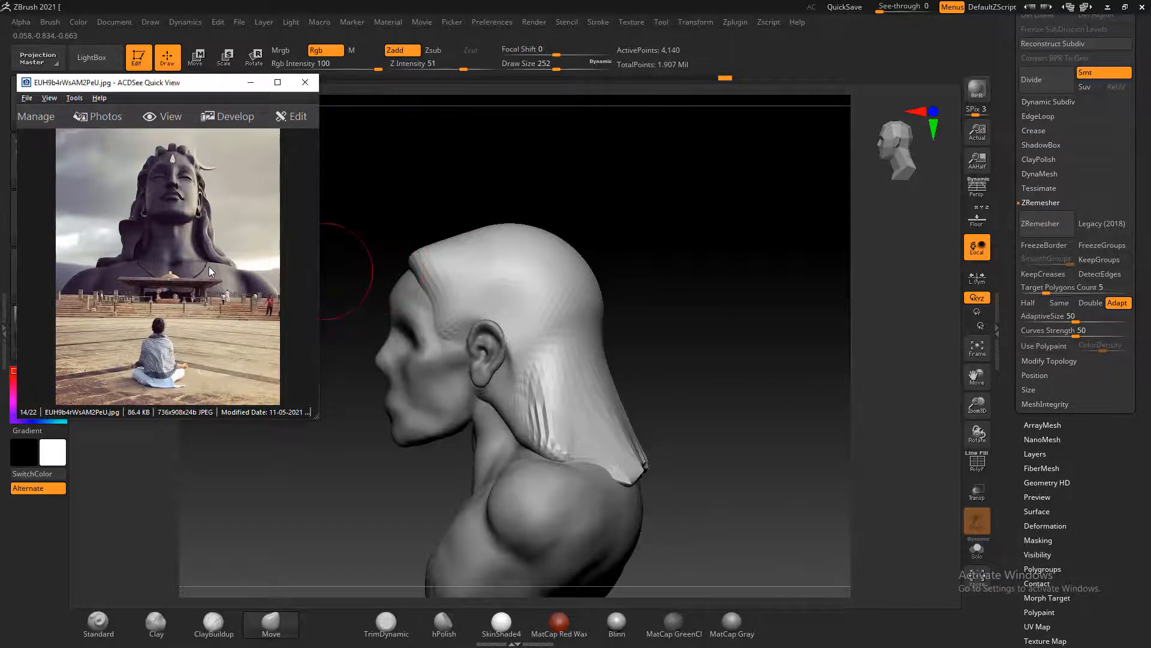
pyautogui.scroll(-1, 208, 266)
pyautogui.scroll(-1, 212, 272)
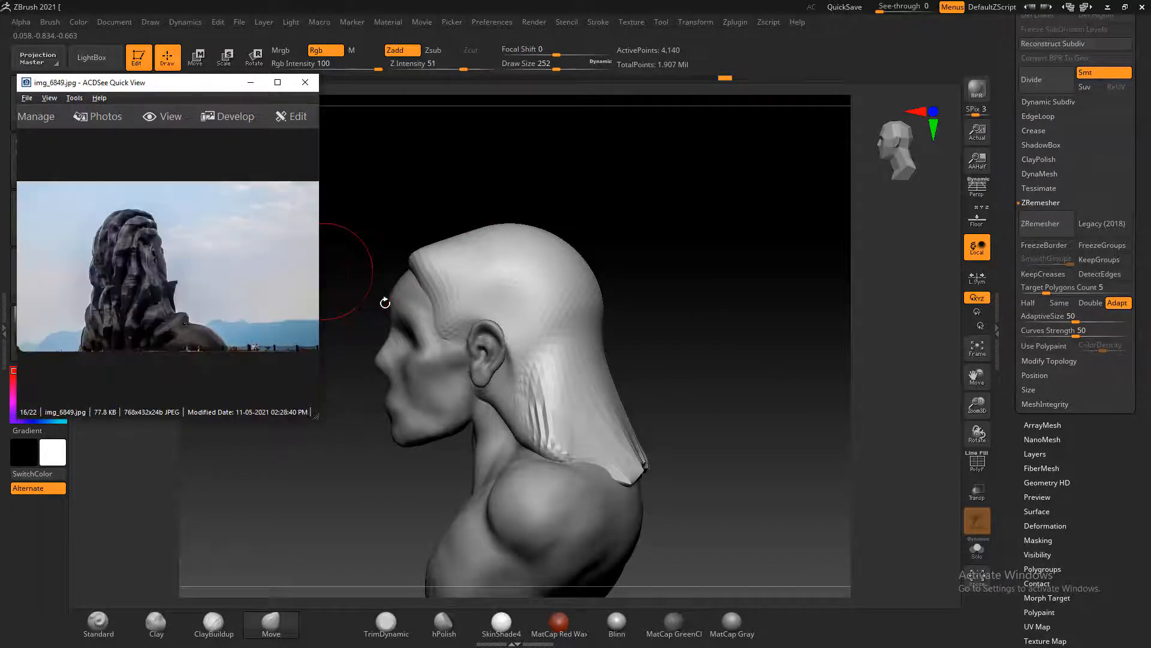
pyautogui.moveTo(618, 309); pyautogui.dragTo(743, 324)
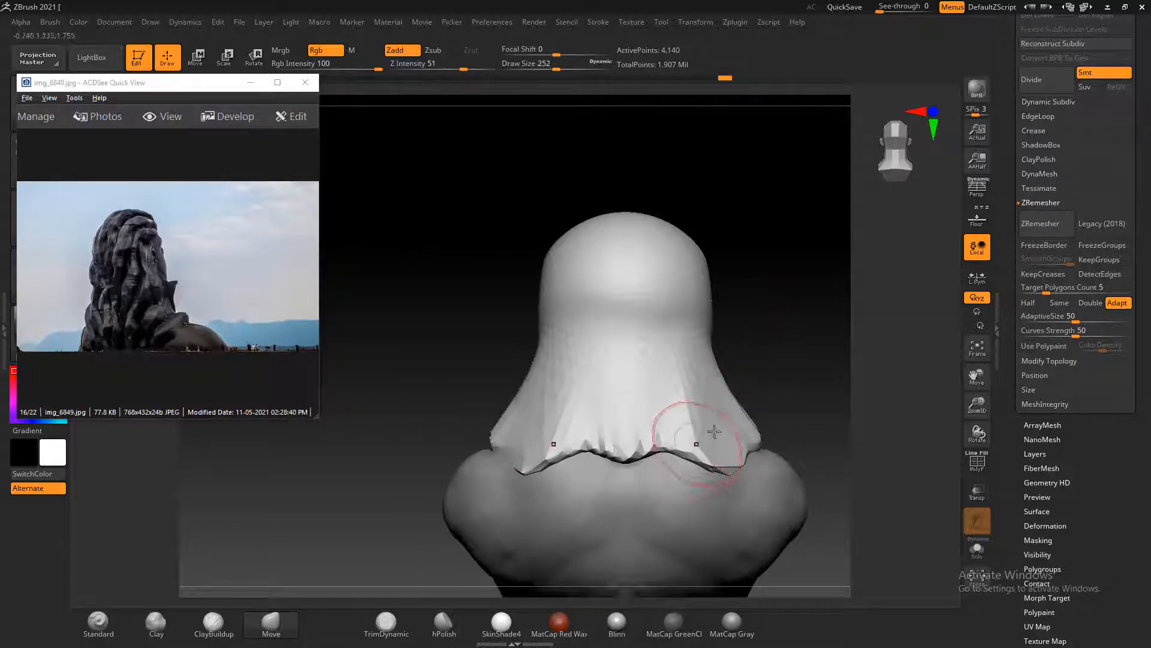
pyautogui.moveTo(888, 367); pyautogui.dragTo(823, 365)
pyautogui.keyDown('shift'); pyautogui.moveTo(819, 434); pyautogui.dragTo(801, 435); pyautogui.keyUp('shift')
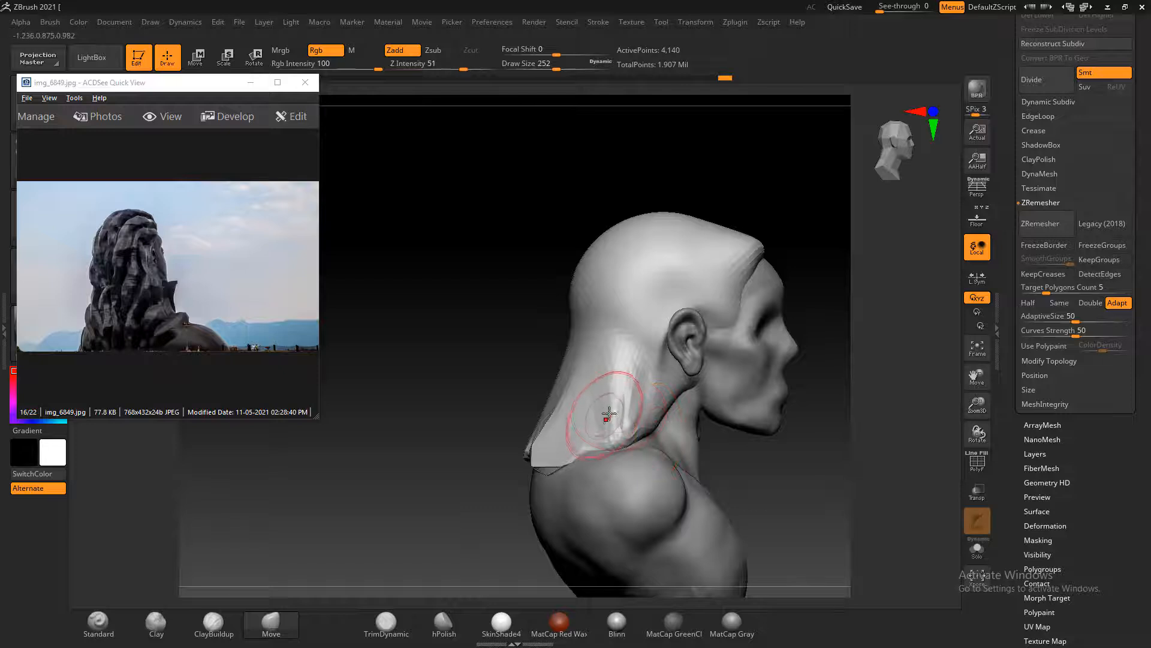
pyautogui.press(']')
pyautogui.moveTo(590, 415)
pyautogui.mouseDown()
pyautogui.moveTo(565, 416)
pyautogui.moveTo(524, 462)
pyautogui.moveTo(572, 400)
pyautogui.moveTo(558, 405)
pyautogui.mouseUp()
pyautogui.moveTo(499, 378)
pyautogui.mouseDown()
pyautogui.moveTo(506, 420)
pyautogui.moveTo(524, 418)
pyautogui.moveTo(506, 463)
pyautogui.mouseUp()
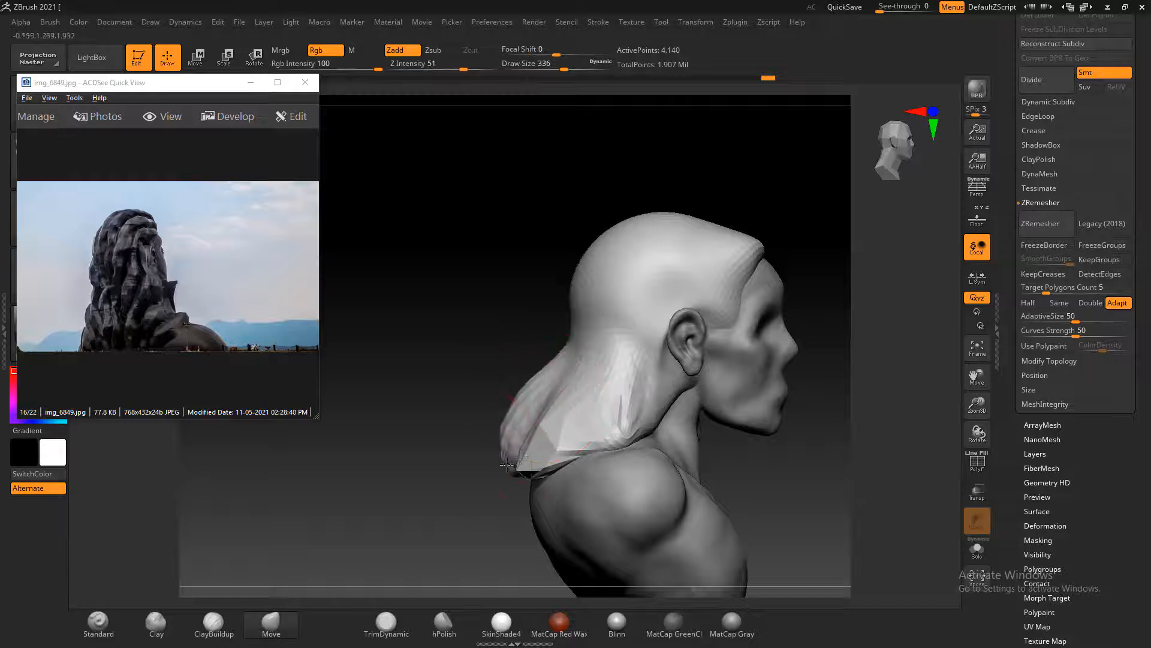
# Pull the hair's rear rim outward between and around its corners to round its outline as seen from above
pyautogui.moveTo(456, 492)
pyautogui.mouseDown()
pyautogui.moveTo(548, 401)
pyautogui.moveTo(628, 386)
pyautogui.moveTo(648, 362)
pyautogui.mouseUp()
pyautogui.moveTo(511, 458); pyautogui.dragTo(523, 461)
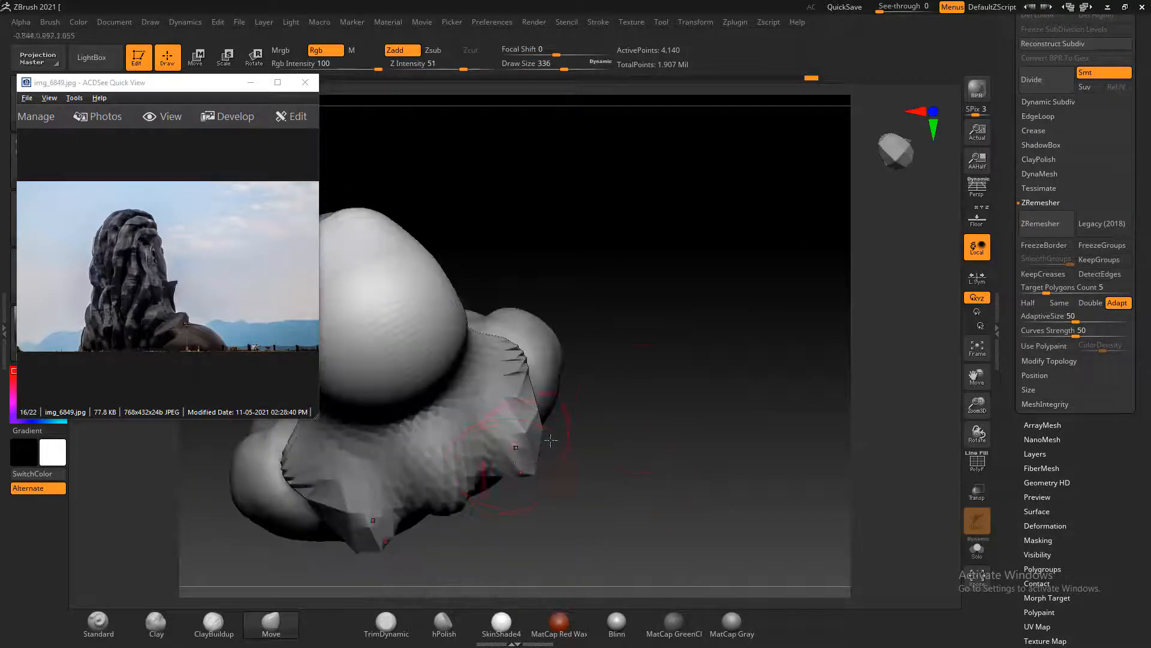
pyautogui.moveTo(636, 446)
pyautogui.keyDown('shift'); pyautogui.mouseDown()
pyautogui.moveTo(707, 437)
pyautogui.moveTo(734, 469)
pyautogui.mouseUp(); pyautogui.keyUp('shift')
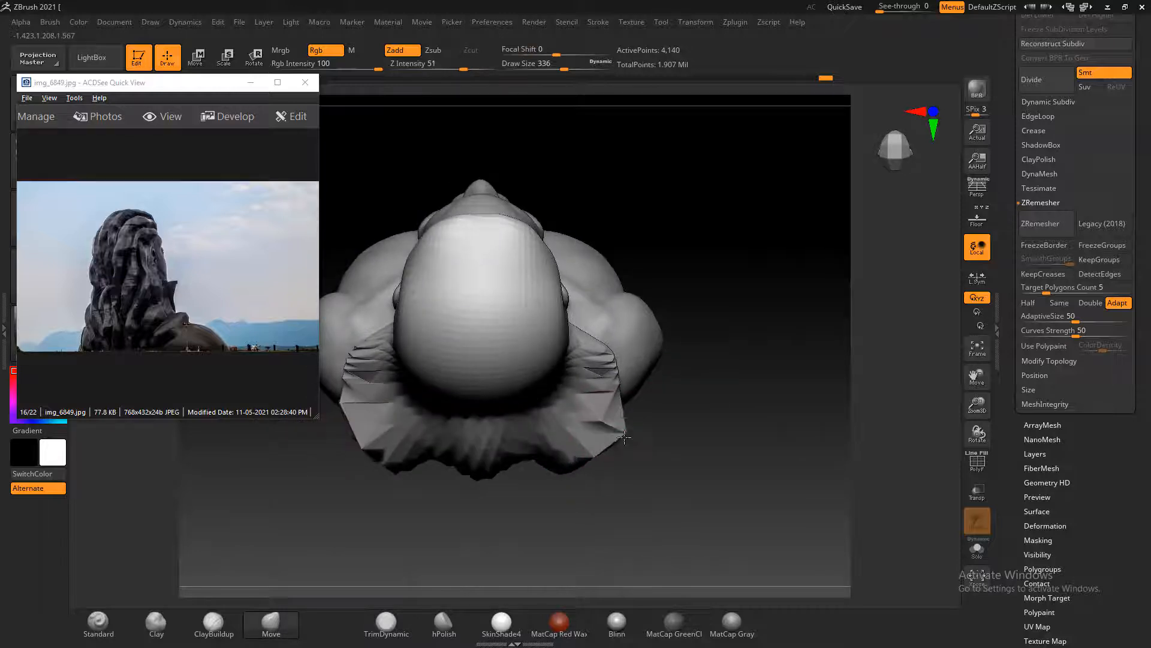
pyautogui.moveTo(551, 480)
pyautogui.mouseDown()
pyautogui.moveTo(617, 526)
pyautogui.moveTo(676, 493)
pyautogui.moveTo(539, 470)
pyautogui.mouseUp()
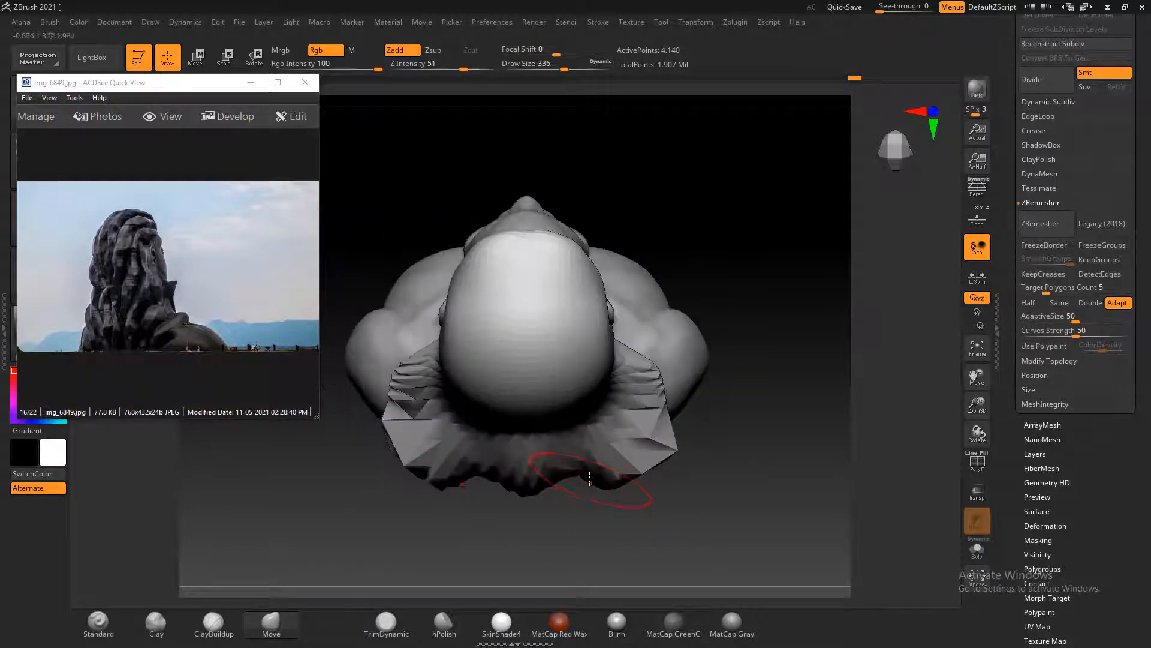
pyautogui.moveTo(416, 459); pyautogui.dragTo(405, 470)
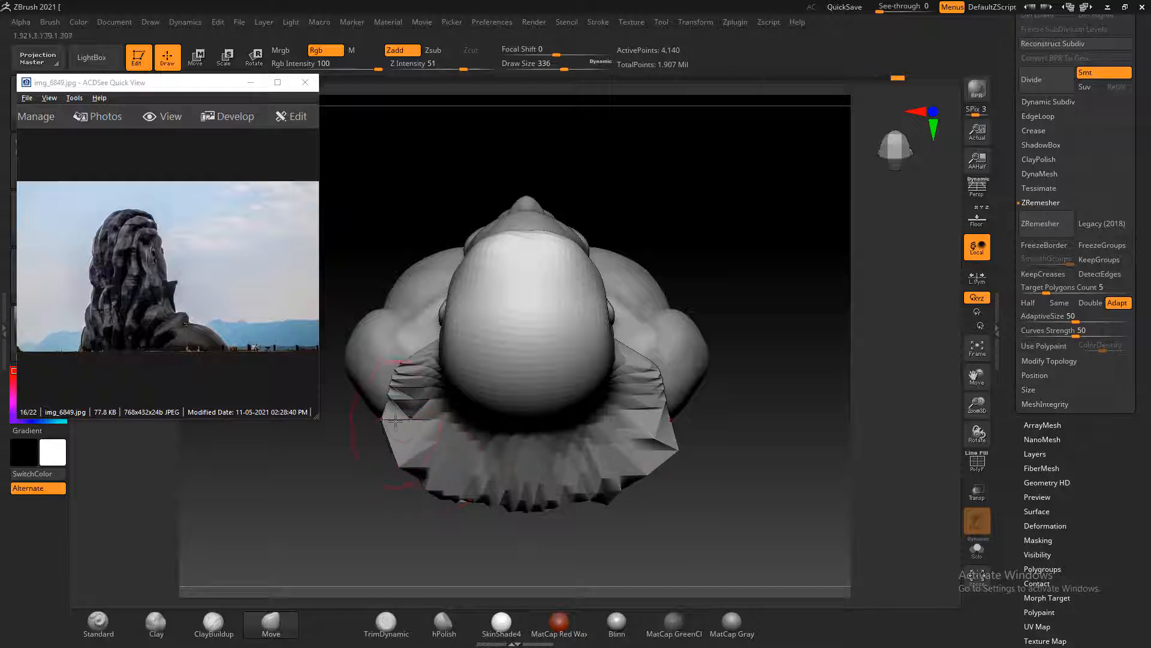
pyautogui.moveTo(405, 419); pyautogui.dragTo(391, 407)
# Lengthen the back hair by pulling its lower edge farther down between the shoulder blades
pyautogui.moveTo(742, 516)
pyautogui.mouseDown()
pyautogui.moveTo(771, 439)
pyautogui.moveTo(721, 457)
pyautogui.mouseUp()
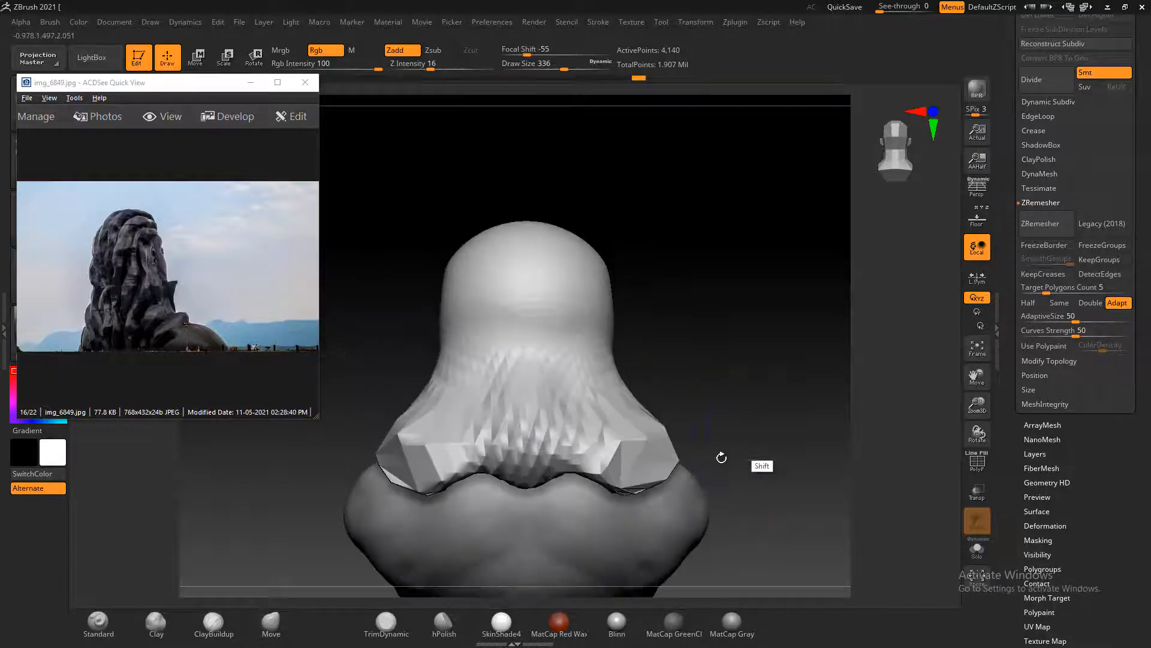
pyautogui.moveTo(630, 471)
pyautogui.mouseDown()
pyautogui.moveTo(628, 489)
pyautogui.moveTo(569, 494)
pyautogui.moveTo(530, 517)
pyautogui.moveTo(527, 533)
pyautogui.moveTo(445, 523)
pyautogui.moveTo(397, 480)
pyautogui.moveTo(384, 486)
pyautogui.mouseUp()
pyautogui.moveTo(461, 526)
pyautogui.mouseDown()
pyautogui.moveTo(462, 540)
pyautogui.moveTo(515, 553)
pyautogui.moveTo(521, 566)
pyautogui.moveTo(444, 548)
pyautogui.mouseUp()
pyautogui.moveTo(415, 517); pyautogui.dragTo(403, 535)
pyautogui.moveTo(807, 393)
pyautogui.mouseDown()
pyautogui.moveTo(738, 408)
pyautogui.moveTo(803, 477)
pyautogui.moveTo(802, 510)
pyautogui.moveTo(794, 460)
pyautogui.mouseUp()
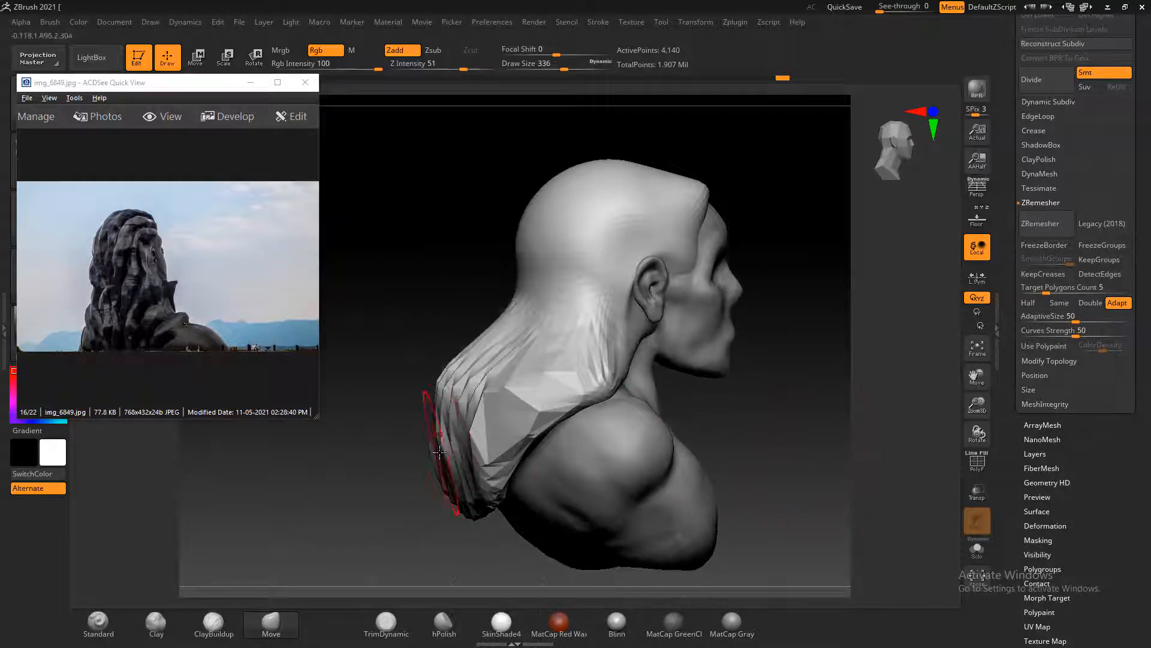
# Retopologize the stretched hair with ZRemesher at target polygon count 5, checking the mesh with polyframe display
pyautogui.moveTo(703, 432); pyautogui.dragTo(774, 357)
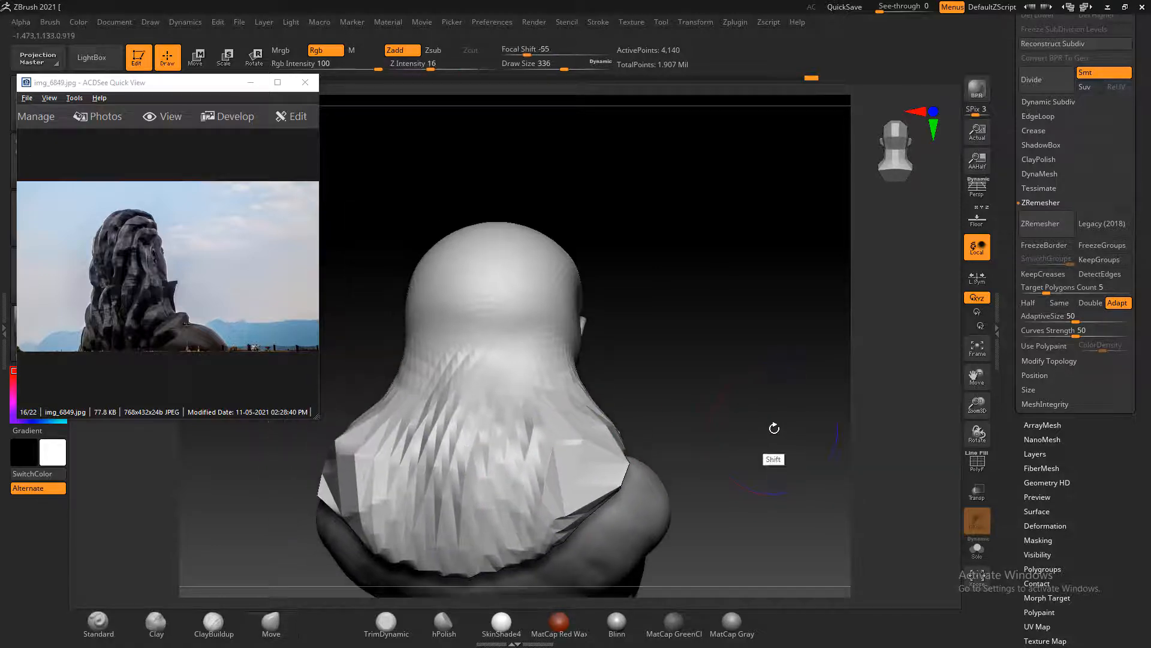
pyautogui.hotkey('shift', 'f')
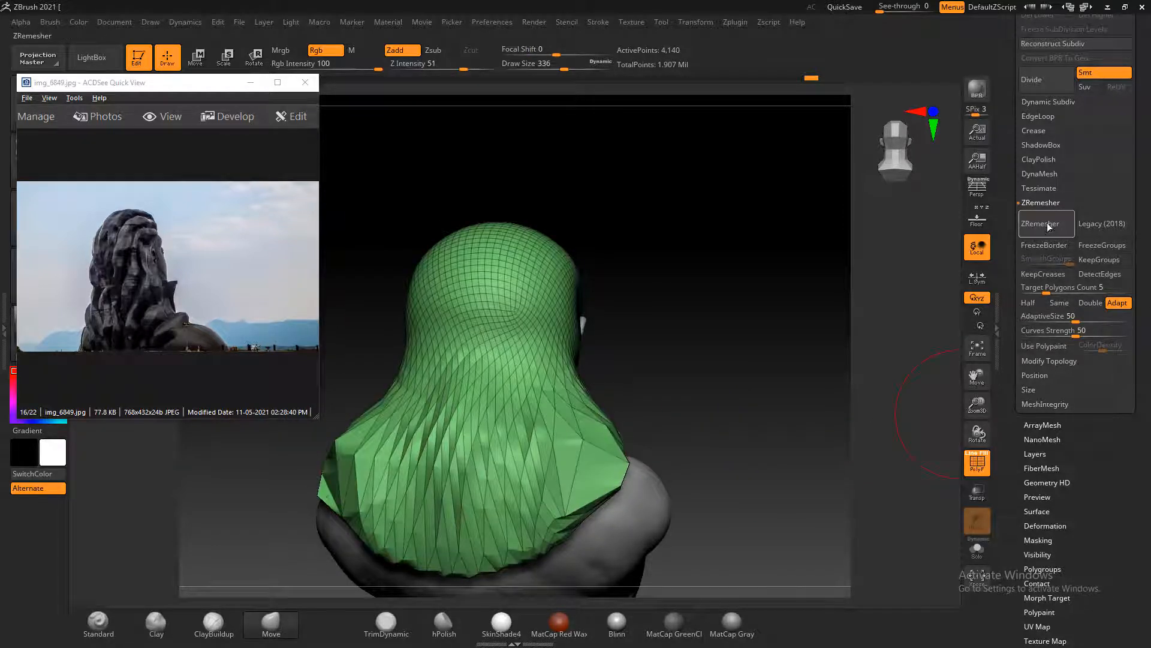
pyautogui.click(1047, 223)
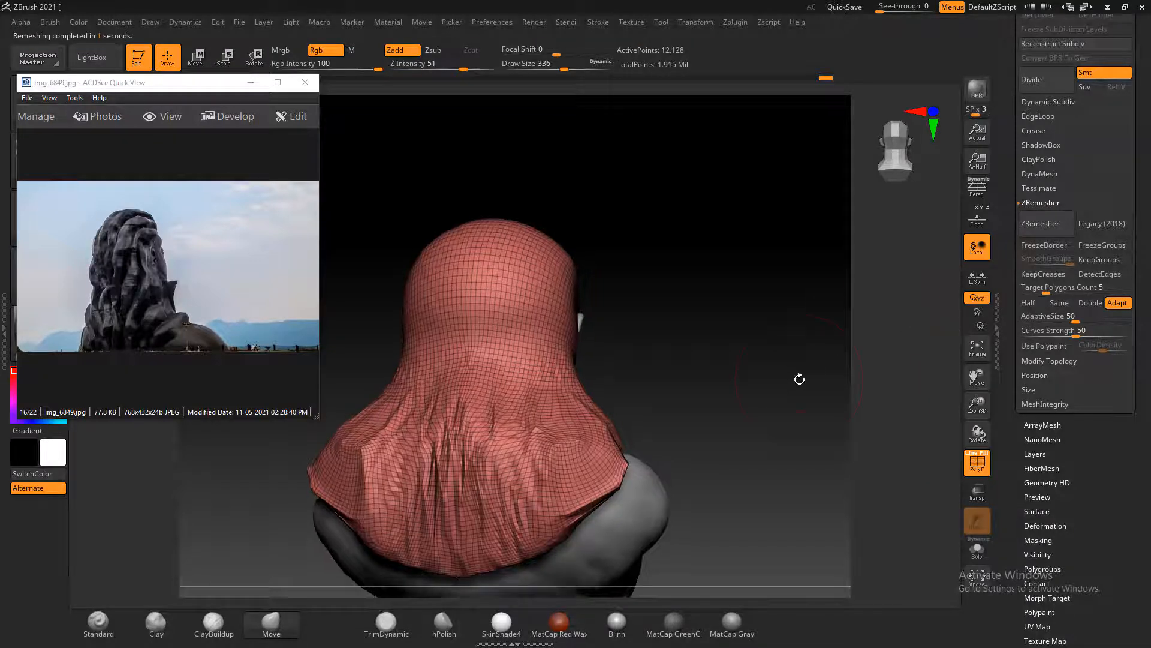
pyautogui.hotkey('shift', 'f')
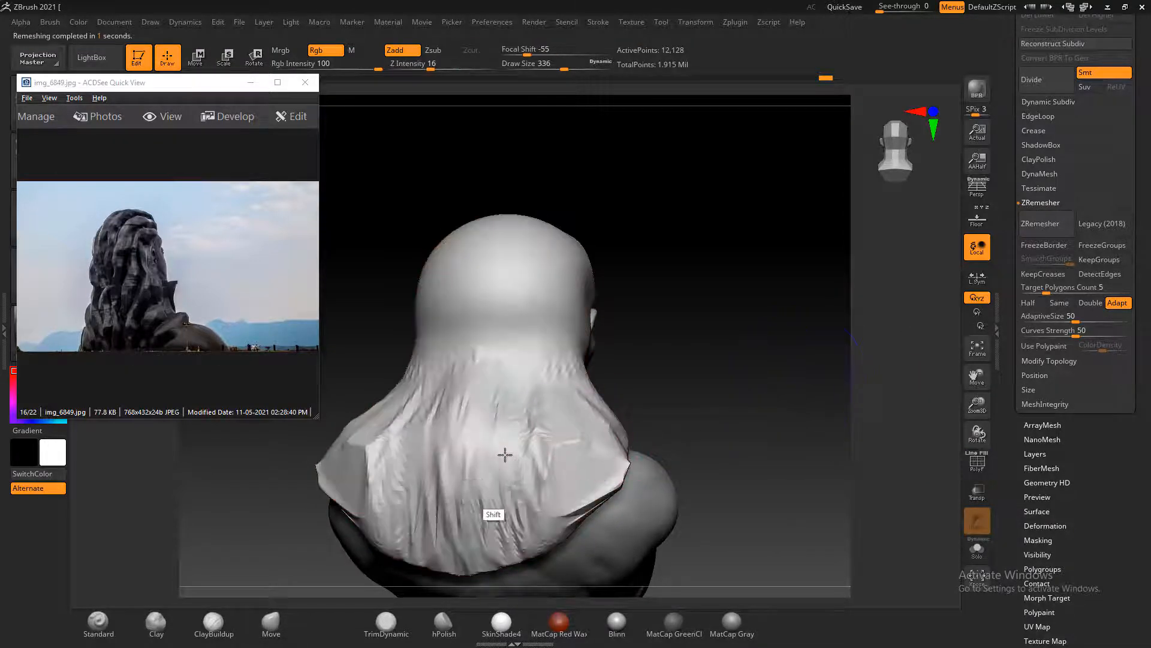
# Smooth out the folds over the back of the remeshed hair and decline turning on Sticky Keys
pyautogui.moveTo(484, 507)
pyautogui.keyDown('shift'); pyautogui.mouseDown()
pyautogui.moveTo(429, 425)
pyautogui.moveTo(312, 522)
pyautogui.moveTo(463, 477)
pyautogui.moveTo(403, 547)
pyautogui.mouseUp(); pyautogui.keyUp('shift')
pyautogui.moveTo(708, 415)
pyautogui.keyDown('shift'); pyautogui.mouseDown()
pyautogui.moveTo(785, 421)
pyautogui.moveTo(771, 506)
pyautogui.moveTo(570, 455)
pyautogui.moveTo(570, 509)
pyautogui.moveTo(588, 478)
pyautogui.moveTo(478, 473)
pyautogui.moveTo(488, 496)
pyautogui.moveTo(662, 425)
pyautogui.moveTo(527, 429)
pyautogui.moveTo(707, 400)
pyautogui.mouseUp(); pyautogui.keyUp('shift')
pyautogui.press('shift')
pyautogui.press('shift')
pyautogui.press('shift')
pyautogui.press('shift')
pyautogui.press('shift')
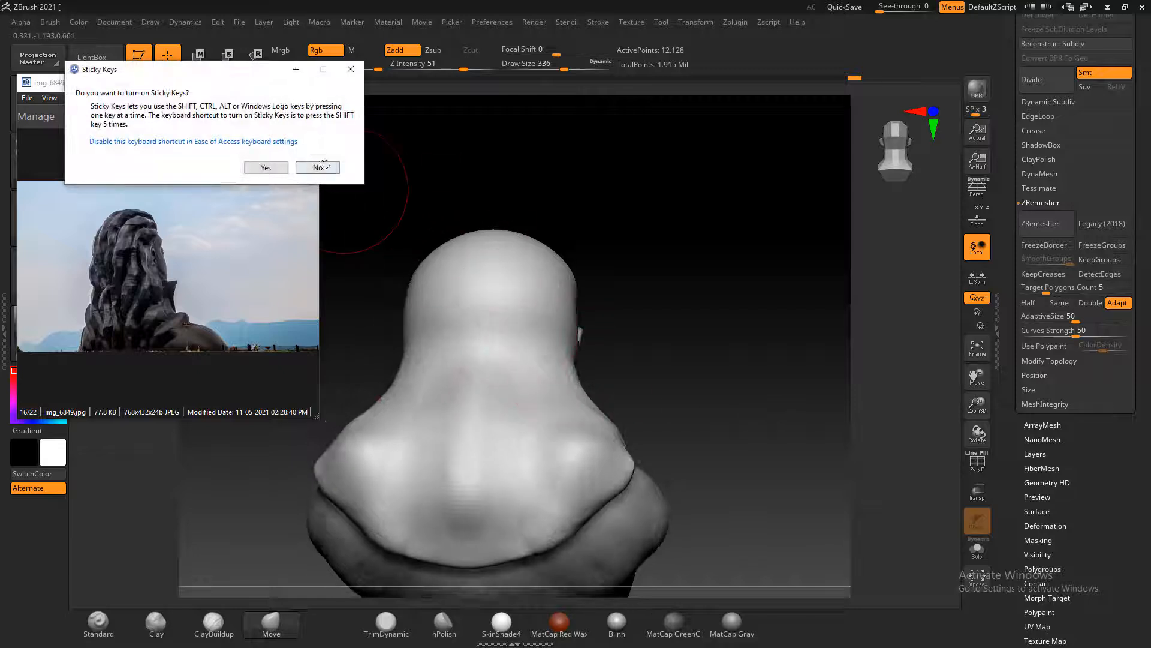
pyautogui.click(318, 167)
# Reshape the smoothed hair's lower back and side edges over the shoulders with the Move brush
pyautogui.moveTo(480, 542); pyautogui.dragTo(634, 468)
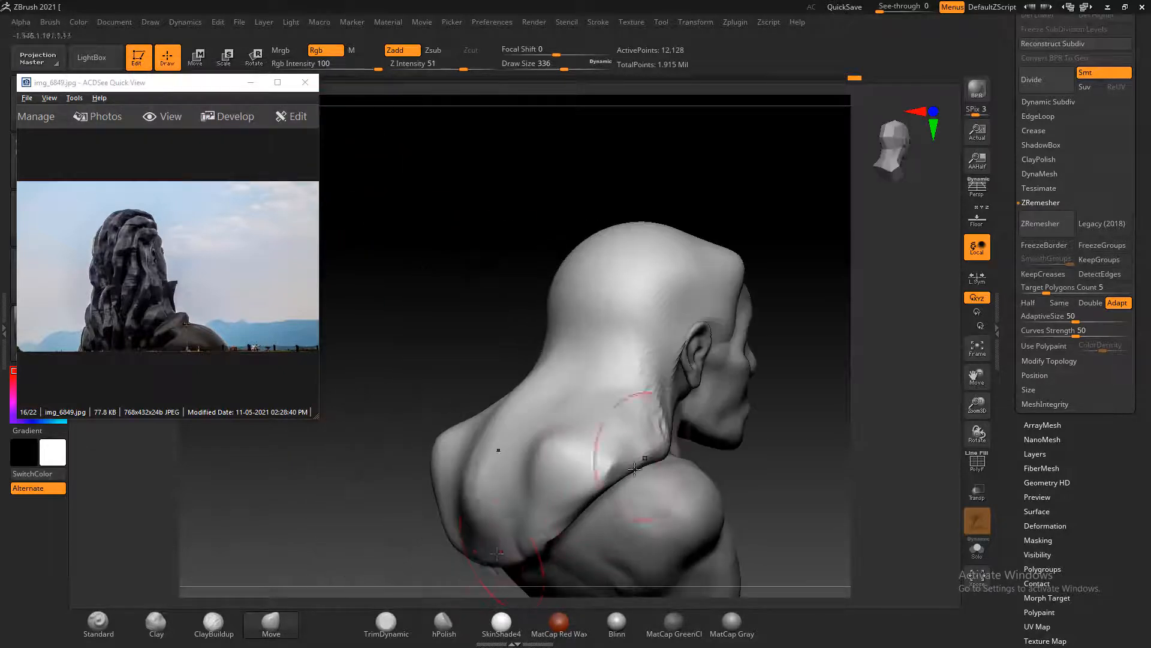
pyautogui.moveTo(493, 545)
pyautogui.mouseDown()
pyautogui.moveTo(760, 473)
pyautogui.moveTo(586, 509)
pyautogui.moveTo(539, 474)
pyautogui.moveTo(552, 470)
pyautogui.moveTo(527, 503)
pyautogui.moveTo(539, 549)
pyautogui.mouseUp()
pyautogui.moveTo(435, 507); pyautogui.dragTo(538, 503)
pyautogui.moveTo(680, 440)
pyautogui.keyDown('shift'); pyautogui.mouseDown()
pyautogui.moveTo(710, 434)
pyautogui.moveTo(738, 448)
pyautogui.mouseUp(); pyautogui.keyUp('shift')
pyautogui.moveTo(585, 408)
pyautogui.mouseDown()
pyautogui.moveTo(664, 357)
pyautogui.moveTo(775, 336)
pyautogui.moveTo(797, 344)
pyautogui.moveTo(840, 326)
pyautogui.moveTo(774, 308)
pyautogui.moveTo(799, 319)
pyautogui.mouseUp()
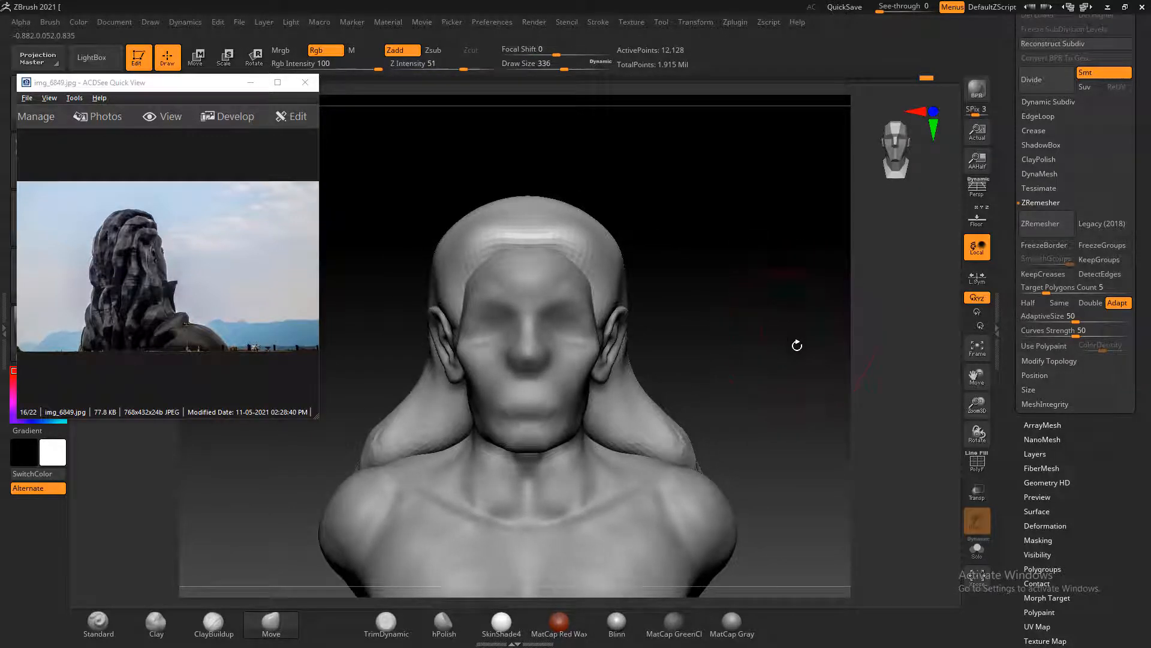
# Look through the statue photos for a side profile and show img_6859.jpg in the reference viewer
pyautogui.click(181, 294)
pyautogui.scroll(-1, 187, 294)
pyautogui.scroll(1, 190, 294)
pyautogui.scroll(-3, 192, 294)
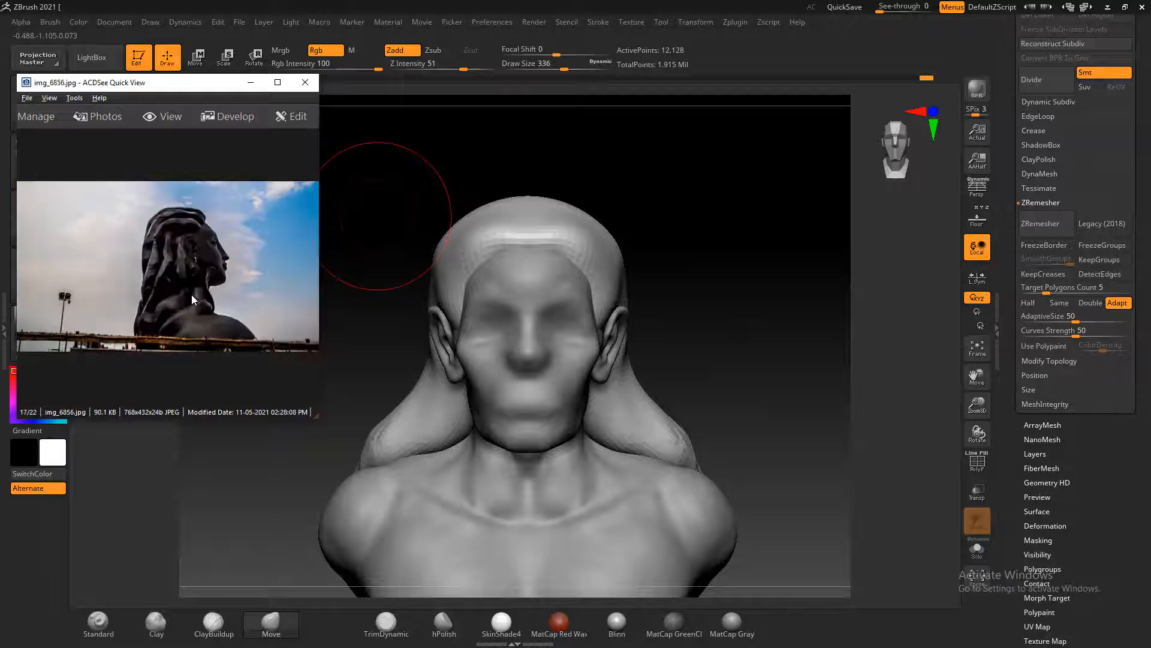
pyautogui.scroll(1, 193, 295)
# Lift the hairline between the ear and forehead with the Move brush at draw size 304, matching the profile photo
pyautogui.keyDown('alt'); pyautogui.moveTo(714, 294); pyautogui.dragTo(789, 336); pyautogui.keyUp('alt')
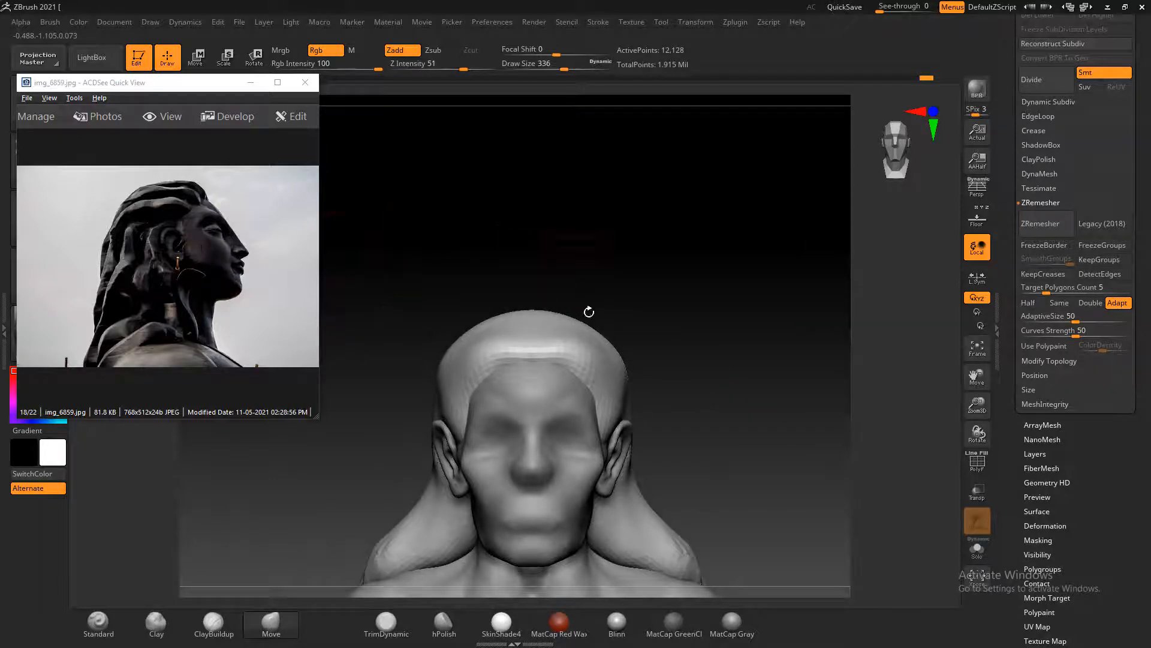
pyautogui.moveTo(693, 331); pyautogui.dragTo(782, 322)
pyautogui.keyDown('alt'); pyautogui.moveTo(724, 348); pyautogui.dragTo(791, 318); pyautogui.keyUp('alt')
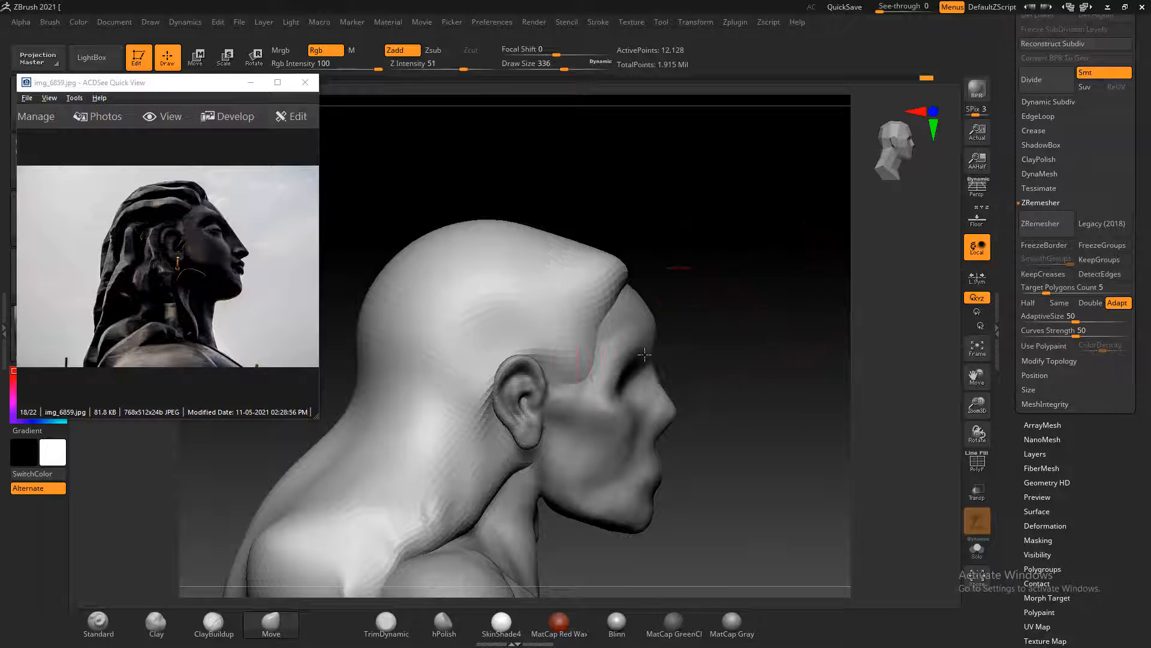
pyautogui.moveTo(578, 379)
pyautogui.mouseDown()
pyautogui.moveTo(568, 344)
pyautogui.moveTo(577, 362)
pyautogui.mouseUp()
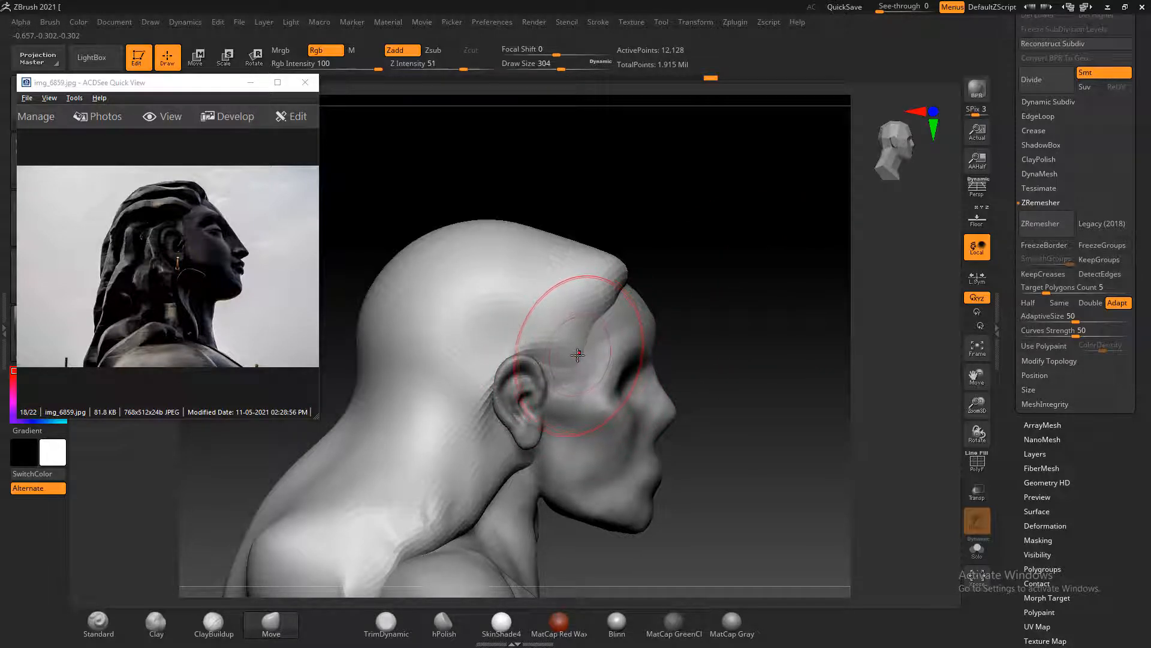
pyautogui.moveTo(574, 357); pyautogui.dragTo(598, 307)
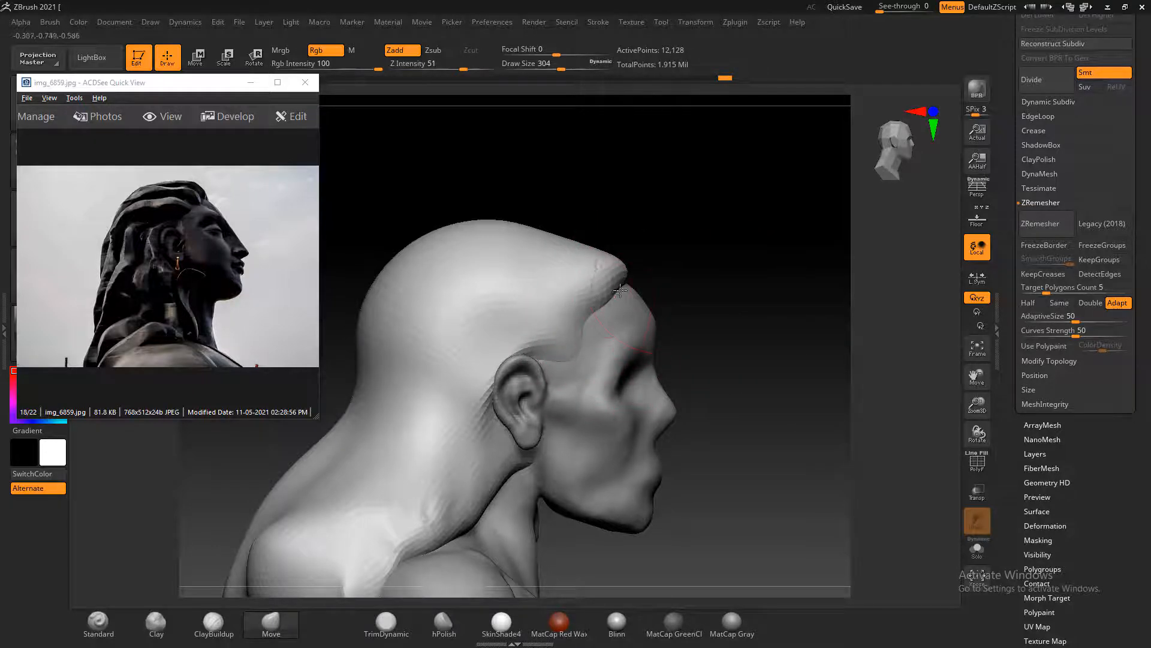
# Adjust the front tip of the hairline with the Move brush and show the frontal photo Shiva-Wallpaper-adiyogi-112ft.jpg in the reference viewer
pyautogui.moveTo(666, 270)
pyautogui.mouseDown()
pyautogui.moveTo(719, 250)
pyautogui.moveTo(804, 275)
pyautogui.moveTo(820, 233)
pyautogui.moveTo(797, 246)
pyautogui.moveTo(830, 260)
pyautogui.mouseUp()
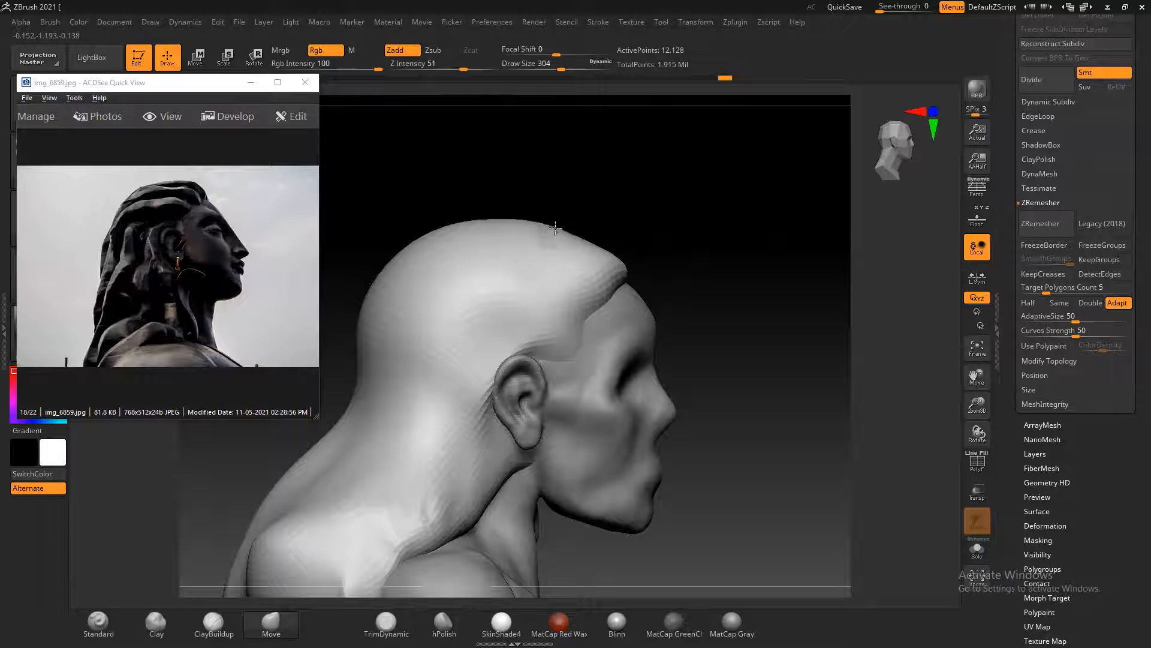
pyautogui.moveTo(620, 266); pyautogui.dragTo(605, 270)
pyautogui.moveTo(699, 157); pyautogui.dragTo(555, 295)
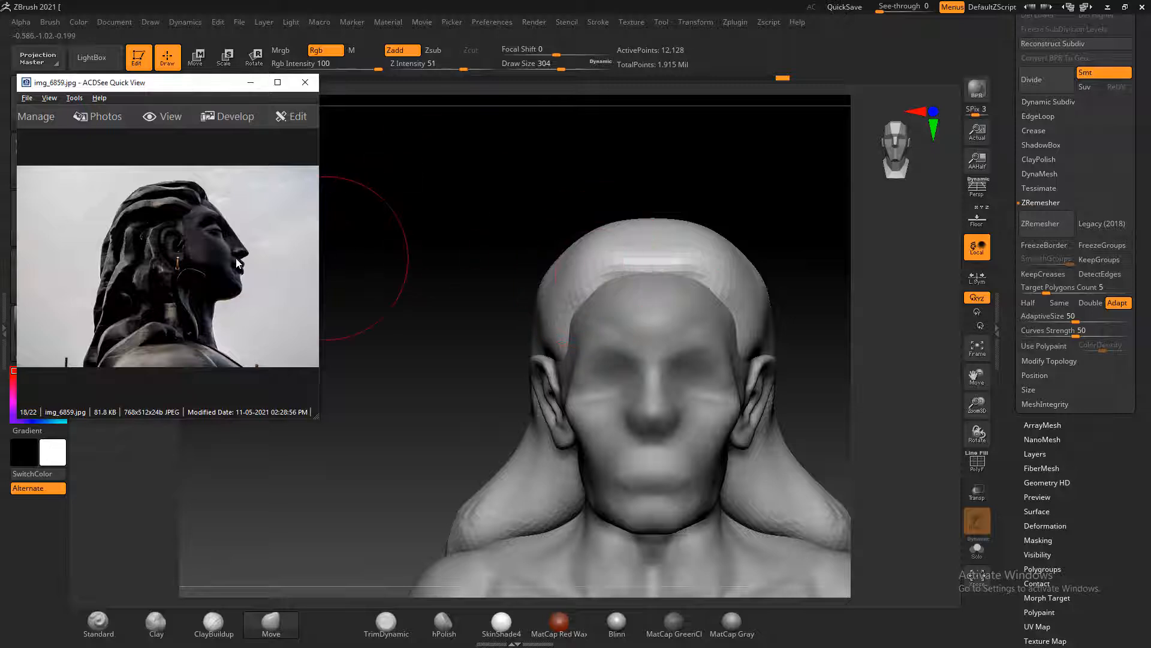
pyautogui.scroll(-2, 236, 258)
pyautogui.moveTo(487, 269)
pyautogui.mouseDown()
pyautogui.moveTo(454, 282)
pyautogui.moveTo(428, 222)
pyautogui.mouseUp()
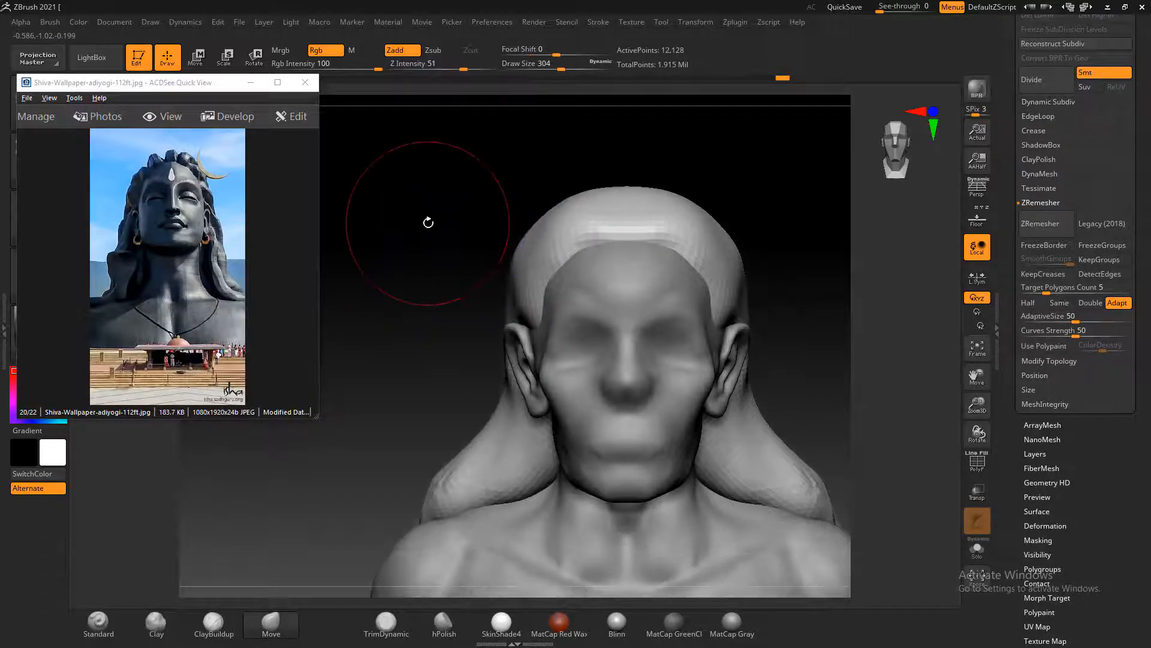
# Select the face subtool and reshape the eye sockets with the Move brush, reducing the draw size to 212
pyautogui.keyDown('alt'); pyautogui.click(637, 321); pyautogui.keyUp('alt')
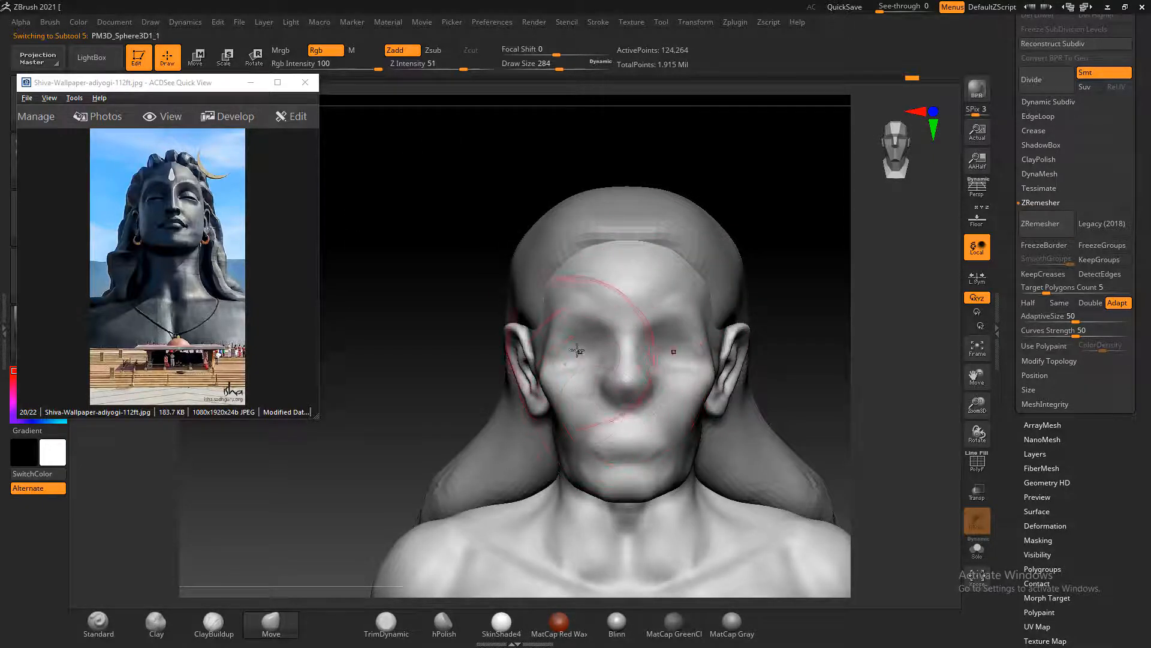
pyautogui.press('[')
pyautogui.press('[')
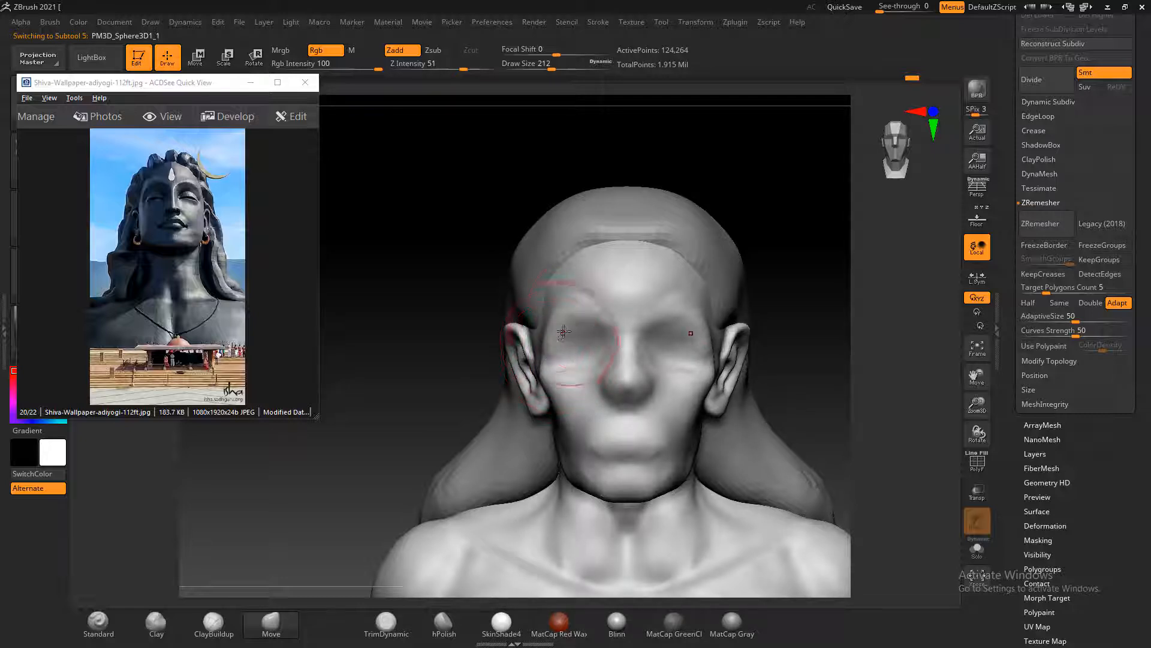
pyautogui.moveTo(586, 314); pyautogui.dragTo(564, 334)
pyautogui.hotkey('ctrl', 'z')
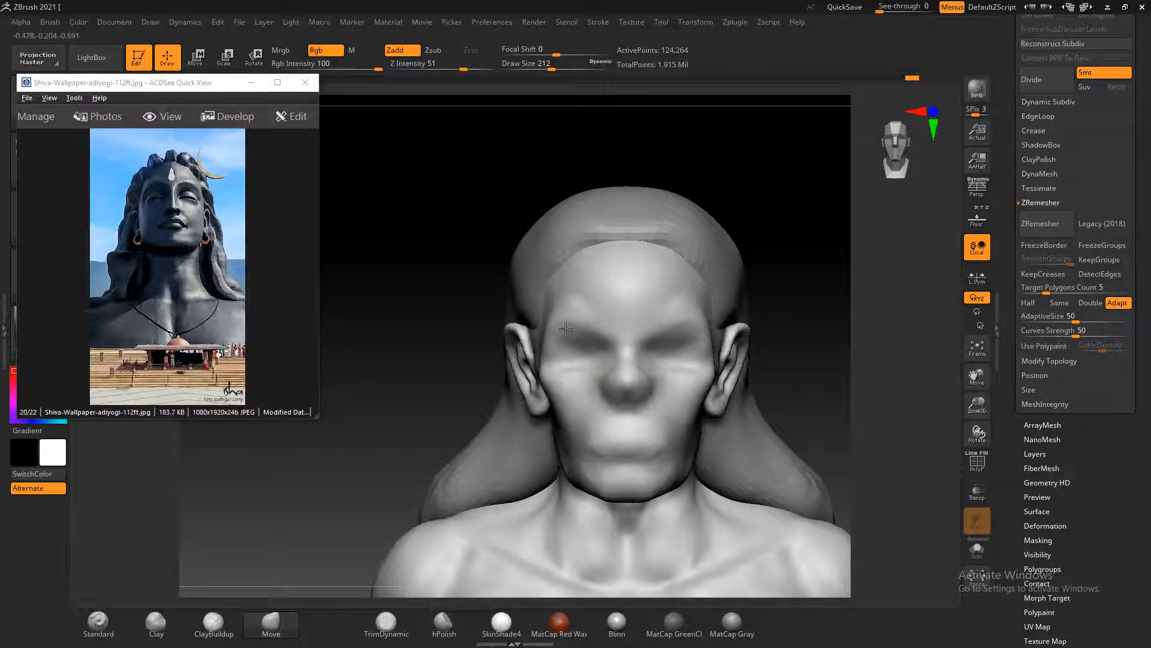
pyautogui.press('shift')
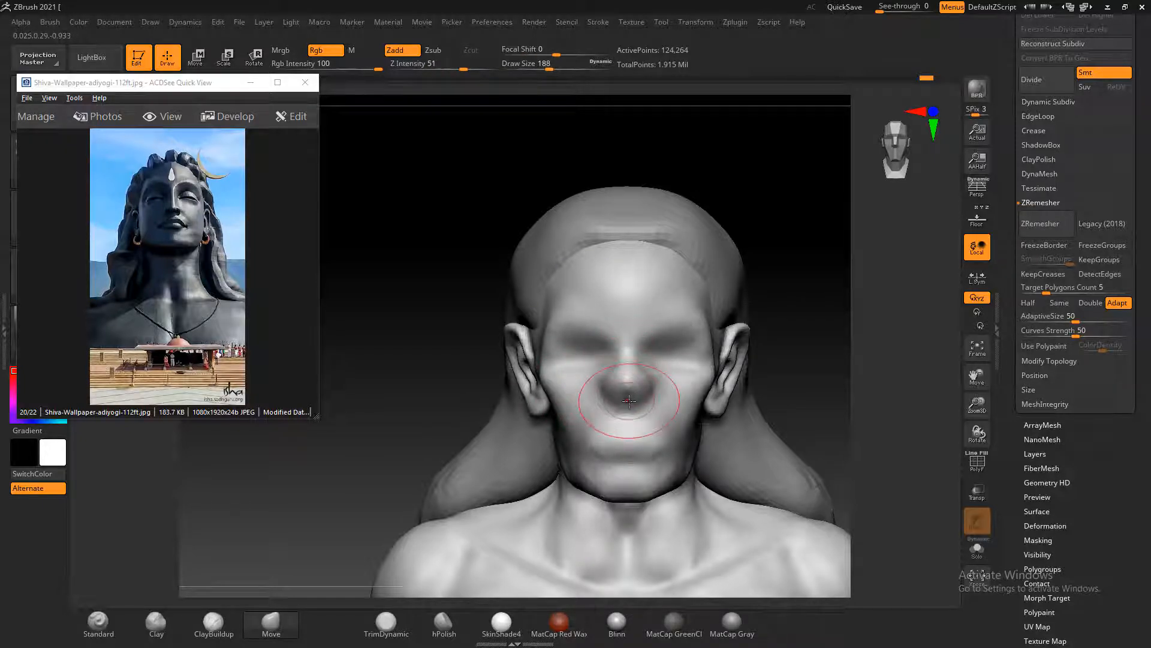
# Pull the nose tip into shape and narrow the nose with the Move brush, reducing the draw size to 124, and smooth the bridge
pyautogui.moveTo(622, 401); pyautogui.dragTo(623, 398)
pyautogui.keyDown('alt'); pyautogui.moveTo(821, 363); pyautogui.dragTo(815, 390); pyautogui.keyUp('alt')
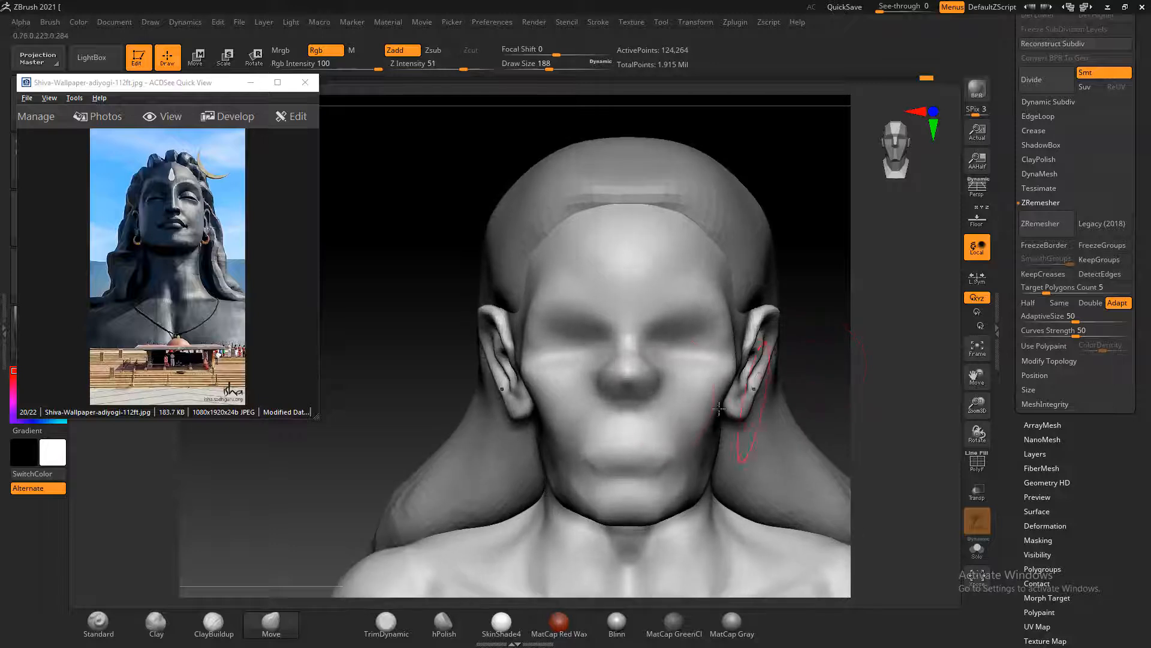
pyautogui.moveTo(643, 398); pyautogui.dragTo(643, 407)
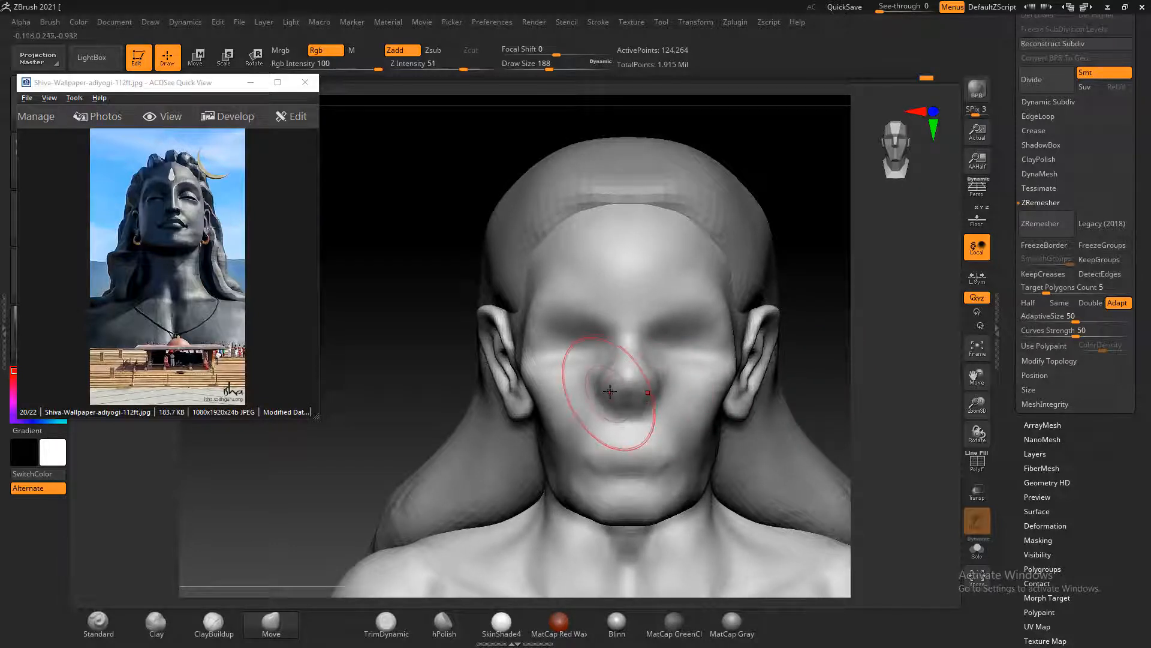
pyautogui.press('[')
pyautogui.press('[')
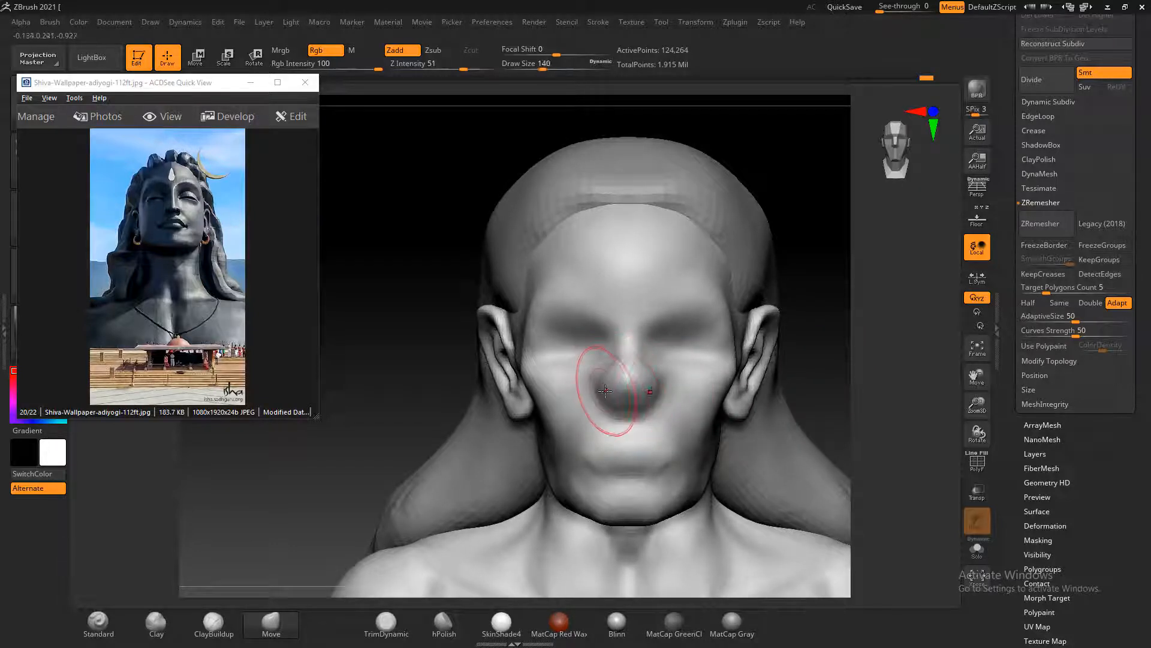
pyautogui.press('[')
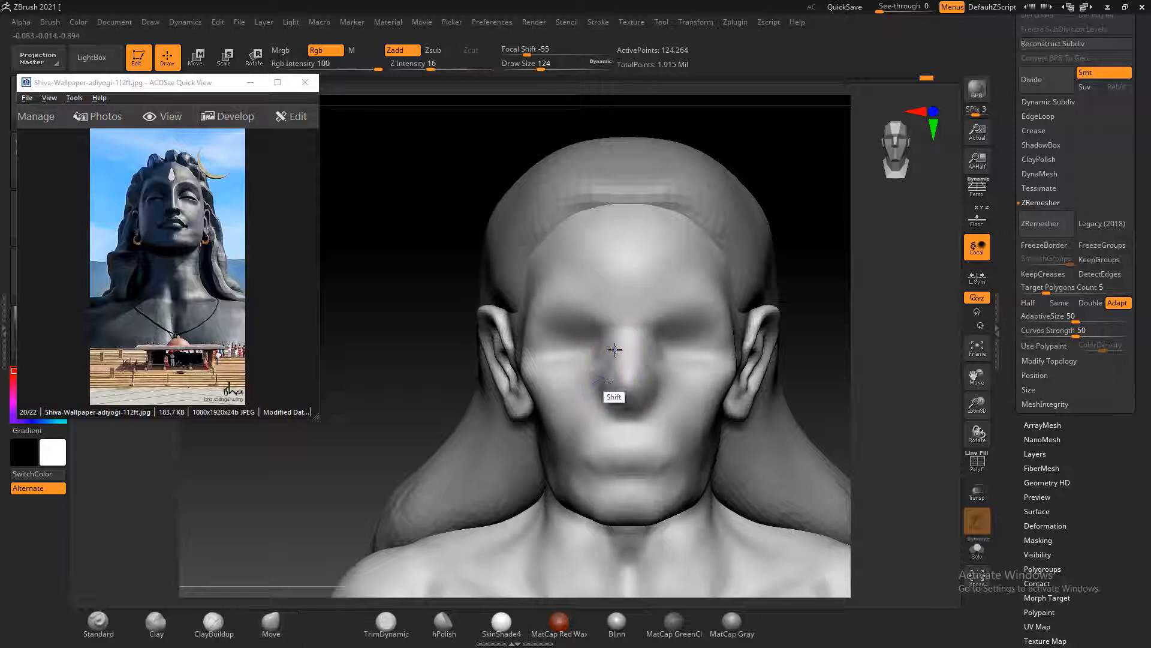
pyautogui.keyDown('shift'); pyautogui.moveTo(614, 363); pyautogui.dragTo(628, 385); pyautogui.keyUp('shift')
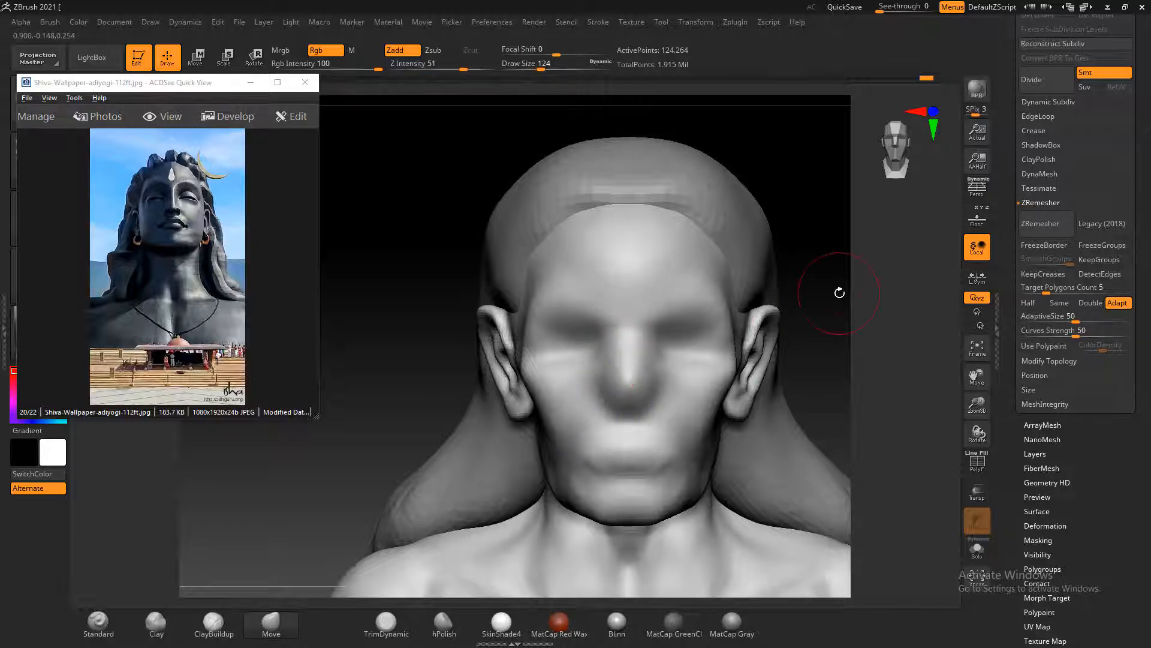
pyautogui.keyDown('alt'); pyautogui.moveTo(857, 279); pyautogui.dragTo(843, 295); pyautogui.keyUp('alt')
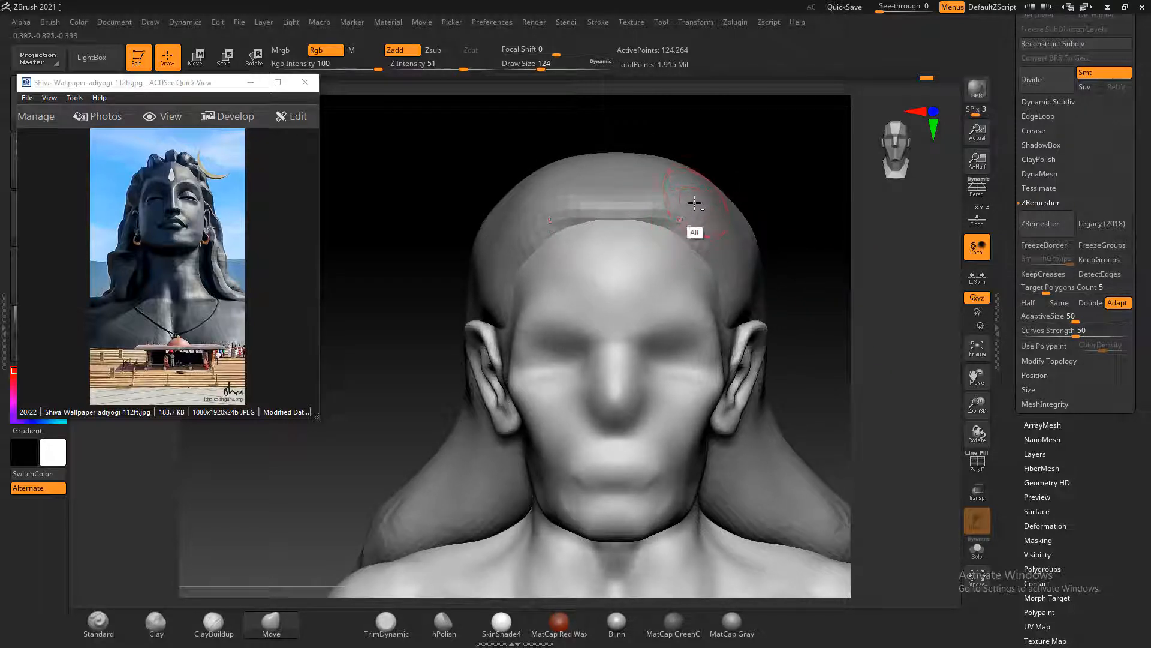
# Select the hair subtool, make a ClayBuildup stroke on the crown and subdivide the mesh once
pyautogui.keyDown('alt'); pyautogui.click(658, 192); pyautogui.keyUp('alt')
pyautogui.moveTo(804, 210); pyautogui.dragTo(817, 241)
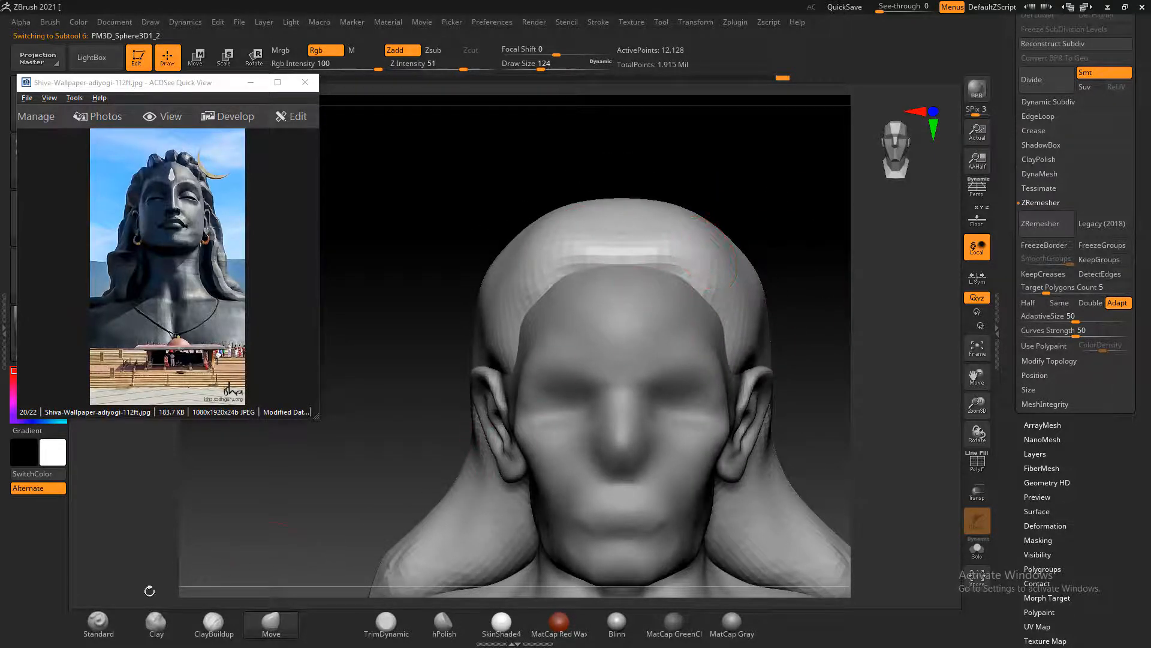
pyautogui.click(99, 623)
pyautogui.click(216, 627)
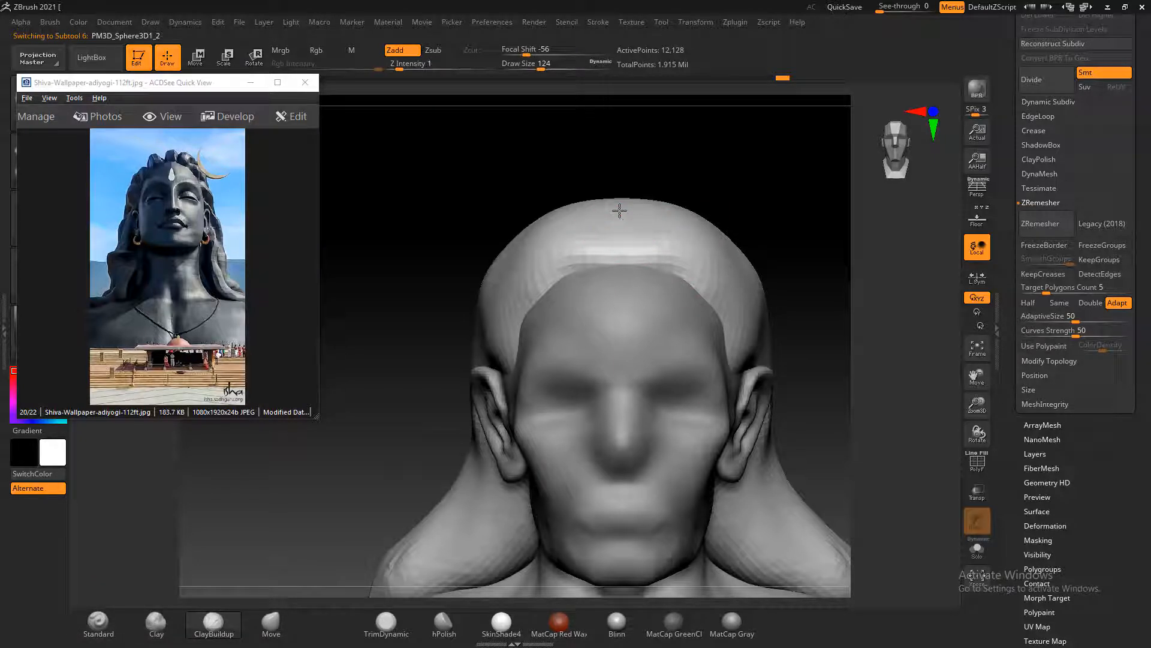
pyautogui.moveTo(619, 210)
pyautogui.mouseDown()
pyautogui.moveTo(663, 224)
pyautogui.moveTo(658, 257)
pyautogui.moveTo(628, 226)
pyautogui.mouseUp()
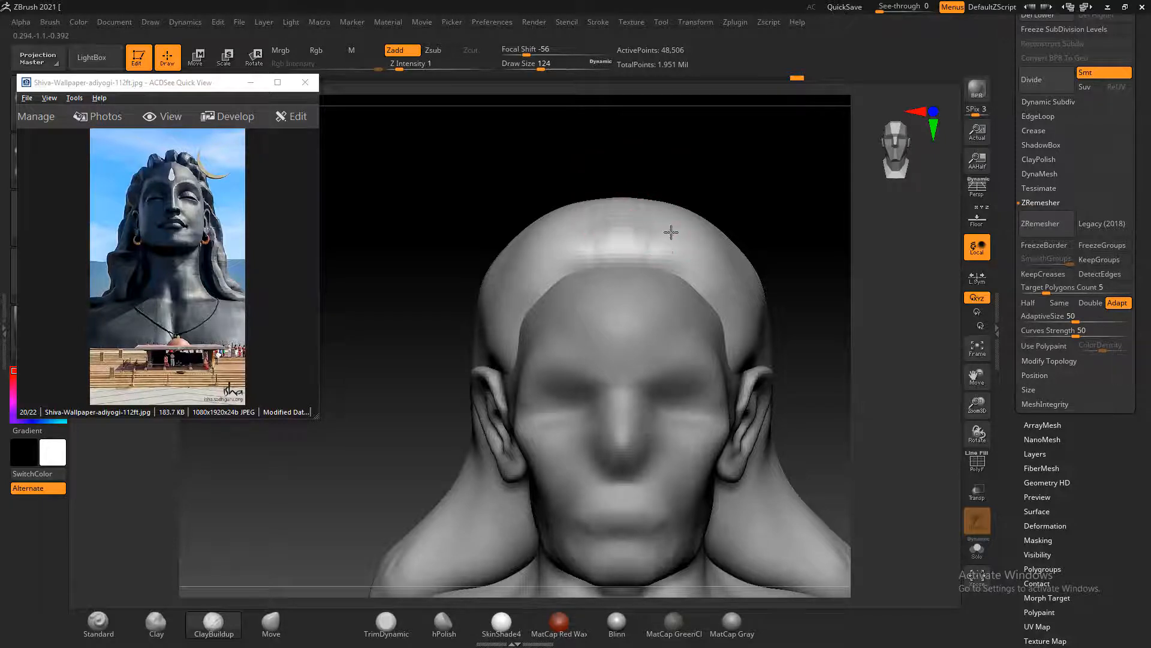
# Carve strand grooves running back from the forehead hairline with the Standard brush at focal shift 78 and draw size 96
pyautogui.click(98, 623)
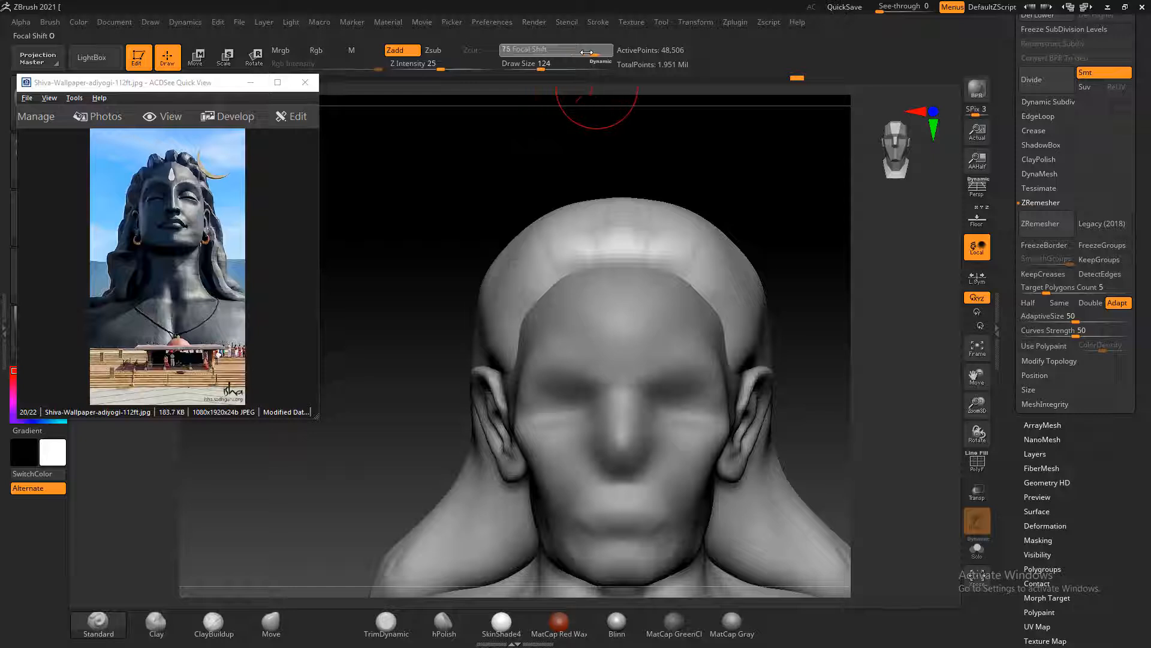
pyautogui.moveTo(587, 52); pyautogui.dragTo(588, 52)
pyautogui.press('[')
pyautogui.press('[')
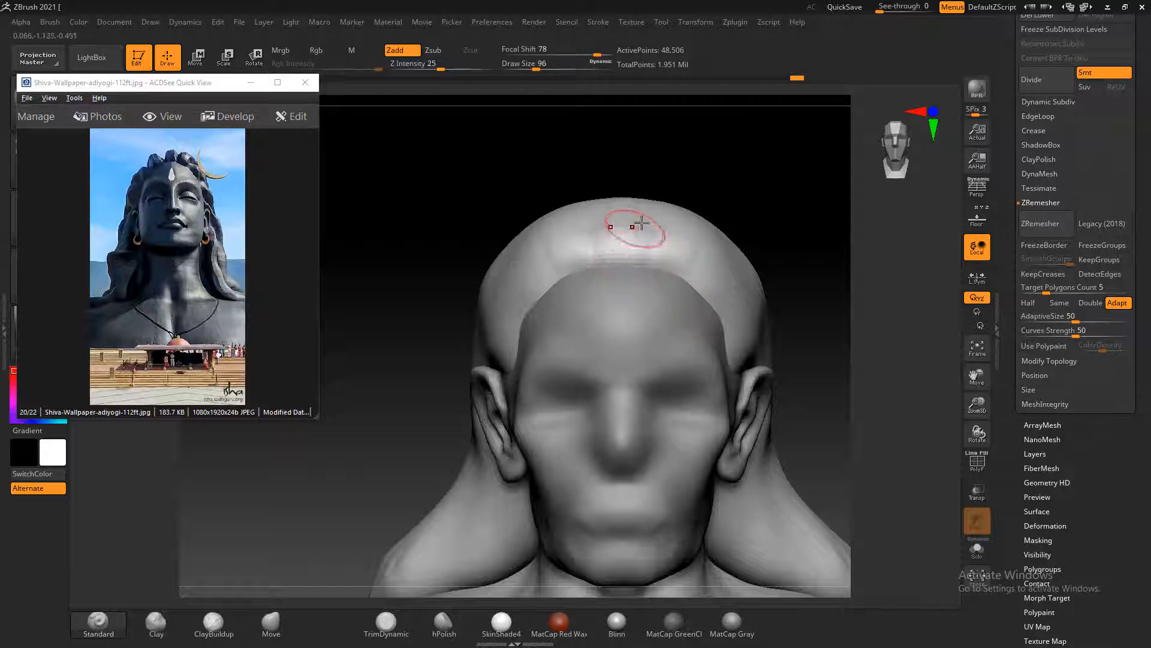
pyautogui.moveTo(685, 180); pyautogui.dragTo(708, 184)
pyautogui.keyDown('alt'); pyautogui.moveTo(590, 235); pyautogui.dragTo(601, 261); pyautogui.keyUp('alt')
pyautogui.keyDown('alt'); pyautogui.moveTo(530, 241); pyautogui.dragTo(551, 270); pyautogui.keyUp('alt')
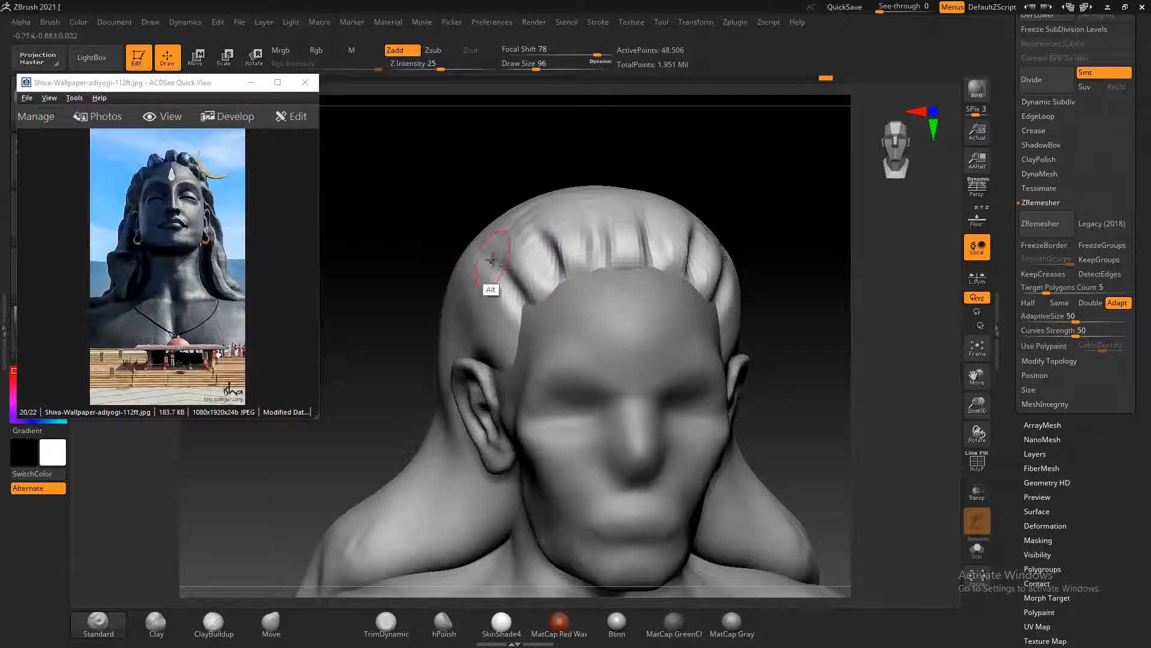
pyautogui.moveTo(804, 249); pyautogui.dragTo(825, 238)
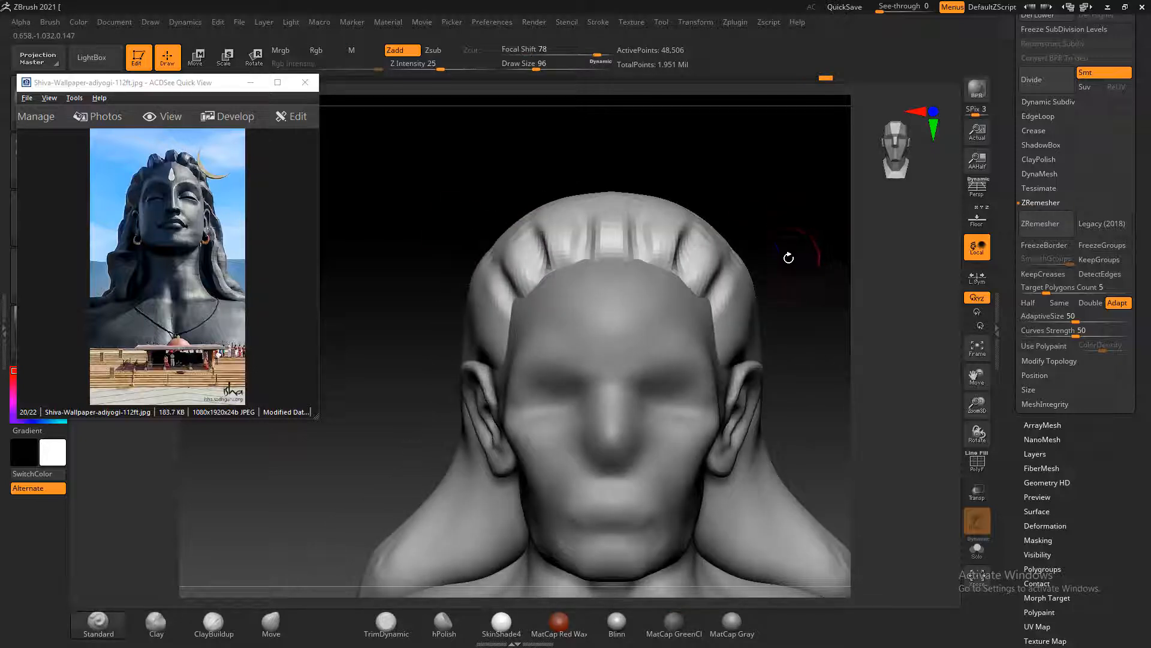
# Deepen the front hair grooves and extend them back over the crown along the sides of the head
pyautogui.moveTo(587, 193)
pyautogui.keyDown('alt'); pyautogui.mouseDown()
pyautogui.moveTo(581, 185)
pyautogui.moveTo(593, 206)
pyautogui.moveTo(594, 288)
pyautogui.mouseUp(); pyautogui.keyUp('alt')
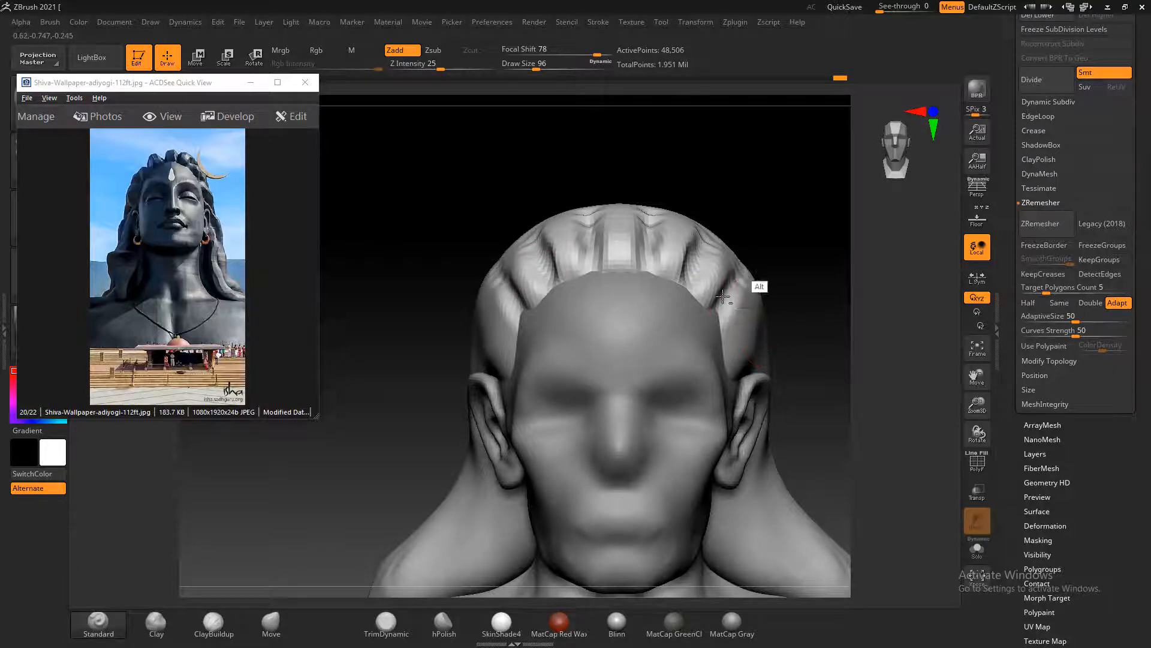
pyautogui.moveTo(802, 245)
pyautogui.keyDown('alt'); pyautogui.mouseDown()
pyautogui.moveTo(830, 280)
pyautogui.moveTo(825, 296)
pyautogui.moveTo(753, 291)
pyautogui.mouseUp(); pyautogui.keyUp('alt')
pyautogui.moveTo(573, 231); pyautogui.dragTo(437, 229)
pyautogui.keyDown('alt'); pyautogui.moveTo(639, 223); pyautogui.dragTo(717, 211); pyautogui.keyUp('alt')
pyautogui.keyDown('alt'); pyautogui.moveTo(639, 223); pyautogui.dragTo(763, 240); pyautogui.keyUp('alt')
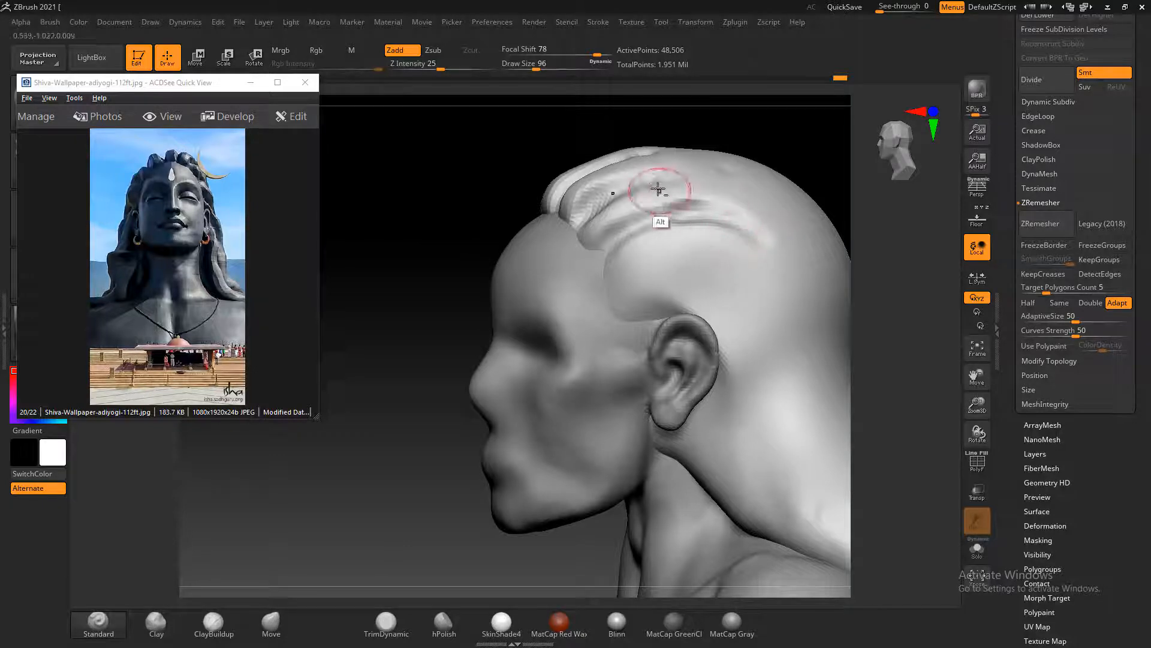
pyautogui.keyDown('alt'); pyautogui.moveTo(664, 182); pyautogui.dragTo(789, 195); pyautogui.keyUp('alt')
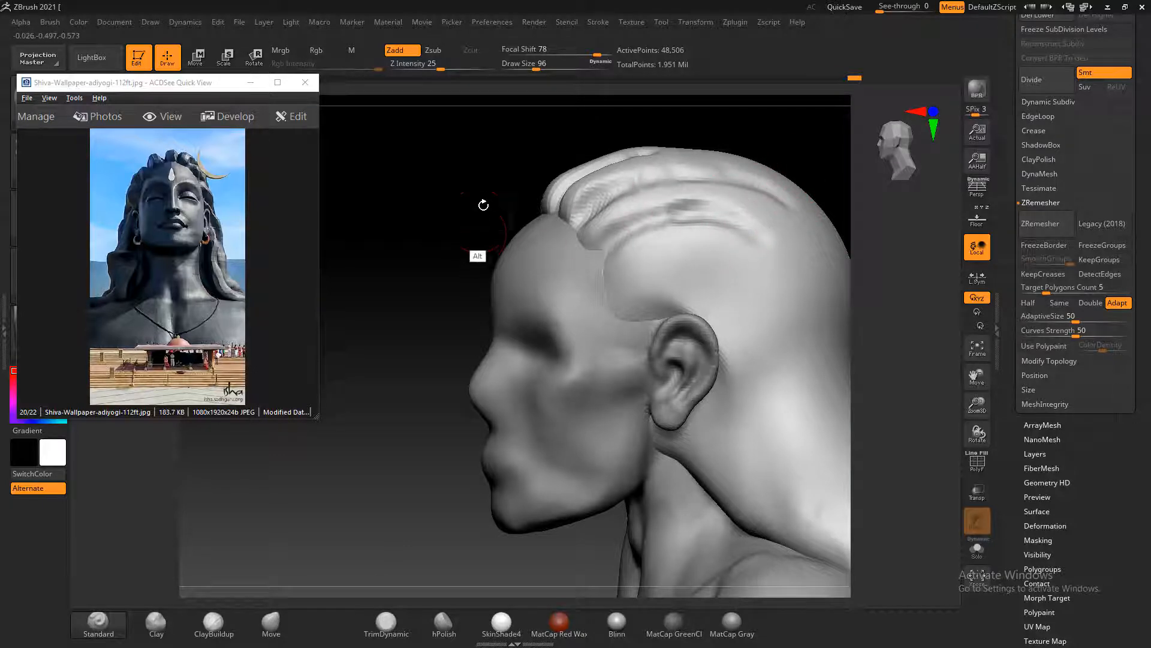
# Examine the grooved hair from the front and side, and bring up the side-profile photo of the statue by the wall
pyautogui.keyDown('alt'); pyautogui.moveTo(503, 206); pyautogui.dragTo(446, 214); pyautogui.keyUp('alt')
pyautogui.moveTo(415, 249); pyautogui.dragTo(451, 167)
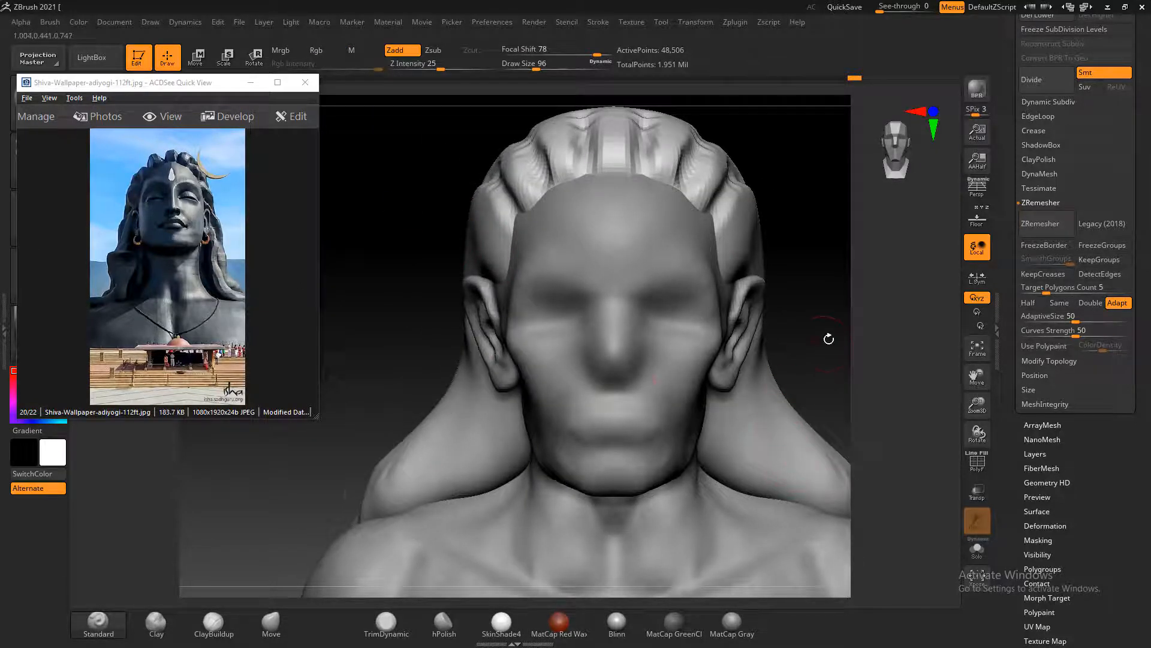
pyautogui.keyDown('alt'); pyautogui.moveTo(829, 339); pyautogui.dragTo(784, 304); pyautogui.keyUp('alt')
pyautogui.moveTo(793, 343); pyautogui.dragTo(728, 325)
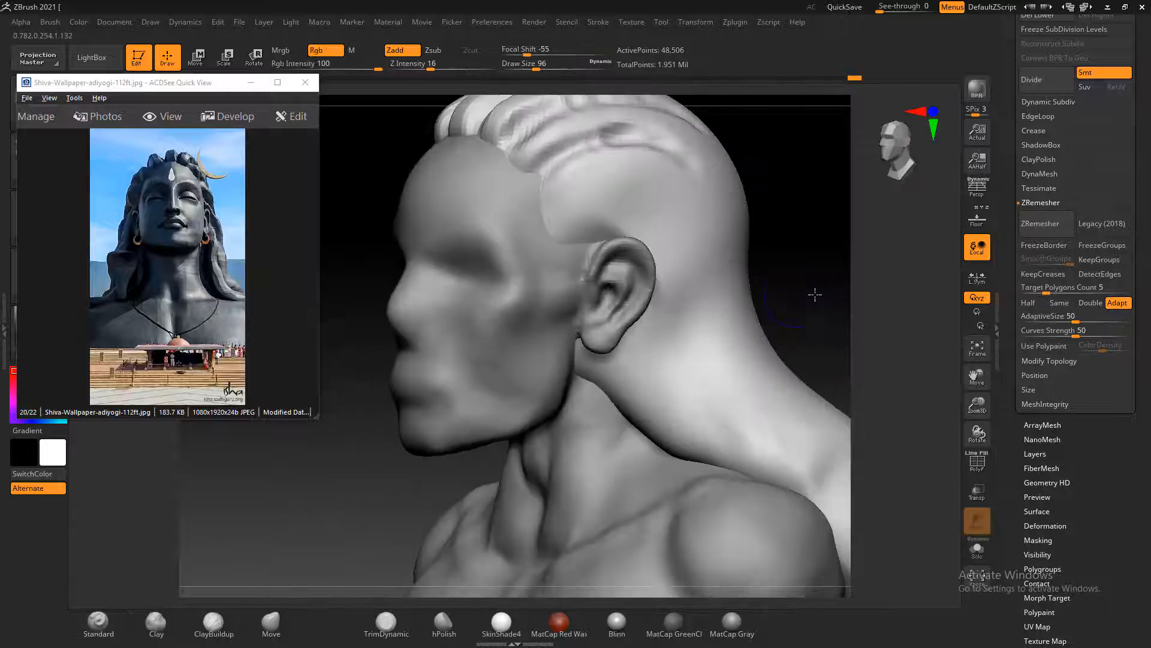
pyautogui.moveTo(814, 293); pyautogui.dragTo(594, 330)
pyautogui.press('shift')
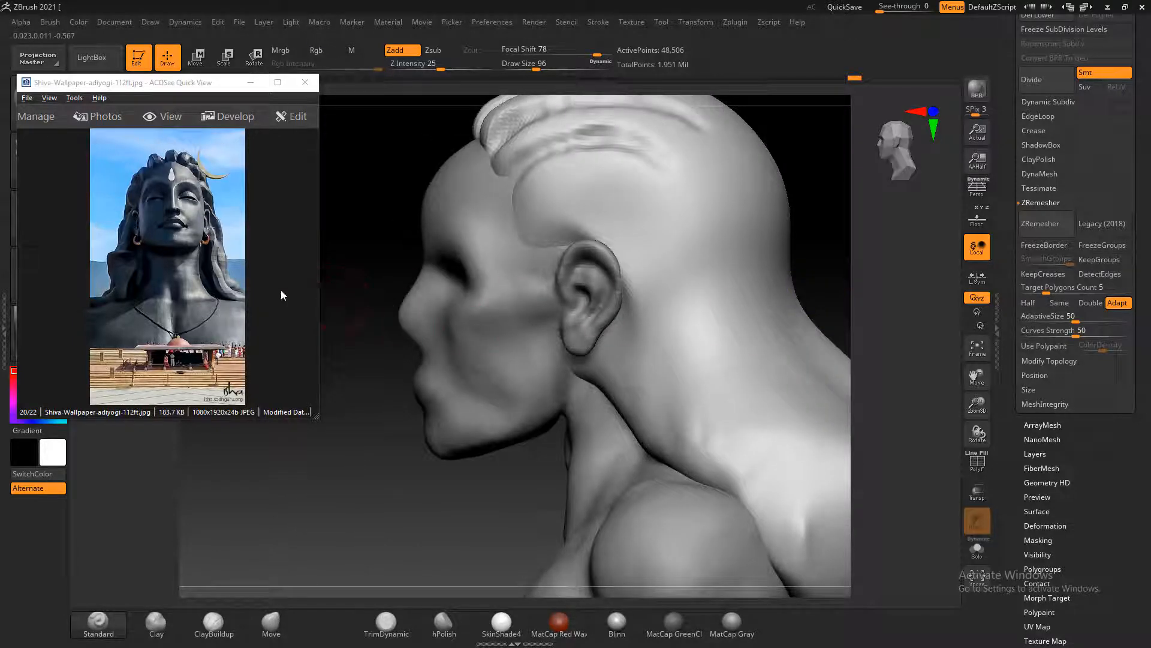
pyautogui.scroll(-1, 188, 276)
pyautogui.scroll(-1, 201, 287)
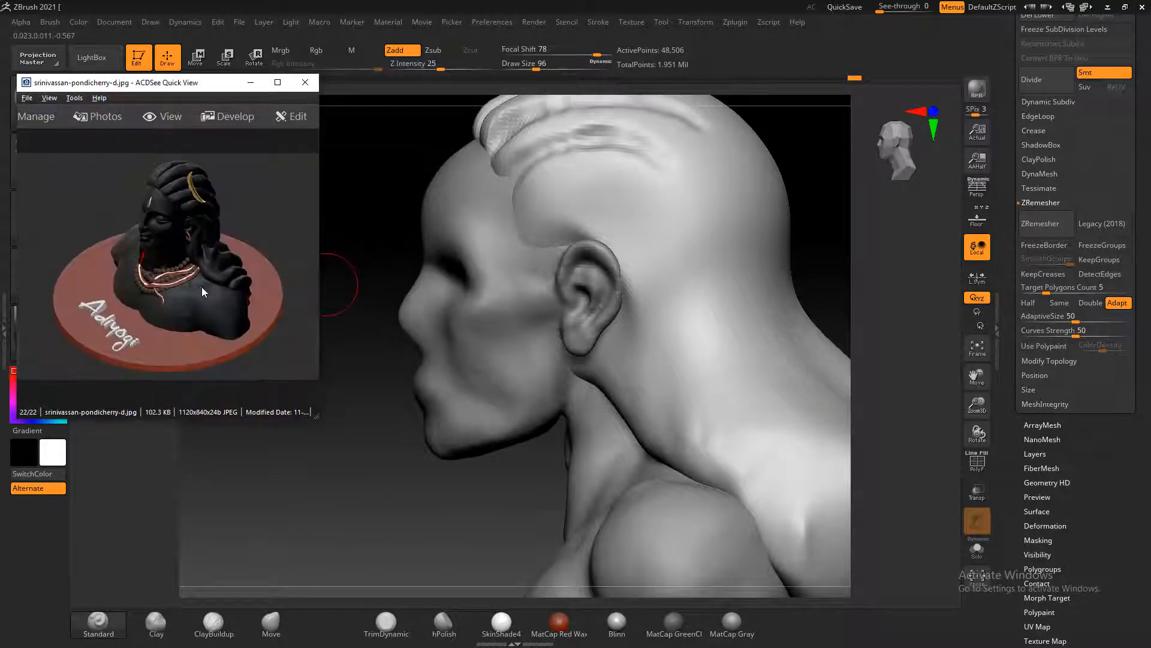
pyautogui.scroll(3, 203, 287)
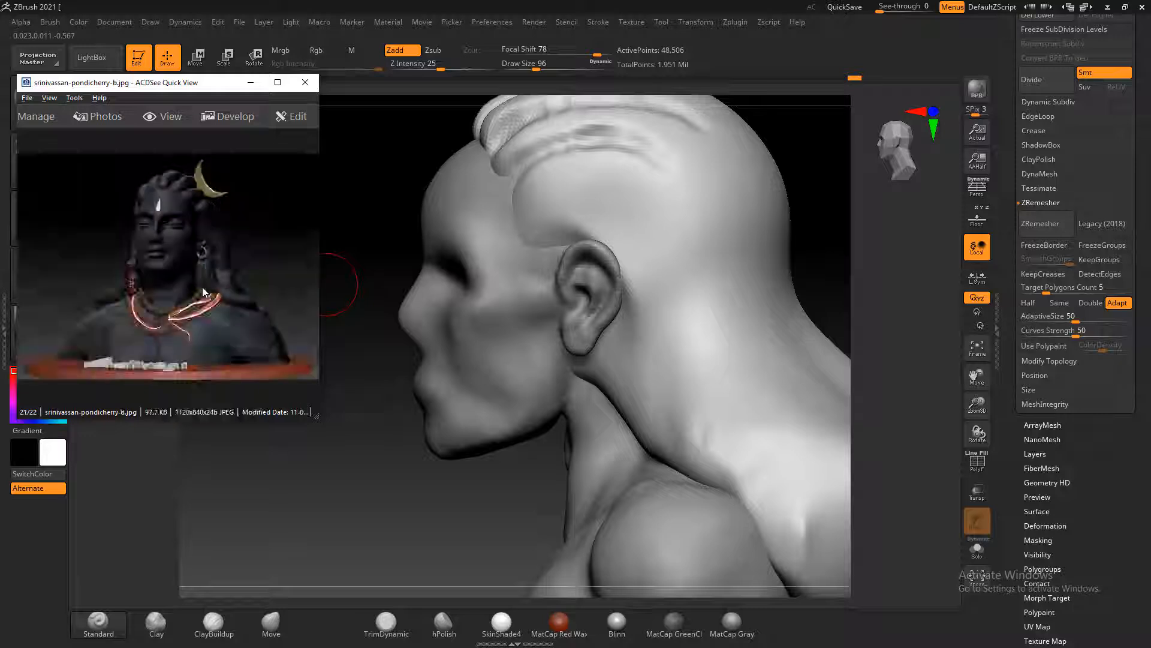
pyautogui.click(357, 234)
pyautogui.moveTo(361, 226); pyautogui.dragTo(350, 239)
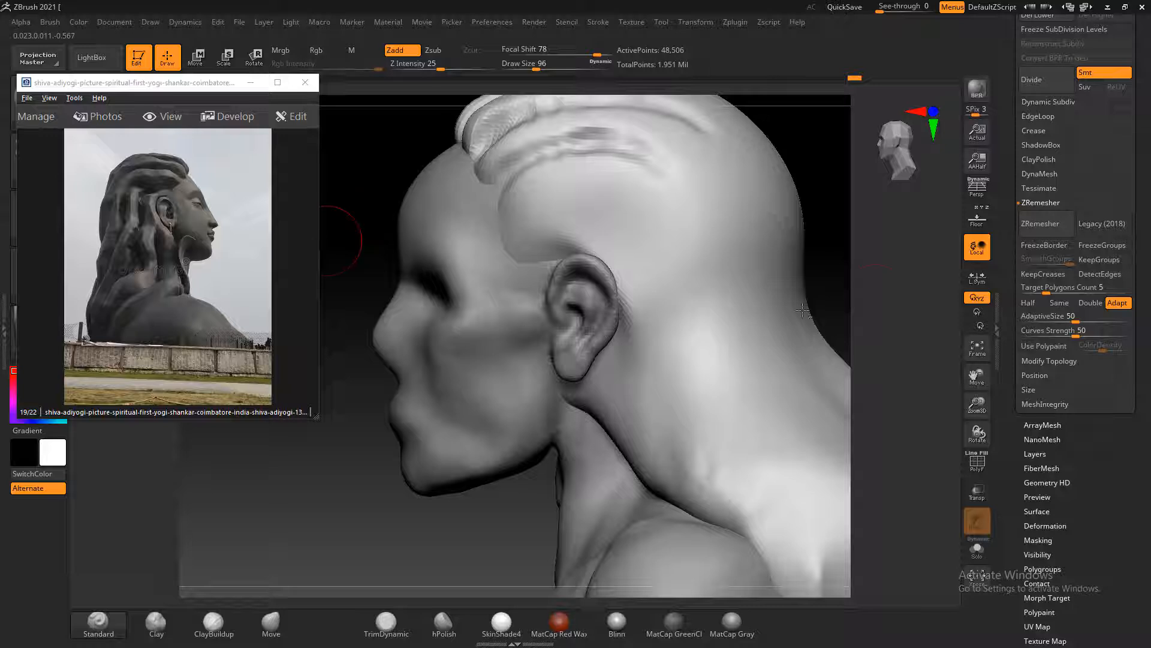
# Carve a long groove from the hairline above the ear toward the nape, plus several shorter strand grooves behind the ear
pyautogui.moveTo(532, 243)
pyautogui.keyDown('alt'); pyautogui.mouseDown()
pyautogui.moveTo(593, 213)
pyautogui.moveTo(560, 230)
pyautogui.moveTo(680, 232)
pyautogui.moveTo(645, 239)
pyautogui.moveTo(810, 447)
pyautogui.mouseUp(); pyautogui.keyUp('alt')
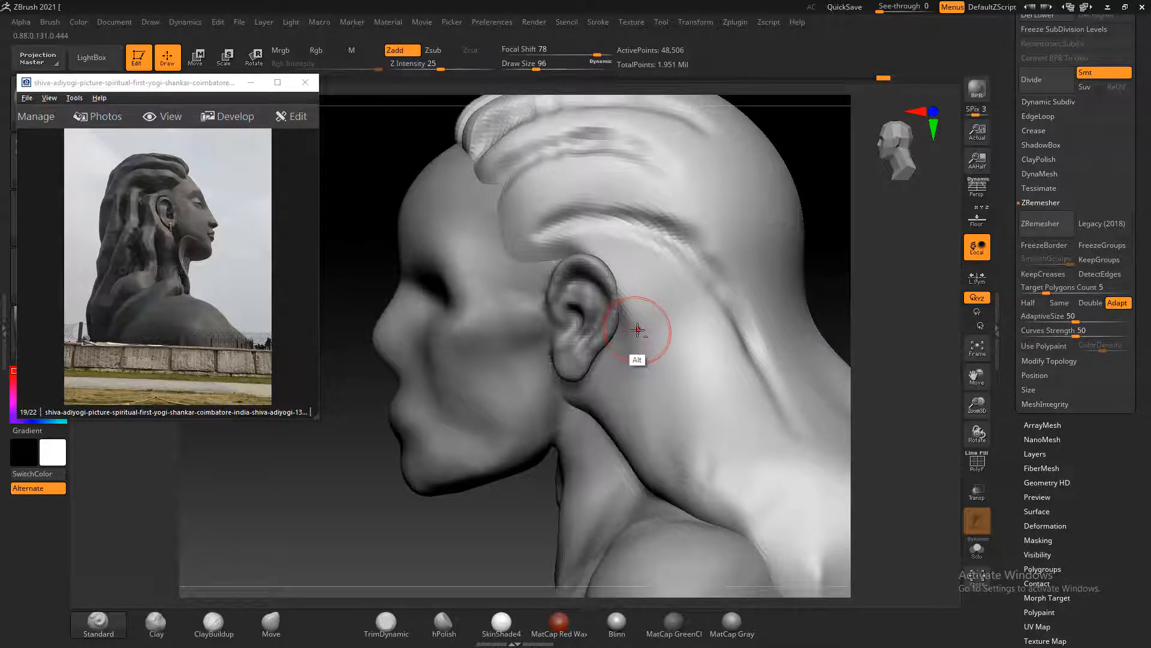
pyautogui.keyDown('alt'); pyautogui.moveTo(644, 260); pyautogui.dragTo(671, 376); pyautogui.keyUp('alt')
pyautogui.keyDown('alt'); pyautogui.moveTo(665, 336); pyautogui.dragTo(679, 412); pyautogui.keyUp('alt')
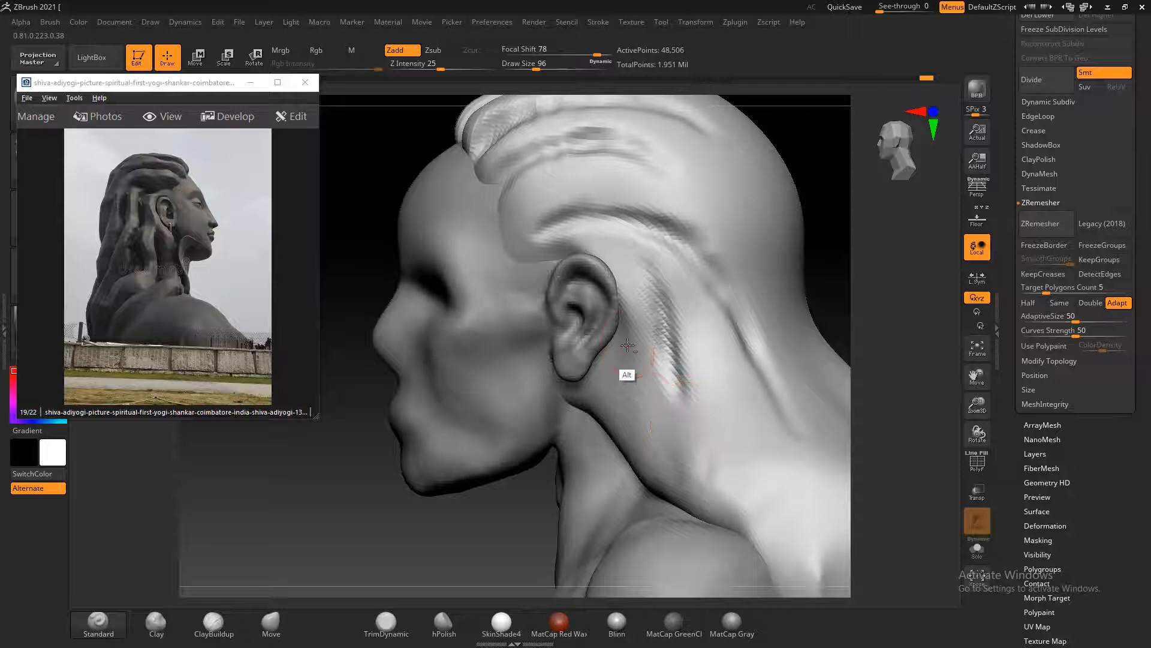
pyautogui.keyDown('alt'); pyautogui.moveTo(627, 348); pyautogui.dragTo(654, 430); pyautogui.keyUp('alt')
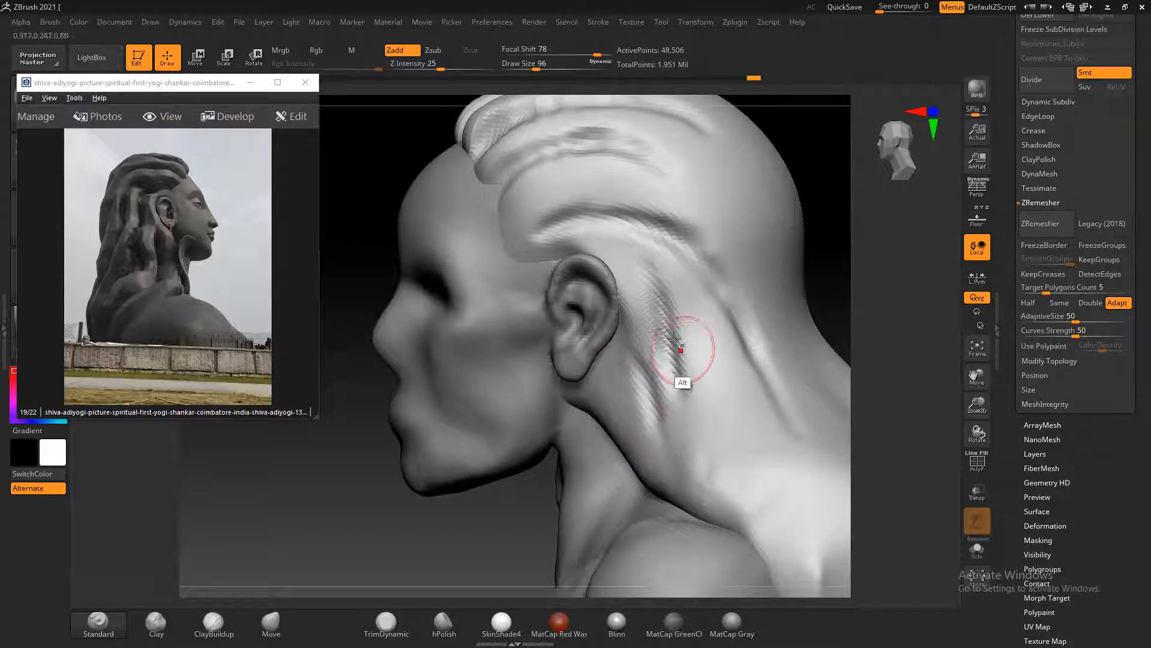
pyautogui.keyDown('alt'); pyautogui.moveTo(674, 329); pyautogui.dragTo(689, 399); pyautogui.keyUp('alt')
# Continue the strand grooves down the lower hair toward the shoulder and along its front edge below the ear
pyautogui.keyDown('alt'); pyautogui.moveTo(842, 272); pyautogui.dragTo(814, 257); pyautogui.keyUp('alt')
pyautogui.moveTo(555, 218)
pyautogui.keyDown('alt'); pyautogui.mouseDown()
pyautogui.moveTo(609, 359)
pyautogui.moveTo(650, 401)
pyautogui.moveTo(688, 413)
pyautogui.mouseUp(); pyautogui.keyUp('alt')
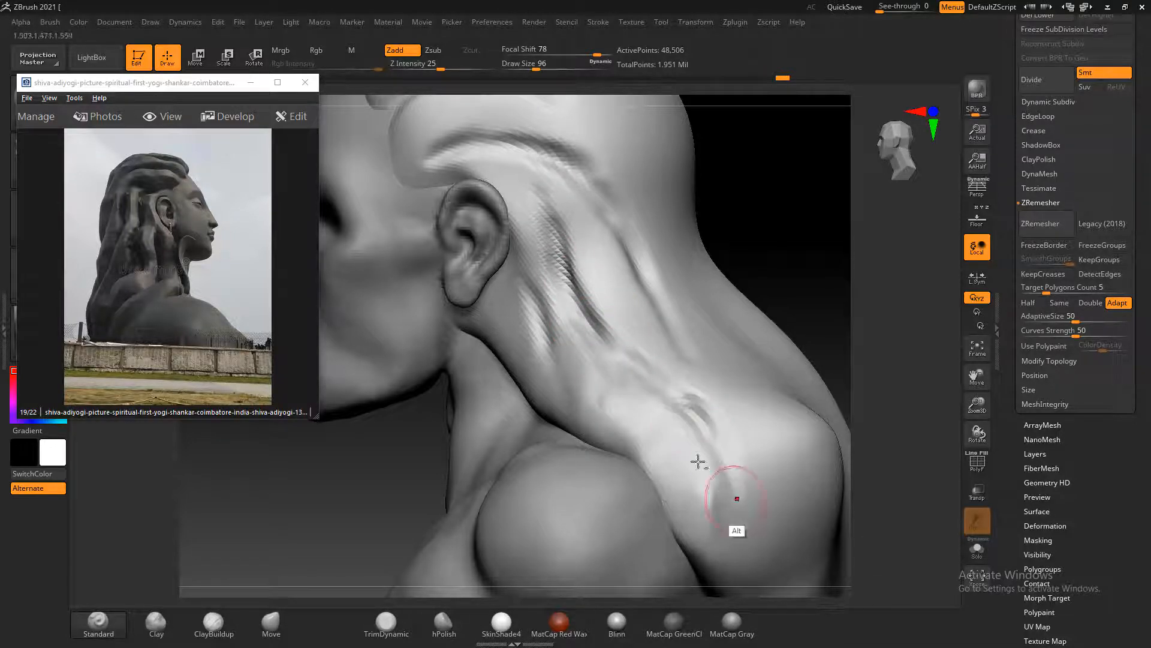
pyautogui.keyDown('alt'); pyautogui.moveTo(538, 313); pyautogui.dragTo(573, 407); pyautogui.keyUp('alt')
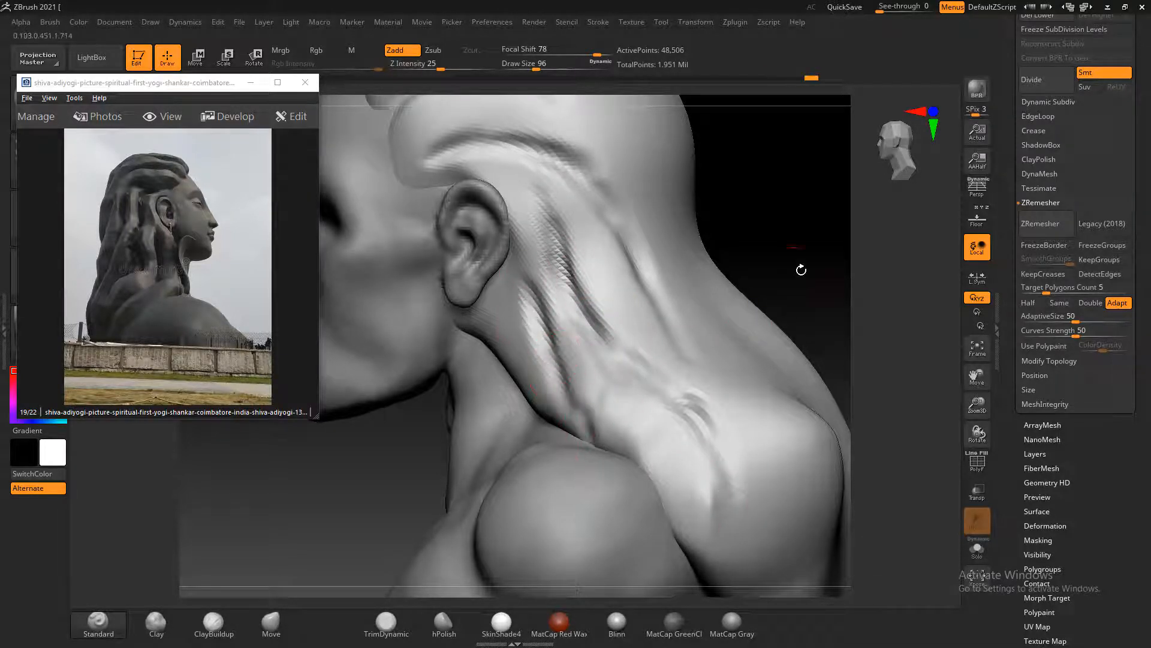
pyautogui.moveTo(800, 260)
pyautogui.mouseDown()
pyautogui.moveTo(812, 252)
pyautogui.moveTo(727, 294)
pyautogui.moveTo(804, 223)
pyautogui.moveTo(777, 303)
pyautogui.moveTo(774, 278)
pyautogui.moveTo(743, 342)
pyautogui.mouseUp()
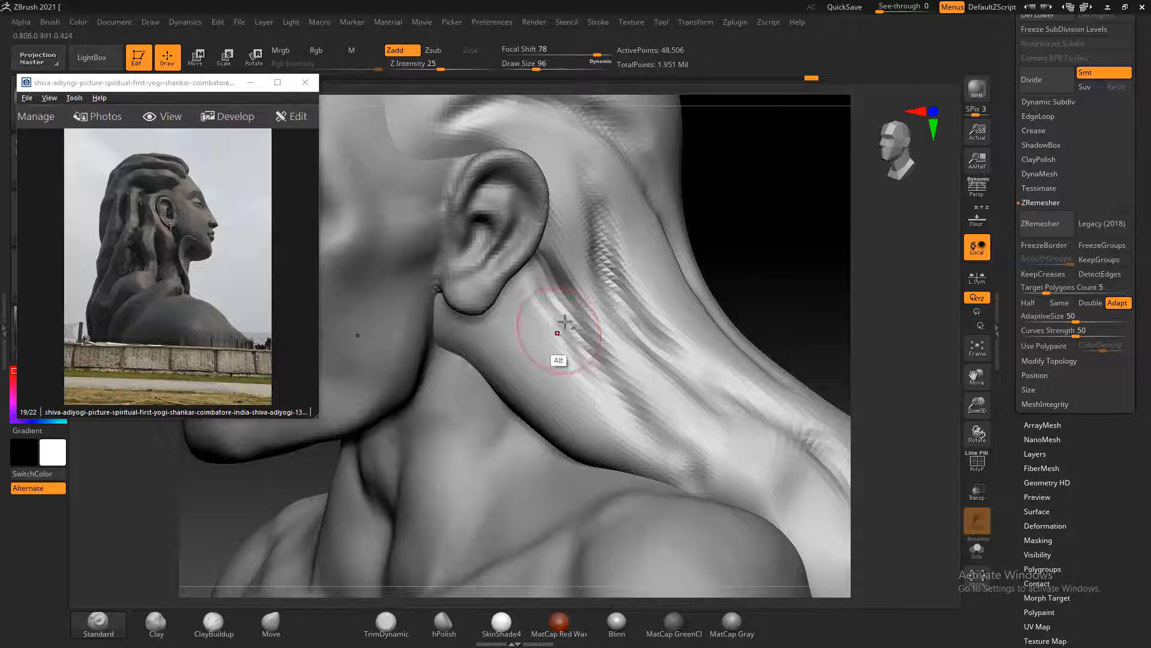
# Carve more strand grooves into the side hair behind the ear, running down toward the shoulder
pyautogui.moveTo(738, 240); pyautogui.dragTo(766, 249)
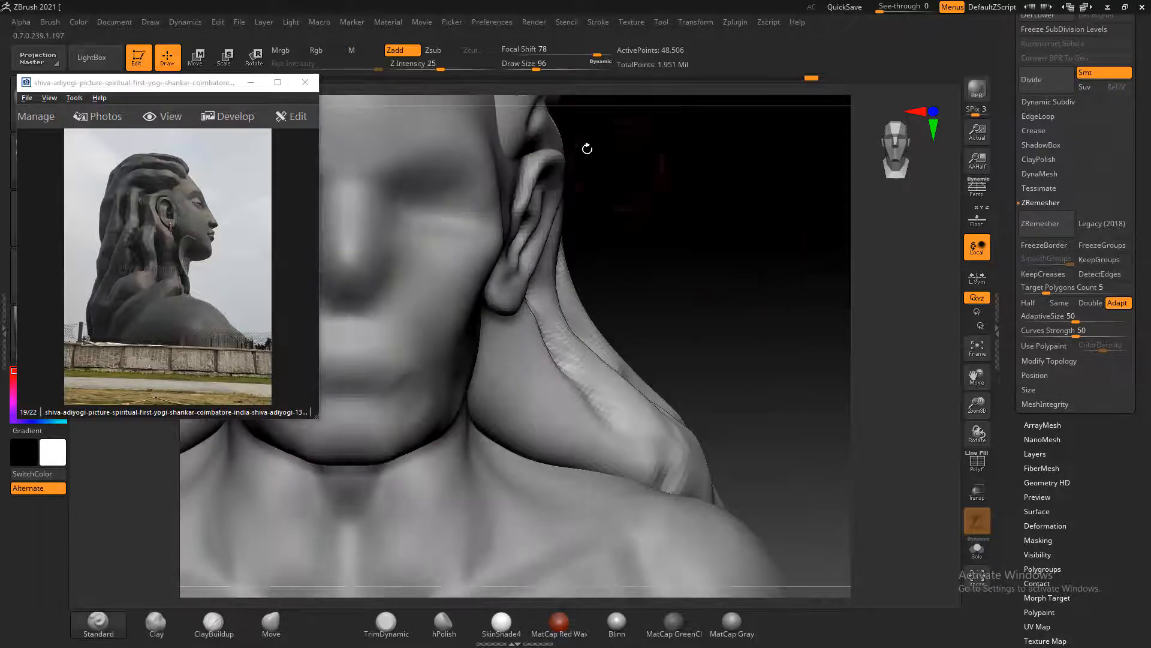
pyautogui.moveTo(587, 148)
pyautogui.mouseDown()
pyautogui.moveTo(789, 224)
pyautogui.moveTo(720, 246)
pyautogui.moveTo(728, 239)
pyautogui.moveTo(787, 321)
pyautogui.moveTo(768, 314)
pyautogui.moveTo(380, 385)
pyautogui.moveTo(375, 231)
pyautogui.moveTo(349, 257)
pyautogui.moveTo(372, 280)
pyautogui.moveTo(364, 266)
pyautogui.moveTo(333, 311)
pyautogui.mouseUp()
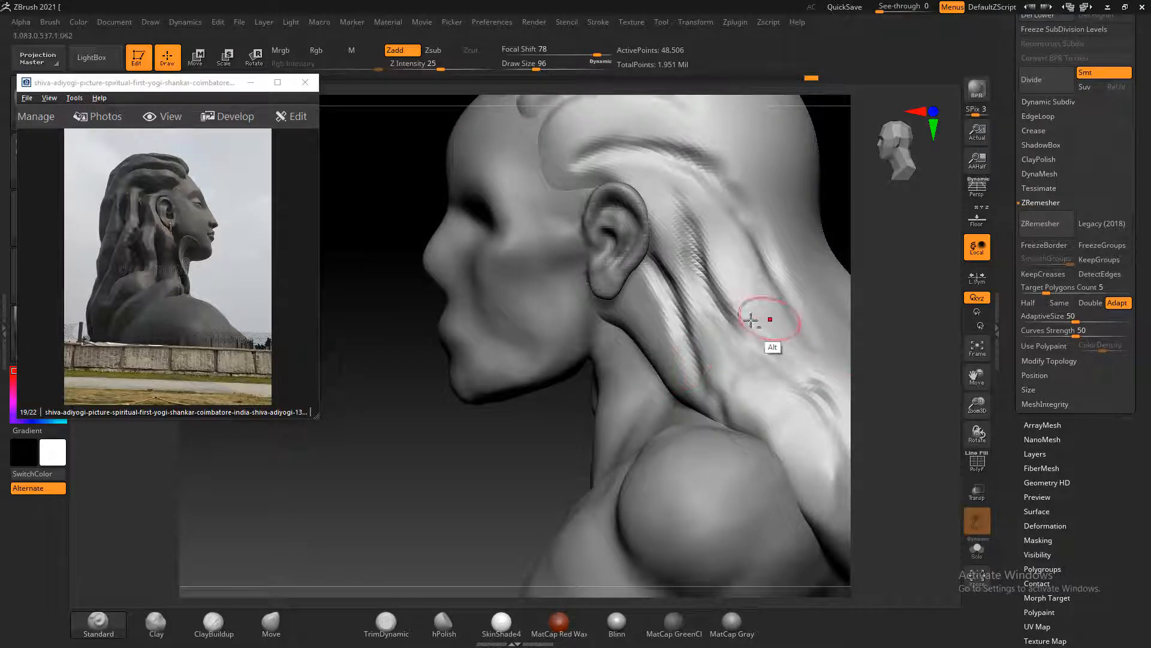
pyautogui.moveTo(719, 303)
pyautogui.keyDown('alt'); pyautogui.mouseDown()
pyautogui.moveTo(759, 356)
pyautogui.moveTo(804, 383)
pyautogui.moveTo(830, 432)
pyautogui.mouseUp(); pyautogui.keyUp('alt')
pyautogui.keyDown('alt'); pyautogui.moveTo(654, 252); pyautogui.dragTo(710, 391); pyautogui.keyUp('alt')
# Bring up the front-view photo Shiva-Wallpaper-adiyogi-112ft.jpg and carve strand grooves into the front edge of the hair below the earlobes
pyautogui.keyDown('shift'); pyautogui.moveTo(483, 443); pyautogui.dragTo(798, 290); pyautogui.keyUp('shift')
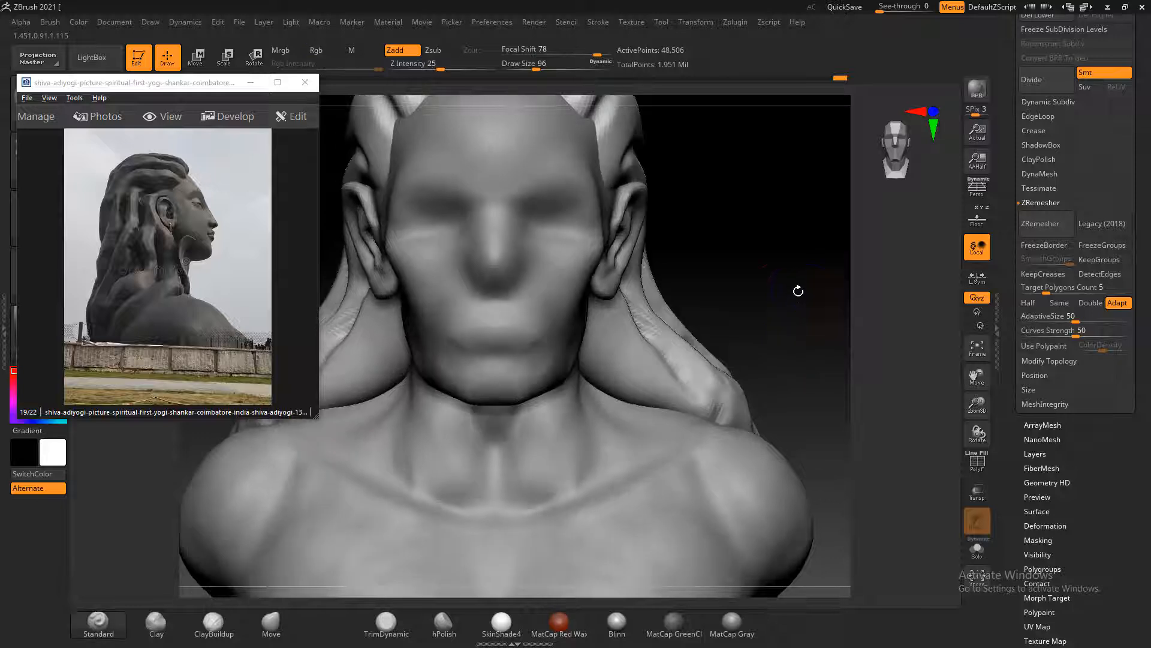
pyautogui.click(214, 282)
pyautogui.scroll(-1, 214, 287)
pyautogui.click(699, 258)
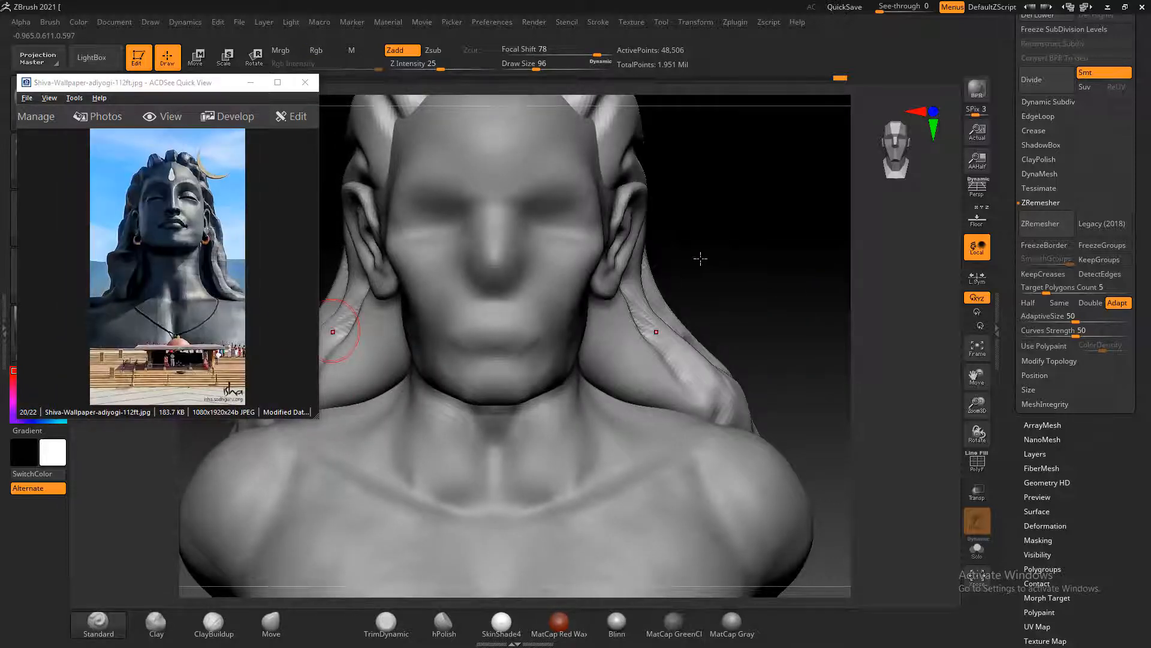
pyautogui.moveTo(699, 258)
pyautogui.mouseDown()
pyautogui.moveTo(722, 258)
pyautogui.moveTo(702, 265)
pyautogui.moveTo(697, 245)
pyautogui.mouseUp()
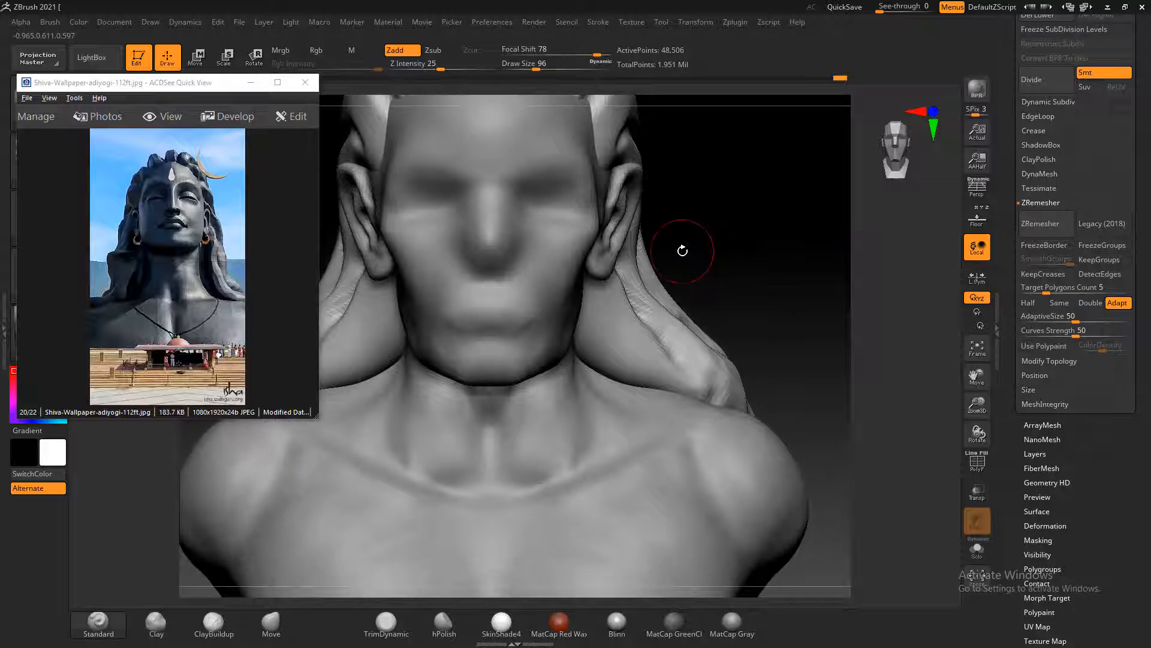
pyautogui.moveTo(597, 292)
pyautogui.keyDown('alt'); pyautogui.mouseDown()
pyautogui.moveTo(590, 308)
pyautogui.moveTo(589, 283)
pyautogui.moveTo(610, 371)
pyautogui.mouseUp(); pyautogui.keyUp('alt')
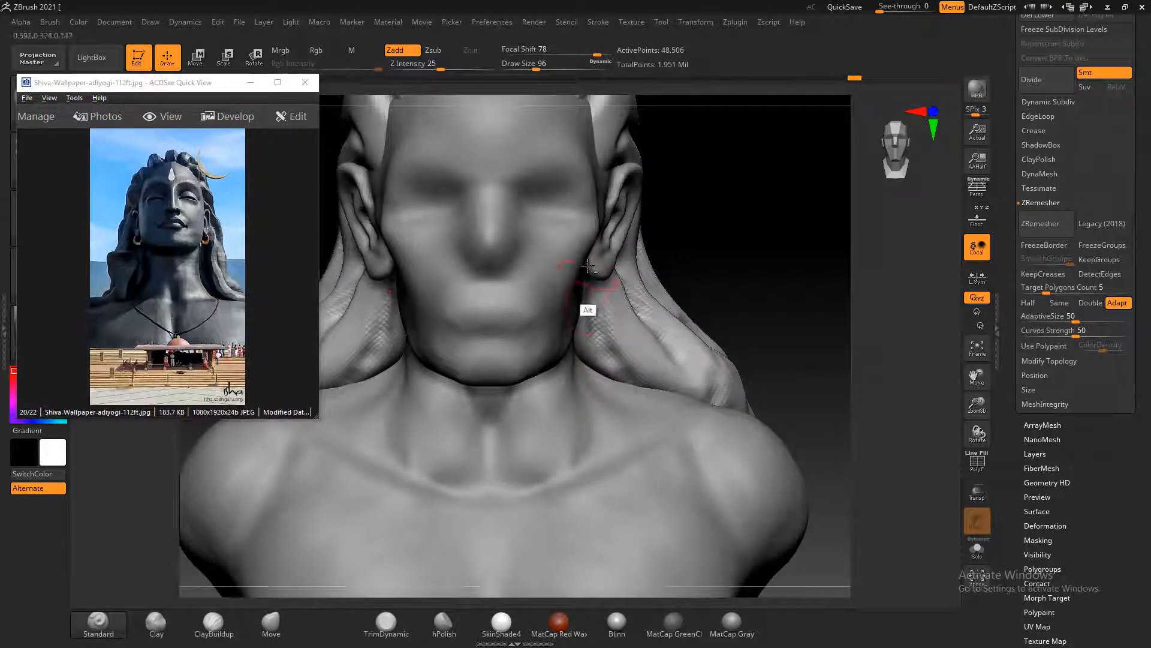
pyautogui.moveTo(588, 266)
pyautogui.keyDown('alt'); pyautogui.mouseDown()
pyautogui.moveTo(591, 342)
pyautogui.moveTo(599, 314)
pyautogui.moveTo(638, 312)
pyautogui.mouseUp(); pyautogui.keyUp('alt')
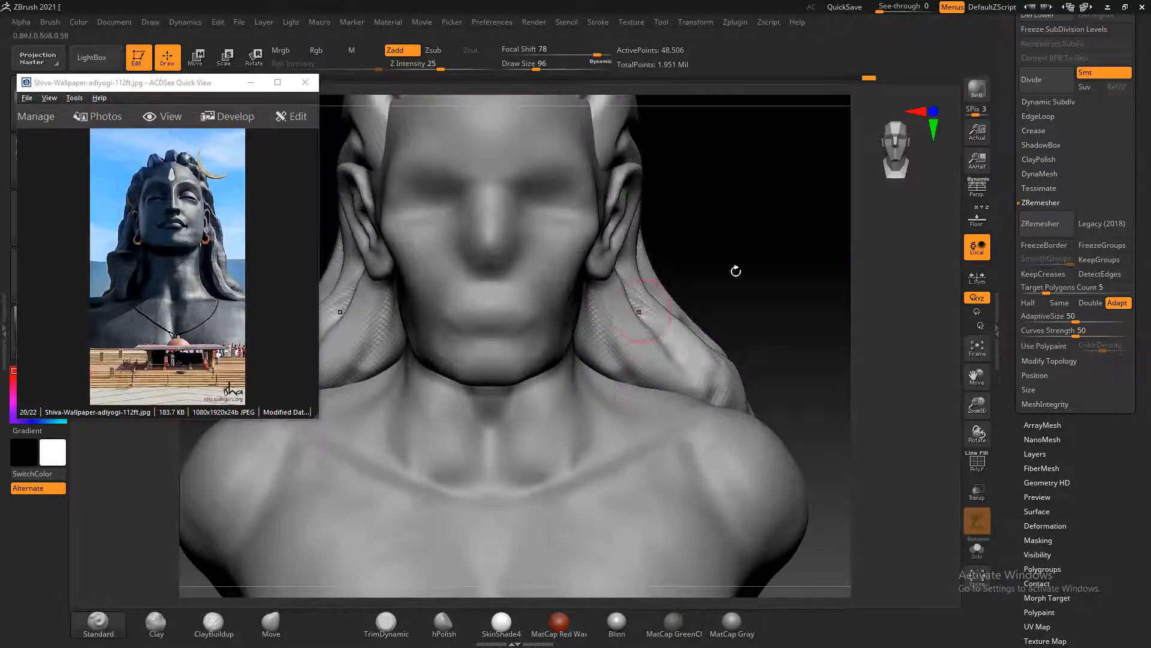
# Bring up the side photo img_6856.jpg and carve long grooves from the hair above the ear back toward the nape
pyautogui.moveTo(736, 271); pyautogui.dragTo(800, 229)
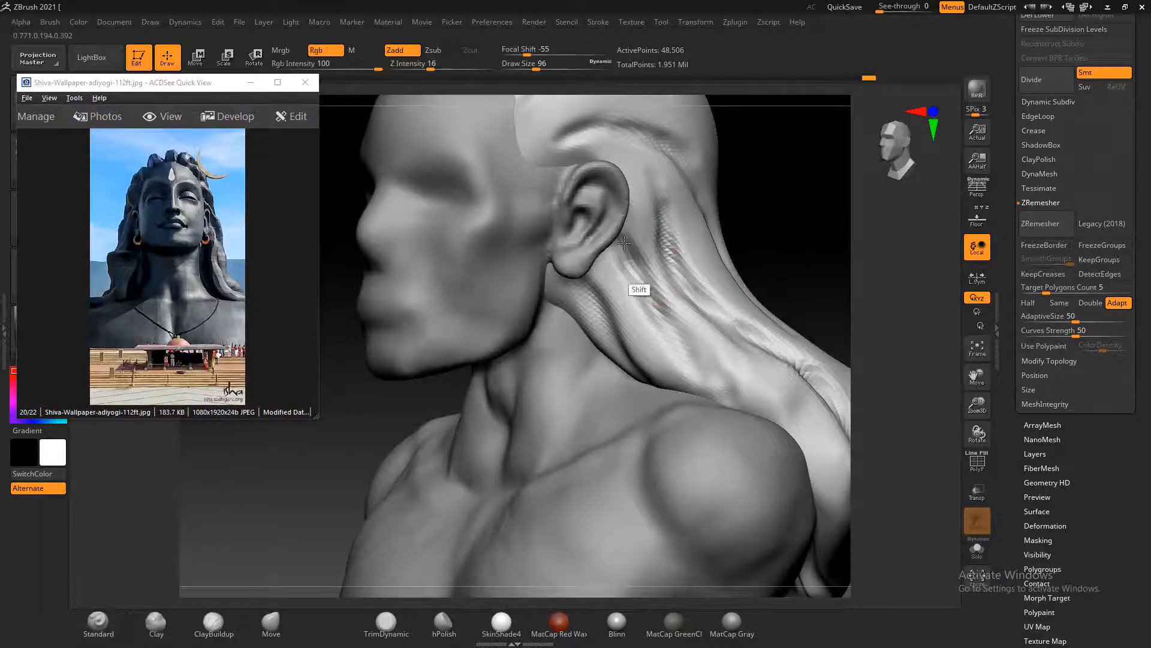
pyautogui.moveTo(784, 216)
pyautogui.mouseDown()
pyautogui.moveTo(782, 186)
pyautogui.moveTo(810, 247)
pyautogui.moveTo(663, 288)
pyautogui.moveTo(484, 221)
pyautogui.moveTo(498, 237)
pyautogui.mouseUp()
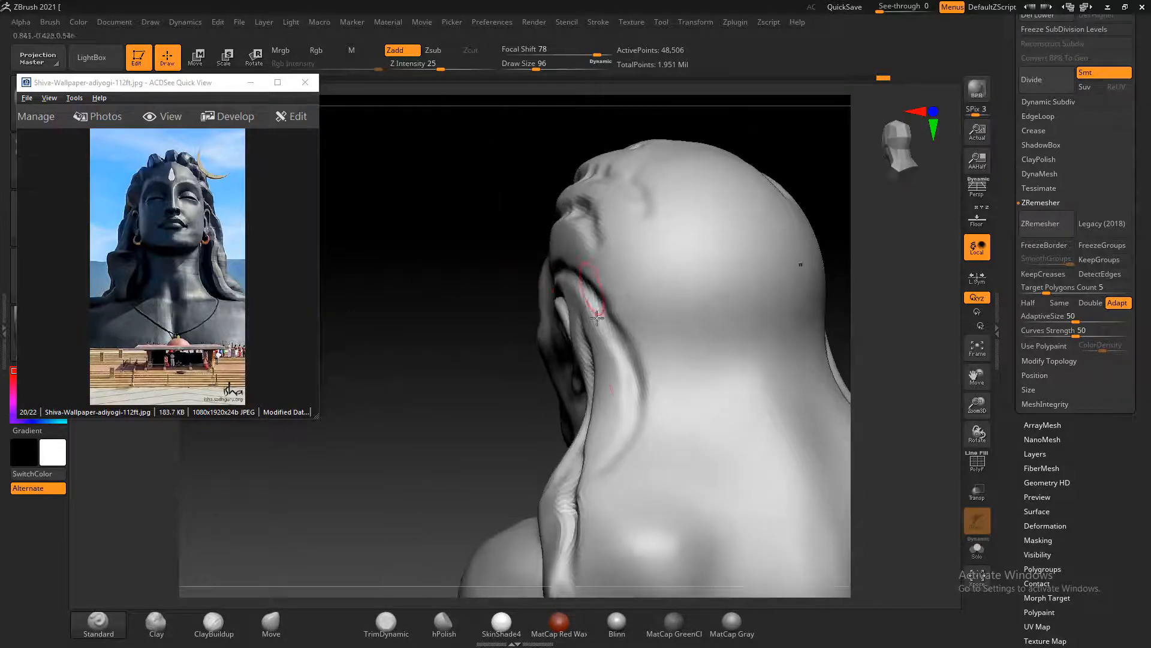
pyautogui.scroll(-2, 169, 223)
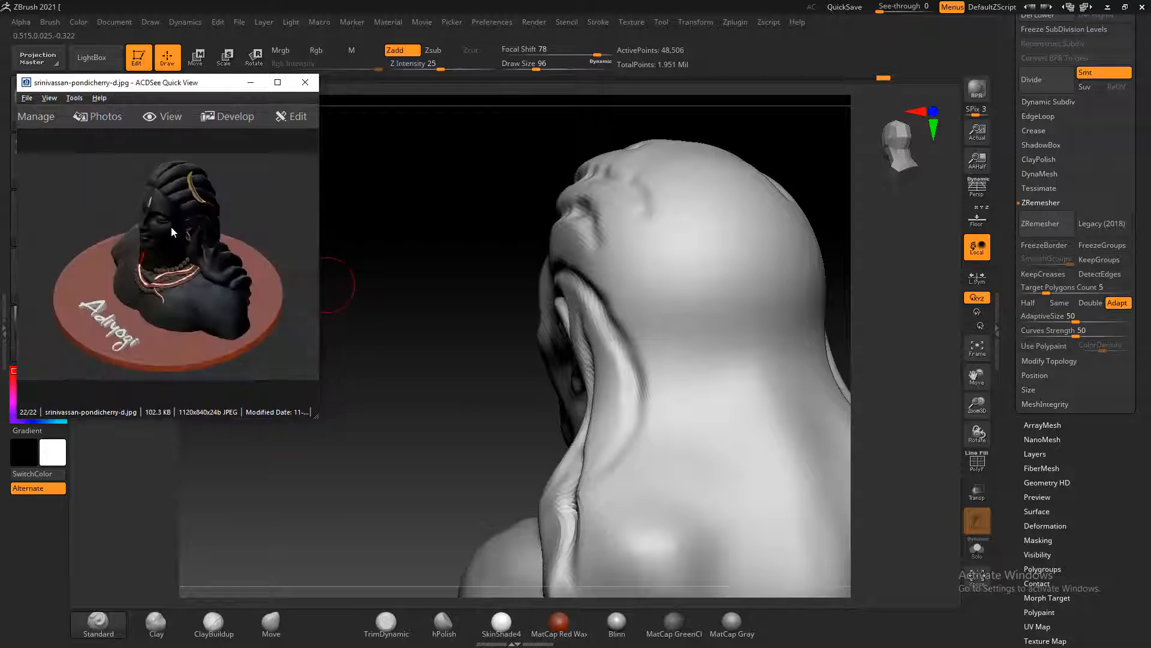
pyautogui.scroll(4, 188, 250)
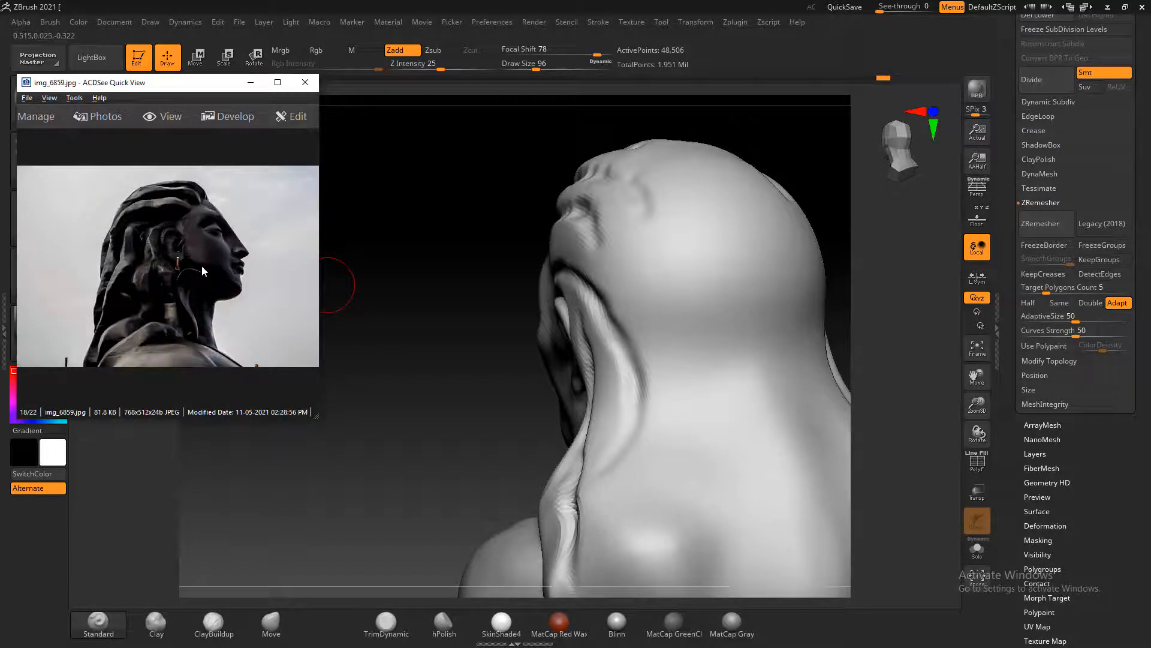
pyautogui.scroll(1, 203, 265)
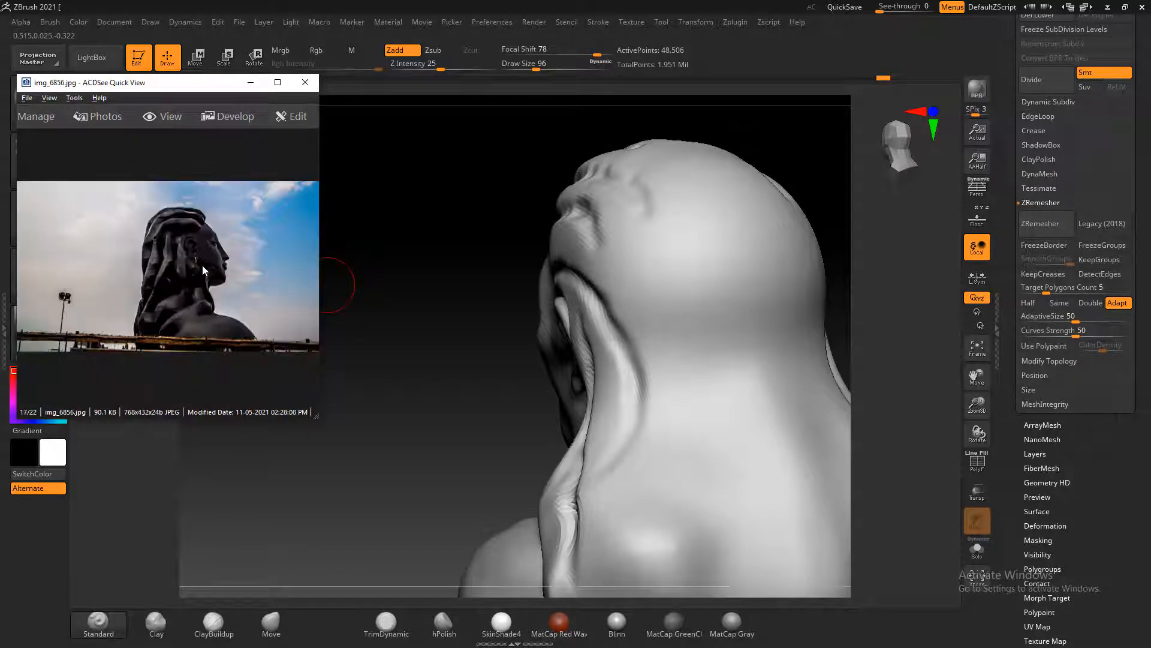
pyautogui.moveTo(391, 288); pyautogui.dragTo(364, 330)
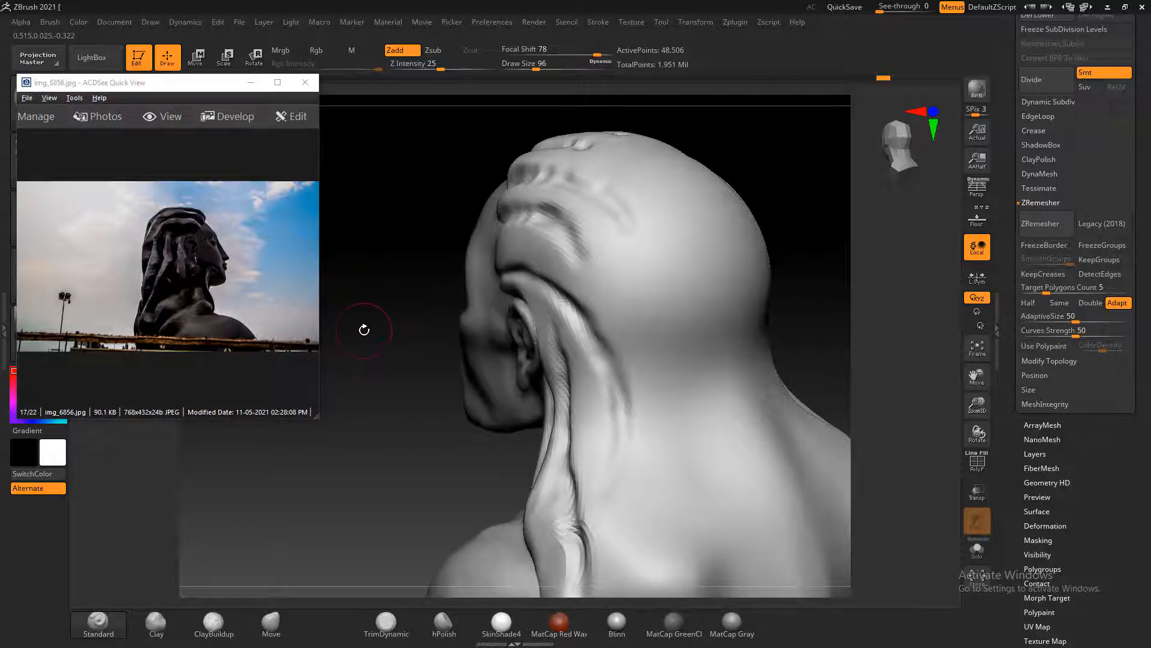
pyautogui.keyDown('alt'); pyautogui.moveTo(537, 212); pyautogui.dragTo(606, 286); pyautogui.keyUp('alt')
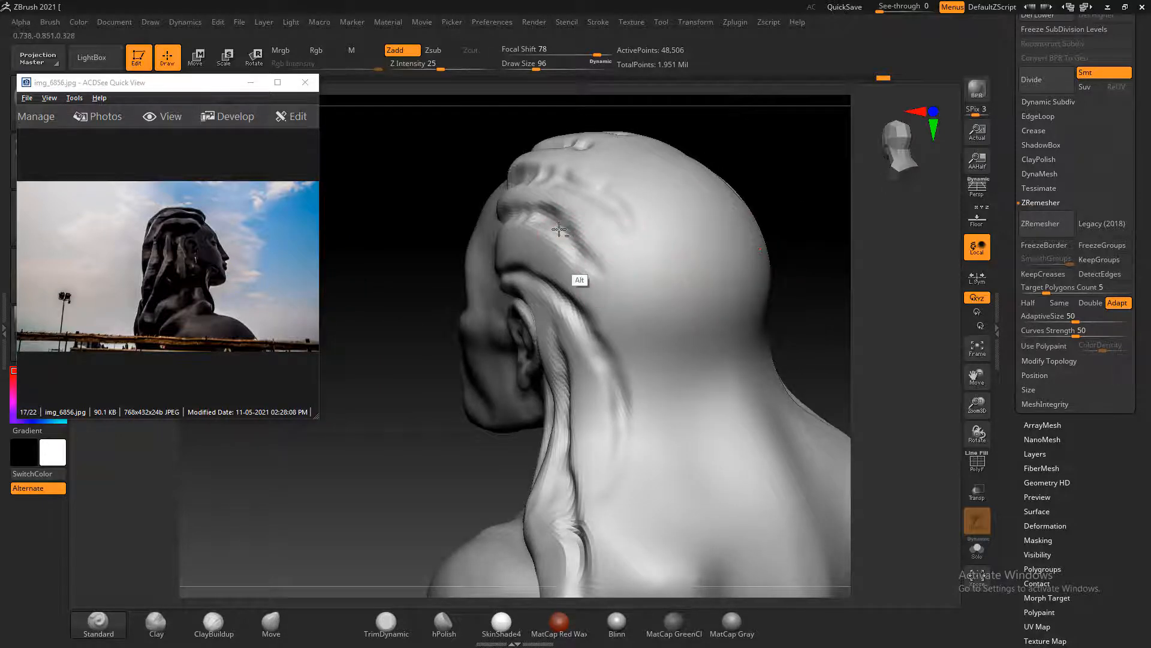
pyautogui.moveTo(577, 244)
pyautogui.keyDown('alt'); pyautogui.mouseDown()
pyautogui.moveTo(613, 313)
pyautogui.moveTo(657, 352)
pyautogui.moveTo(643, 342)
pyautogui.mouseUp(); pyautogui.keyUp('alt')
pyautogui.moveTo(606, 288)
pyautogui.keyDown('alt'); pyautogui.mouseDown()
pyautogui.moveTo(642, 360)
pyautogui.moveTo(650, 340)
pyautogui.moveTo(678, 485)
pyautogui.mouseUp(); pyautogui.keyUp('alt')
# Bring up the rear-view photo img_6849.jpg and extend the outer crown grooves down the back of the head
pyautogui.click(255, 244)
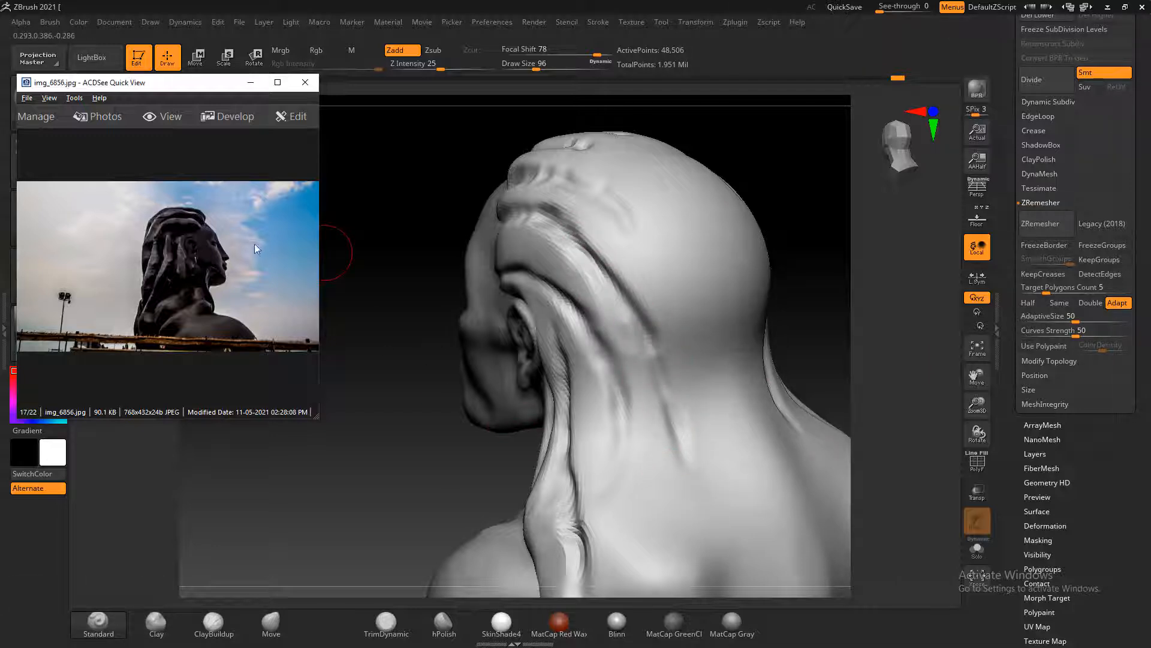
pyautogui.scroll(-1, 255, 244)
pyautogui.scroll(2, 252, 273)
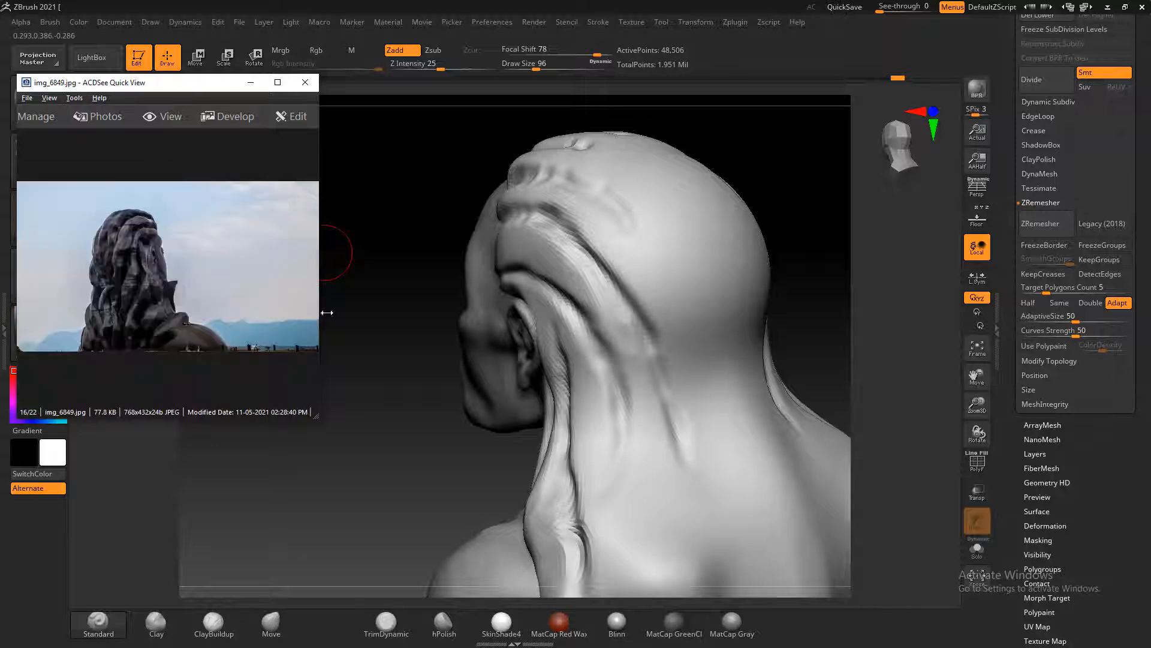
pyautogui.click(405, 329)
pyautogui.moveTo(405, 328)
pyautogui.mouseDown()
pyautogui.moveTo(412, 377)
pyautogui.moveTo(369, 387)
pyautogui.mouseUp()
pyautogui.keyDown('alt'); pyautogui.moveTo(573, 208); pyautogui.dragTo(577, 256); pyautogui.keyUp('alt')
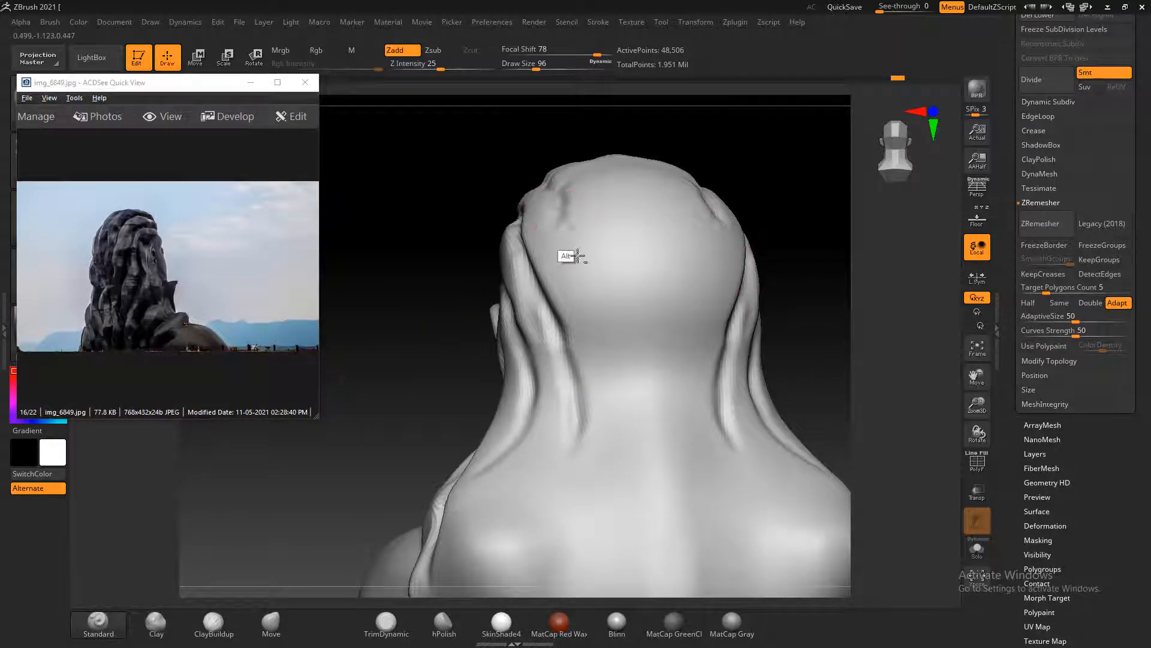
pyautogui.keyDown('alt'); pyautogui.moveTo(554, 200); pyautogui.dragTo(570, 287); pyautogui.keyUp('alt')
pyautogui.keyDown('alt'); pyautogui.moveTo(558, 222); pyautogui.dragTo(579, 318); pyautogui.keyUp('alt')
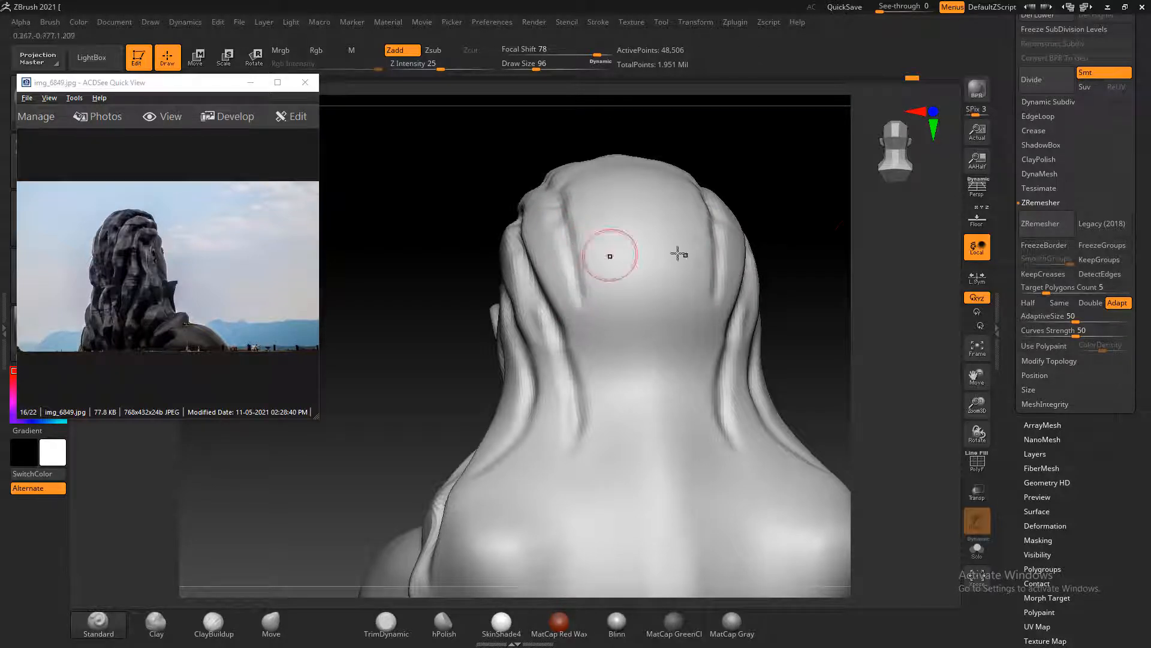
# Carve the central strand grooves from the crown's front locks down the back of the head toward the nape
pyautogui.moveTo(822, 233); pyautogui.dragTo(758, 262)
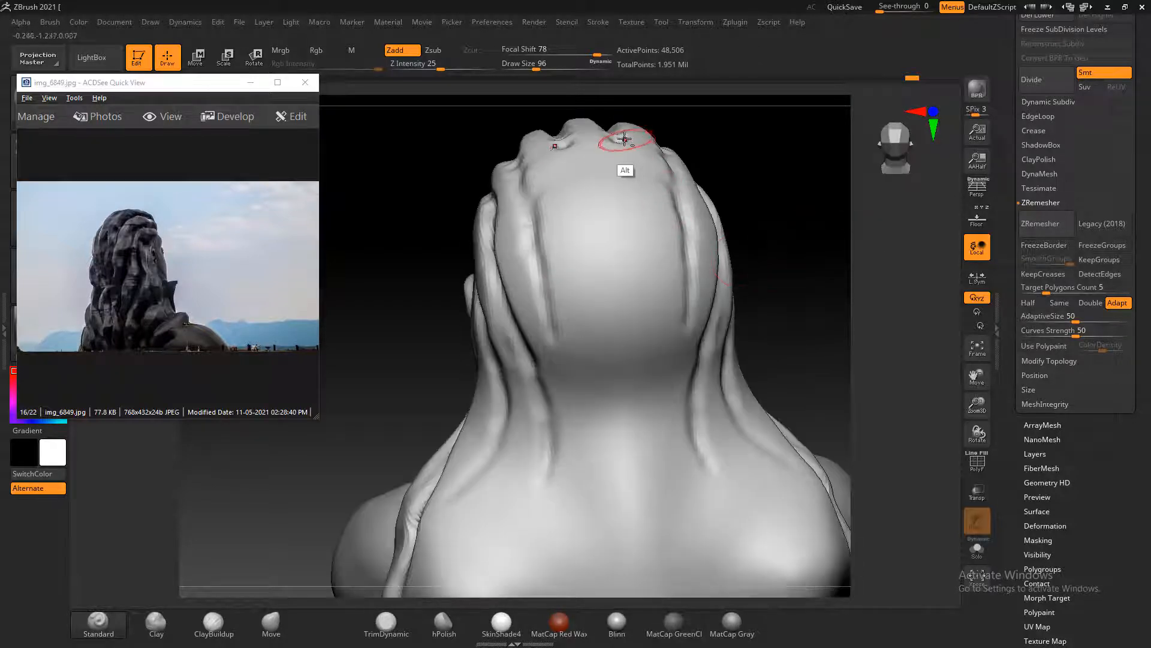
pyautogui.keyDown('alt'); pyautogui.moveTo(617, 141); pyautogui.dragTo(624, 247); pyautogui.keyUp('alt')
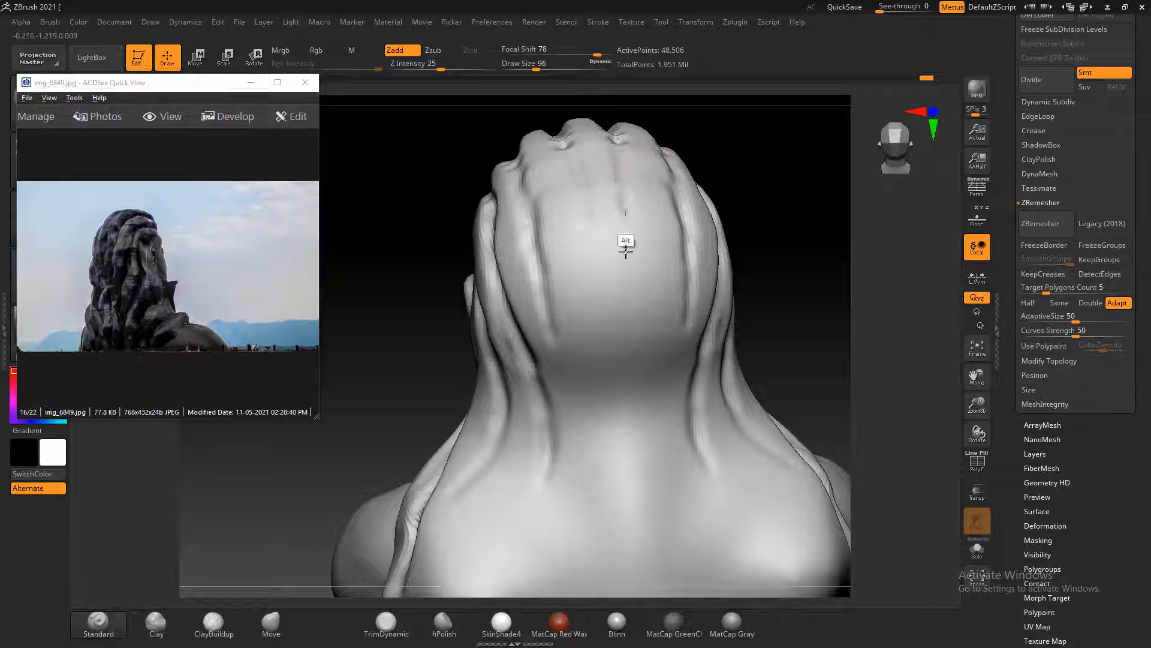
pyautogui.moveTo(617, 141)
pyautogui.keyDown('alt'); pyautogui.mouseDown()
pyautogui.moveTo(652, 258)
pyautogui.moveTo(626, 351)
pyautogui.mouseUp(); pyautogui.keyUp('alt')
pyautogui.keyDown('alt'); pyautogui.moveTo(642, 294); pyautogui.dragTo(624, 351); pyautogui.keyUp('alt')
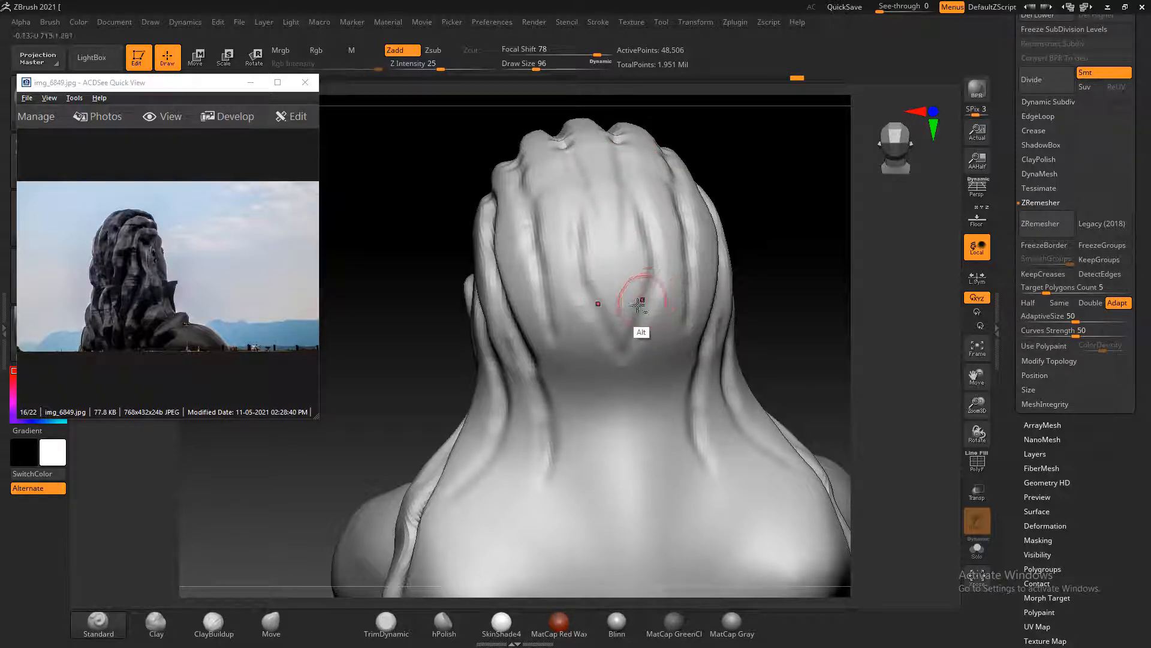
pyautogui.keyDown('alt'); pyautogui.moveTo(570, 159); pyautogui.dragTo(590, 328); pyautogui.keyUp('alt')
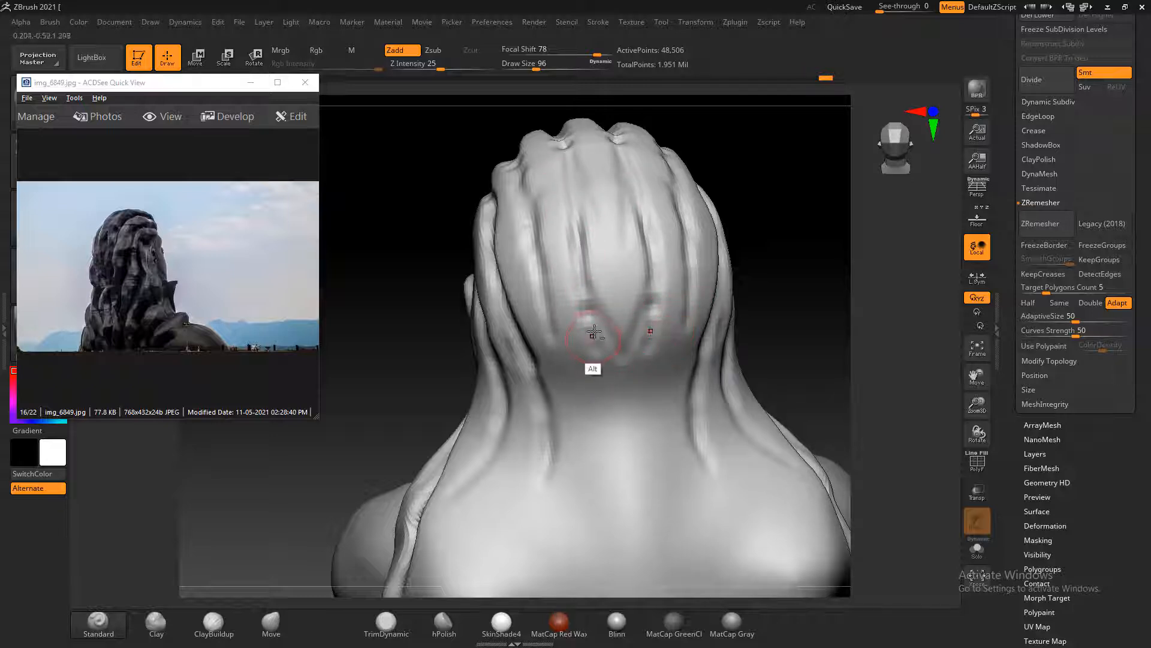
# Carve a pair of long diverging grooves from the nape down to the lower end of the back hair
pyautogui.keyDown('alt'); pyautogui.moveTo(599, 362); pyautogui.dragTo(581, 541); pyautogui.keyUp('alt')
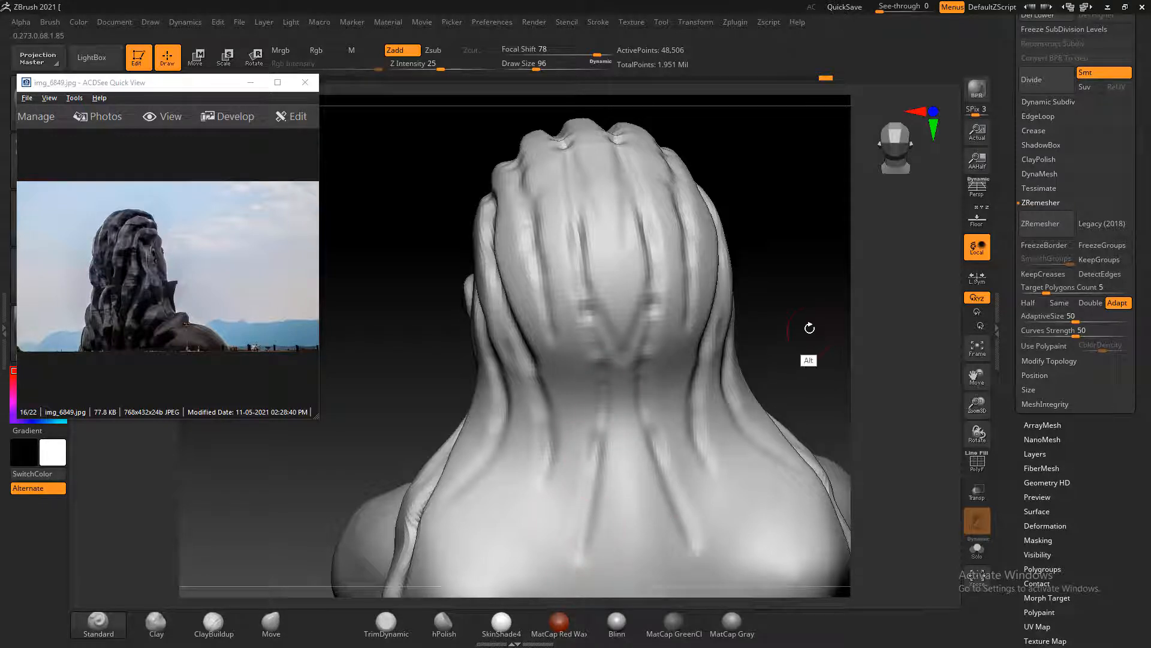
pyautogui.keyDown('alt'); pyautogui.moveTo(809, 328); pyautogui.dragTo(786, 244); pyautogui.keyUp('alt')
pyautogui.press('shift')
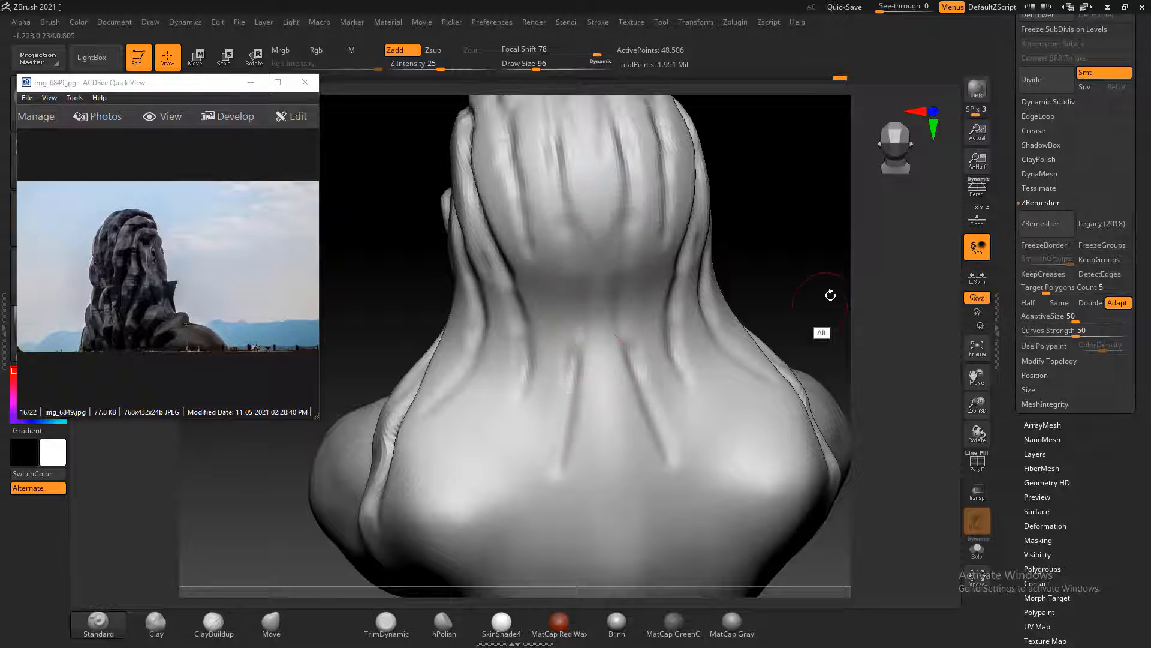
pyautogui.keyDown('alt'); pyautogui.moveTo(831, 291); pyautogui.dragTo(841, 182); pyautogui.keyUp('alt')
pyautogui.keyDown('alt'); pyautogui.moveTo(572, 328); pyautogui.dragTo(524, 491); pyautogui.keyUp('alt')
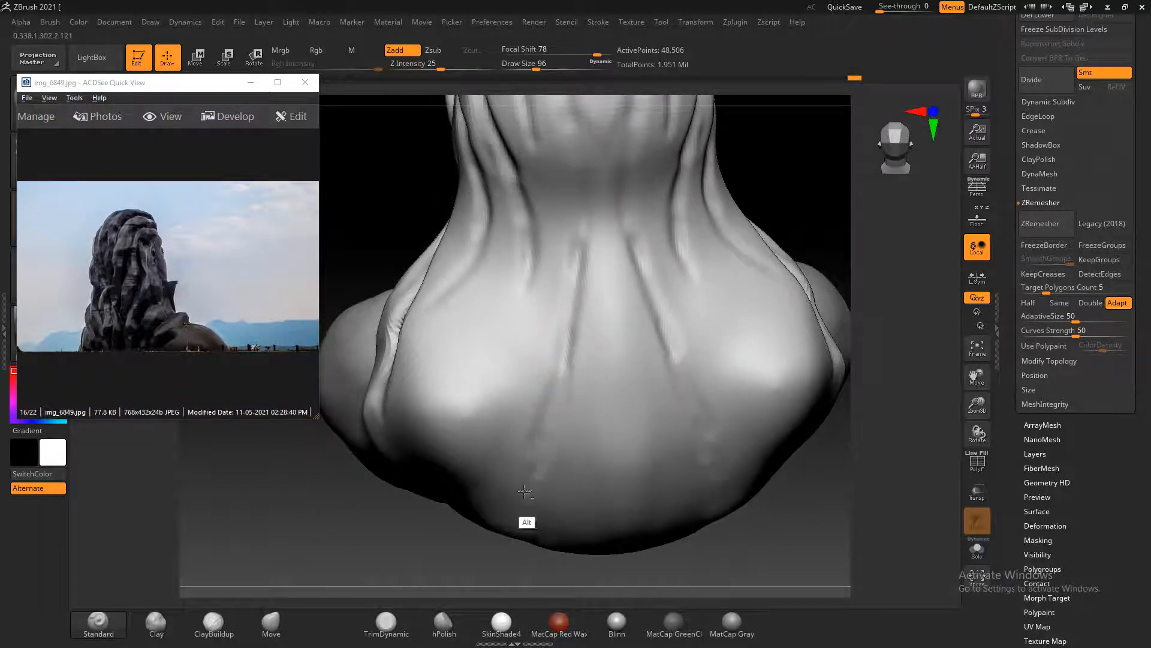
pyautogui.keyDown('alt'); pyautogui.moveTo(575, 298); pyautogui.dragTo(521, 500); pyautogui.keyUp('alt')
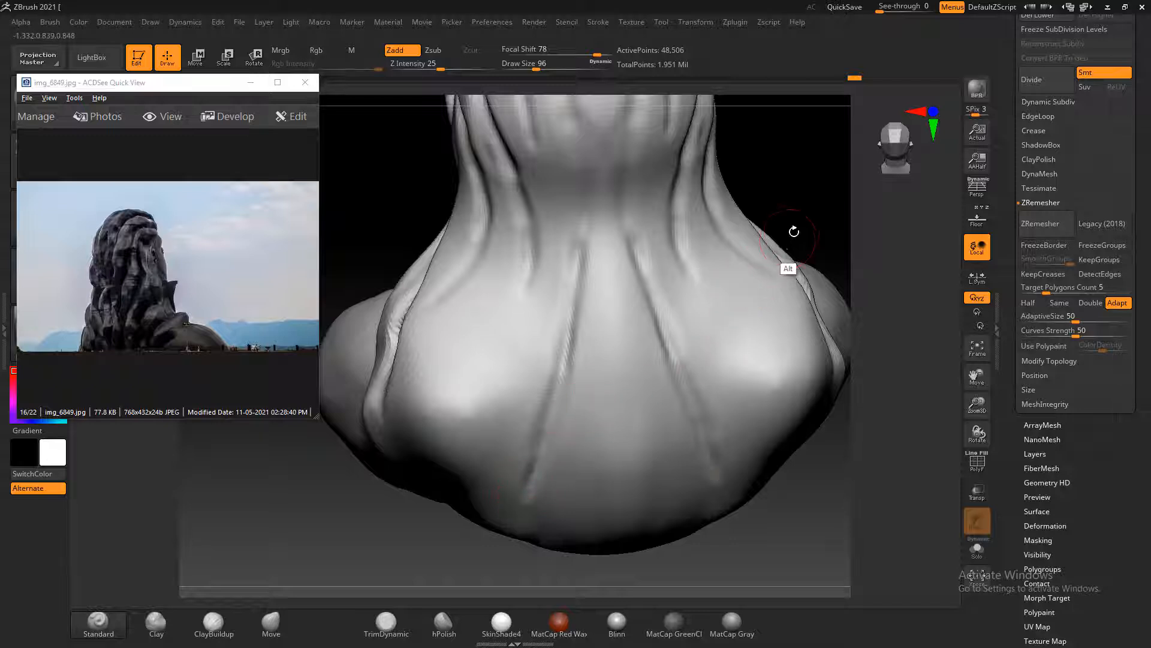
# Add shorter grooves in the middle of the back hair and extend the outer neck grooves outward toward the shoulders
pyautogui.moveTo(608, 325)
pyautogui.keyDown('alt'); pyautogui.mouseDown()
pyautogui.moveTo(593, 438)
pyautogui.moveTo(606, 300)
pyautogui.moveTo(604, 314)
pyautogui.mouseUp(); pyautogui.keyUp('alt')
pyautogui.moveTo(819, 213); pyautogui.dragTo(776, 261)
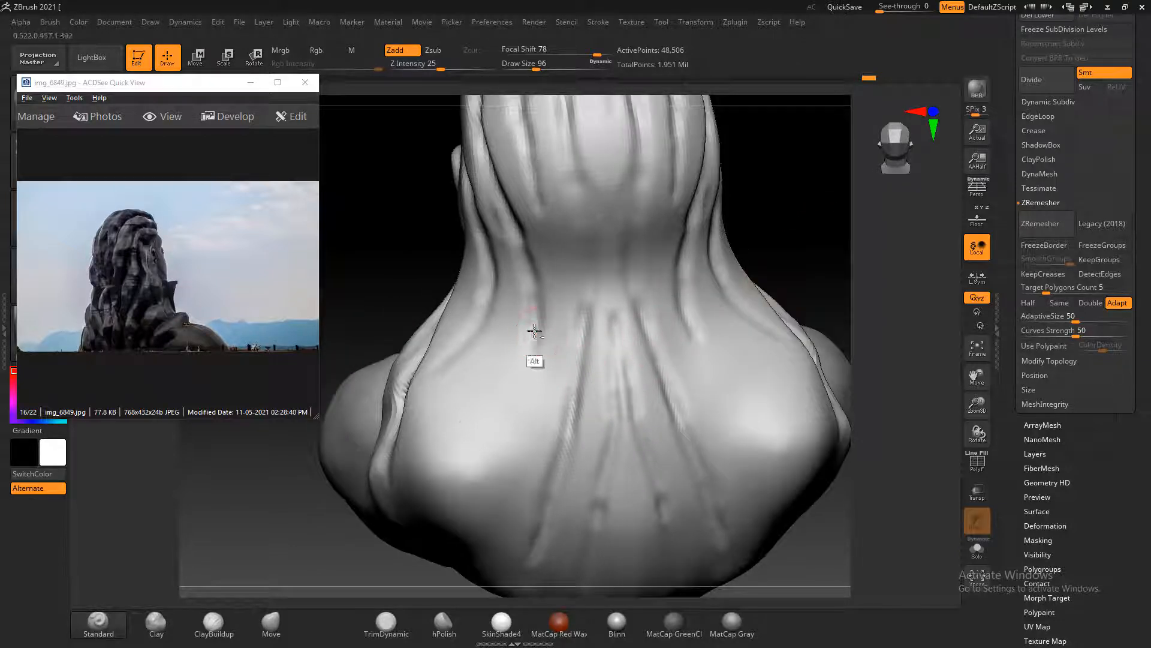
pyautogui.keyDown('alt'); pyautogui.moveTo(503, 413); pyautogui.dragTo(447, 510); pyautogui.keyUp('alt')
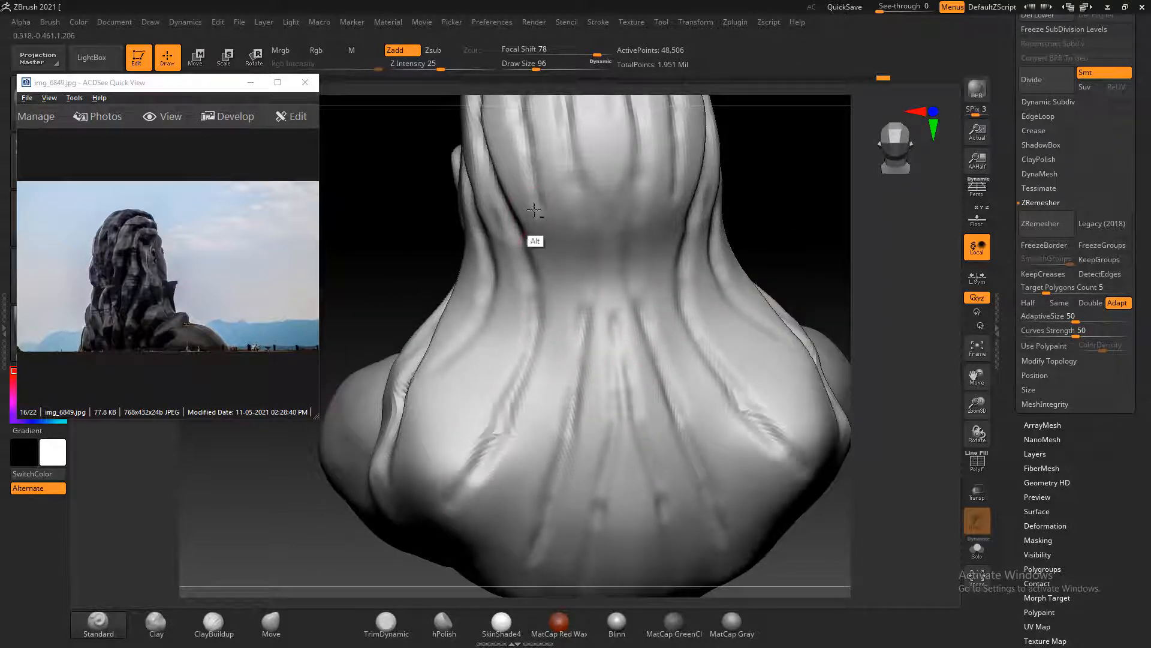
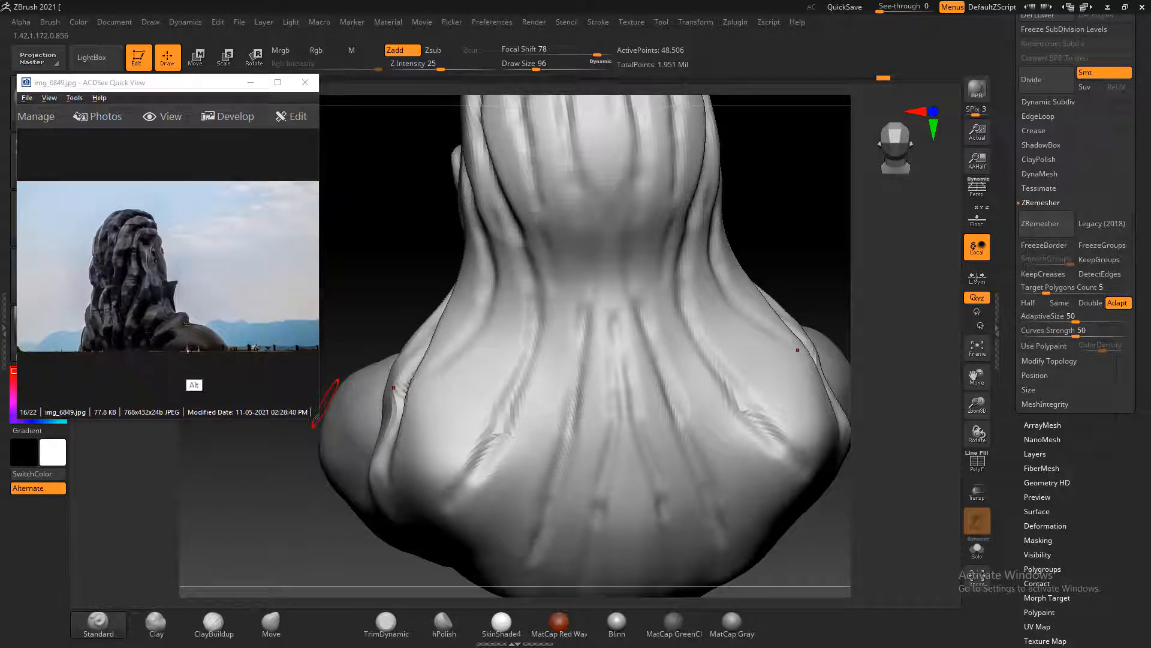
# Carve strand grooves behind the ear down the side hair toward the shoulder and lower back
pyautogui.moveTo(746, 244)
pyautogui.mouseDown()
pyautogui.moveTo(773, 228)
pyautogui.moveTo(813, 280)
pyautogui.moveTo(794, 252)
pyautogui.moveTo(812, 296)
pyautogui.moveTo(800, 317)
pyautogui.mouseUp()
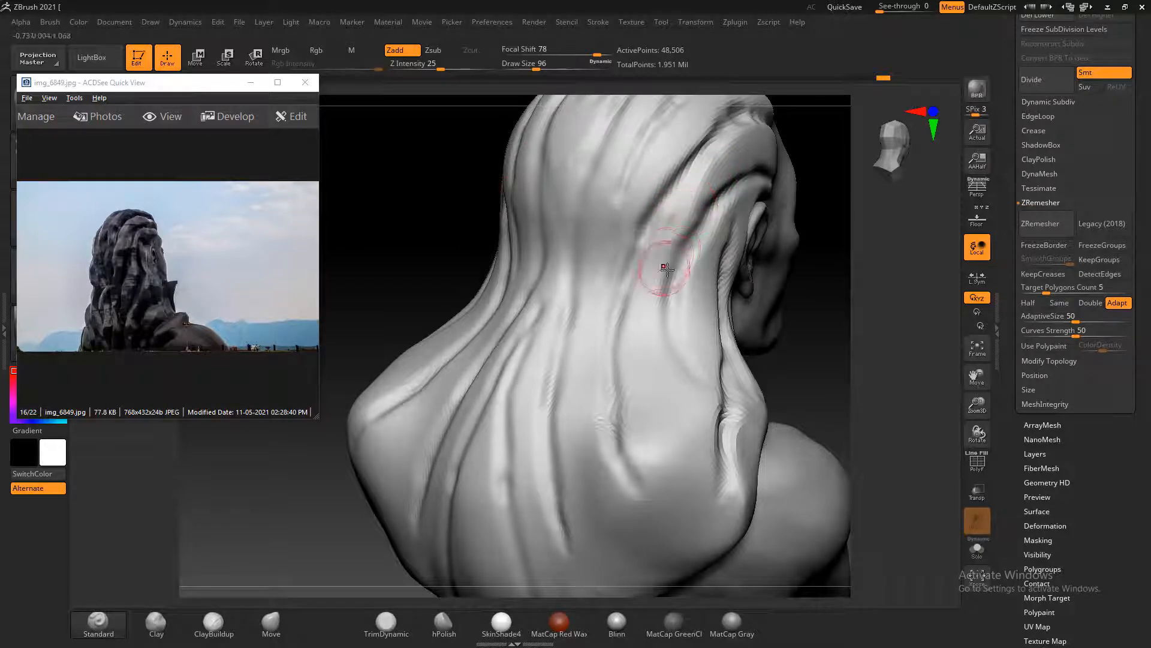
pyautogui.press('alt')
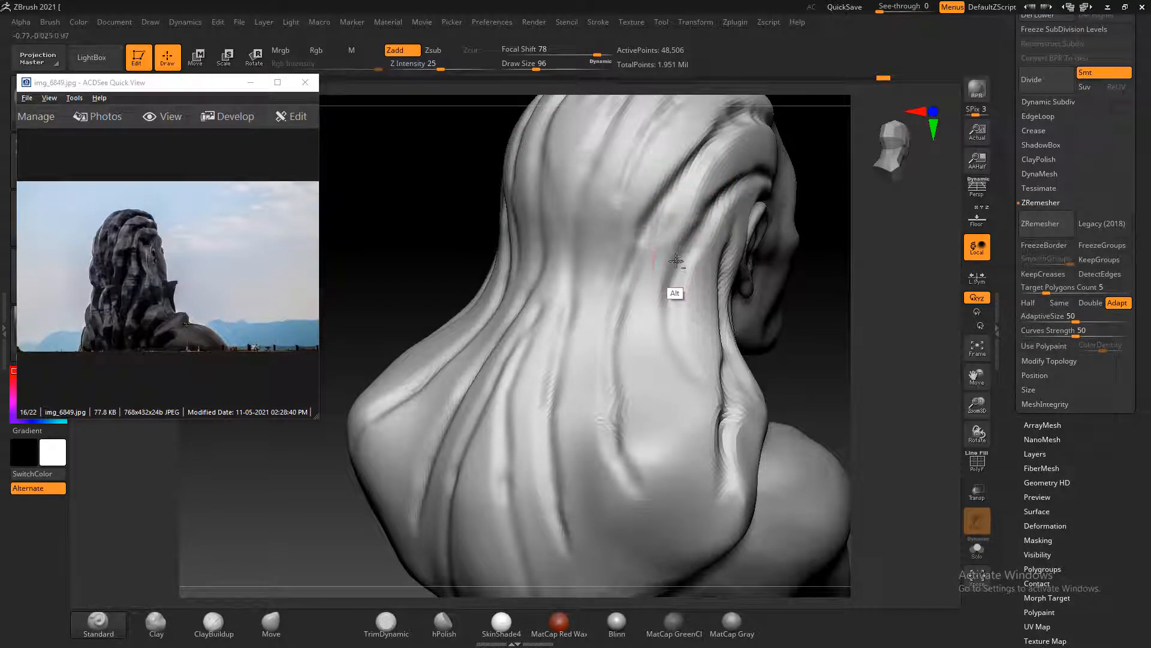
pyautogui.moveTo(674, 328)
pyautogui.keyDown('alt'); pyautogui.mouseDown()
pyautogui.moveTo(681, 361)
pyautogui.moveTo(666, 430)
pyautogui.moveTo(613, 561)
pyautogui.mouseUp(); pyautogui.keyUp('alt')
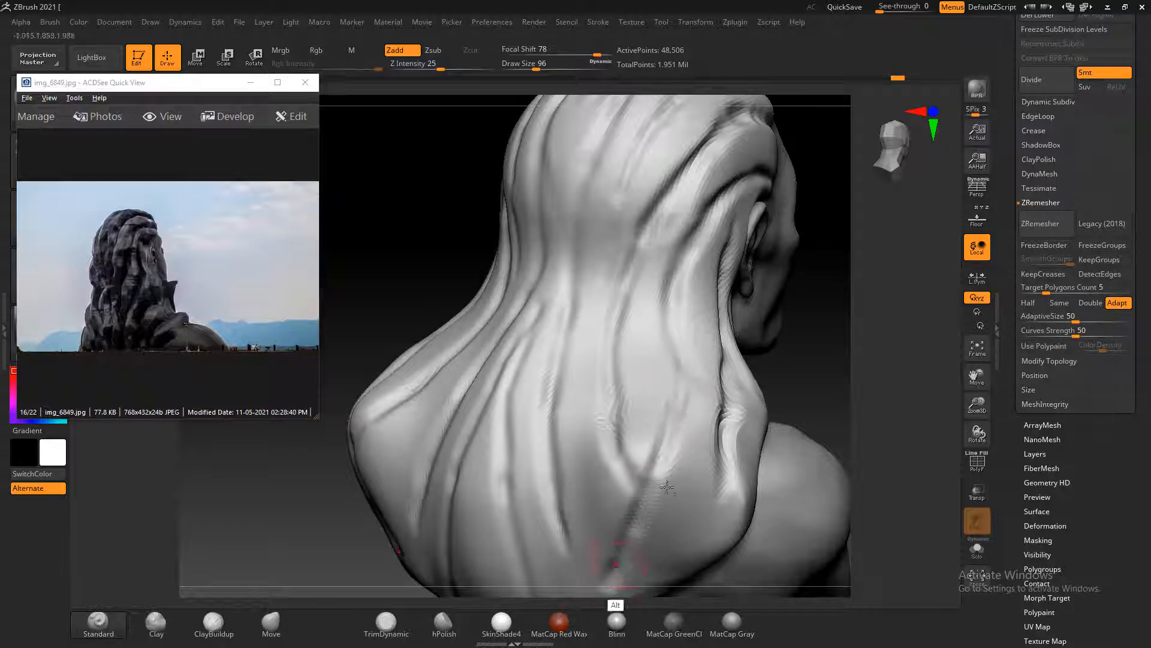
pyautogui.moveTo(828, 356)
pyautogui.keyDown('alt'); pyautogui.mouseDown()
pyautogui.moveTo(732, 385)
pyautogui.moveTo(650, 530)
pyautogui.mouseUp(); pyautogui.keyUp('alt')
pyautogui.keyDown('alt'); pyautogui.moveTo(517, 393); pyautogui.dragTo(549, 563); pyautogui.keyUp('alt')
pyautogui.moveTo(836, 292)
pyautogui.mouseDown()
pyautogui.moveTo(846, 303)
pyautogui.moveTo(642, 248)
pyautogui.mouseUp()
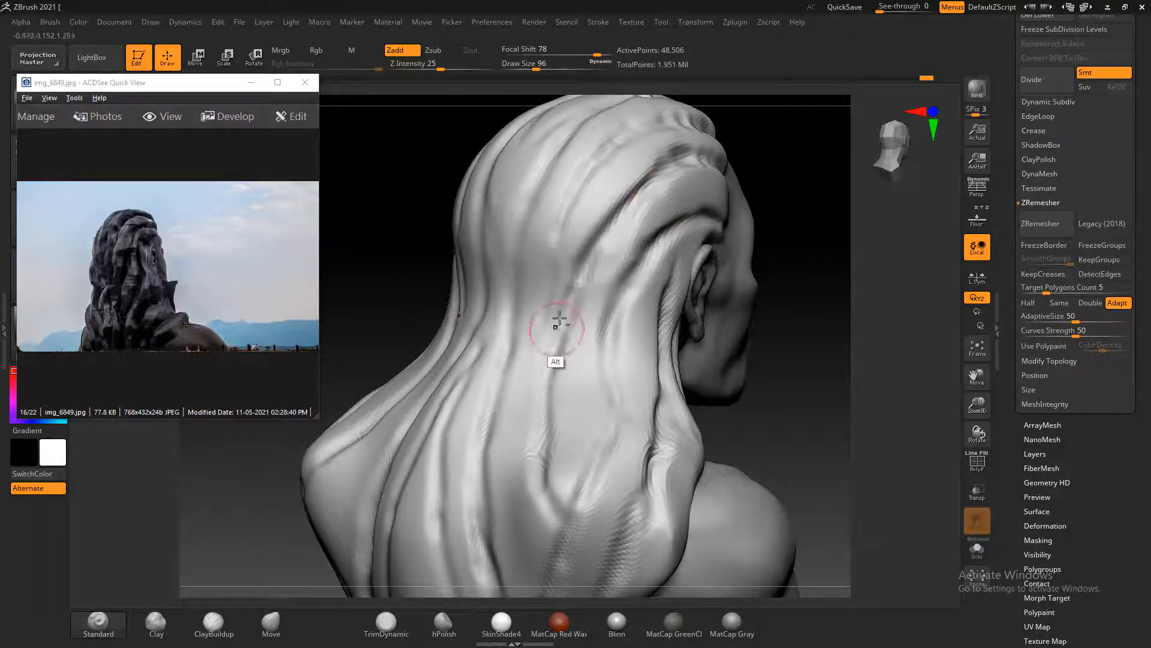
pyautogui.moveTo(797, 308)
pyautogui.mouseDown()
pyautogui.moveTo(802, 359)
pyautogui.moveTo(789, 340)
pyautogui.mouseUp()
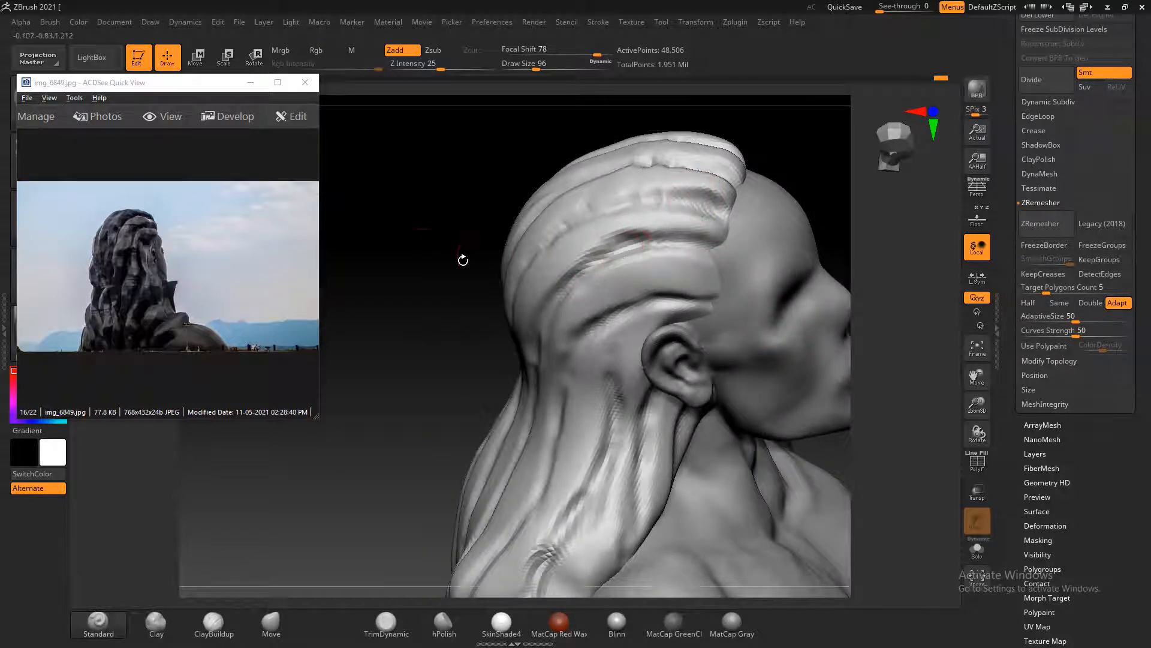
# Deepen the strand grooves running back along the side of the head above the ear
pyautogui.moveTo(462, 257); pyautogui.dragTo(577, 239)
pyautogui.keyDown('alt'); pyautogui.moveTo(679, 209); pyautogui.dragTo(537, 240); pyautogui.keyUp('alt')
pyautogui.moveTo(699, 161)
pyautogui.keyDown('alt'); pyautogui.mouseDown()
pyautogui.moveTo(576, 166)
pyautogui.moveTo(690, 153)
pyautogui.moveTo(626, 156)
pyautogui.moveTo(662, 156)
pyautogui.mouseUp(); pyautogui.keyUp('alt')
pyautogui.moveTo(837, 474)
pyautogui.mouseDown()
pyautogui.moveTo(779, 455)
pyautogui.moveTo(825, 470)
pyautogui.moveTo(797, 288)
pyautogui.moveTo(797, 322)
pyautogui.moveTo(753, 326)
pyautogui.moveTo(799, 313)
pyautogui.moveTo(812, 330)
pyautogui.moveTo(799, 328)
pyautogui.mouseUp()
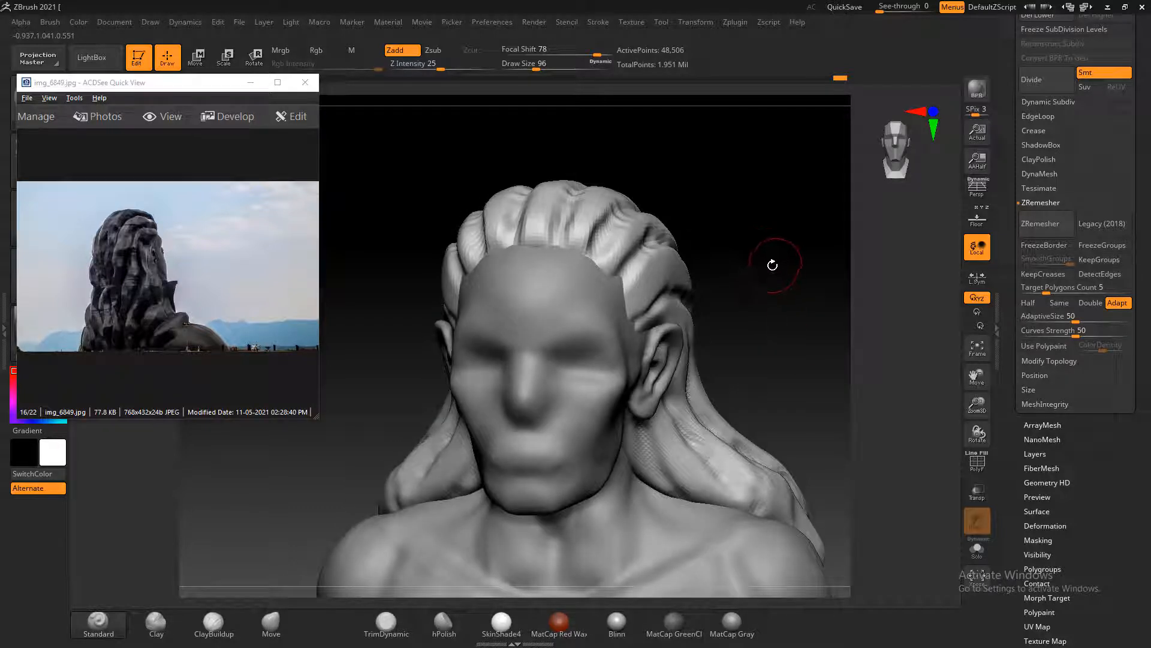
# Carve the front ends of the strand grooves along the forehead hairline and temple with the Standard brush
pyautogui.hotkey('shift', 'f')
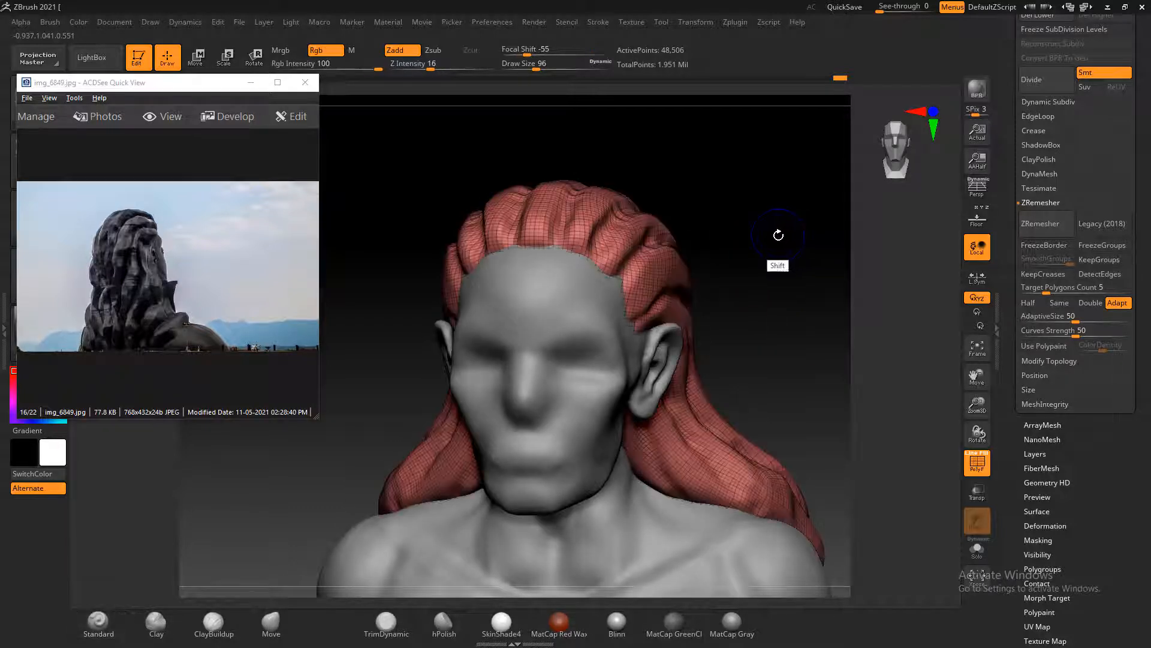
pyautogui.hotkey('shift', 'f')
pyautogui.moveTo(771, 236); pyautogui.dragTo(743, 273)
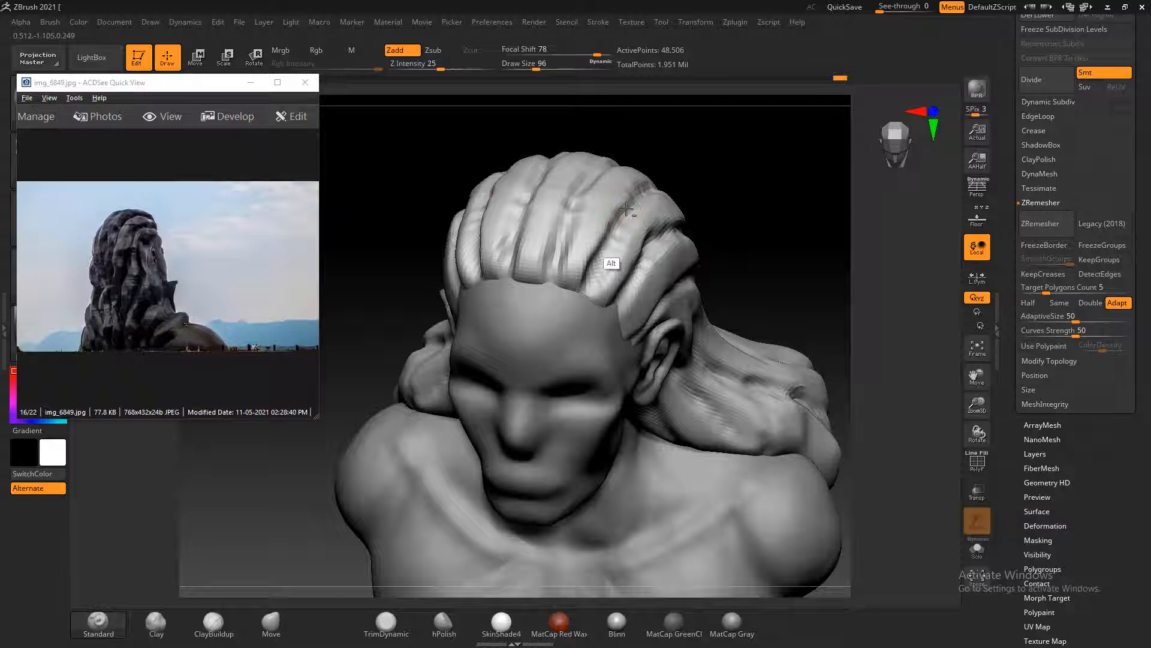
pyautogui.keyDown('alt'); pyautogui.moveTo(638, 202); pyautogui.dragTo(644, 192); pyautogui.keyUp('alt')
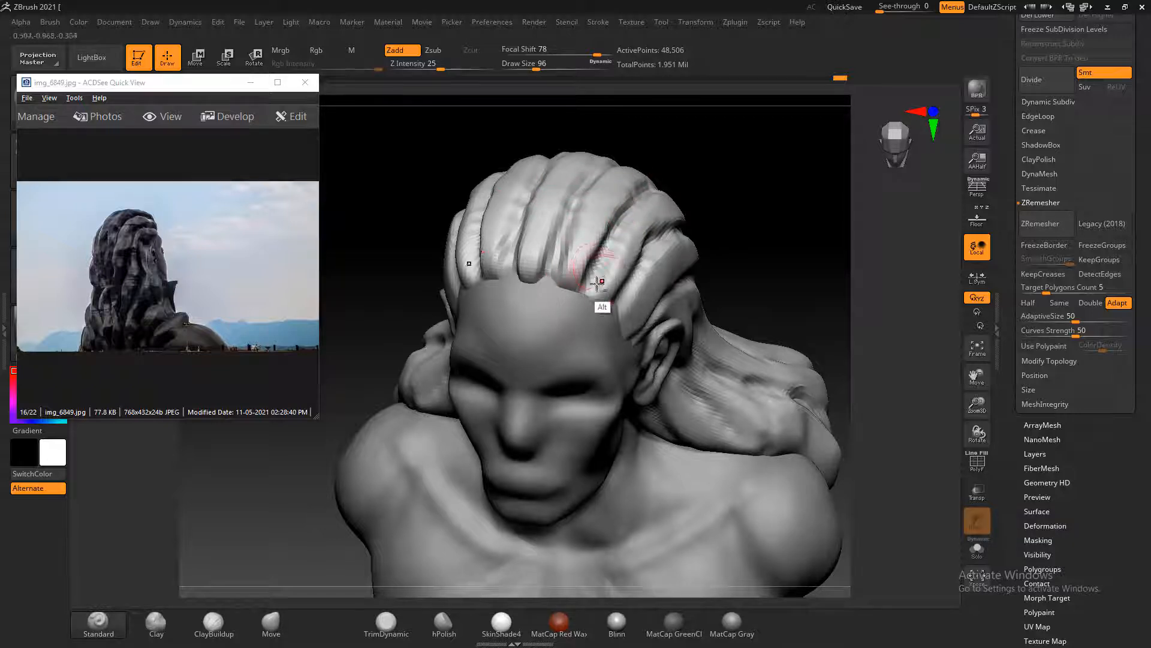
pyautogui.keyDown('alt'); pyautogui.moveTo(598, 282); pyautogui.dragTo(594, 263); pyautogui.keyUp('alt')
pyautogui.moveTo(722, 184); pyautogui.dragTo(609, 298)
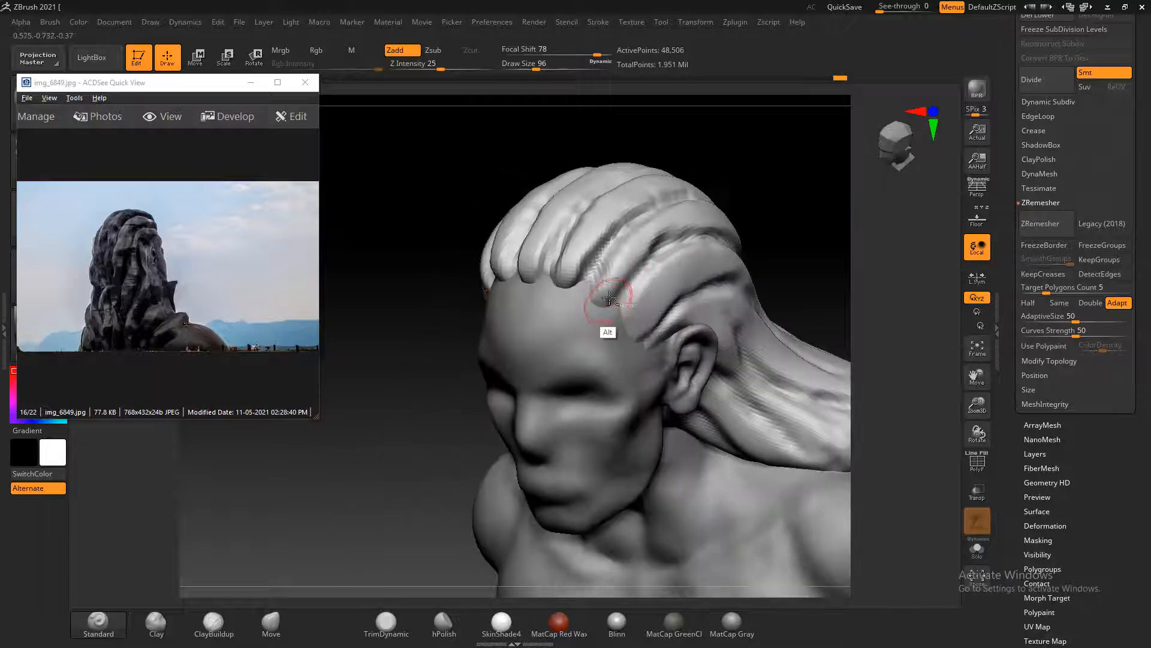
pyautogui.moveTo(796, 249); pyautogui.dragTo(781, 210)
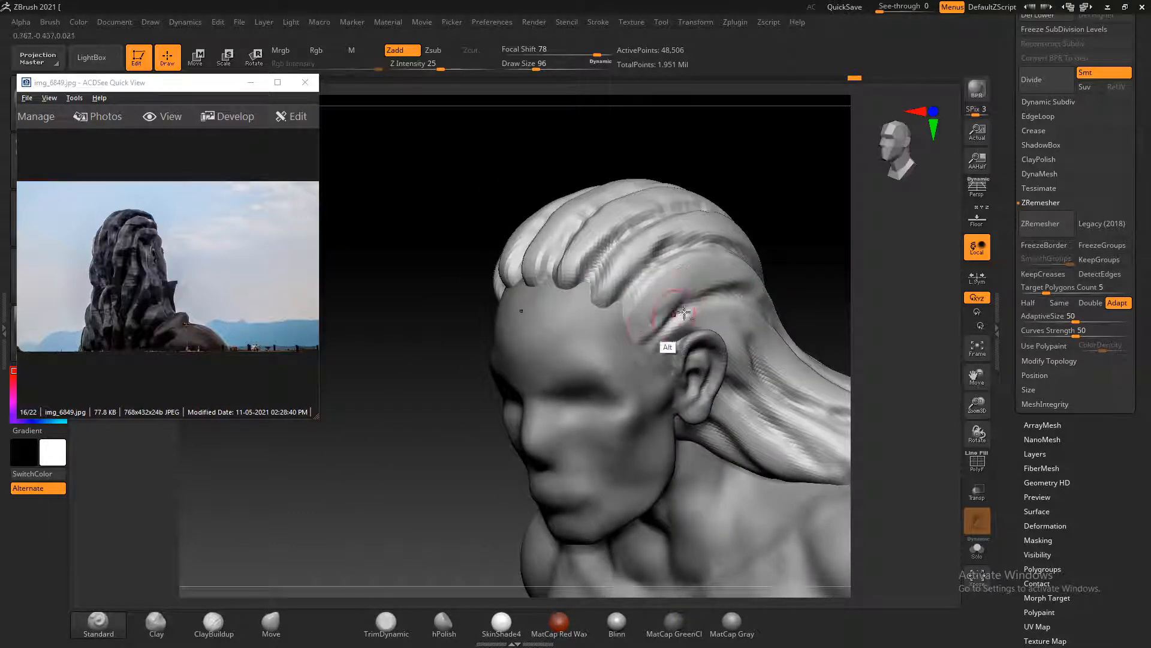
pyautogui.keyDown('alt'); pyautogui.moveTo(681, 314); pyautogui.dragTo(664, 315); pyautogui.keyUp('alt')
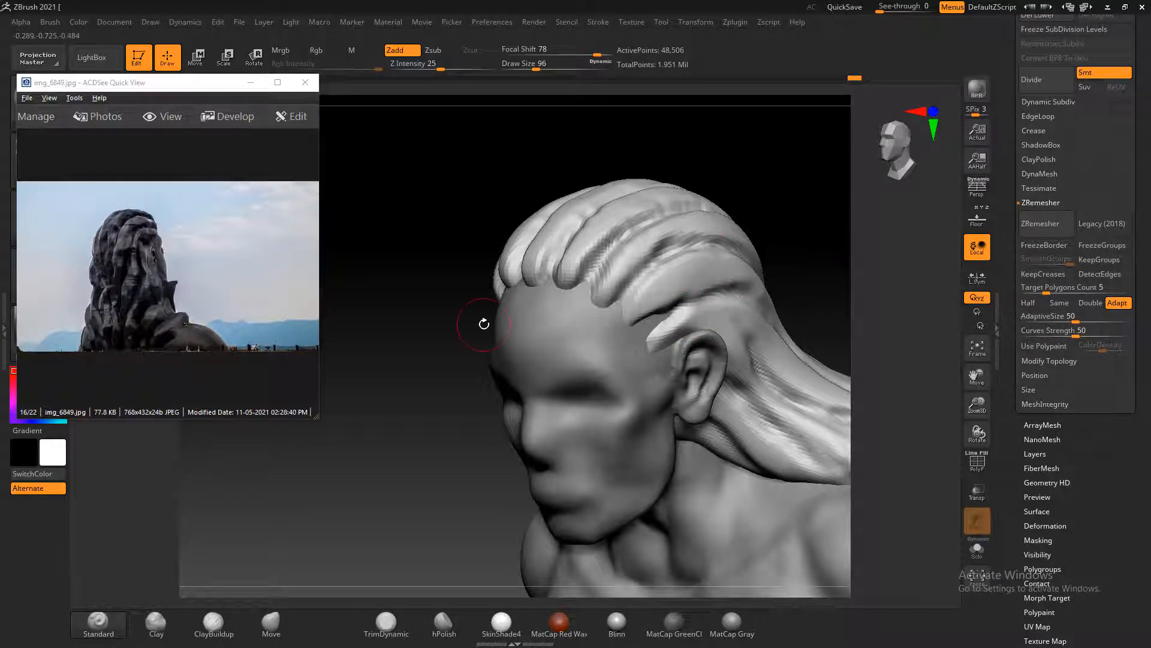
# Bring up the front-view photo Shiva-Wallpaper-adiyogi-112ft.jpg and compare it with the bust from the front and side
pyautogui.moveTo(774, 215); pyautogui.dragTo(797, 230)
pyautogui.scroll(-4, 228, 349)
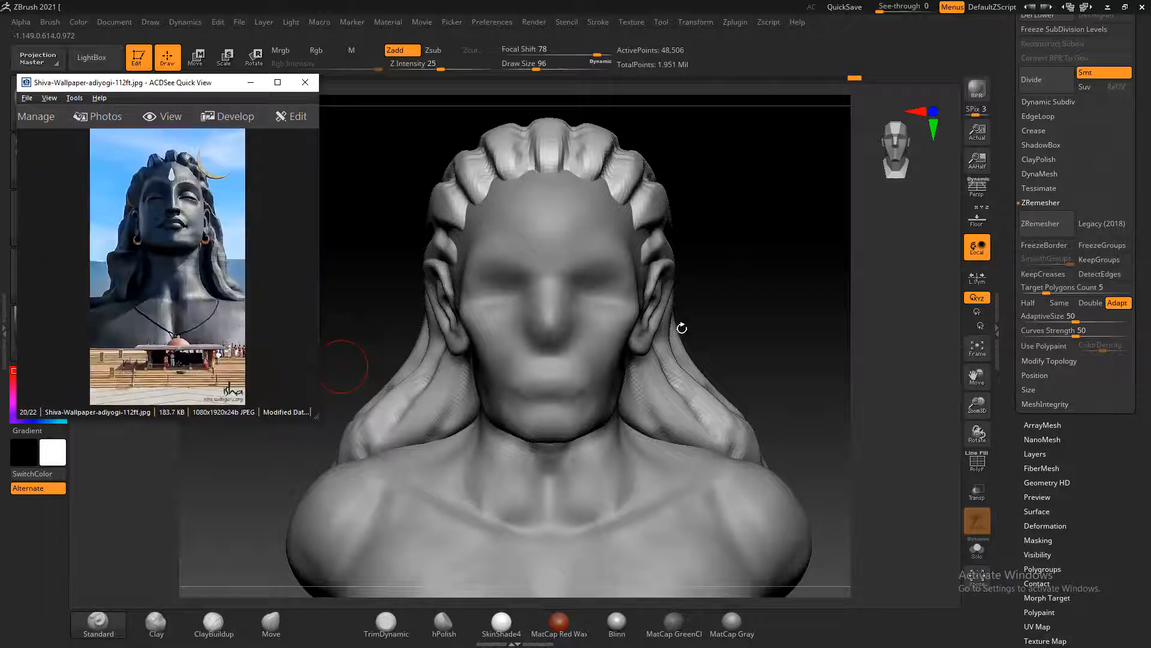
pyautogui.moveTo(719, 295)
pyautogui.mouseDown()
pyautogui.moveTo(740, 295)
pyautogui.moveTo(735, 308)
pyautogui.moveTo(733, 295)
pyautogui.mouseUp()
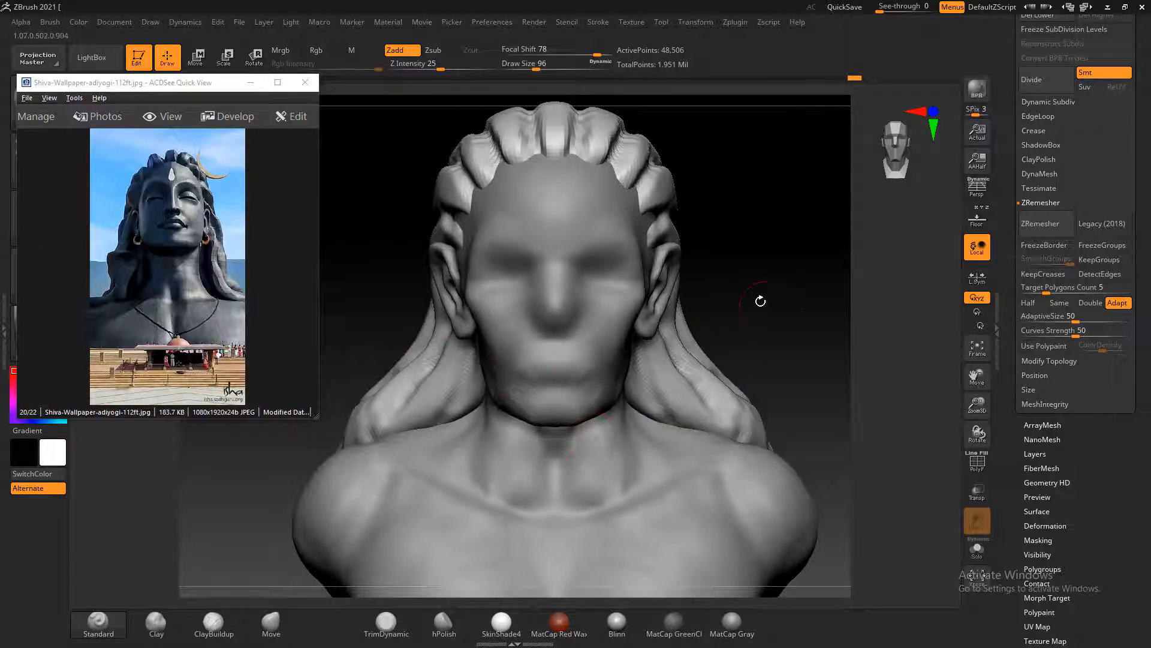
pyautogui.moveTo(760, 300); pyautogui.dragTo(782, 414)
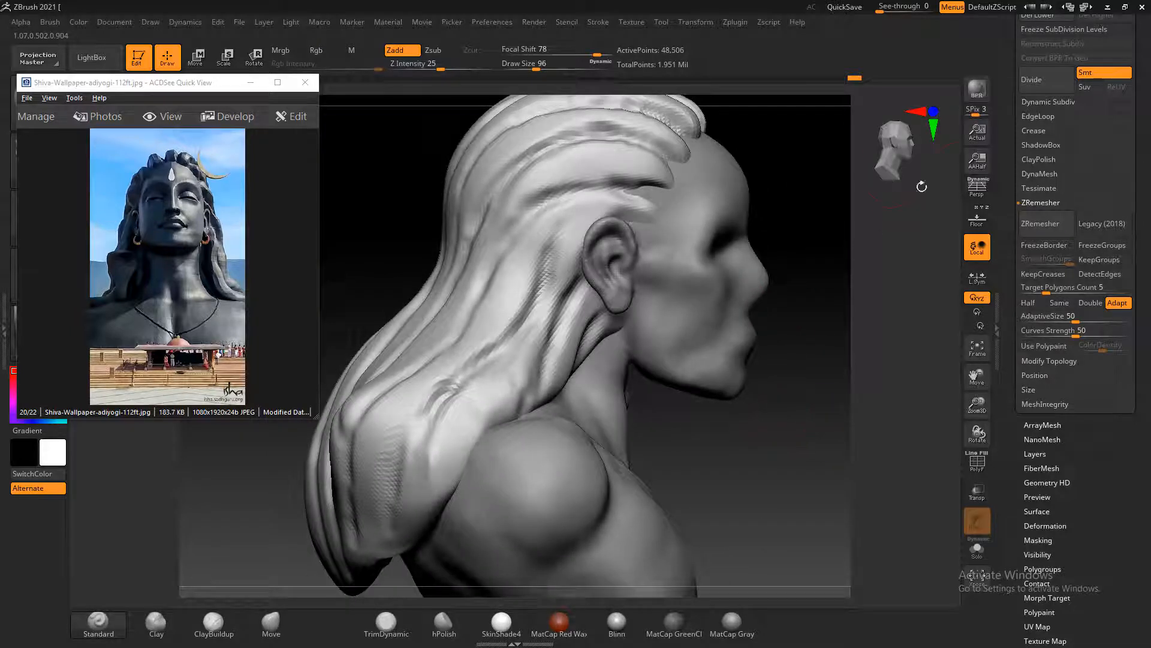
# Append a Sphere3D as a new subtool and make it the active one
pyautogui.scroll(3, 1015, 119)
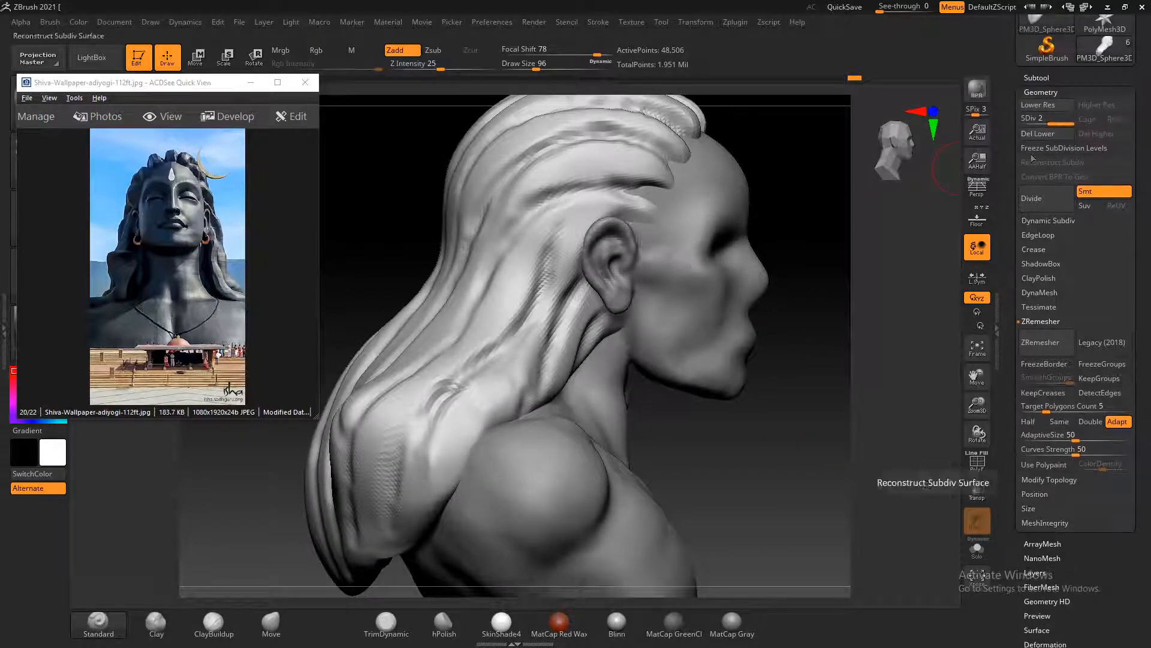
pyautogui.click(1038, 78)
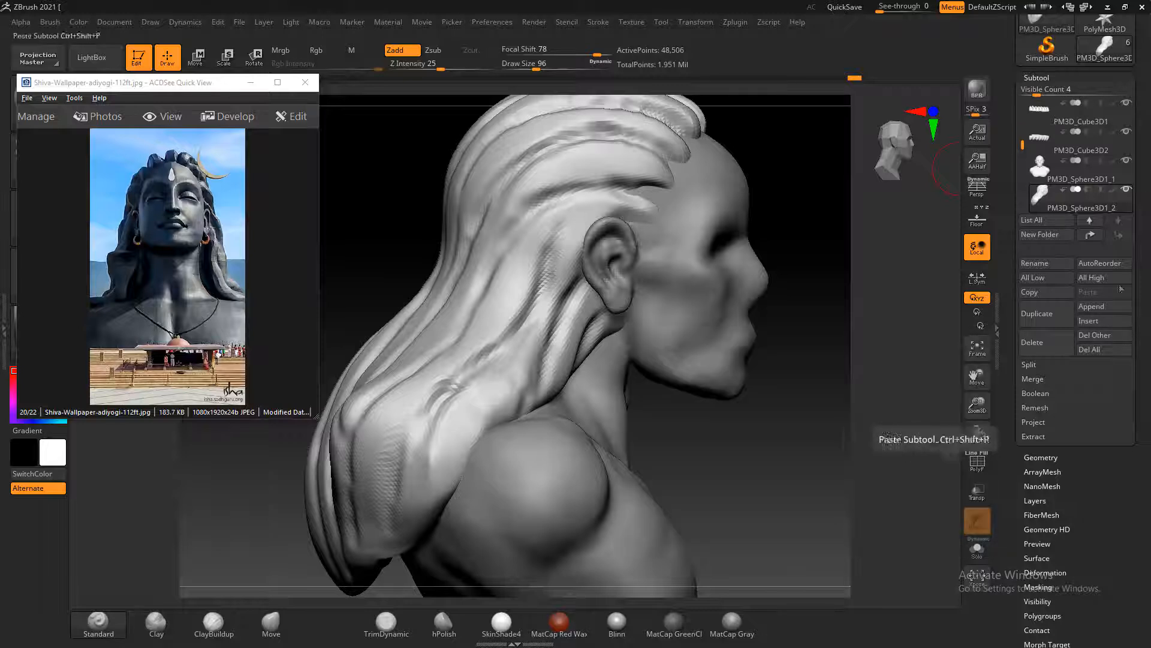
pyautogui.click(1102, 309)
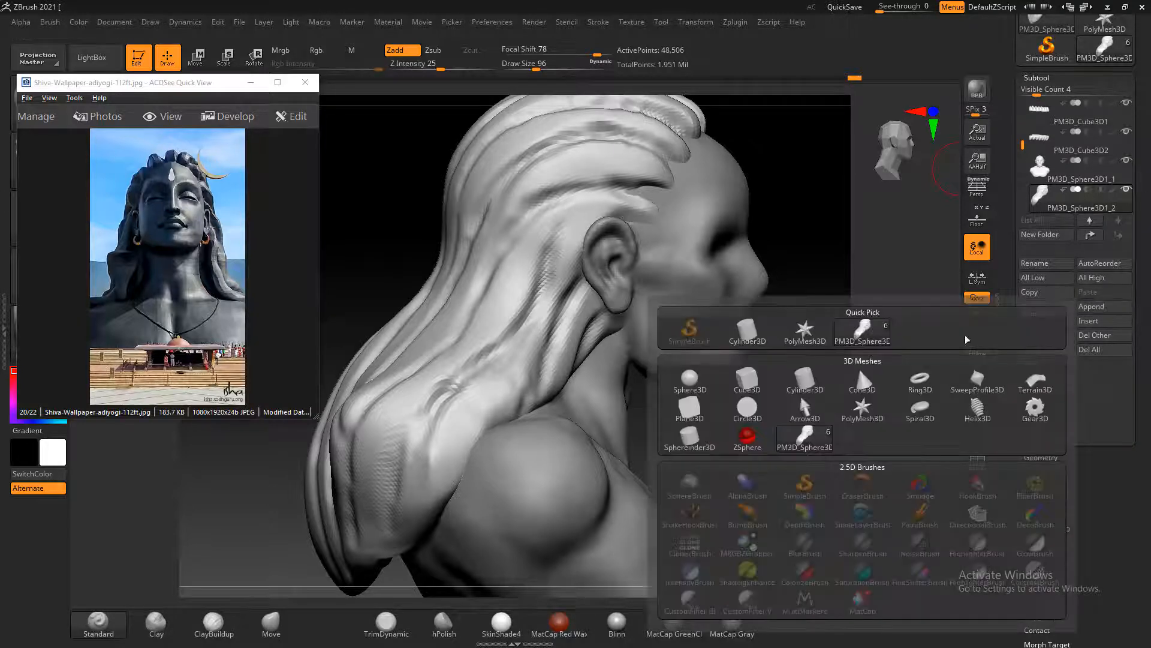
pyautogui.click(703, 384)
pyautogui.keyDown('alt'); pyautogui.click(717, 290); pyautogui.keyUp('alt')
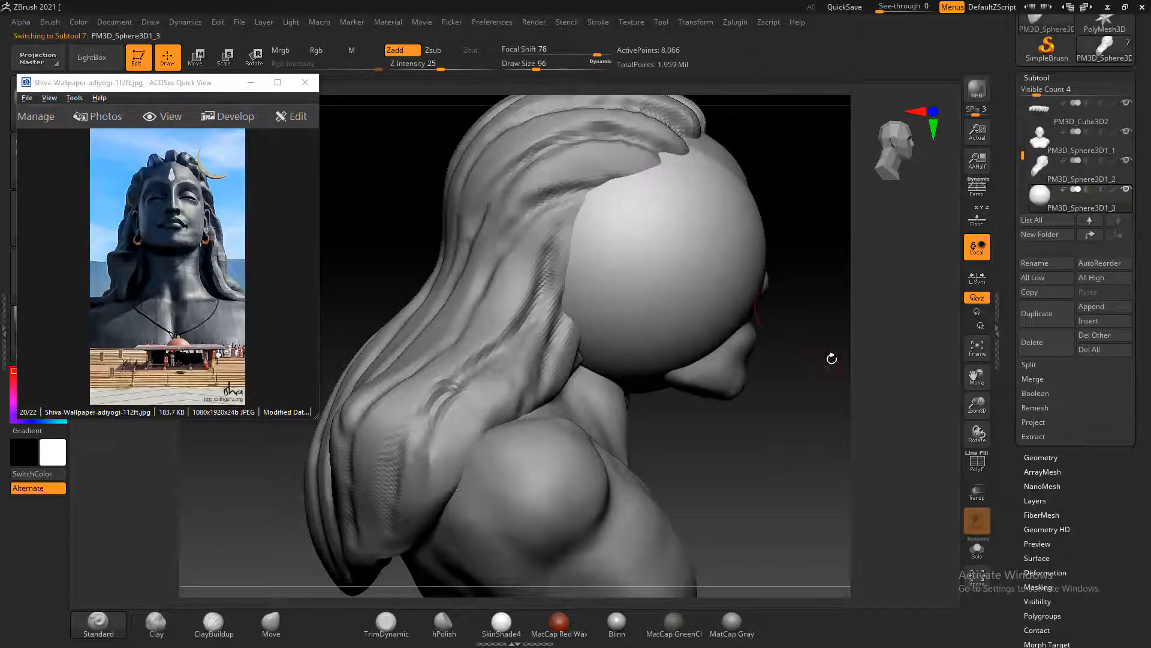
# Move the new sphere forward along its Z axis to bring it in front of the face
pyautogui.click(195, 57)
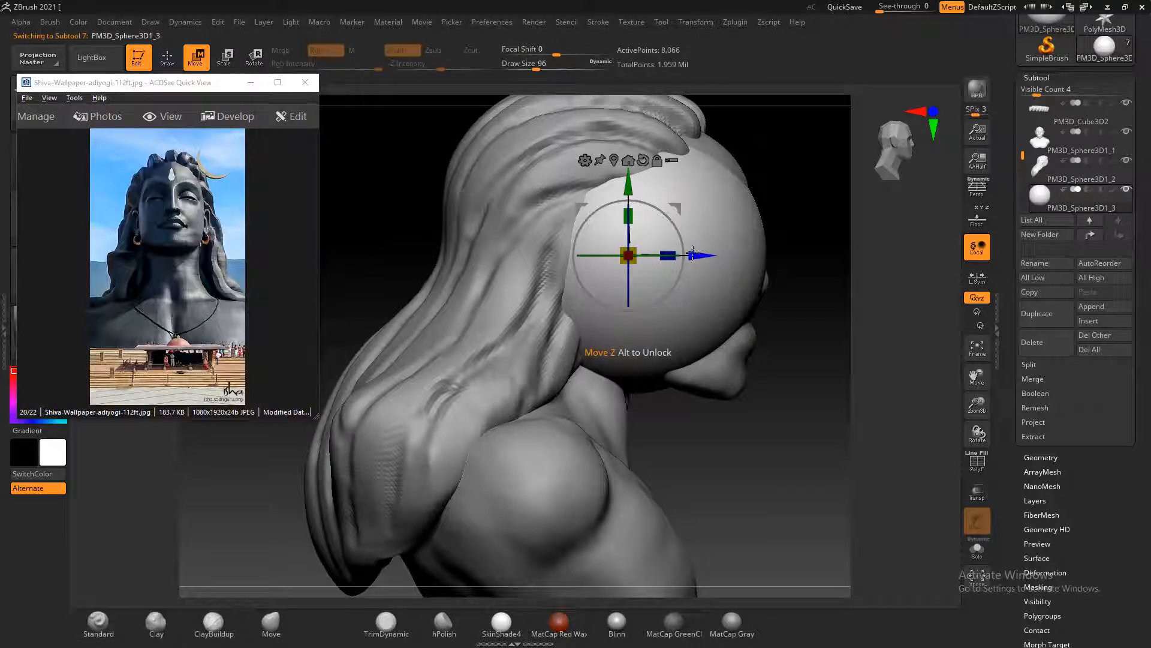
pyautogui.moveTo(692, 253); pyautogui.dragTo(834, 290)
pyautogui.keyDown('alt'); pyautogui.moveTo(758, 488); pyautogui.dragTo(605, 442); pyautogui.keyUp('alt')
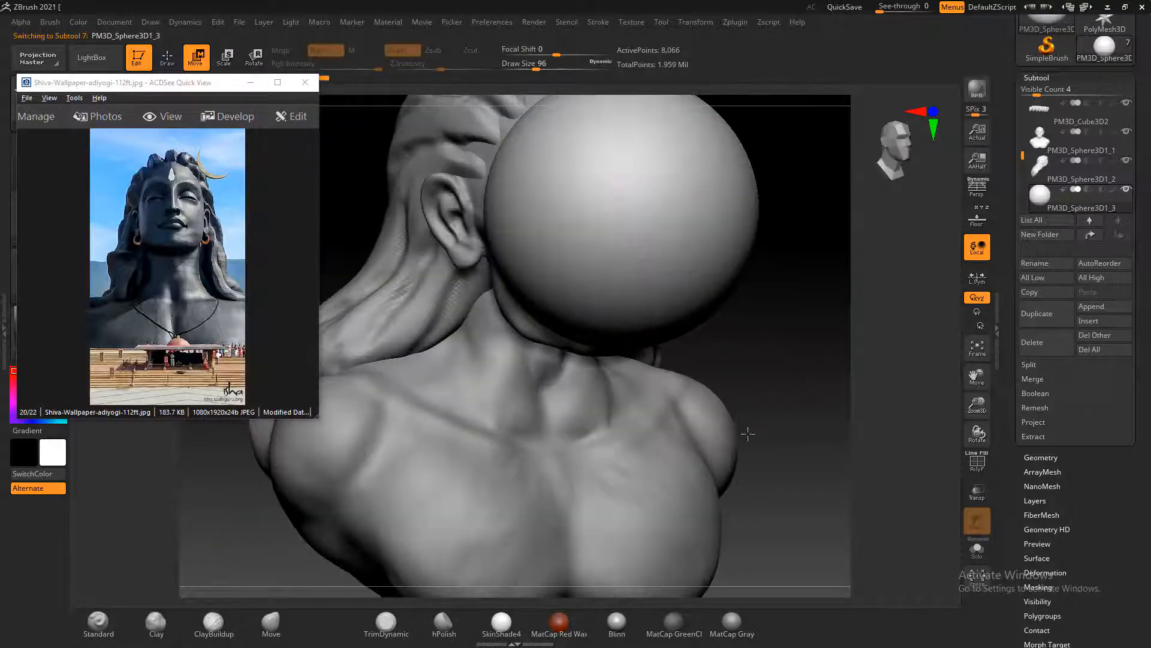
pyautogui.keyDown('shift'); pyautogui.moveTo(793, 314); pyautogui.dragTo(804, 315); pyautogui.keyUp('shift')
pyautogui.keyDown('alt'); pyautogui.moveTo(788, 258); pyautogui.dragTo(799, 327); pyautogui.keyUp('alt')
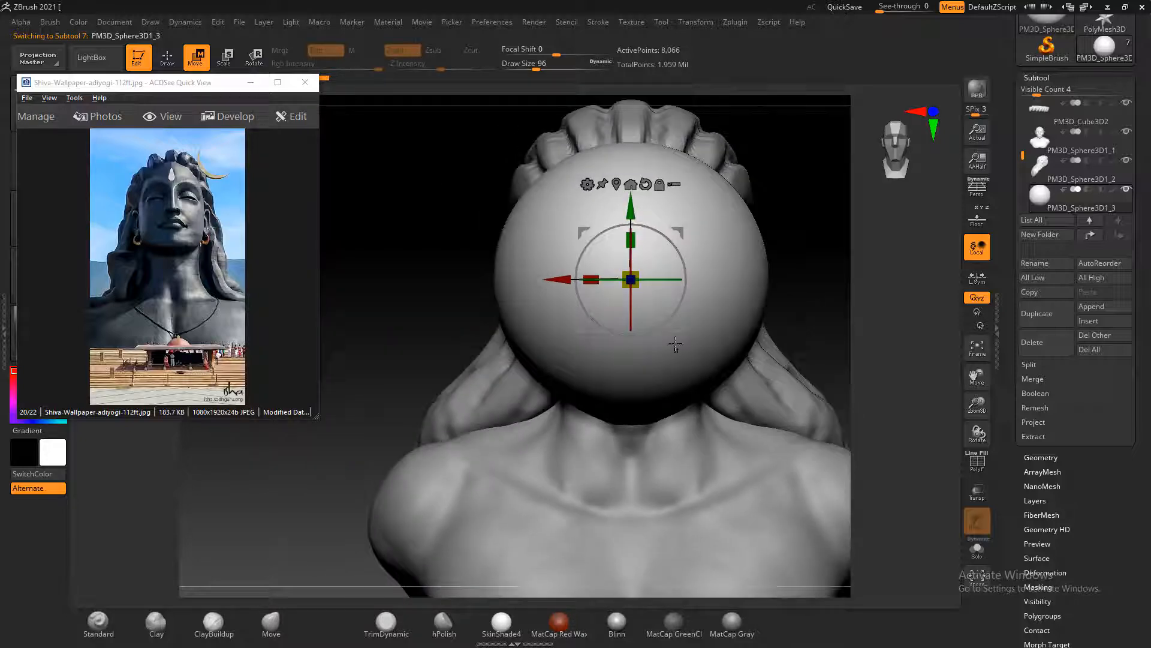
# Push in both sides of the sphere using the Move brush at Draw Size 336
pyautogui.click(168, 56)
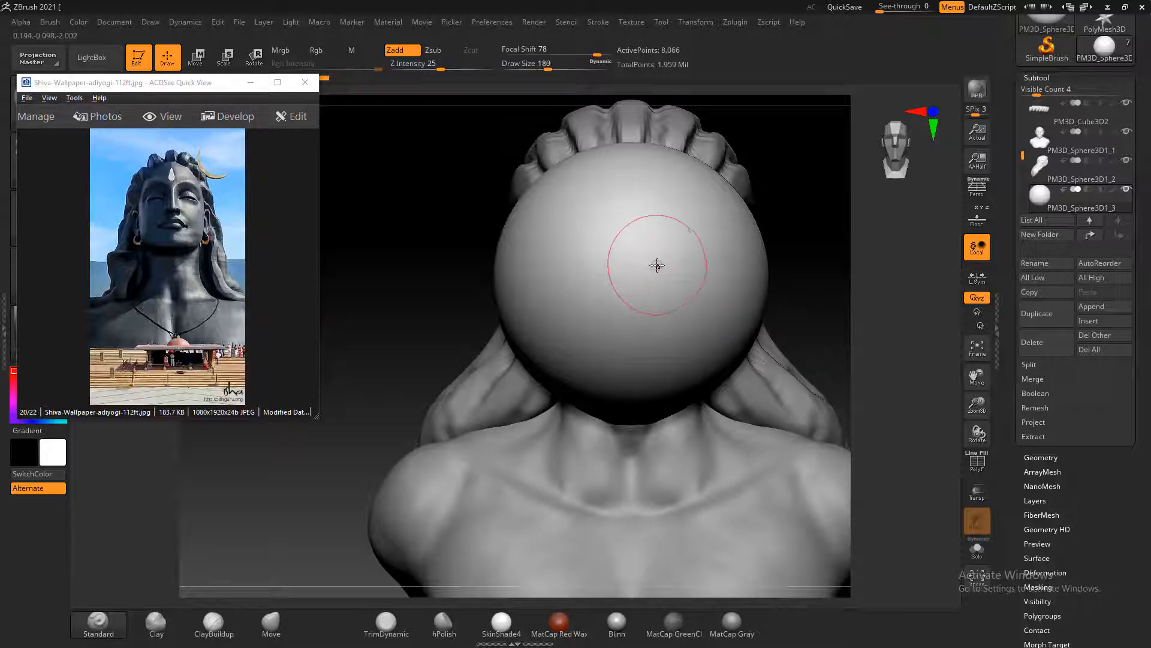
pyautogui.keyDown('alt'); pyautogui.moveTo(799, 255); pyautogui.dragTo(770, 281); pyautogui.keyUp('alt')
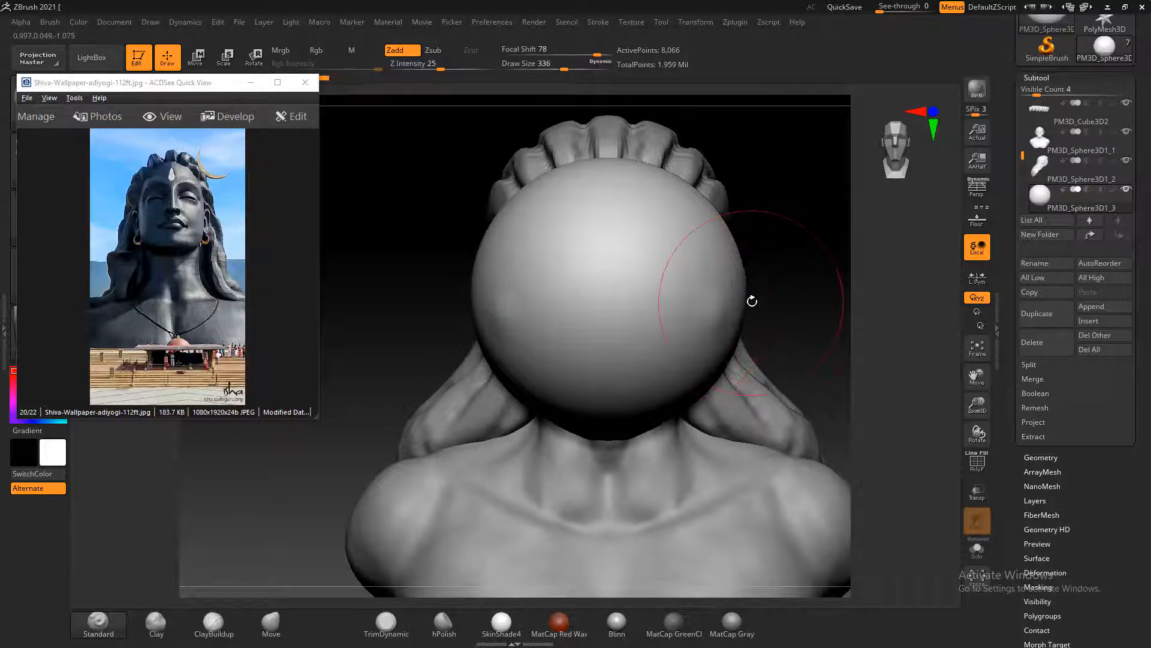
pyautogui.click(278, 624)
pyautogui.moveTo(765, 312)
pyautogui.mouseDown()
pyautogui.moveTo(748, 301)
pyautogui.moveTo(523, 408)
pyautogui.mouseUp()
pyautogui.keyDown('shift'); pyautogui.moveTo(464, 318); pyautogui.dragTo(496, 369); pyautogui.keyUp('shift')
pyautogui.keyDown('alt'); pyautogui.moveTo(821, 301); pyautogui.dragTo(733, 252); pyautogui.keyUp('alt')
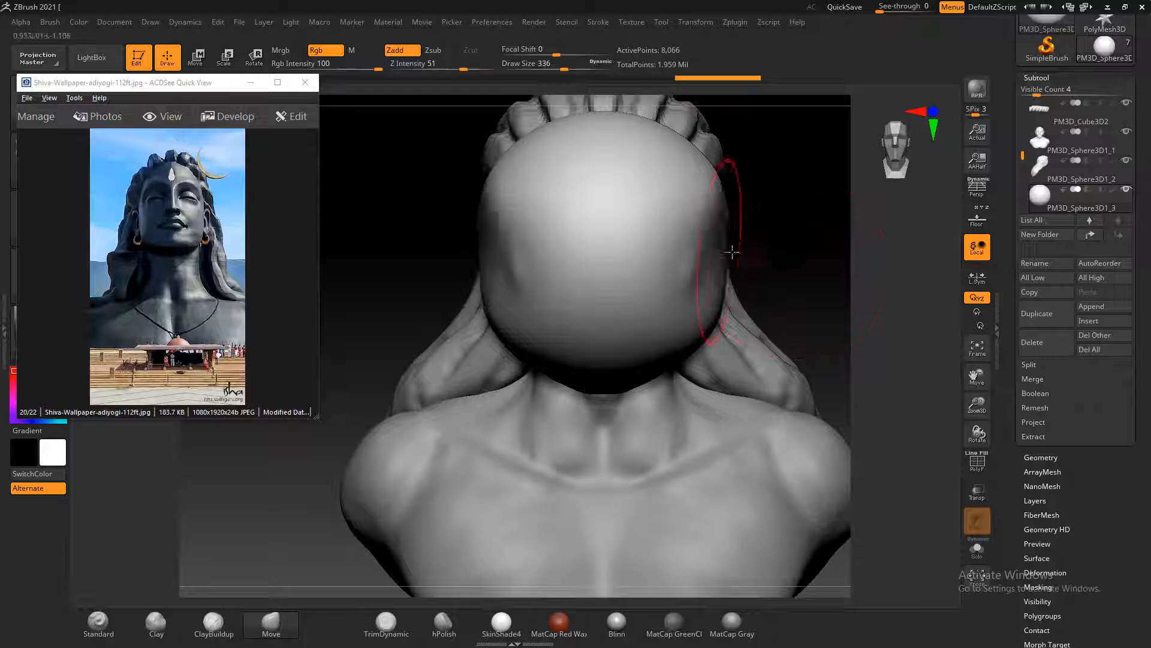
pyautogui.moveTo(825, 261); pyautogui.dragTo(732, 258)
# Pull the sphere's upper front outward into an overhang and push in the area beneath it
pyautogui.moveTo(512, 328); pyautogui.dragTo(536, 325)
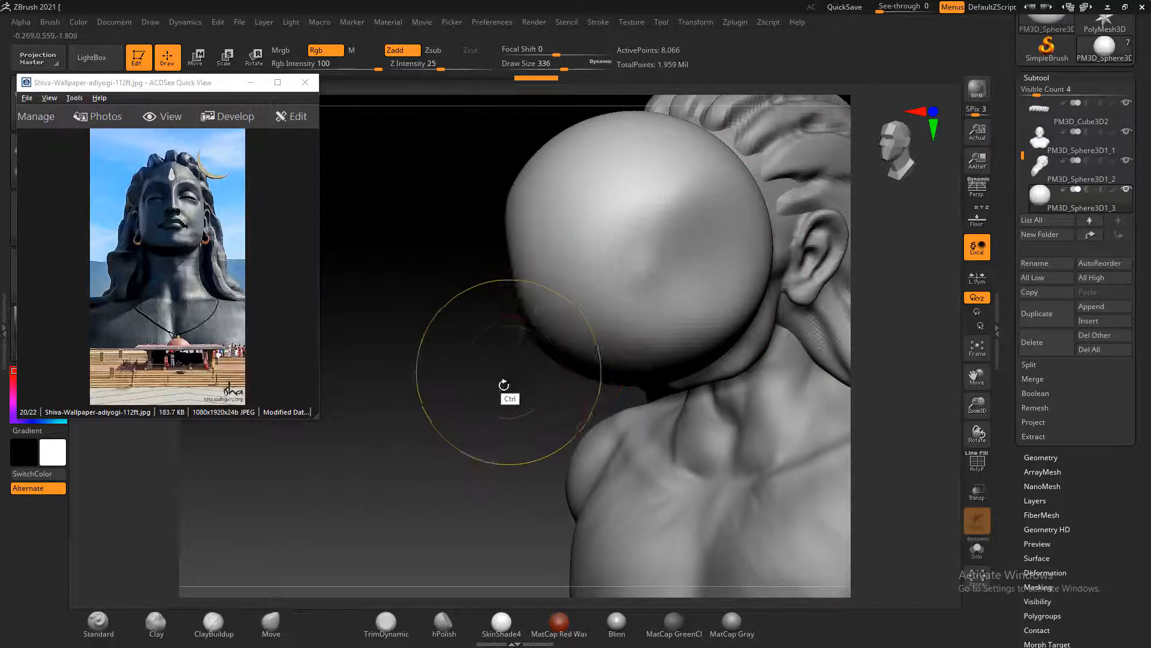
pyautogui.moveTo(506, 385)
pyautogui.mouseDown()
pyautogui.moveTo(476, 391)
pyautogui.moveTo(536, 203)
pyautogui.moveTo(523, 179)
pyautogui.moveTo(536, 149)
pyautogui.mouseUp()
pyautogui.moveTo(519, 231); pyautogui.dragTo(539, 229)
pyautogui.moveTo(519, 255); pyautogui.dragTo(552, 264)
pyautogui.moveTo(483, 273)
pyautogui.mouseDown()
pyautogui.moveTo(503, 280)
pyautogui.moveTo(416, 305)
pyautogui.moveTo(462, 307)
pyautogui.mouseUp()
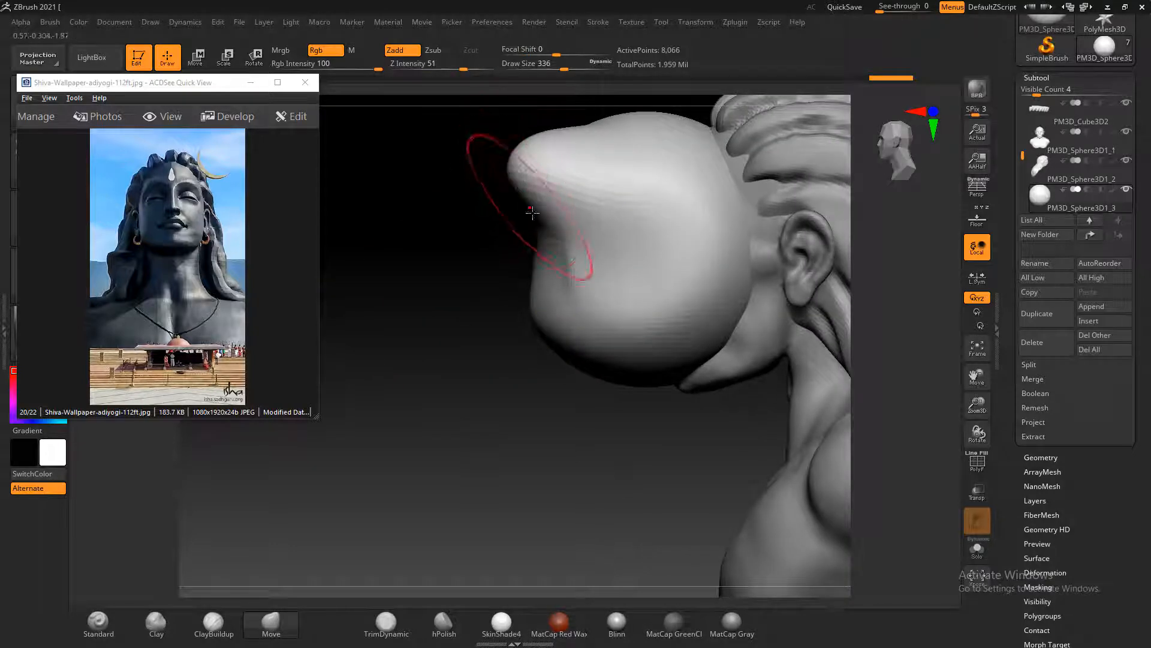
pyautogui.moveTo(528, 250); pyautogui.dragTo(602, 255)
# Stretch the lower part of the sphere down into a tongue and hollow the front into a curved, open shape
pyautogui.moveTo(542, 309)
pyautogui.mouseDown()
pyautogui.moveTo(682, 393)
pyautogui.moveTo(671, 424)
pyautogui.mouseUp()
pyautogui.moveTo(527, 445)
pyautogui.mouseDown()
pyautogui.moveTo(561, 449)
pyautogui.moveTo(545, 452)
pyautogui.moveTo(737, 352)
pyautogui.moveTo(672, 238)
pyautogui.mouseUp()
pyautogui.moveTo(684, 295)
pyautogui.mouseDown()
pyautogui.moveTo(632, 282)
pyautogui.moveTo(634, 270)
pyautogui.moveTo(634, 295)
pyautogui.mouseUp()
pyautogui.moveTo(576, 372)
pyautogui.mouseDown()
pyautogui.moveTo(579, 405)
pyautogui.moveTo(566, 403)
pyautogui.moveTo(545, 444)
pyautogui.mouseUp()
pyautogui.click(319, 167)
pyautogui.moveTo(507, 334)
pyautogui.mouseDown()
pyautogui.moveTo(518, 336)
pyautogui.moveTo(484, 350)
pyautogui.moveTo(528, 294)
pyautogui.moveTo(555, 291)
pyautogui.mouseUp()
pyautogui.moveTo(772, 288)
pyautogui.mouseDown()
pyautogui.moveTo(702, 289)
pyautogui.moveTo(713, 290)
pyautogui.mouseUp()
pyautogui.moveTo(424, 336); pyautogui.dragTo(444, 337)
pyautogui.moveTo(503, 284)
pyautogui.mouseDown()
pyautogui.moveTo(521, 284)
pyautogui.moveTo(527, 314)
pyautogui.moveTo(511, 360)
pyautogui.moveTo(516, 412)
pyautogui.moveTo(544, 455)
pyautogui.moveTo(468, 465)
pyautogui.mouseUp()
pyautogui.moveTo(555, 366)
pyautogui.keyDown('shift'); pyautogui.mouseDown()
pyautogui.moveTo(558, 315)
pyautogui.moveTo(457, 336)
pyautogui.moveTo(738, 290)
pyautogui.moveTo(716, 312)
pyautogui.mouseUp(); pyautogui.keyUp('shift')
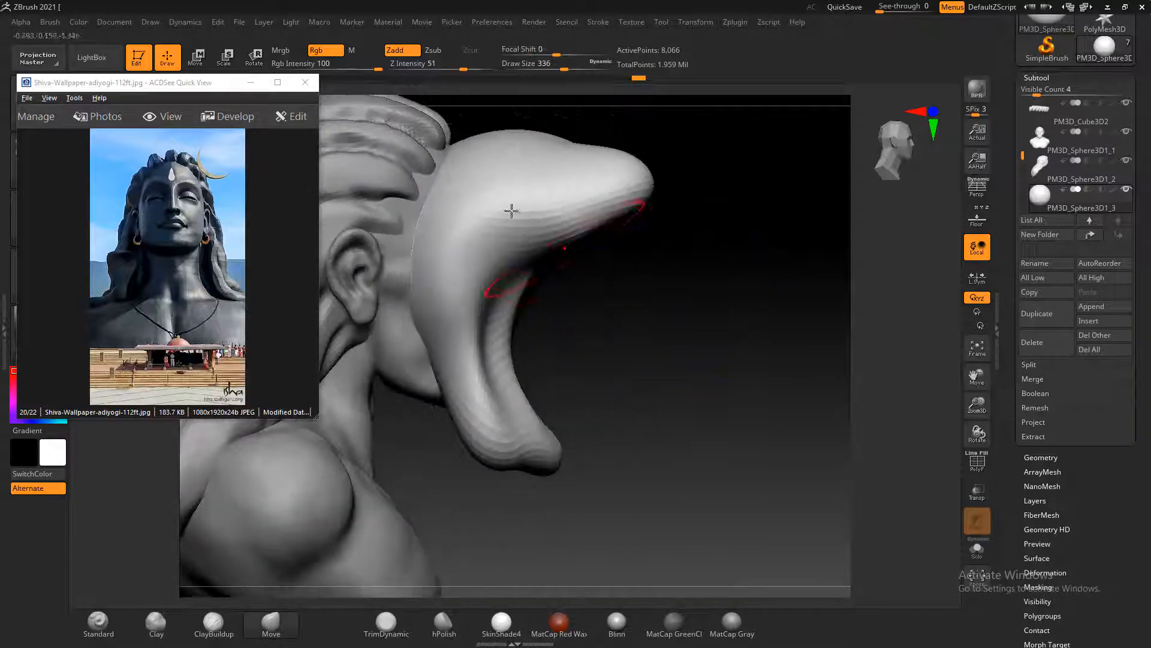
# Move the curved piece farther forward, clear of the face, and return to sculpting mode
pyautogui.click(209, 63)
pyautogui.moveTo(635, 273); pyautogui.dragTo(737, 342)
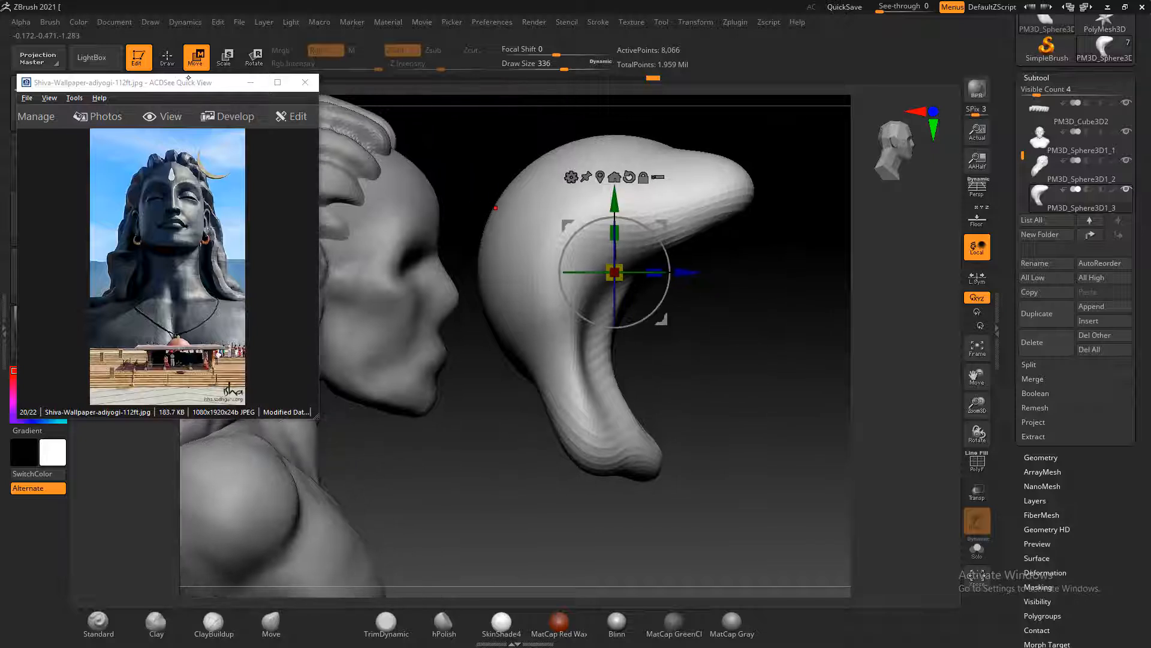
pyautogui.click(167, 57)
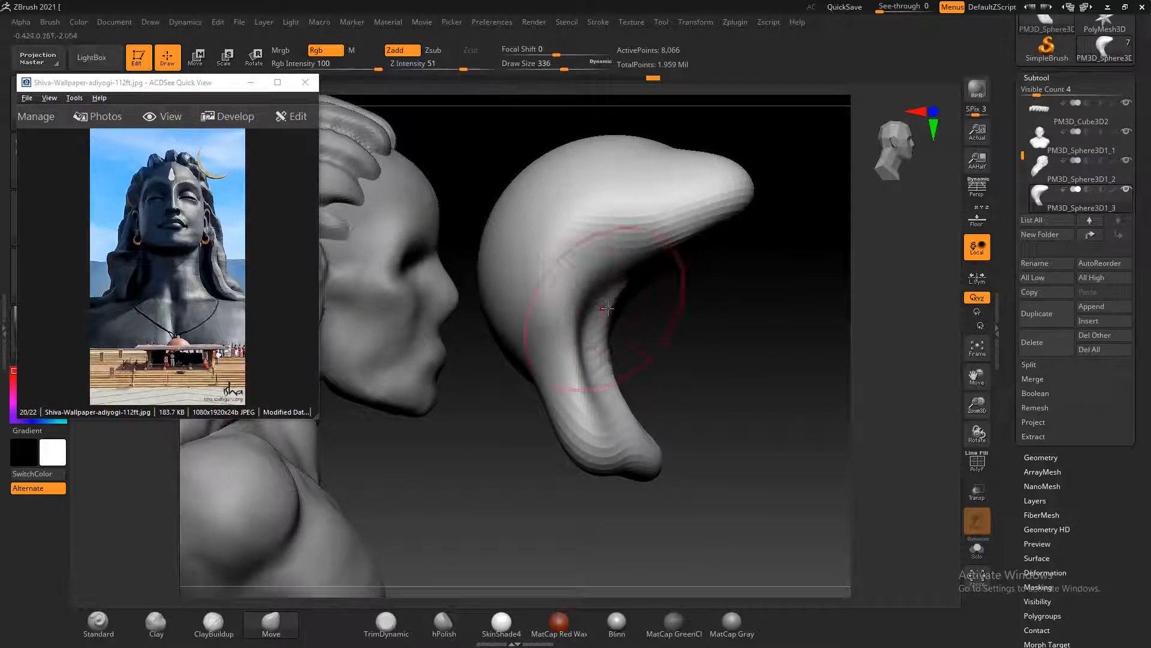
# Refine the curved piece's inner hollow and lower tongue, and pull the sides of its upper hood outward
pyautogui.moveTo(607, 308)
pyautogui.mouseDown()
pyautogui.moveTo(580, 315)
pyautogui.moveTo(600, 303)
pyautogui.mouseUp()
pyautogui.moveTo(624, 345); pyautogui.dragTo(589, 362)
pyautogui.keyDown('shift'); pyautogui.moveTo(725, 386); pyautogui.dragTo(678, 411); pyautogui.keyUp('shift')
pyautogui.moveTo(481, 387)
pyautogui.keyDown('shift'); pyautogui.mouseDown()
pyautogui.moveTo(528, 383)
pyautogui.moveTo(594, 466)
pyautogui.moveTo(570, 452)
pyautogui.moveTo(580, 441)
pyautogui.mouseUp(); pyautogui.keyUp('shift')
pyautogui.moveTo(598, 339)
pyautogui.keyDown('shift'); pyautogui.mouseDown()
pyautogui.moveTo(596, 329)
pyautogui.moveTo(626, 452)
pyautogui.mouseUp(); pyautogui.keyUp('shift')
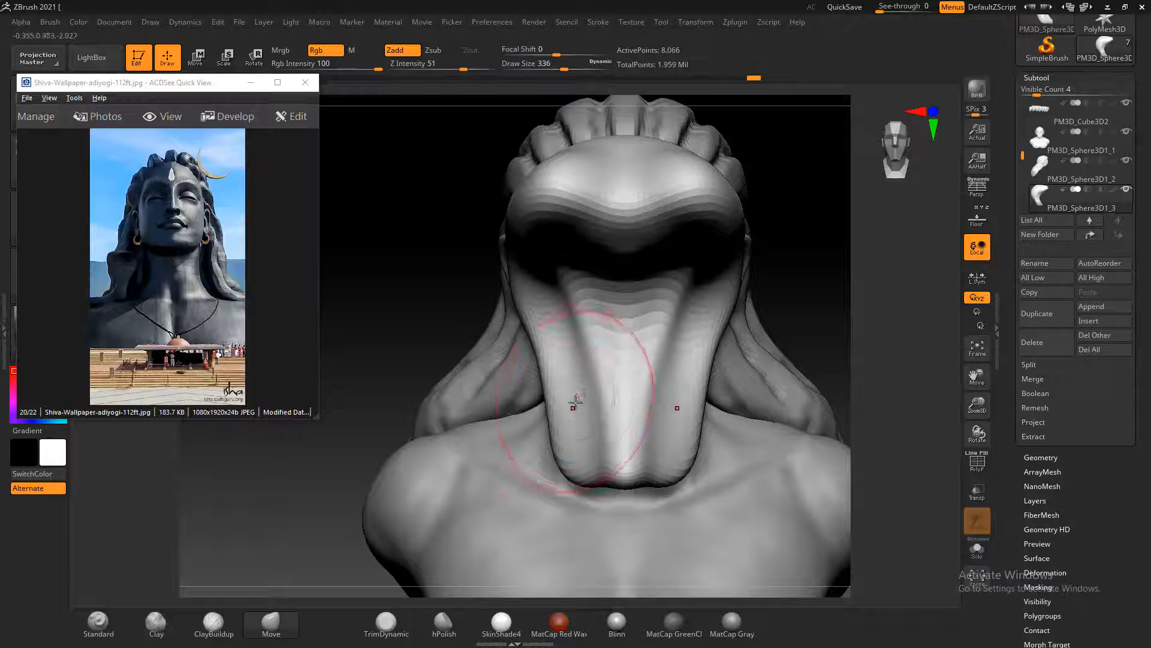
pyautogui.moveTo(571, 404); pyautogui.dragTo(578, 388)
pyautogui.moveTo(437, 384); pyautogui.dragTo(448, 319)
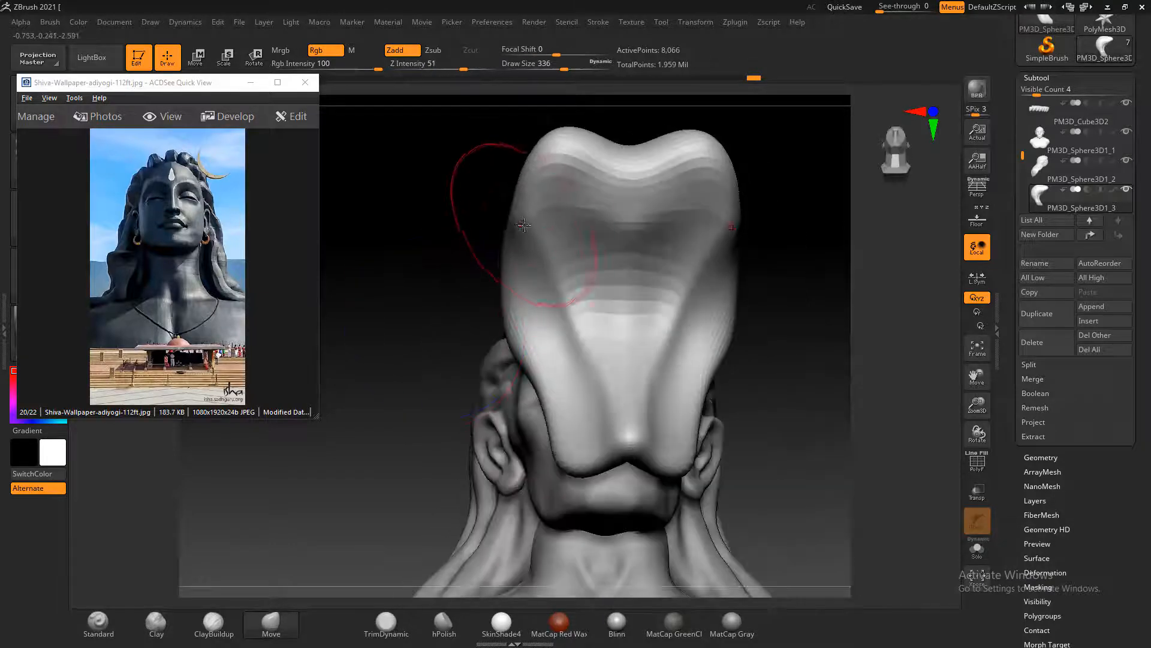
pyautogui.moveTo(503, 221)
pyautogui.mouseDown()
pyautogui.moveTo(516, 218)
pyautogui.moveTo(503, 209)
pyautogui.moveTo(494, 233)
pyautogui.moveTo(507, 278)
pyautogui.mouseUp()
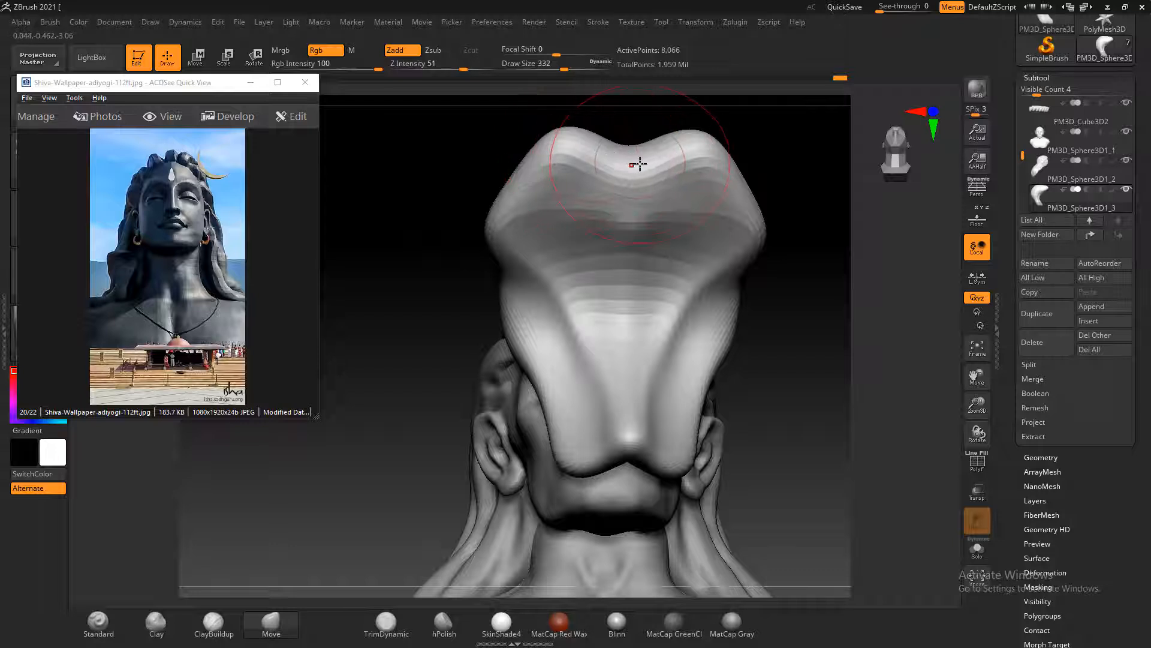
# Pull the notched middle of the hood's front edge outward into a rounded tip and smooth the inner hollow
pyautogui.moveTo(783, 138); pyautogui.dragTo(768, 225)
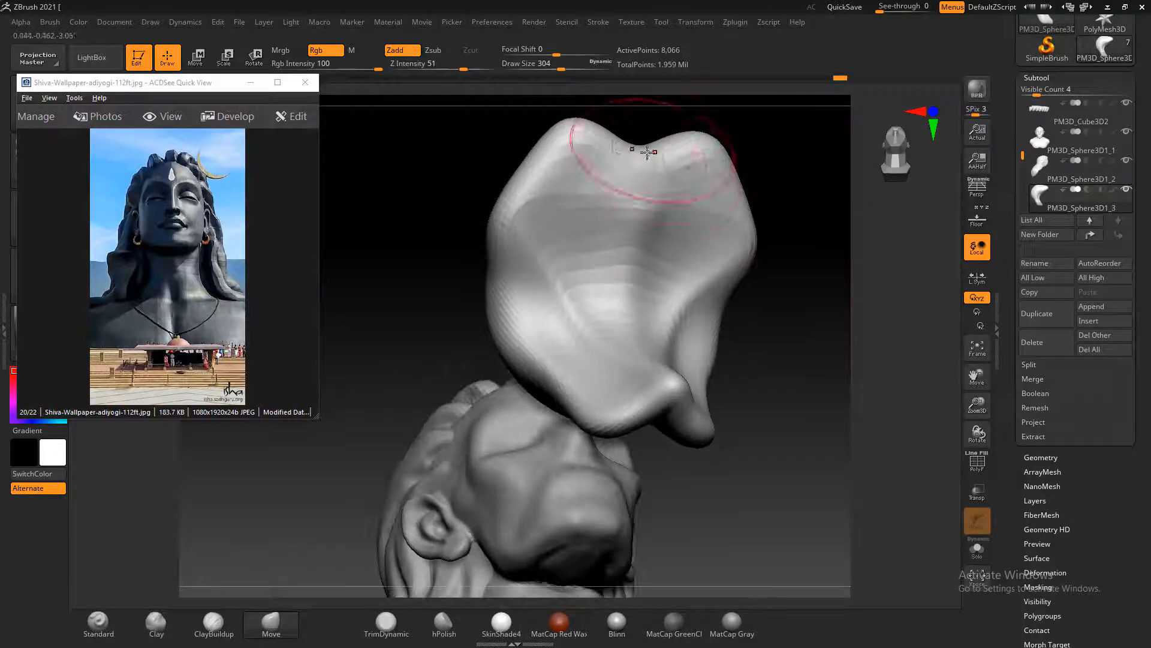
pyautogui.moveTo(647, 153); pyautogui.dragTo(657, 113)
pyautogui.moveTo(581, 145)
pyautogui.keyDown('shift'); pyautogui.mouseDown()
pyautogui.moveTo(586, 154)
pyautogui.moveTo(566, 156)
pyautogui.moveTo(559, 271)
pyautogui.mouseUp(); pyautogui.keyUp('shift')
pyautogui.moveTo(832, 285); pyautogui.dragTo(753, 292)
pyautogui.keyDown('shift'); pyautogui.moveTo(546, 294); pyautogui.dragTo(562, 284); pyautogui.keyUp('shift')
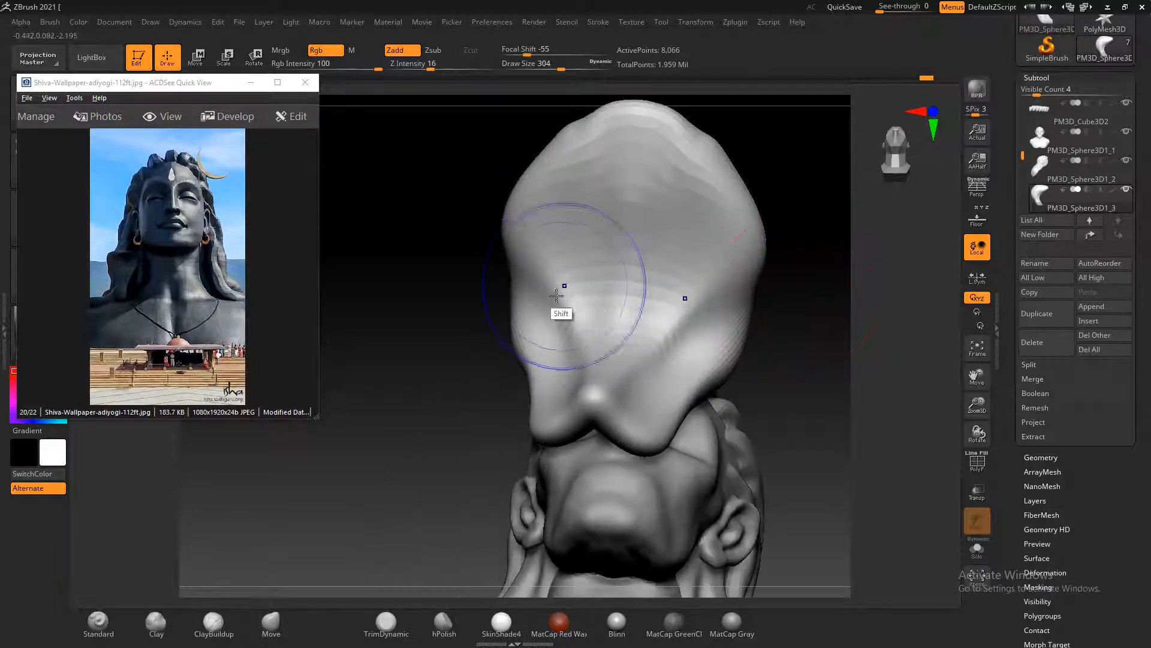
# Smooth the lower tongue's tip and extend it with the Move brush, declining the Sticky Keys prompt
pyautogui.moveTo(585, 422); pyautogui.dragTo(592, 434)
pyautogui.moveTo(458, 415)
pyautogui.mouseDown()
pyautogui.moveTo(406, 406)
pyautogui.moveTo(477, 420)
pyautogui.mouseUp()
pyautogui.moveTo(797, 308); pyautogui.dragTo(807, 259)
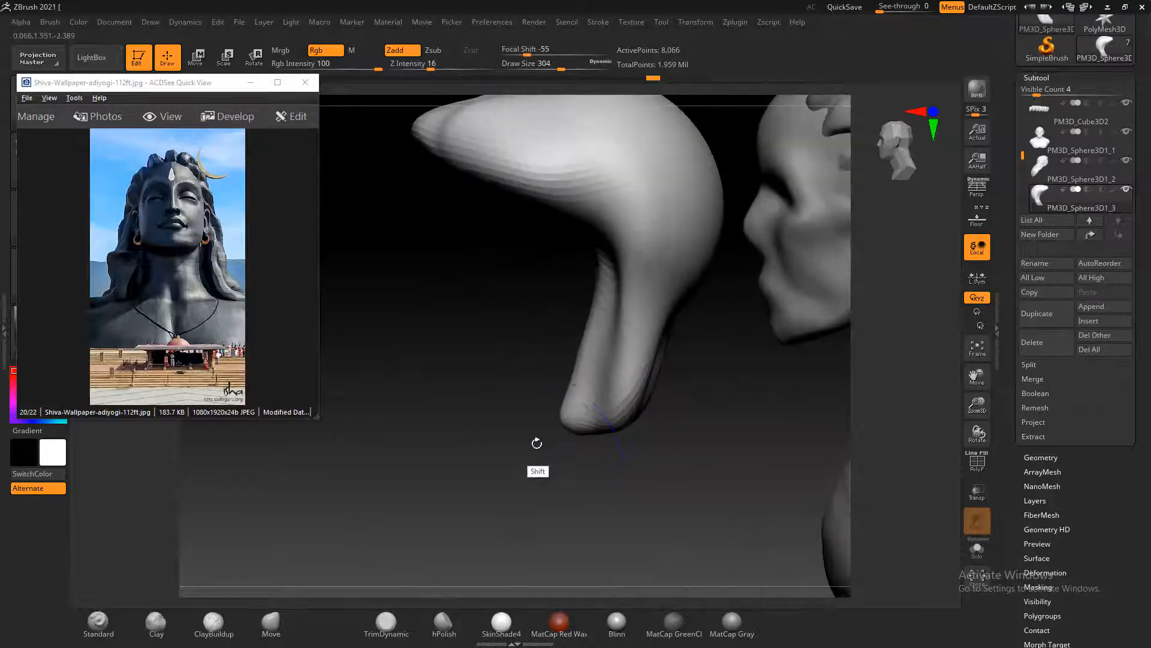
pyautogui.moveTo(538, 442); pyautogui.dragTo(773, 433)
pyautogui.moveTo(627, 419)
pyautogui.mouseDown()
pyautogui.moveTo(633, 366)
pyautogui.moveTo(602, 436)
pyautogui.moveTo(609, 466)
pyautogui.mouseUp()
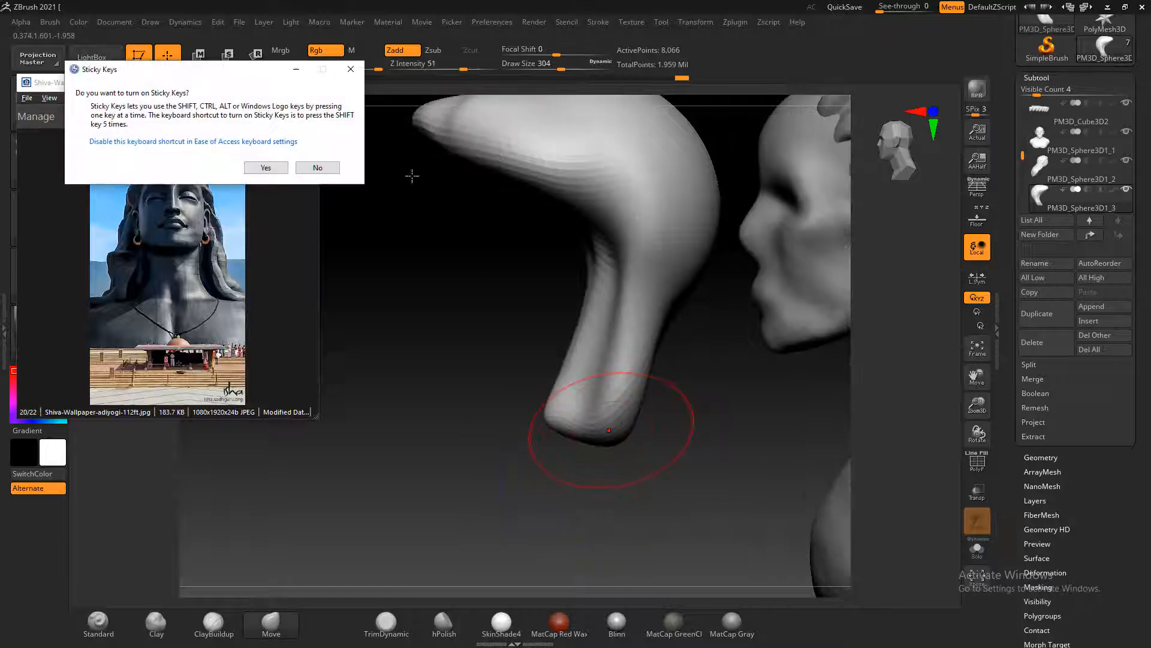
pyautogui.click(316, 168)
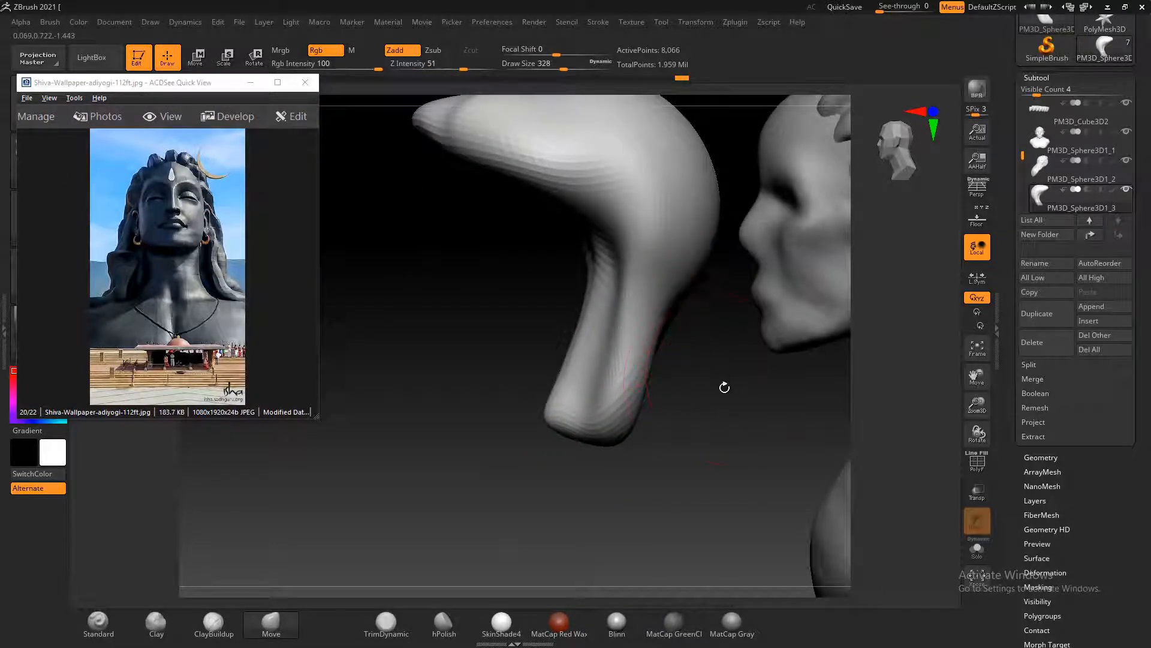
pyautogui.moveTo(724, 388); pyautogui.dragTo(704, 420)
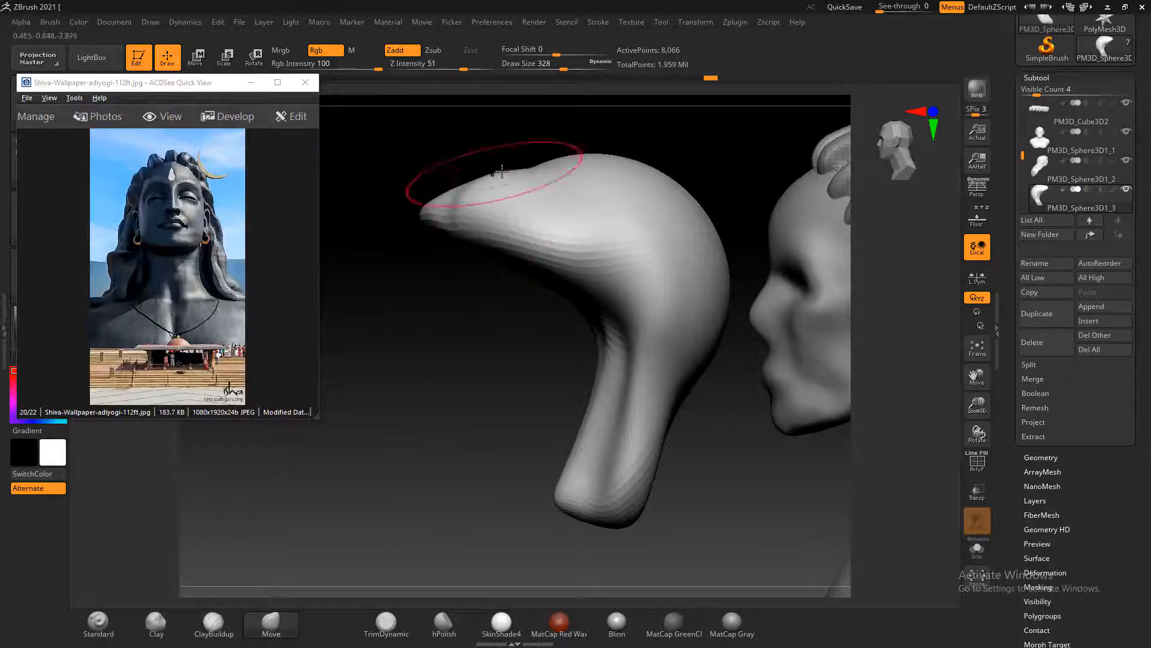
# Even out the curve along the hood's top in profile and smooth the back of the piece
pyautogui.moveTo(502, 173); pyautogui.dragTo(505, 166)
pyautogui.moveTo(662, 183); pyautogui.dragTo(649, 193)
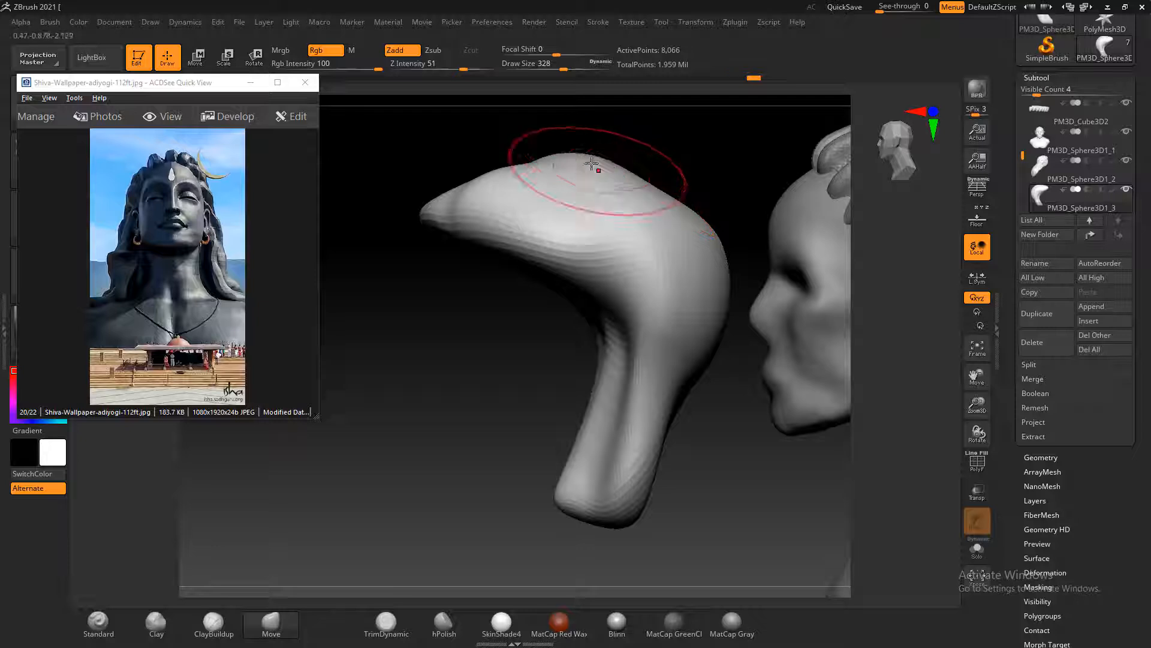
pyautogui.moveTo(591, 163); pyautogui.dragTo(598, 174)
pyautogui.moveTo(707, 234)
pyautogui.mouseDown()
pyautogui.moveTo(730, 298)
pyautogui.moveTo(713, 311)
pyautogui.mouseUp()
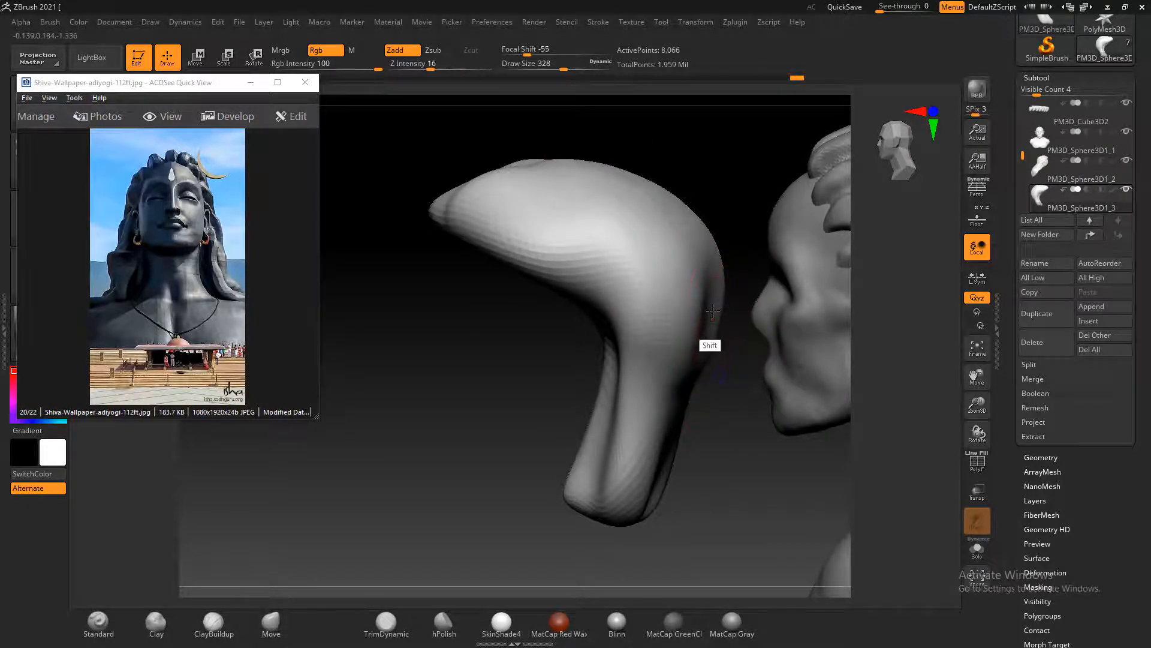
pyautogui.moveTo(751, 437); pyautogui.dragTo(741, 517)
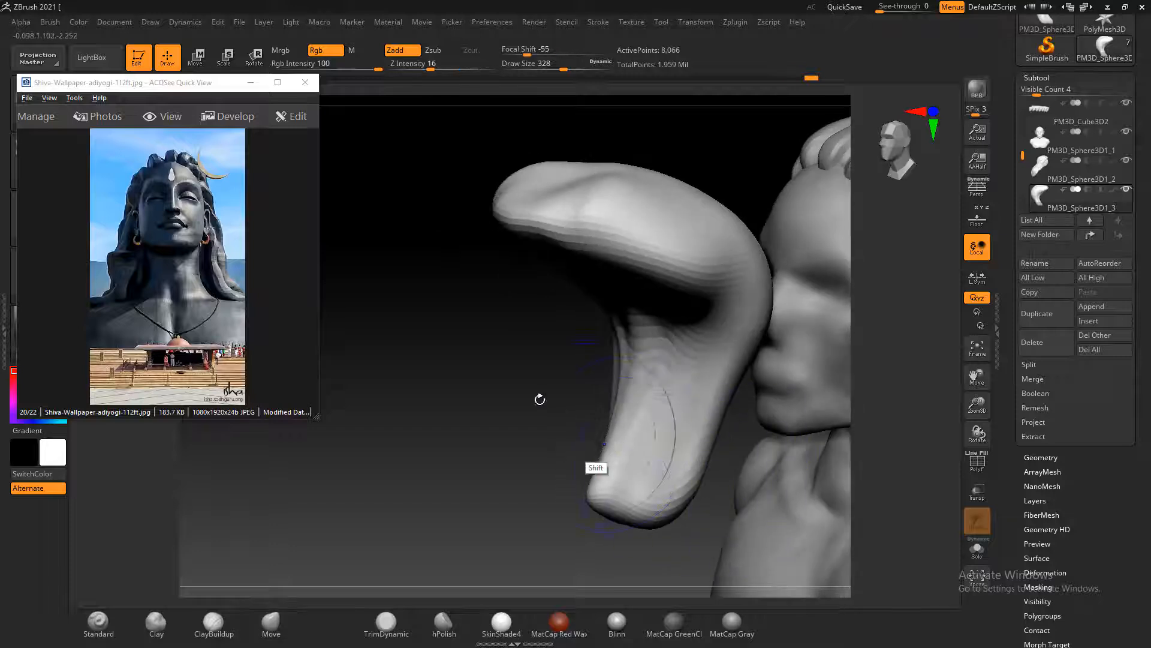
# Pull the sides of the hood's rim outward and smooth its upper surface
pyautogui.moveTo(538, 400)
pyautogui.keyDown('shift'); pyautogui.mouseDown()
pyautogui.moveTo(527, 381)
pyautogui.moveTo(588, 344)
pyautogui.mouseUp(); pyautogui.keyUp('shift')
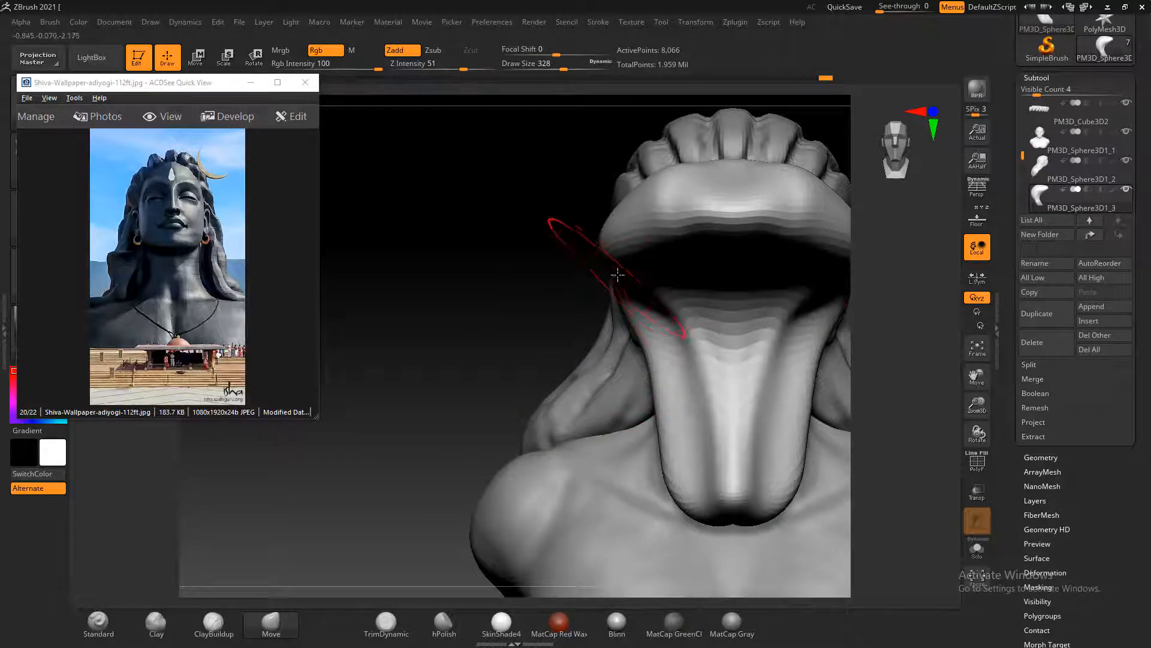
pyautogui.moveTo(599, 247); pyautogui.dragTo(579, 255)
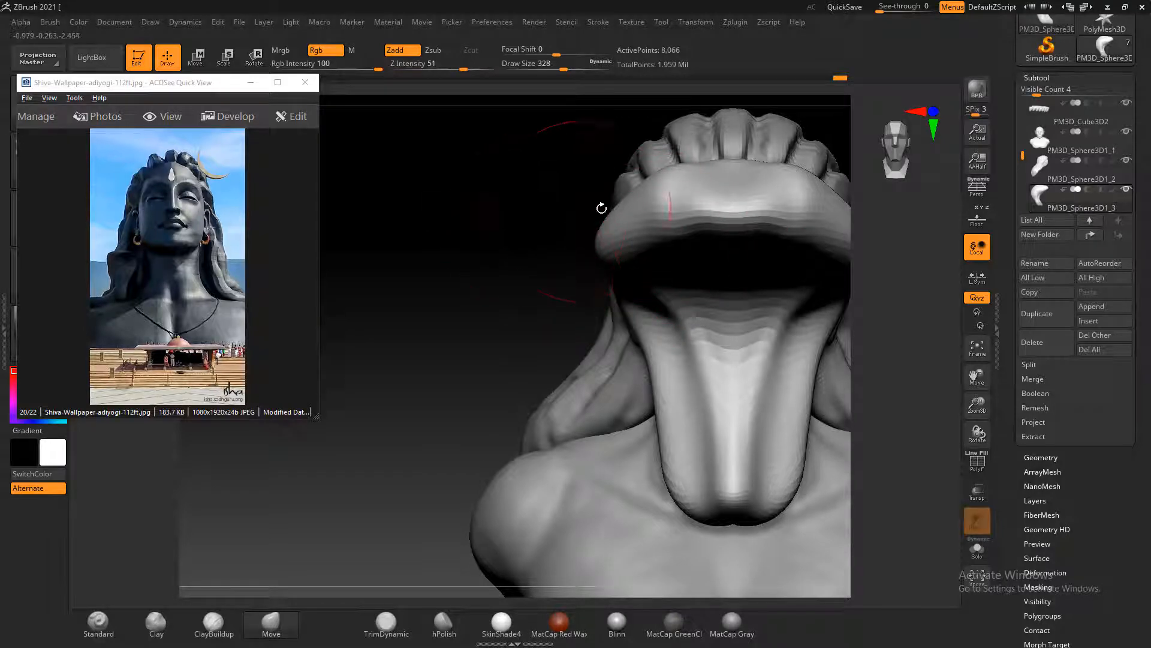
pyautogui.keyDown('shift'); pyautogui.moveTo(522, 206); pyautogui.dragTo(725, 226); pyautogui.keyUp('shift')
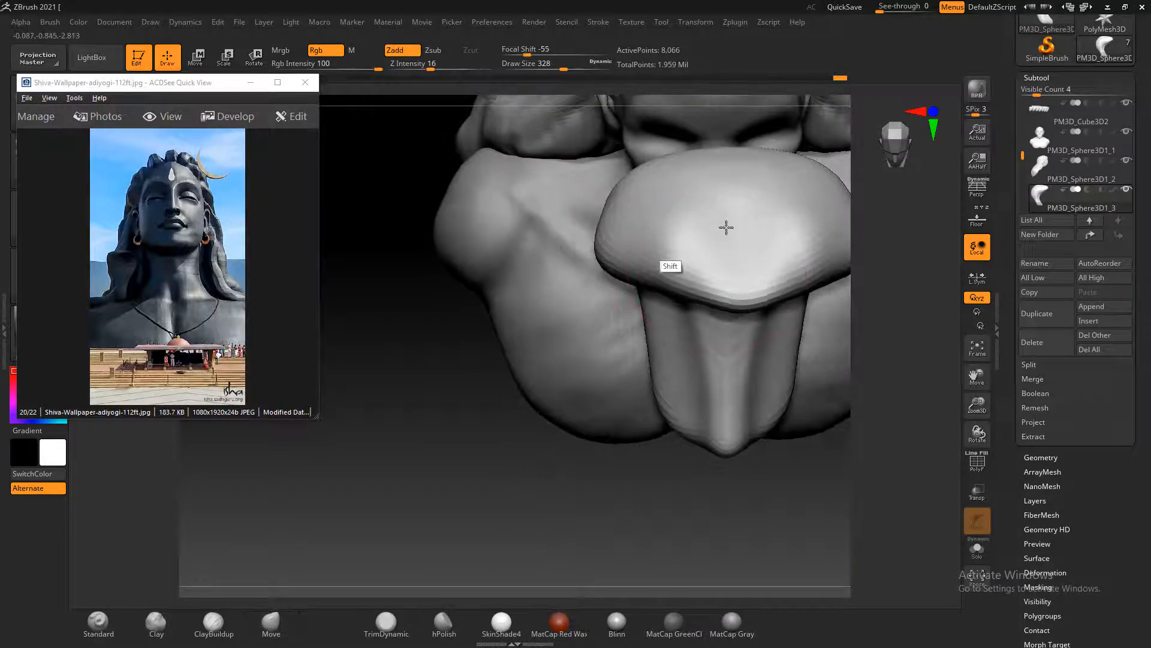
pyautogui.moveTo(660, 261)
pyautogui.keyDown('shift'); pyautogui.mouseDown()
pyautogui.moveTo(674, 232)
pyautogui.moveTo(605, 264)
pyautogui.mouseUp(); pyautogui.keyUp('shift')
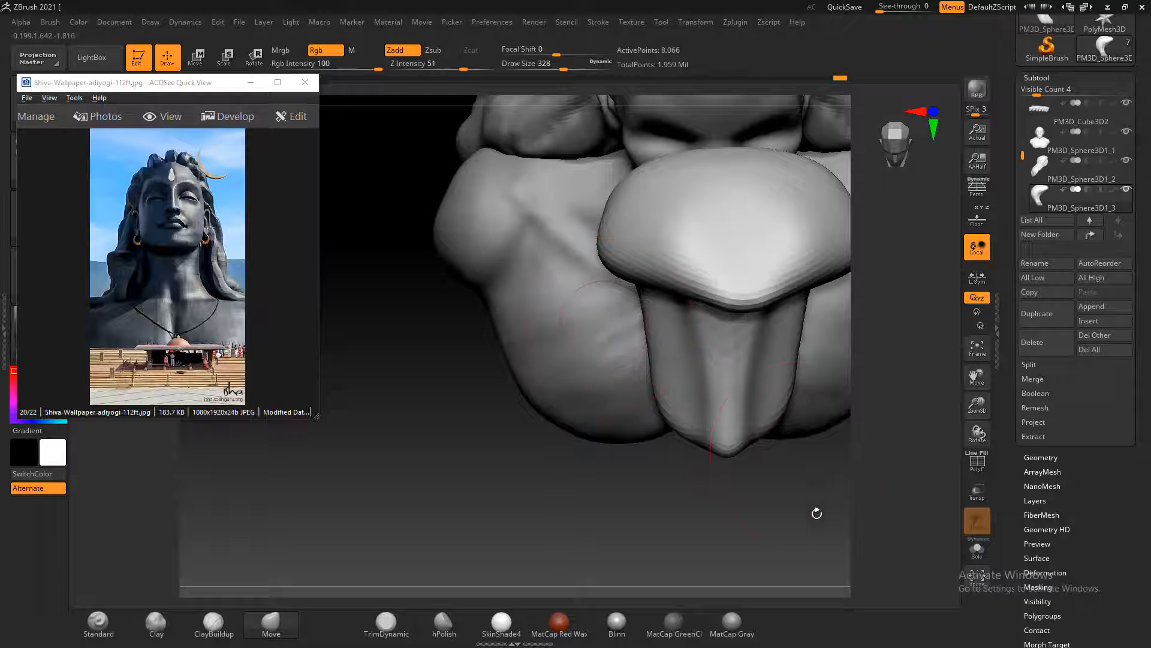
pyautogui.moveTo(817, 514); pyautogui.dragTo(859, 425)
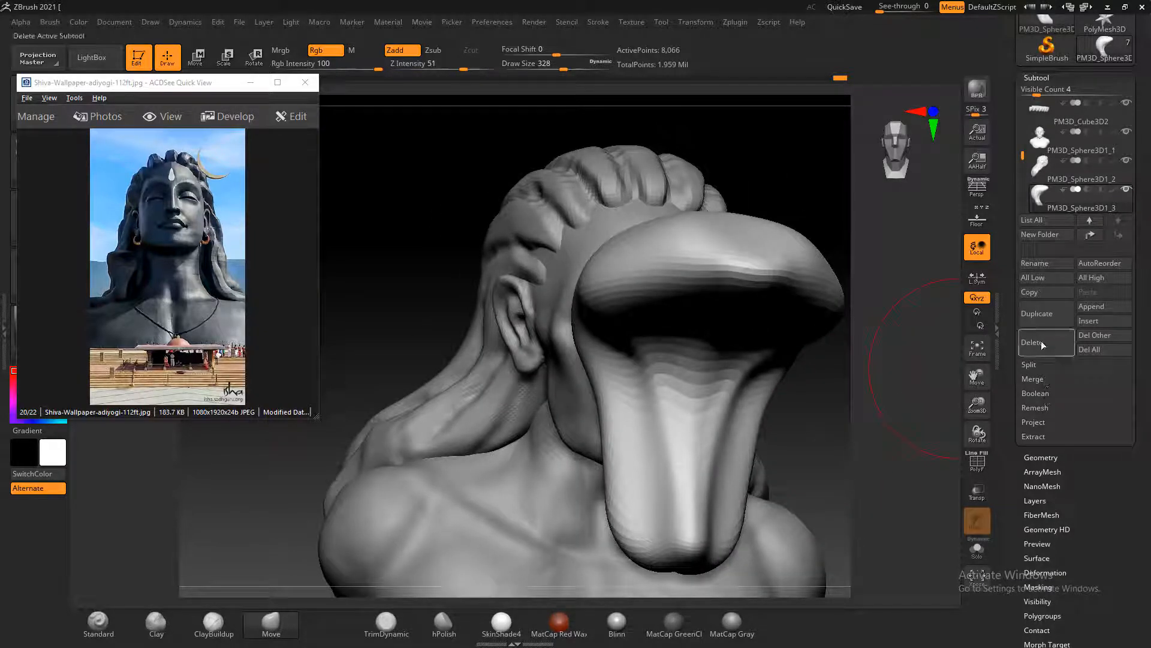
# Remesh the curved piece with ZRemesher and check its polygon wireframe
pyautogui.click(1051, 457)
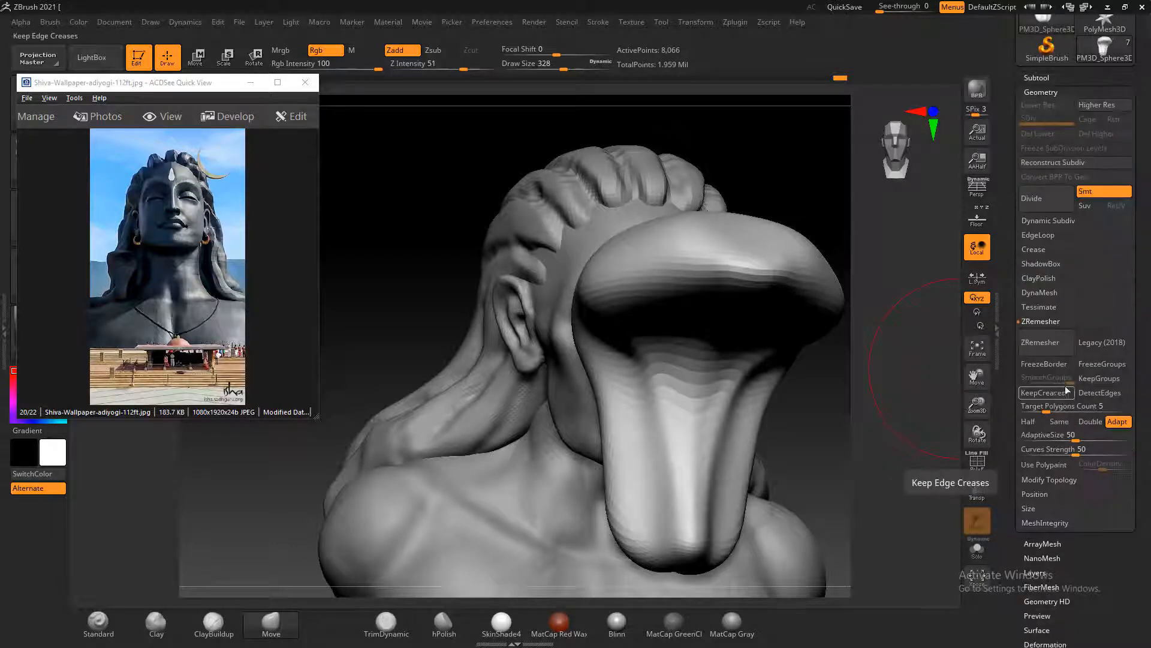
pyautogui.click(1054, 350)
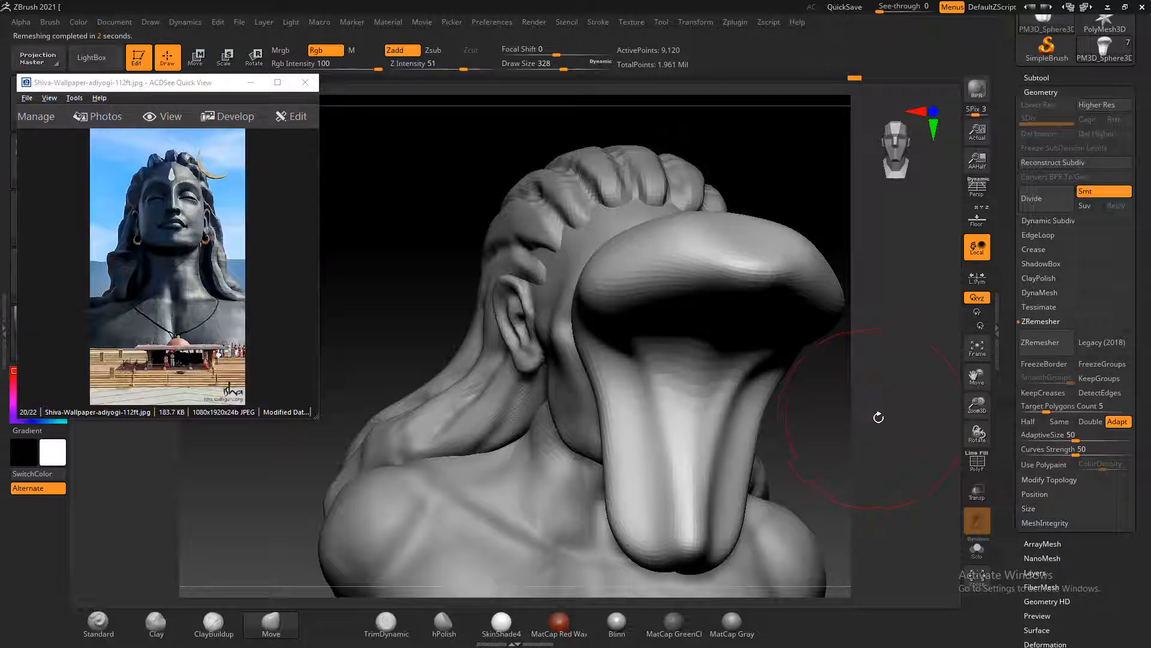
pyautogui.hotkey('shift', 'f')
pyautogui.hotkey('shift', 'f')
pyautogui.moveTo(874, 411); pyautogui.dragTo(884, 418)
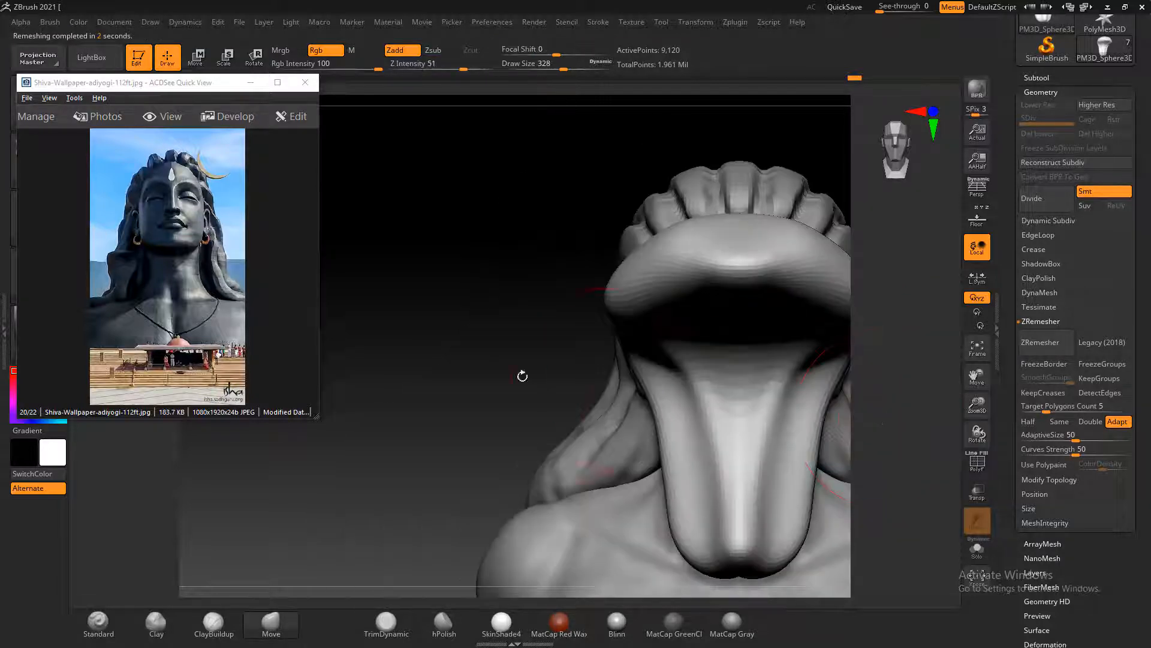
# Adjust the hood's upper profile, pinch the sides of its front edge into a narrower tip, and smooth the inner hollow
pyautogui.moveTo(522, 376)
pyautogui.mouseDown()
pyautogui.moveTo(476, 365)
pyautogui.moveTo(480, 336)
pyautogui.moveTo(521, 319)
pyautogui.moveTo(480, 327)
pyautogui.moveTo(498, 316)
pyautogui.mouseUp()
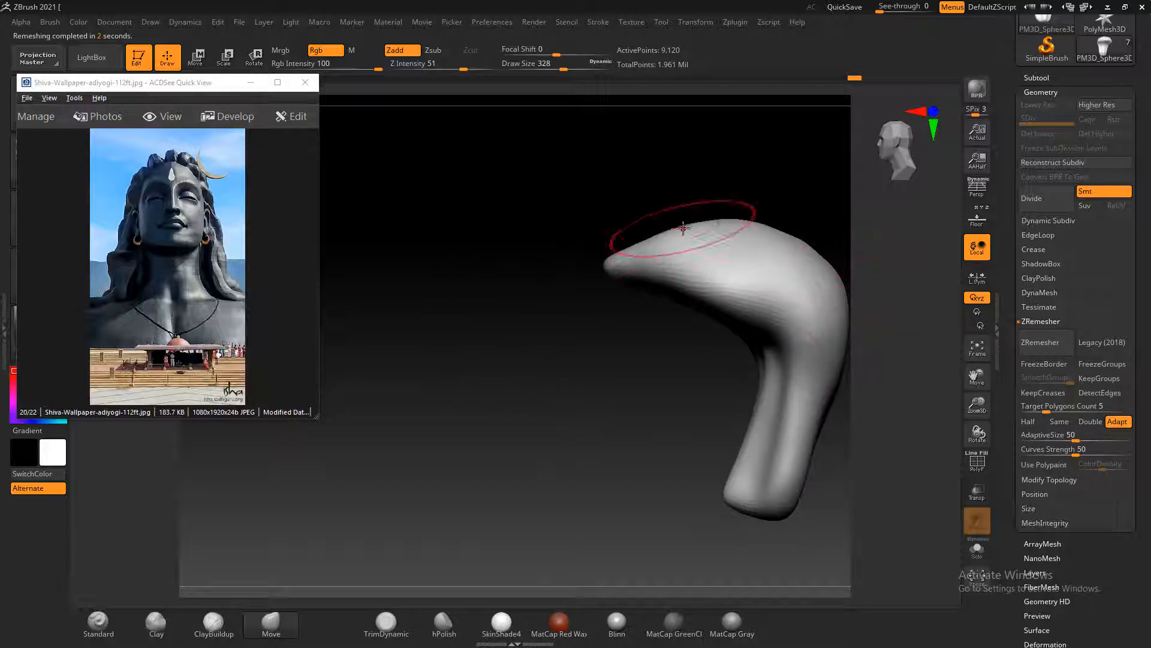
pyautogui.moveTo(761, 223); pyautogui.dragTo(794, 242)
pyautogui.moveTo(663, 373)
pyautogui.mouseDown()
pyautogui.moveTo(620, 394)
pyautogui.moveTo(655, 355)
pyautogui.mouseUp()
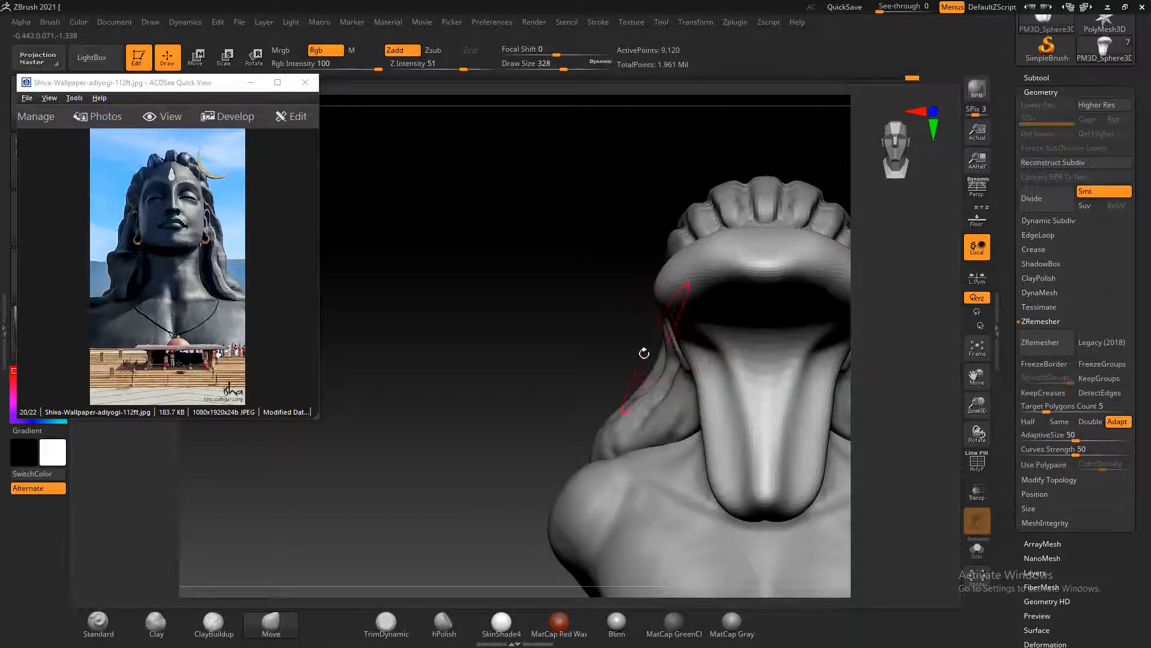
pyautogui.moveTo(645, 352)
pyautogui.mouseDown()
pyautogui.moveTo(570, 342)
pyautogui.moveTo(682, 262)
pyautogui.mouseUp()
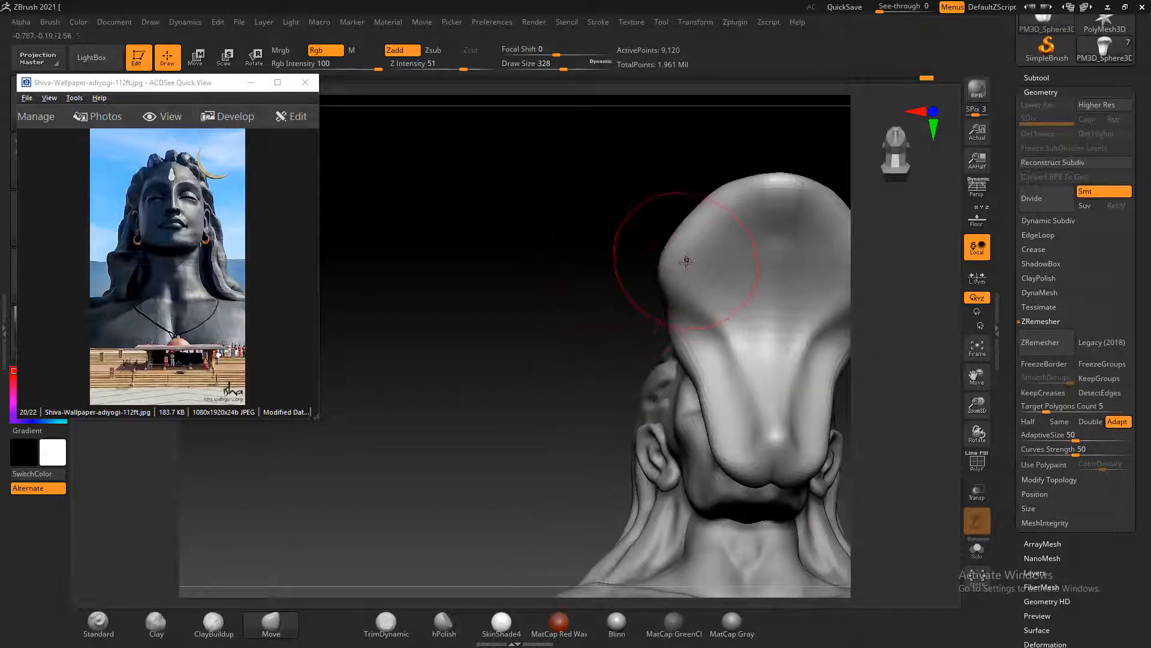
pyautogui.moveTo(719, 219); pyautogui.dragTo(708, 239)
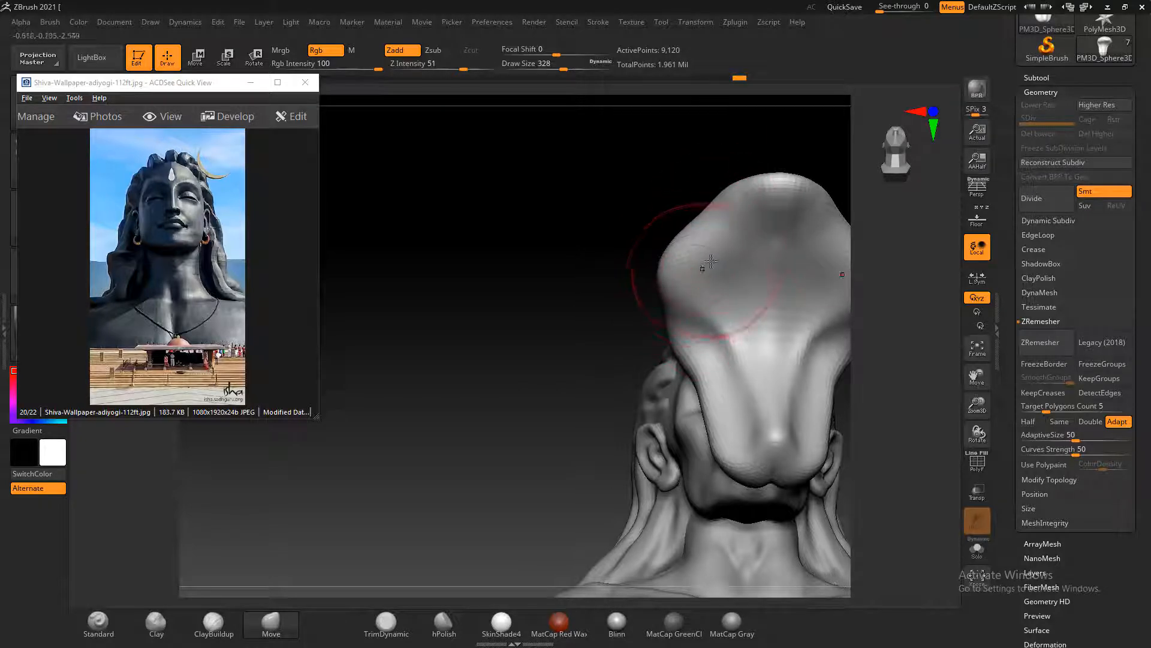
pyautogui.moveTo(707, 241)
pyautogui.mouseDown()
pyautogui.moveTo(707, 252)
pyautogui.moveTo(713, 238)
pyautogui.mouseUp()
pyautogui.press('[')
pyautogui.press('[')
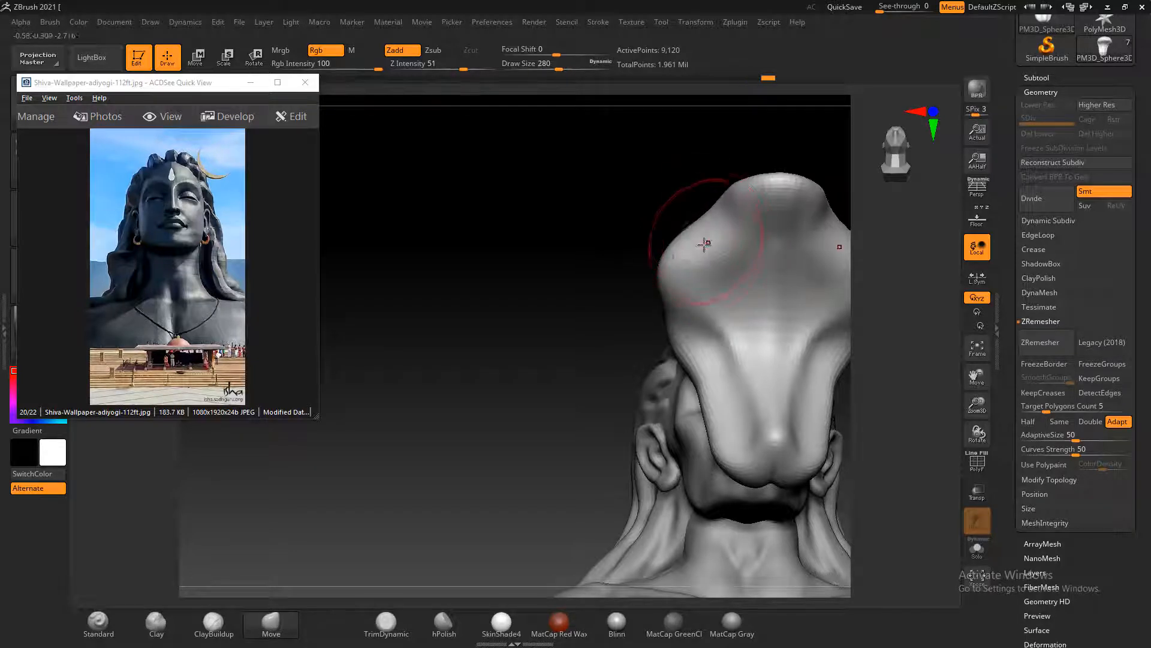
pyautogui.moveTo(684, 287)
pyautogui.mouseDown()
pyautogui.moveTo(674, 301)
pyautogui.moveTo(722, 324)
pyautogui.mouseUp()
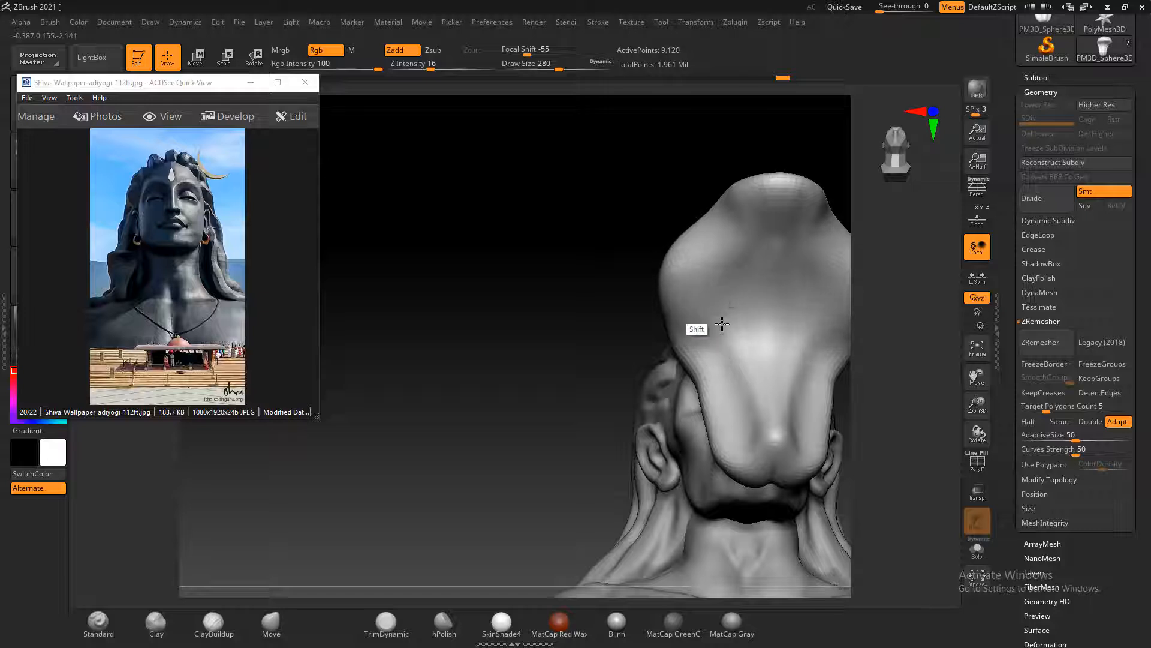
# Round the back of the hood with the Move brush at size 308 and push in the area beneath the bend
pyautogui.moveTo(549, 321); pyautogui.dragTo(773, 307)
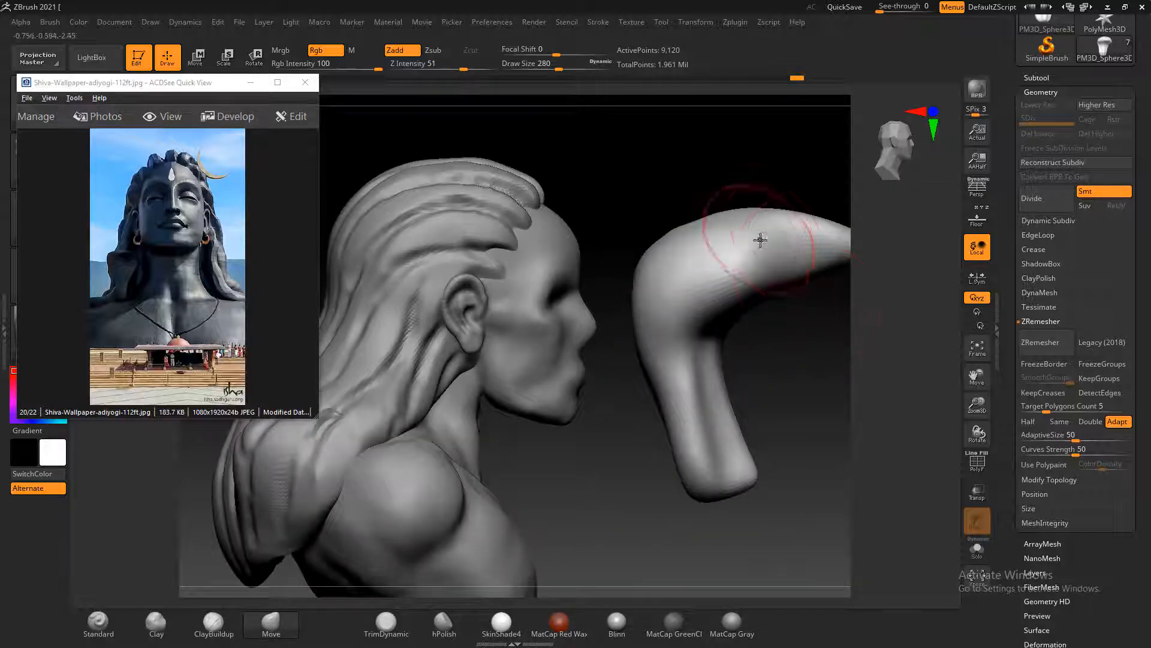
pyautogui.press(']')
pyautogui.moveTo(731, 223)
pyautogui.mouseDown()
pyautogui.moveTo(727, 215)
pyautogui.moveTo(684, 231)
pyautogui.mouseUp()
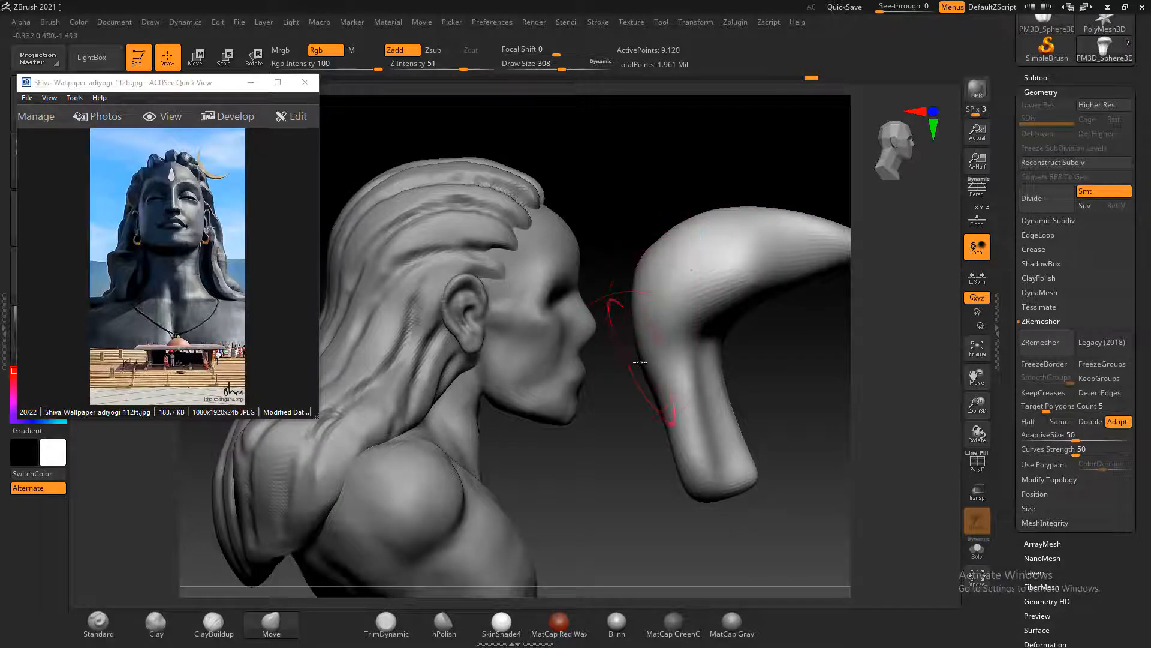
pyautogui.moveTo(650, 372); pyautogui.dragTo(649, 383)
pyautogui.moveTo(644, 384); pyautogui.dragTo(652, 386)
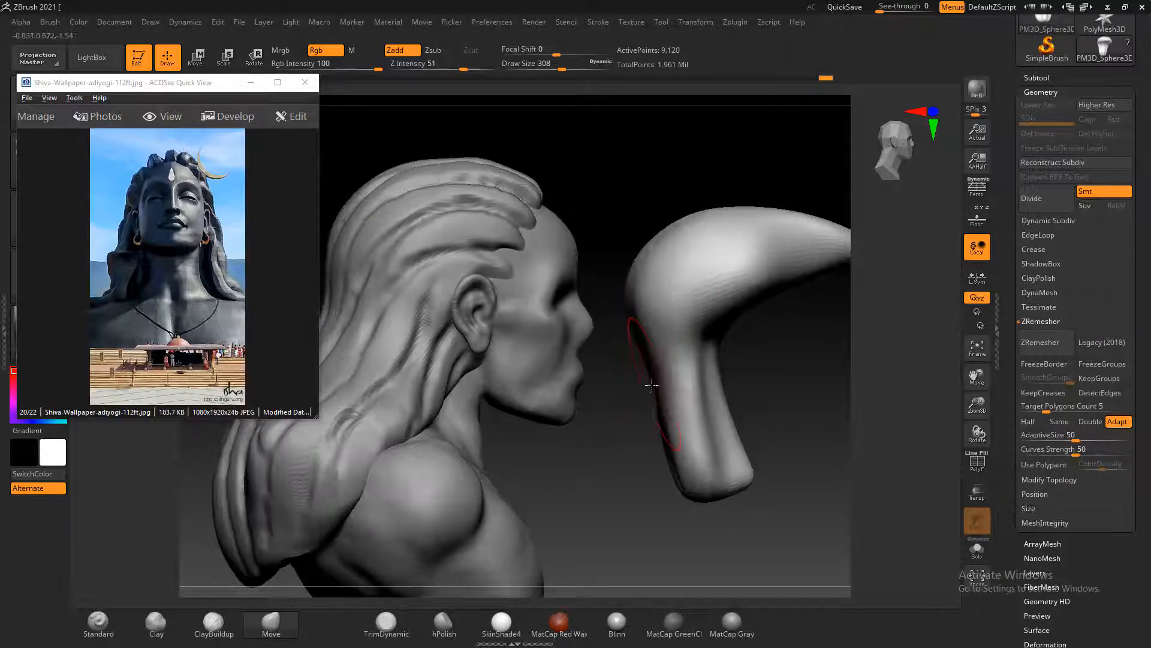
pyautogui.moveTo(773, 390); pyautogui.dragTo(741, 414)
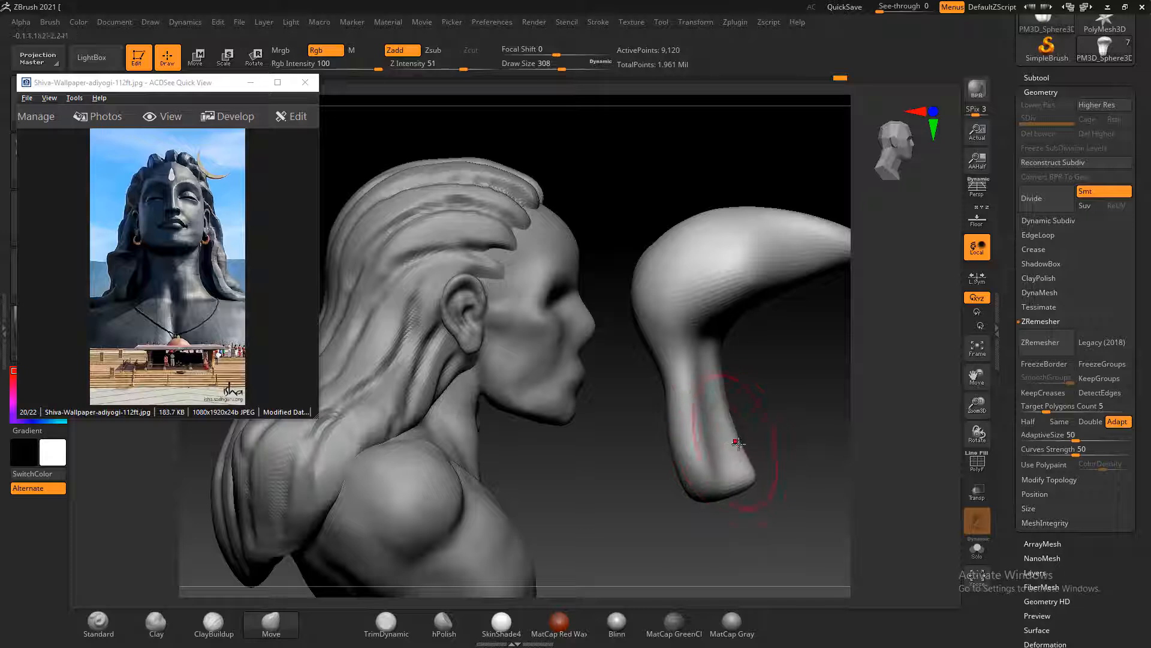
# Push the lower end of the tongue backward toward the neck with the Move brush
pyautogui.moveTo(685, 484); pyautogui.dragTo(664, 476)
pyautogui.moveTo(742, 485); pyautogui.dragTo(711, 481)
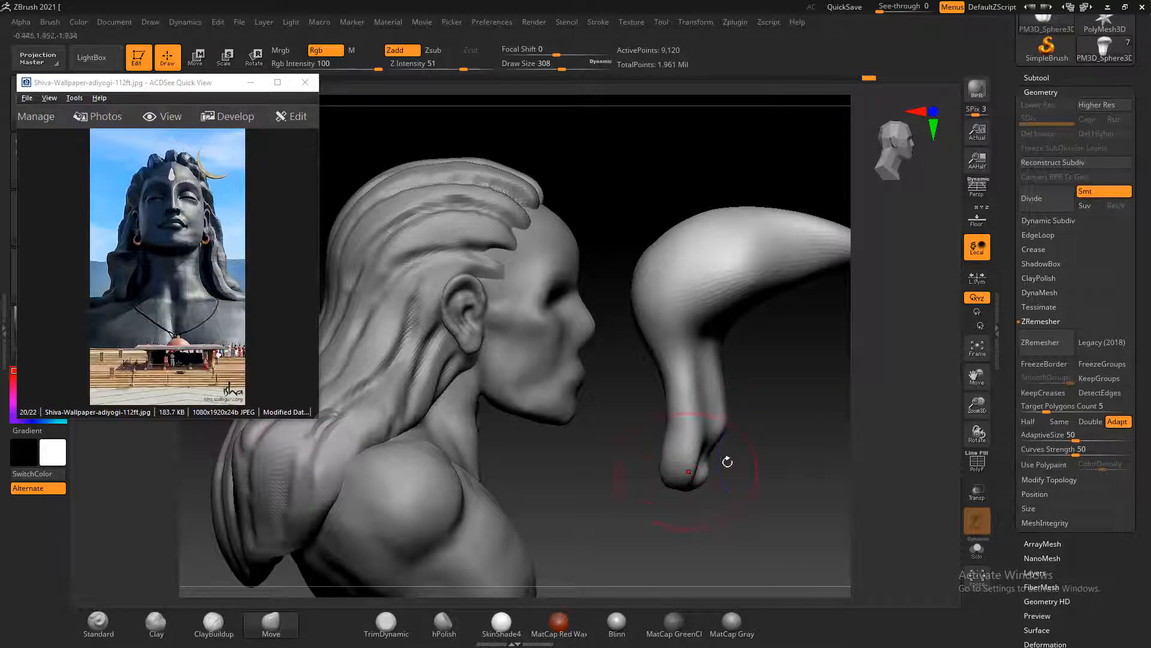
pyautogui.moveTo(800, 435); pyautogui.dragTo(750, 432)
pyautogui.moveTo(634, 423)
pyautogui.mouseDown()
pyautogui.moveTo(620, 429)
pyautogui.moveTo(644, 443)
pyautogui.mouseUp()
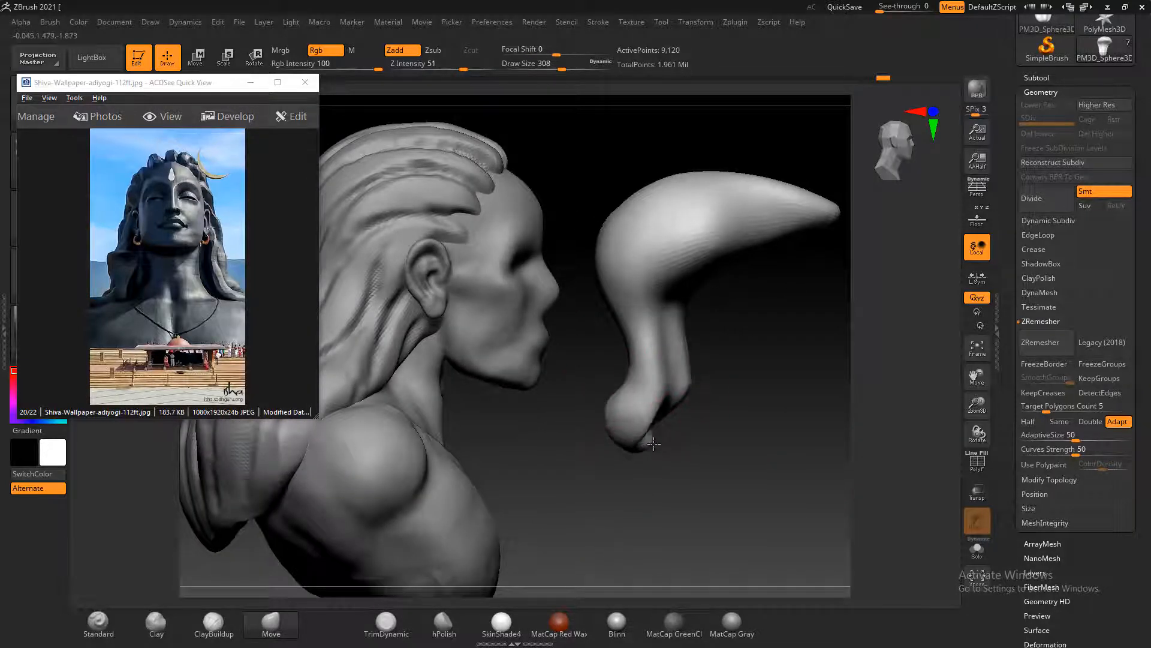
# Shape the tongue's lower end into a fuller backward-curving tip and decline the Sticky Keys prompt
pyautogui.moveTo(722, 419); pyautogui.dragTo(582, 435)
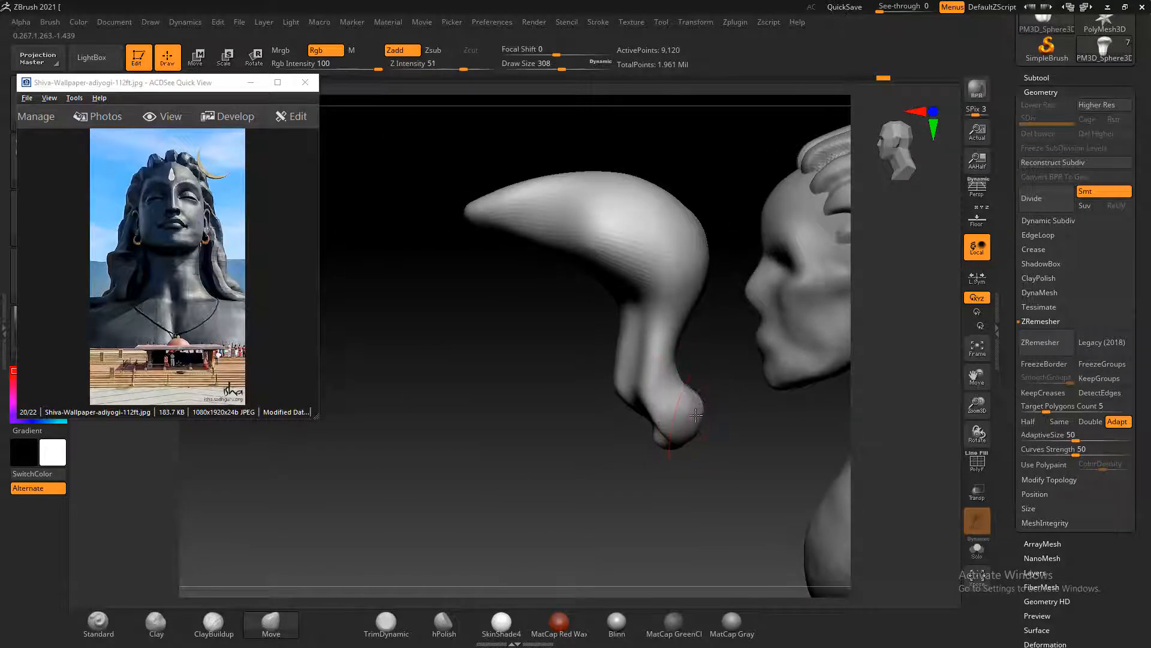
pyautogui.moveTo(704, 445)
pyautogui.mouseDown()
pyautogui.moveTo(680, 448)
pyautogui.moveTo(647, 410)
pyautogui.moveTo(649, 437)
pyautogui.mouseUp()
pyautogui.moveTo(580, 467); pyautogui.dragTo(653, 470)
pyautogui.moveTo(659, 405)
pyautogui.keyDown('shift'); pyautogui.mouseDown()
pyautogui.moveTo(637, 440)
pyautogui.moveTo(524, 425)
pyautogui.moveTo(616, 457)
pyautogui.mouseUp(); pyautogui.keyUp('shift')
pyautogui.press('shift')
pyautogui.press('shift')
pyautogui.press('shift')
pyautogui.press('shift')
pyautogui.press('shift')
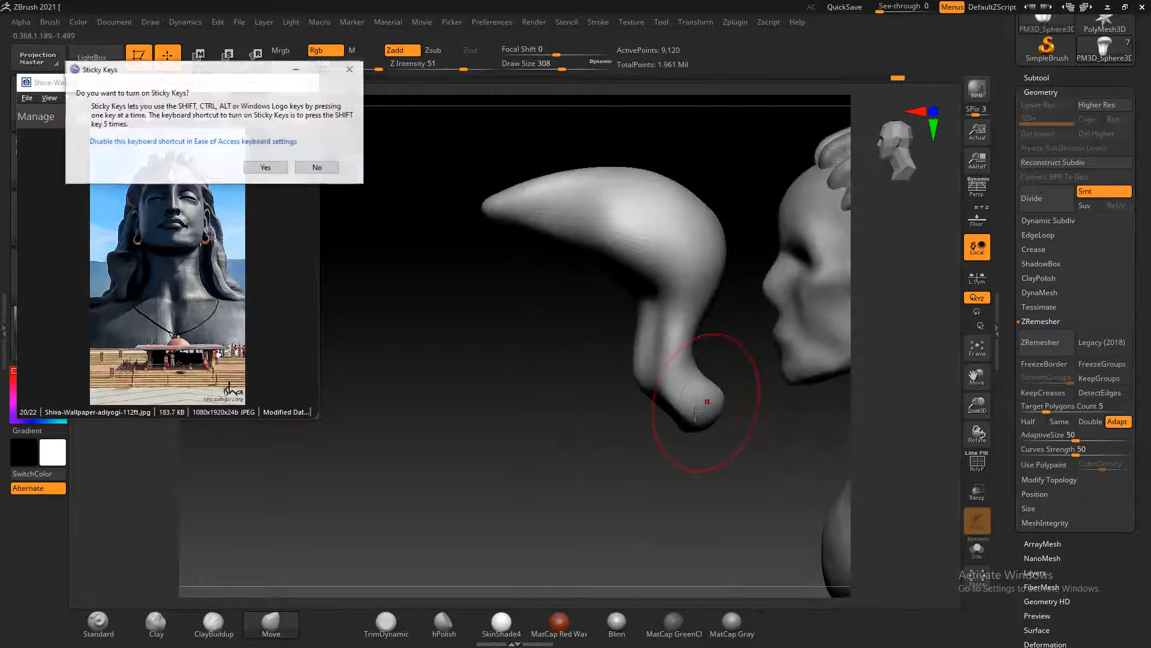
pyautogui.click(318, 167)
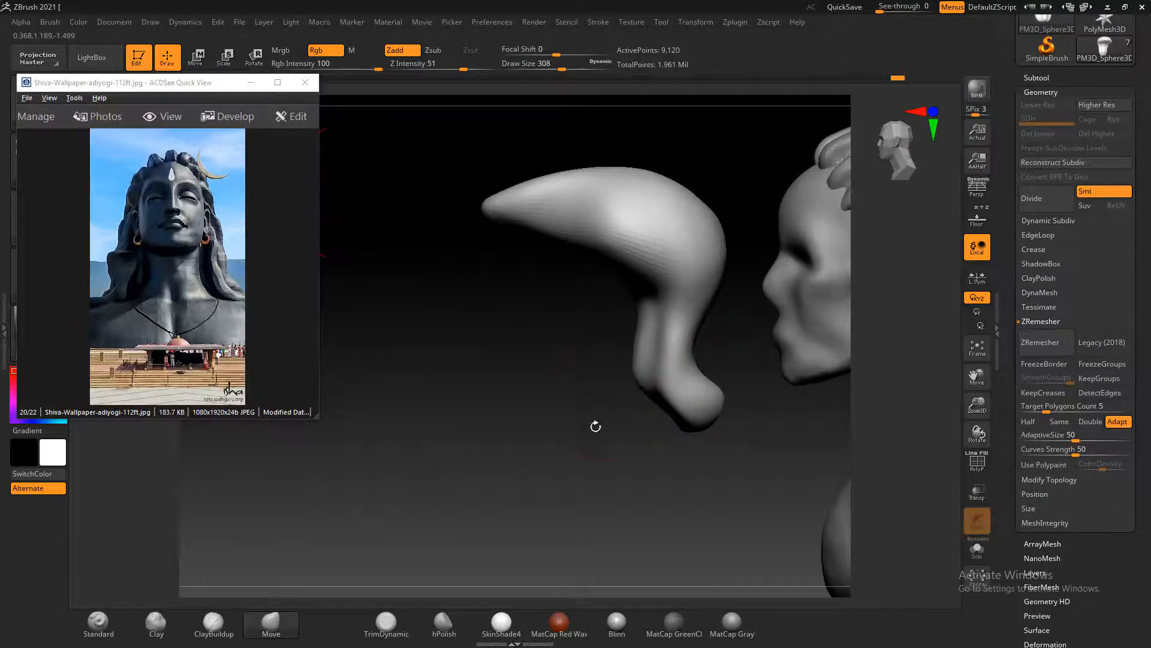
pyautogui.moveTo(596, 424); pyautogui.dragTo(677, 419)
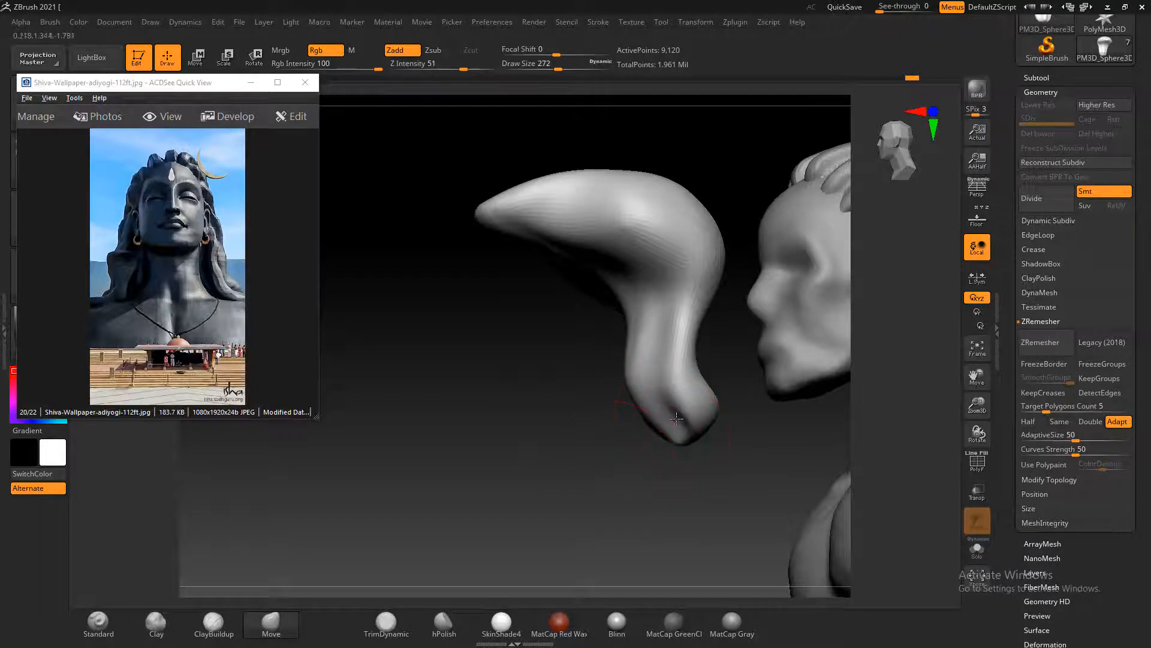
pyautogui.moveTo(566, 472)
pyautogui.mouseDown()
pyautogui.moveTo(595, 474)
pyautogui.moveTo(830, 293)
pyautogui.moveTo(676, 418)
pyautogui.mouseUp()
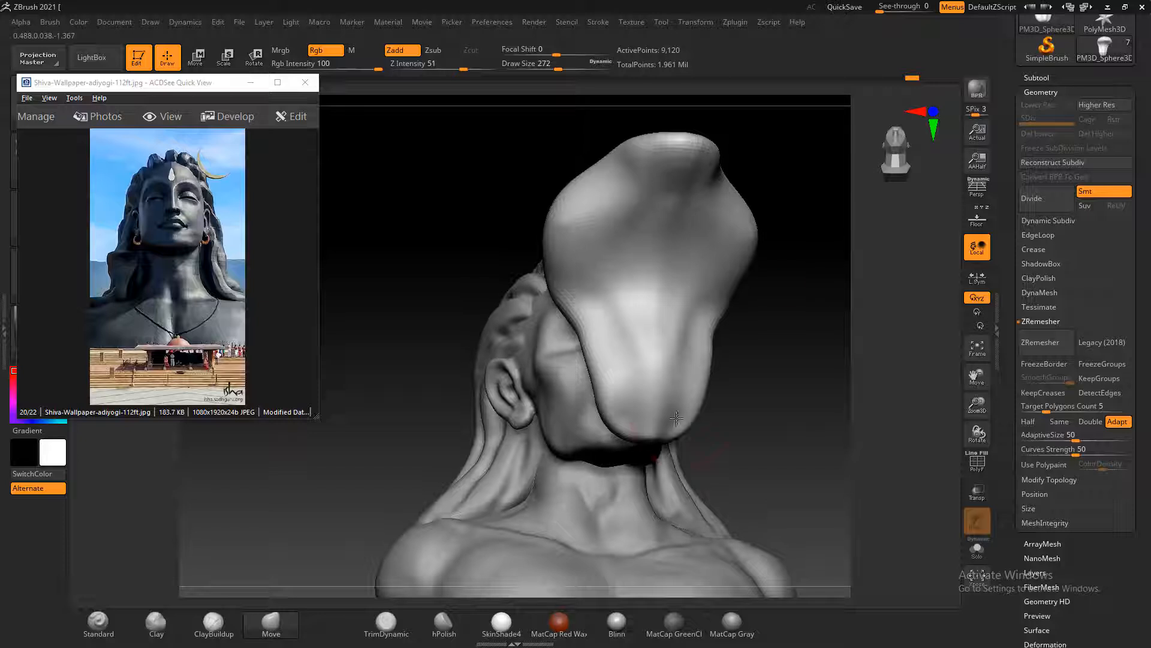
# Carve the upper inner hollow of the hood with ClayBuildup at Z Intensity 1, reducing the brush size from 268 to 200
pyautogui.click(213, 622)
pyautogui.moveTo(624, 222)
pyautogui.keyDown('alt'); pyautogui.mouseDown()
pyautogui.moveTo(577, 251)
pyautogui.moveTo(614, 242)
pyautogui.mouseUp(); pyautogui.keyUp('alt')
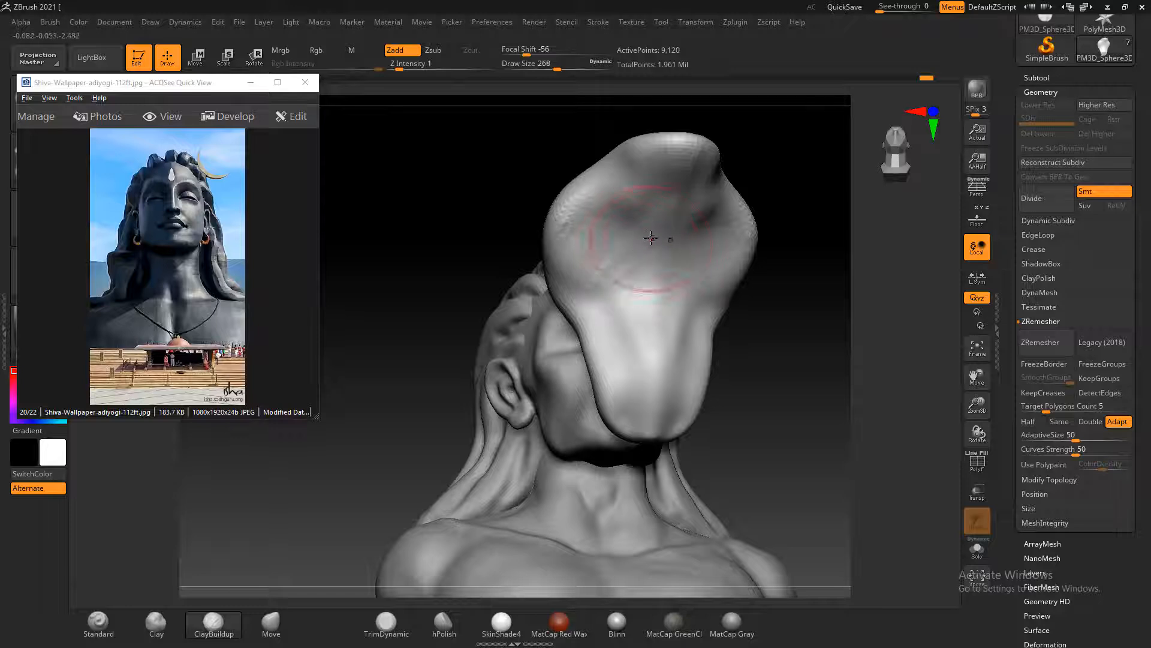
pyautogui.press('[')
pyautogui.moveTo(629, 195)
pyautogui.keyDown('alt'); pyautogui.mouseDown()
pyautogui.moveTo(602, 247)
pyautogui.moveTo(632, 285)
pyautogui.moveTo(635, 273)
pyautogui.mouseUp(); pyautogui.keyUp('alt')
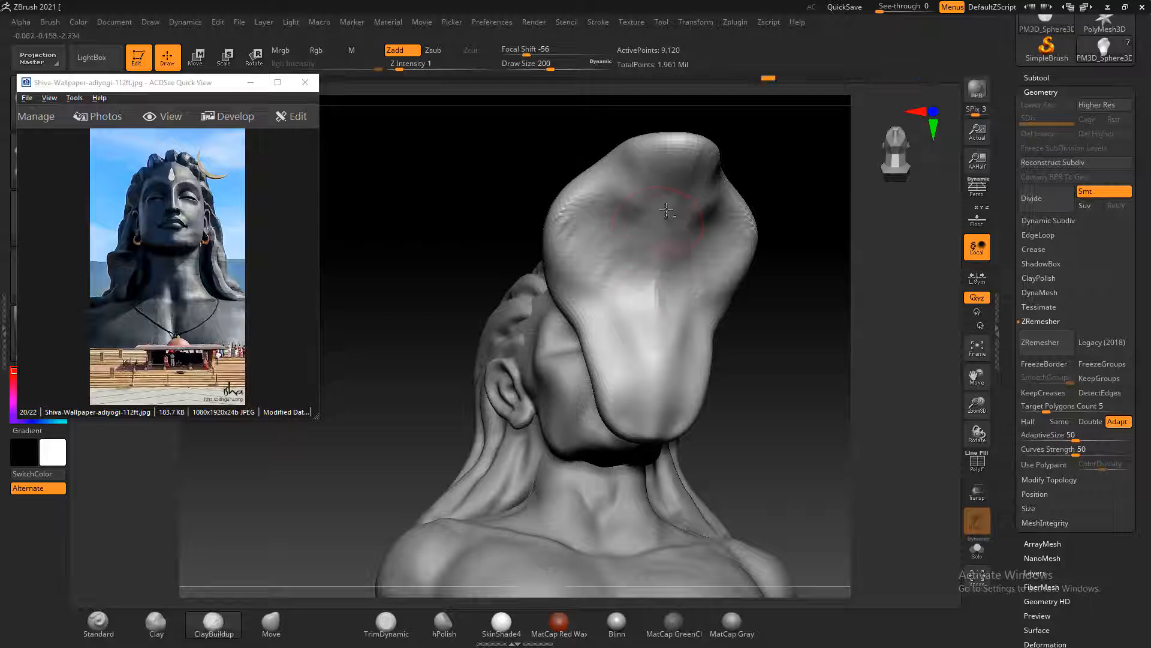
pyautogui.moveTo(674, 200)
pyautogui.keyDown('alt'); pyautogui.mouseDown()
pyautogui.moveTo(628, 261)
pyautogui.moveTo(623, 225)
pyautogui.moveTo(609, 217)
pyautogui.moveTo(651, 247)
pyautogui.moveTo(657, 191)
pyautogui.moveTo(627, 280)
pyautogui.moveTo(652, 241)
pyautogui.moveTo(591, 202)
pyautogui.moveTo(675, 212)
pyautogui.mouseUp(); pyautogui.keyUp('alt')
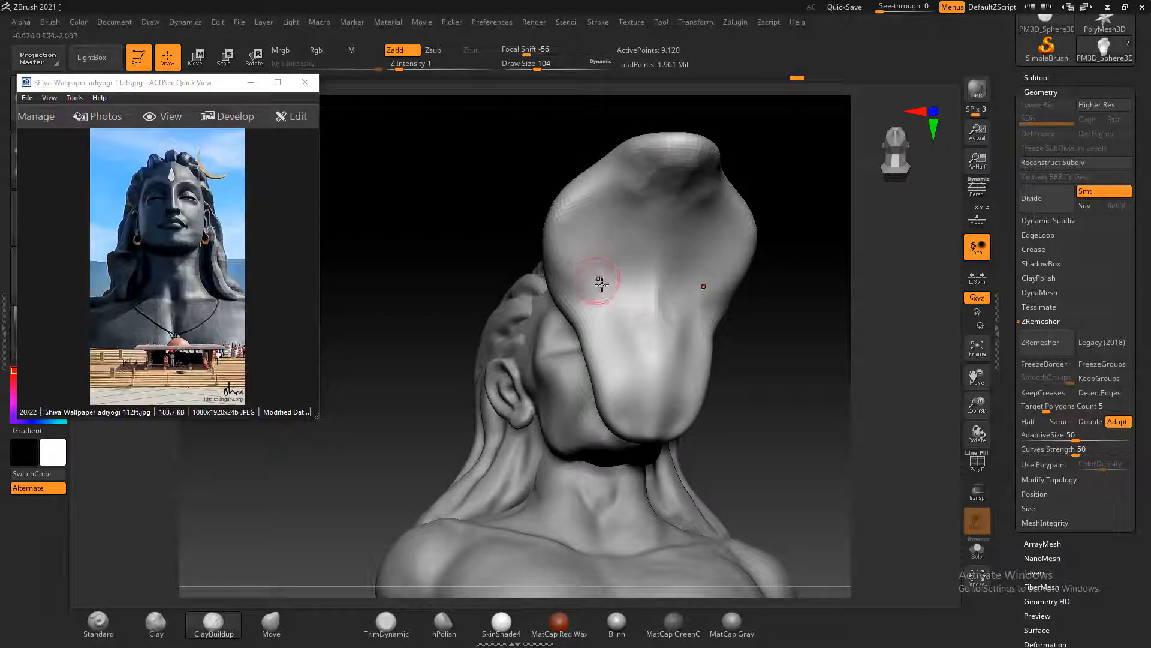
# Enlarge the ClayBuildup brush to size 160 and work the hood's inner center down to where it meets the tongue
pyautogui.press(']')
pyautogui.press(']')
pyautogui.press(']')
pyautogui.press(']')
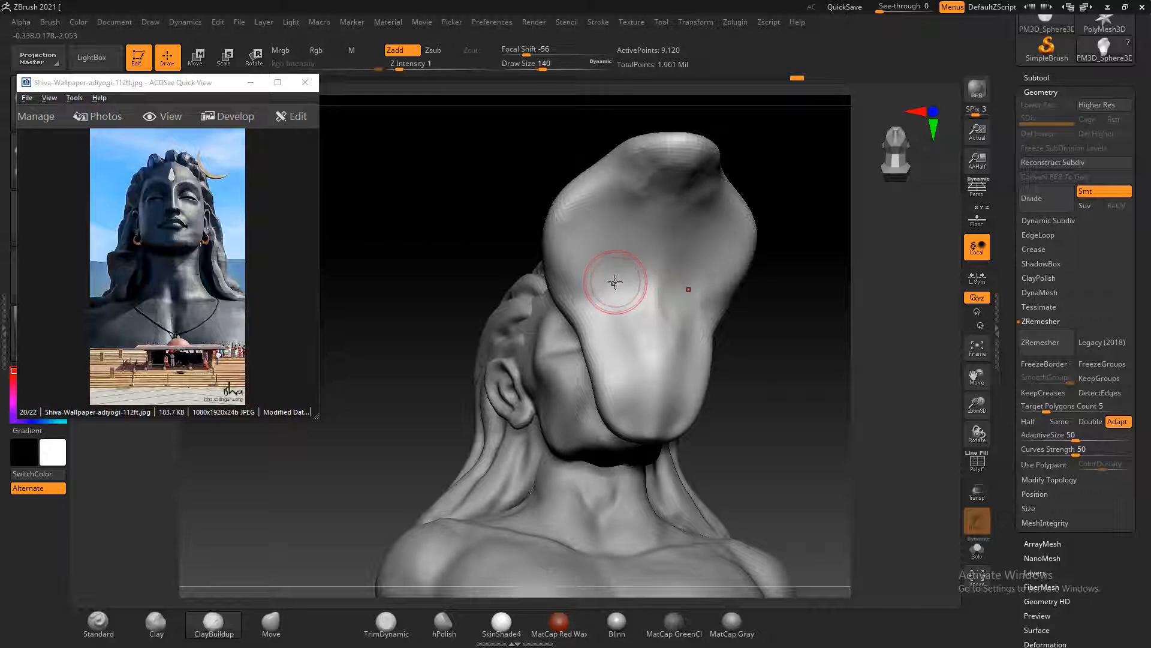
pyautogui.press(']')
pyautogui.press(']')
pyautogui.moveTo(605, 200)
pyautogui.keyDown('alt'); pyautogui.mouseDown()
pyautogui.moveTo(578, 195)
pyautogui.moveTo(575, 268)
pyautogui.moveTo(584, 252)
pyautogui.moveTo(600, 292)
pyautogui.moveTo(684, 247)
pyautogui.moveTo(636, 283)
pyautogui.moveTo(639, 247)
pyautogui.moveTo(688, 221)
pyautogui.mouseUp(); pyautogui.keyUp('alt')
pyautogui.moveTo(641, 283)
pyautogui.keyDown('alt'); pyautogui.mouseDown()
pyautogui.moveTo(660, 274)
pyautogui.moveTo(656, 310)
pyautogui.mouseUp(); pyautogui.keyUp('alt')
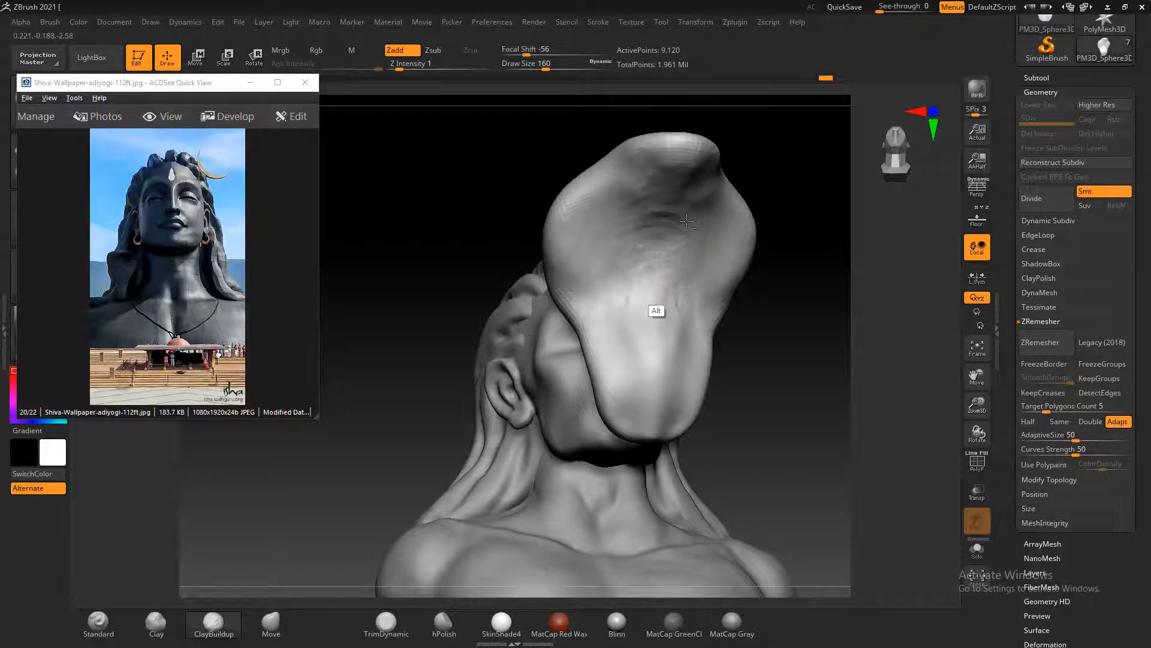
pyautogui.moveTo(686, 221)
pyautogui.keyDown('alt'); pyautogui.mouseDown()
pyautogui.moveTo(647, 211)
pyautogui.moveTo(638, 231)
pyautogui.moveTo(644, 175)
pyautogui.moveTo(673, 303)
pyautogui.moveTo(606, 348)
pyautogui.mouseUp(); pyautogui.keyUp('alt')
# Smooth the hood's lower side edge and refine the upper surface of its front tip
pyautogui.keyDown('shift'); pyautogui.moveTo(782, 325); pyautogui.dragTo(797, 321); pyautogui.keyUp('shift')
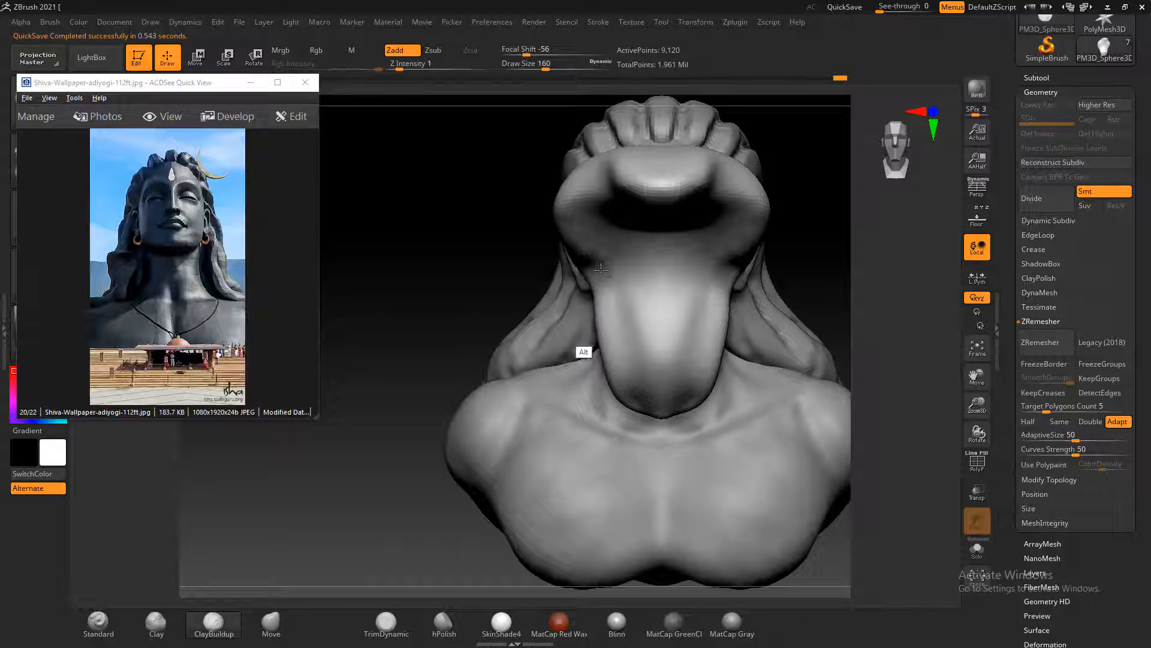
pyautogui.moveTo(575, 223)
pyautogui.keyDown('alt'); pyautogui.mouseDown()
pyautogui.moveTo(570, 242)
pyautogui.moveTo(584, 243)
pyautogui.moveTo(569, 247)
pyautogui.moveTo(607, 238)
pyautogui.mouseUp(); pyautogui.keyUp('alt')
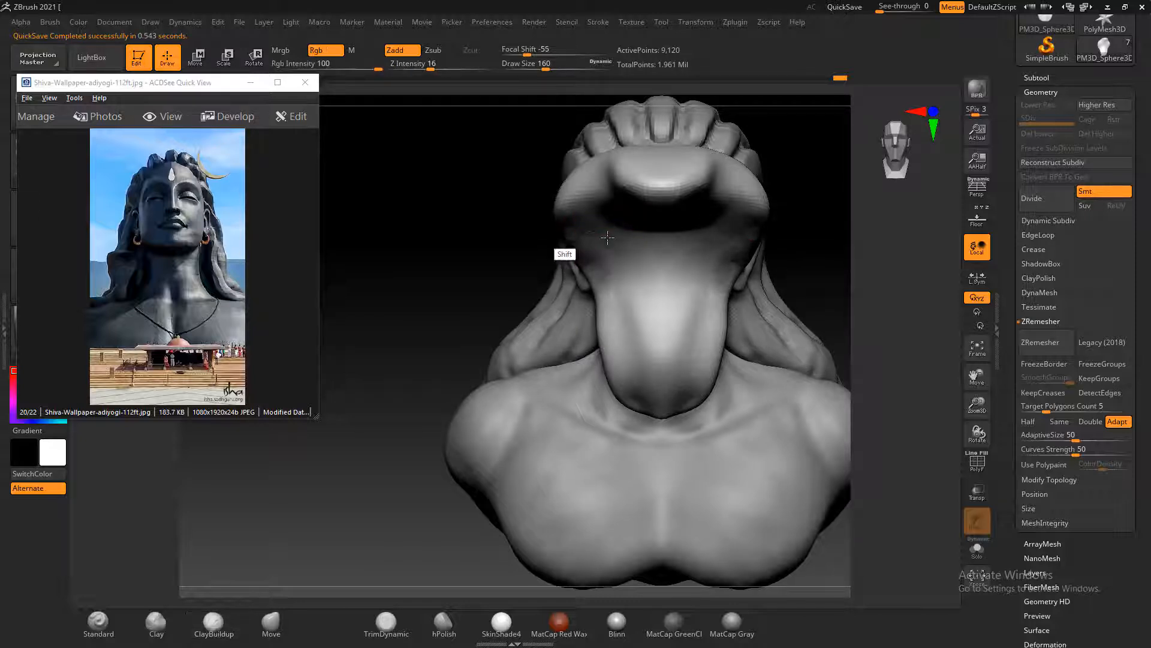
pyautogui.moveTo(444, 212); pyautogui.dragTo(554, 195)
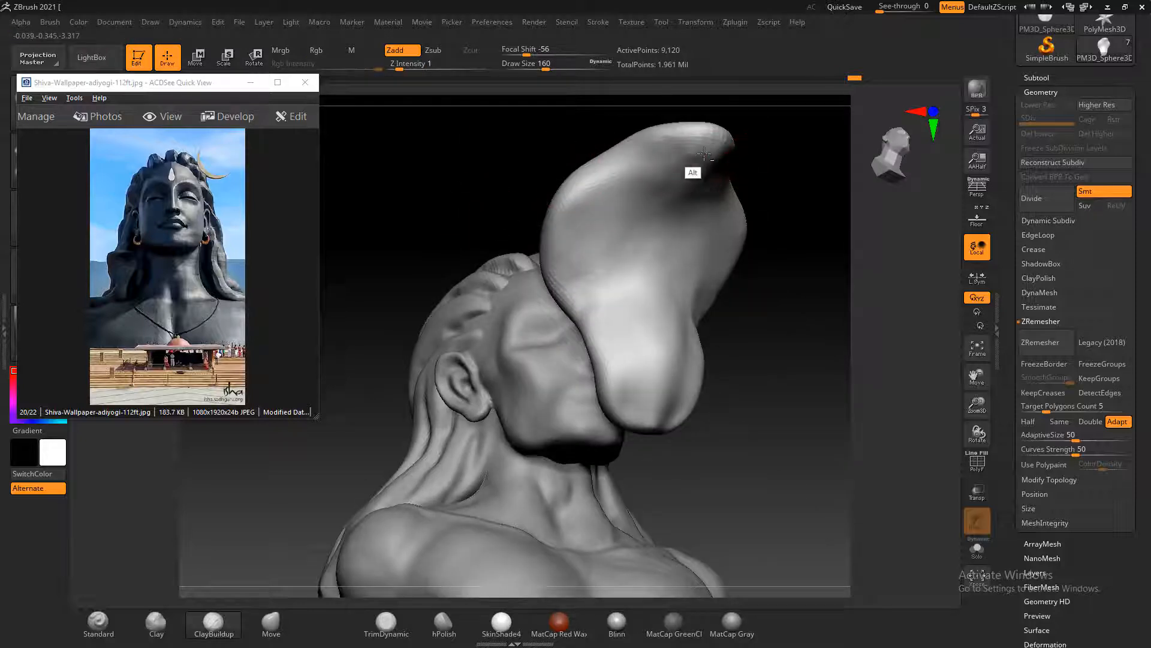
pyautogui.moveTo(803, 142); pyautogui.dragTo(834, 300)
pyautogui.moveTo(828, 393); pyautogui.dragTo(676, 285)
pyautogui.click(643, 239)
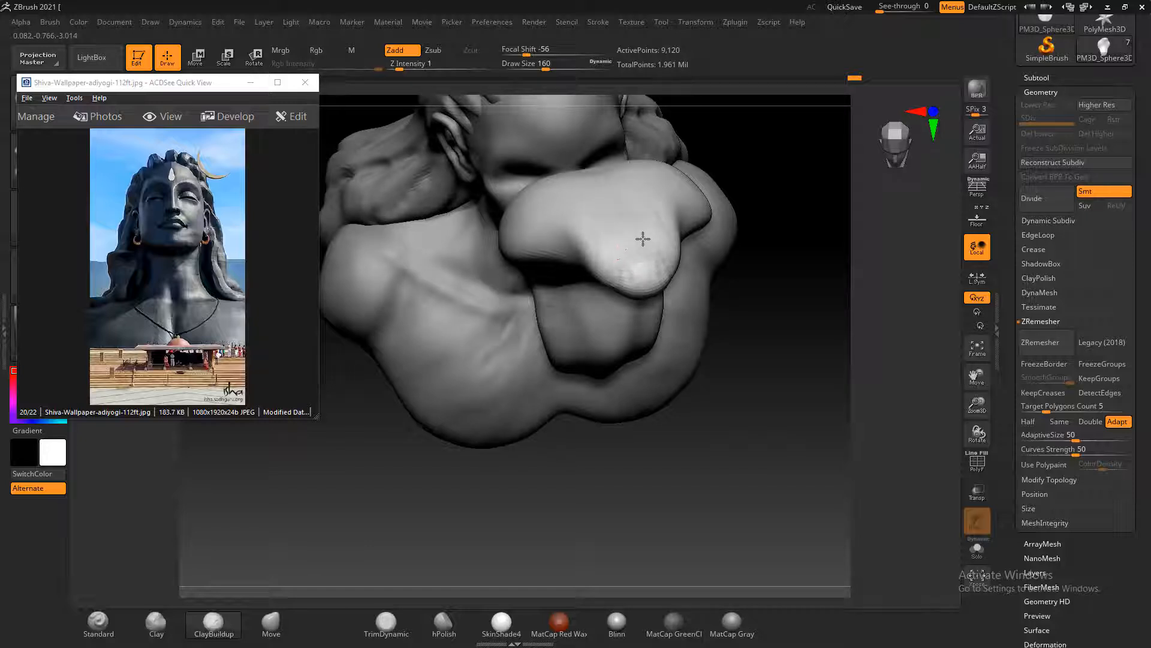
pyautogui.moveTo(610, 259)
pyautogui.keyDown('alt'); pyautogui.mouseDown()
pyautogui.moveTo(583, 294)
pyautogui.moveTo(599, 265)
pyautogui.moveTo(571, 265)
pyautogui.moveTo(644, 279)
pyautogui.moveTo(590, 237)
pyautogui.mouseUp(); pyautogui.keyUp('alt')
pyautogui.moveTo(783, 258)
pyautogui.keyDown('shift'); pyautogui.mouseDown()
pyautogui.moveTo(804, 354)
pyautogui.moveTo(726, 329)
pyautogui.mouseUp(); pyautogui.keyUp('shift')
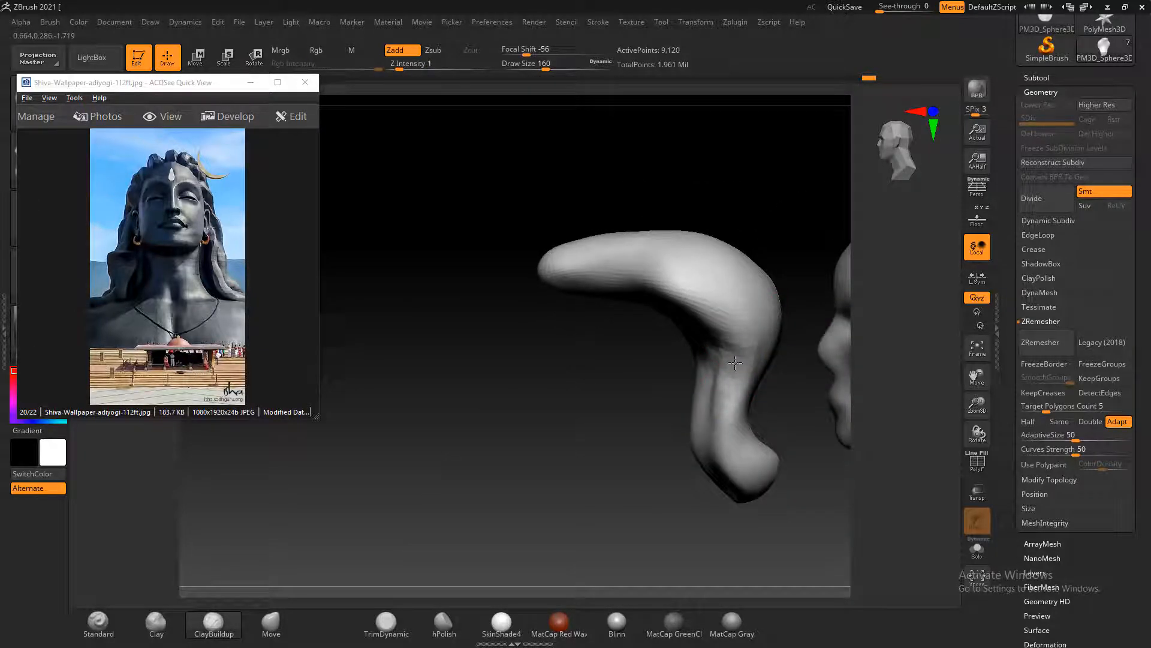
# Decline the Sticky Keys prompt and examine the curved piece from the front and the side
pyautogui.press('shift')
pyautogui.press('shift')
pyautogui.press('shift')
pyautogui.press('shift')
pyautogui.press('shift')
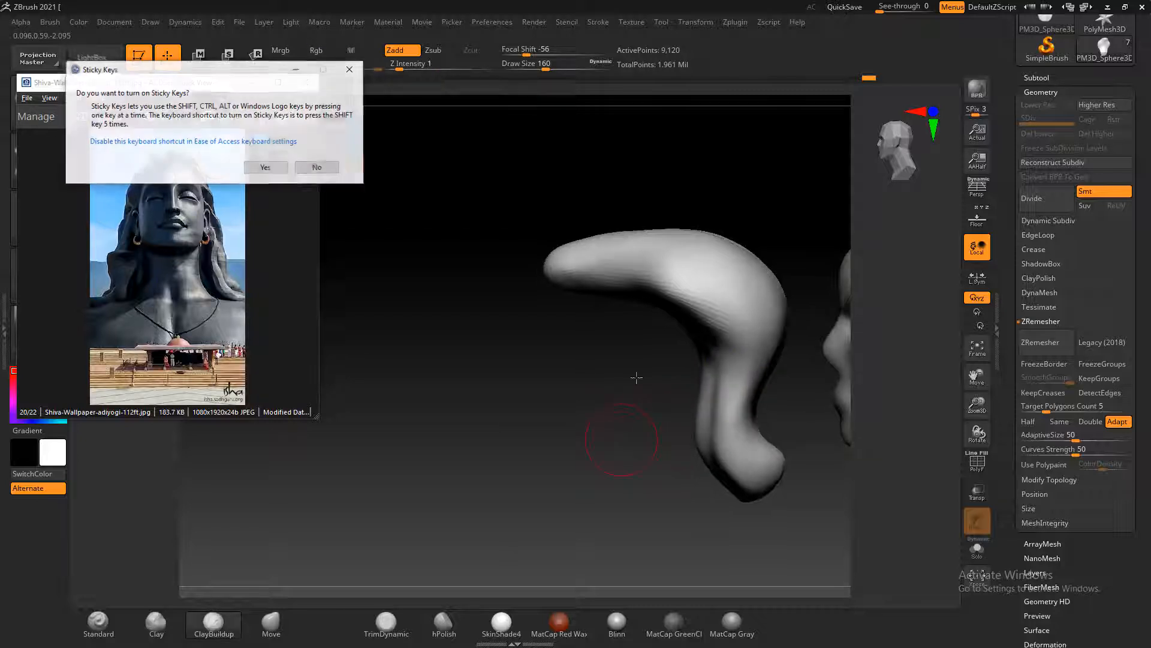
pyautogui.click(325, 170)
pyautogui.keyDown('shift'); pyautogui.moveTo(497, 348); pyautogui.dragTo(562, 411); pyautogui.keyUp('shift')
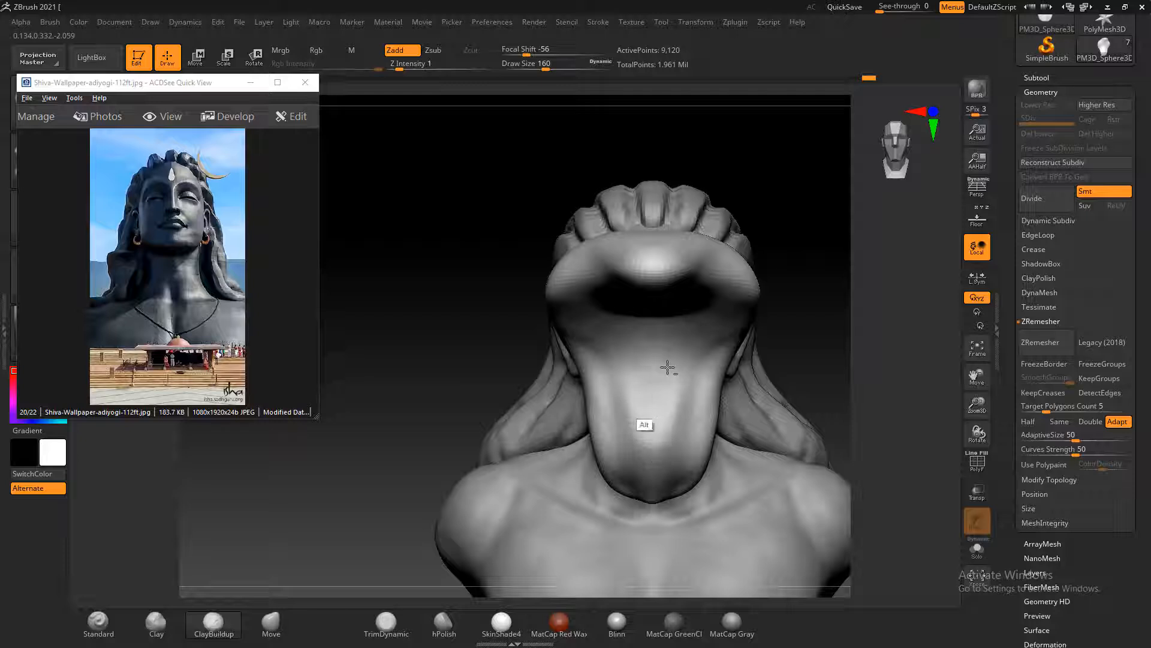
pyautogui.moveTo(792, 397); pyautogui.dragTo(751, 334)
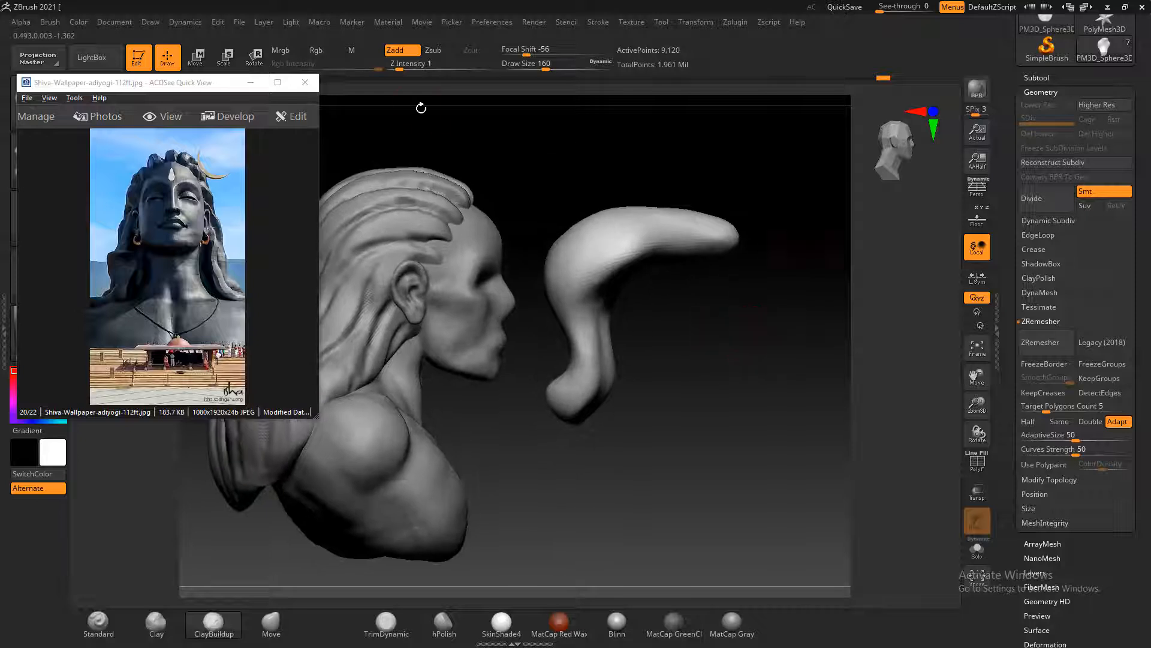
# Scale the curved piece down with the gizmo and move it lower and back to the bust's jaw
pyautogui.click(226, 57)
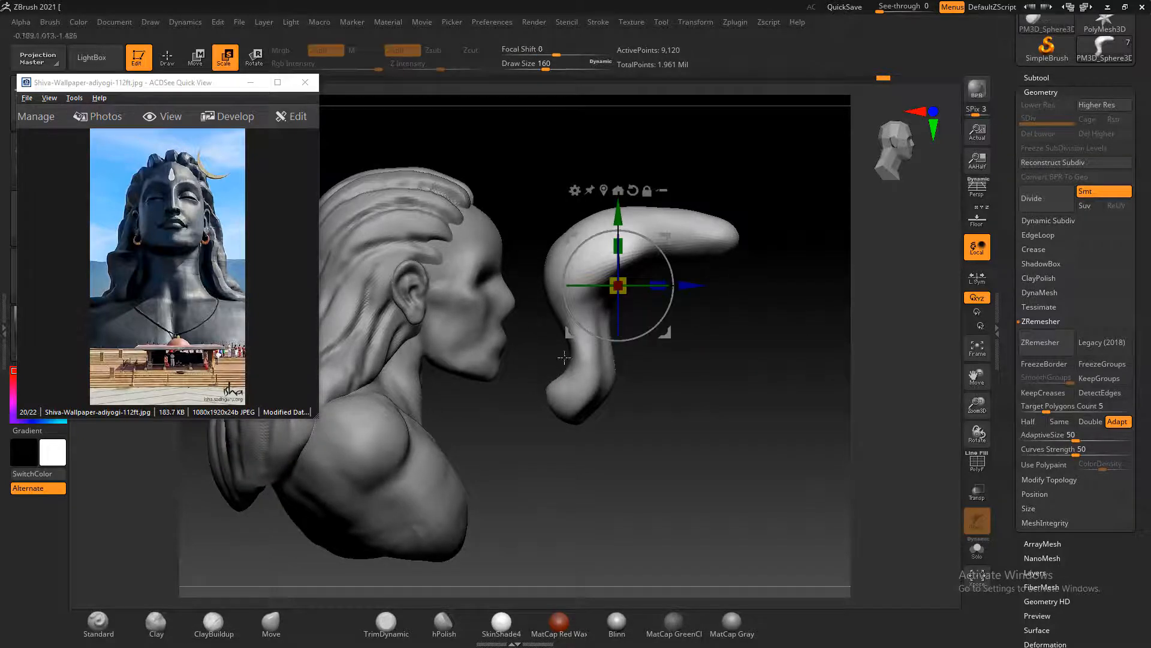
pyautogui.moveTo(619, 286); pyautogui.dragTo(622, 271)
pyautogui.moveTo(619, 215); pyautogui.dragTo(618, 271)
pyautogui.moveTo(686, 341); pyautogui.dragTo(520, 342)
pyautogui.moveTo(449, 346); pyautogui.dragTo(449, 349)
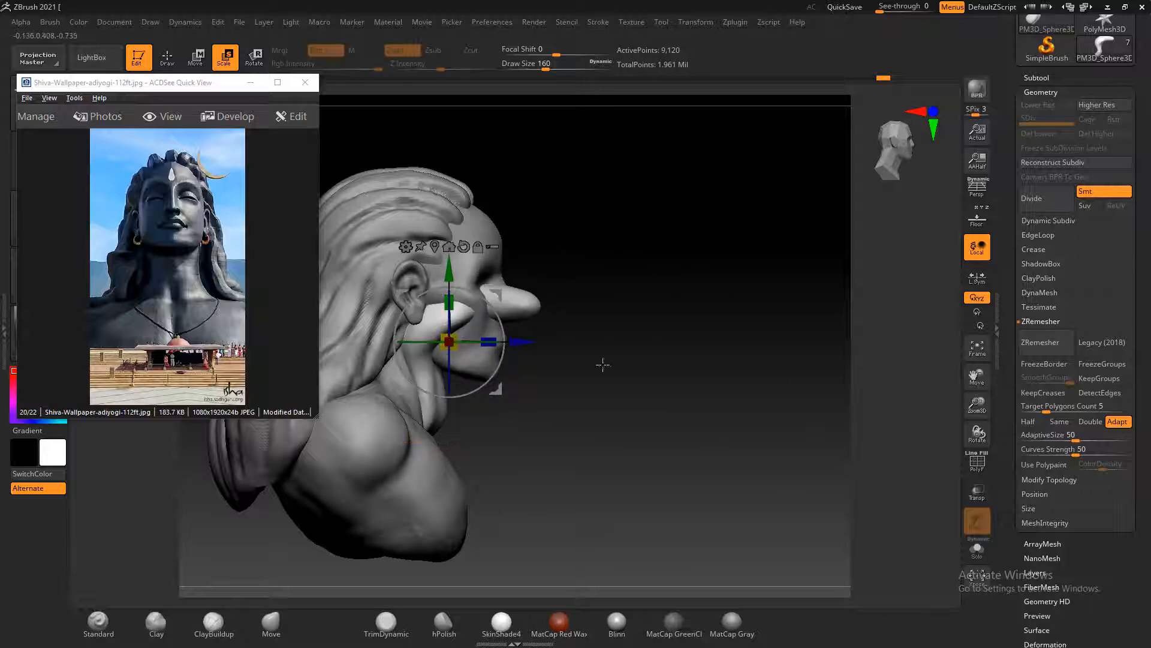
# Shift the curved piece sideways off the center of the face toward the shoulder on the ear's side
pyautogui.moveTo(701, 363); pyautogui.dragTo(585, 361)
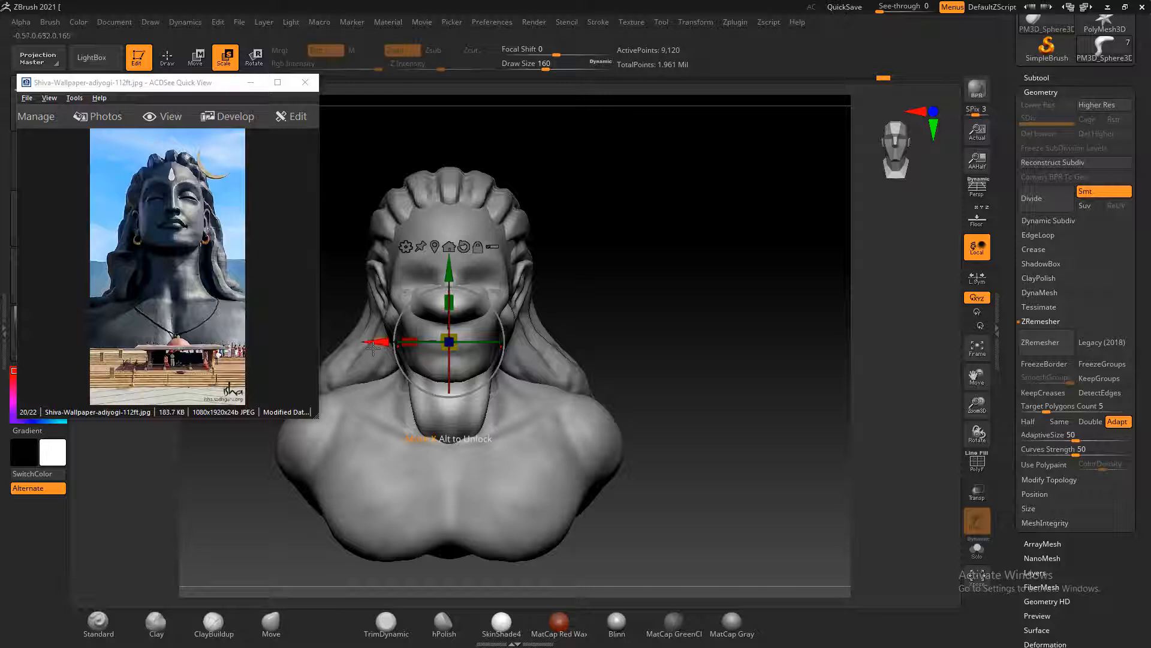
pyautogui.moveTo(382, 341); pyautogui.dragTo(328, 341)
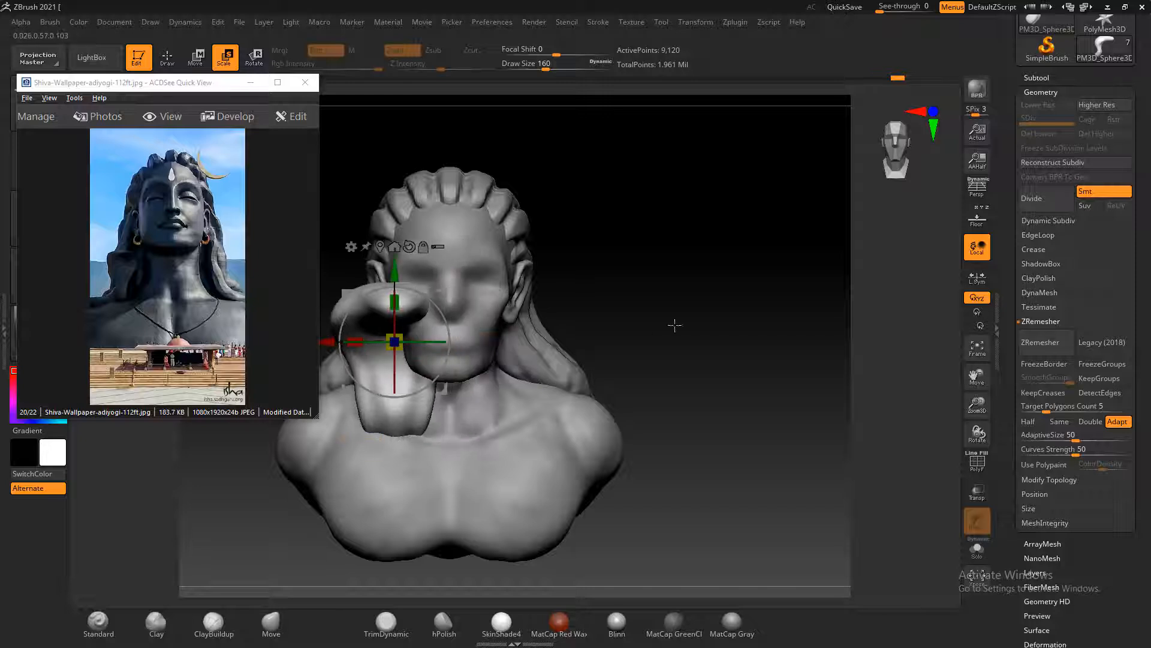
pyautogui.keyDown('shift'); pyautogui.moveTo(674, 324); pyautogui.dragTo(686, 342); pyautogui.keyUp('shift')
pyautogui.keyDown('alt'); pyautogui.moveTo(579, 366); pyautogui.dragTo(713, 343); pyautogui.keyUp('alt')
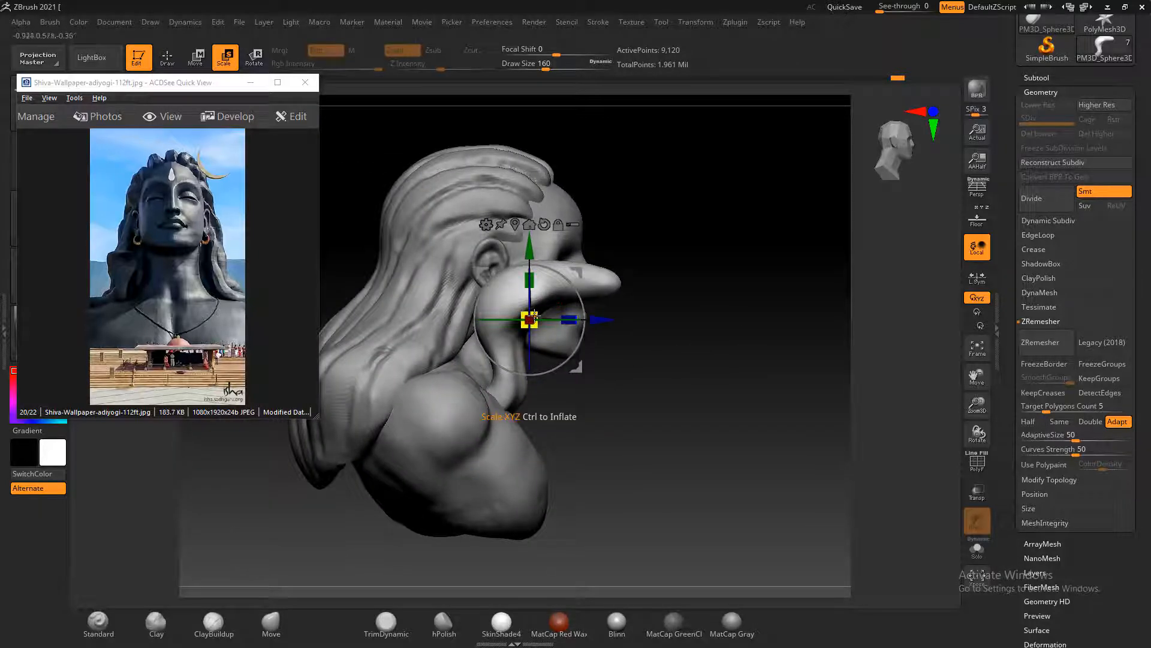
# Scale the piece down again and move it outward and back so it sits beneath the ear
pyautogui.moveTo(530, 320); pyautogui.dragTo(500, 325)
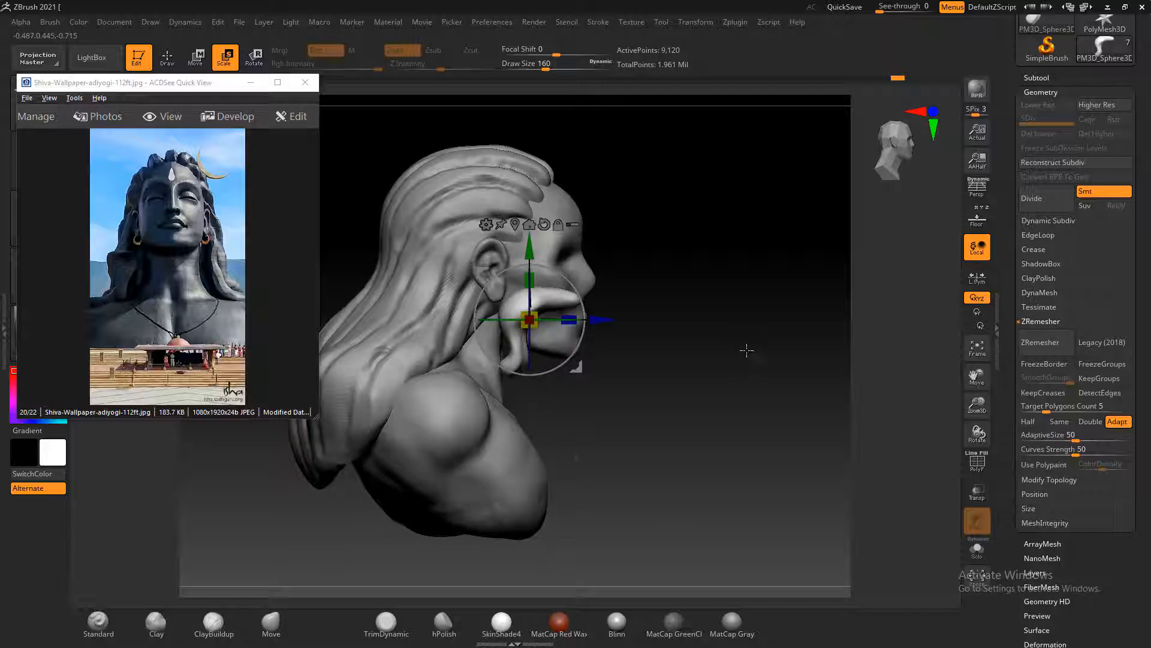
pyautogui.keyDown('shift'); pyautogui.moveTo(748, 349); pyautogui.dragTo(740, 360); pyautogui.keyUp('shift')
pyautogui.moveTo(451, 320); pyautogui.dragTo(430, 321)
pyautogui.moveTo(390, 270); pyautogui.dragTo(752, 337)
pyautogui.moveTo(641, 326); pyautogui.dragTo(563, 326)
pyautogui.moveTo(752, 344); pyautogui.dragTo(677, 355)
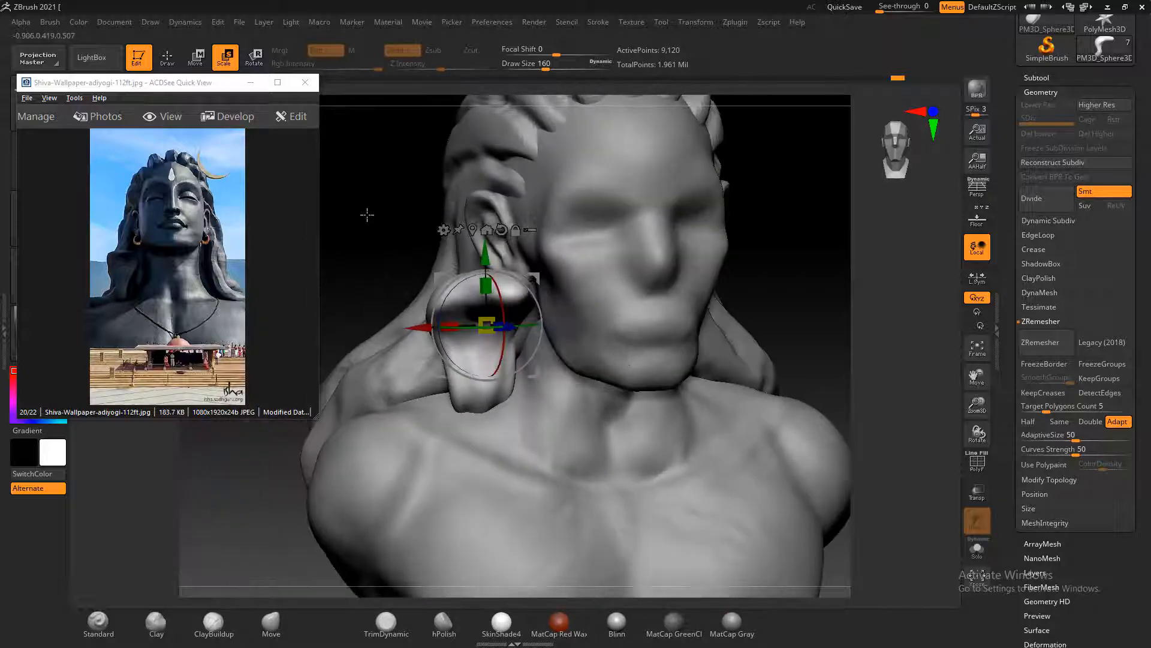
# Reduce the piece slightly more and fine-tune its sideways and depth position above the shoulder
pyautogui.keyDown('shift'); pyautogui.moveTo(367, 214); pyautogui.dragTo(391, 193); pyautogui.keyUp('shift')
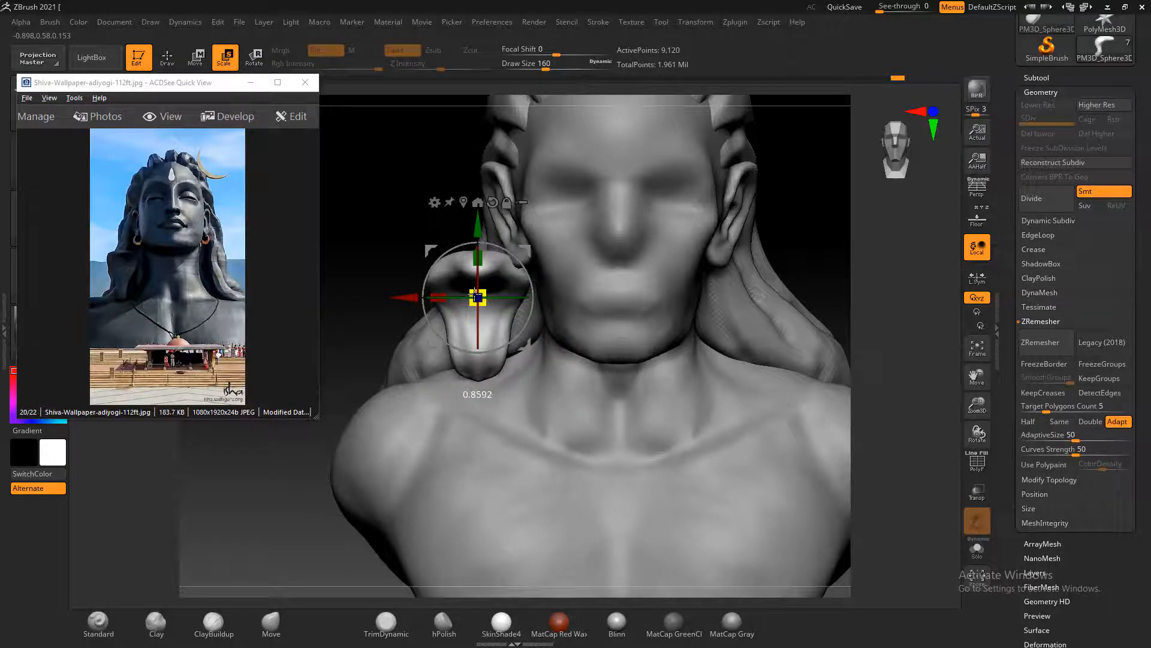
pyautogui.moveTo(429, 194); pyautogui.dragTo(536, 298)
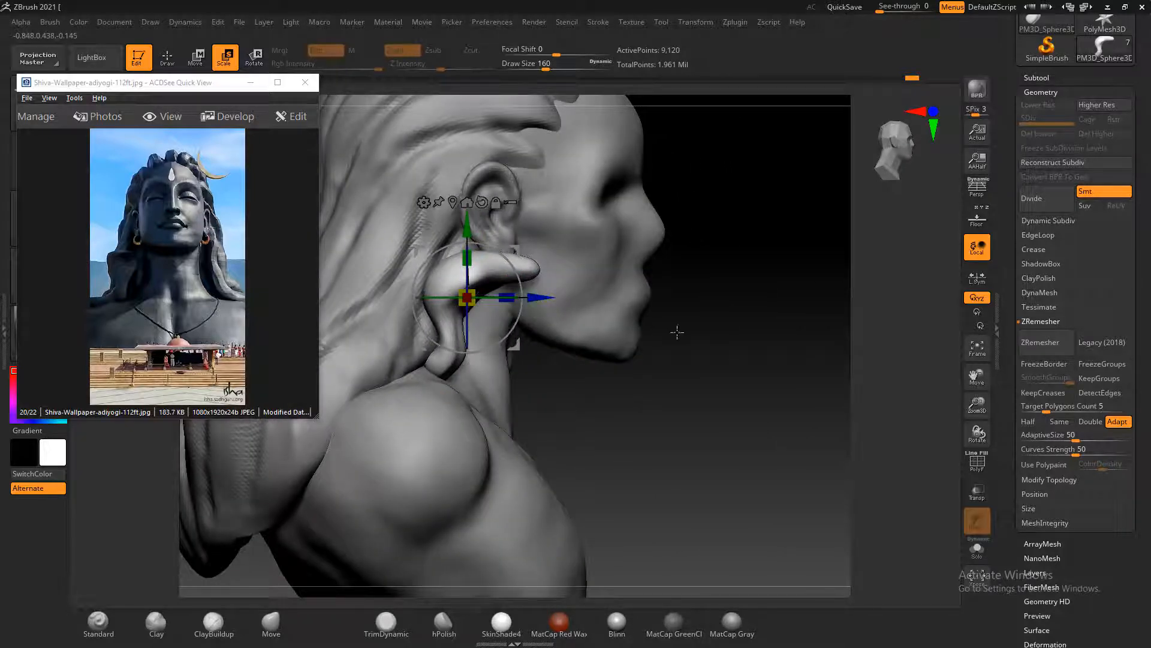
pyautogui.moveTo(725, 327); pyautogui.dragTo(717, 329)
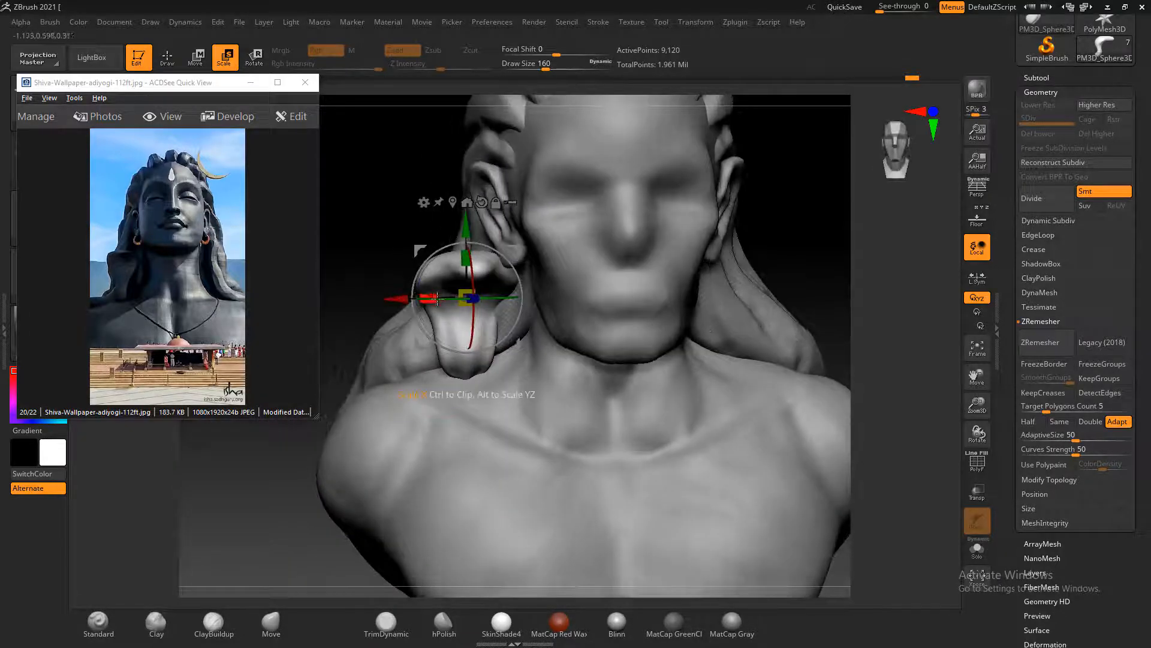
pyautogui.moveTo(385, 208); pyautogui.dragTo(613, 316)
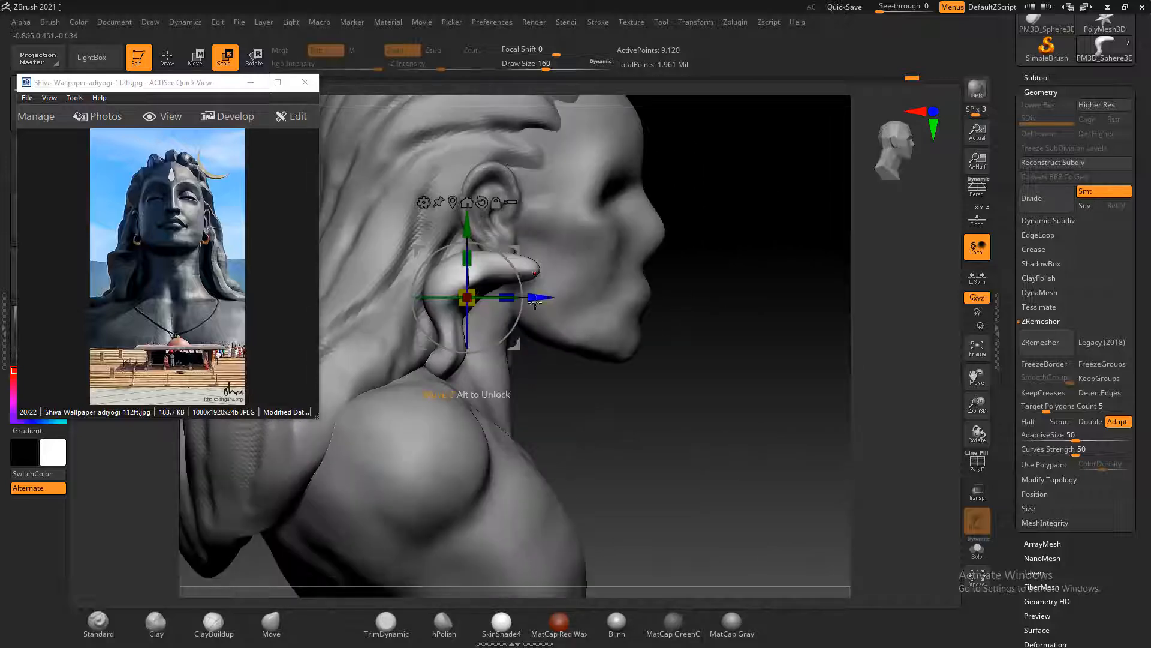
pyautogui.moveTo(535, 301); pyautogui.dragTo(543, 302)
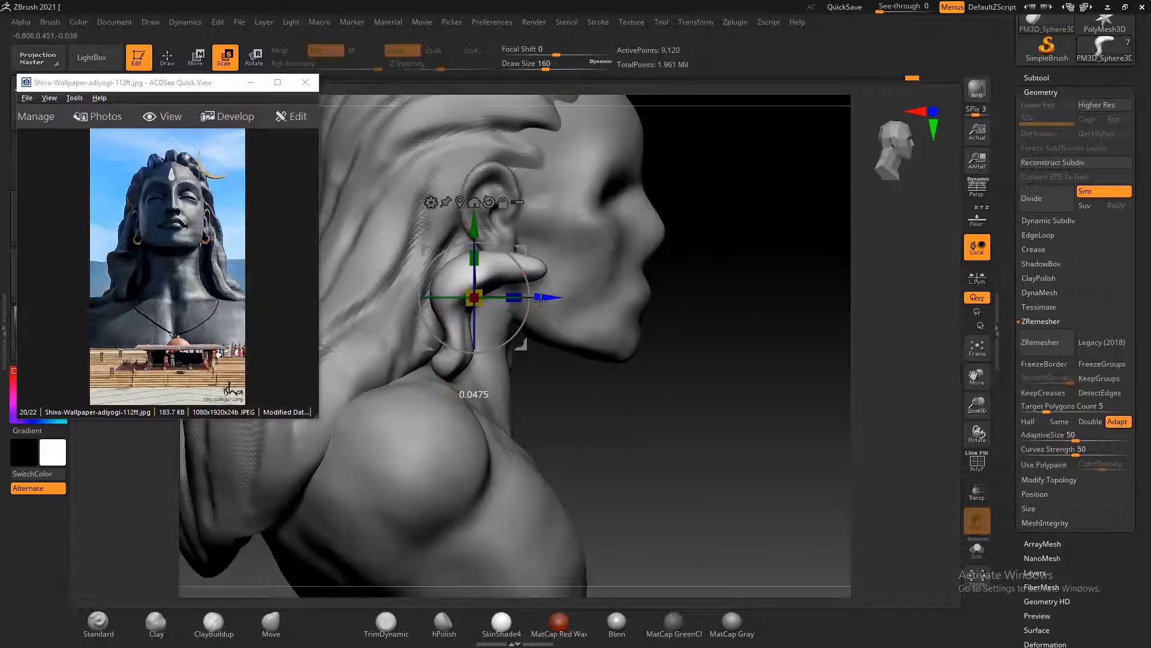
# Reshape the piece's lower end with the Move brush at size 160 so it rests against the shoulder
pyautogui.click(167, 57)
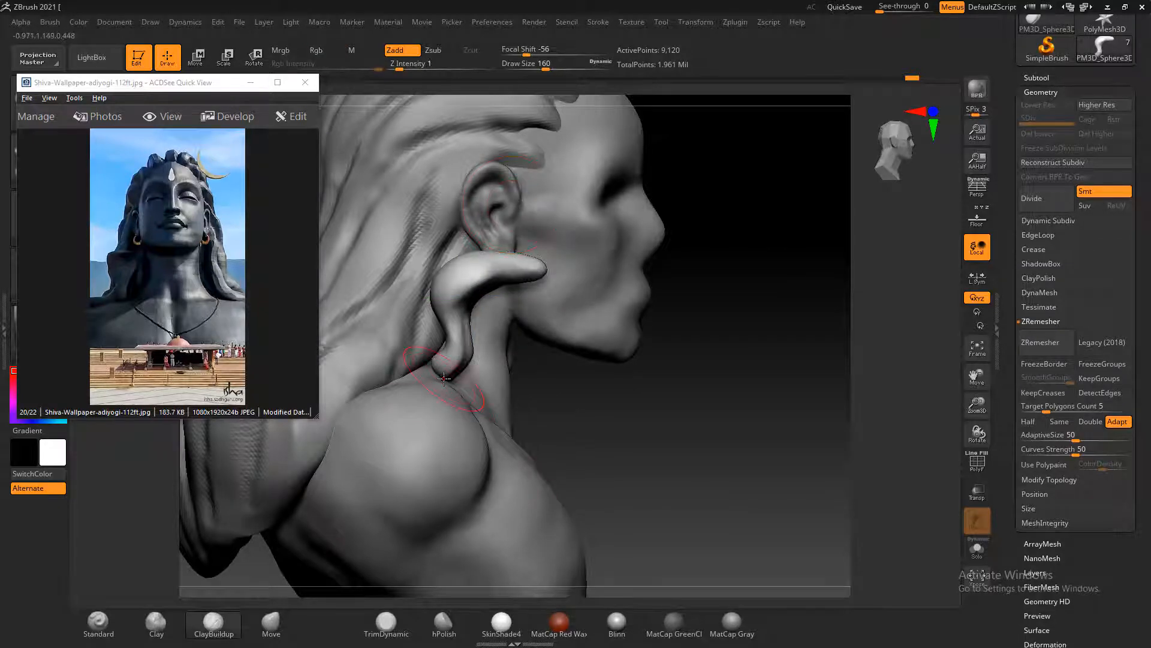
pyautogui.moveTo(680, 420); pyautogui.dragTo(545, 401)
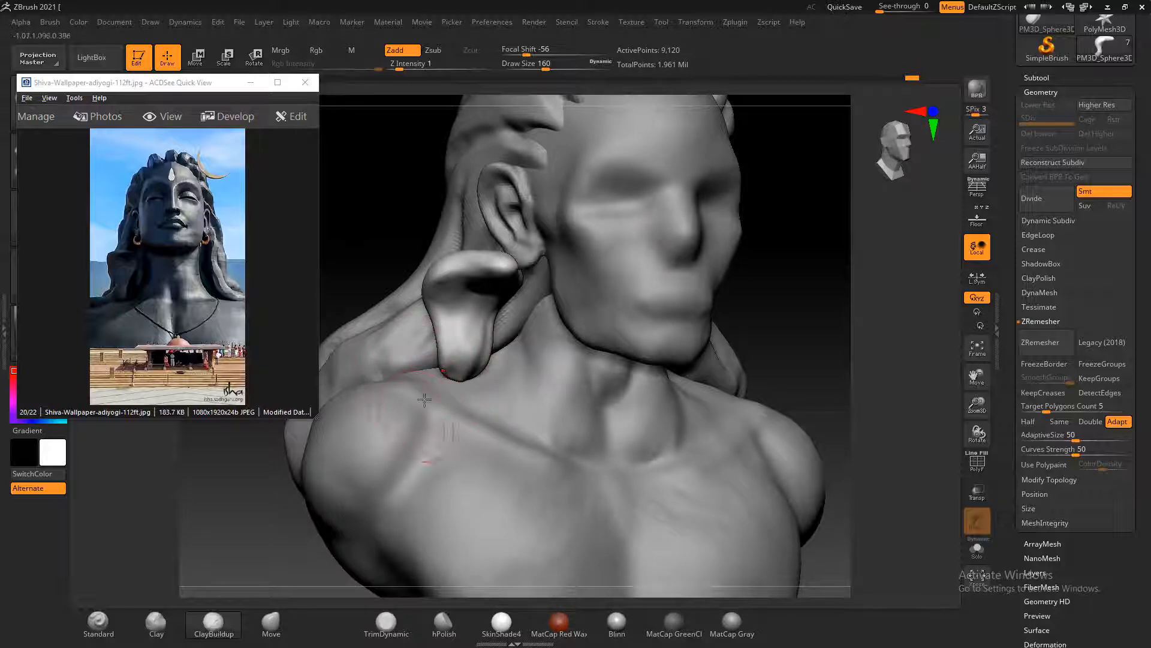
pyautogui.click(270, 621)
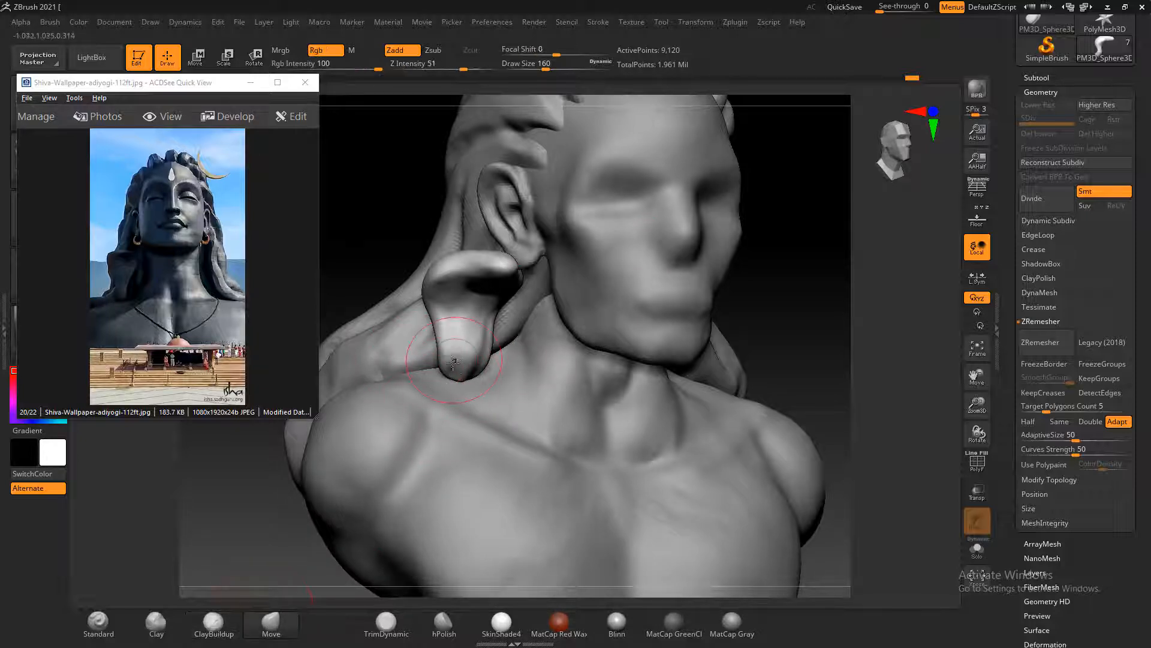
pyautogui.moveTo(812, 319); pyautogui.dragTo(851, 339)
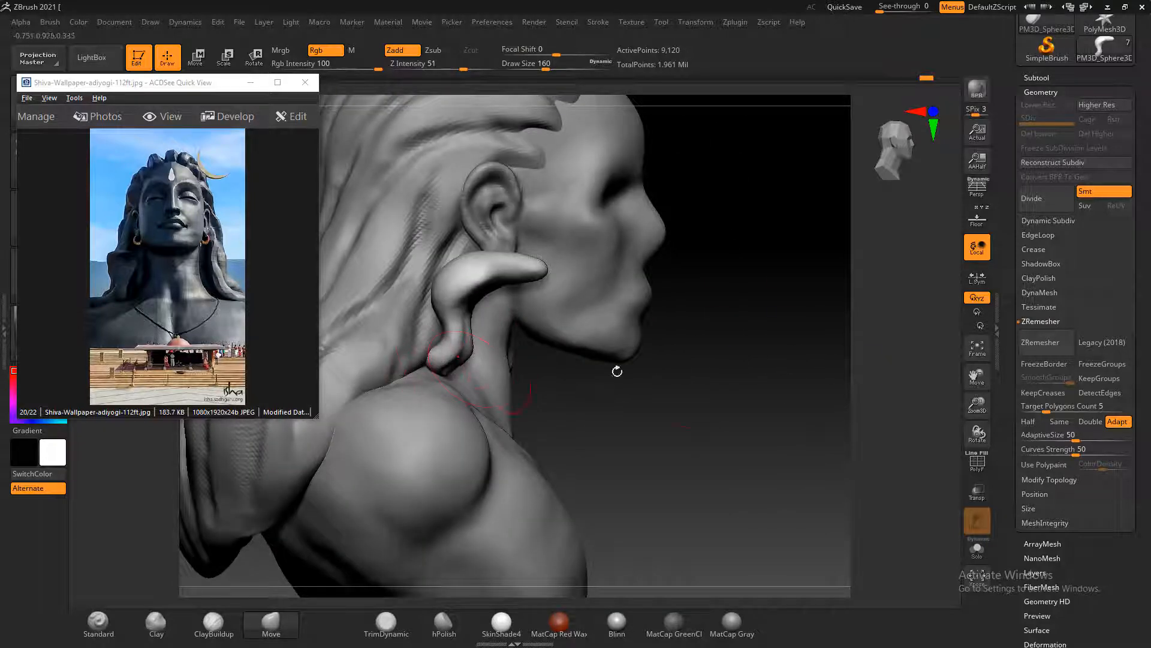
pyautogui.moveTo(617, 372); pyautogui.dragTo(699, 380)
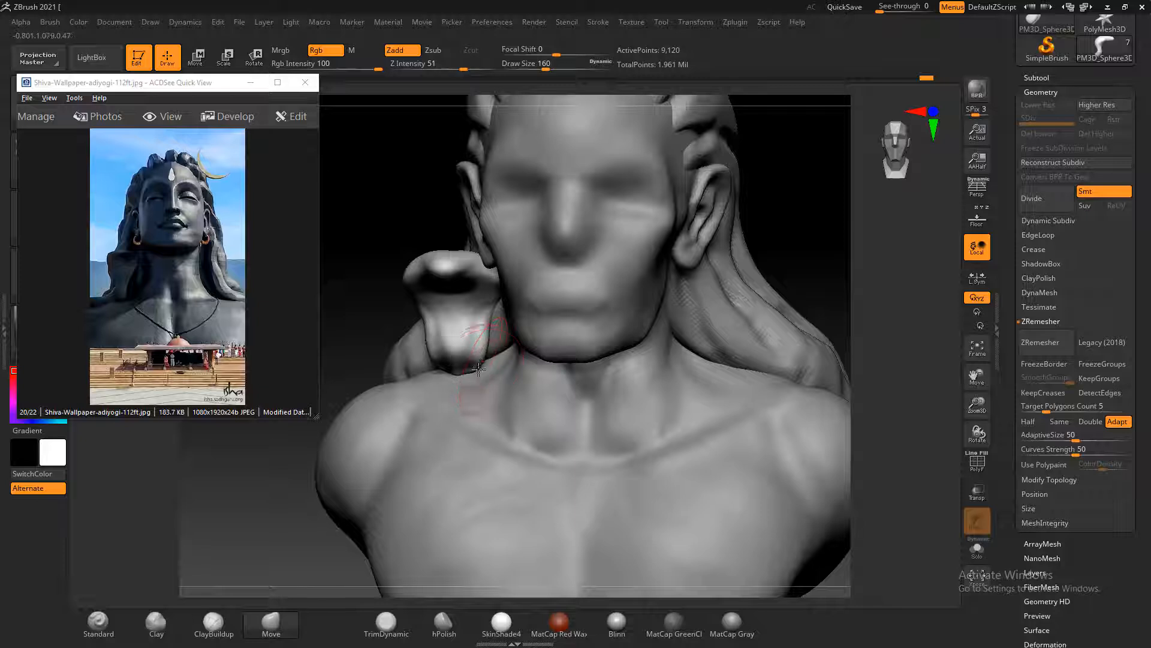
pyautogui.press('shift')
pyautogui.keyDown('shift'); pyautogui.moveTo(461, 373); pyautogui.dragTo(449, 383); pyautogui.keyUp('shift')
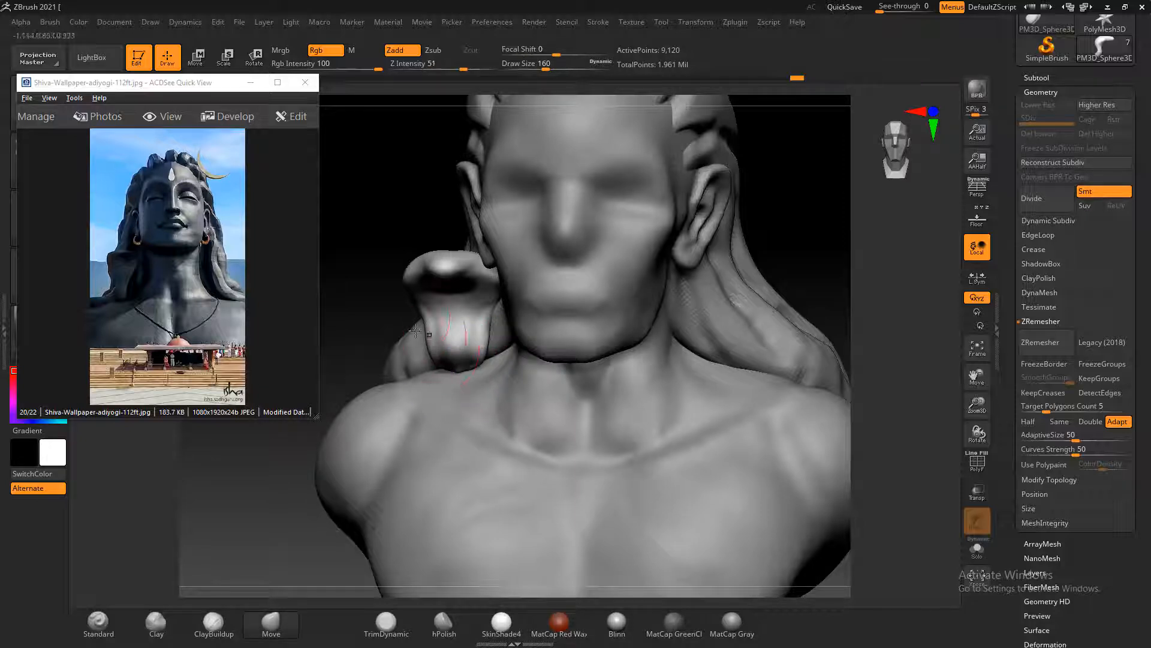
pyautogui.keyDown('alt'); pyautogui.moveTo(370, 304); pyautogui.dragTo(389, 263); pyautogui.keyUp('alt')
pyautogui.moveTo(760, 285)
pyautogui.keyDown('alt'); pyautogui.mouseDown()
pyautogui.moveTo(779, 290)
pyautogui.moveTo(743, 316)
pyautogui.moveTo(748, 282)
pyautogui.moveTo(756, 290)
pyautogui.mouseUp(); pyautogui.keyUp('alt')
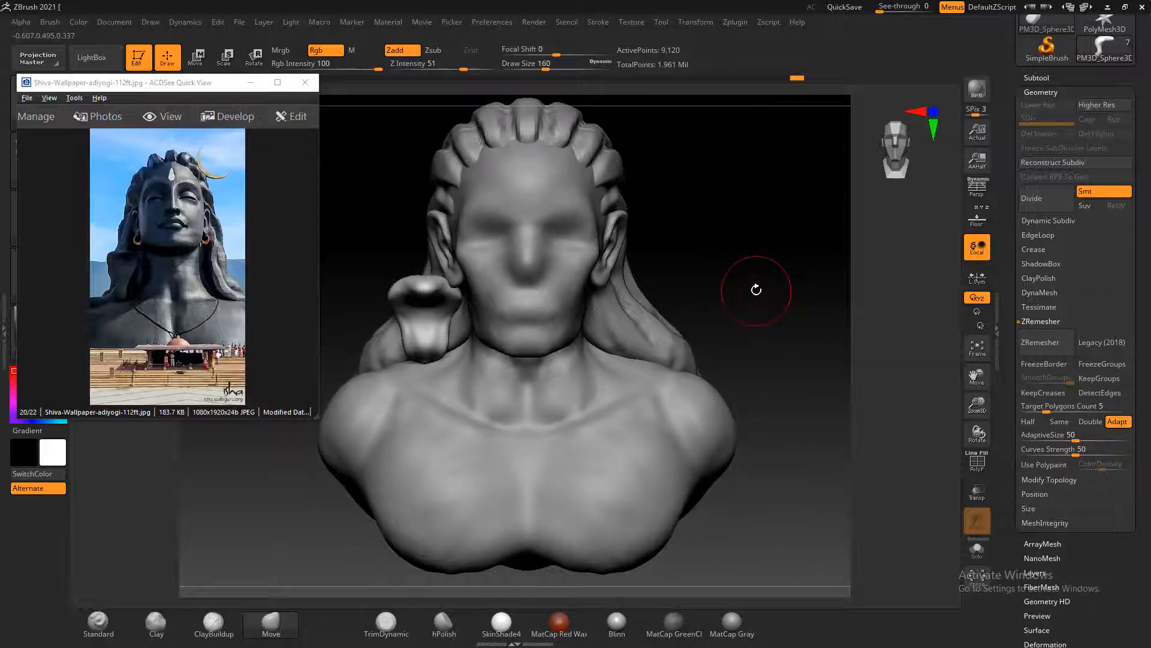